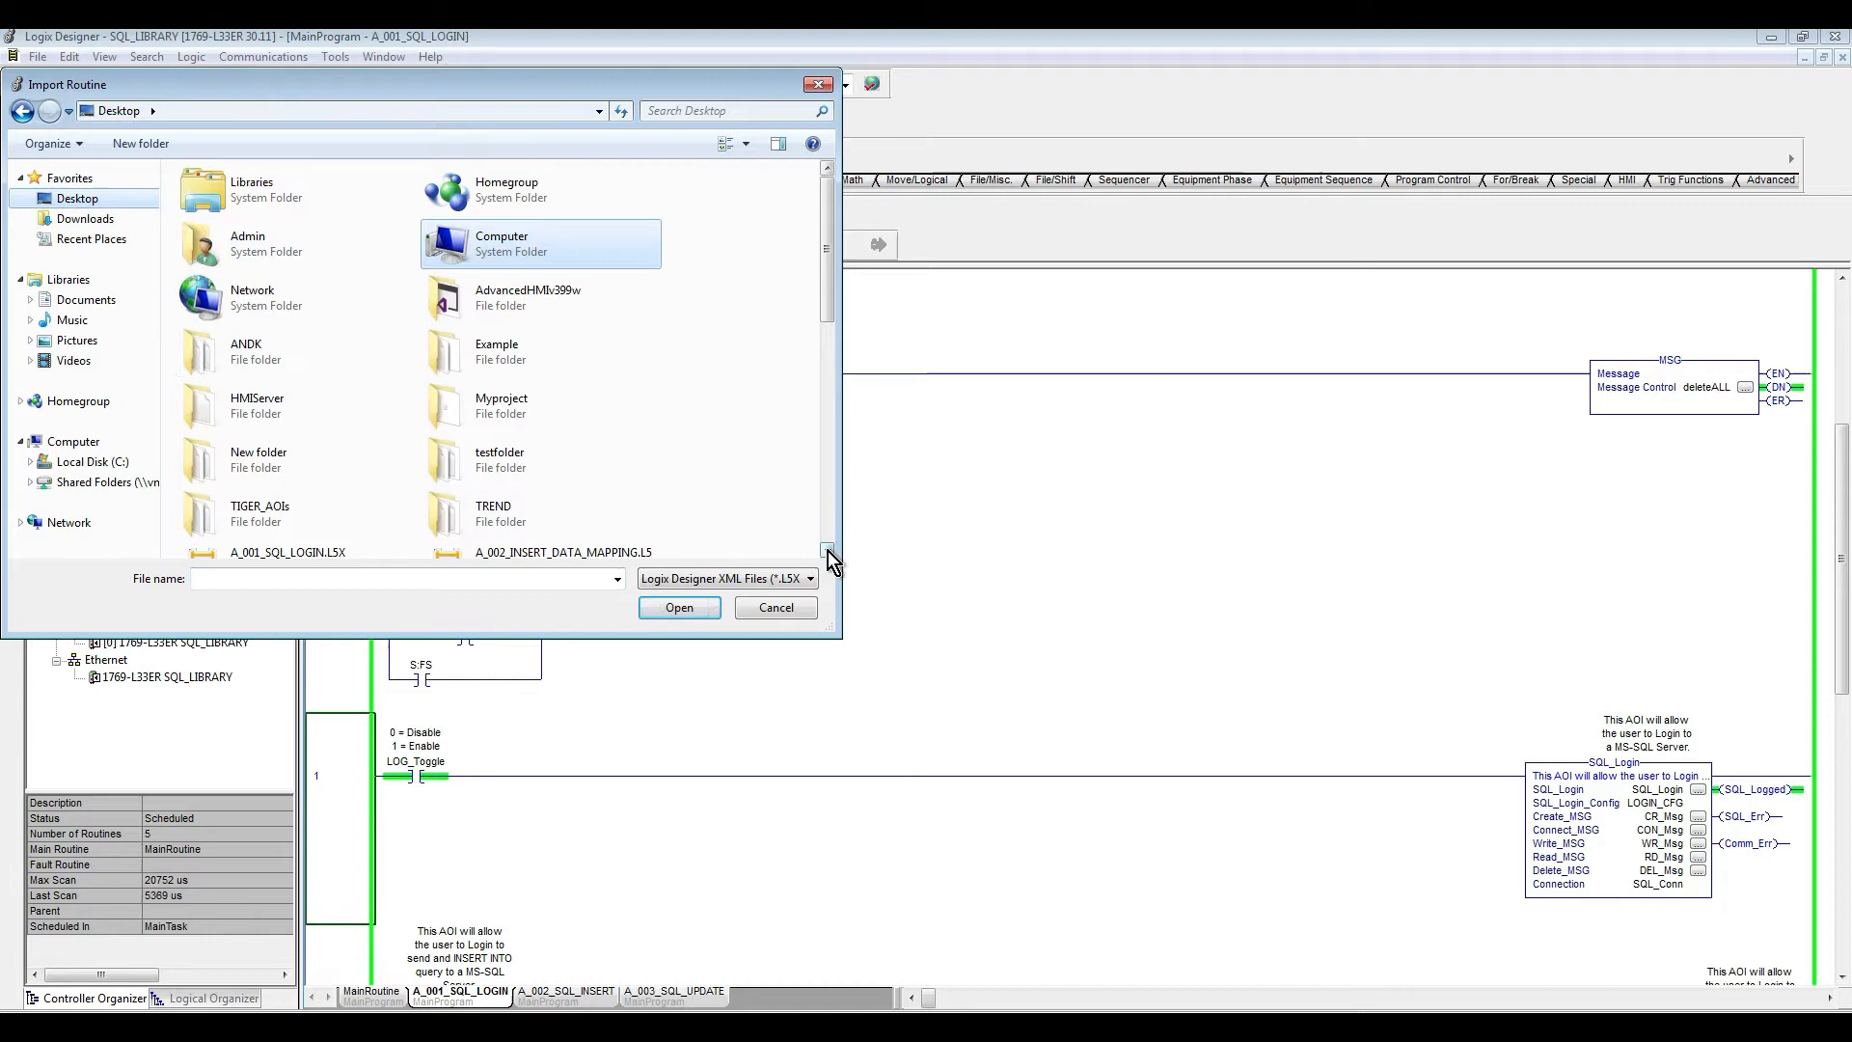
# Step: Import the routine file A_004_SQL_SELECT.L5X from the Desktop
pyautogui.click(828, 552)
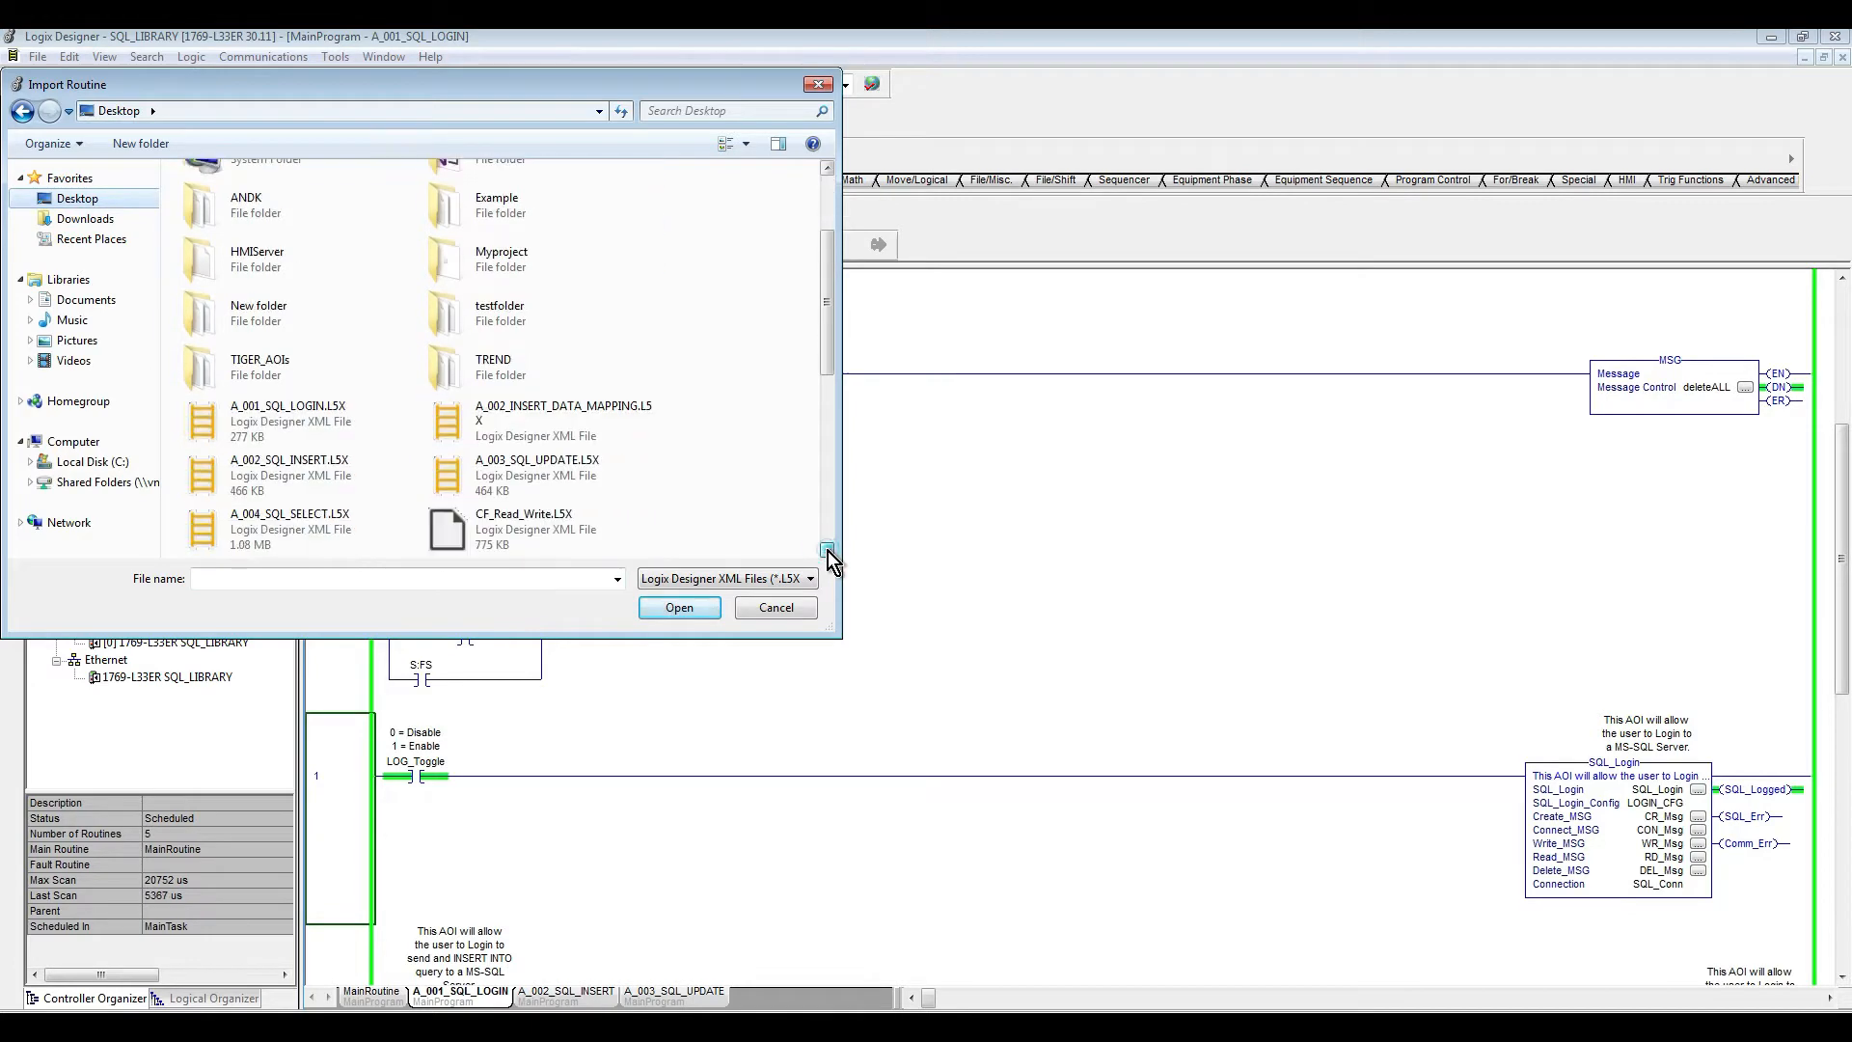
pyautogui.click(828, 552)
pyautogui.click(326, 424)
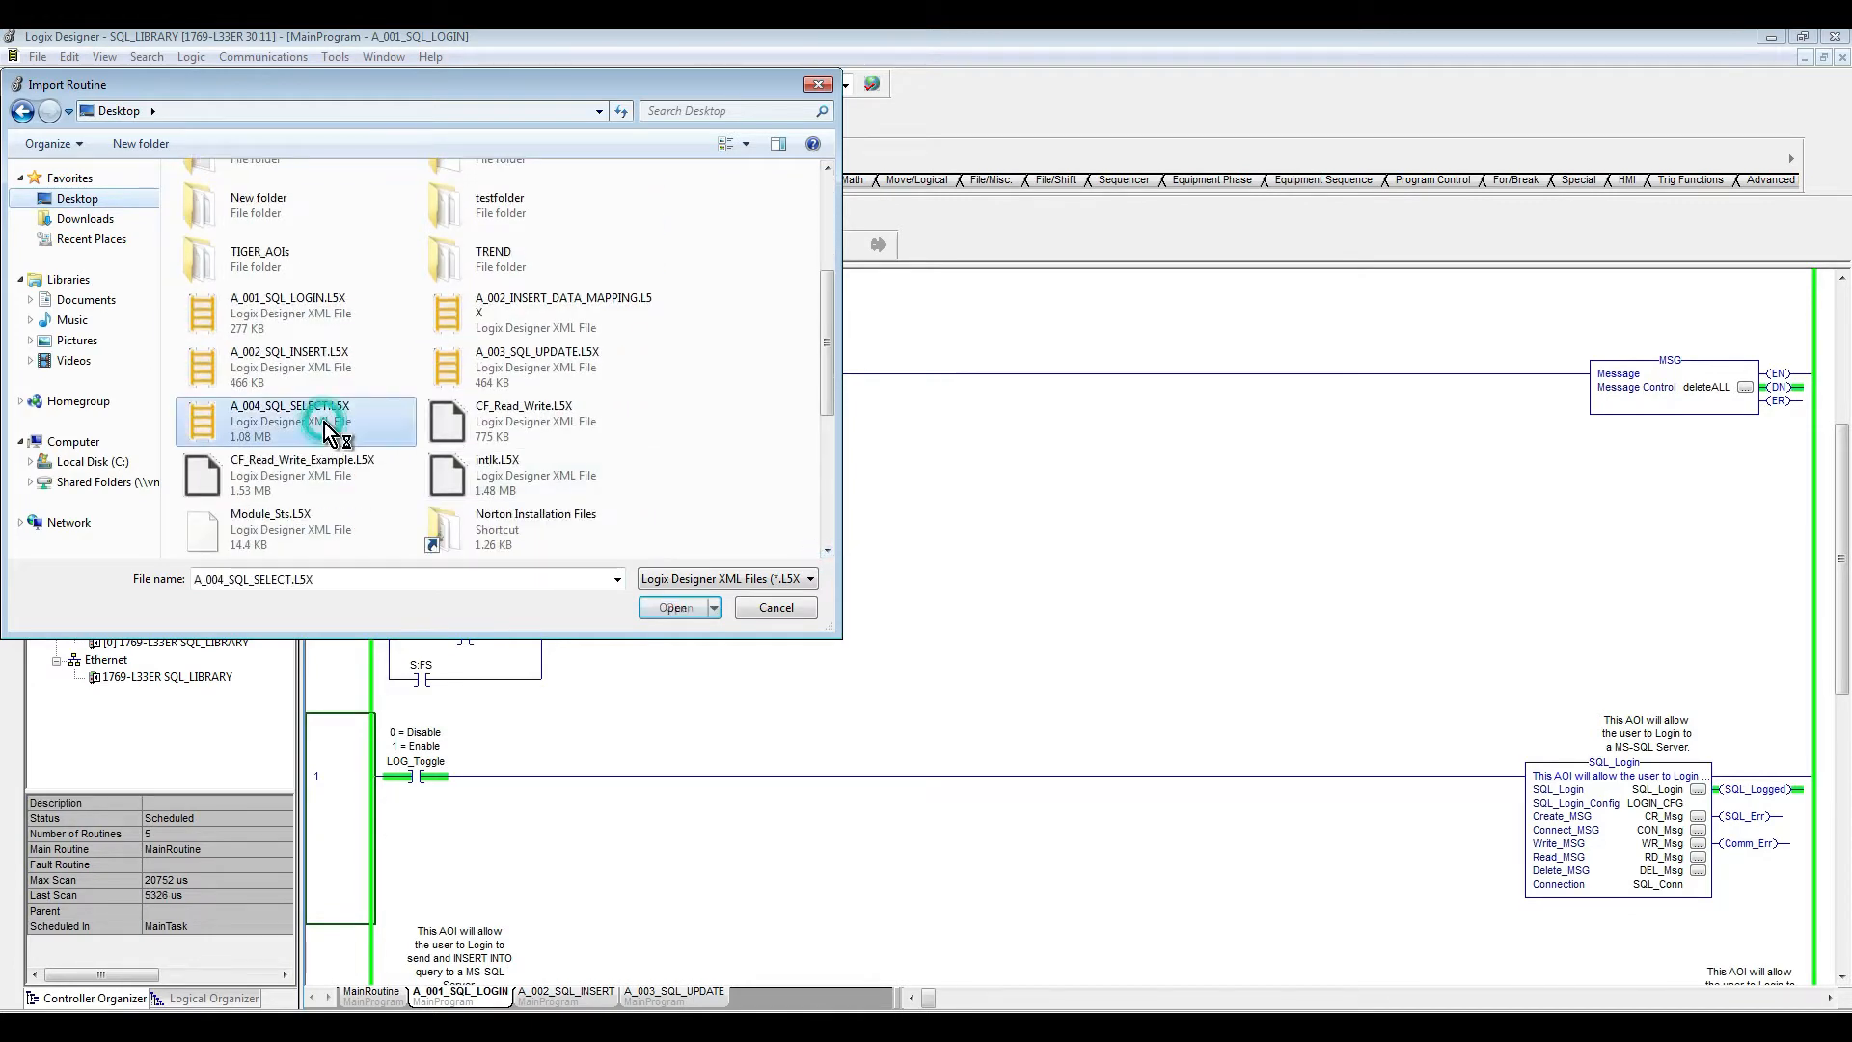
pyautogui.click(668, 608)
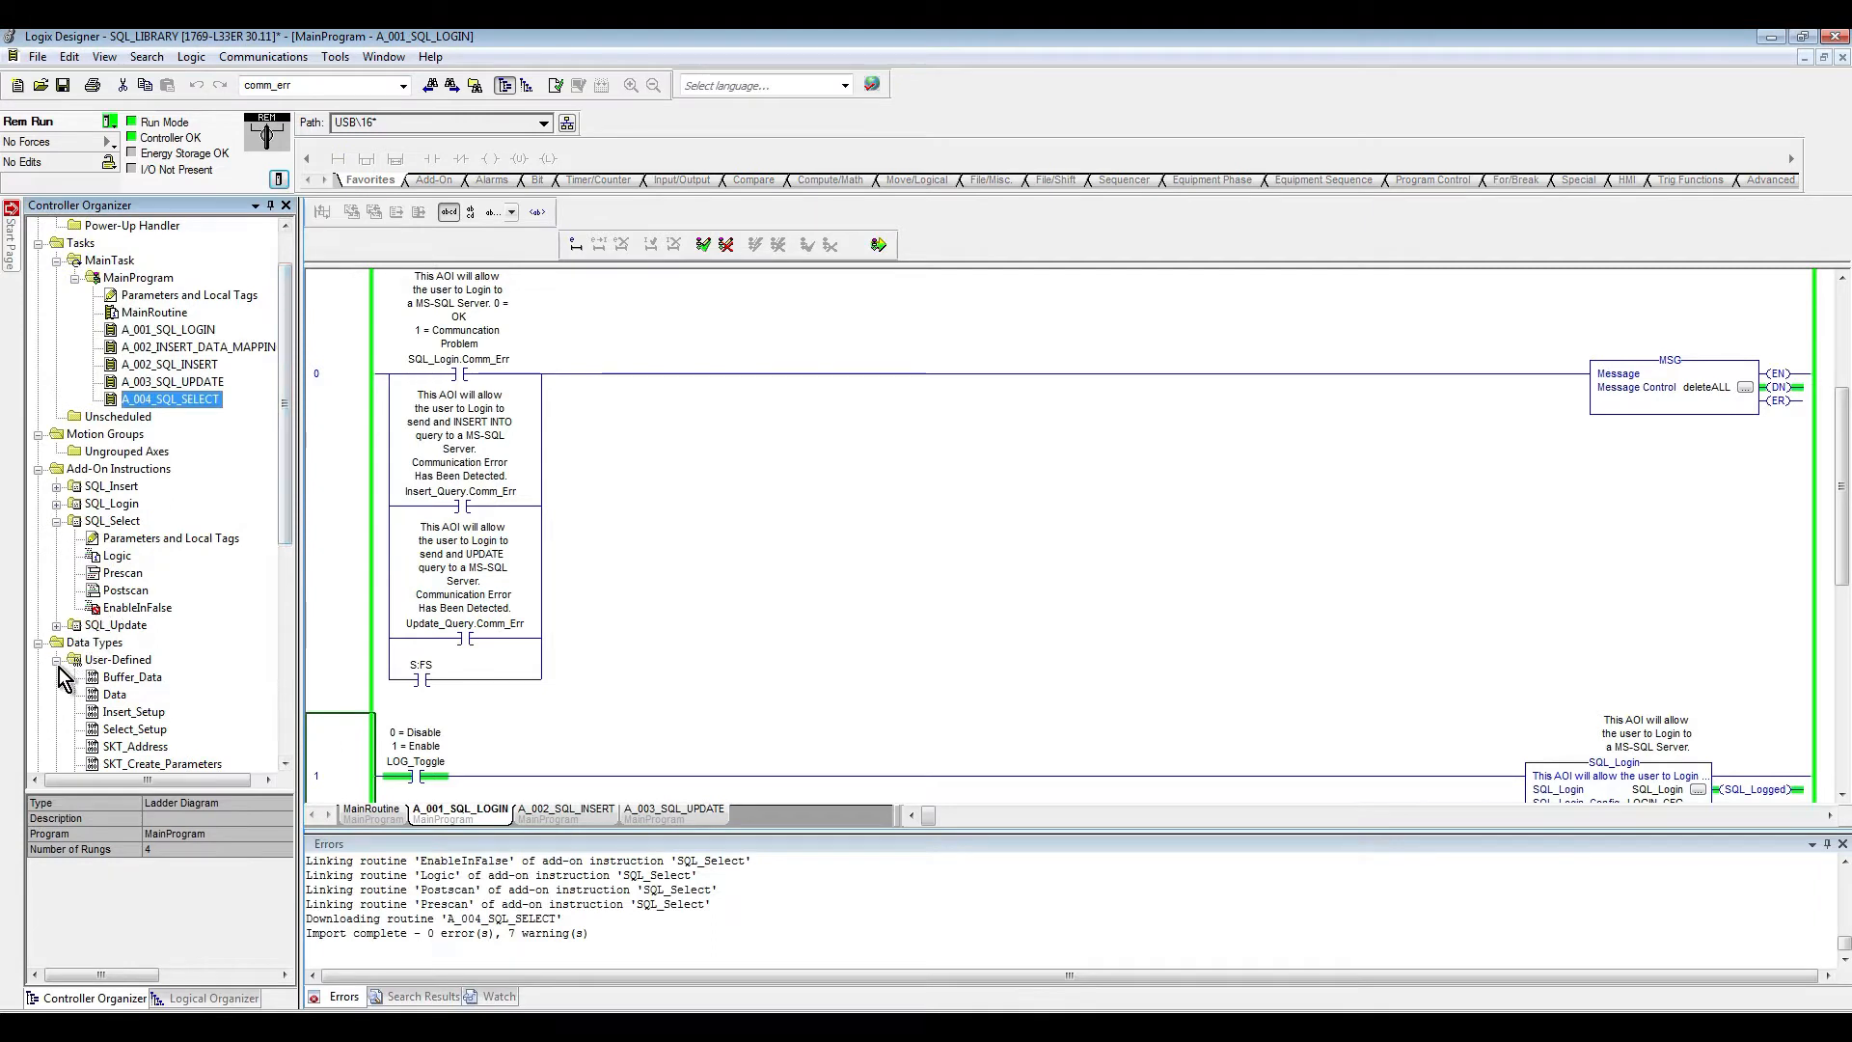
# Step: Collapse the User-Defined data types and the SQL_Select add-on instruction in the project tree
pyautogui.click(57, 661)
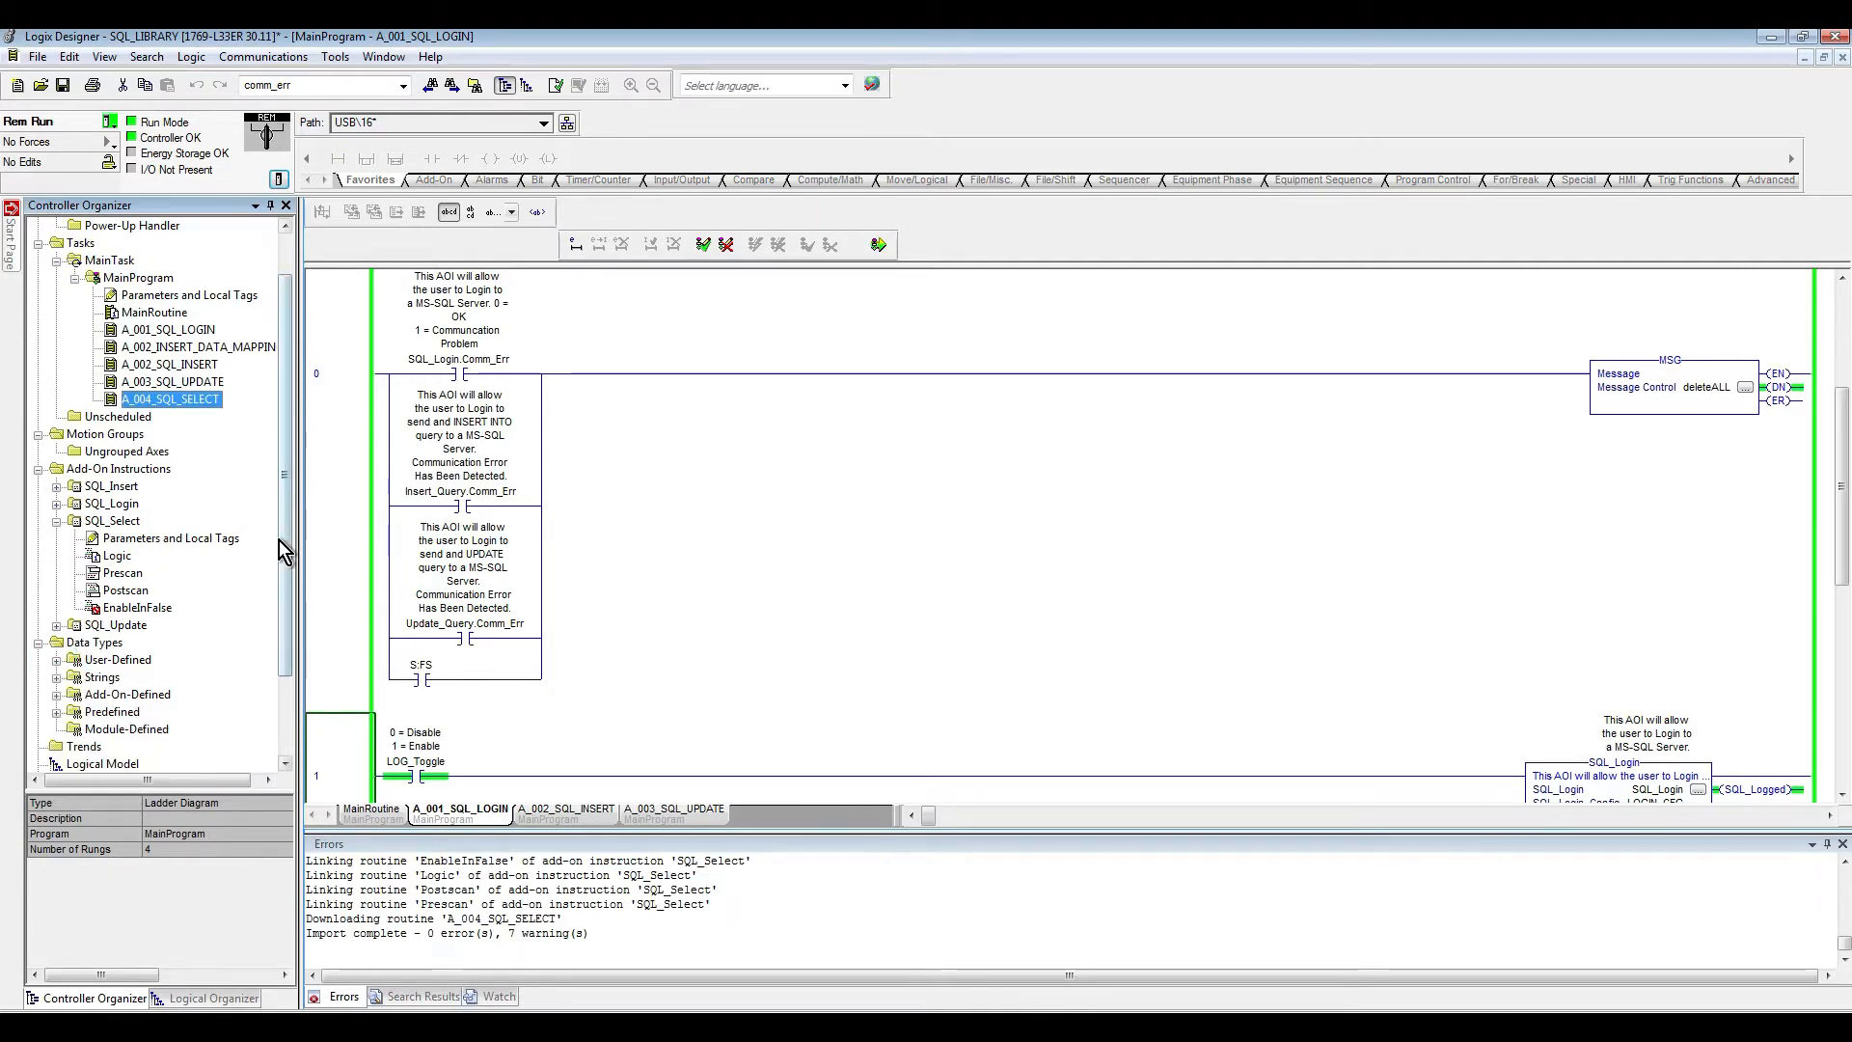
pyautogui.scroll(1, 286, 540)
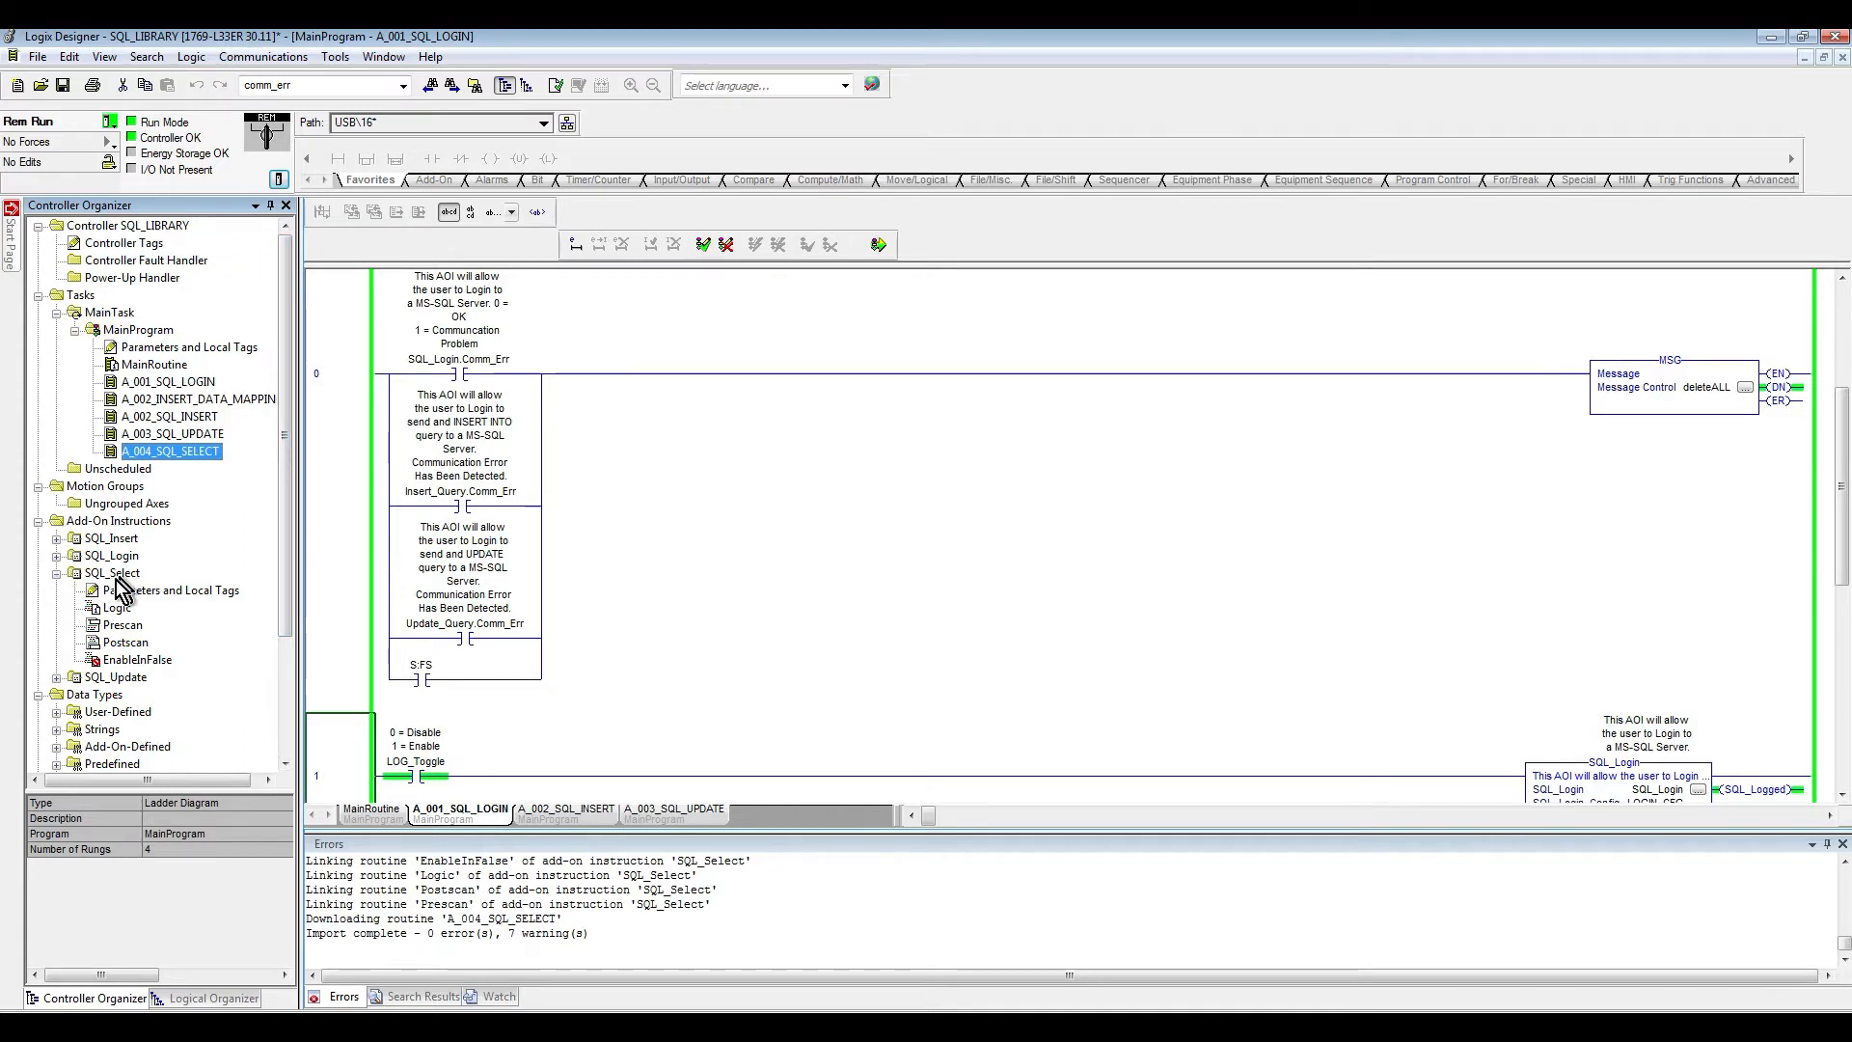
pyautogui.click(56, 573)
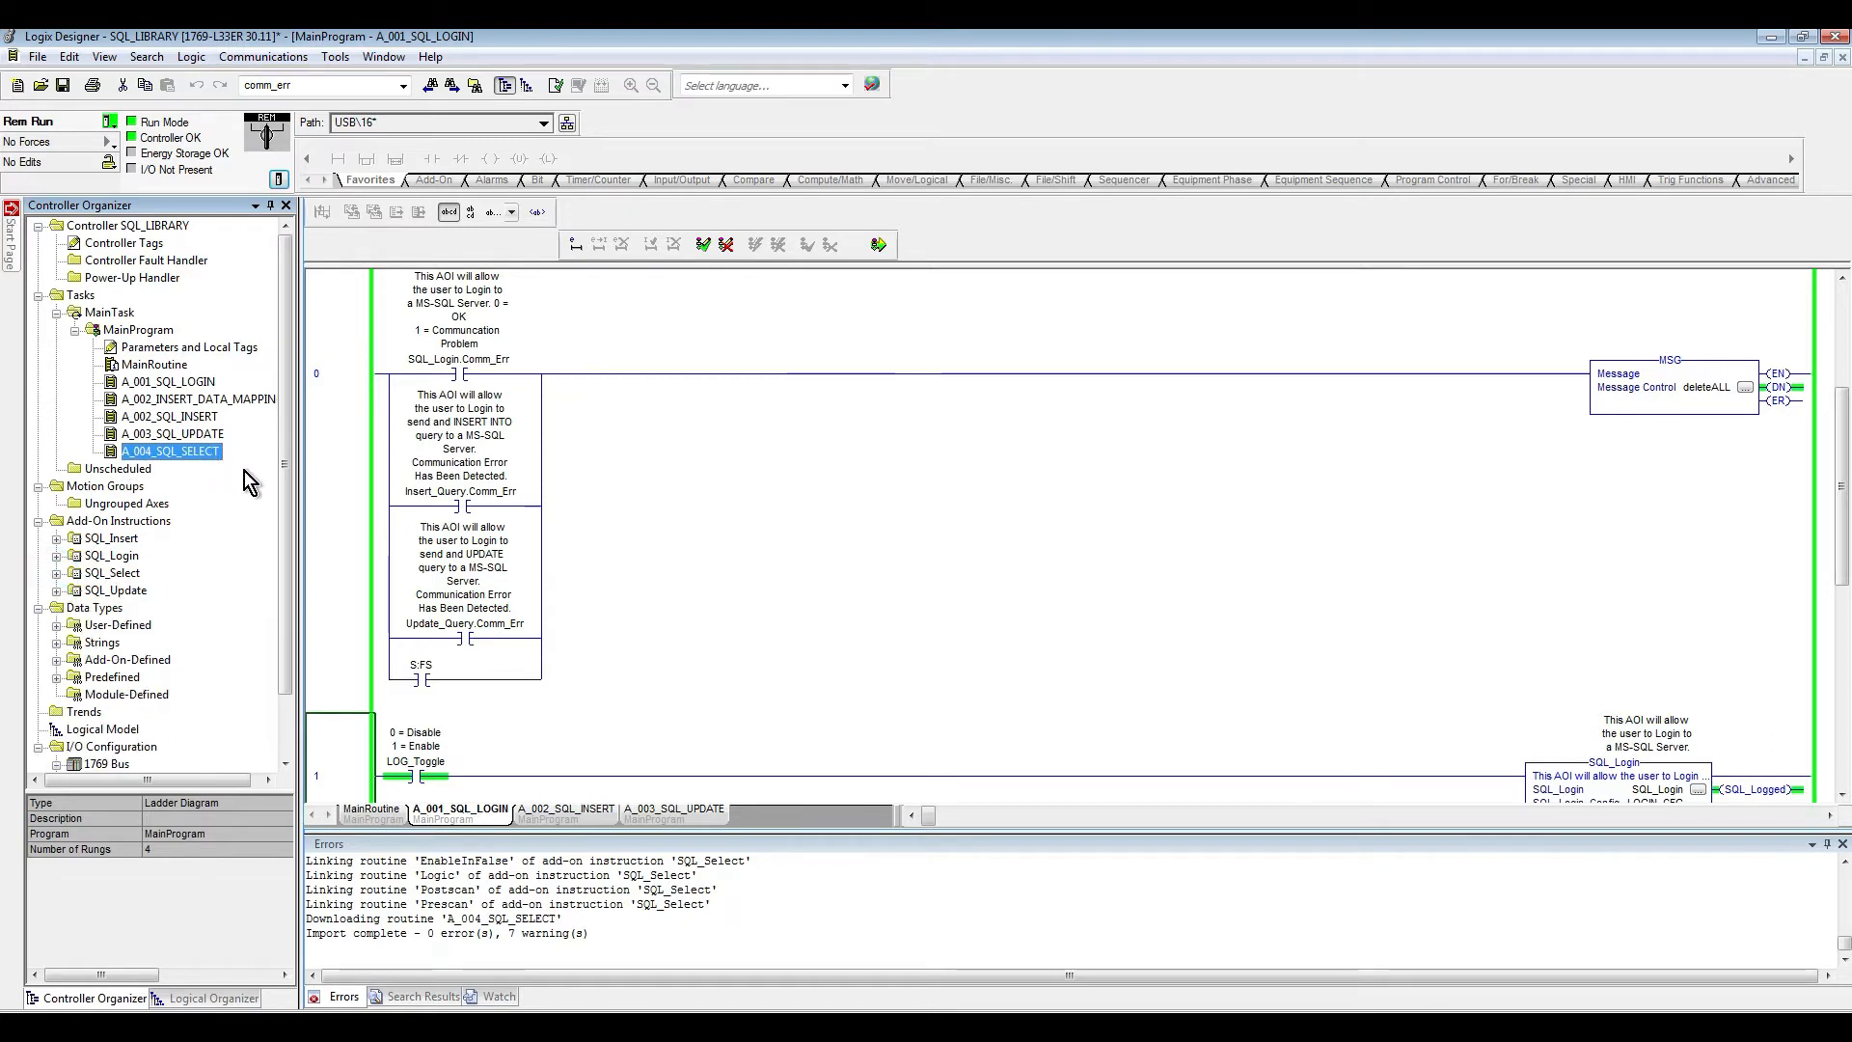
# Step: Open MainRoutine and duplicate rung 3, which calls A_003_SQL_UPDATE, directly below itself
pyautogui.doubleClick(149, 365)
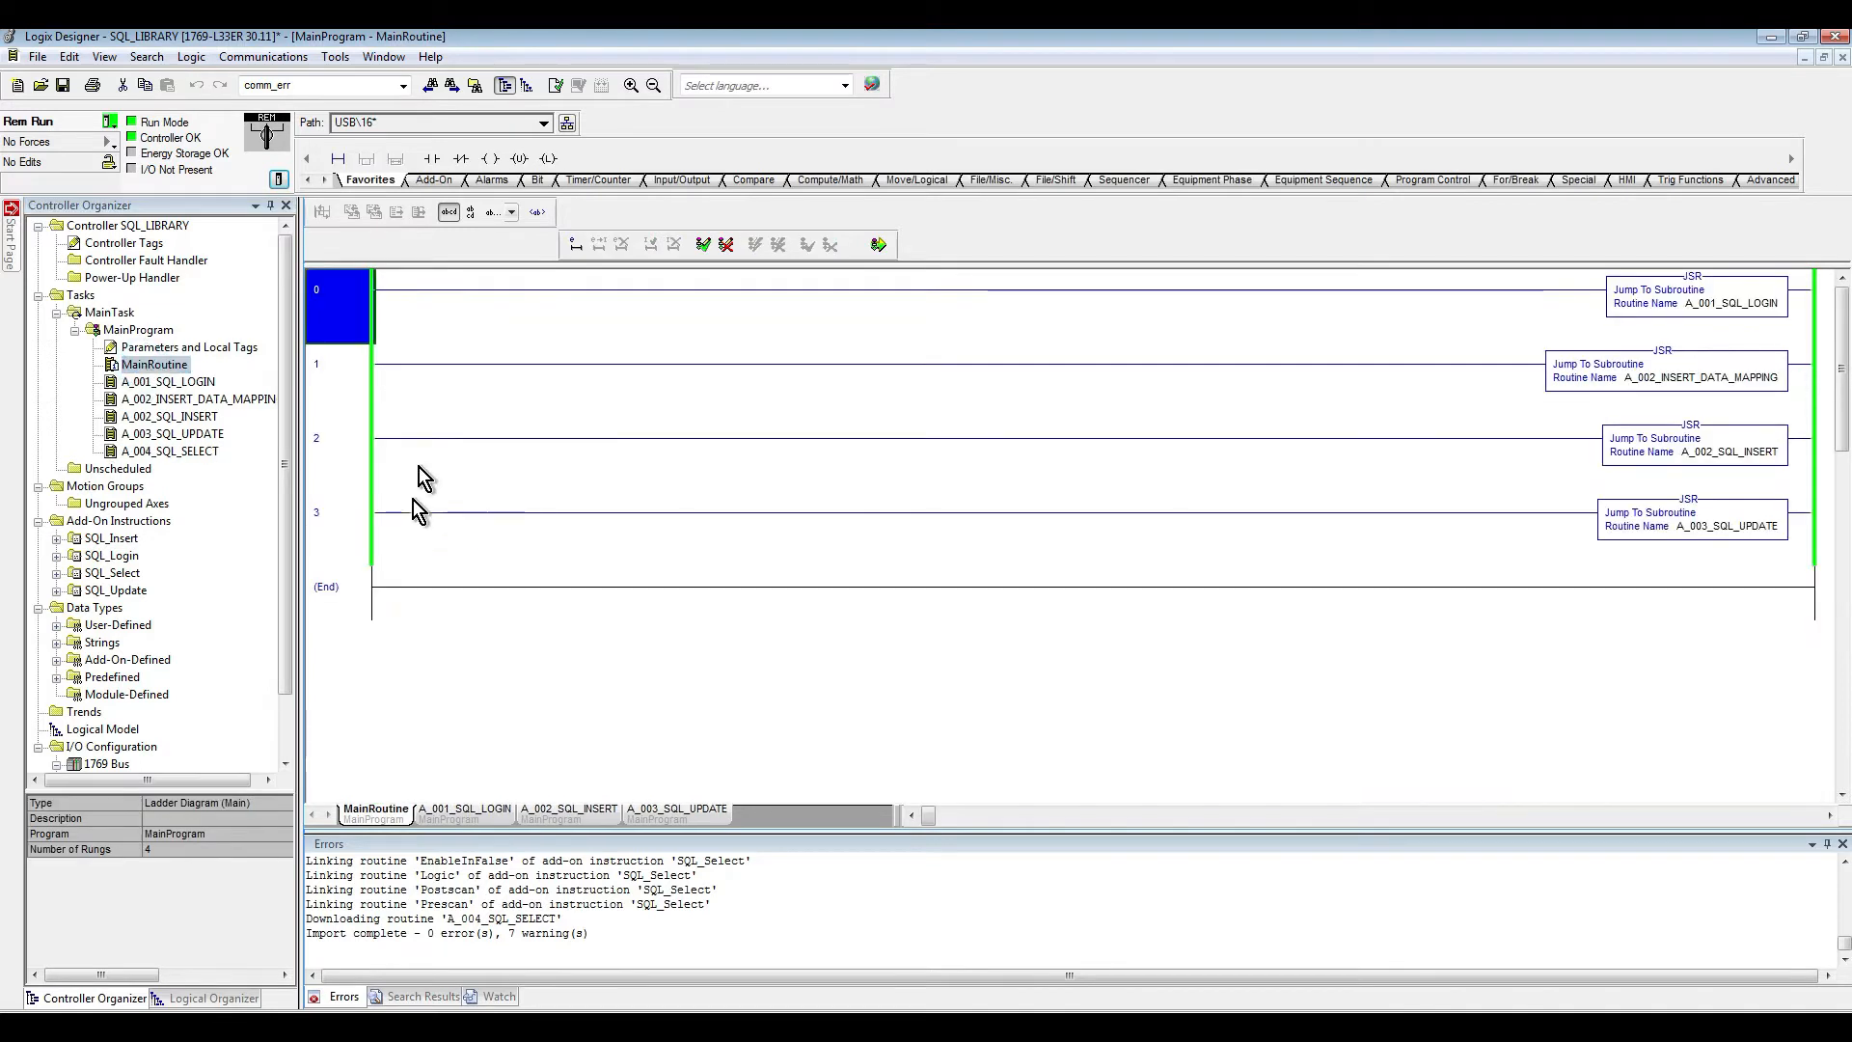
pyautogui.click(368, 518)
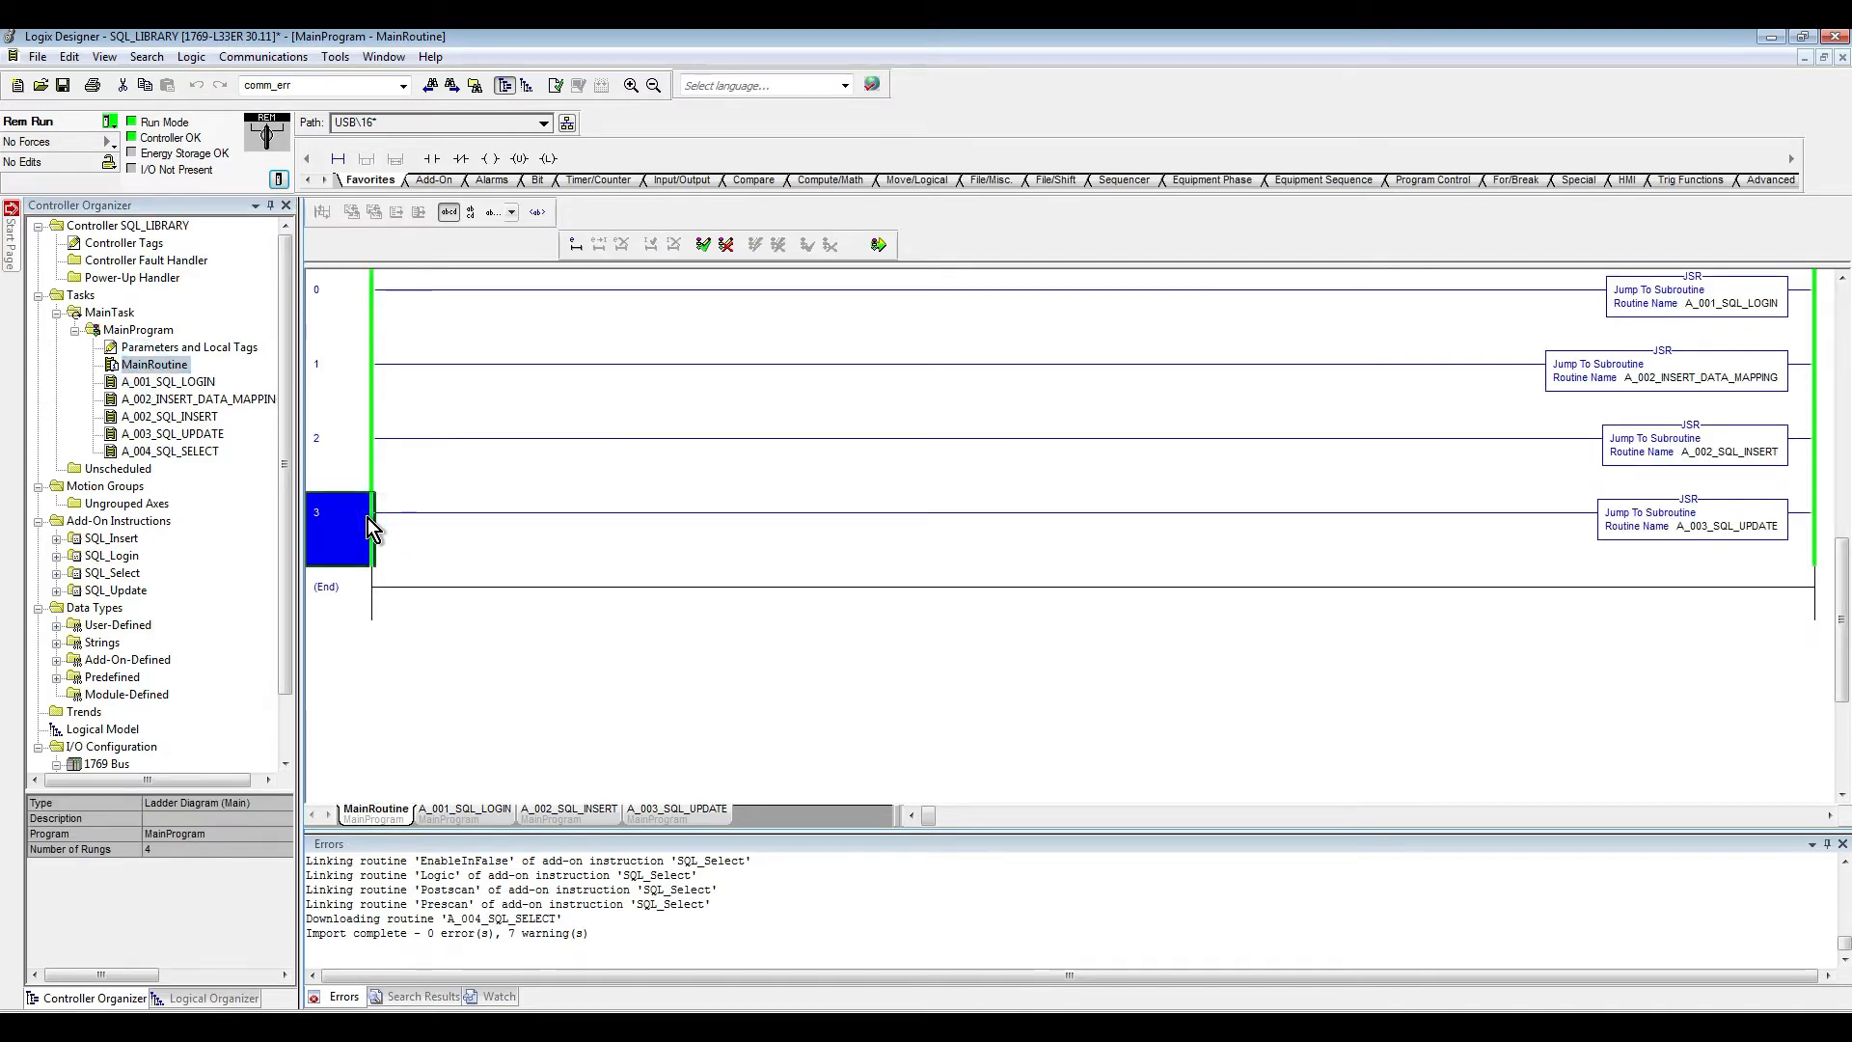
pyautogui.hotkey('ctrl', 'c')
pyautogui.hotkey('ctrl', 'v')
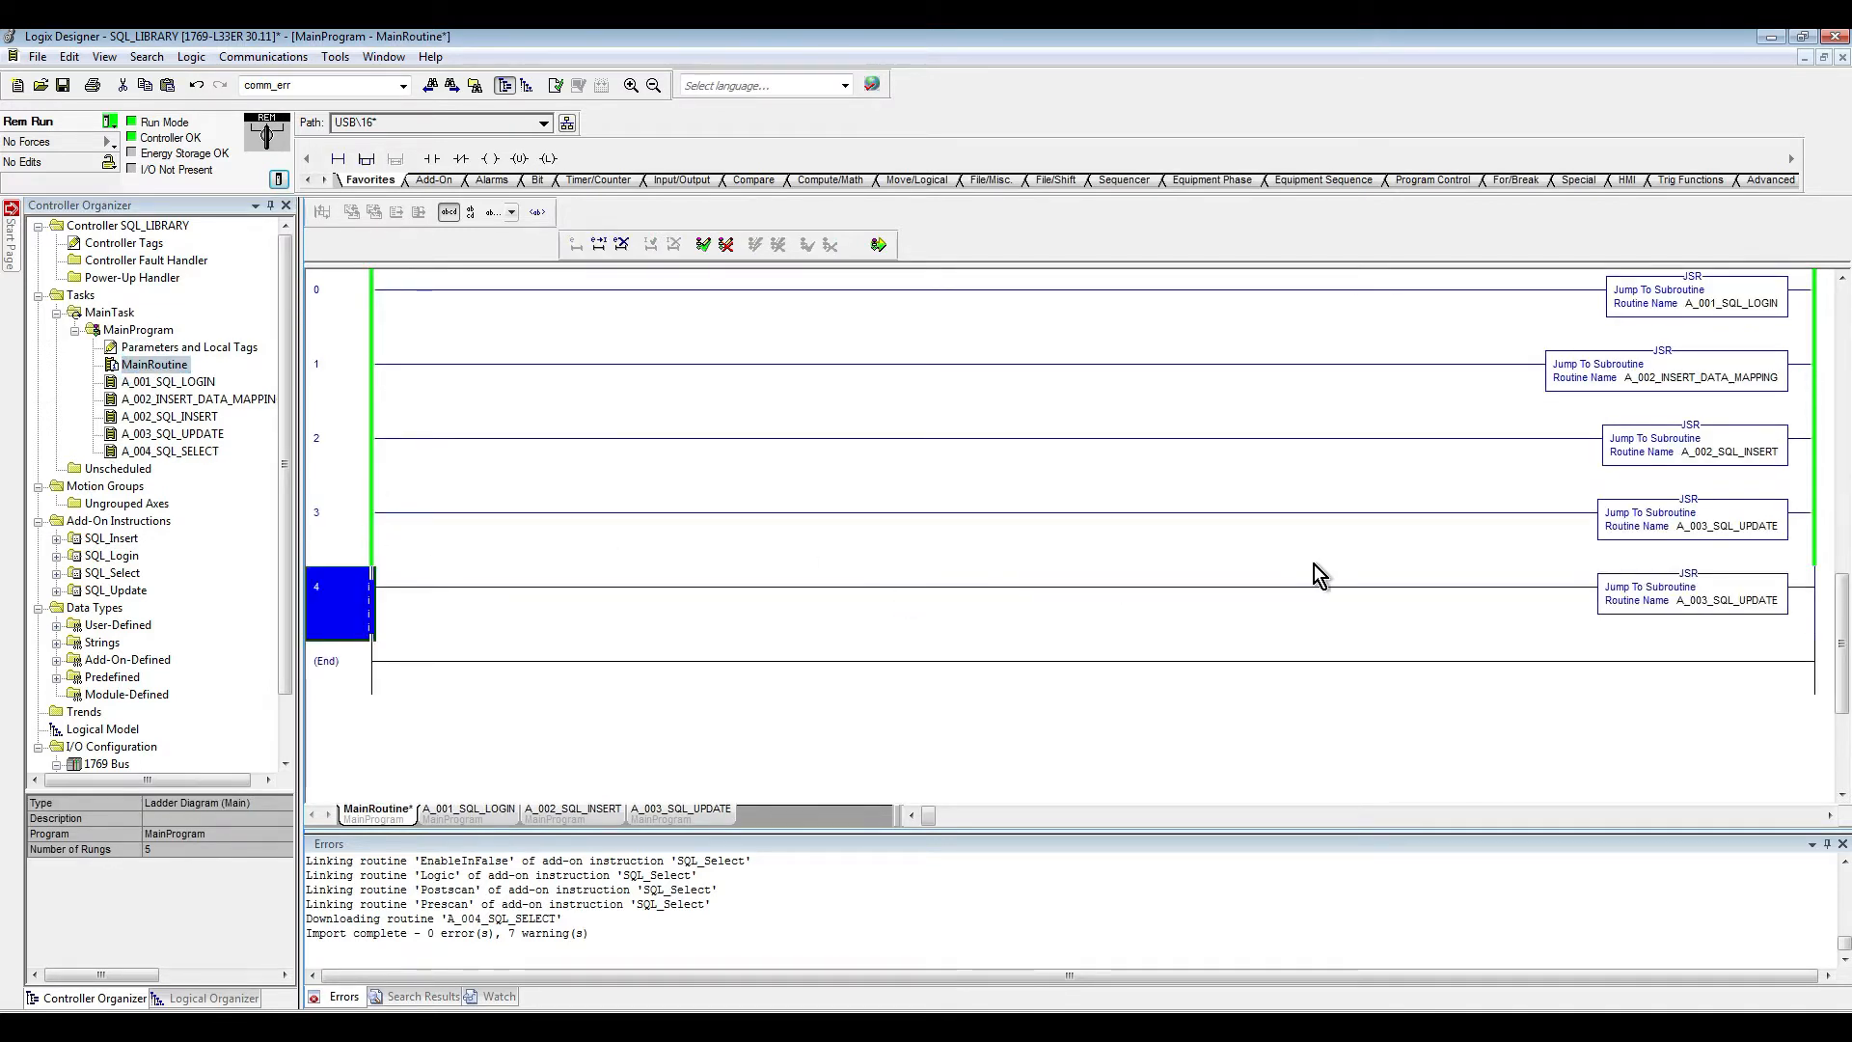
# Step: Set the routine name of the JSR on the new rung 4 to A_004_SQL_SELECT
pyautogui.doubleClick(1715, 603)
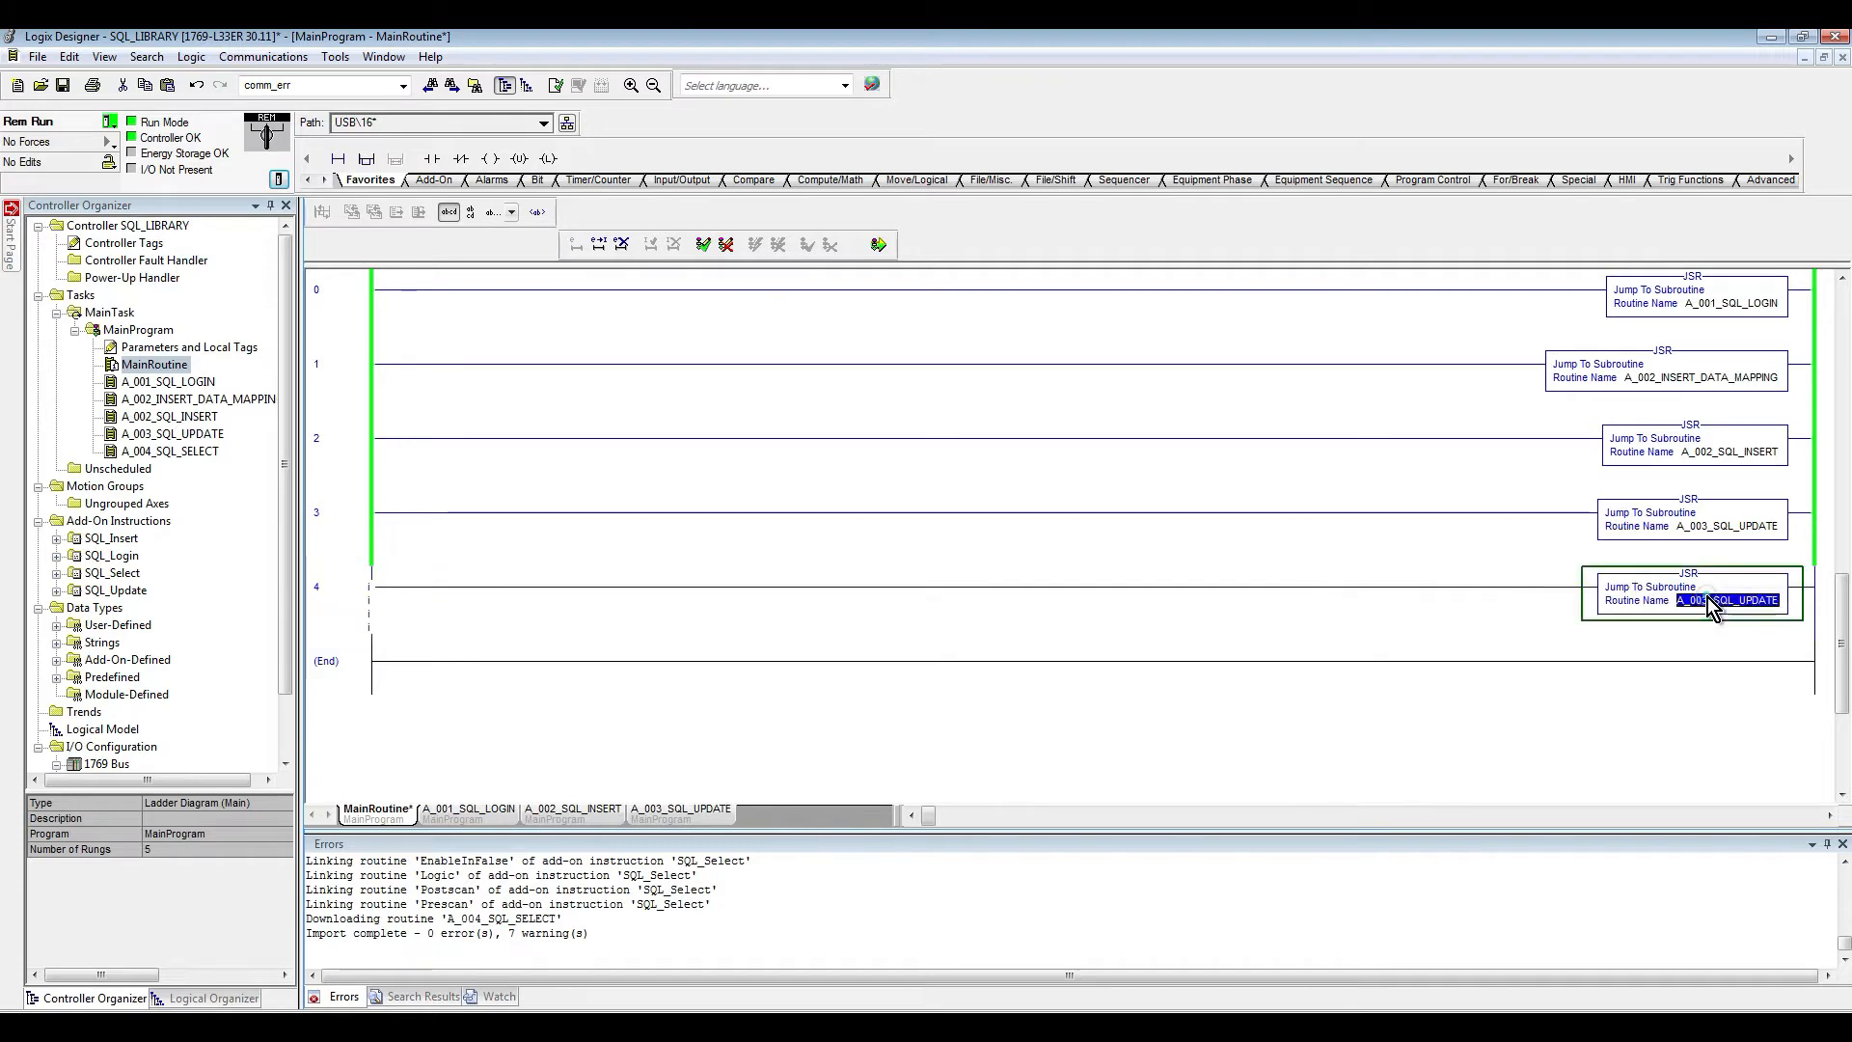
pyautogui.press('Right')
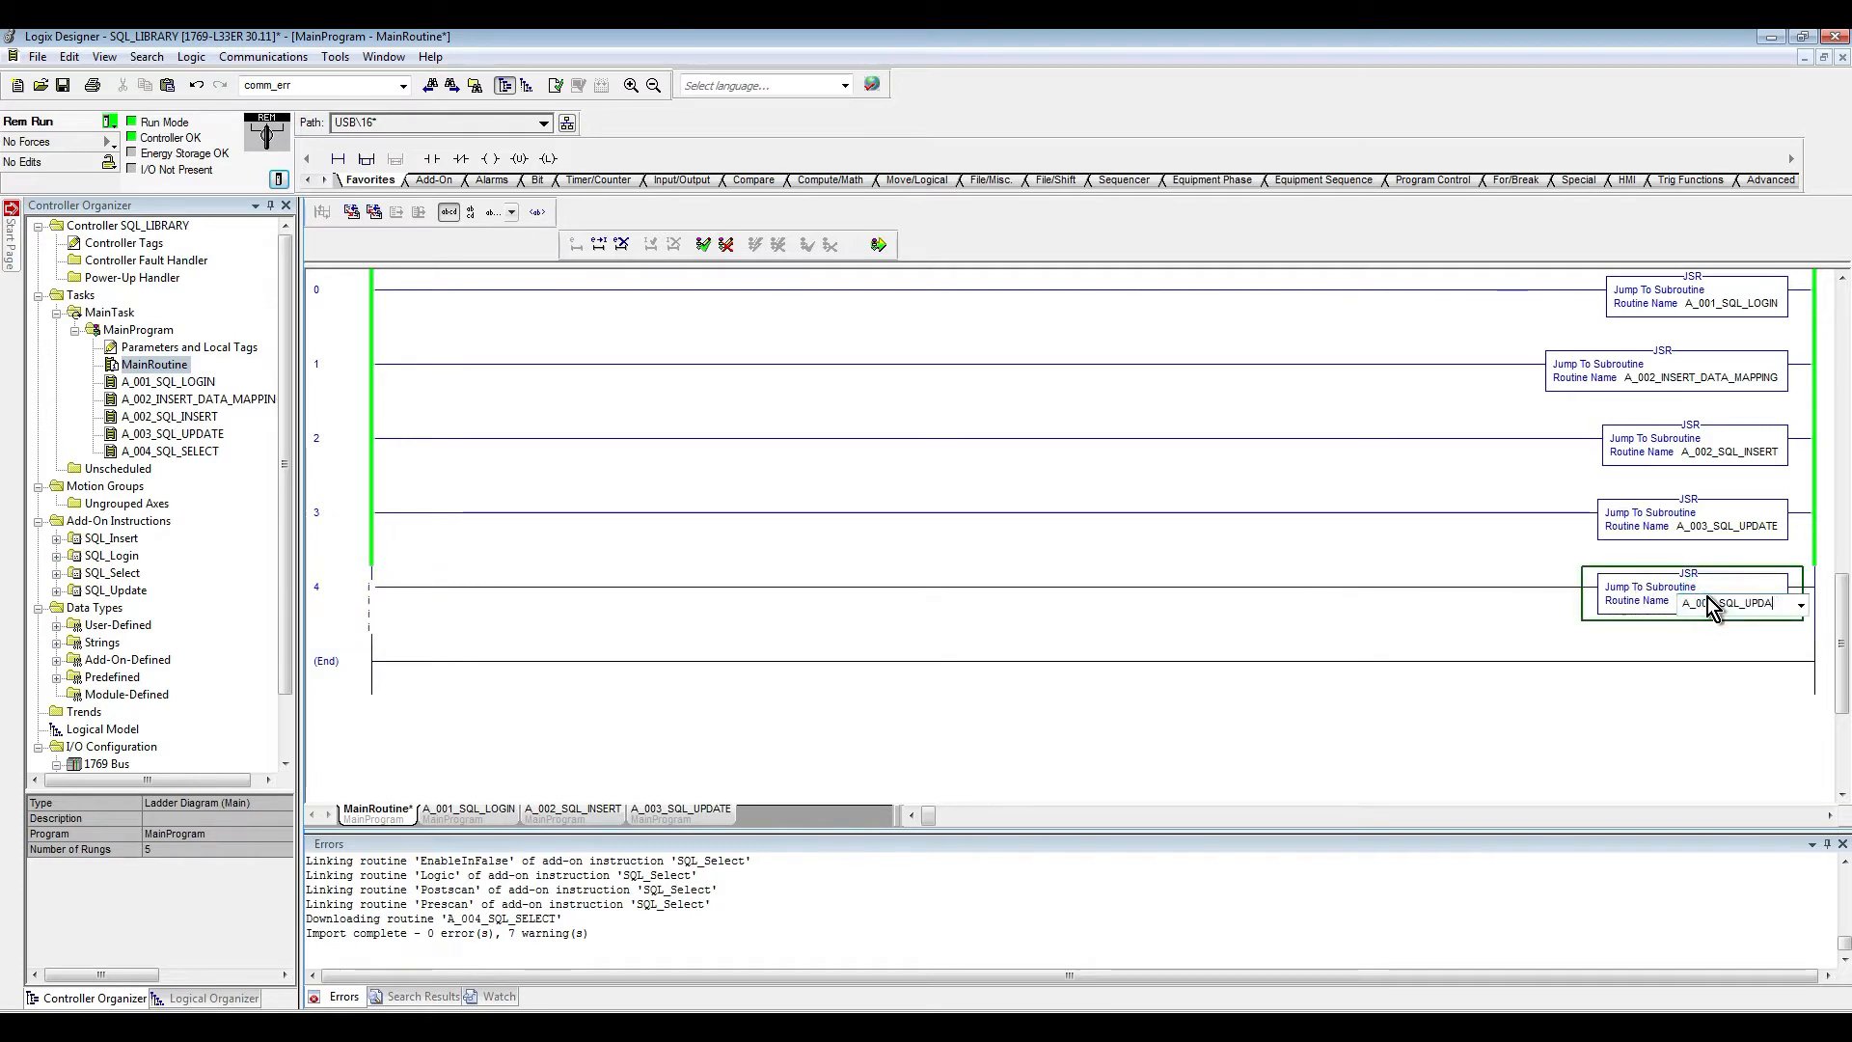
pyautogui.press('BackSpace')
pyautogui.press('BackSpace')
pyautogui.press('BackSpace')
pyautogui.press('BackSpace')
pyautogui.press('BackSpace')
pyautogui.press('BackSpace')
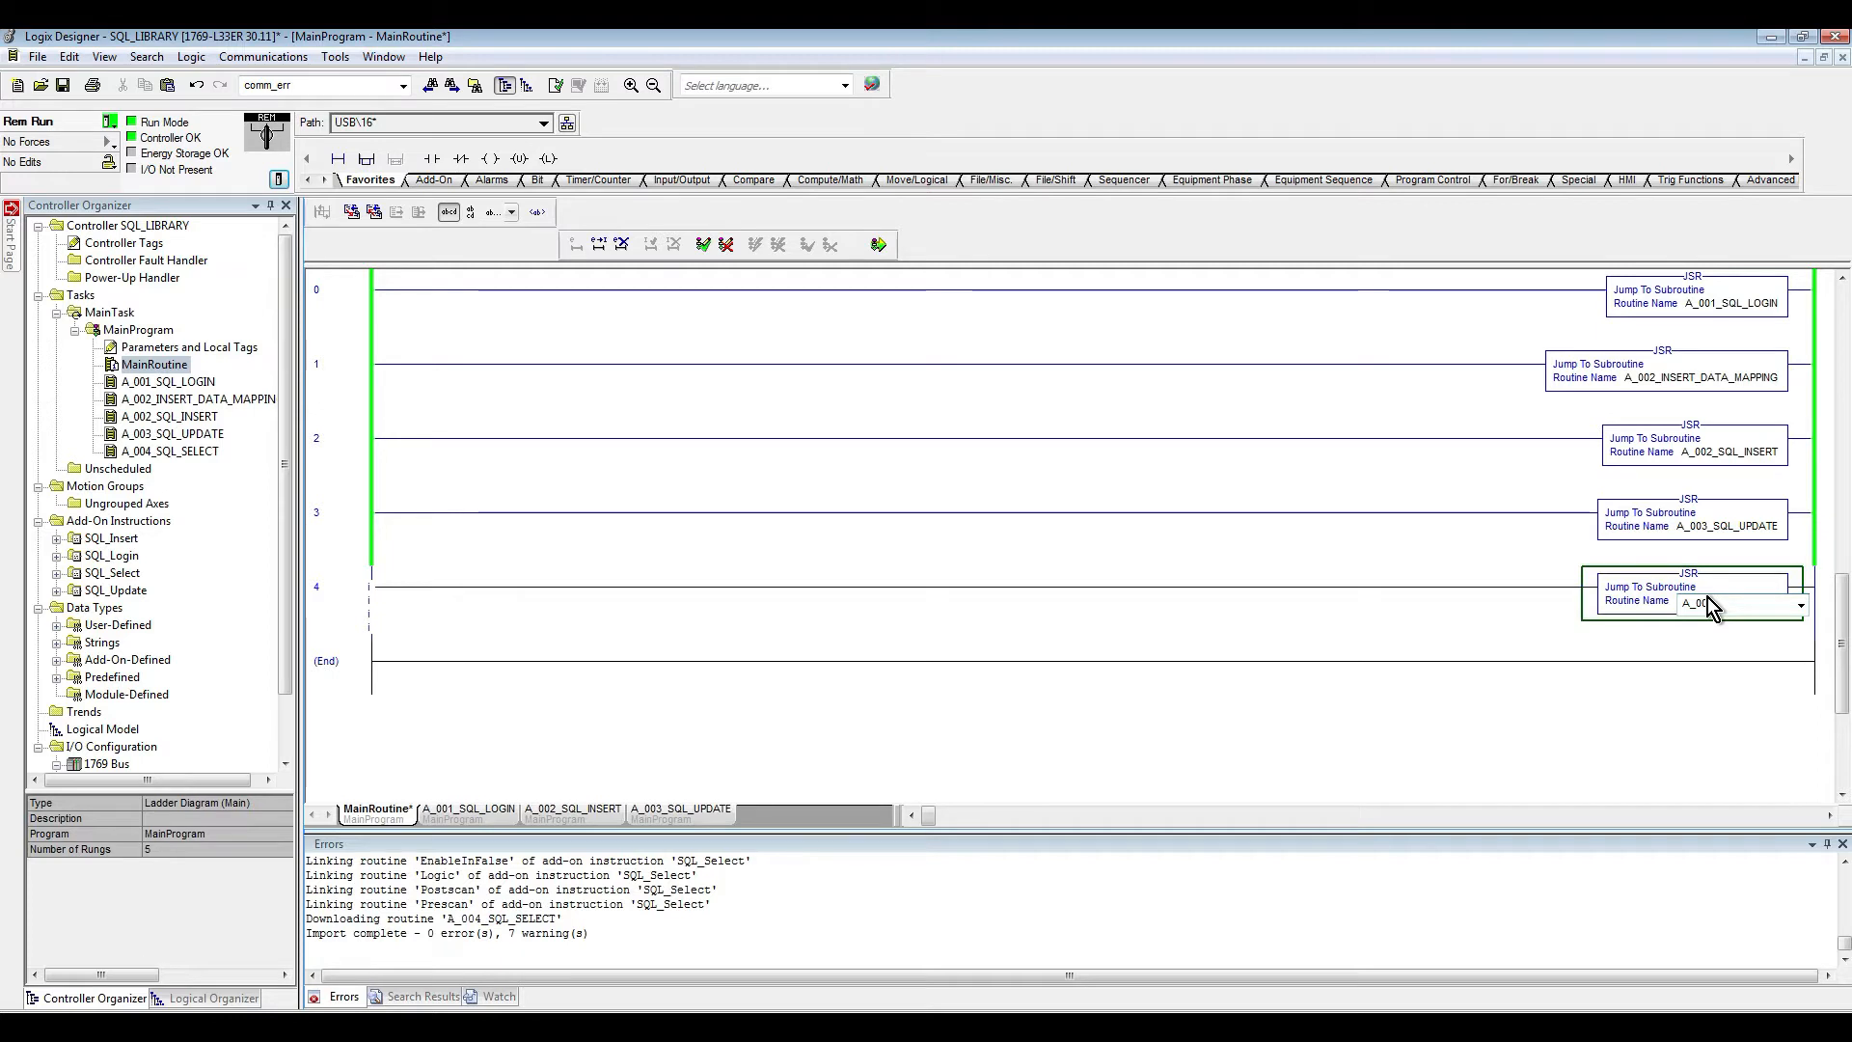
pyautogui.write('04_SQL_SELECT')
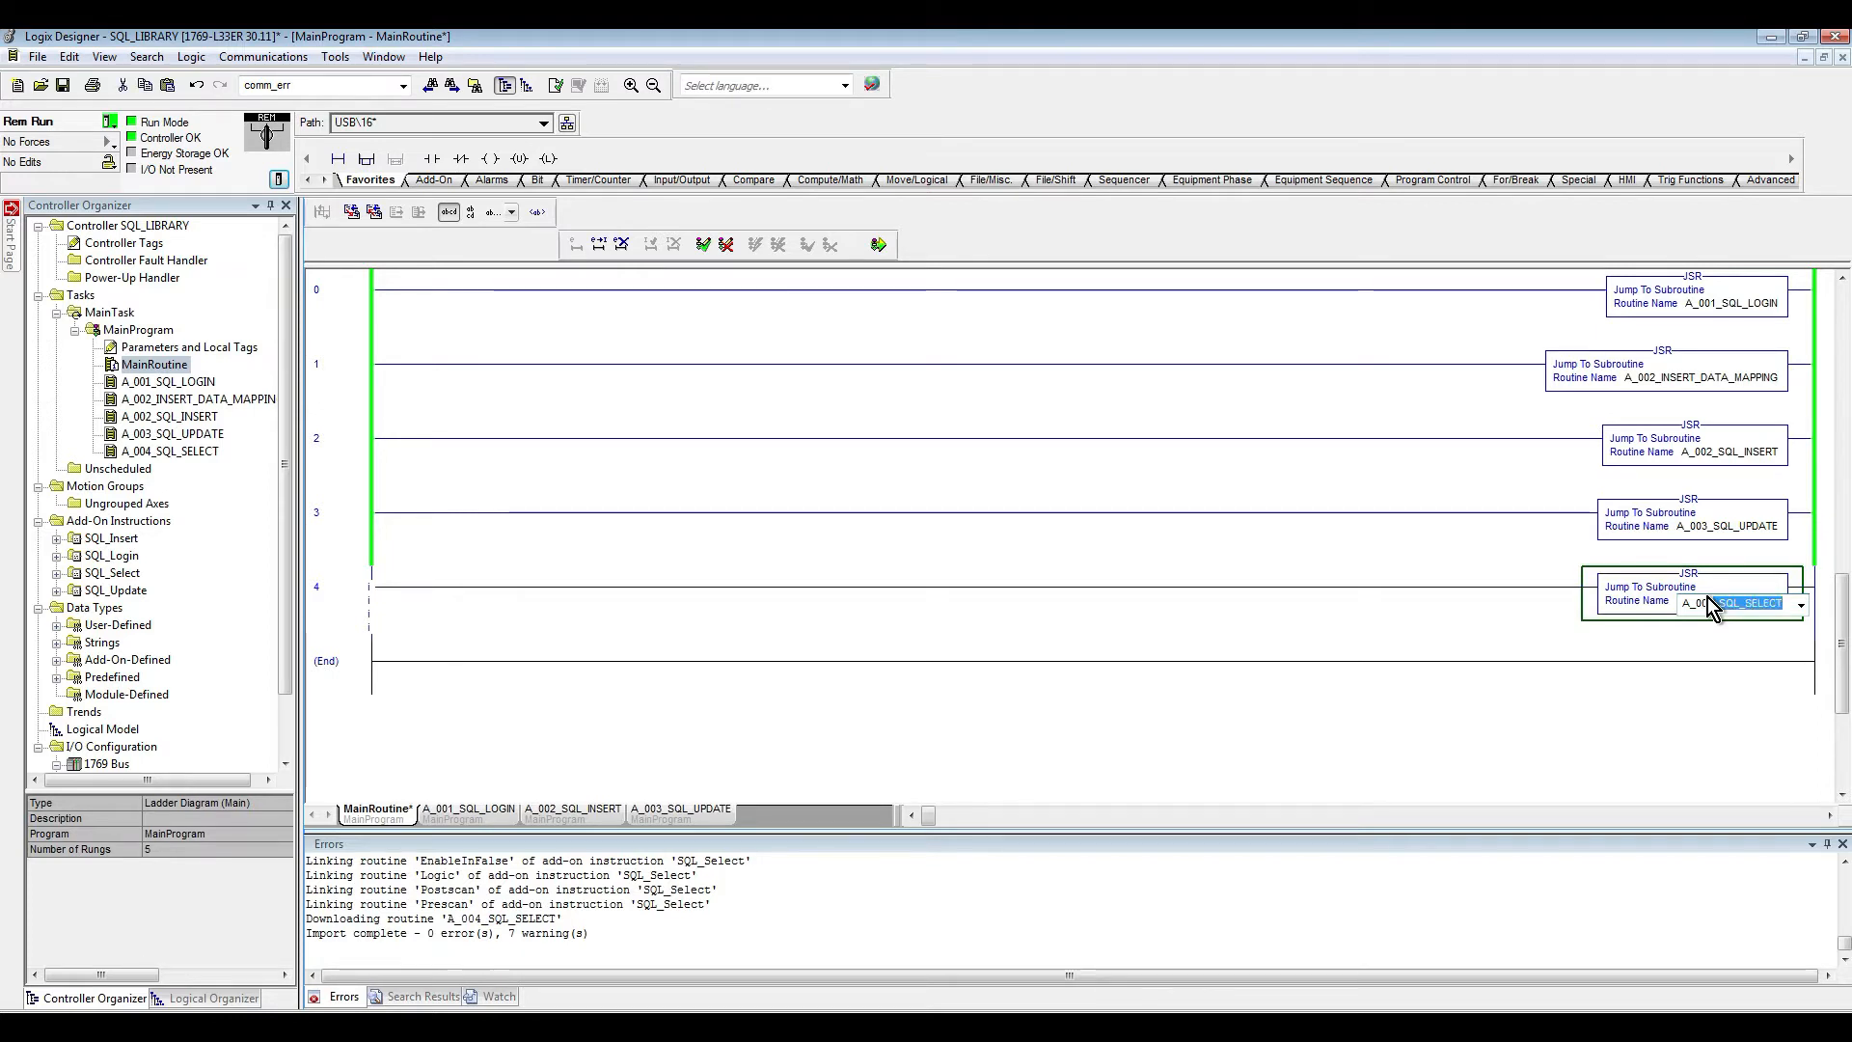
pyautogui.press('Return')
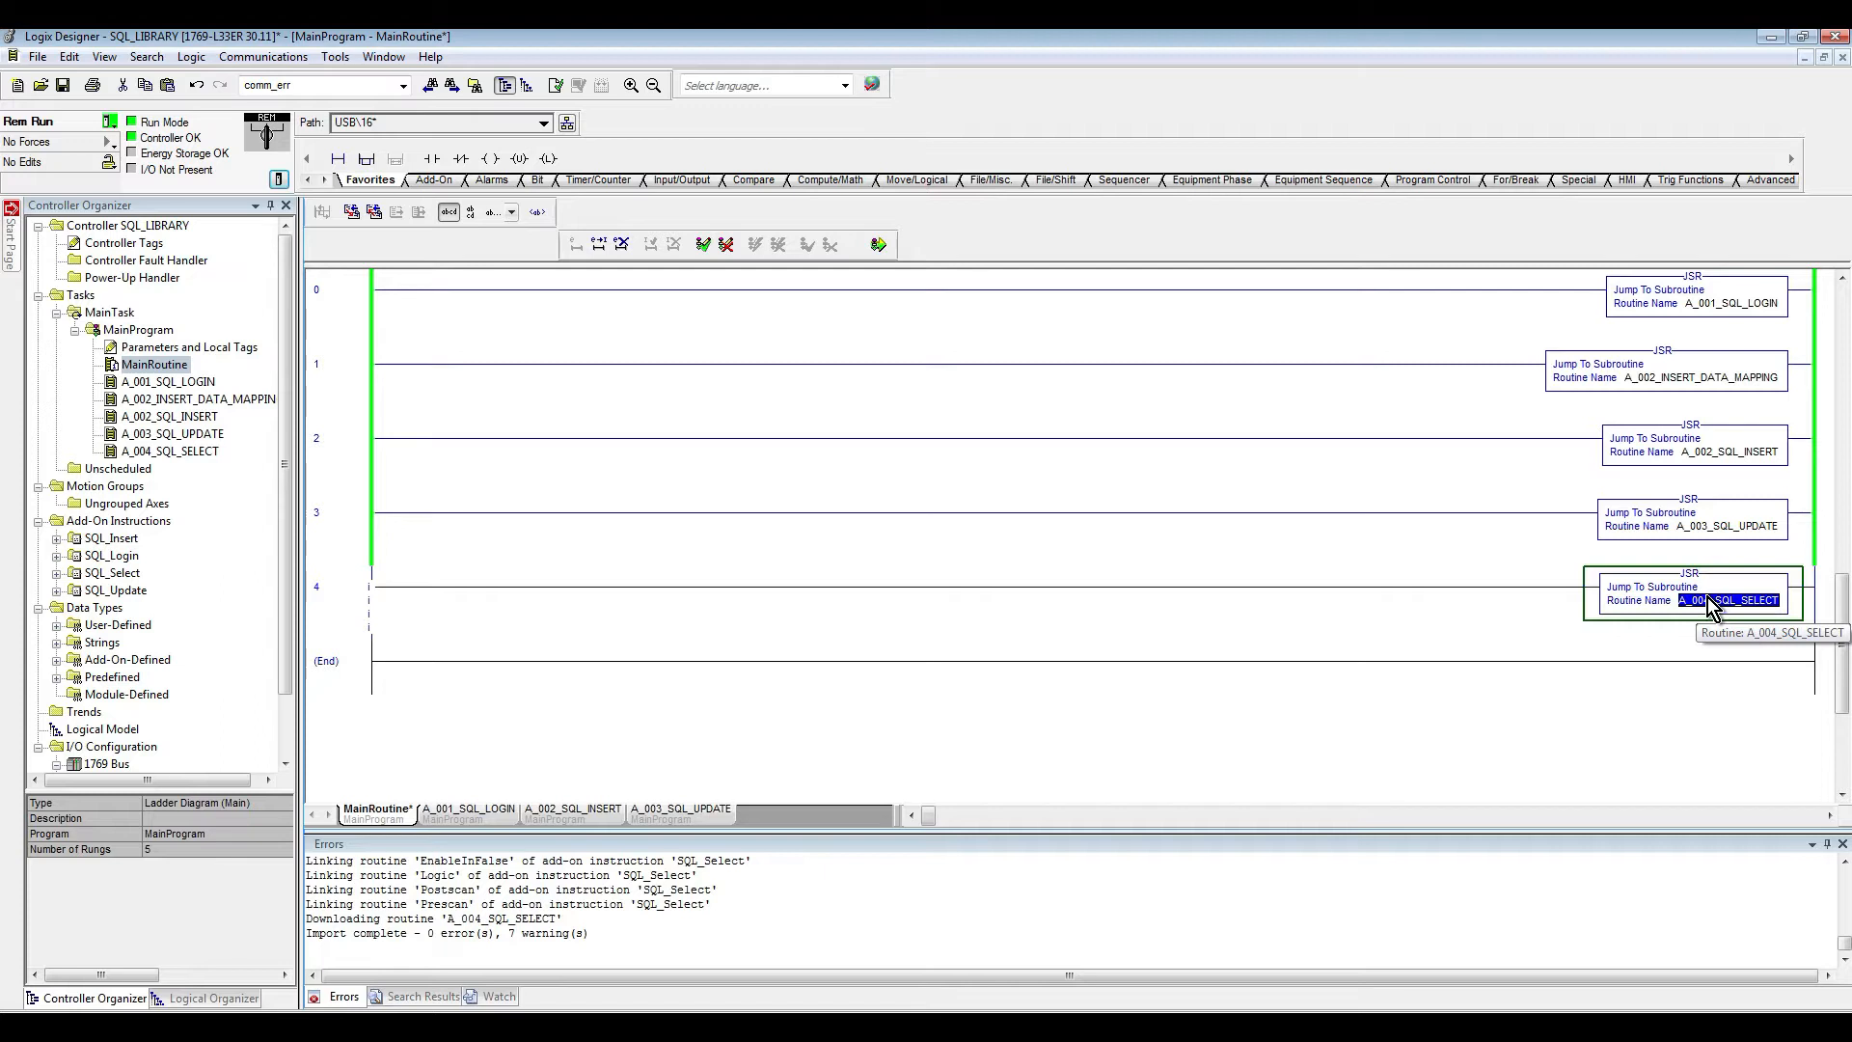
# Step: Close the error list and finalize all edits in MainProgram, accepting the confirmation
pyautogui.click(1843, 846)
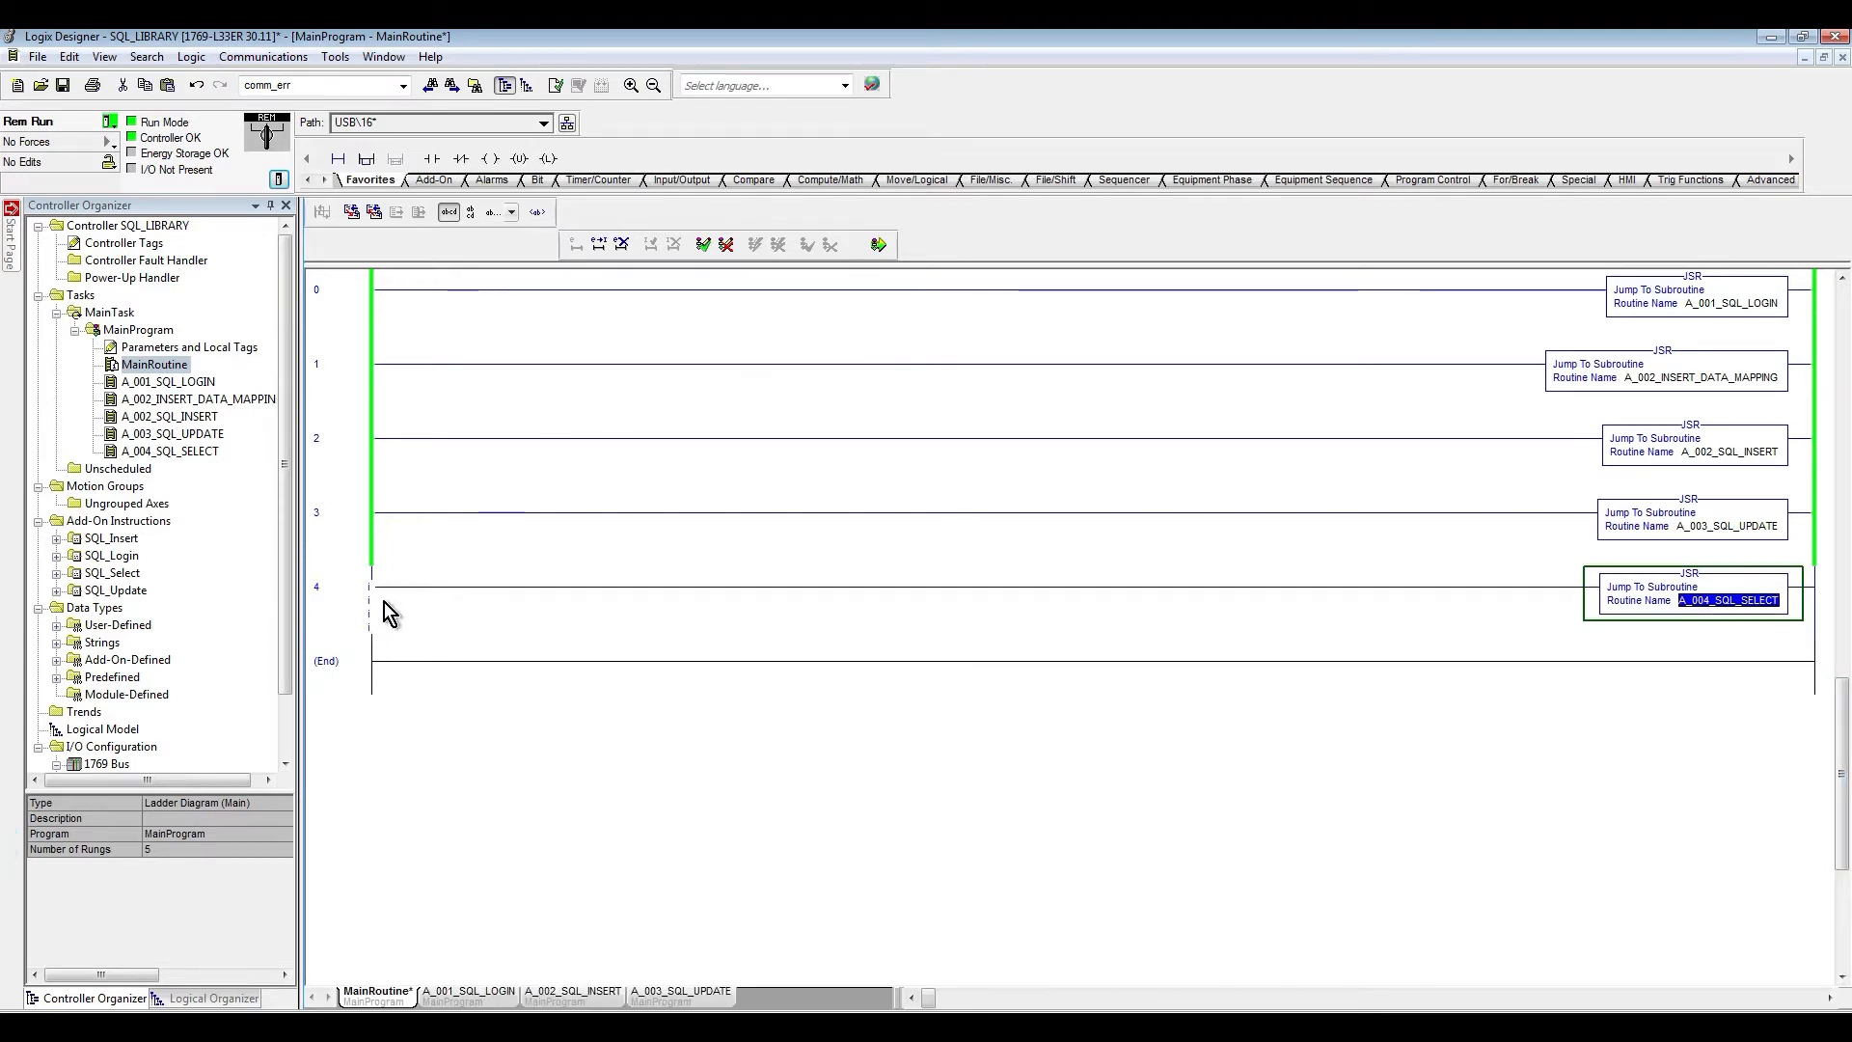
pyautogui.click(878, 244)
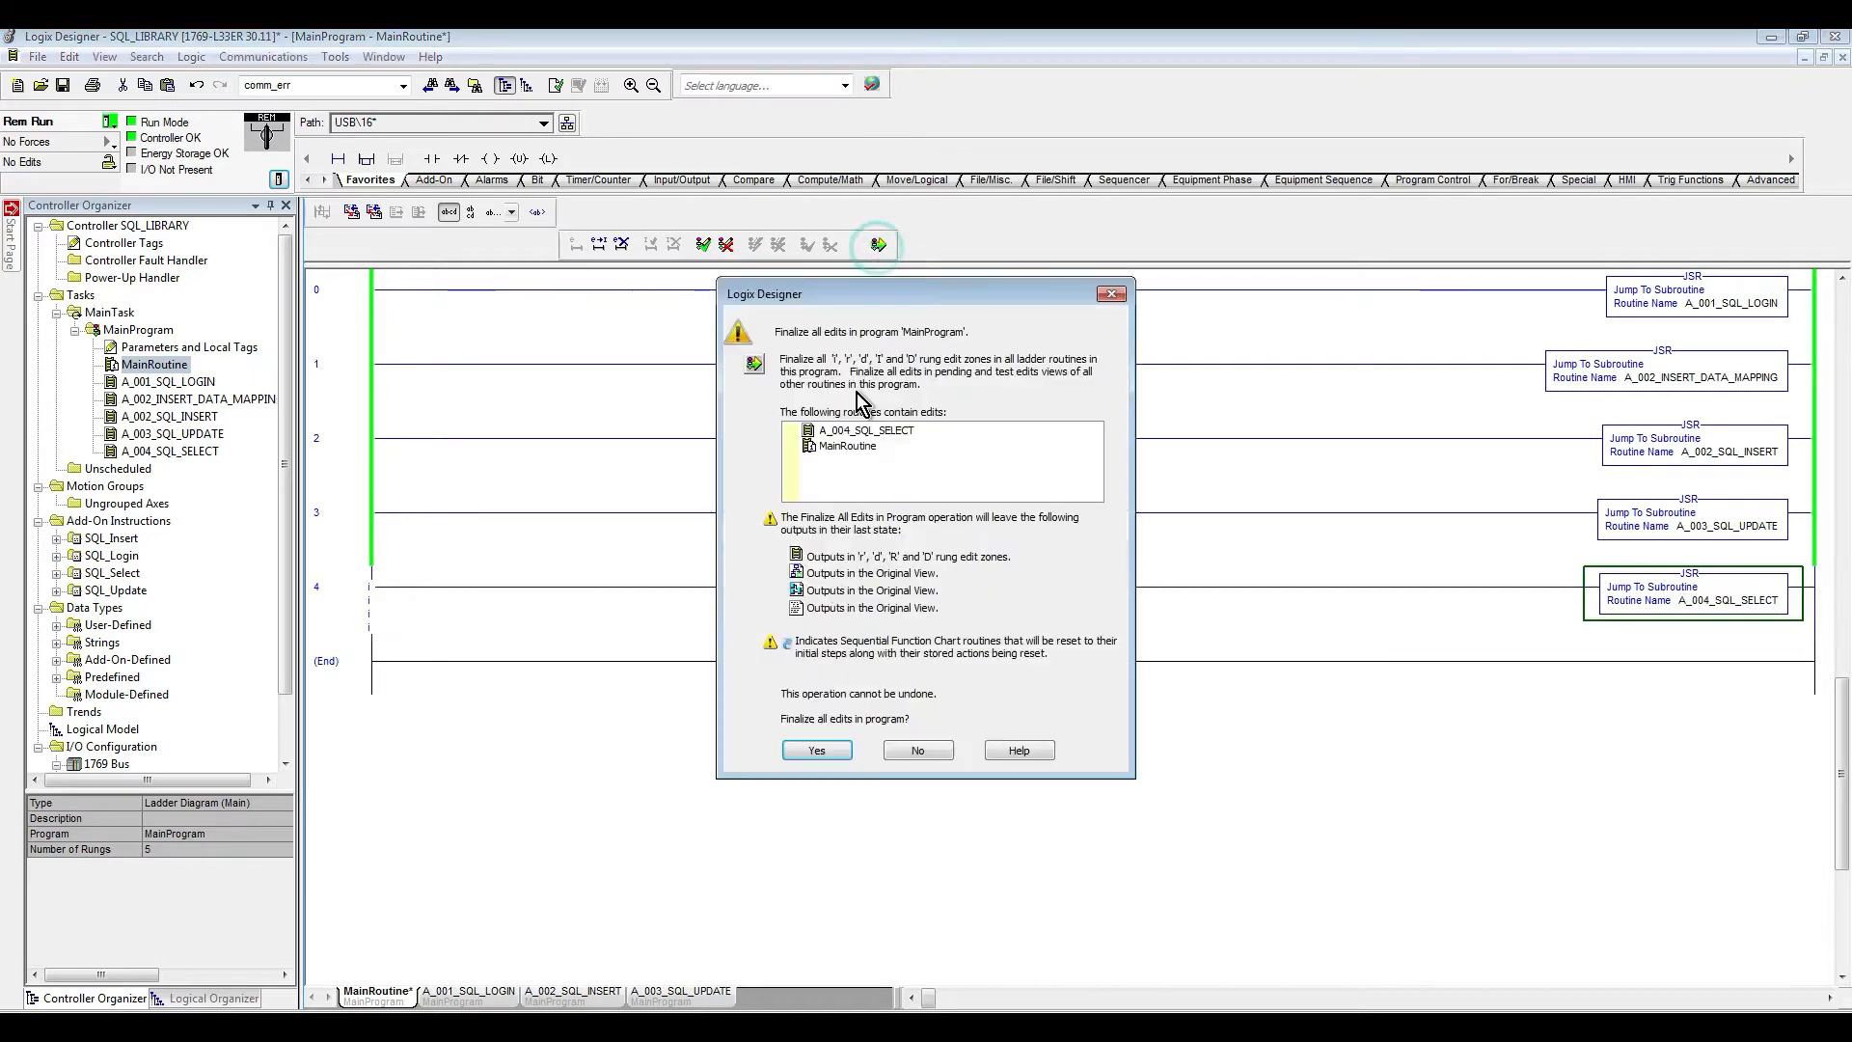
pyautogui.click(817, 750)
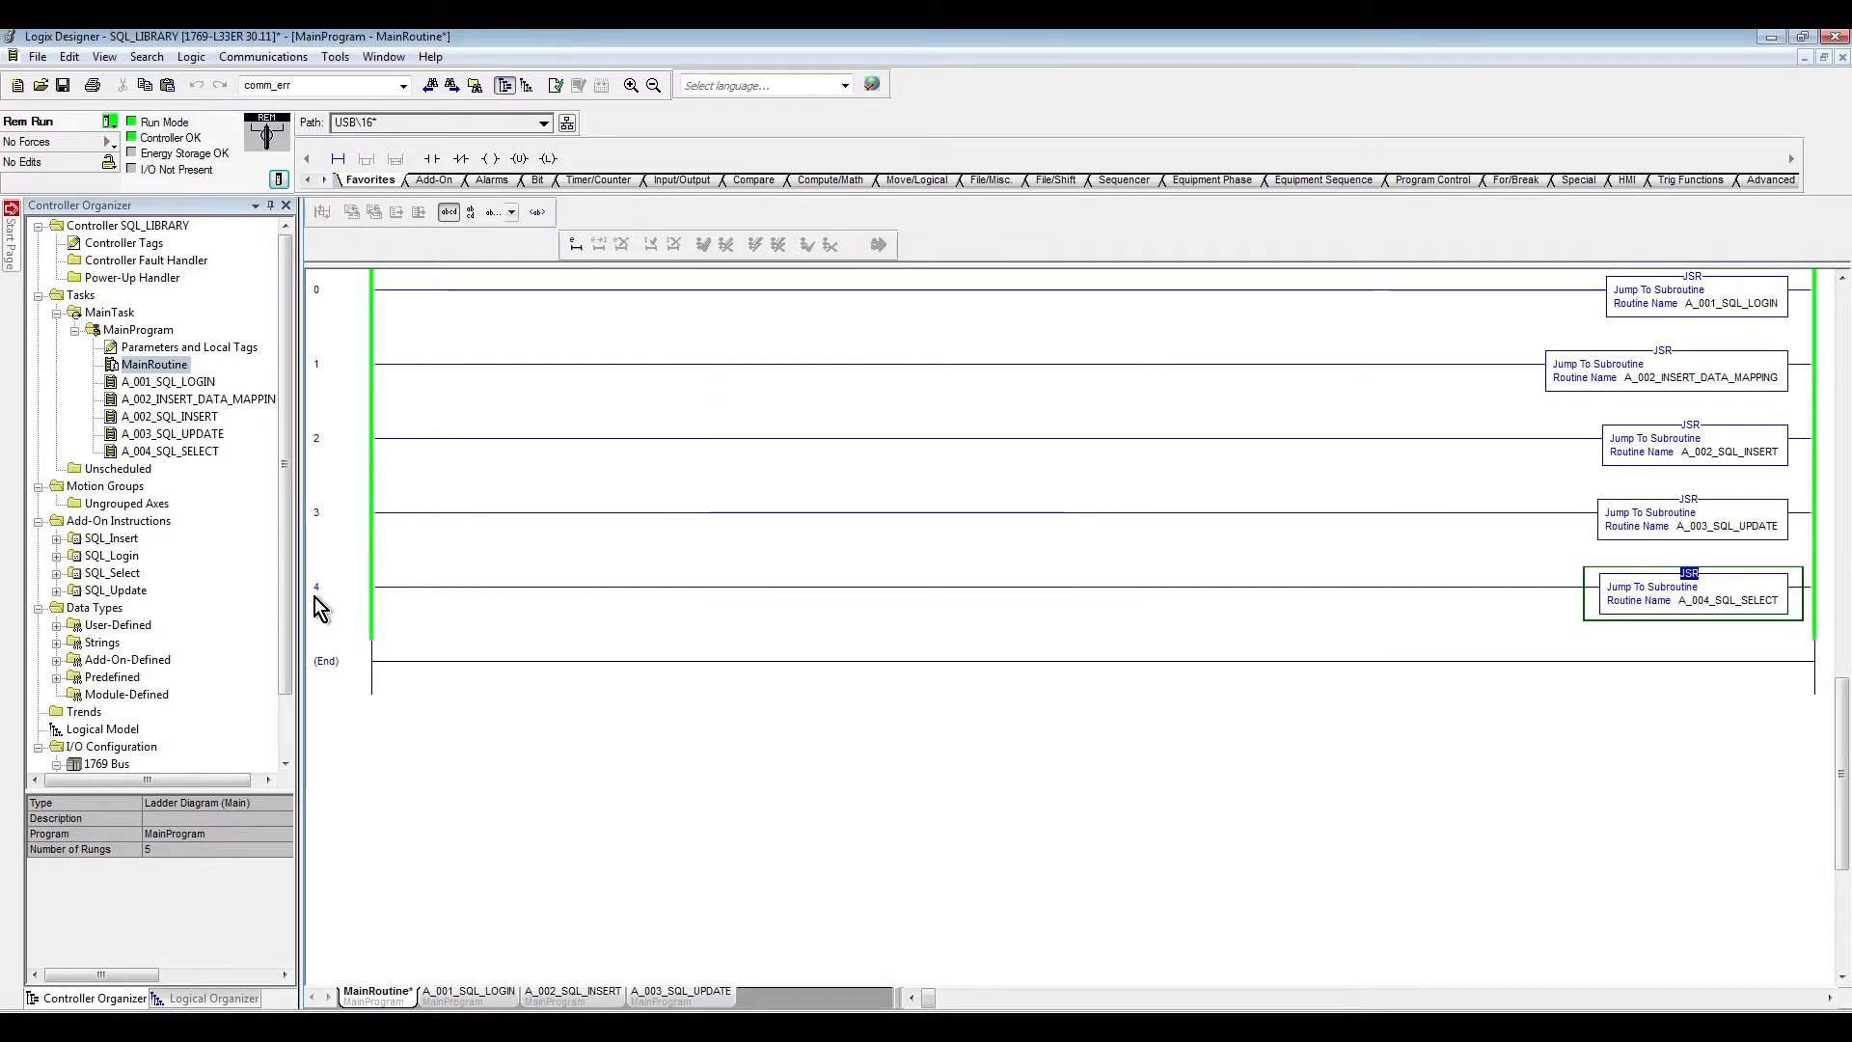
# Step: Open A_001_SQL_LOGIN, start an edit copy of rung 0 and duplicate its Update_Query.Comm_Err branch
pyautogui.doubleClick(207, 384)
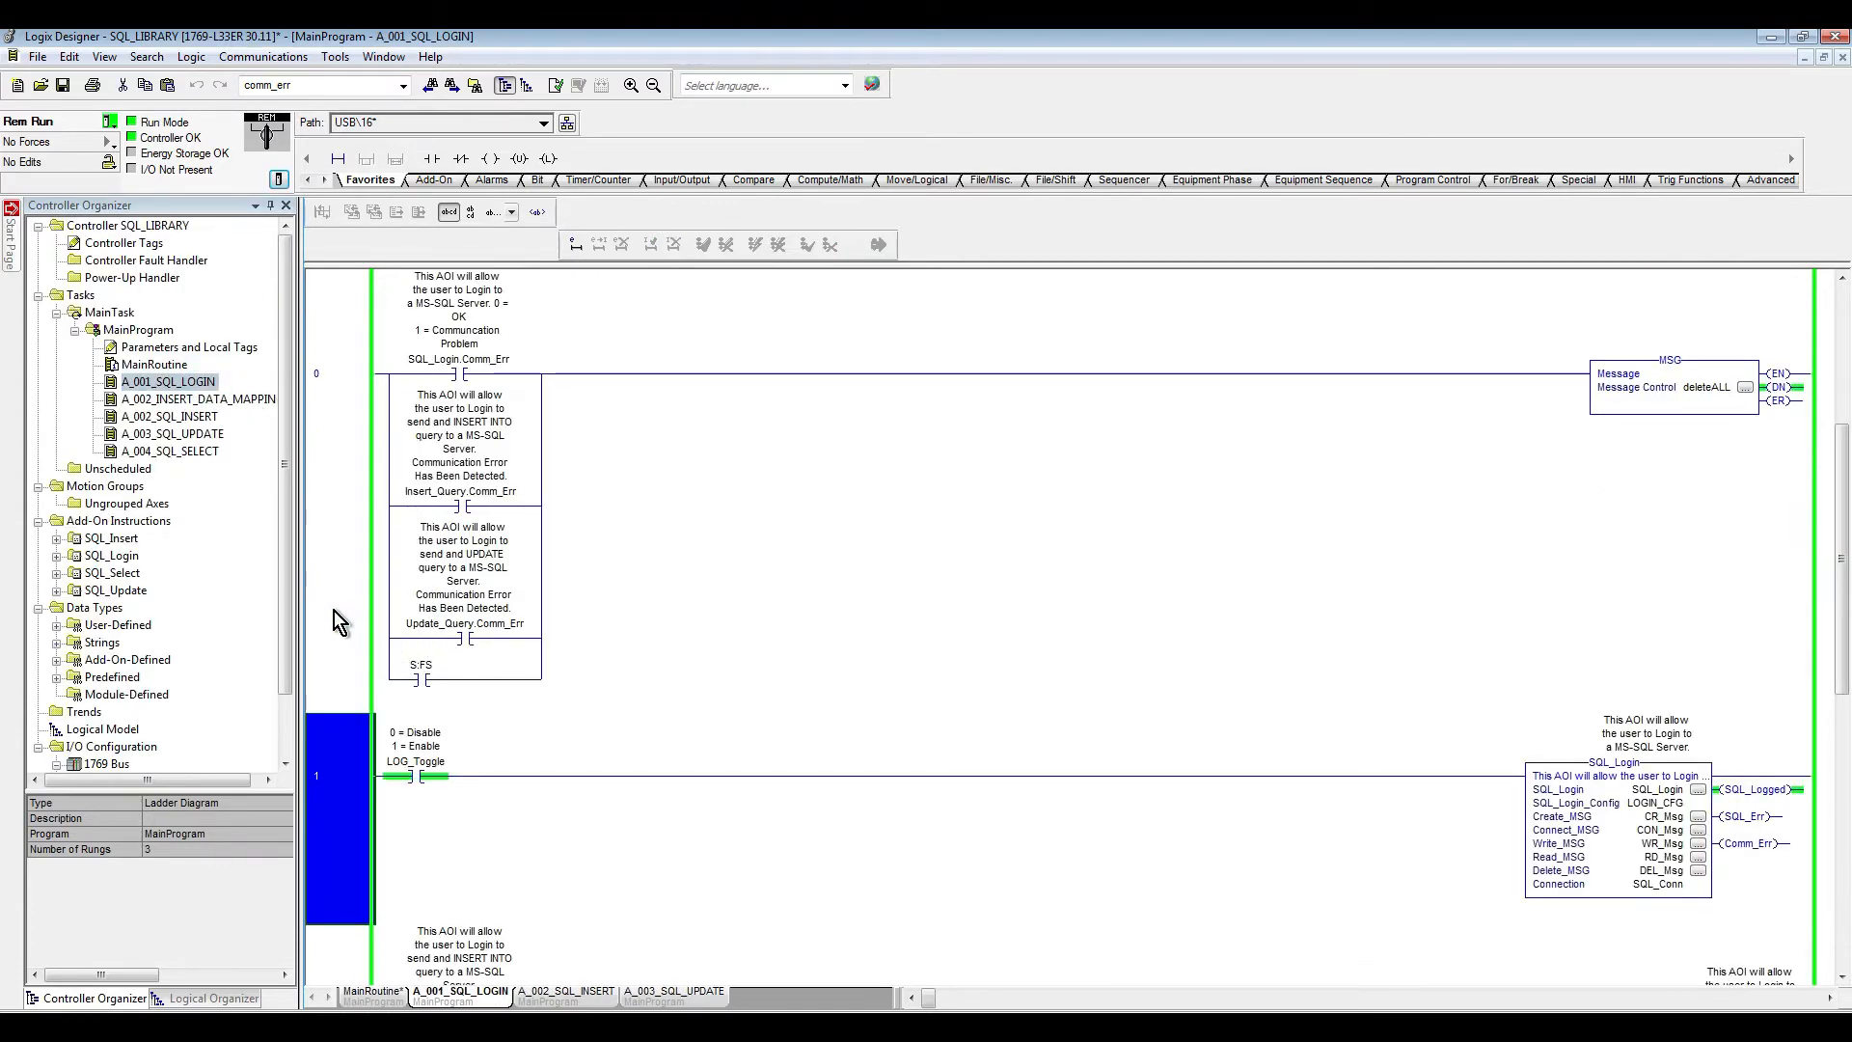
pyautogui.moveTo(425, 522)
pyautogui.click(344, 631)
pyautogui.hotkey('ctrl', 'c')
pyautogui.hotkey('ctrl', 'v')
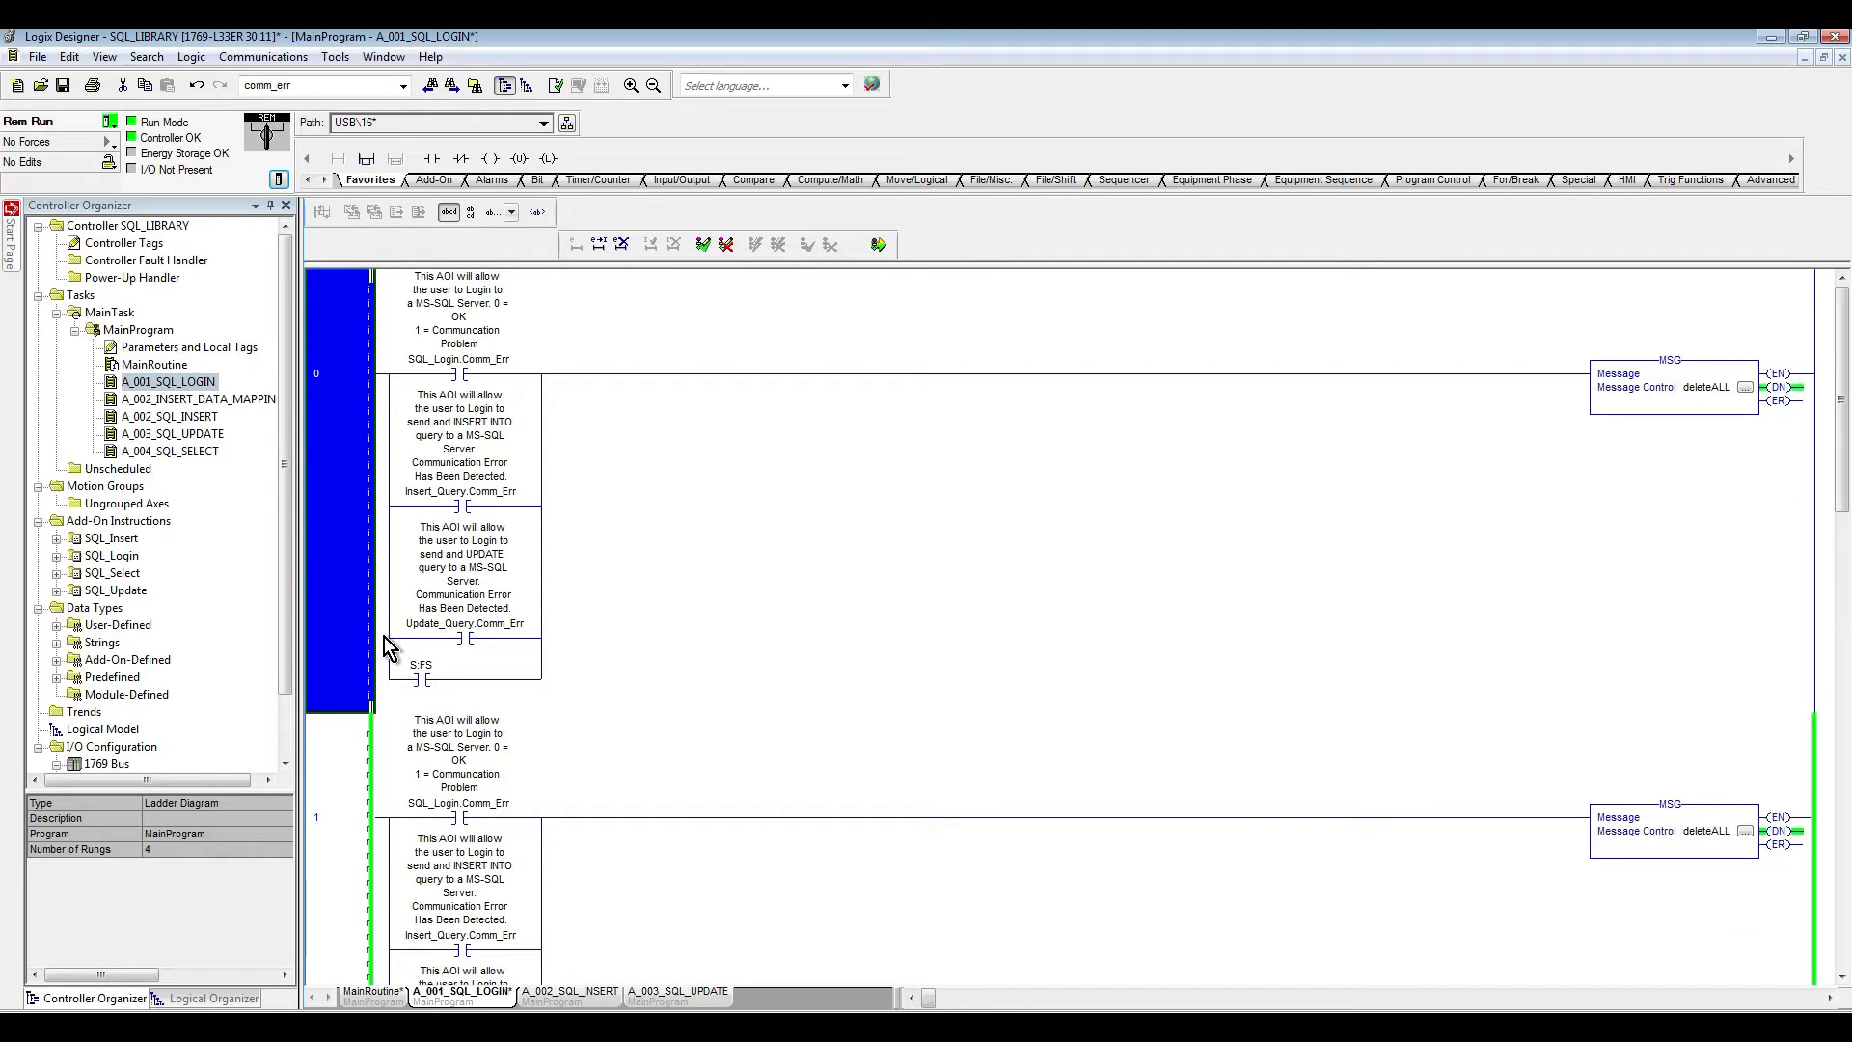
pyautogui.click(389, 634)
pyautogui.press('Delete')
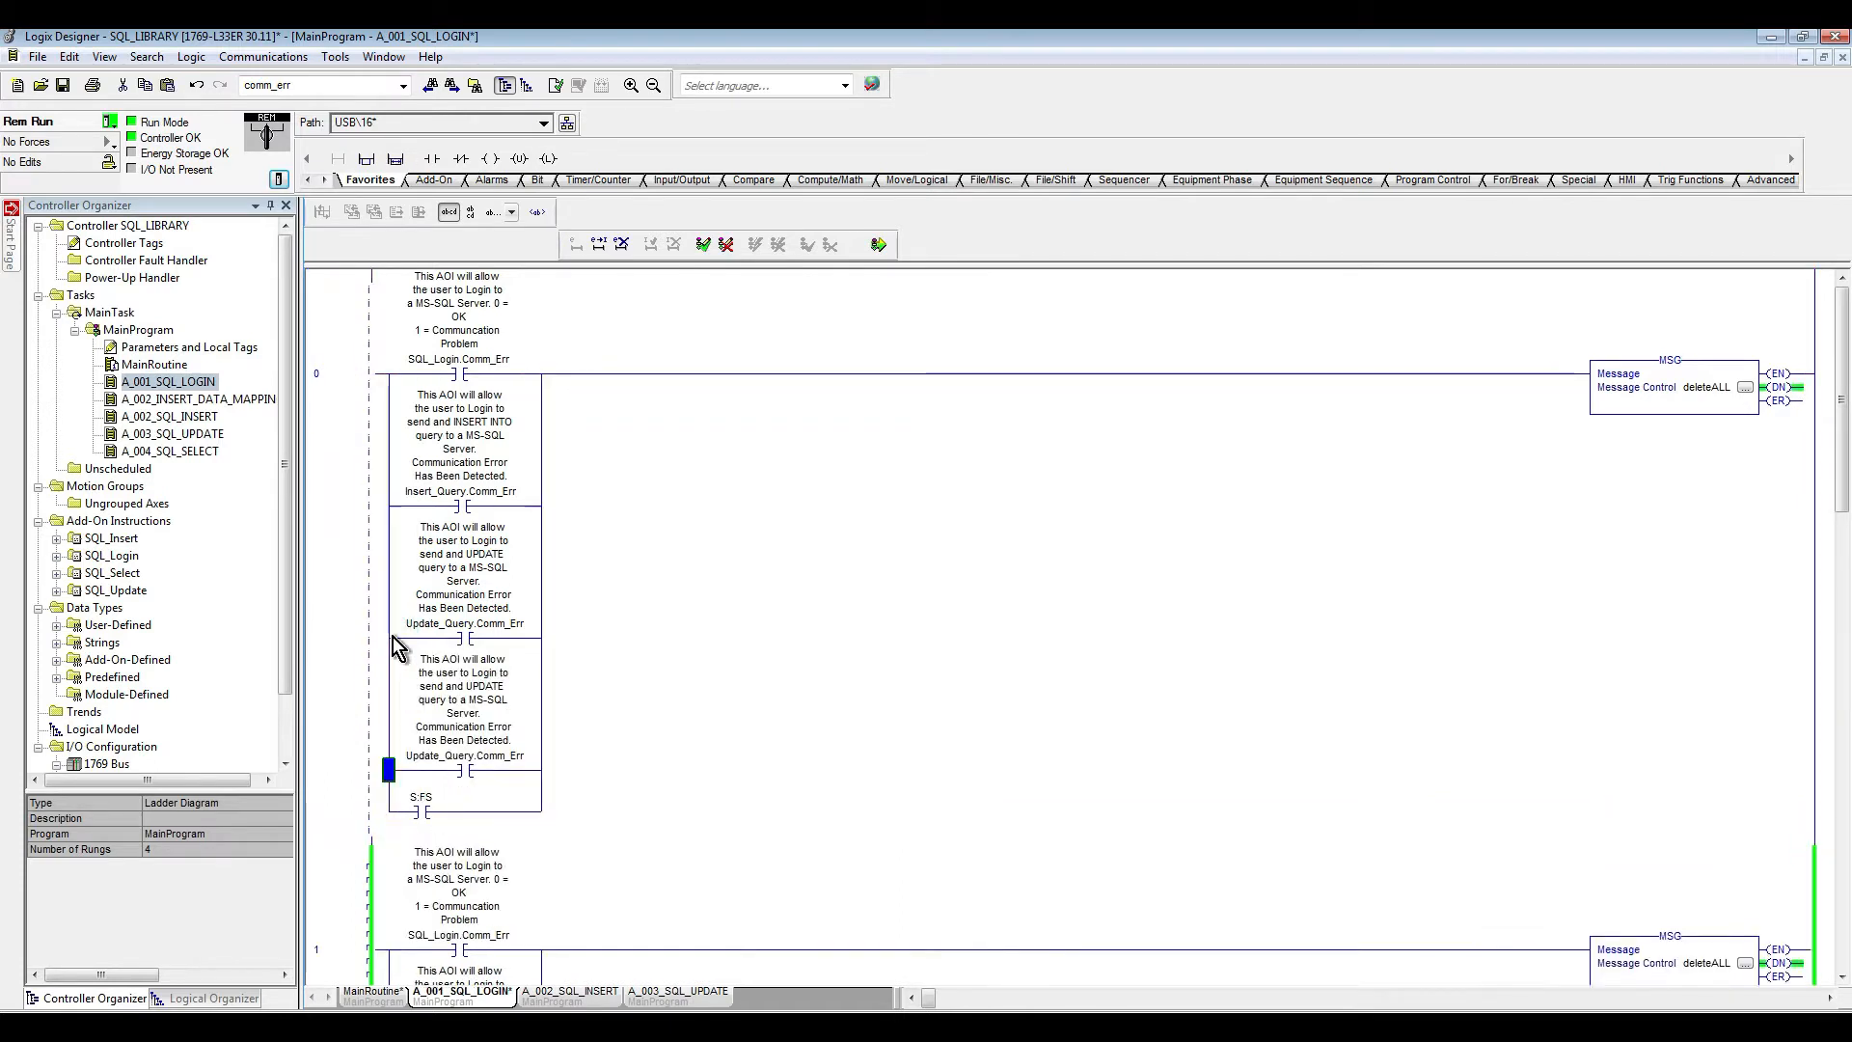
# Step: Set the tag of the duplicated contact on rung 0 to Select_Query.Comm_Err
pyautogui.click(445, 770)
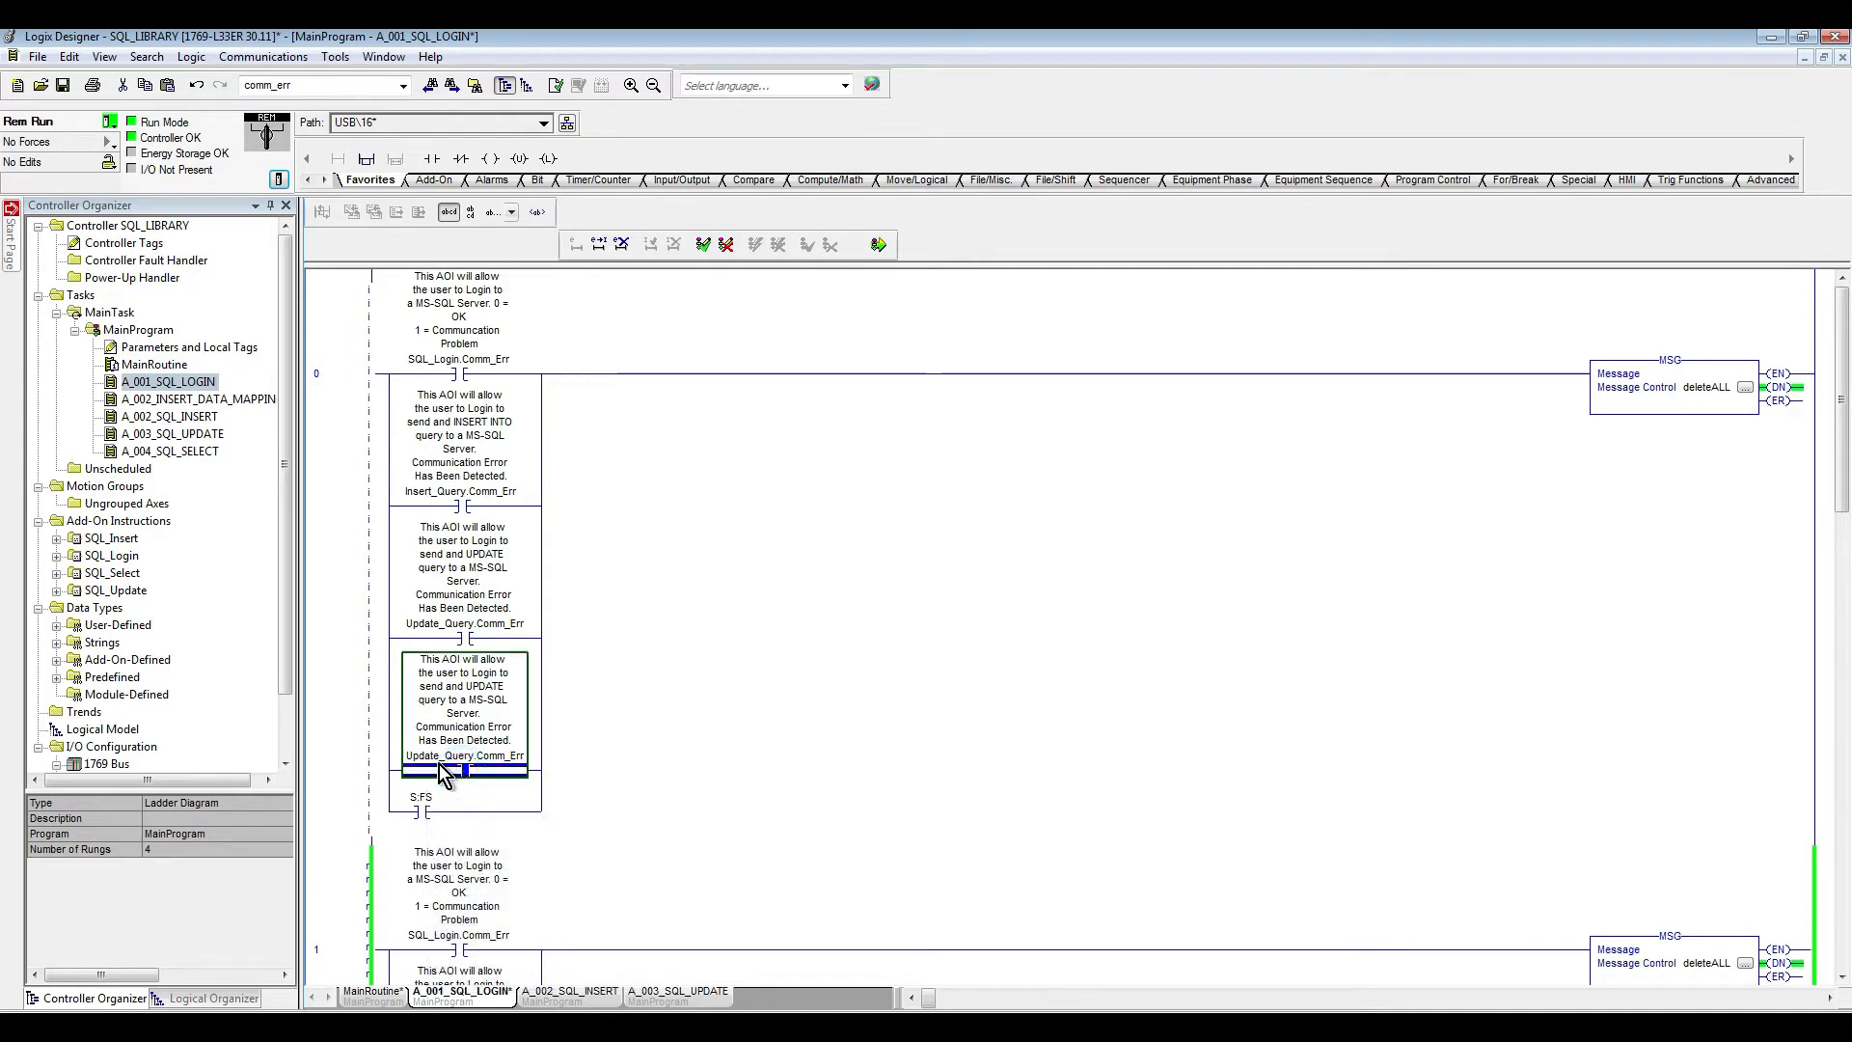
pyautogui.doubleClick(446, 755)
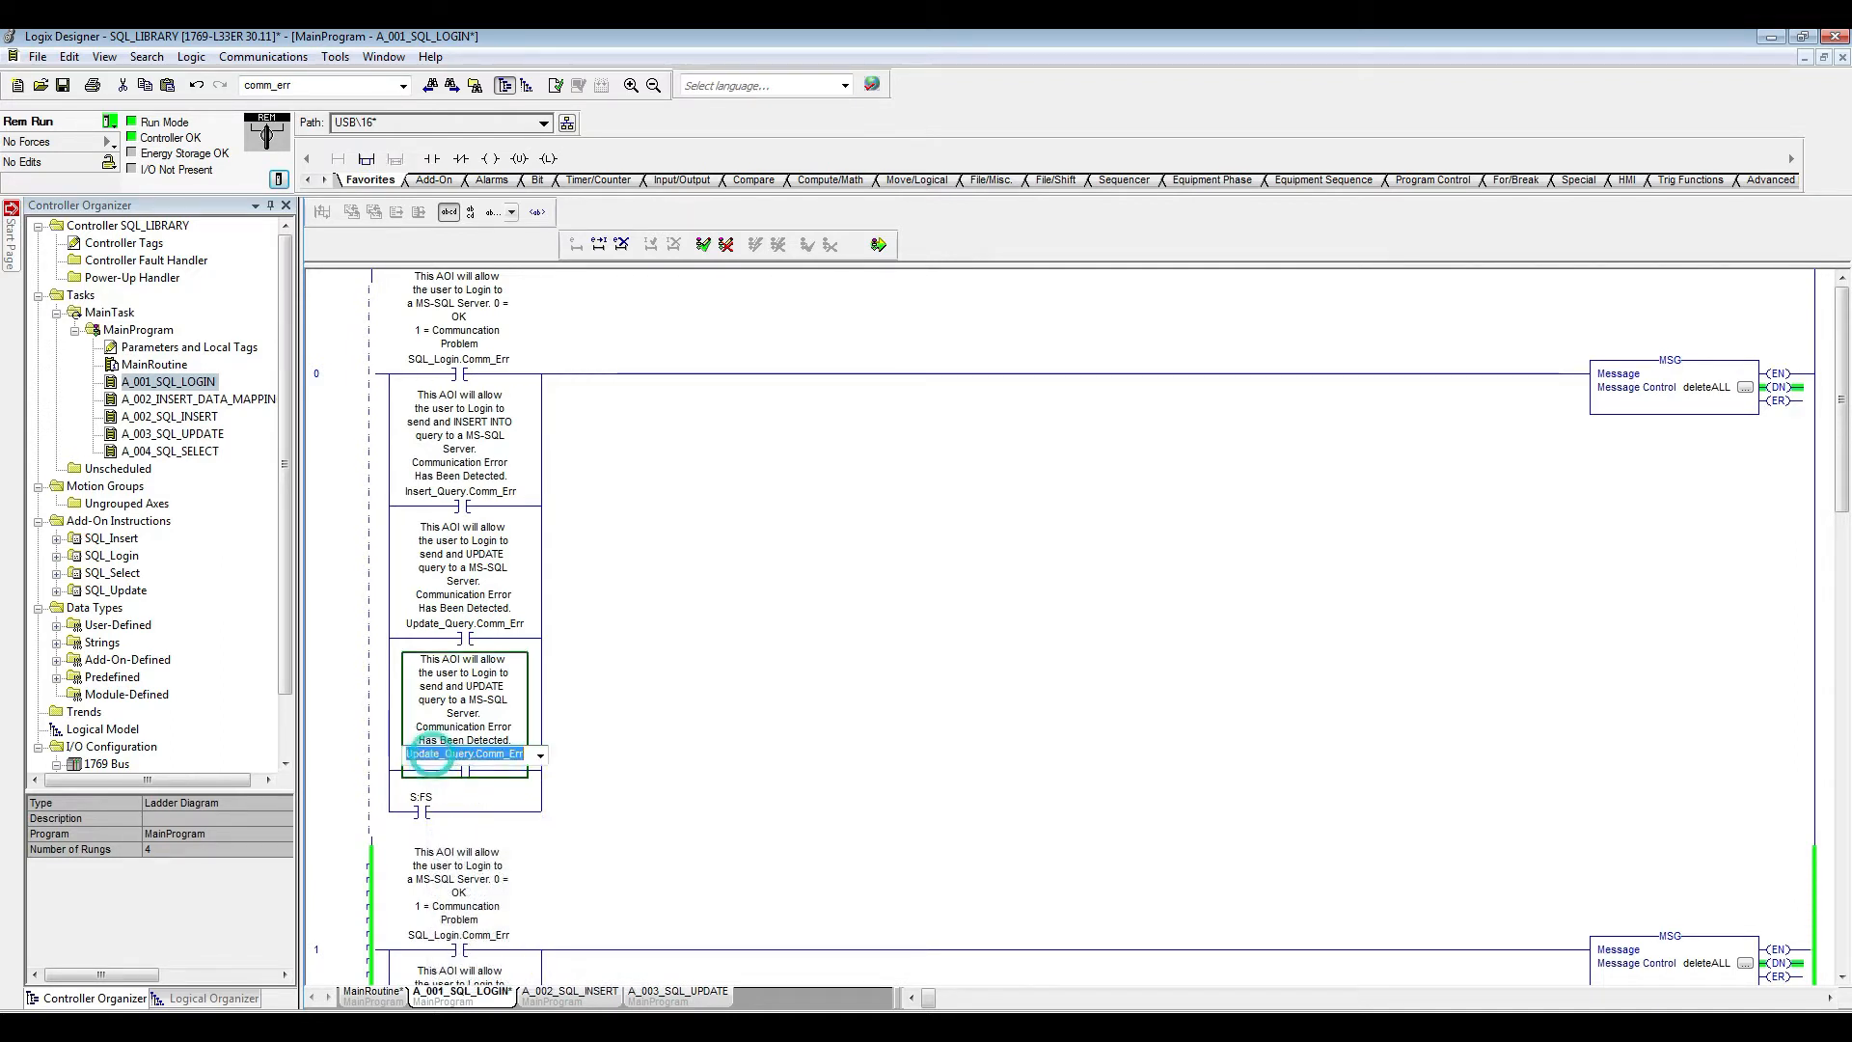
pyautogui.click(440, 754)
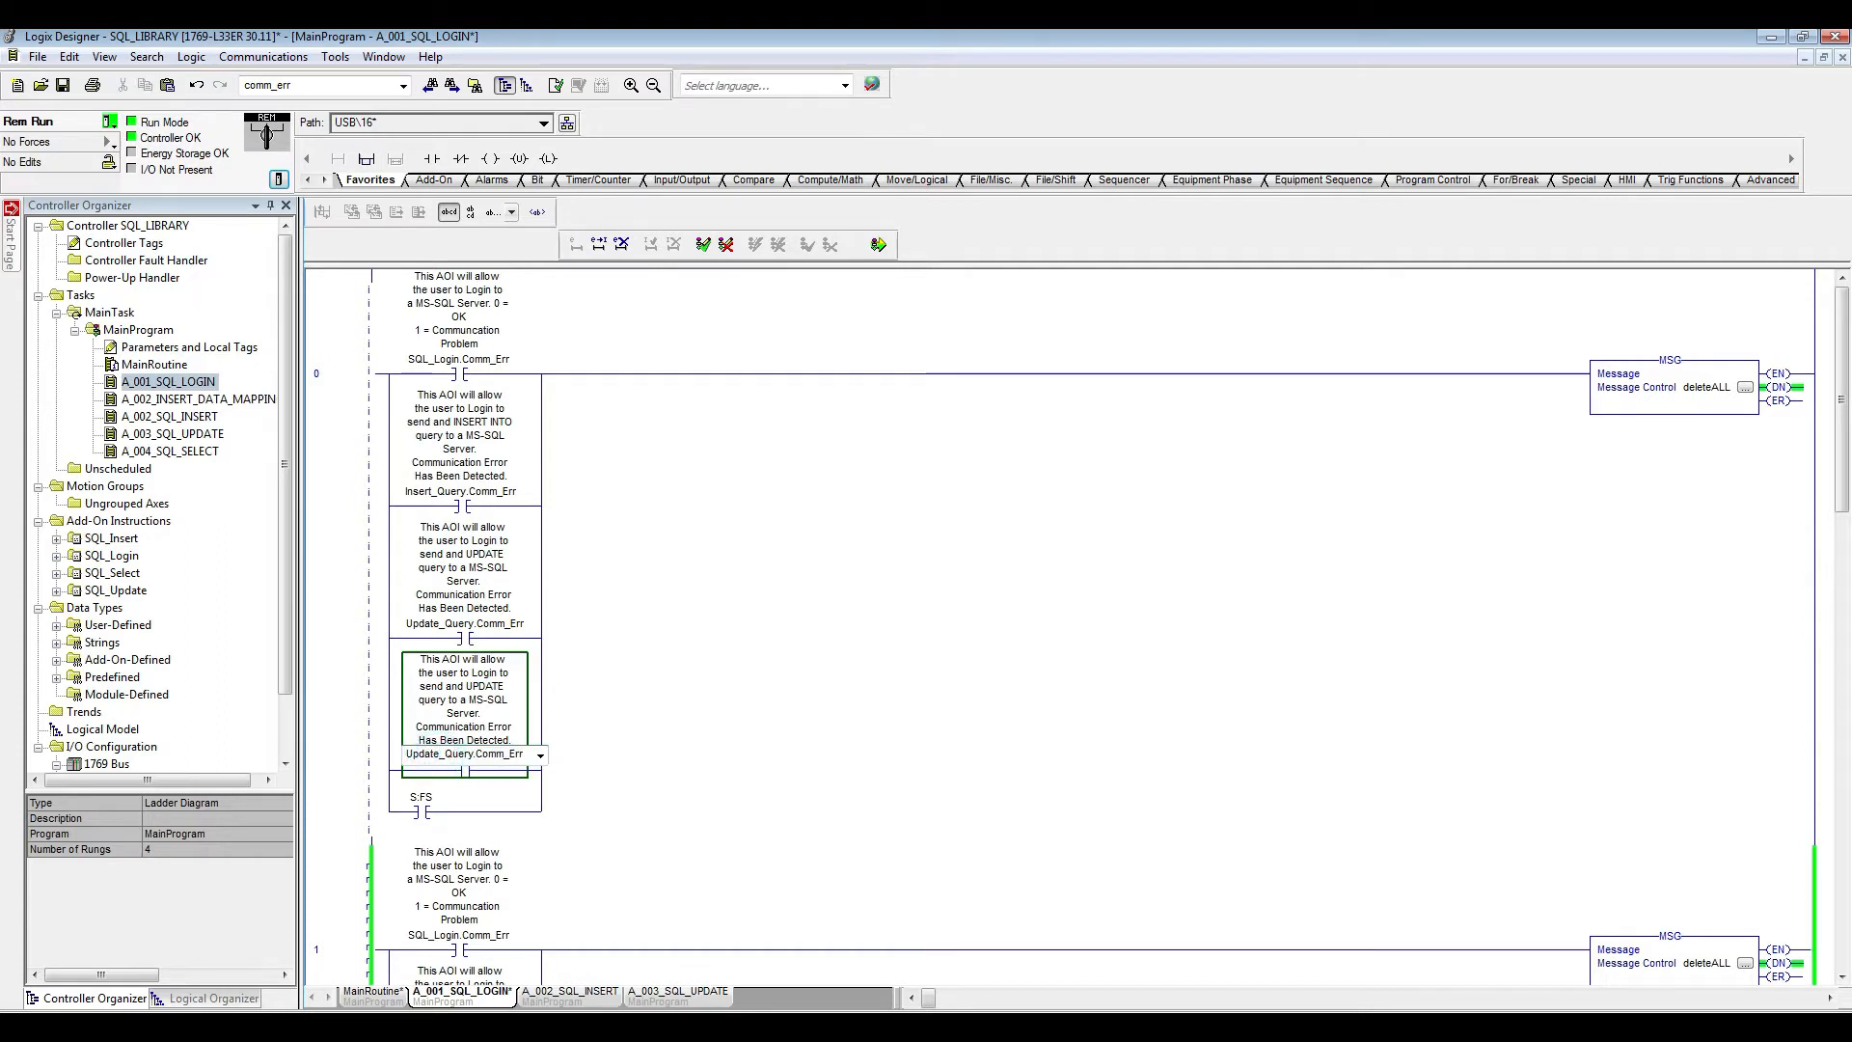
pyautogui.press('BackSpace')
pyautogui.press('BackSpace')
pyautogui.press('BackSpace')
pyautogui.press('BackSpace')
pyautogui.press('BackSpace')
pyautogui.press('BackSpace')
pyautogui.write('SELECT')
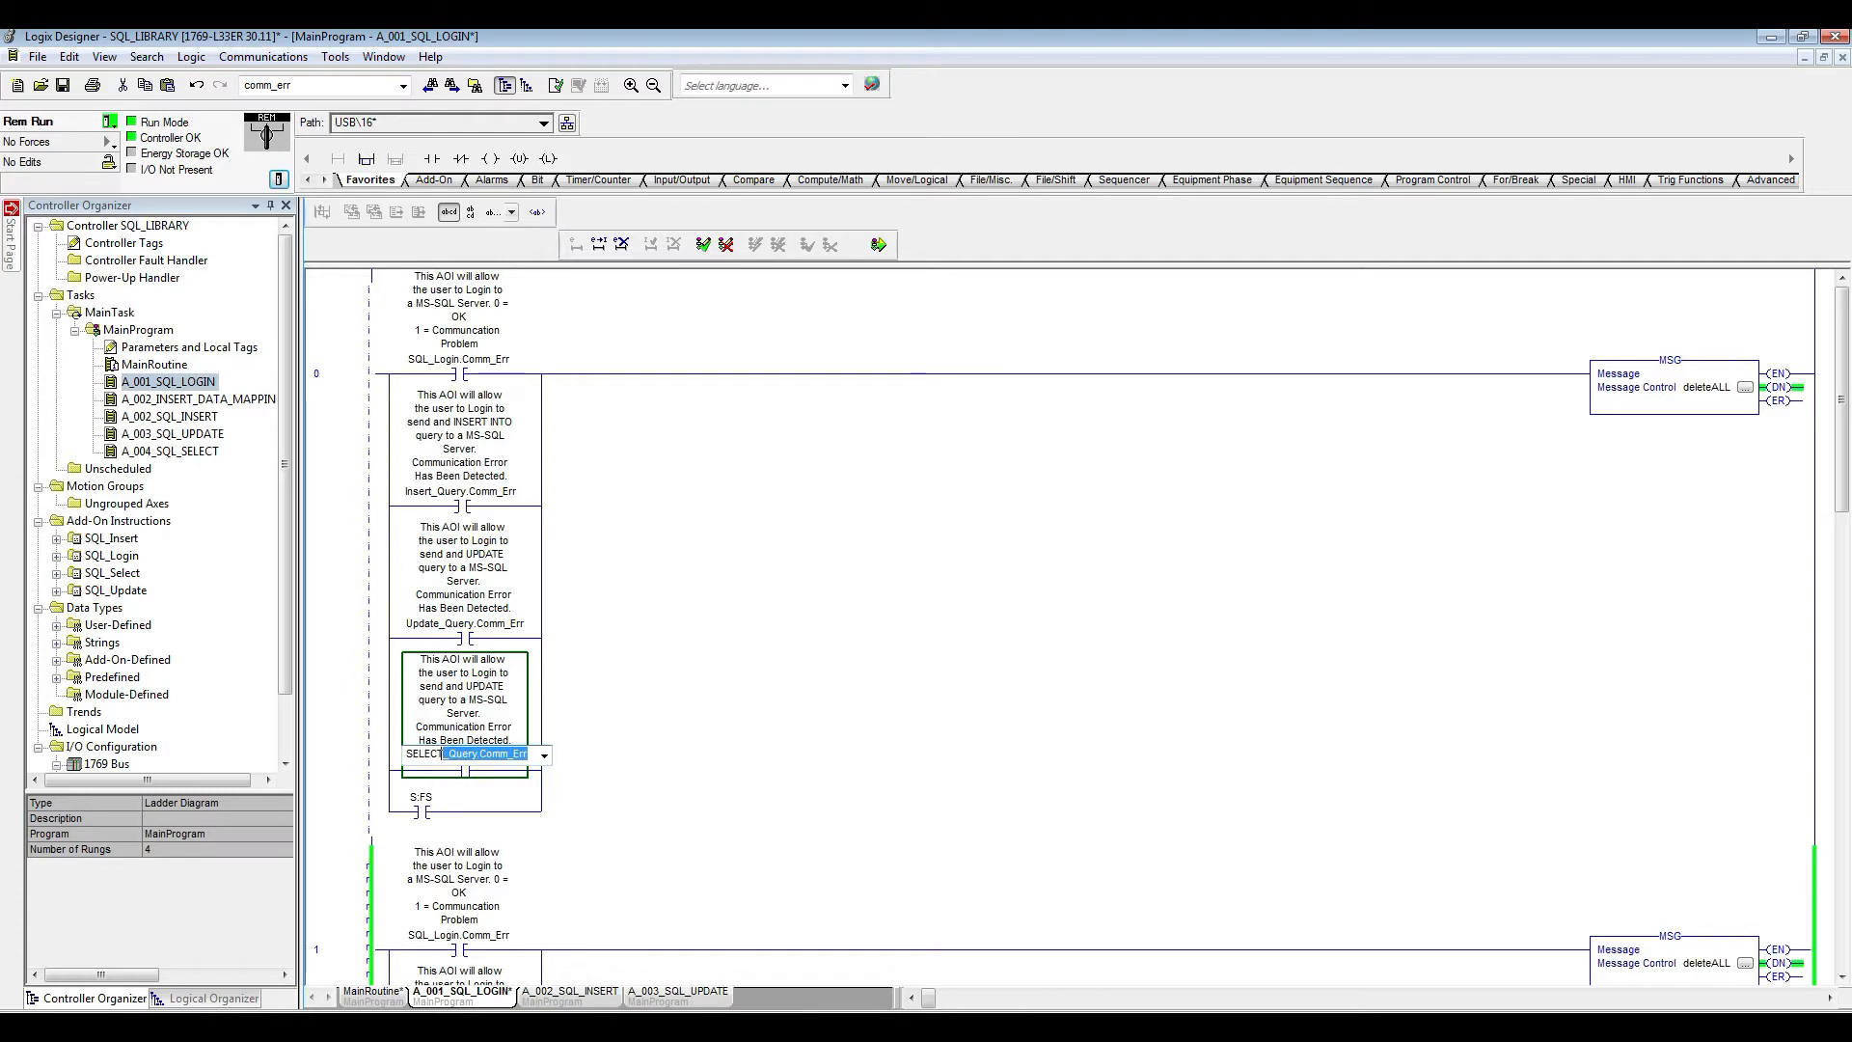
pyautogui.press('Return')
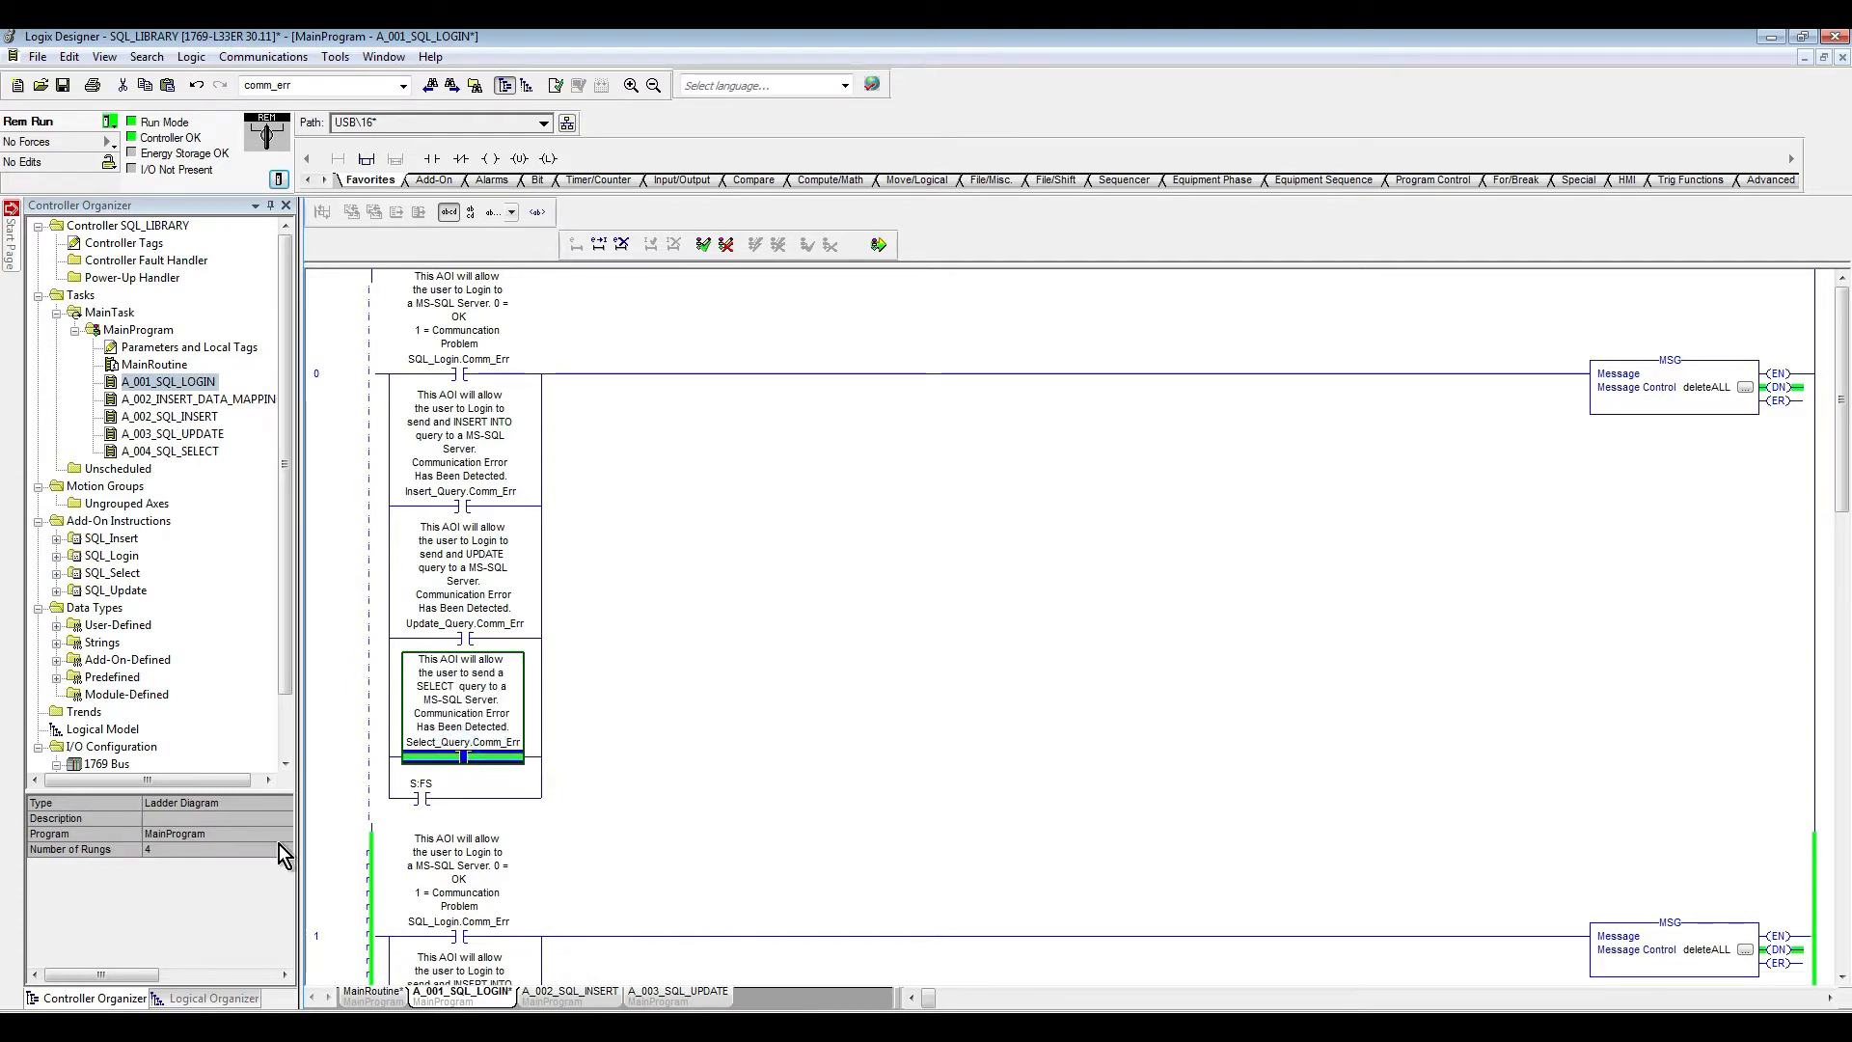
# Step: Start an edit of rung 3, the SQL_Login.Reset rung, and duplicate its Update_Query.Comm_Err branch
pyautogui.click(363, 772)
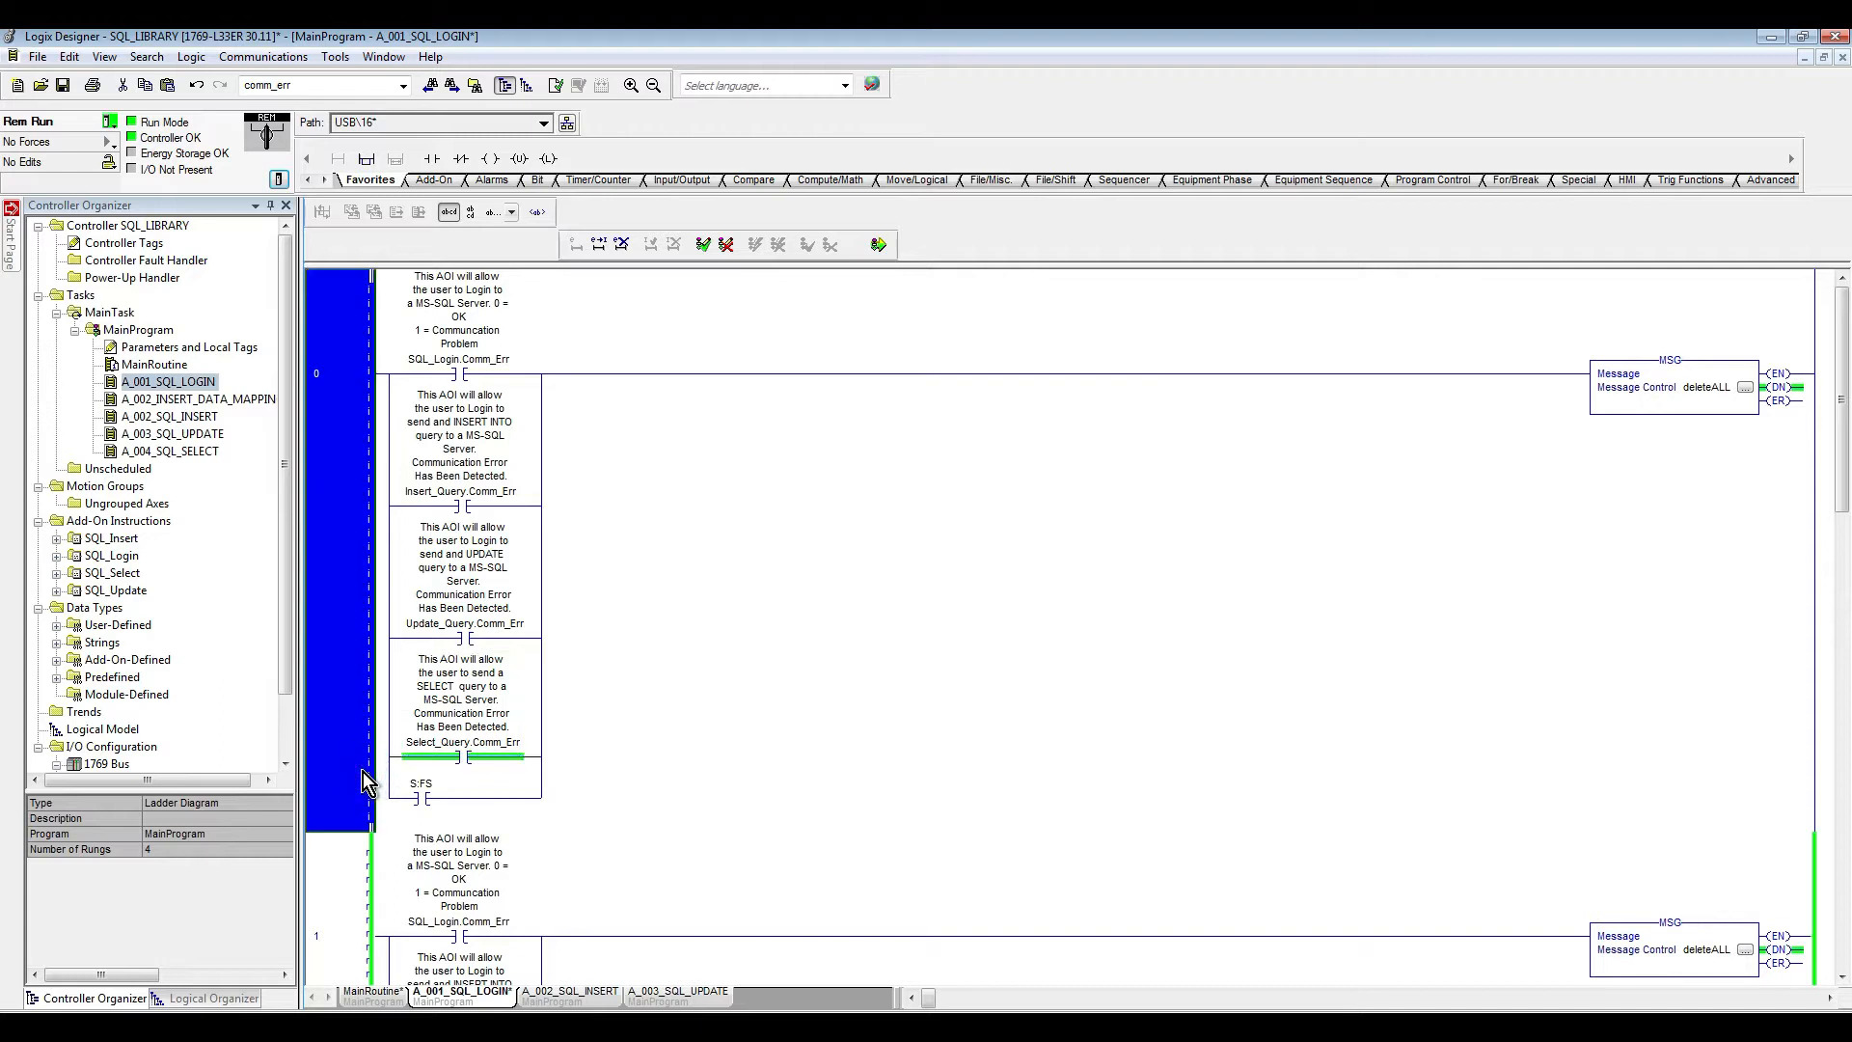
pyautogui.scroll(-3, 363, 772)
pyautogui.click(363, 772)
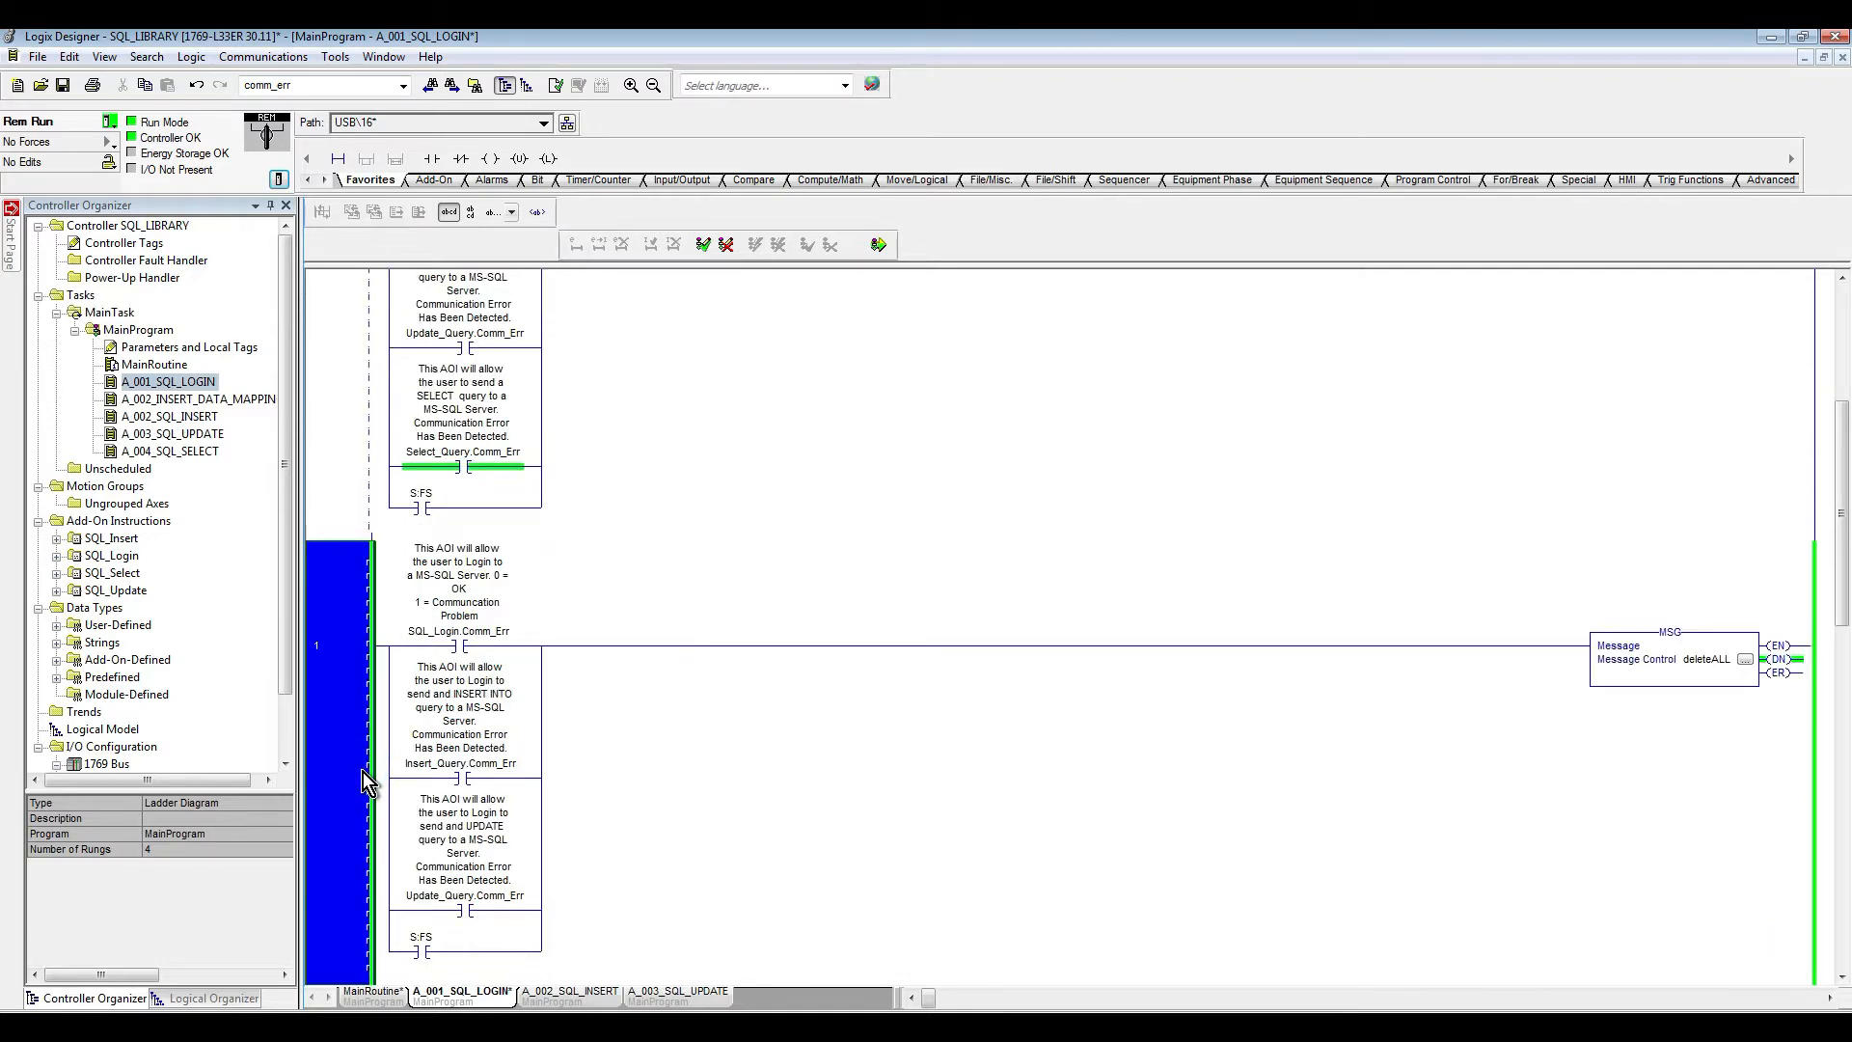
pyautogui.scroll(-3, 362, 772)
pyautogui.click(363, 772)
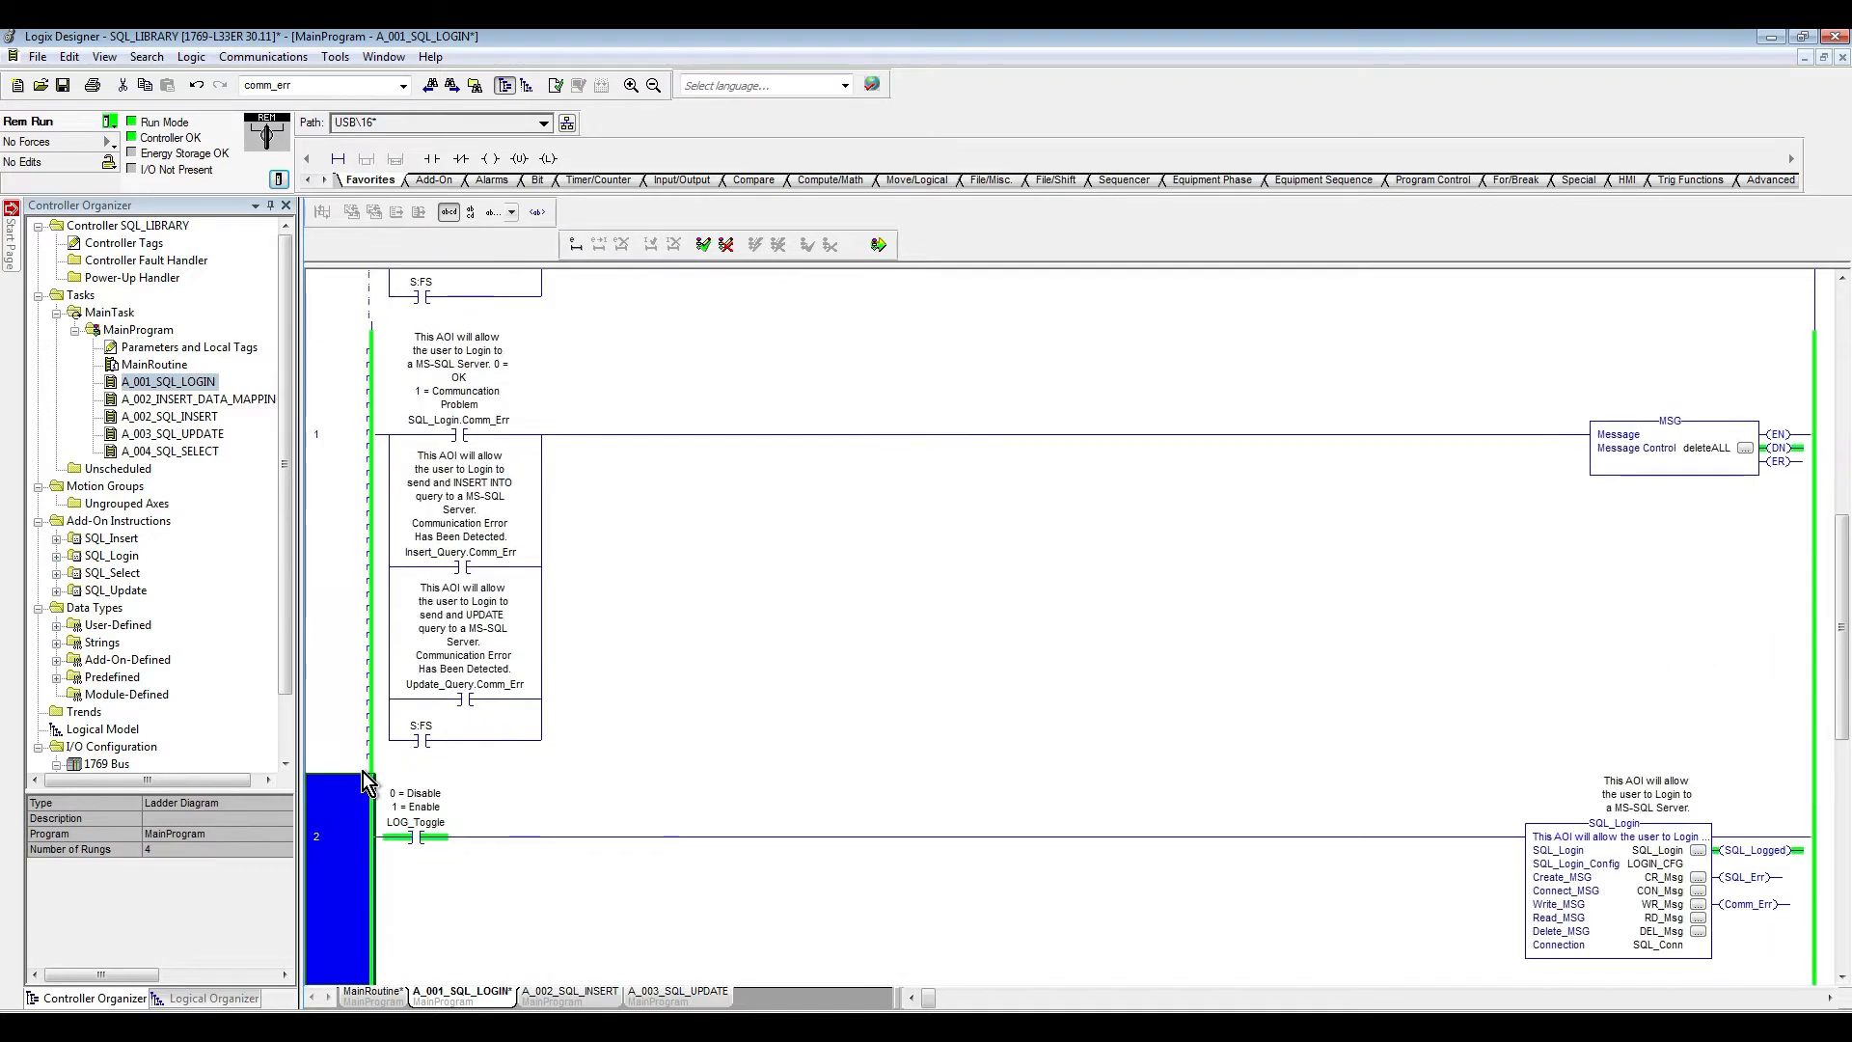
pyautogui.scroll(-3, 363, 772)
pyautogui.click(363, 771)
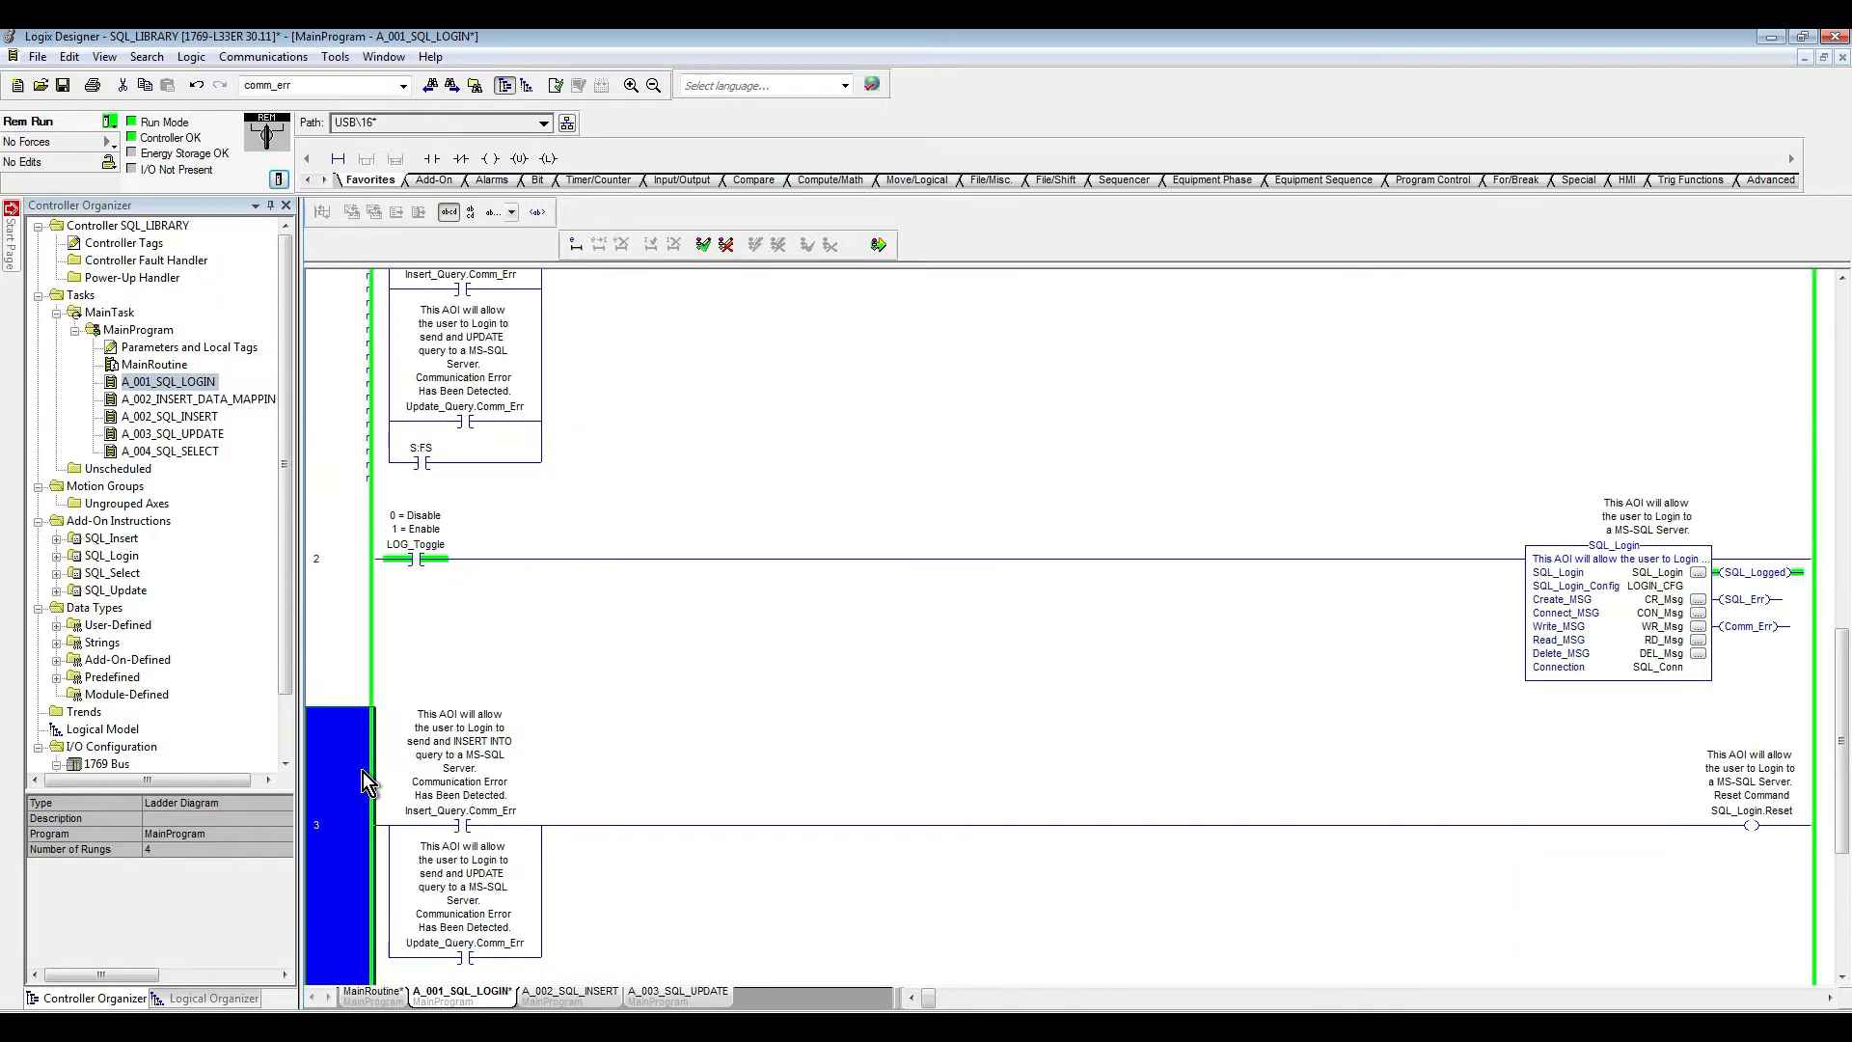
pyautogui.click(359, 933)
pyautogui.hotkey('ctrl', 'v')
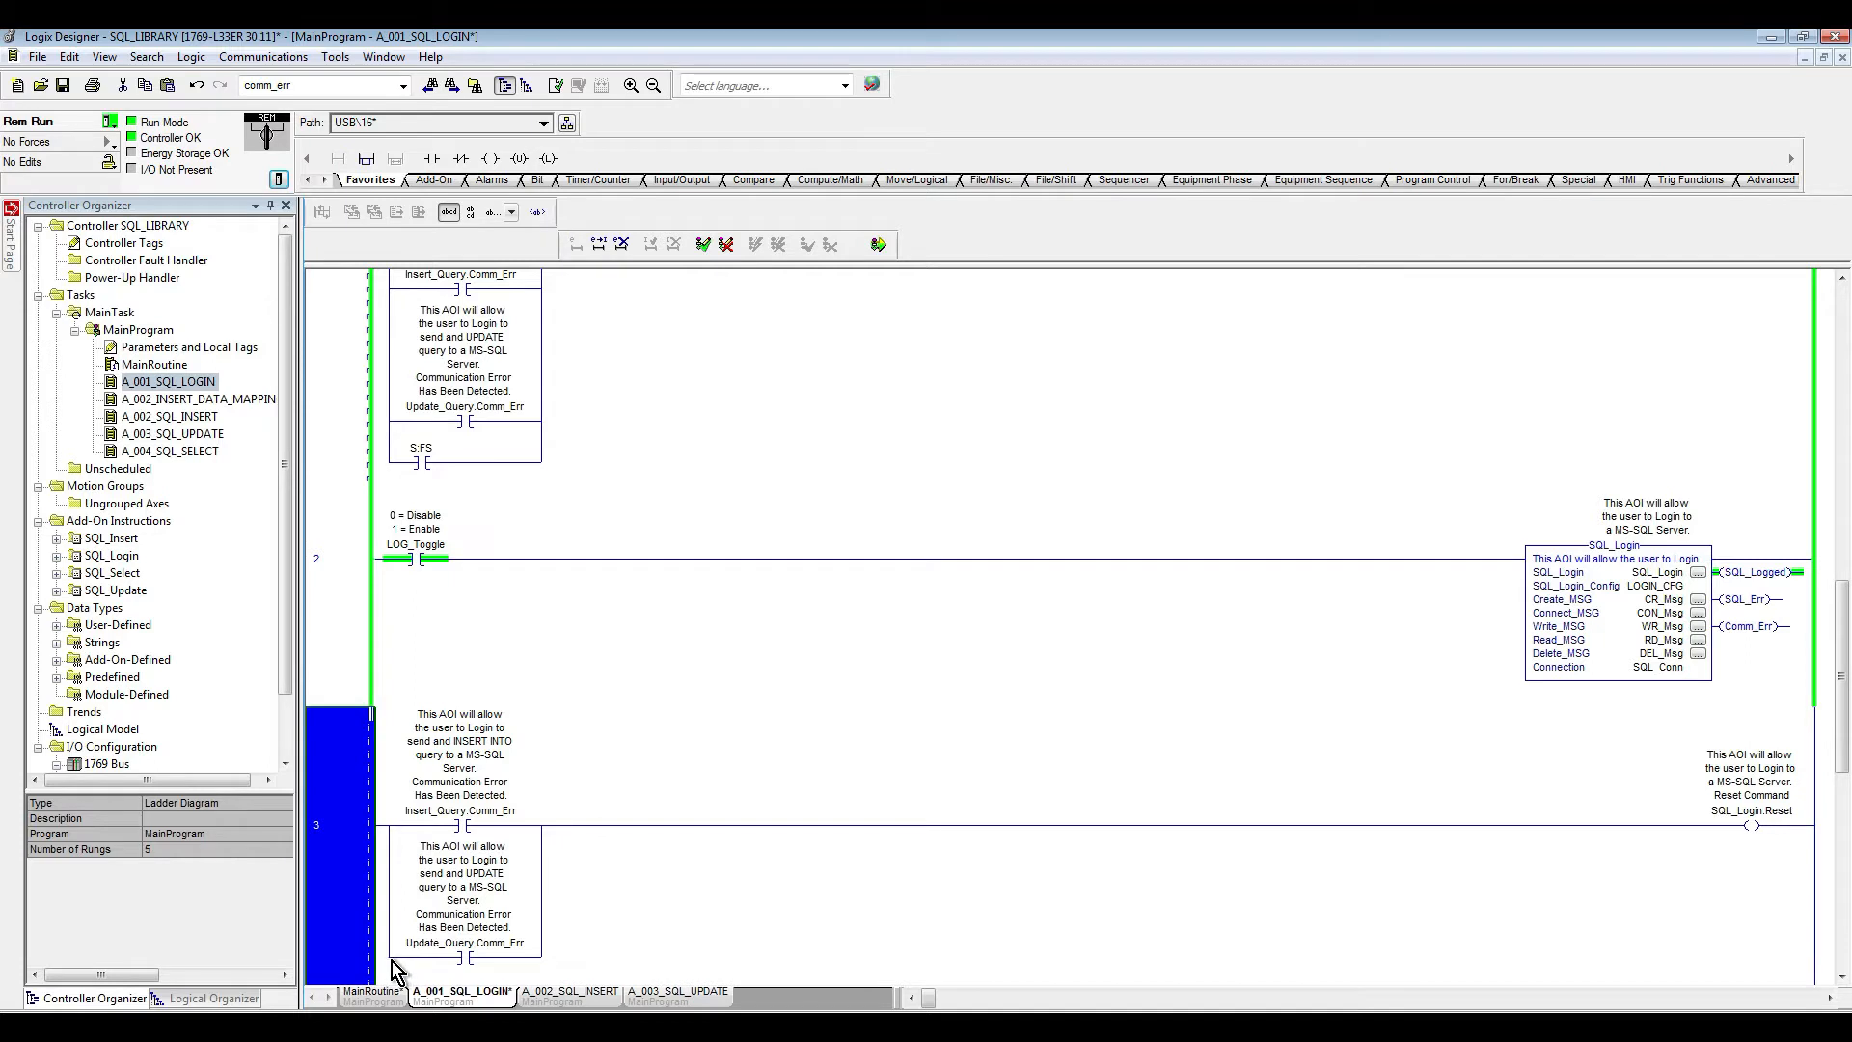
pyautogui.click(390, 957)
pyautogui.hotkey('ctrl', 'c')
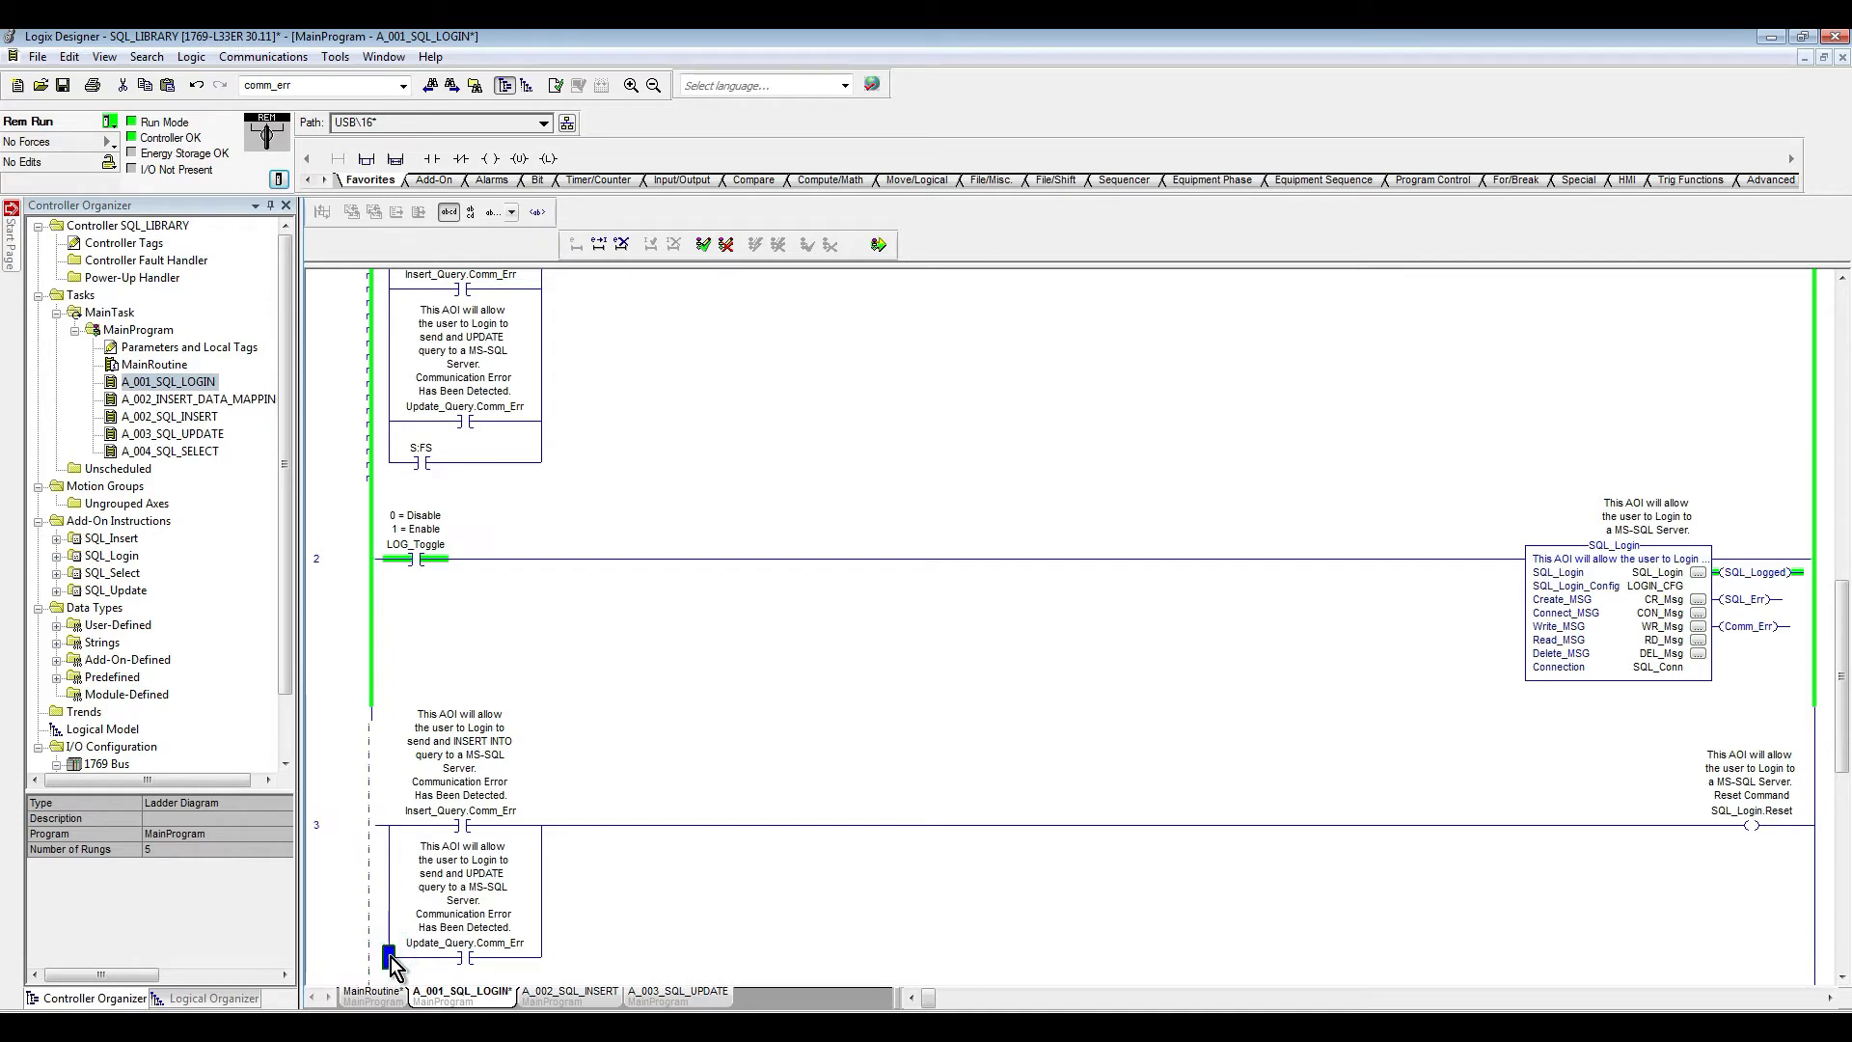
pyautogui.hotkey('ctrl', 'v')
# Step: Set the tag of the duplicated contact on rung 3 to Select_Query.Comm_Err
pyautogui.click(442, 965)
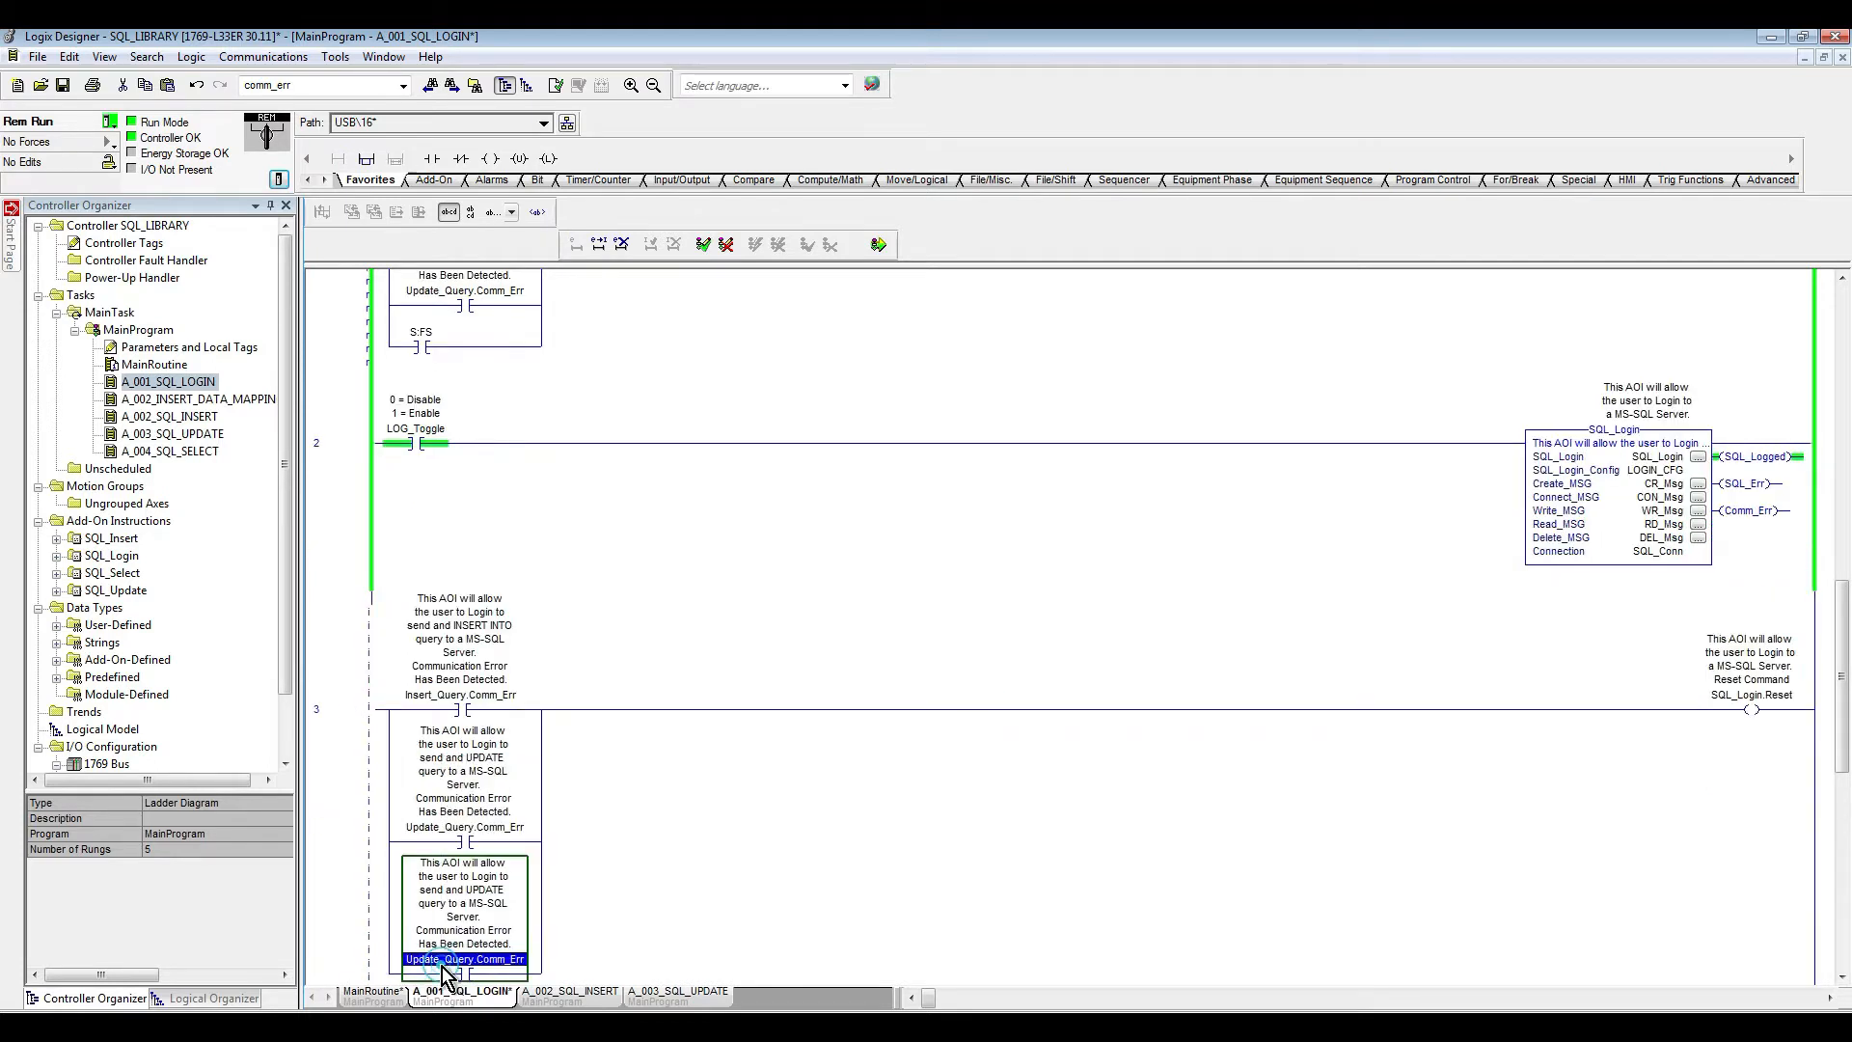
pyautogui.doubleClick(440, 959)
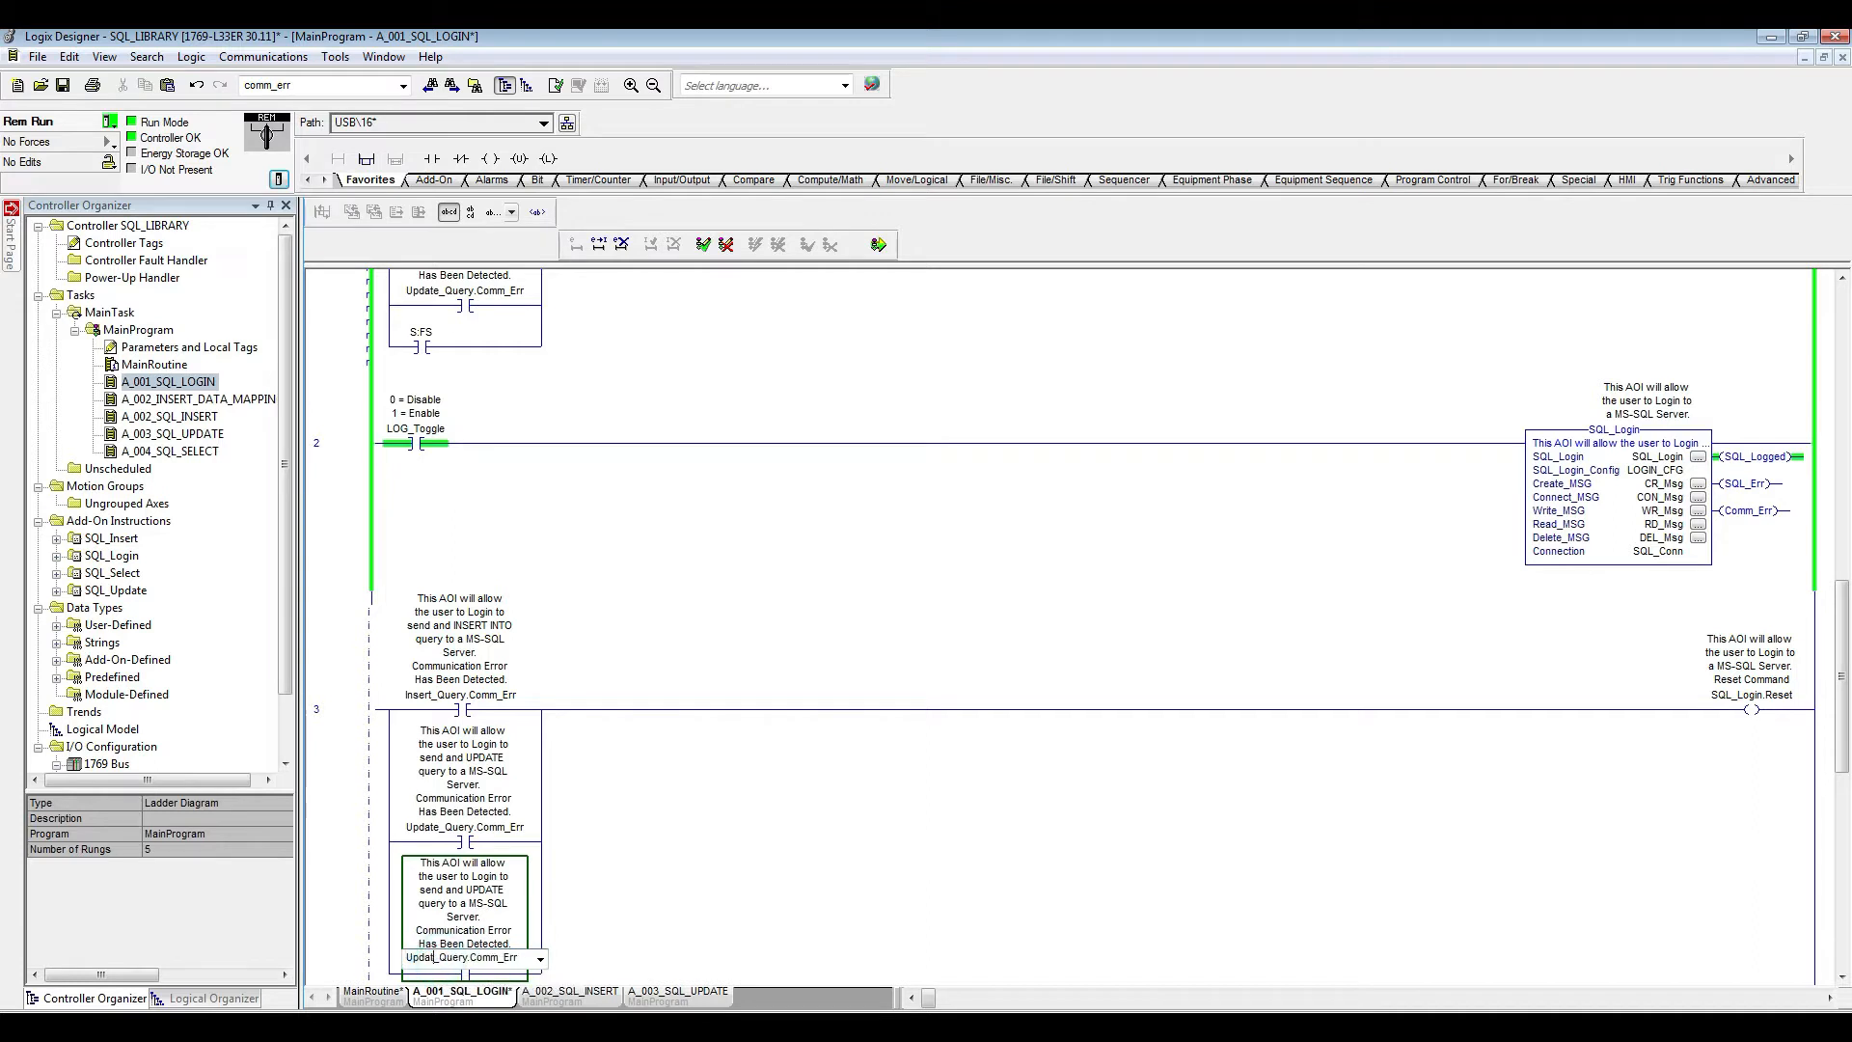
pyautogui.press('BackSpace')
pyautogui.press('BackSpace')
pyautogui.write('SELECT')
pyautogui.press('Return')
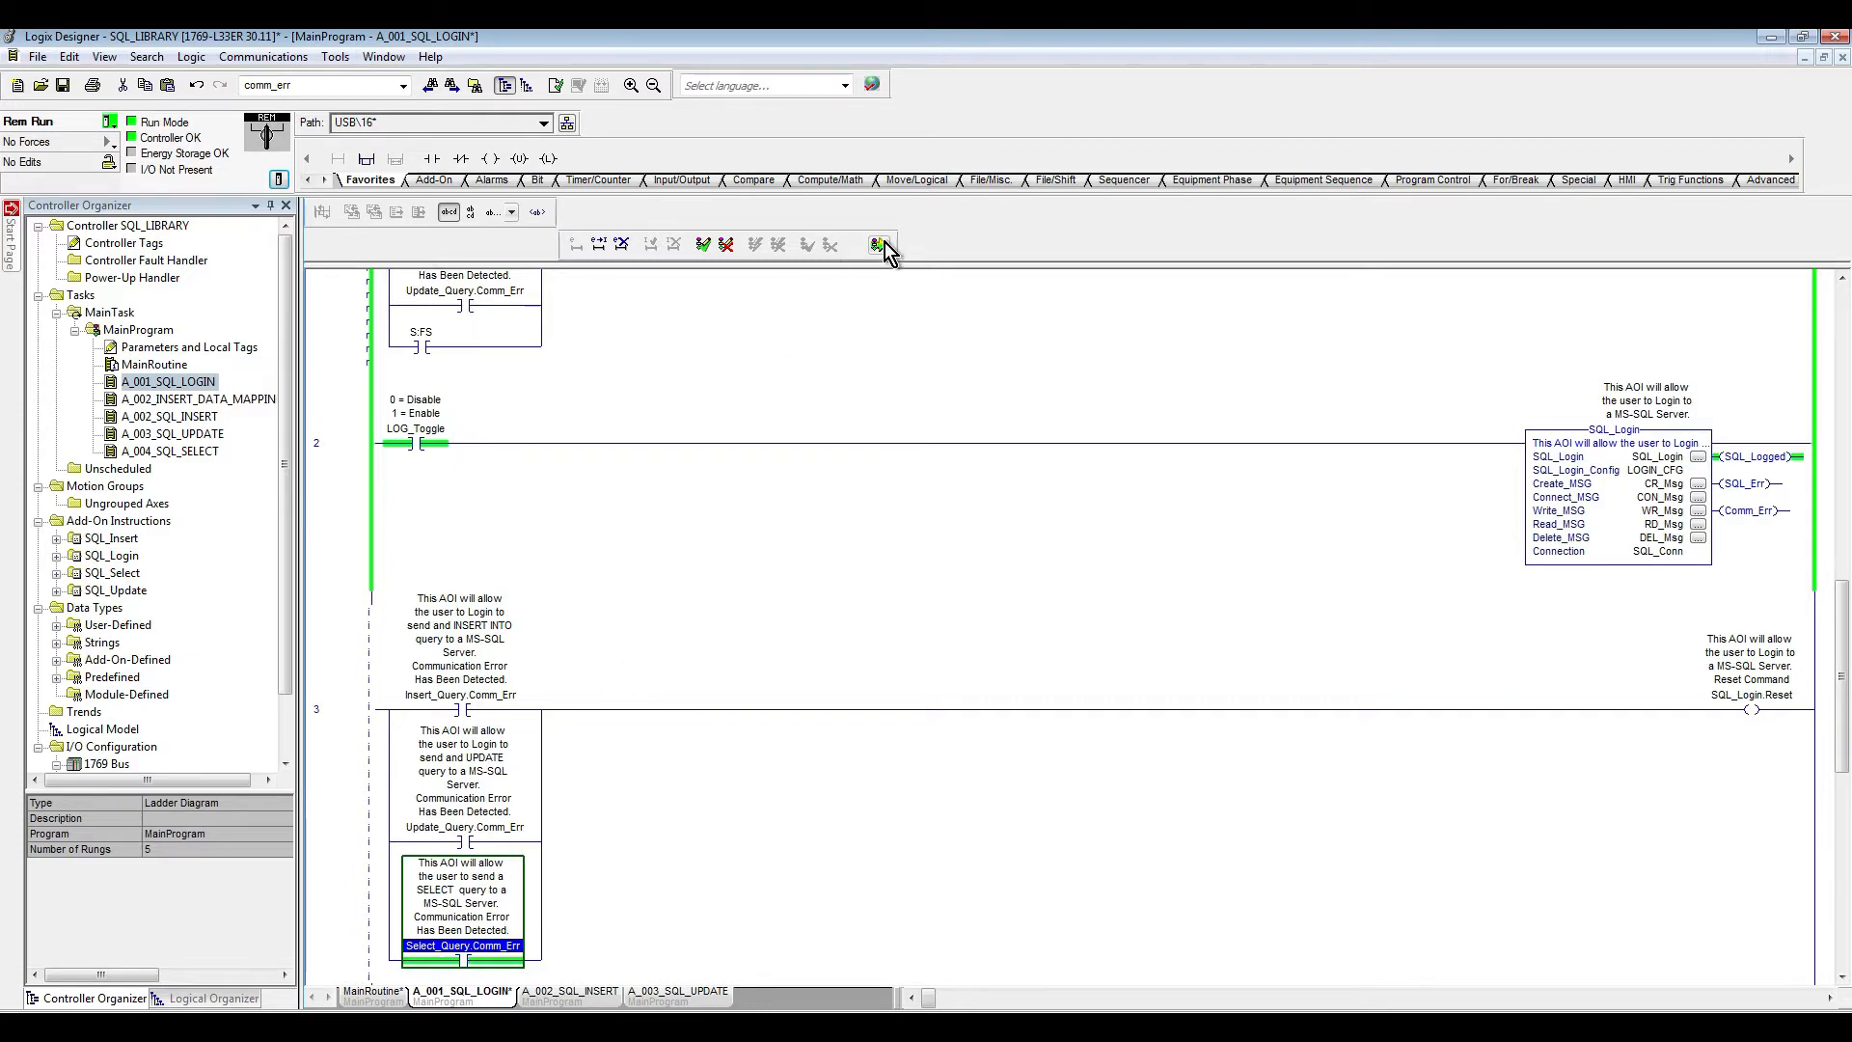
# Step: Finalize all edits in MainProgram so the changed A_001_SQL_LOGIN rungs are accepted
pyautogui.click(880, 244)
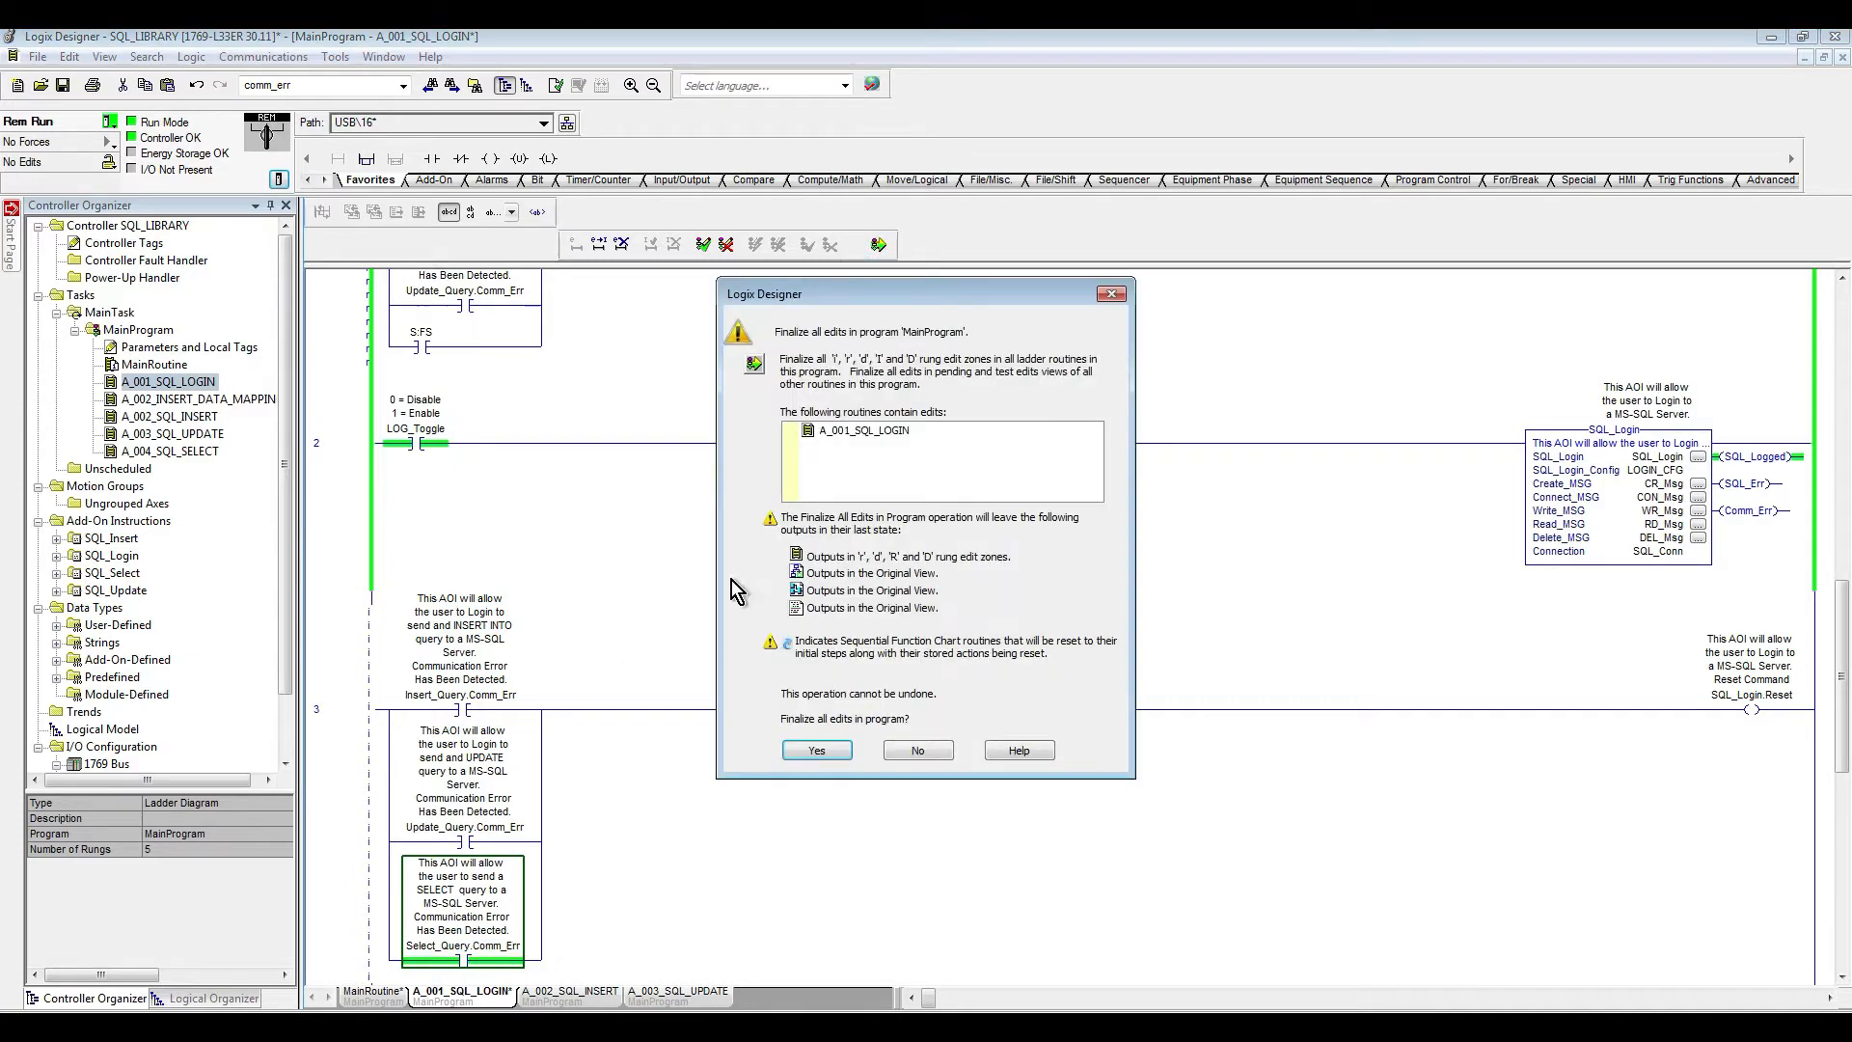
pyautogui.click(818, 751)
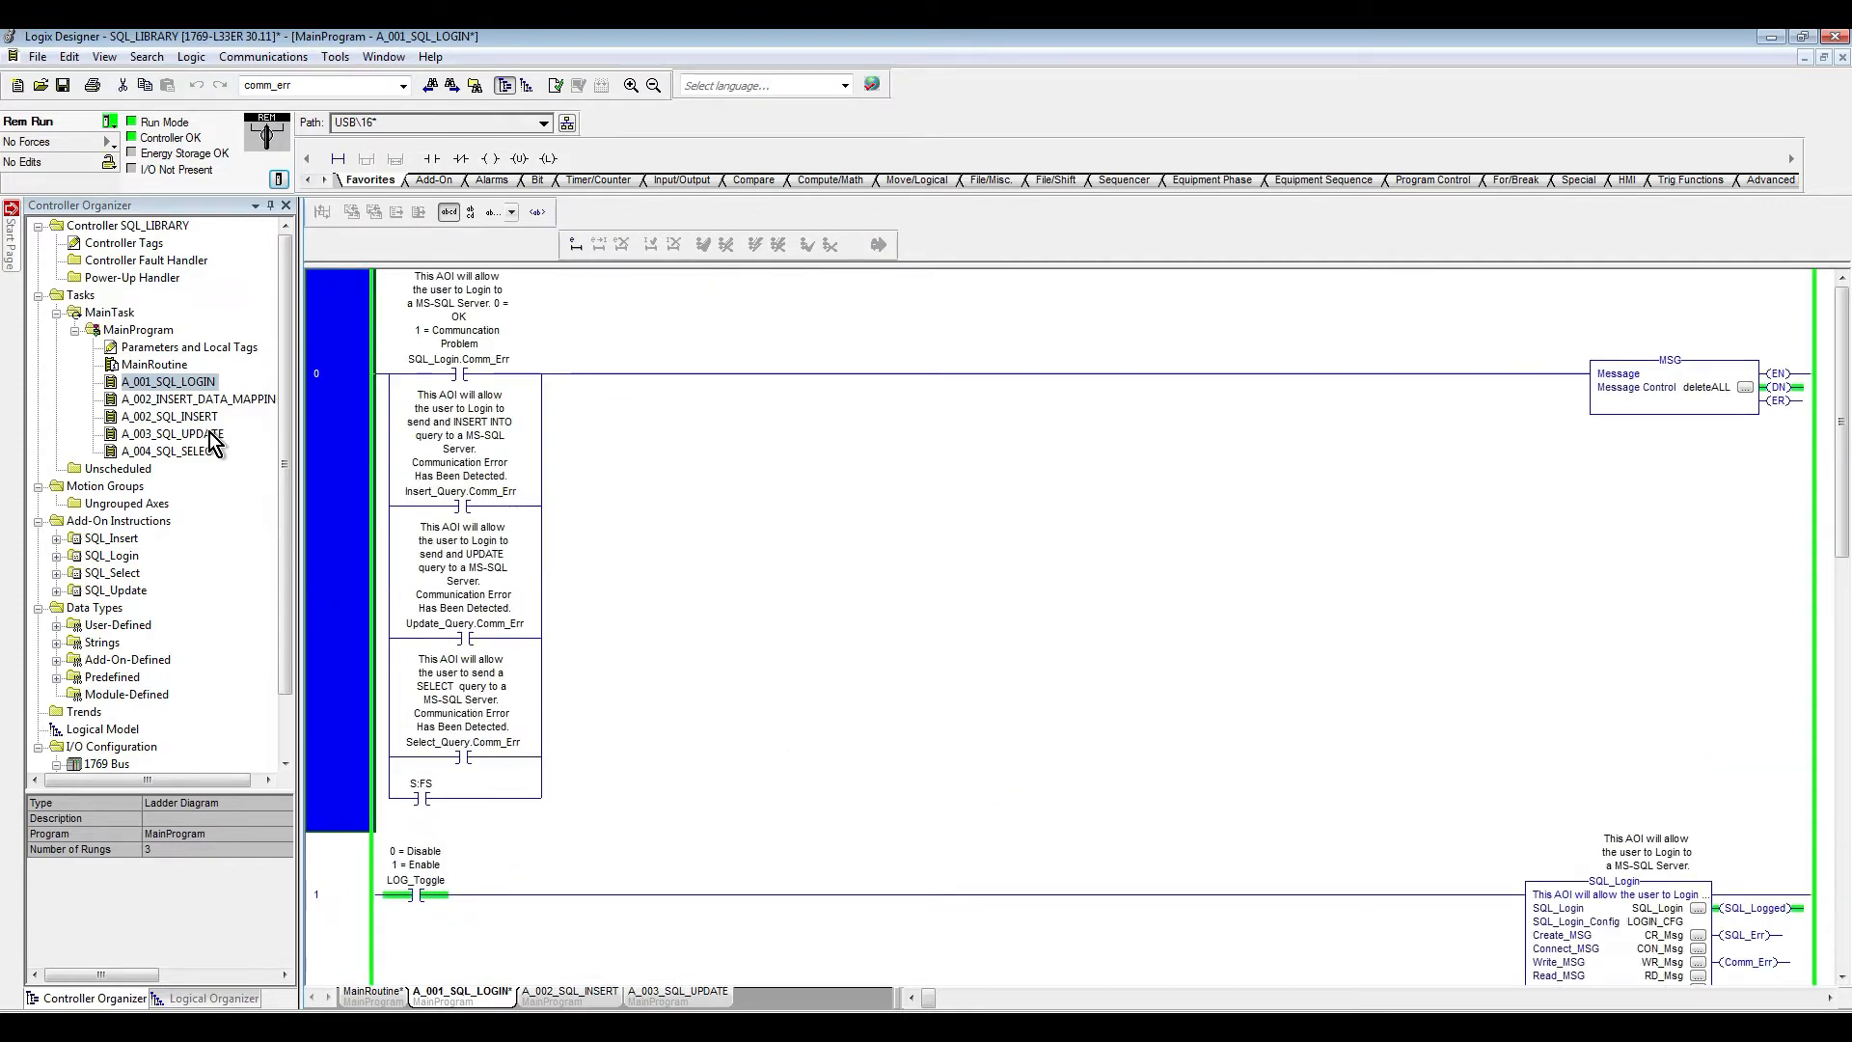
# Step: Open the A_004_SQL_SELECT routine and toggle the SEL_Toggle bit on rung 0 off
pyautogui.doubleClick(165, 457)
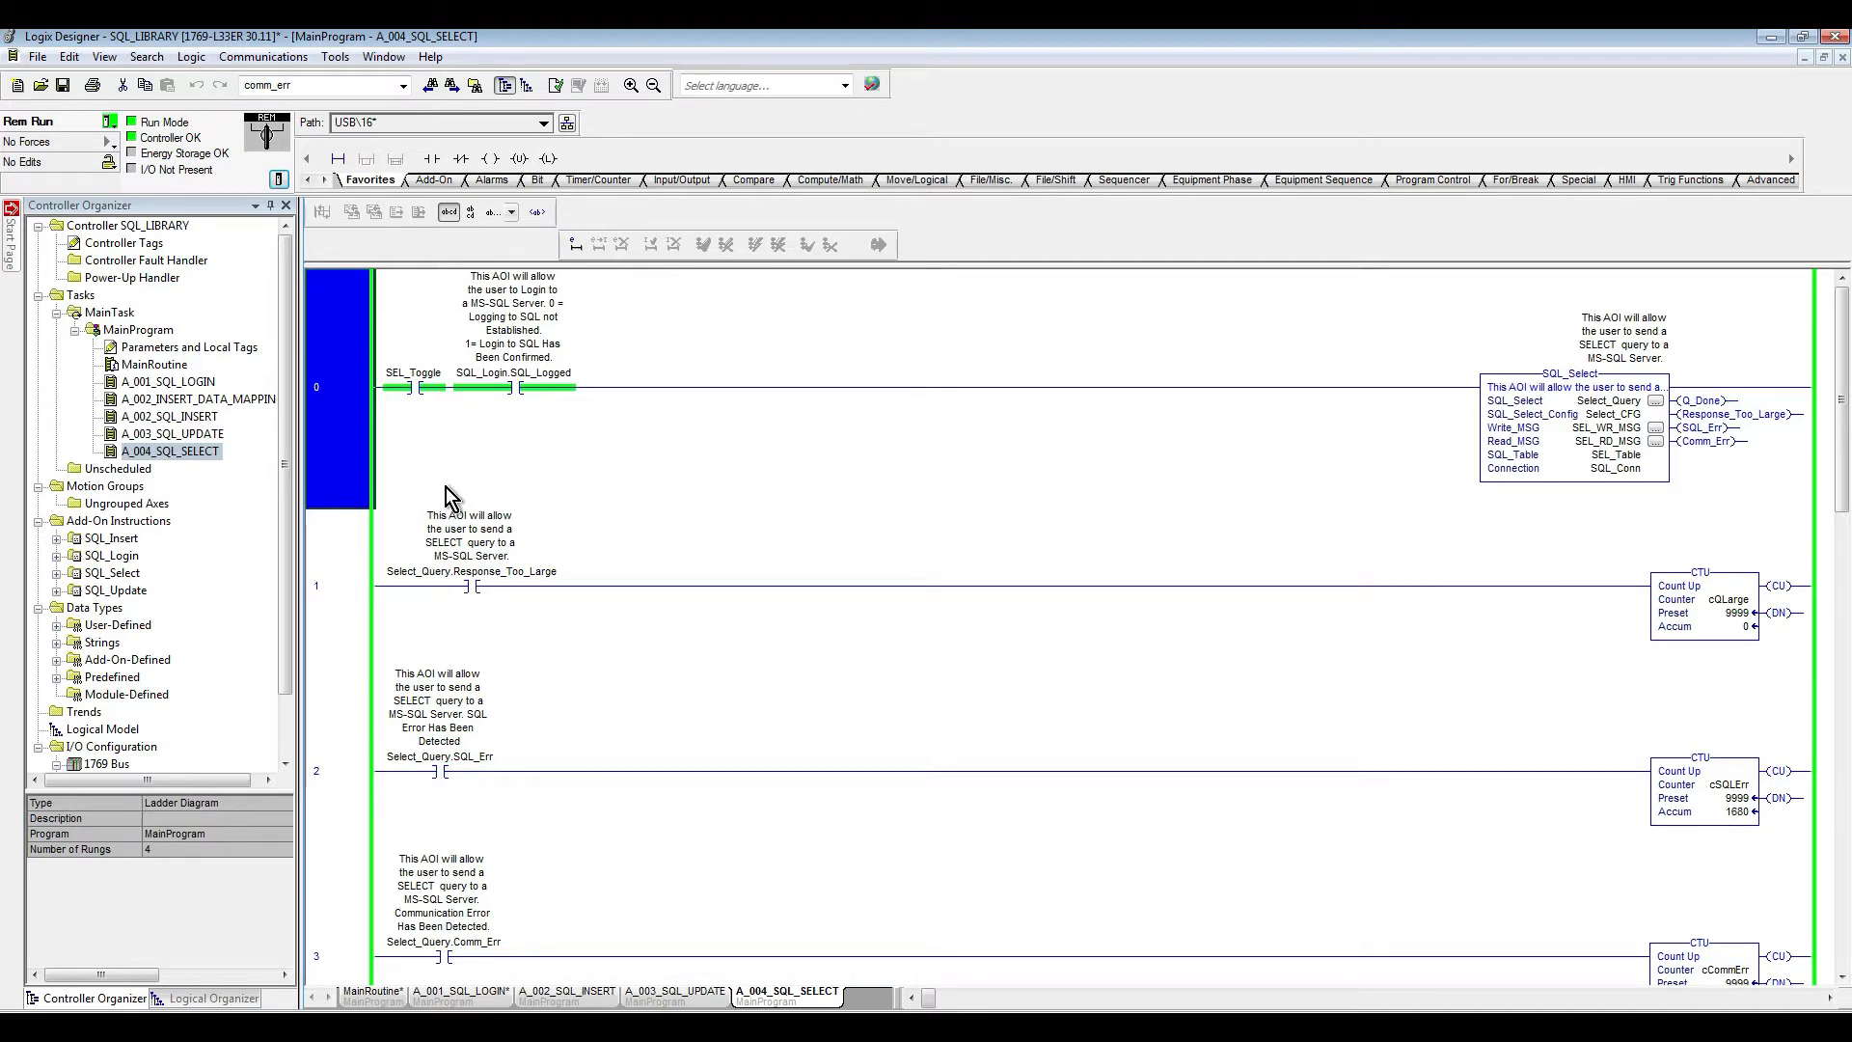
pyautogui.click(415, 388)
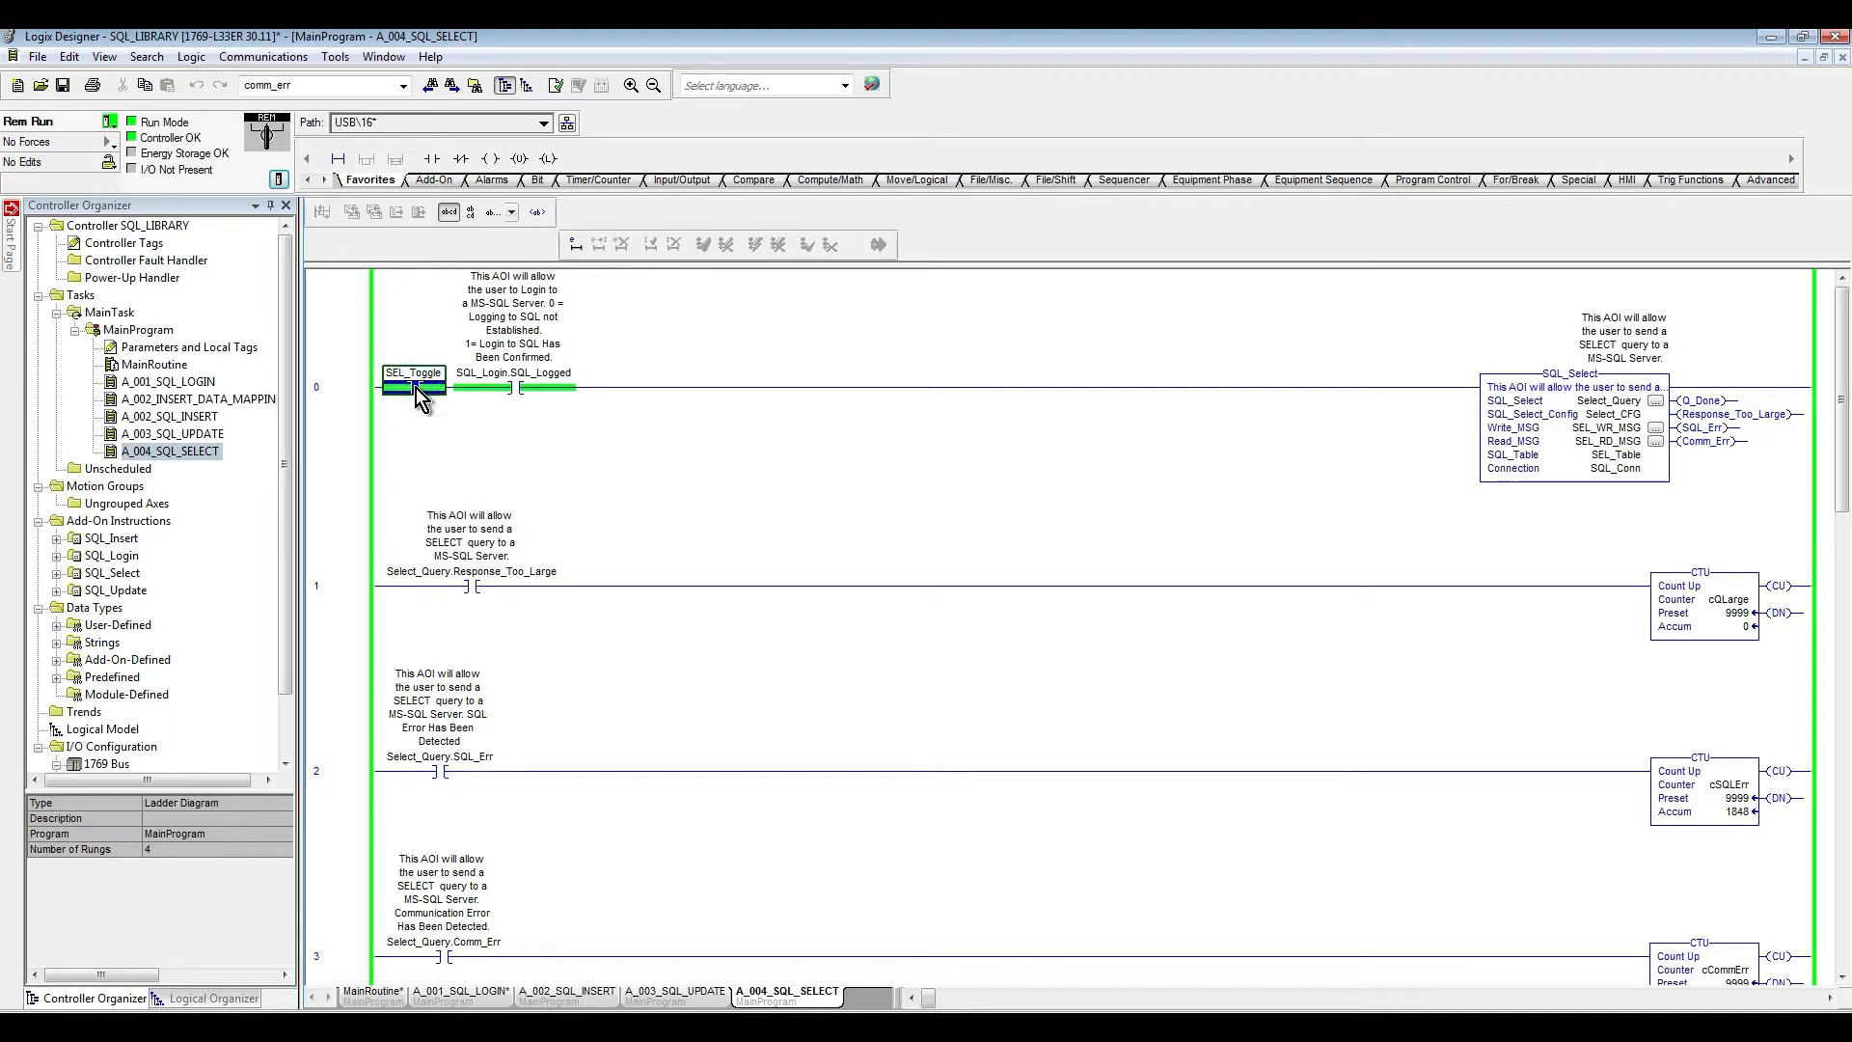
pyautogui.hotkey('ctrl', 't')
# Step: Open the properties of the Select_Query SQL_Select instruction, enlarge the dialog and expand the SQL_Select_Config parameter
pyautogui.click(1657, 403)
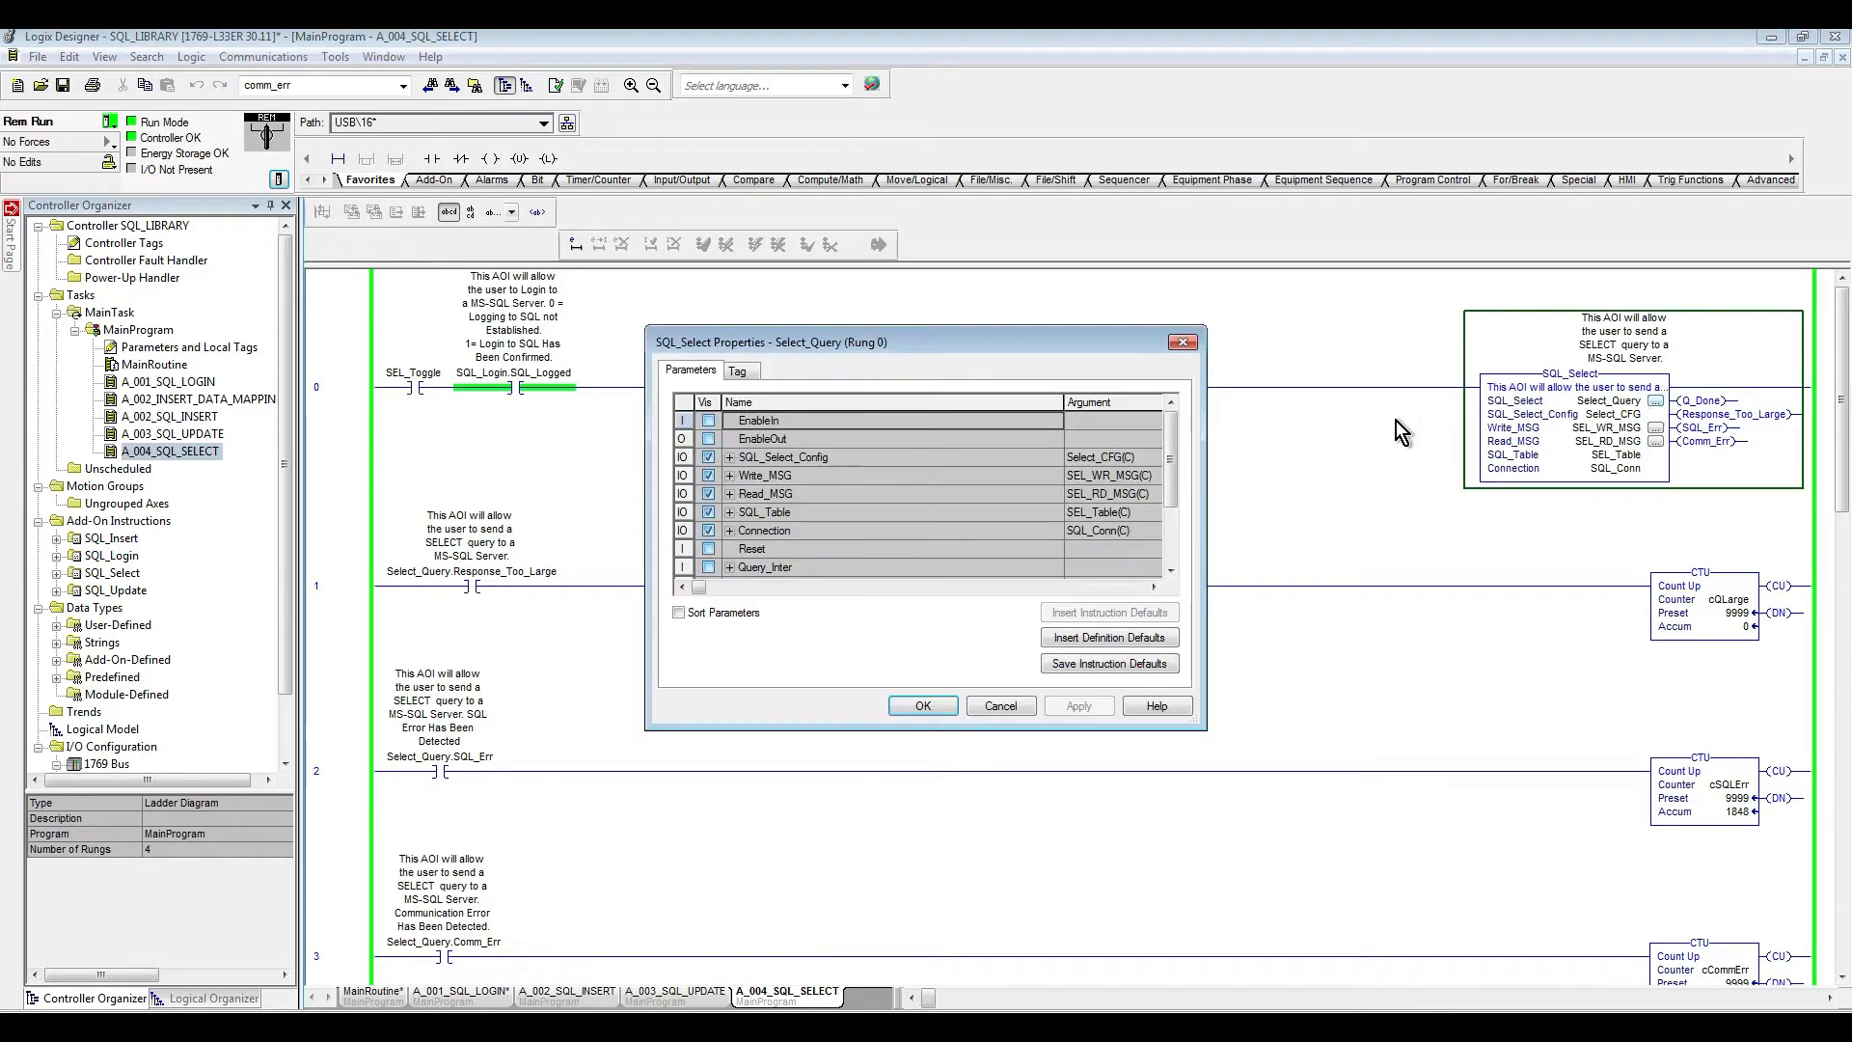
pyautogui.moveTo(951, 359); pyautogui.dragTo(726, 280)
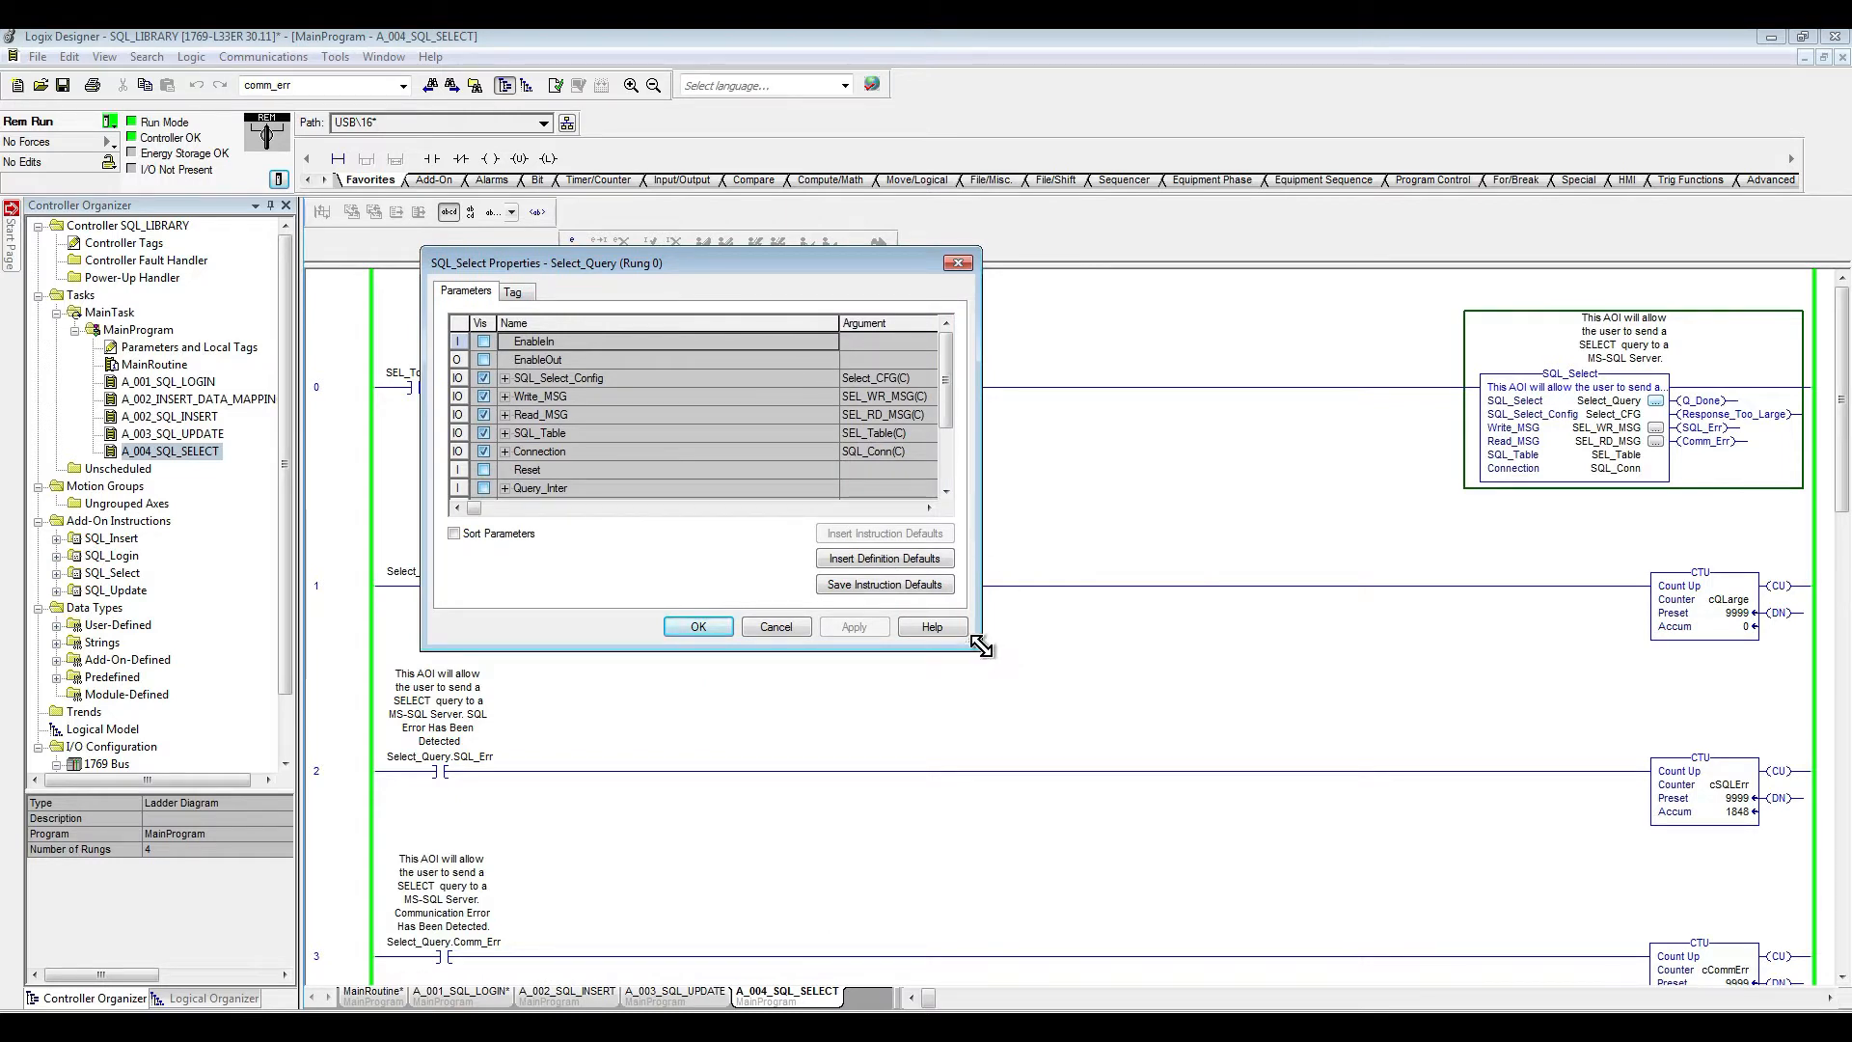
pyautogui.moveTo(976, 642); pyautogui.dragTo(1117, 736)
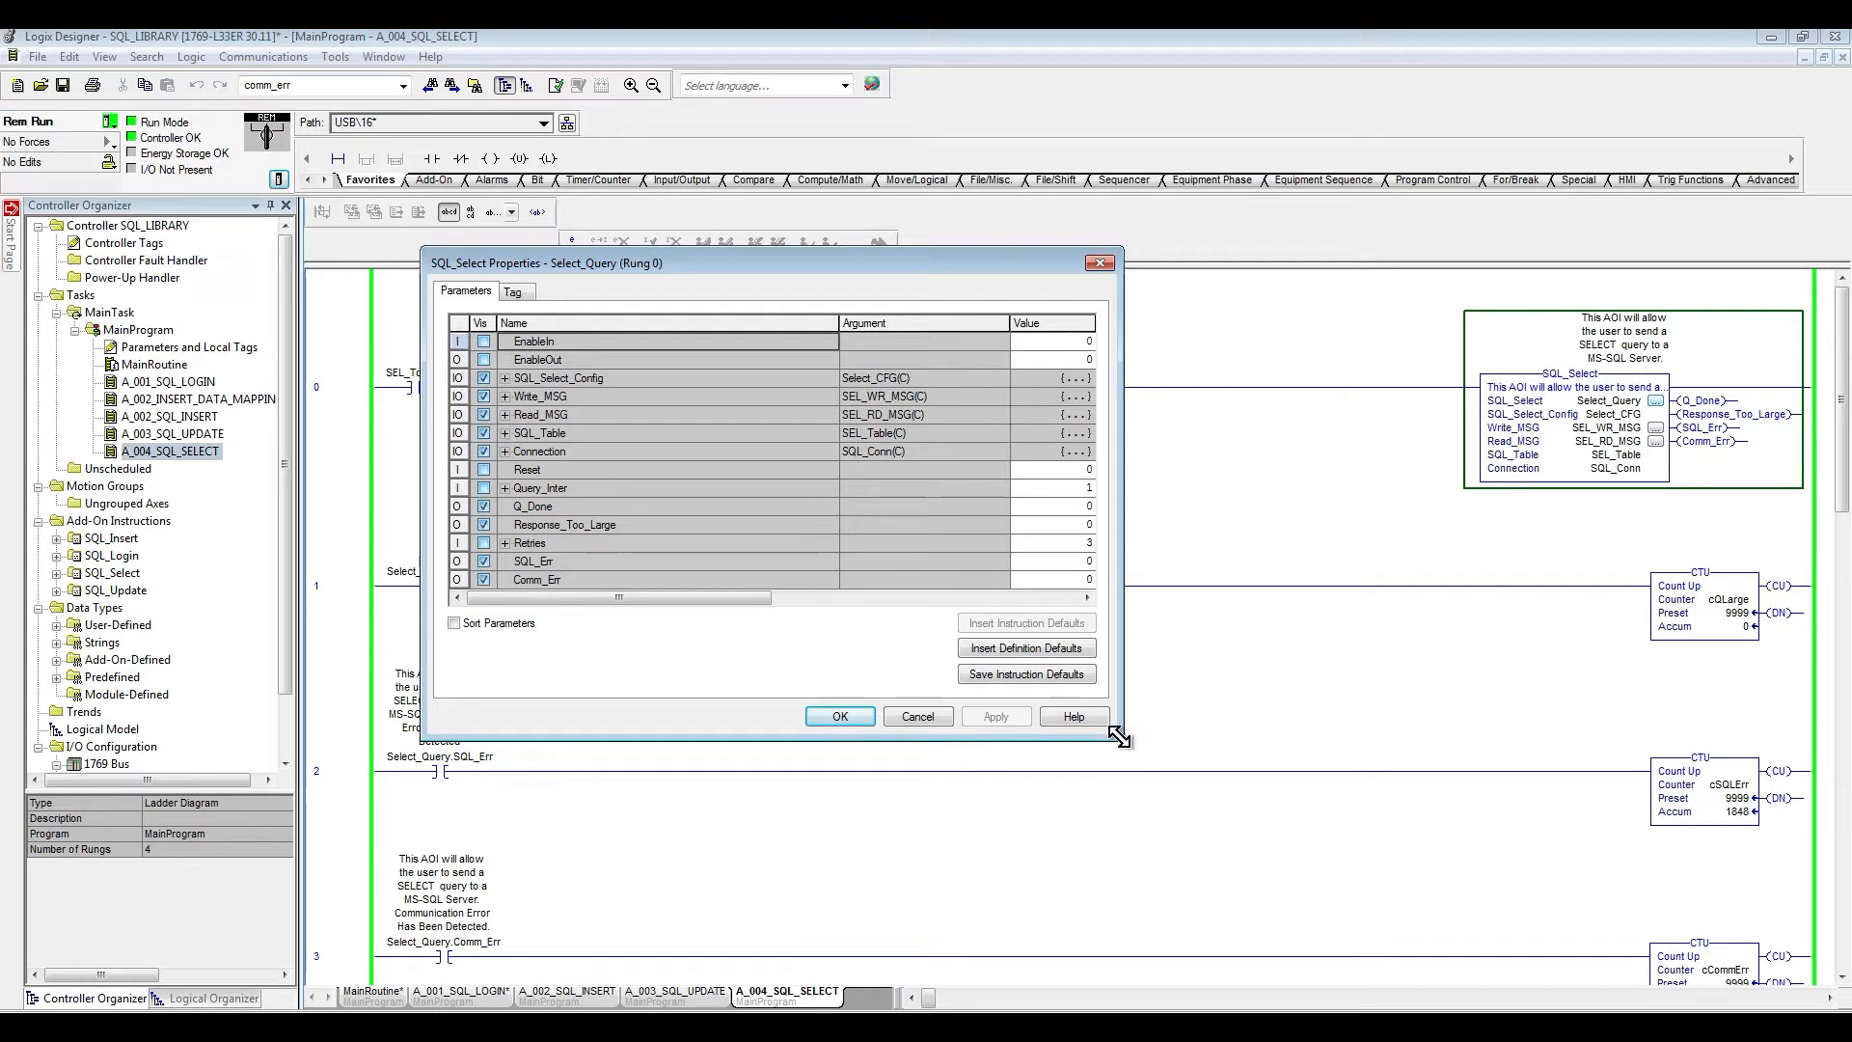
pyautogui.moveTo(1117, 735); pyautogui.dragTo(1254, 815)
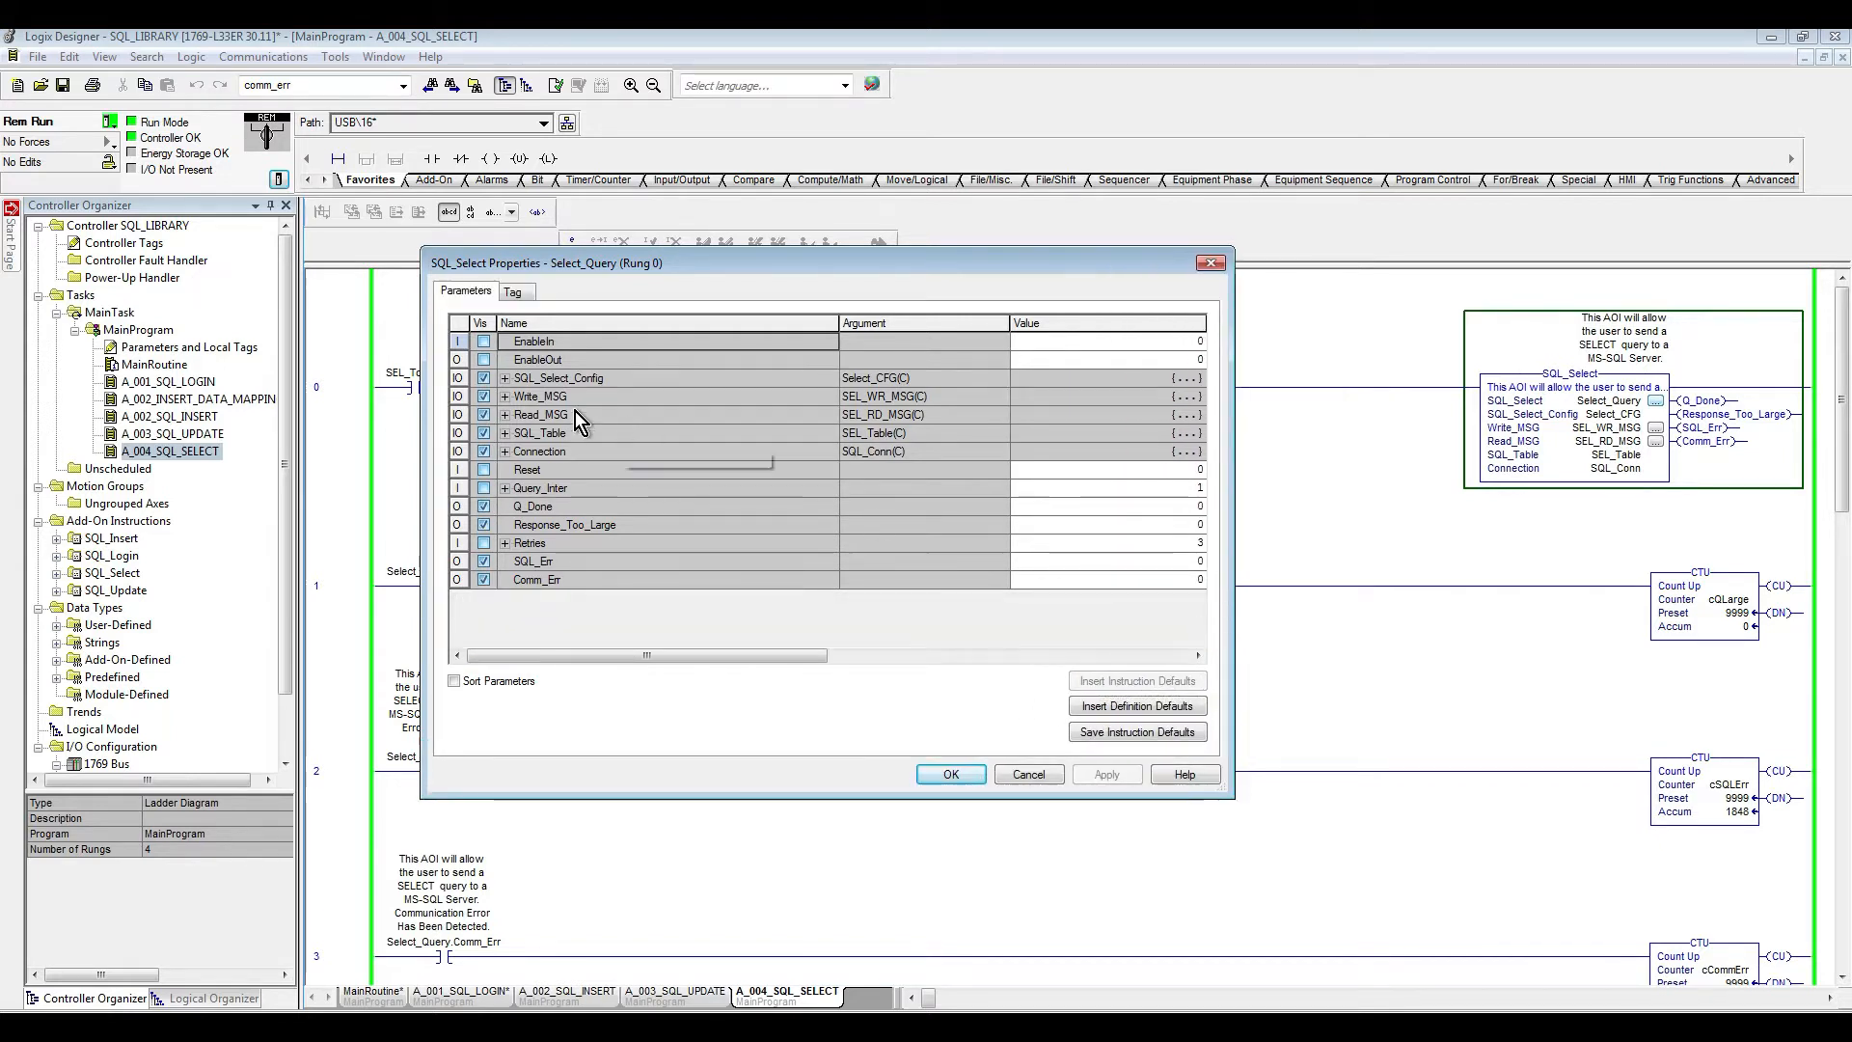
pyautogui.click(506, 379)
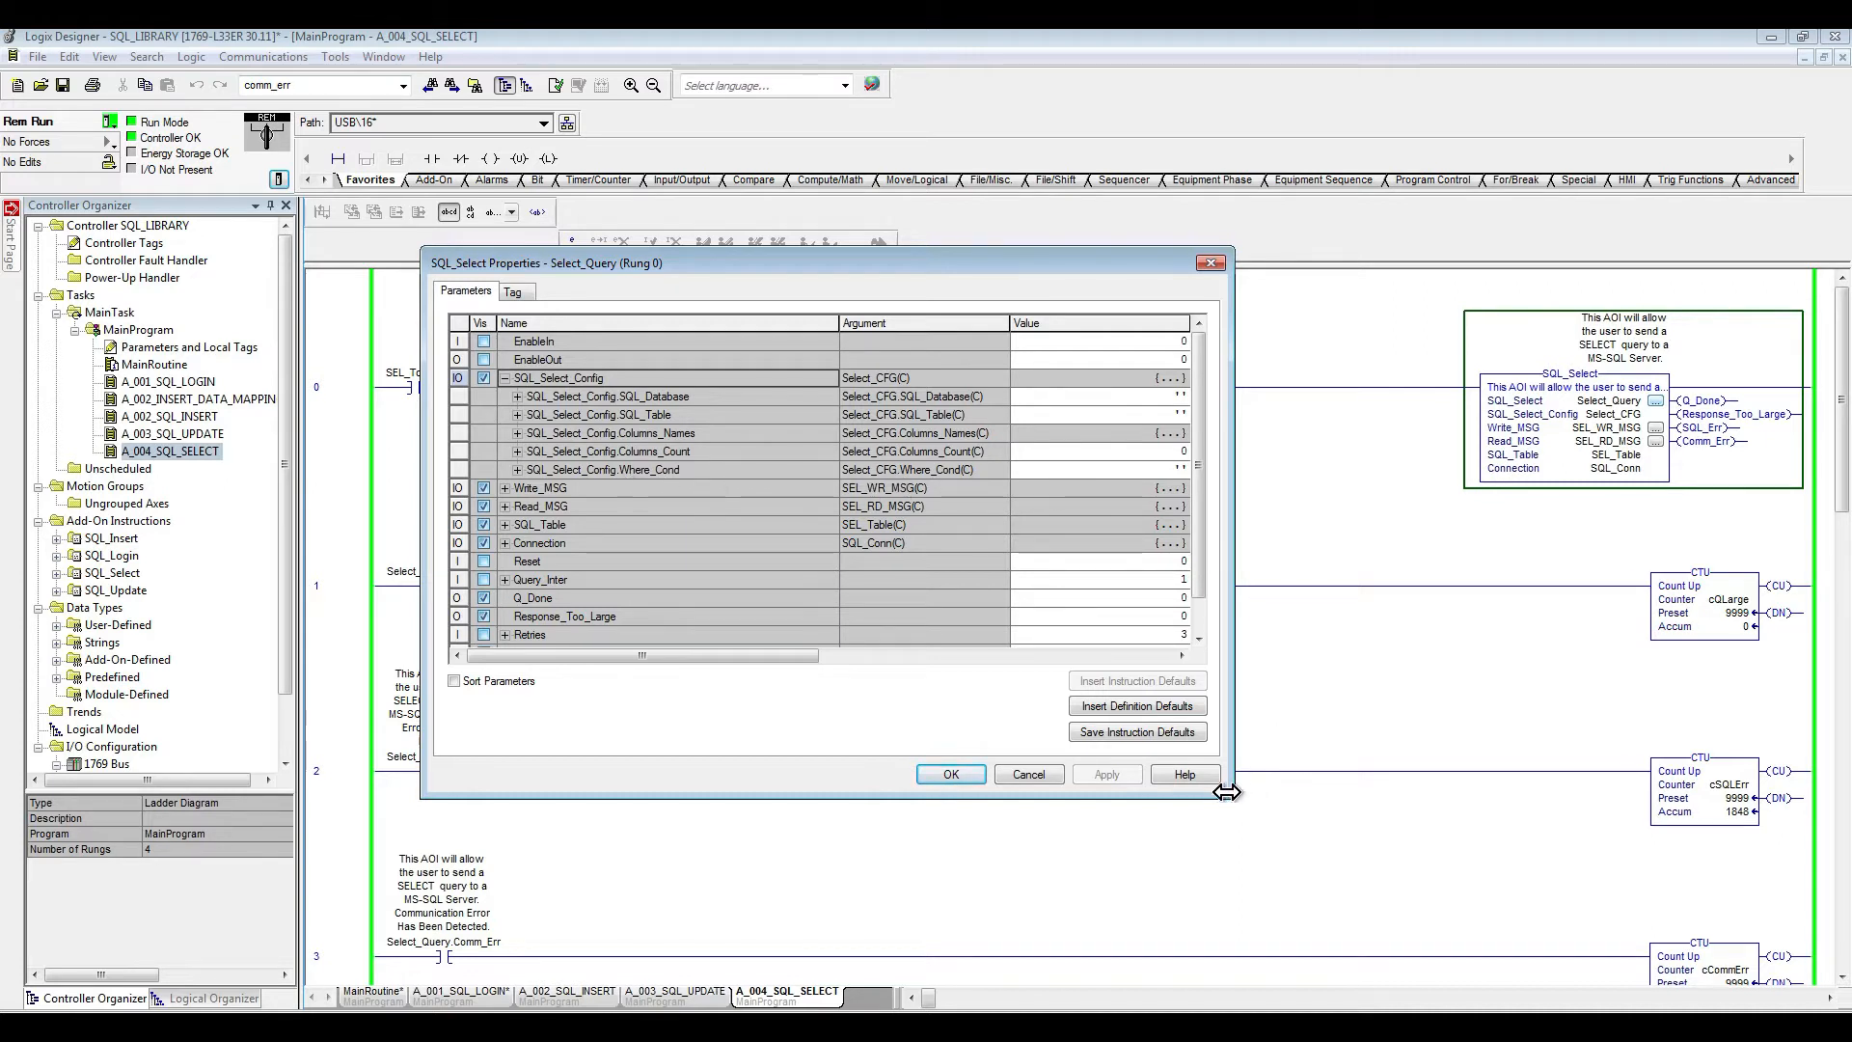
pyautogui.moveTo(1220, 791); pyautogui.dragTo(1283, 839)
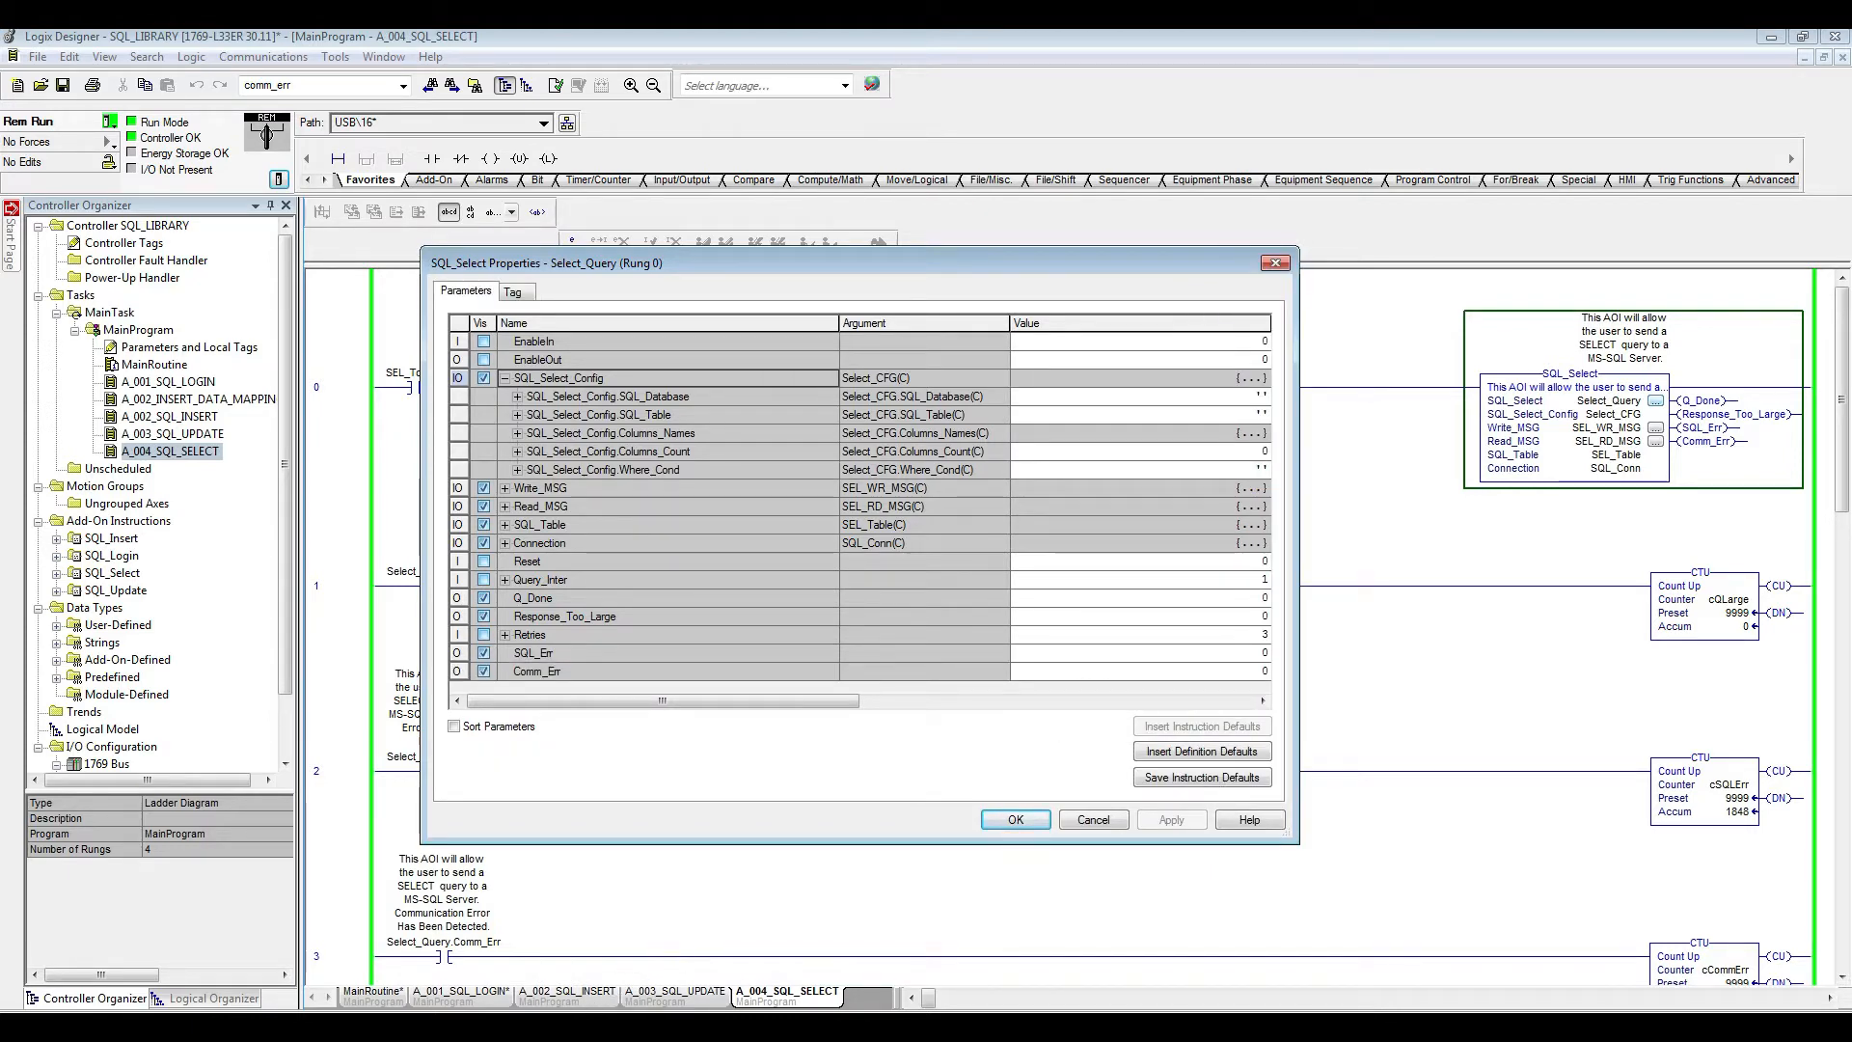
# Step: Switch to SQL Server Management Studio and check the names of the LogixDB database and its dbo.AILog table
pyautogui.click(579, 1026)
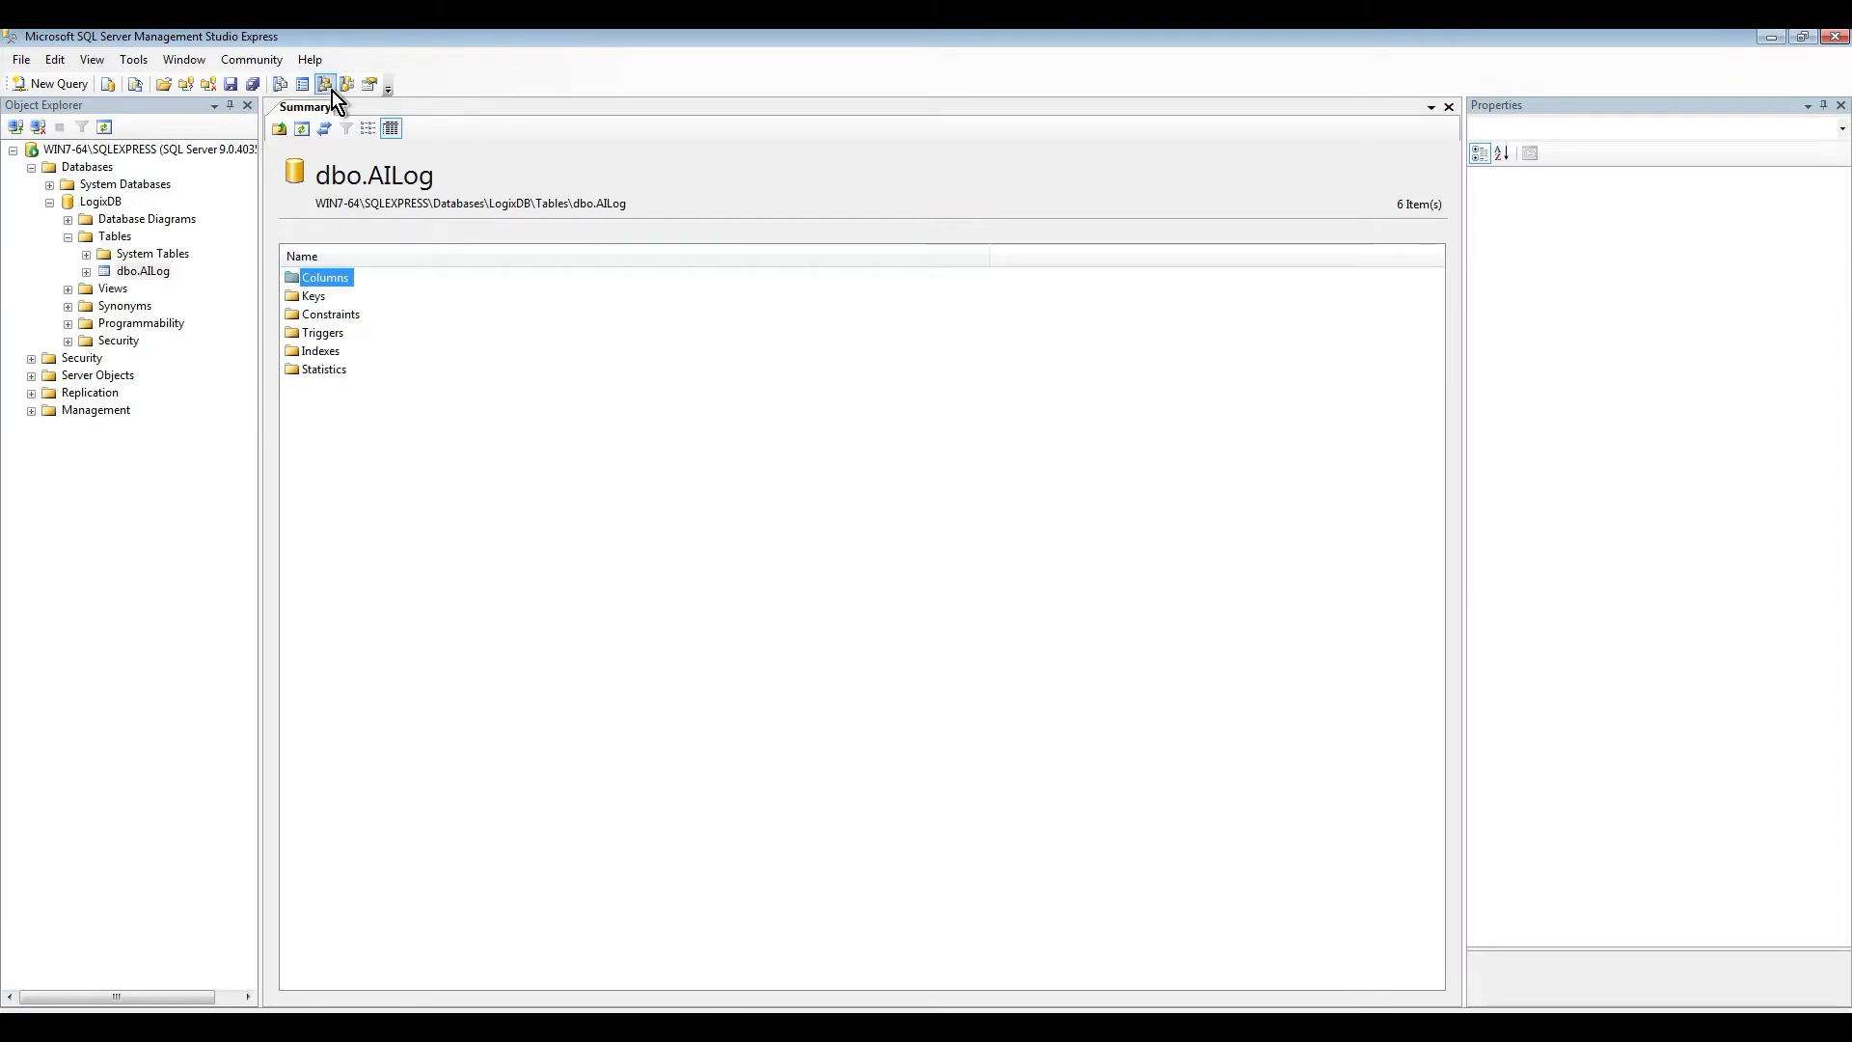
pyautogui.click(92, 203)
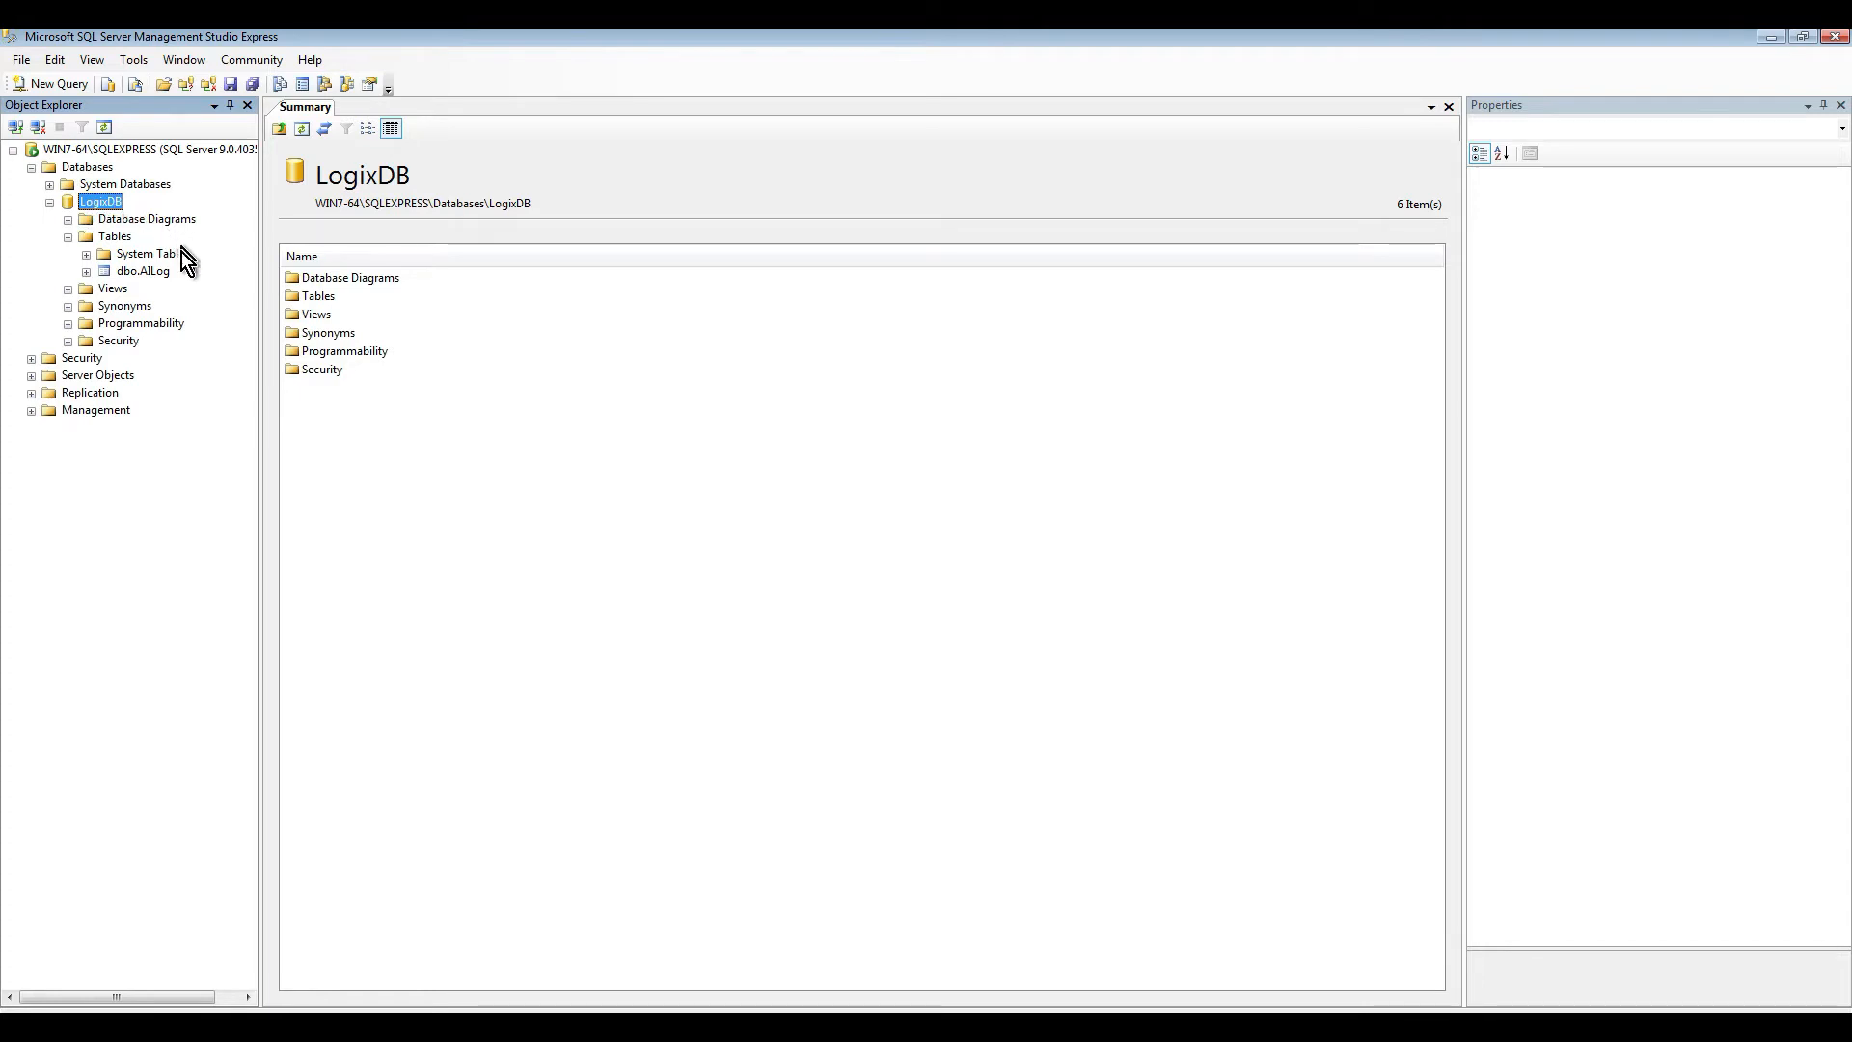
pyautogui.click(159, 272)
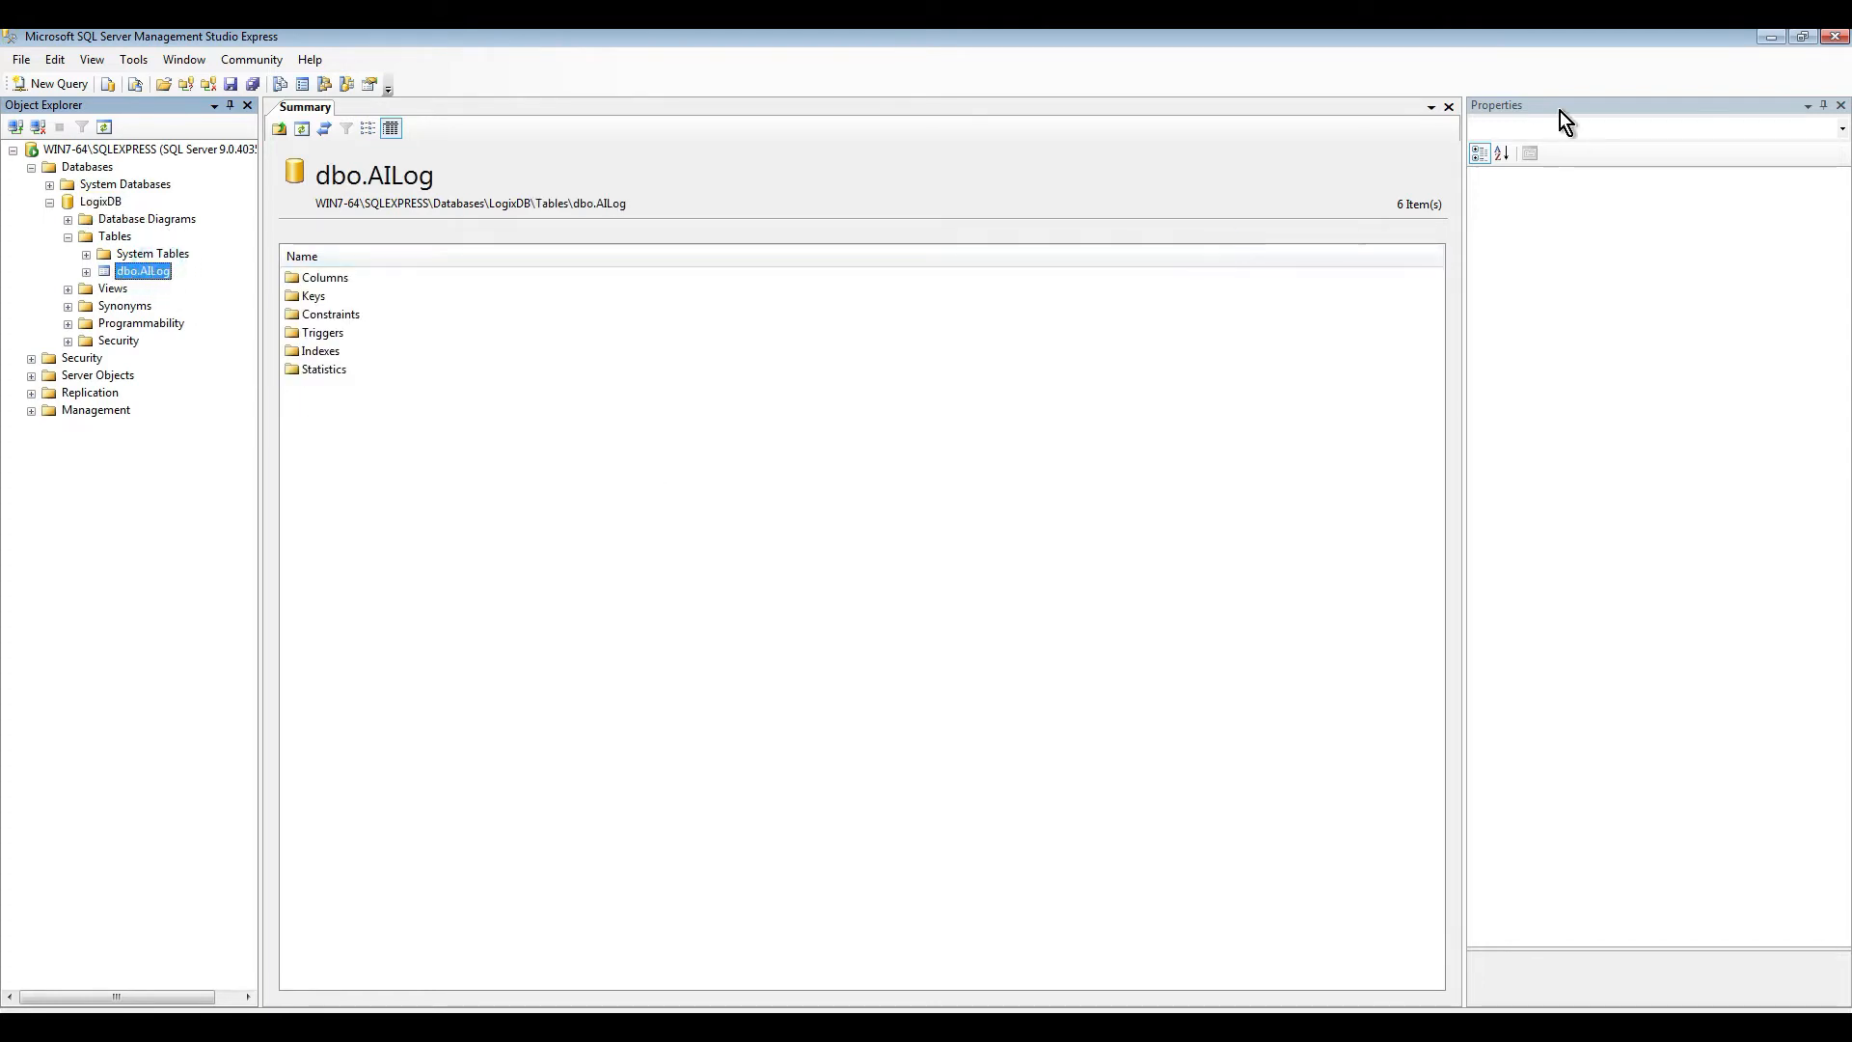
pyautogui.click(1769, 36)
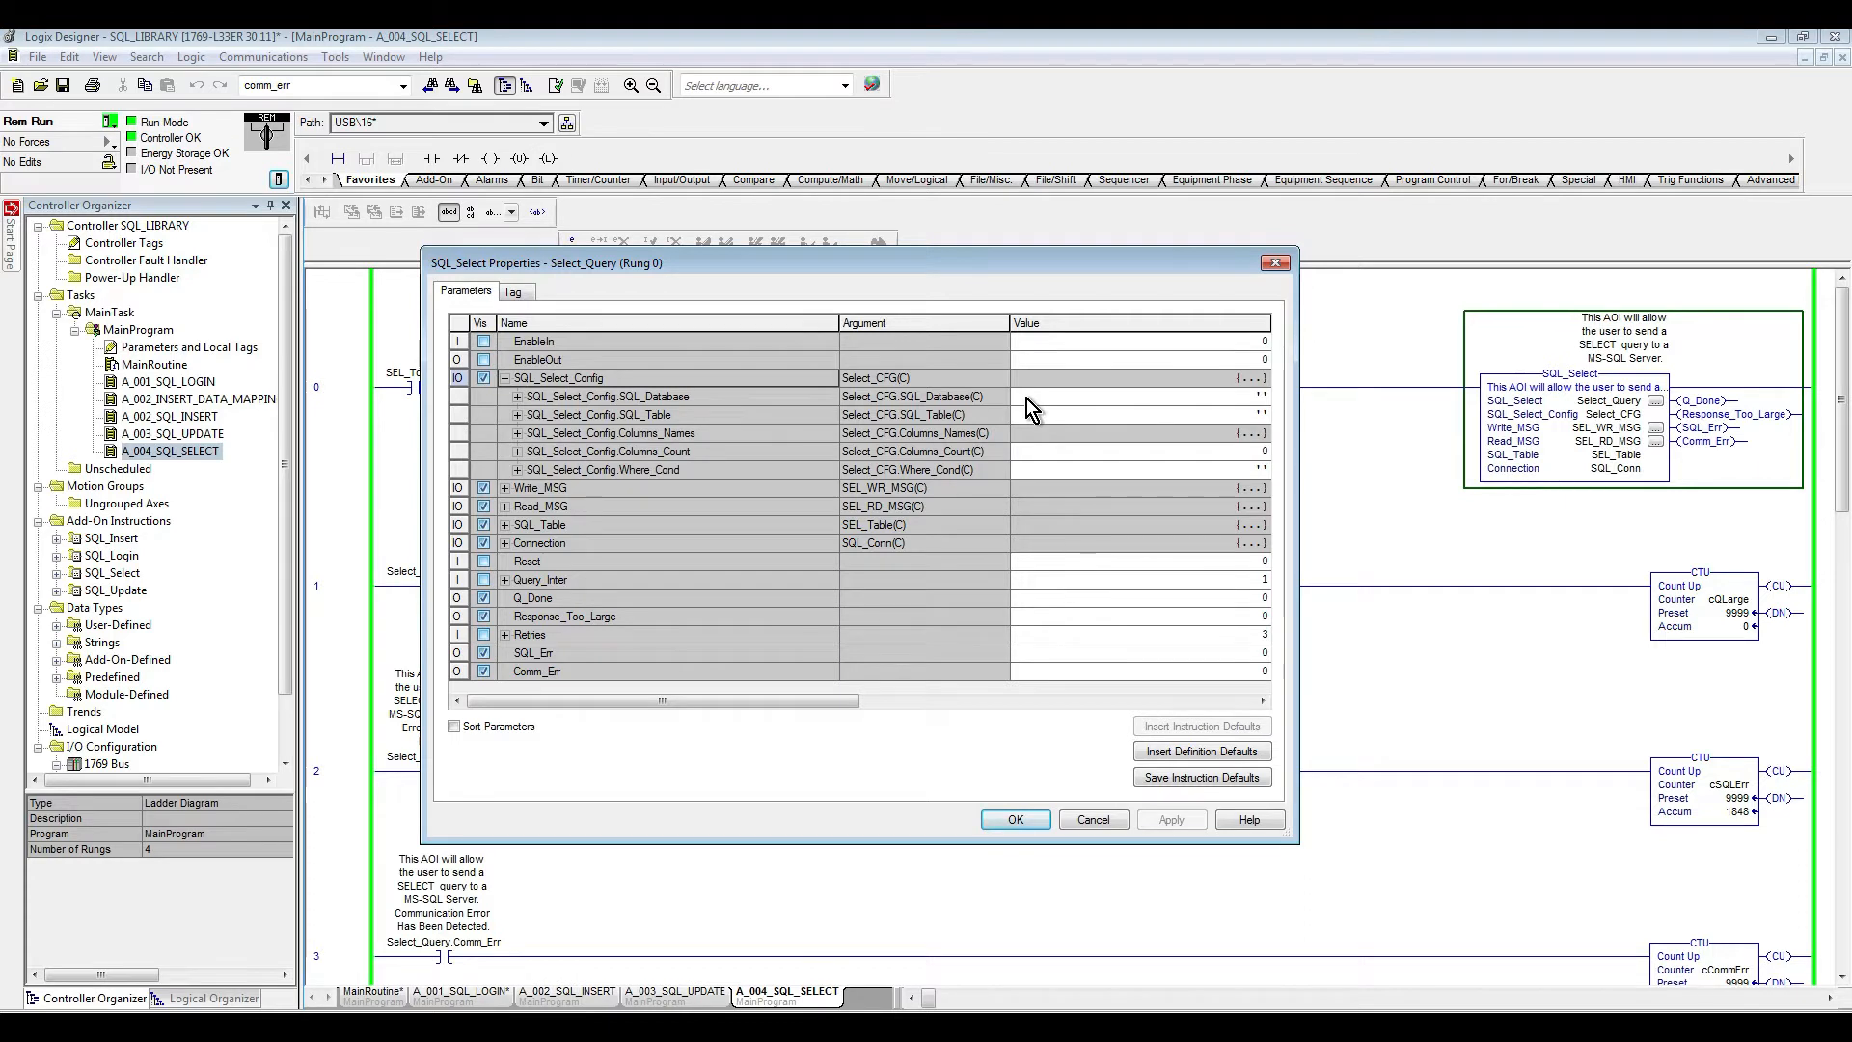
# Step: In the Select_Query properties in Logix Designer, set SQL_Select_Config.SQL_Database to LogixDB
pyautogui.doubleClick(1027, 397)
pyautogui.write('L')
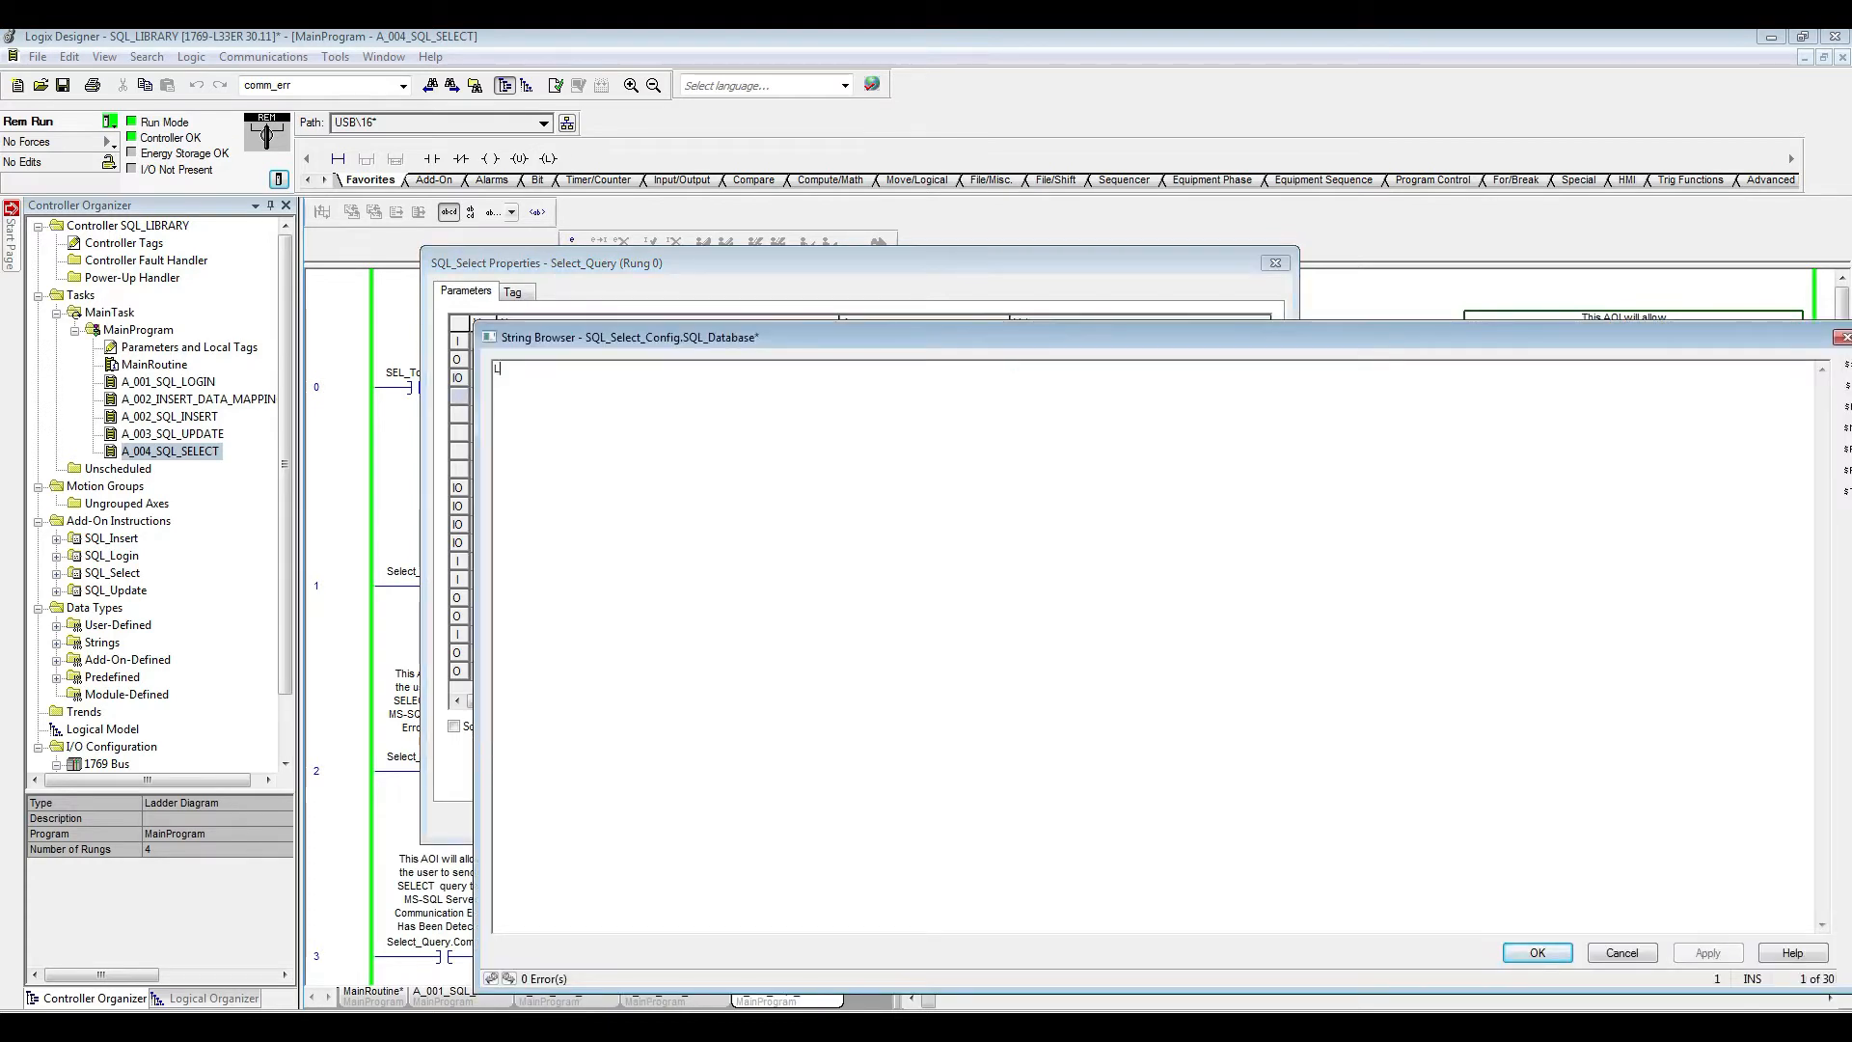
pyautogui.write('OGIX')
pyautogui.press('BackSpace')
pyautogui.press('BackSpace')
pyautogui.press('BackSpace')
pyautogui.press('BackSpace')
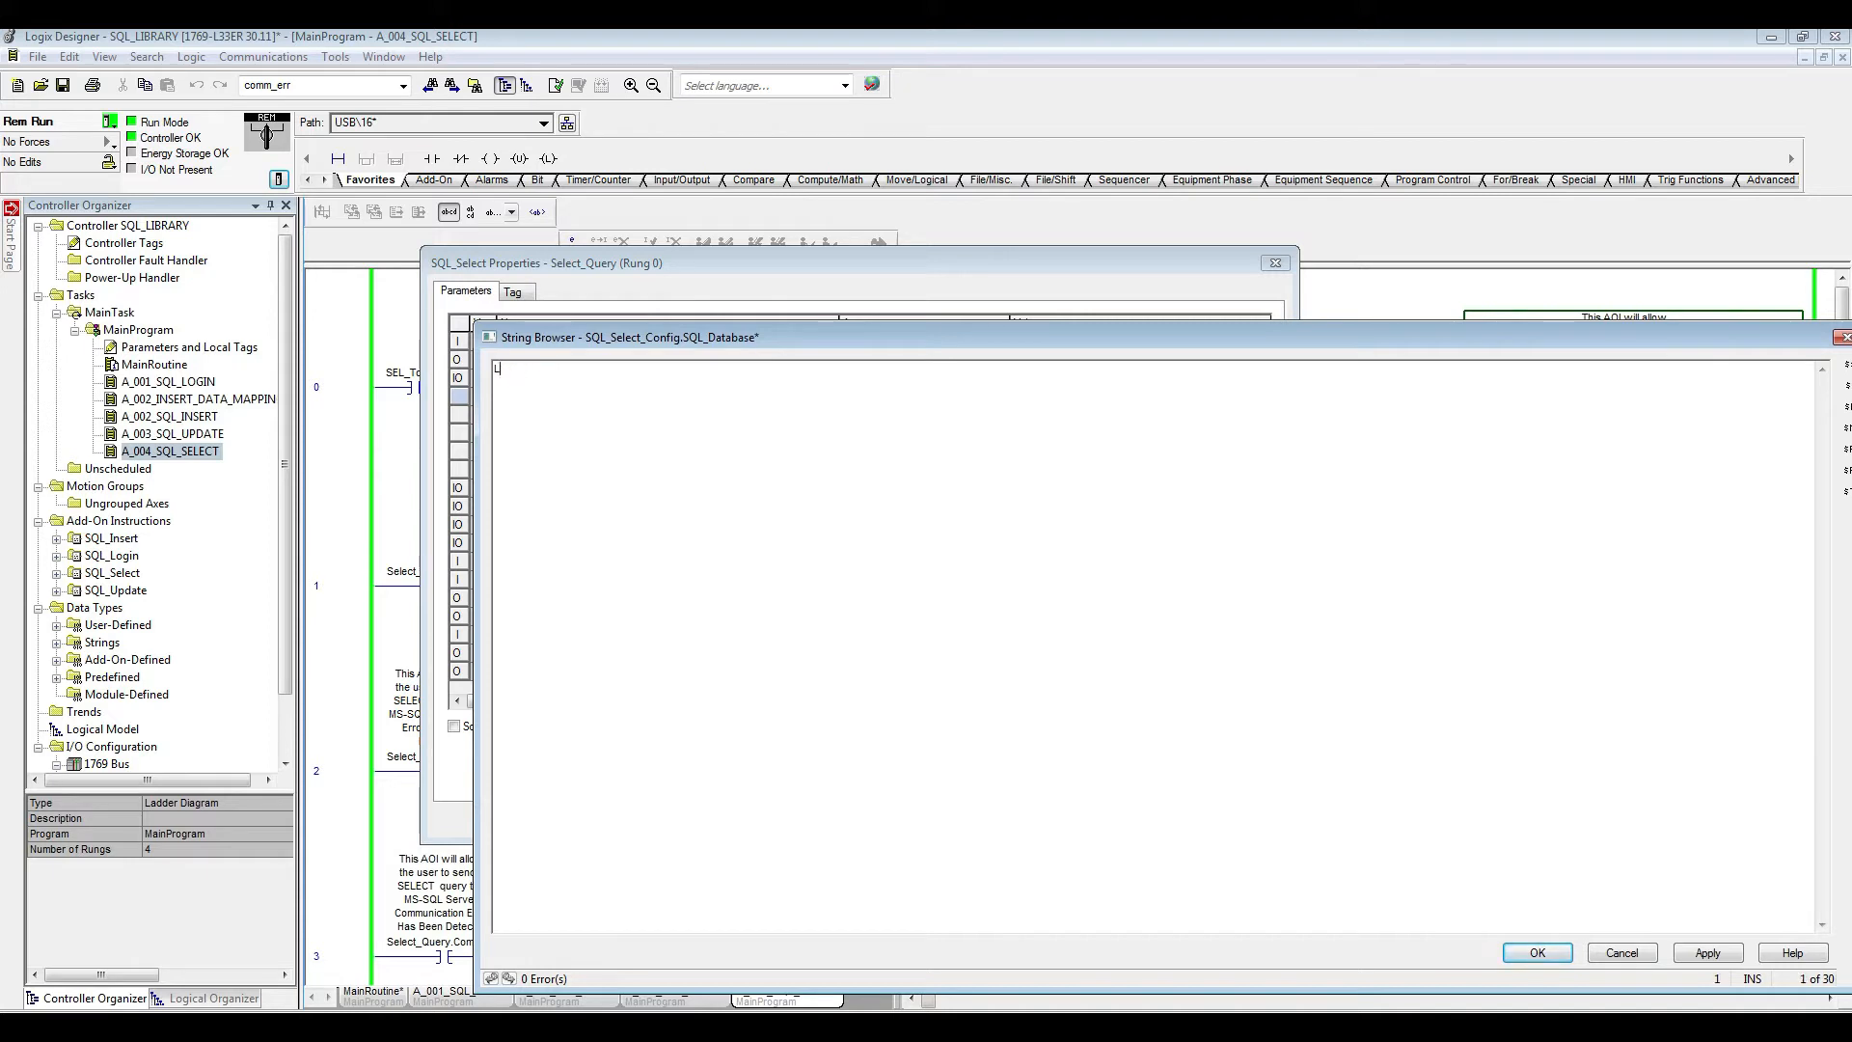
pyautogui.write('ogixDB')
pyautogui.click(1546, 956)
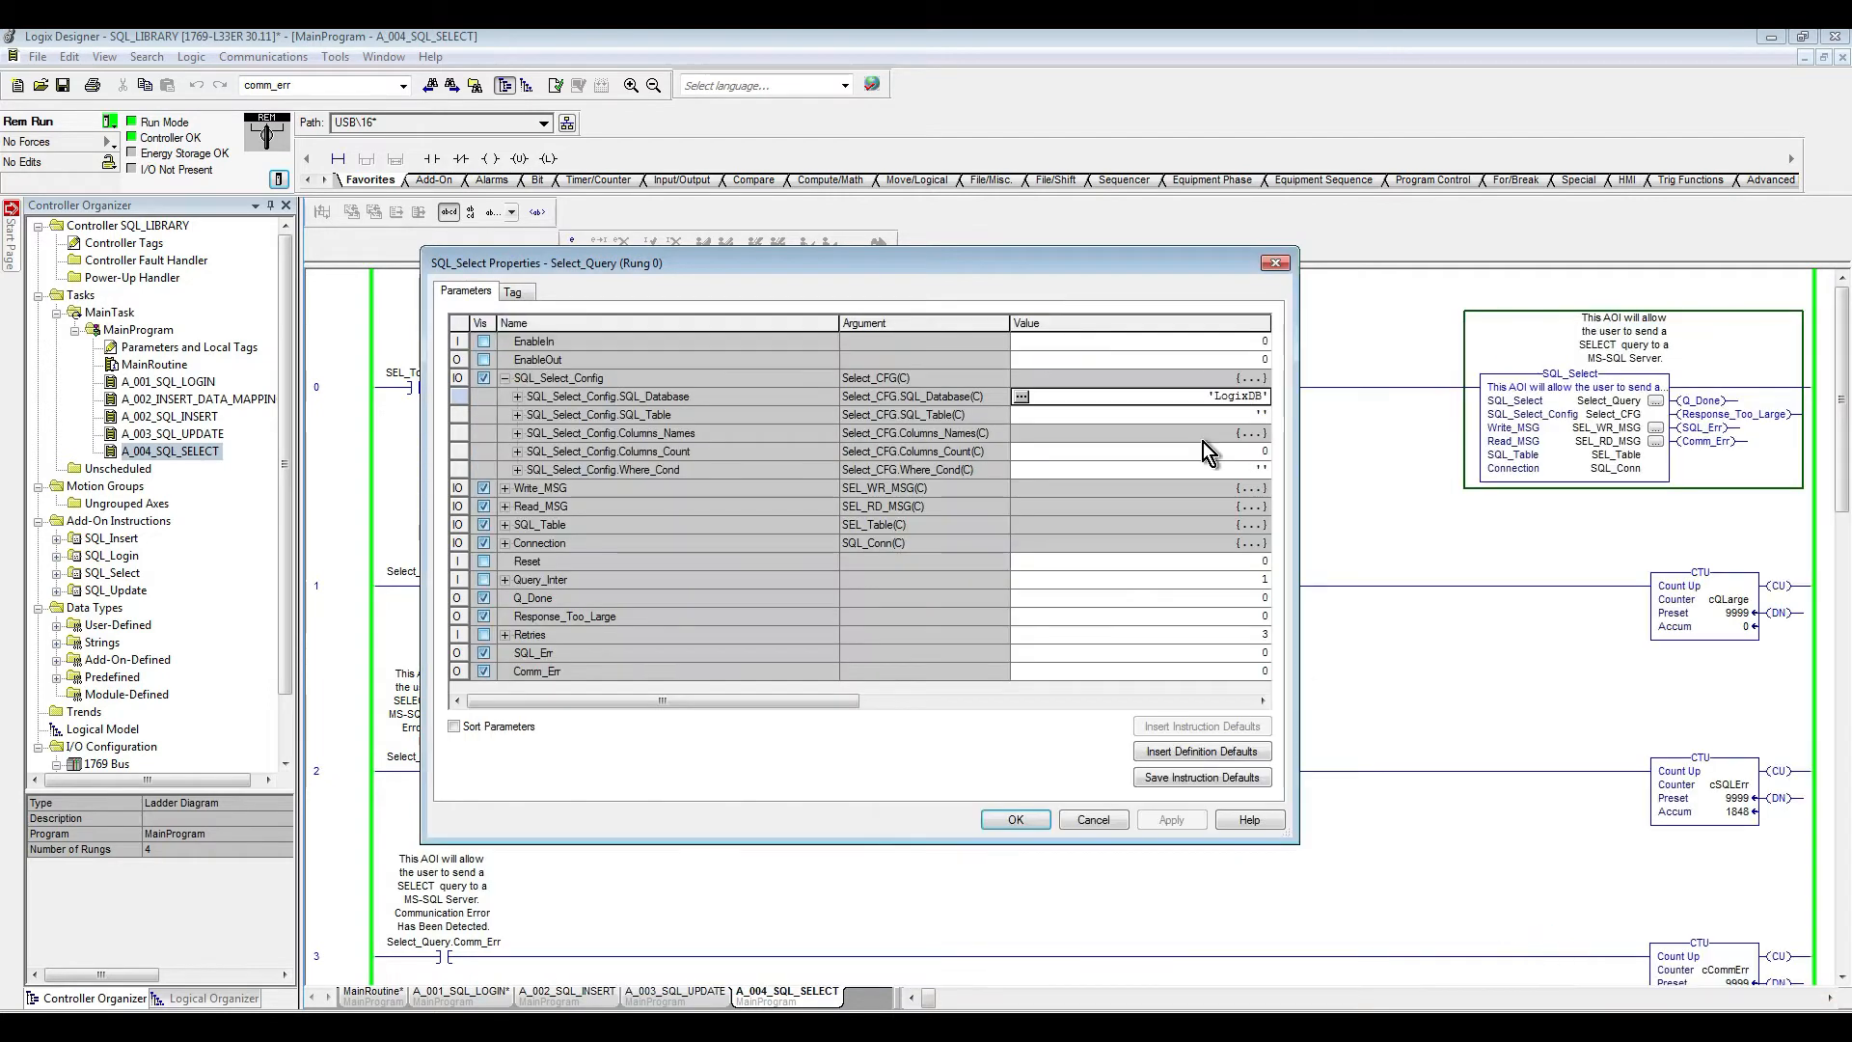
# Step: Set SQL_Select_Config.SQL_Table to AILog
pyautogui.click(1017, 413)
pyautogui.click(1021, 414)
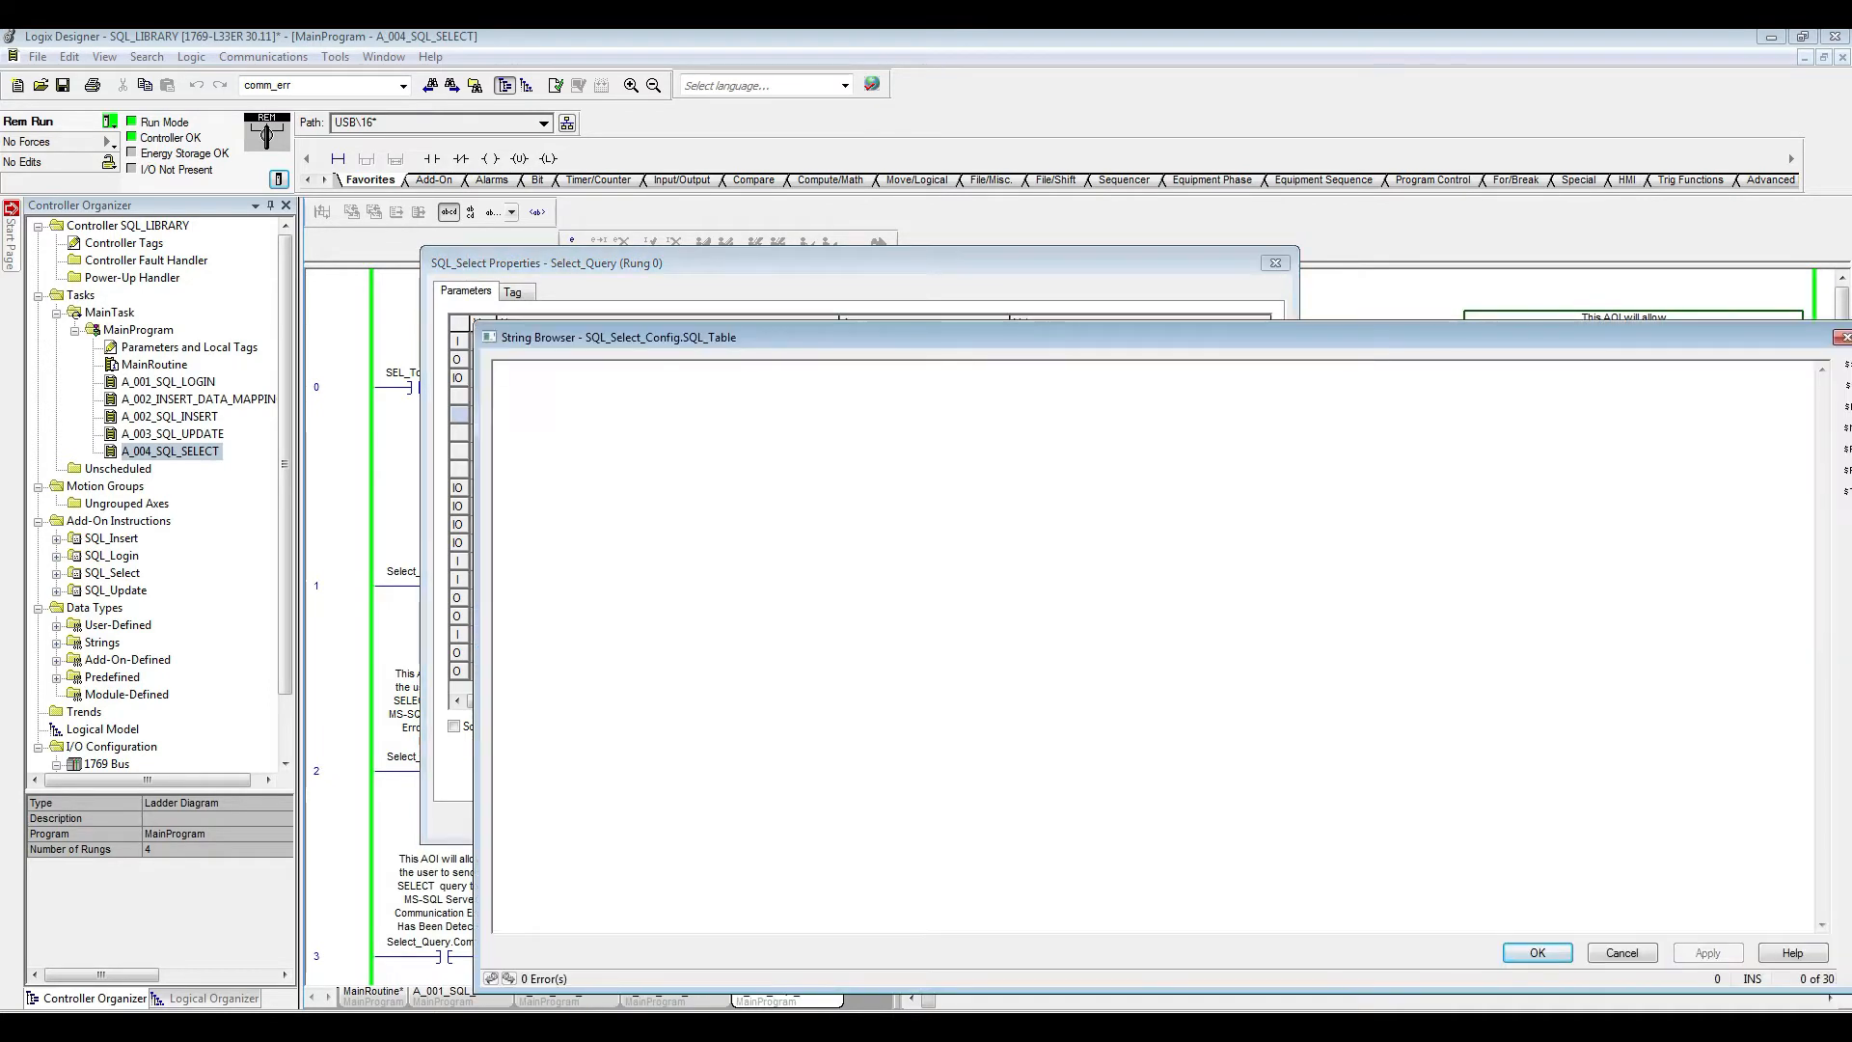
pyautogui.write('Allog')
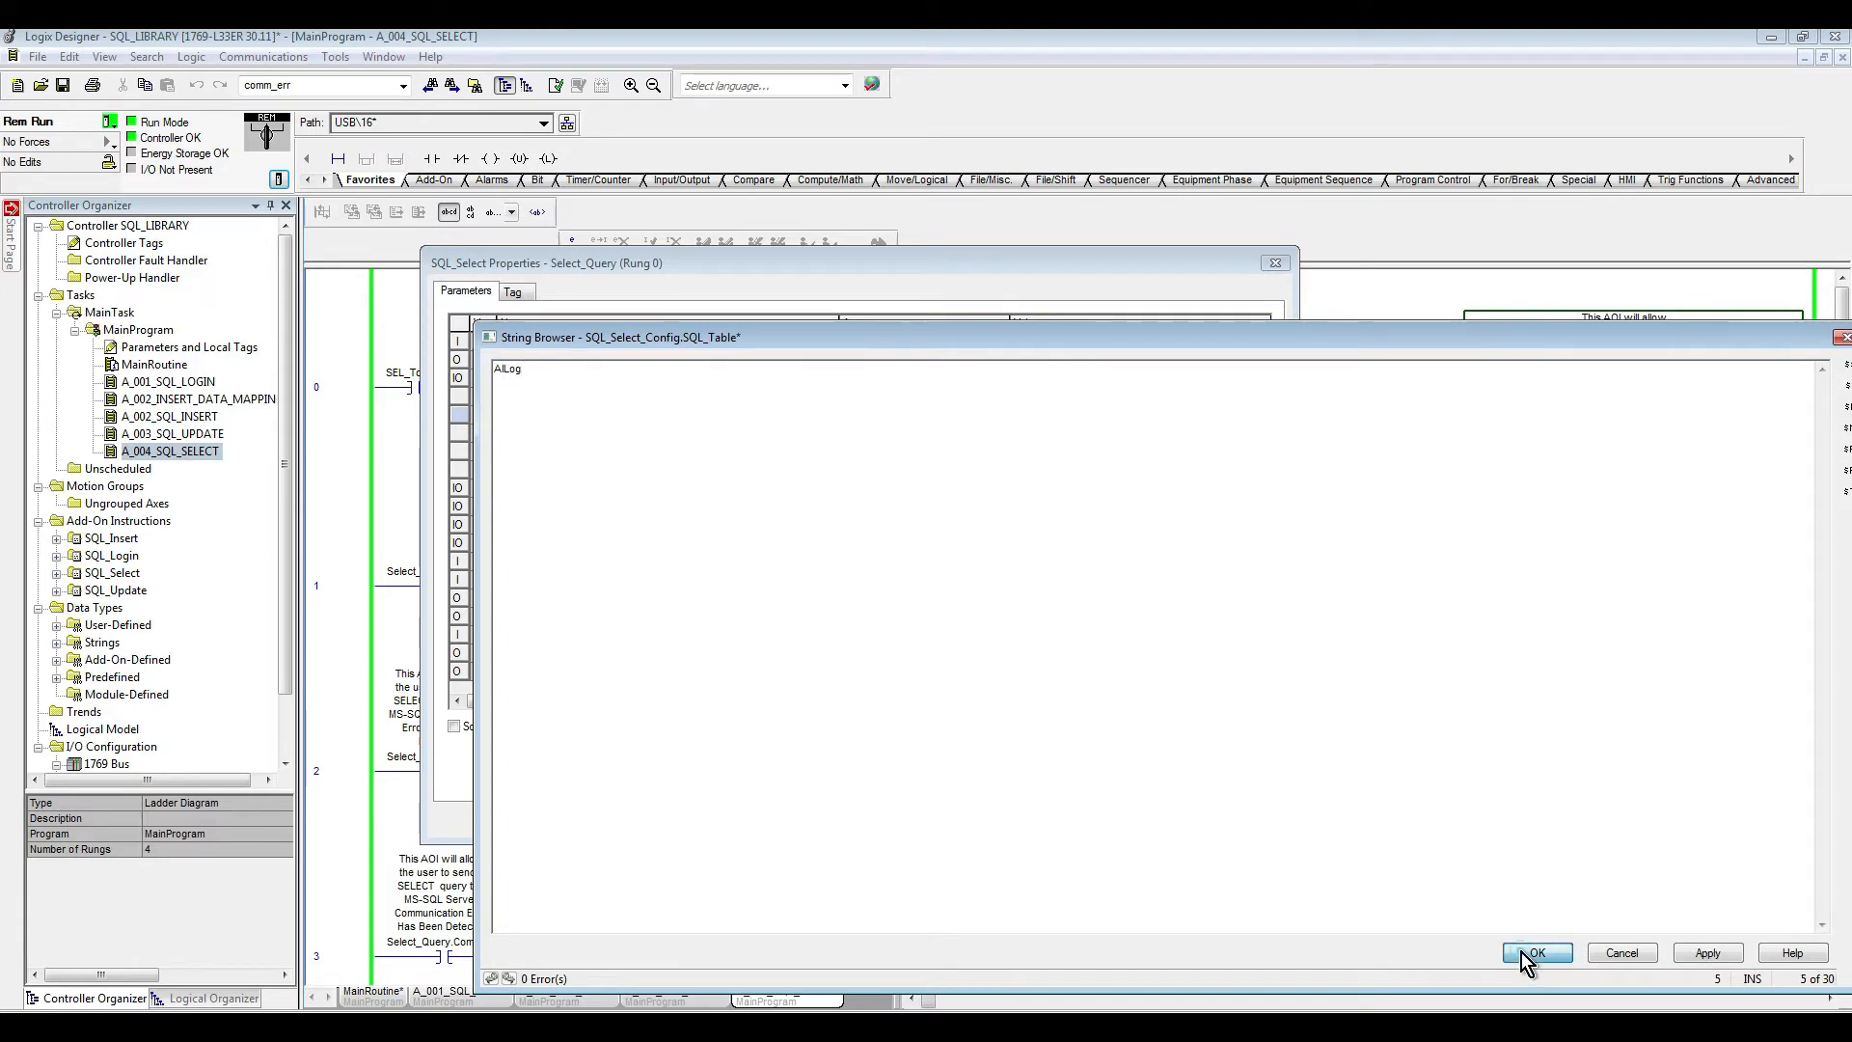
pyautogui.click(1521, 952)
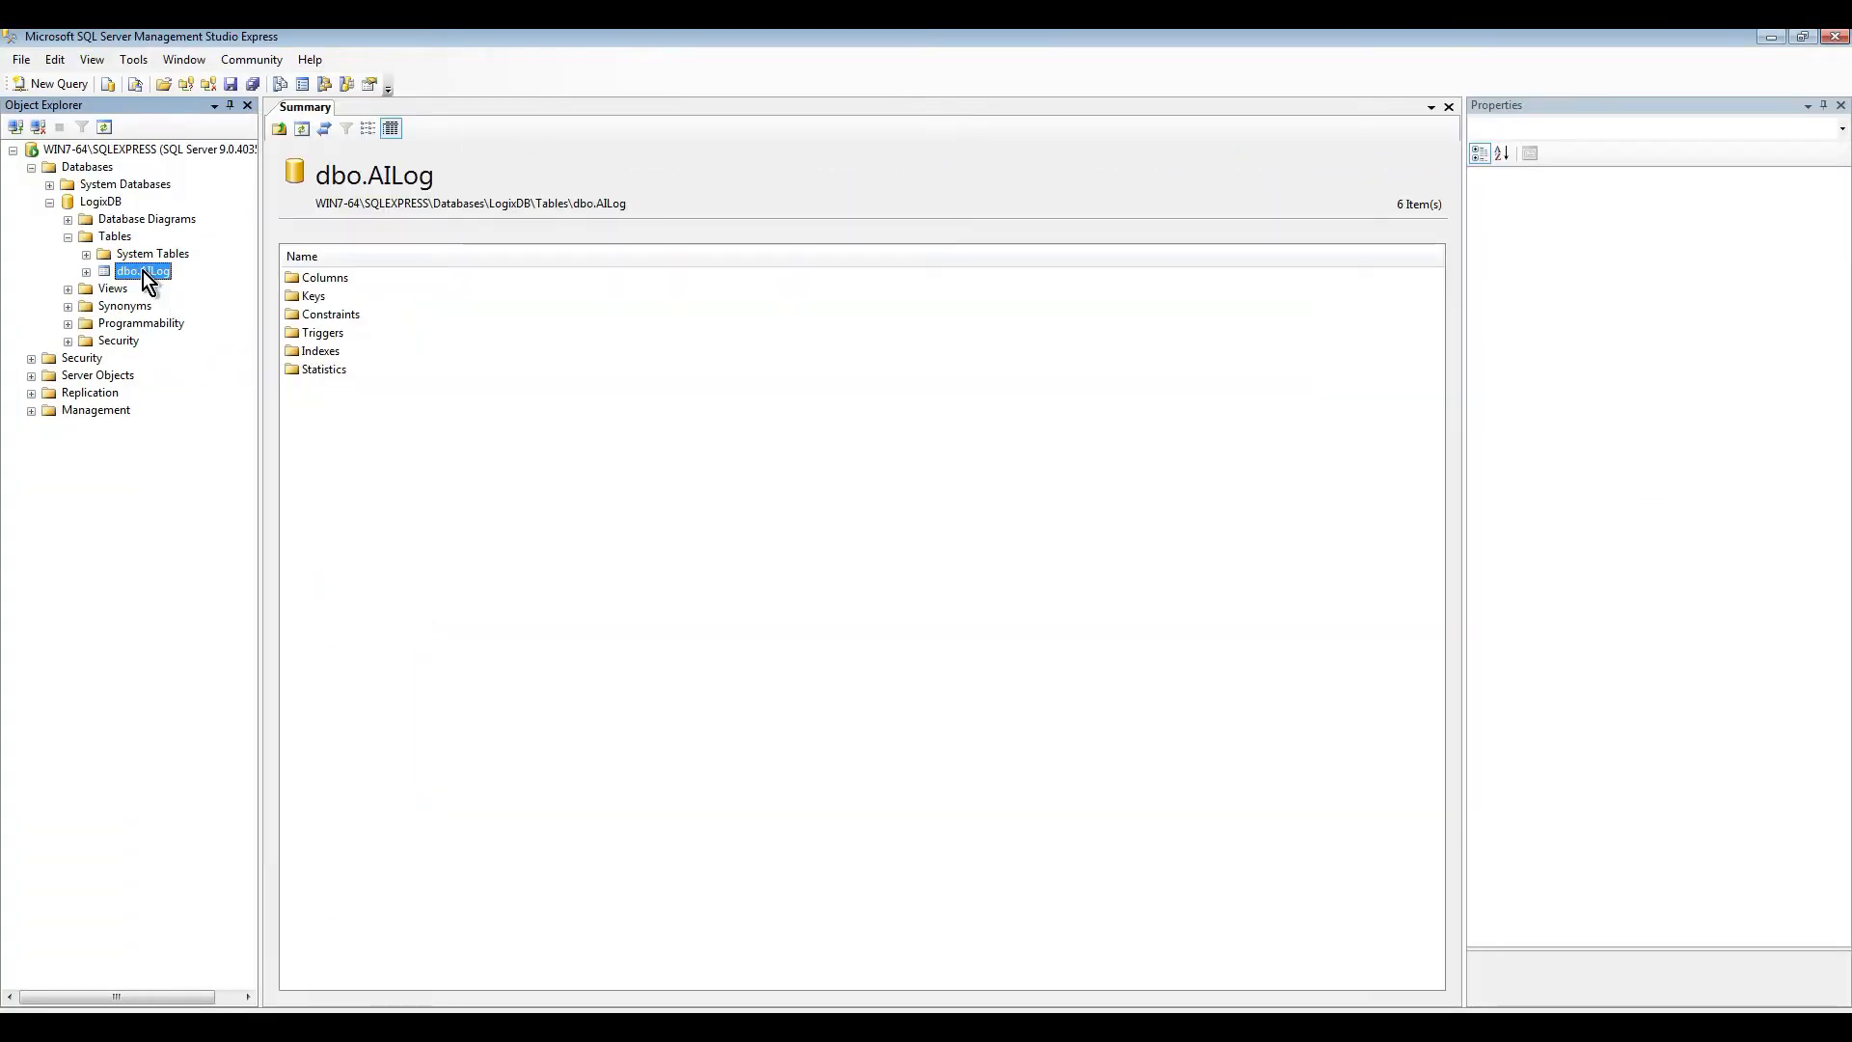
# Step: In SQL Server Management Studio, open the design of the dbo.AILog table to examine its column names
pyautogui.doubleClick(143, 270)
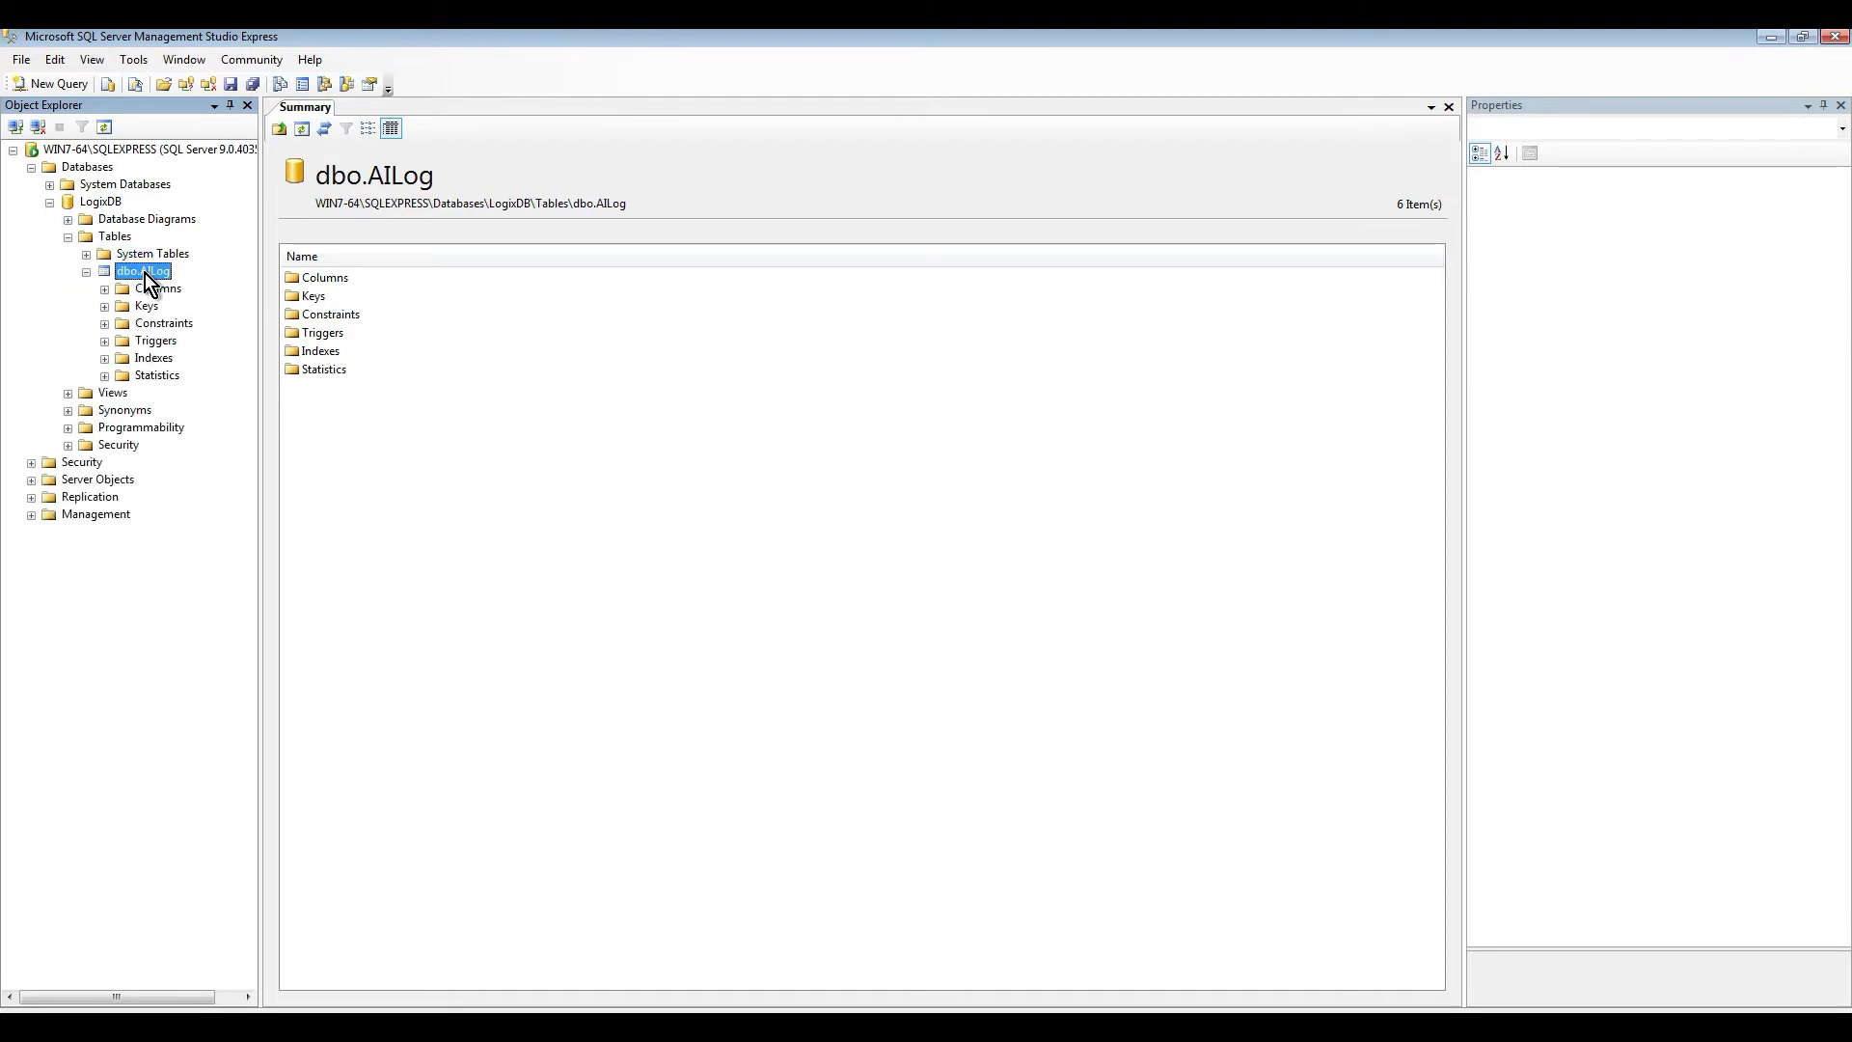
pyautogui.rightClick(144, 271)
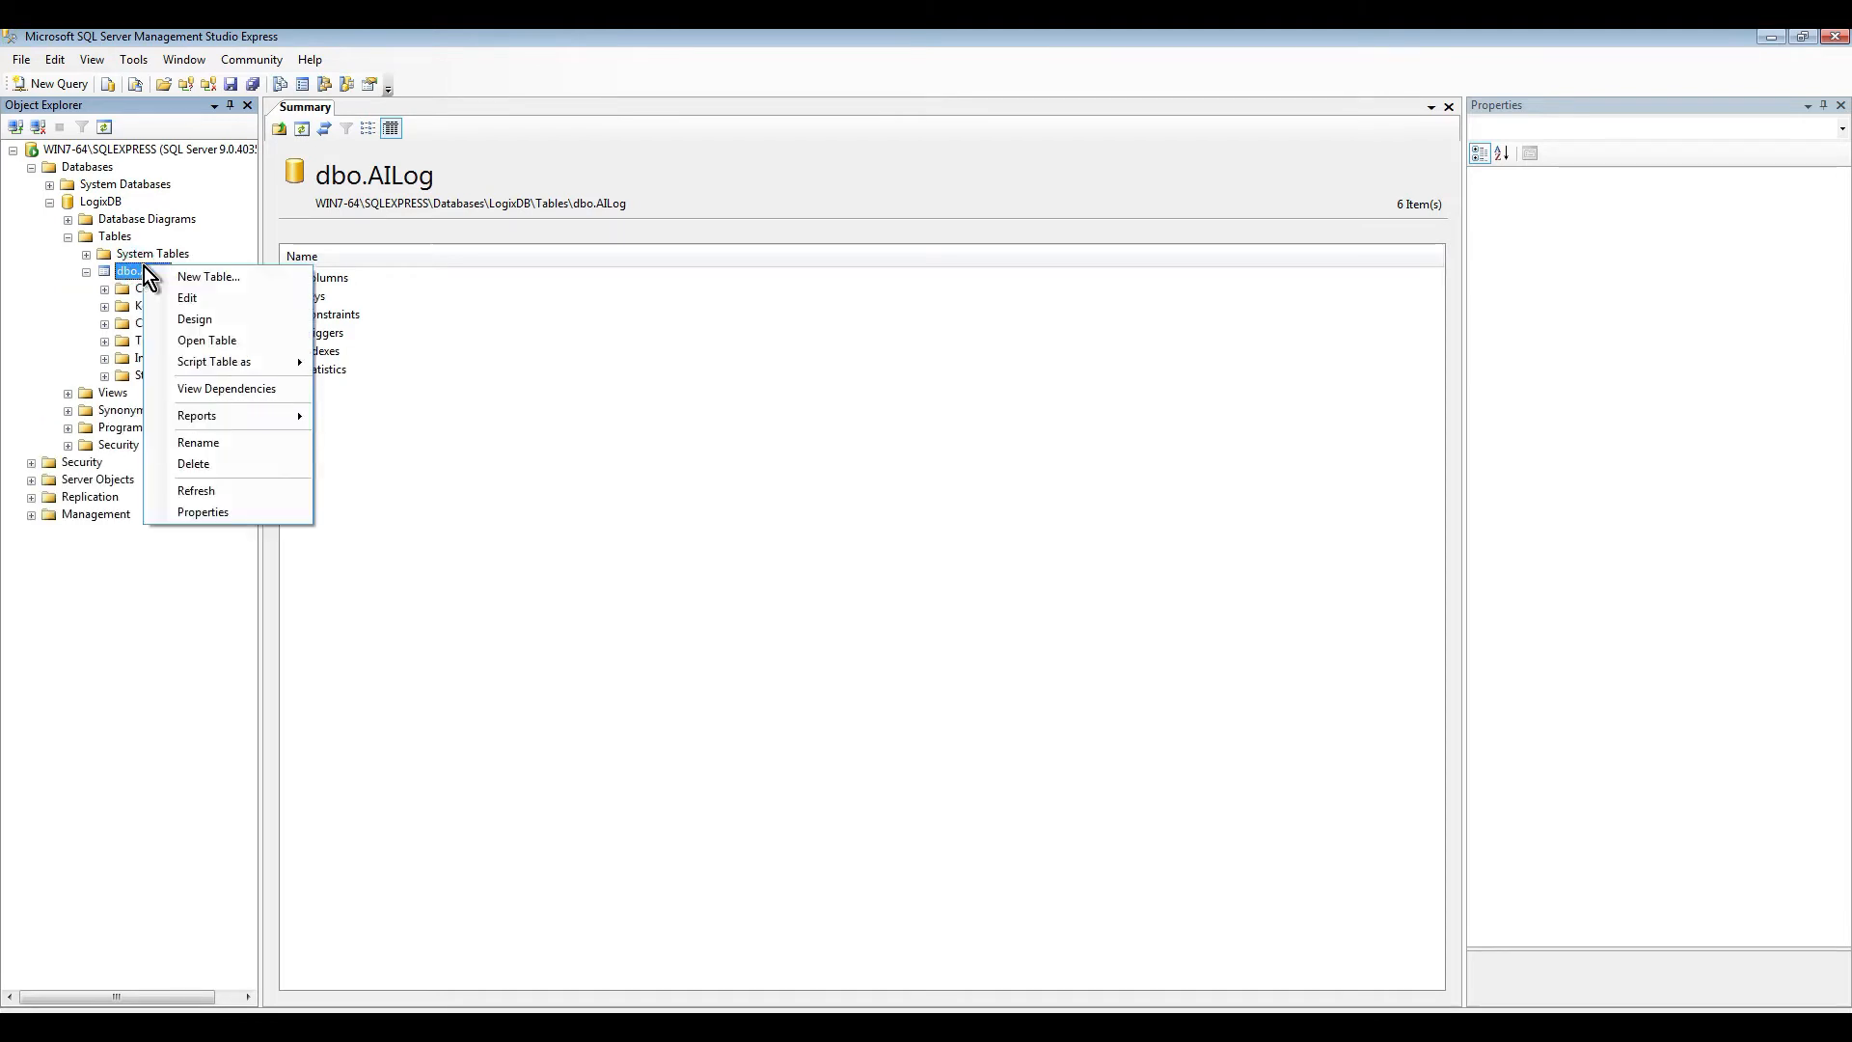
pyautogui.click(206, 322)
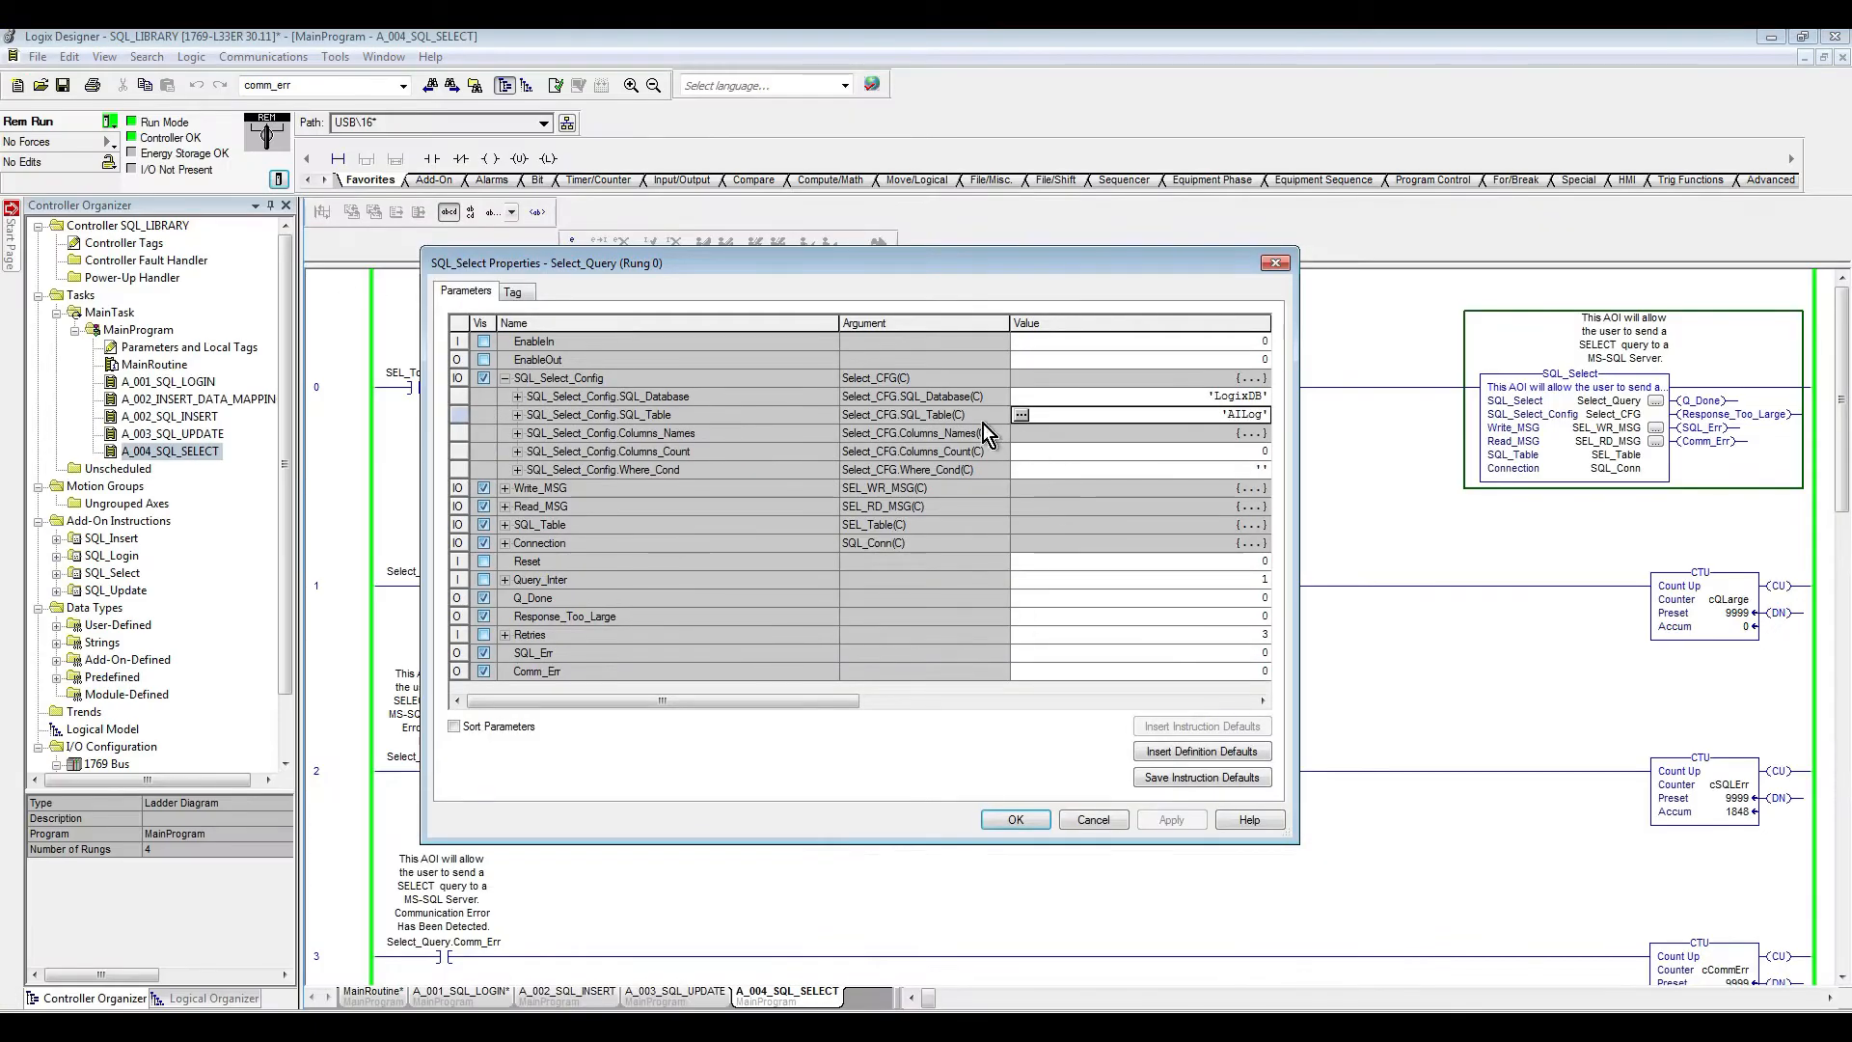
# Step: Expand SQL_Select_Config.Columns_Names in the Select_Query properties in Logix Designer and set Columns_Names[0] to TimeStamp
pyautogui.click(518, 435)
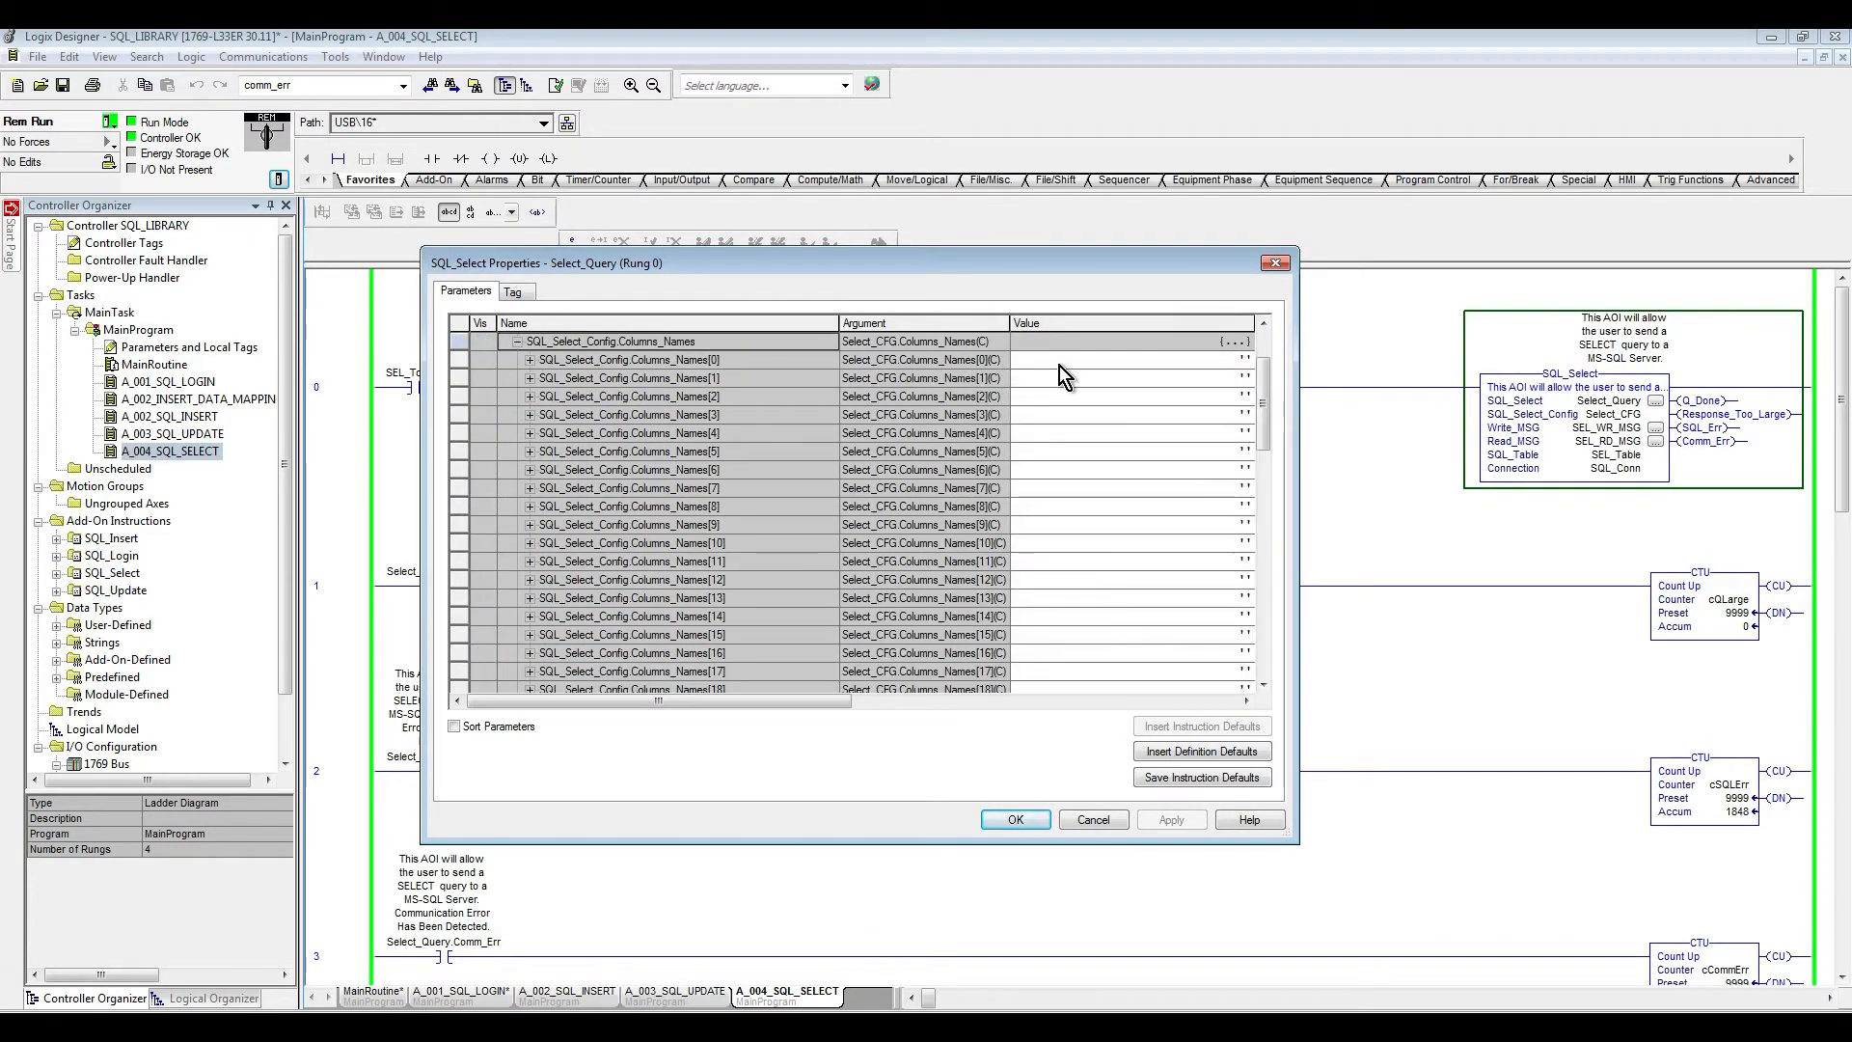
pyautogui.click(1060, 367)
pyautogui.click(1014, 361)
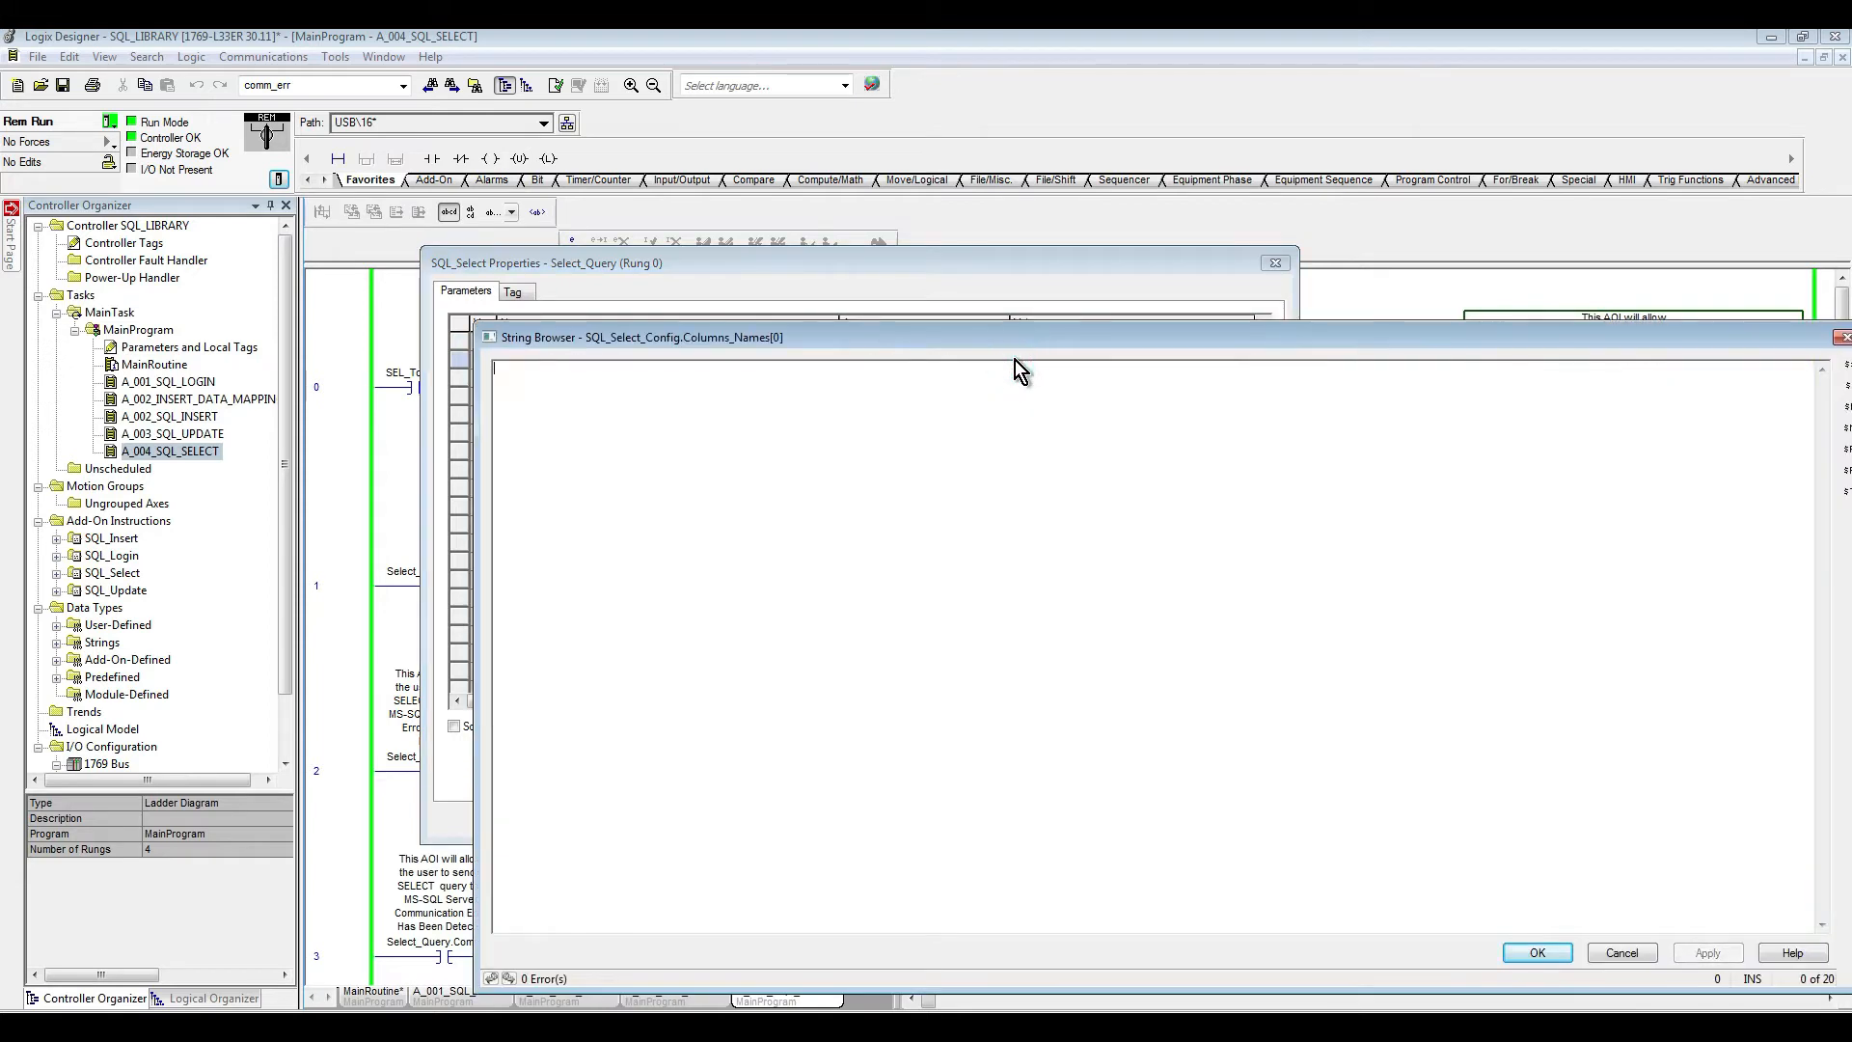
pyautogui.write('t')
pyautogui.write('TimeStam')
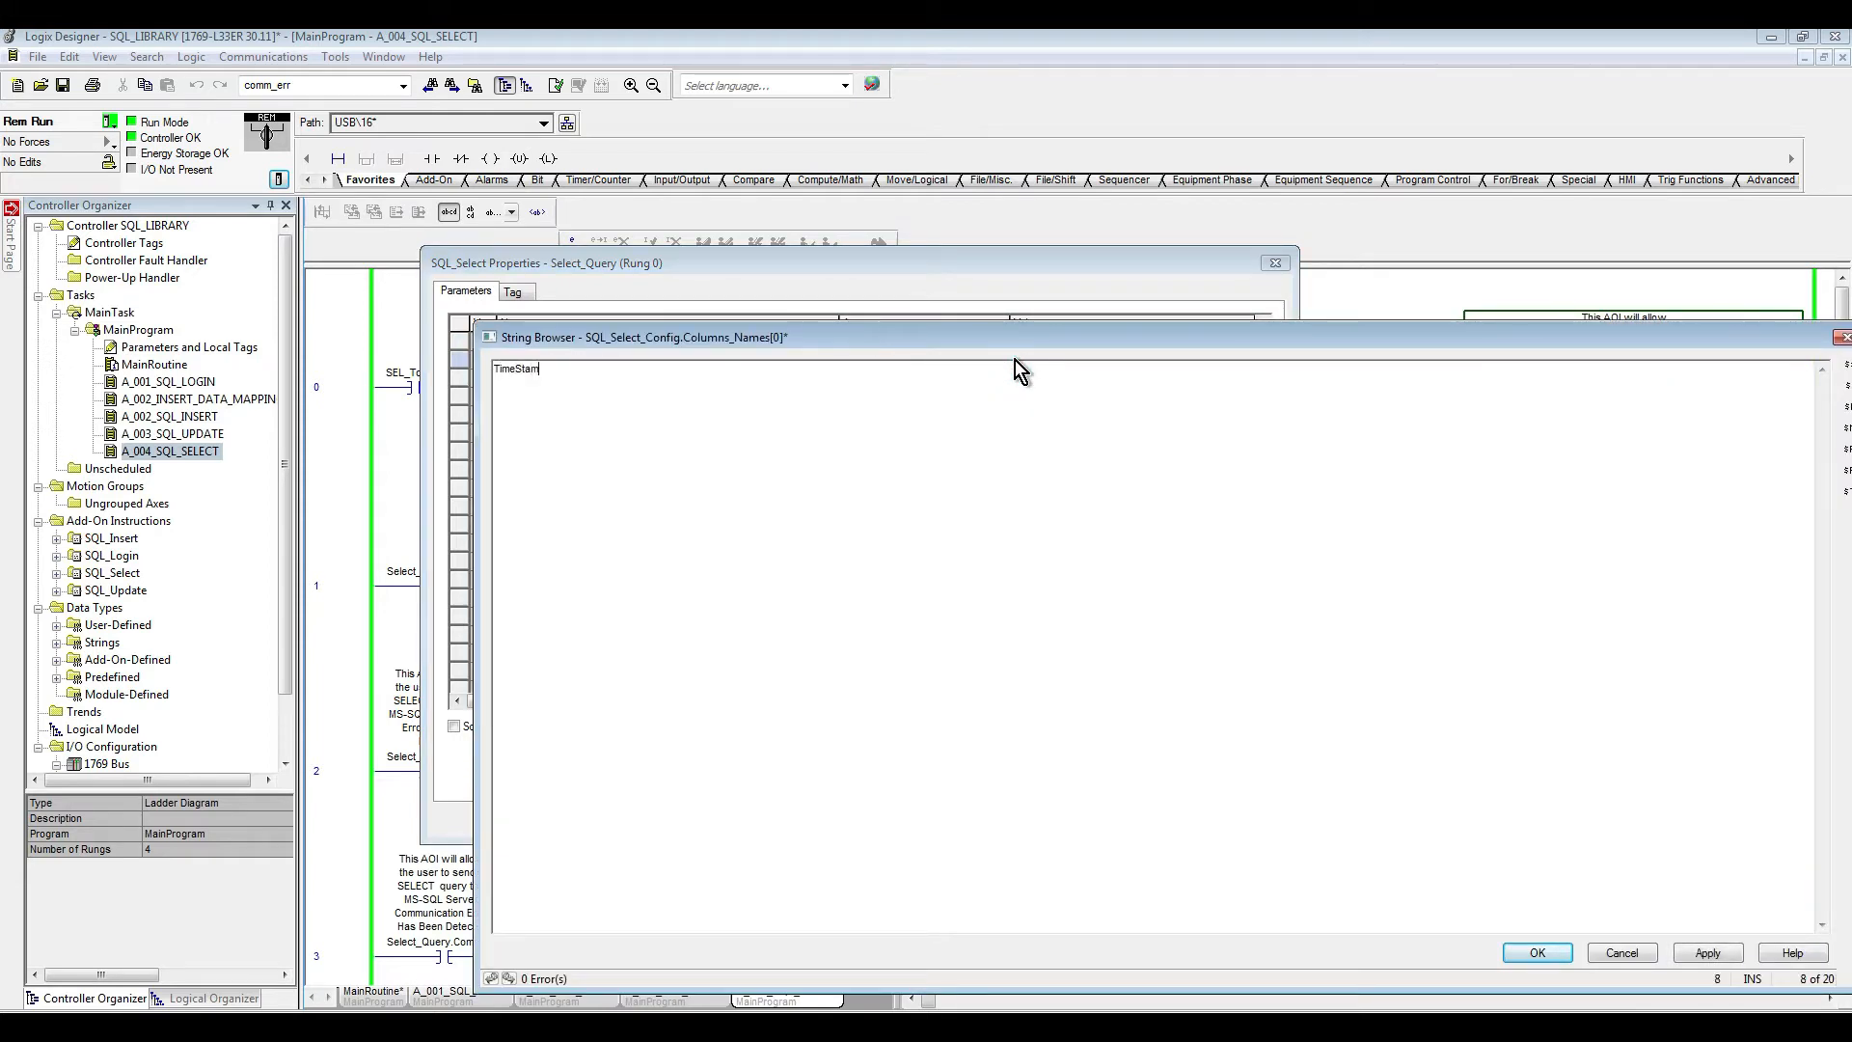
pyautogui.click(1541, 953)
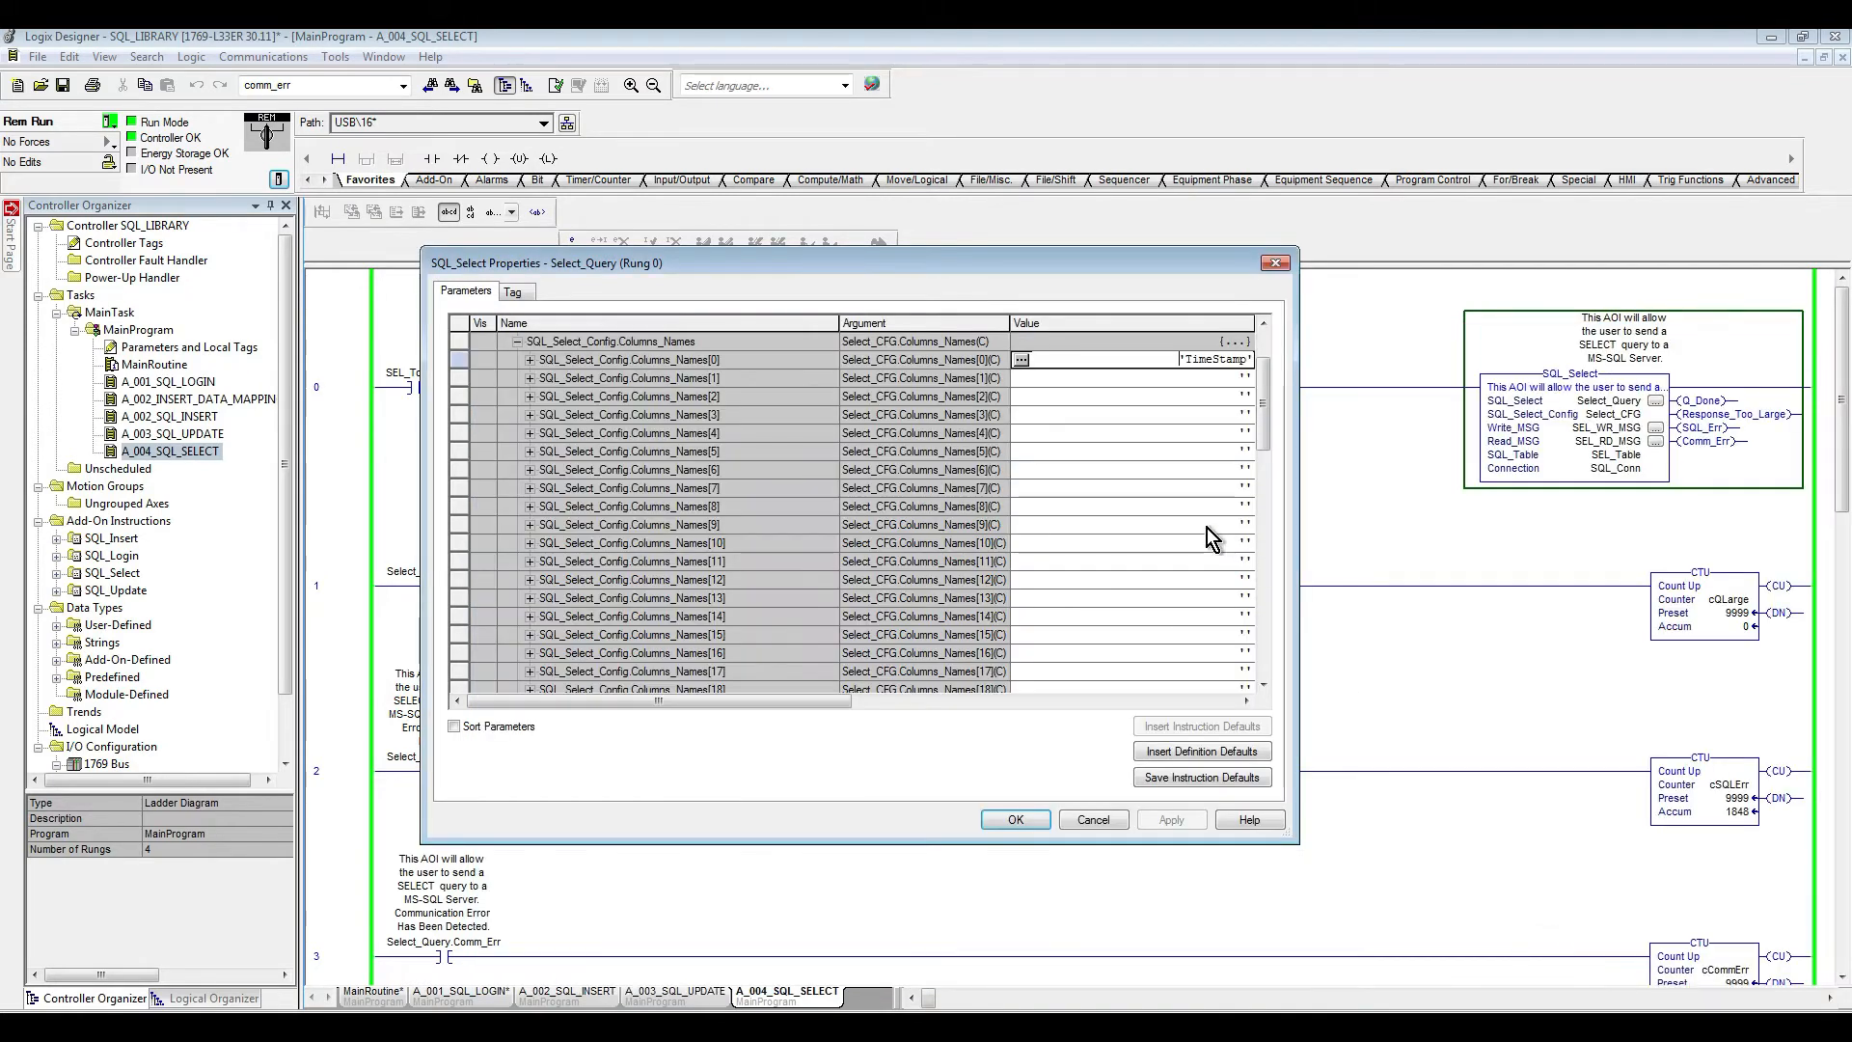
# Step: Set Columns_Names[1] to Label and Columns_Names[2] to Description
pyautogui.click(1028, 378)
pyautogui.click(1029, 378)
pyautogui.write('Label')
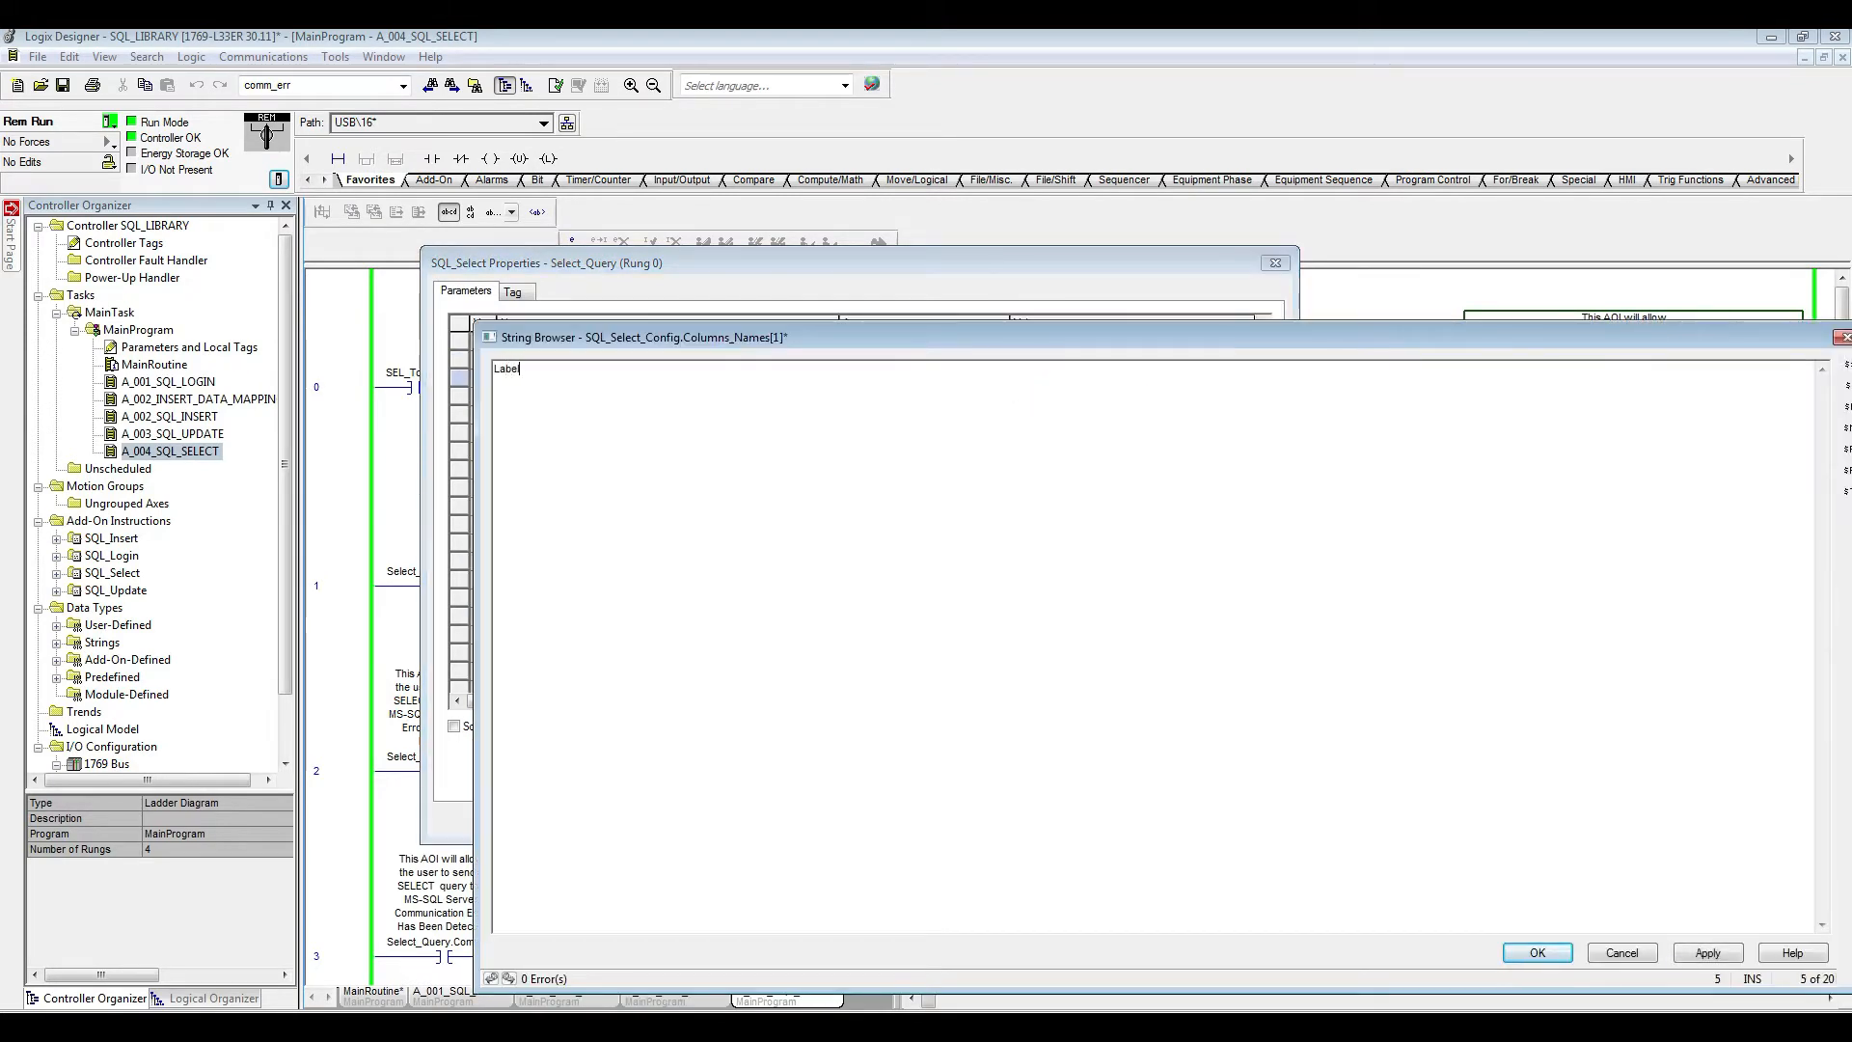
pyautogui.click(1536, 952)
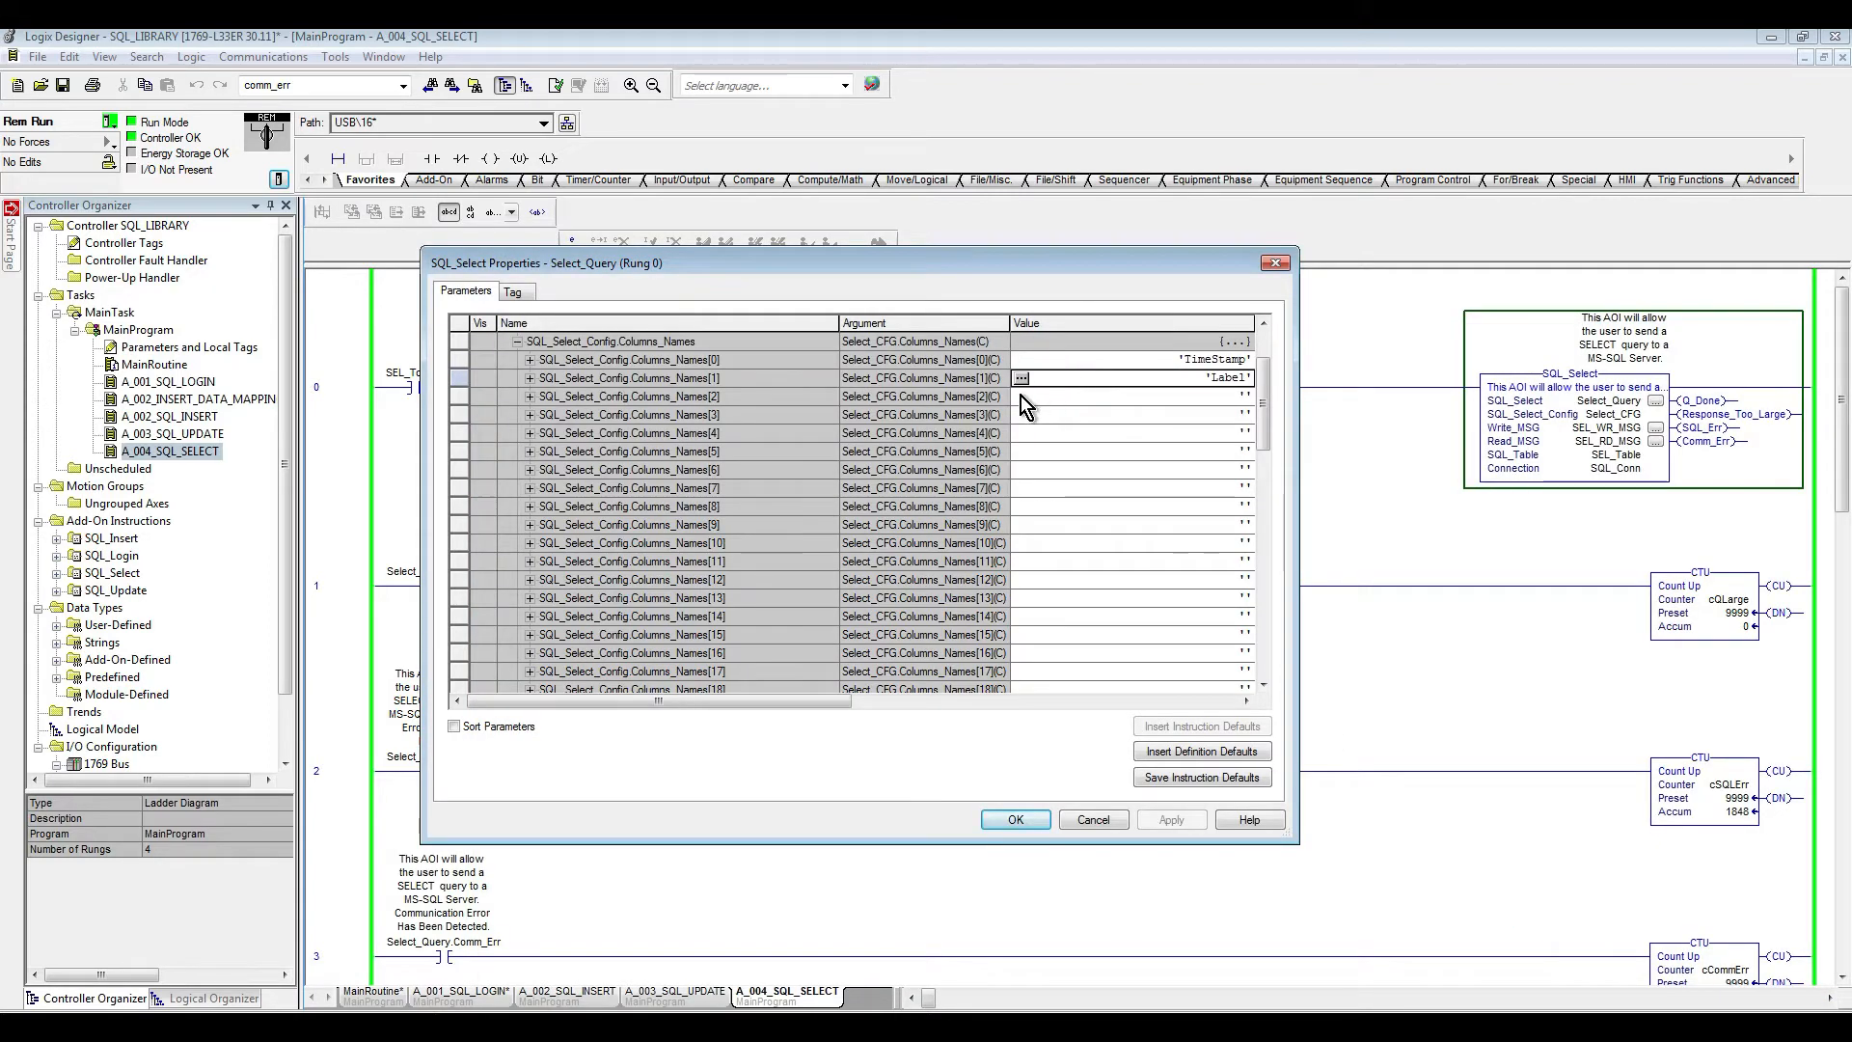
pyautogui.click(1021, 396)
pyautogui.click(1021, 396)
pyautogui.write('Descr')
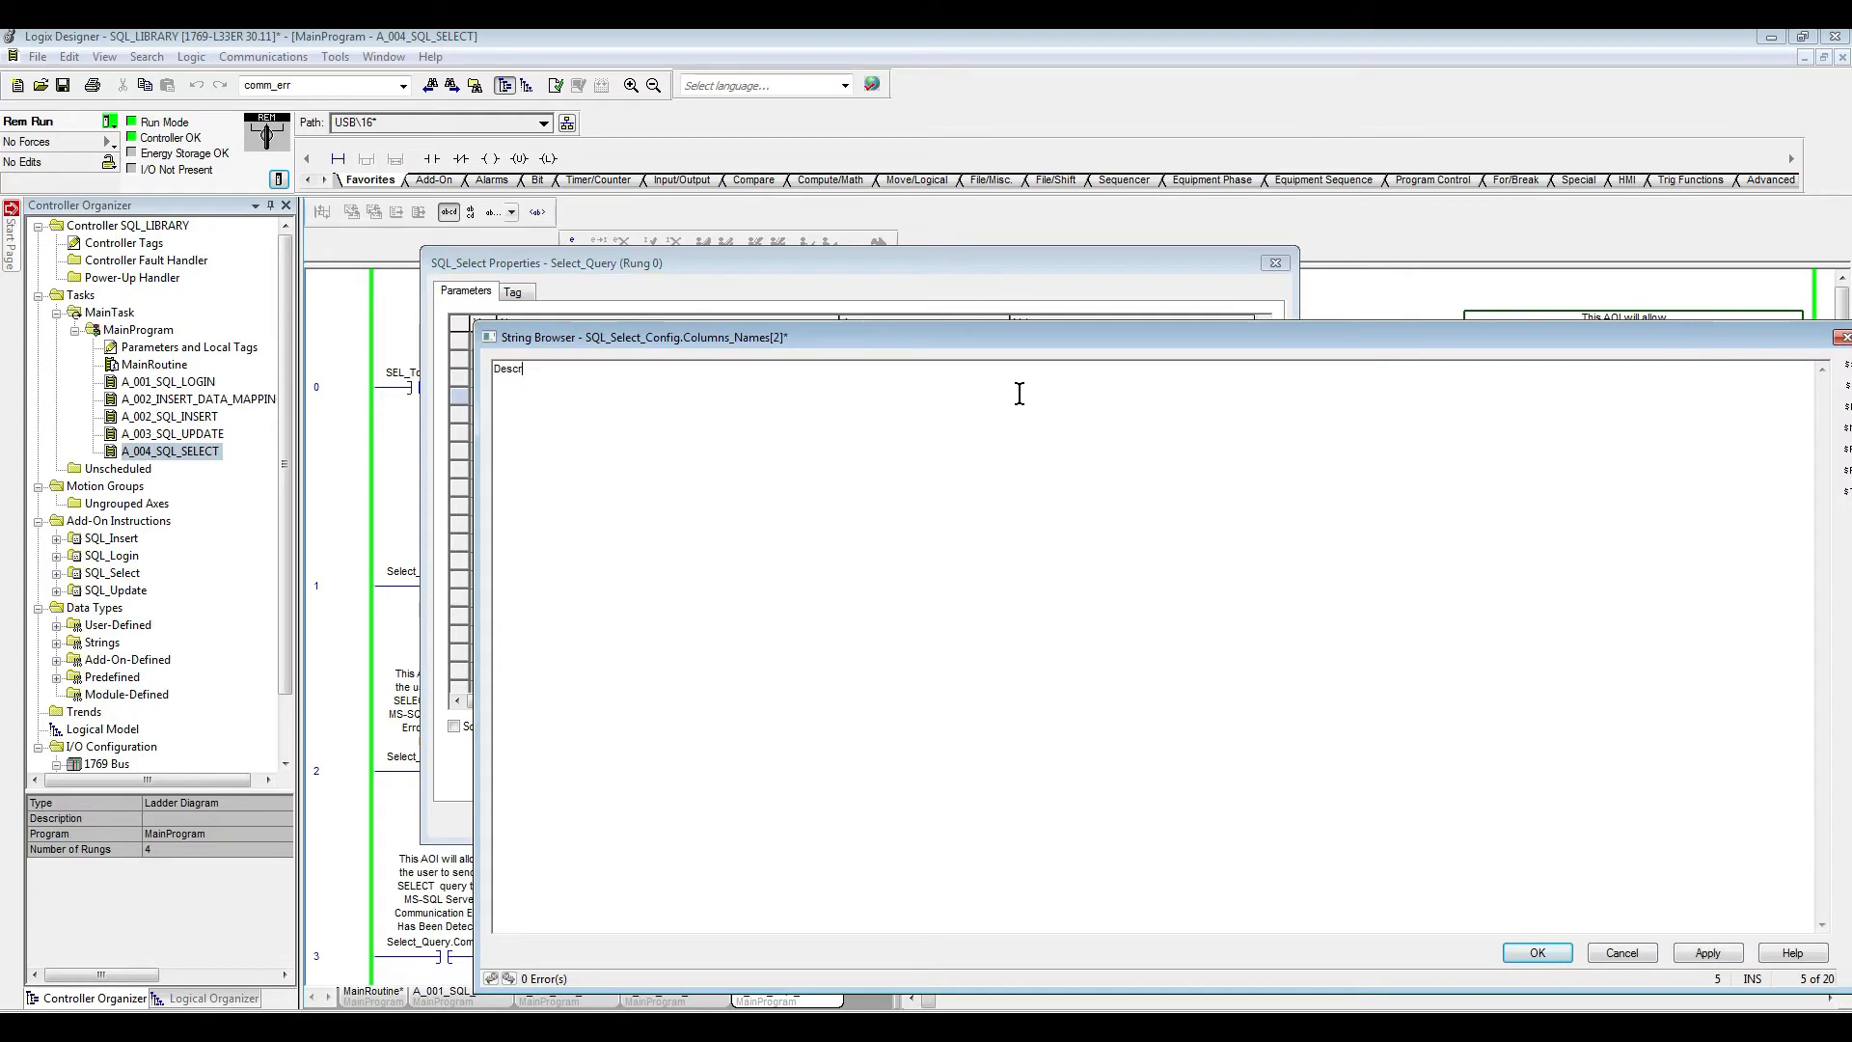
pyautogui.write('iption')
pyautogui.click(1538, 953)
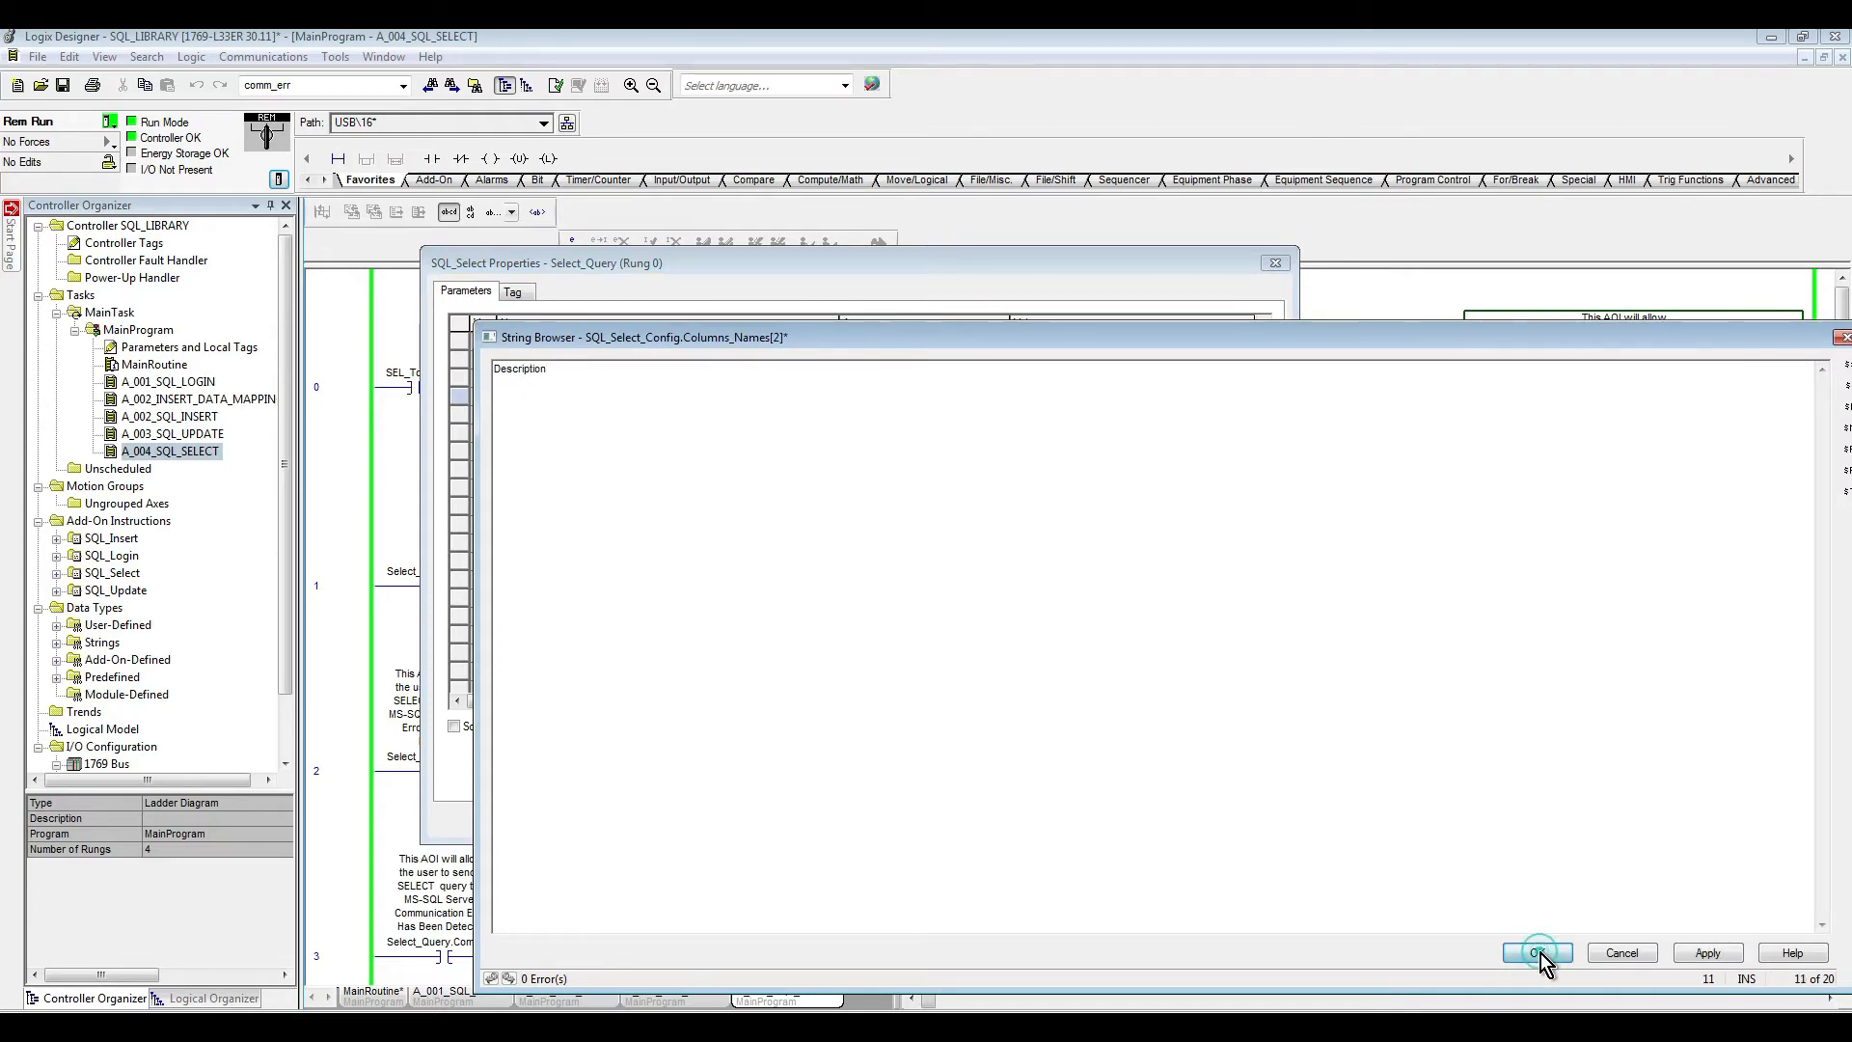
# Step: Set SQL_Select_Config.Columns_Names[3] to Value and Columns_Names[4] to Status
pyautogui.click(1024, 415)
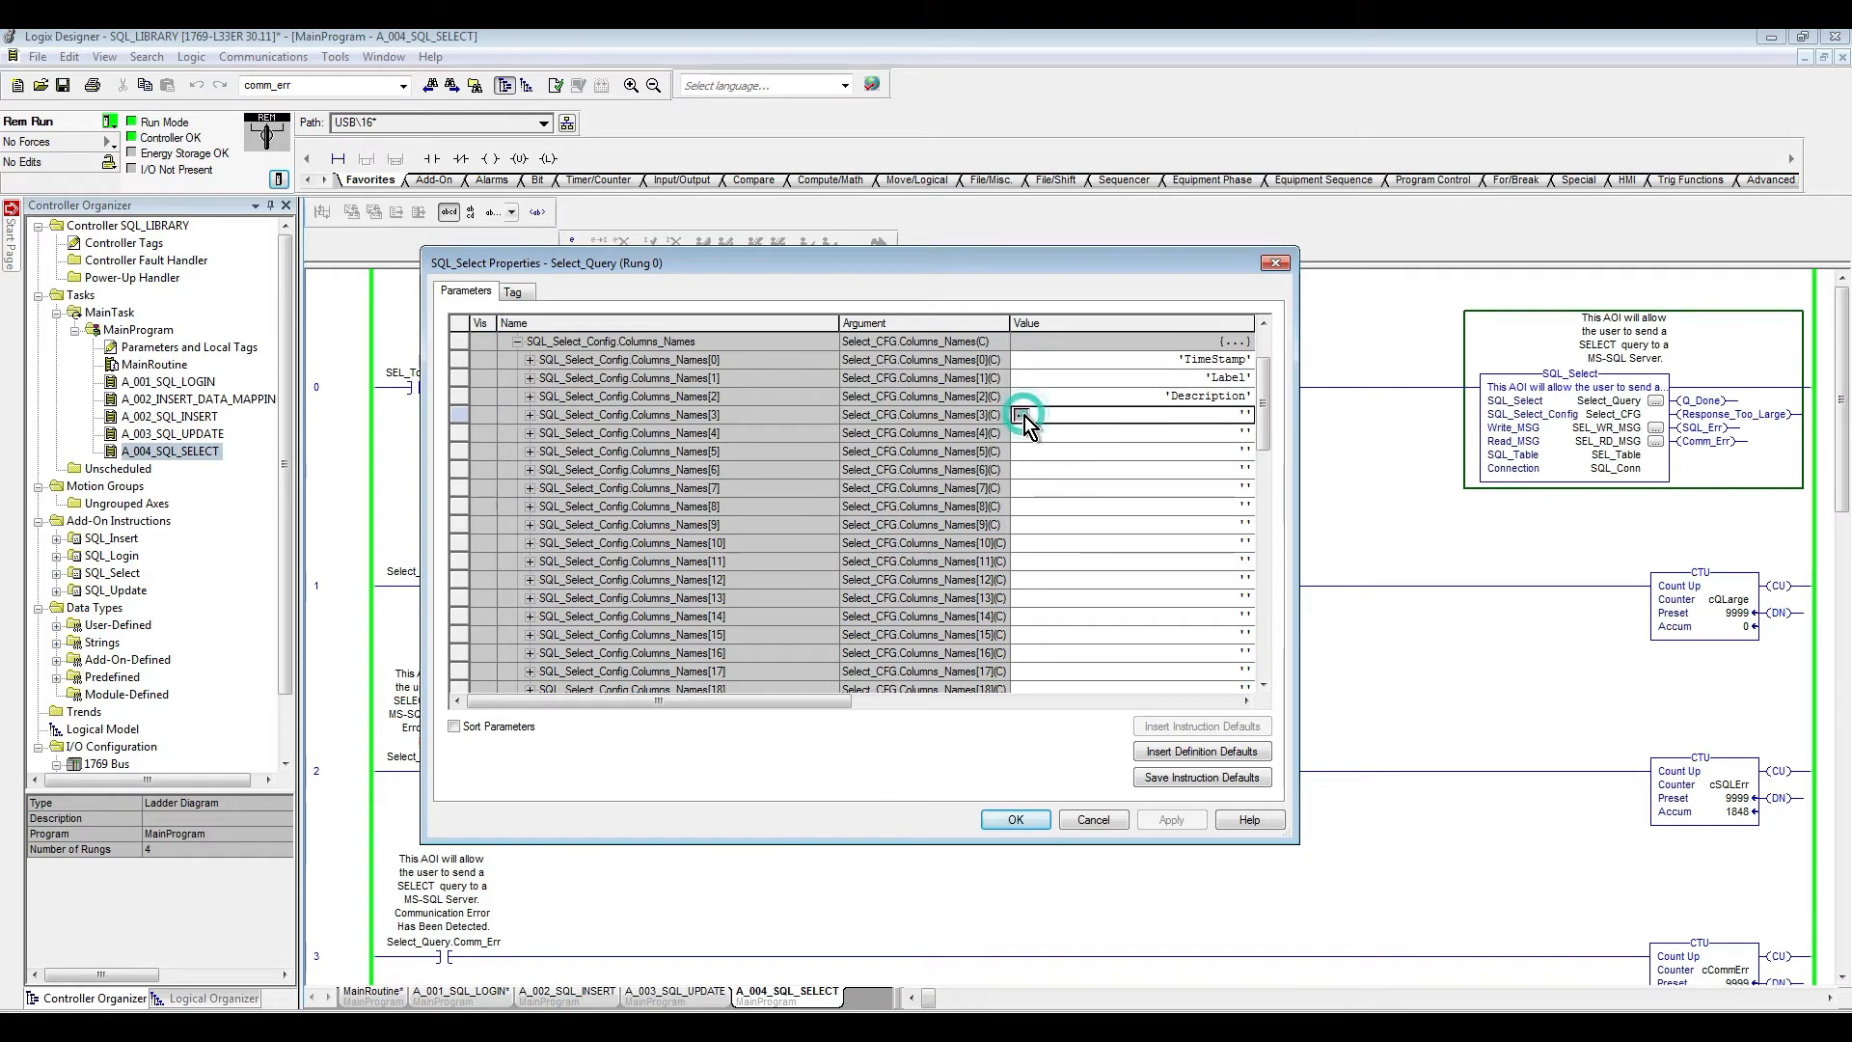
pyautogui.click(1022, 415)
pyautogui.write('Value')
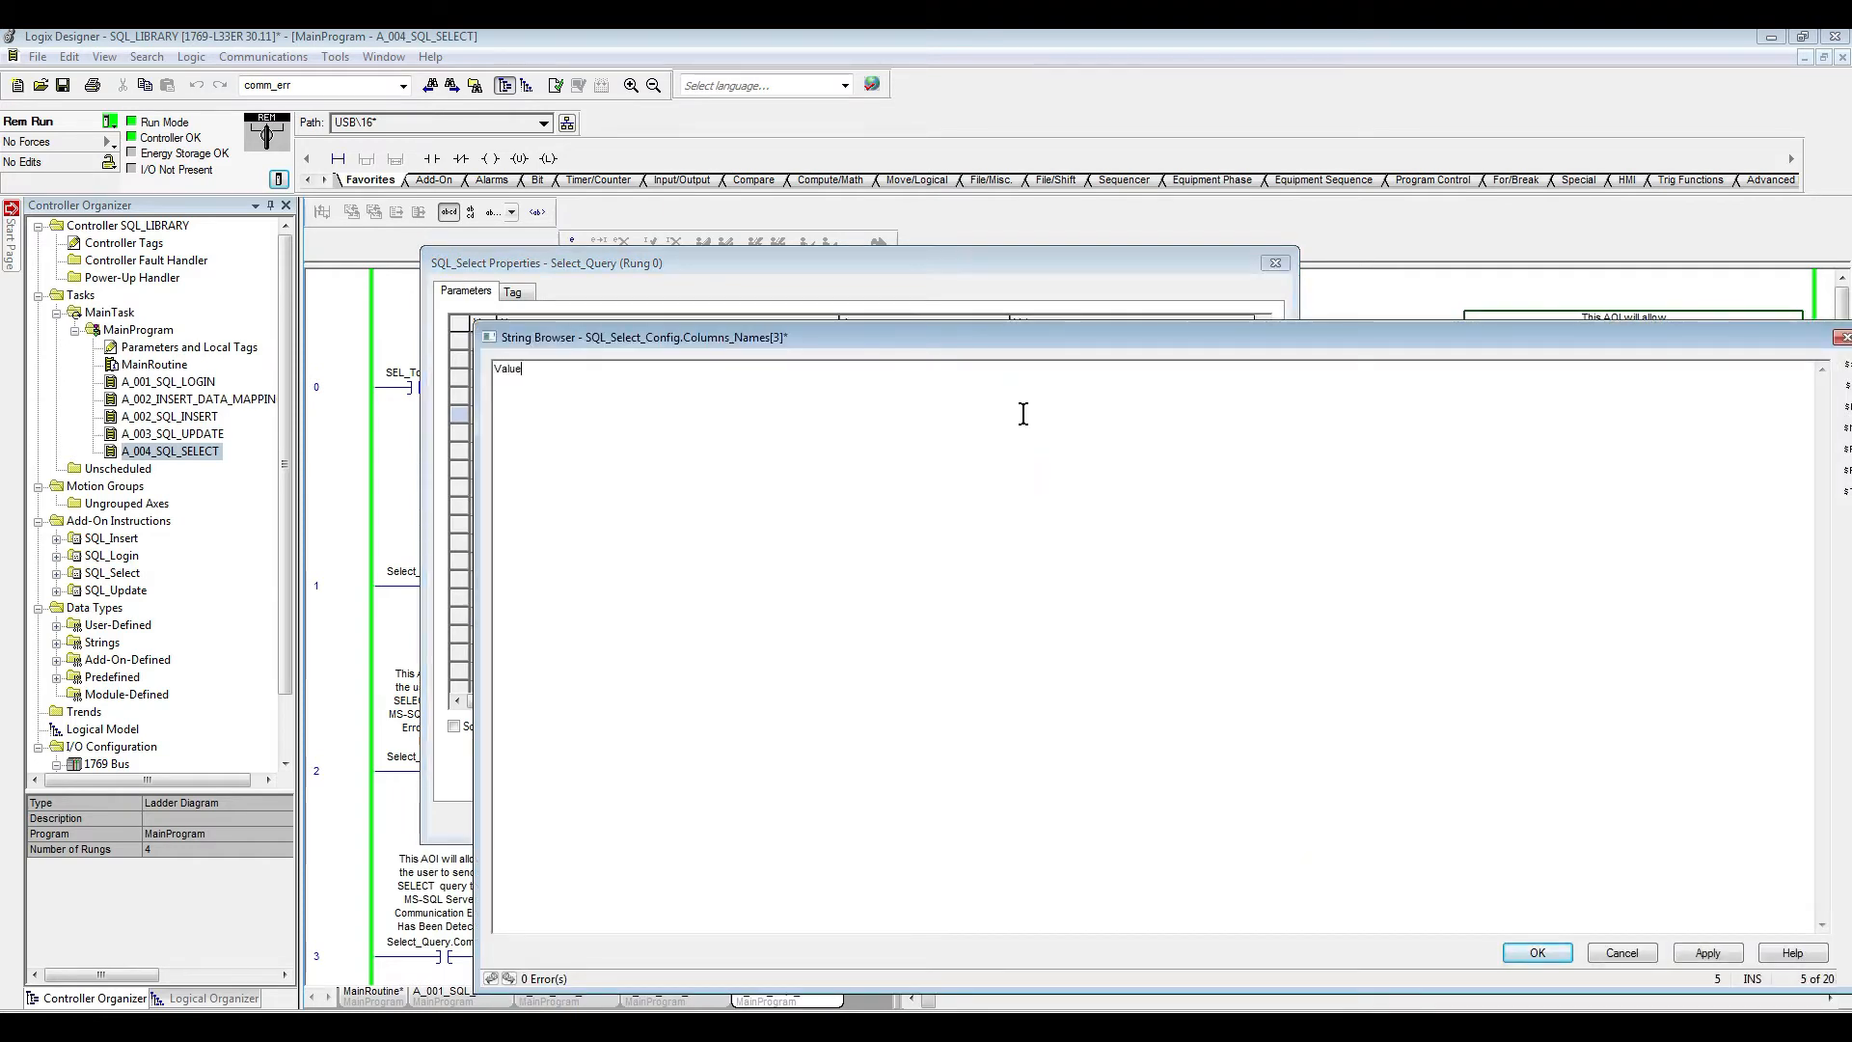
pyautogui.click(1537, 953)
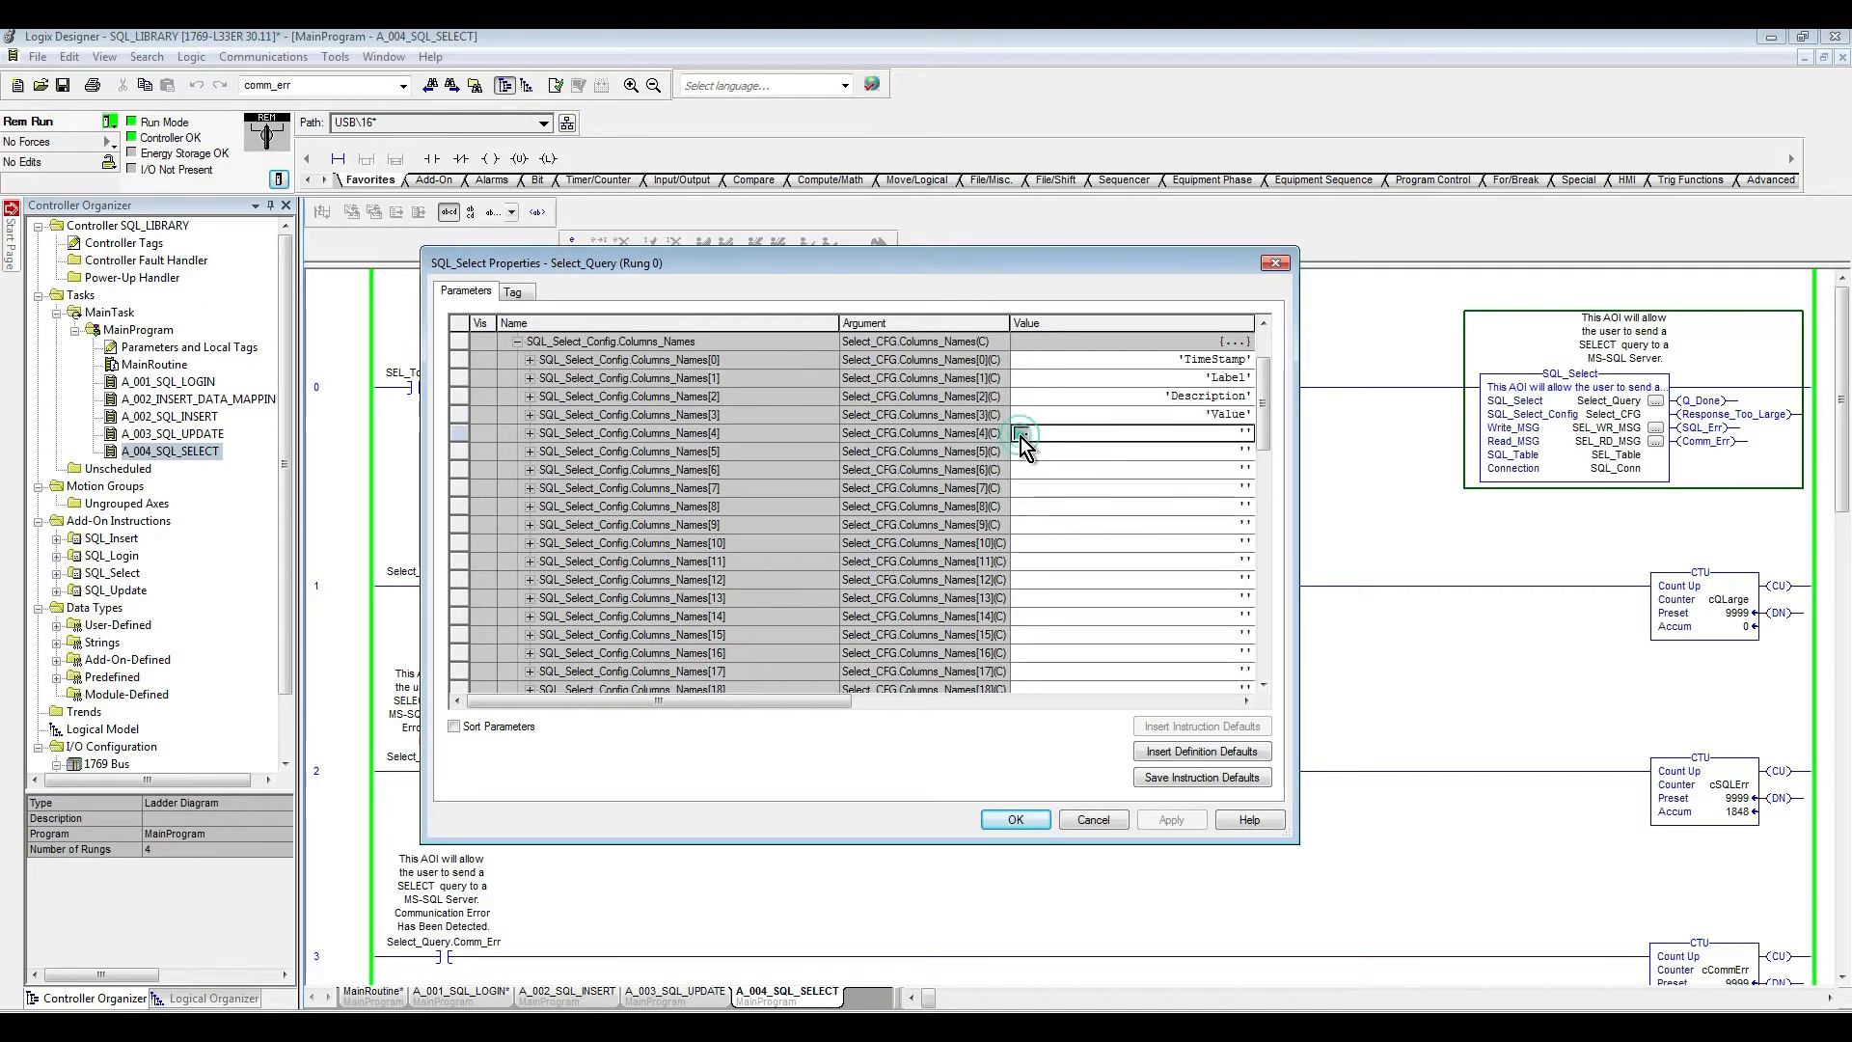
pyautogui.click(1020, 437)
pyautogui.click(1020, 434)
pyautogui.write('Status')
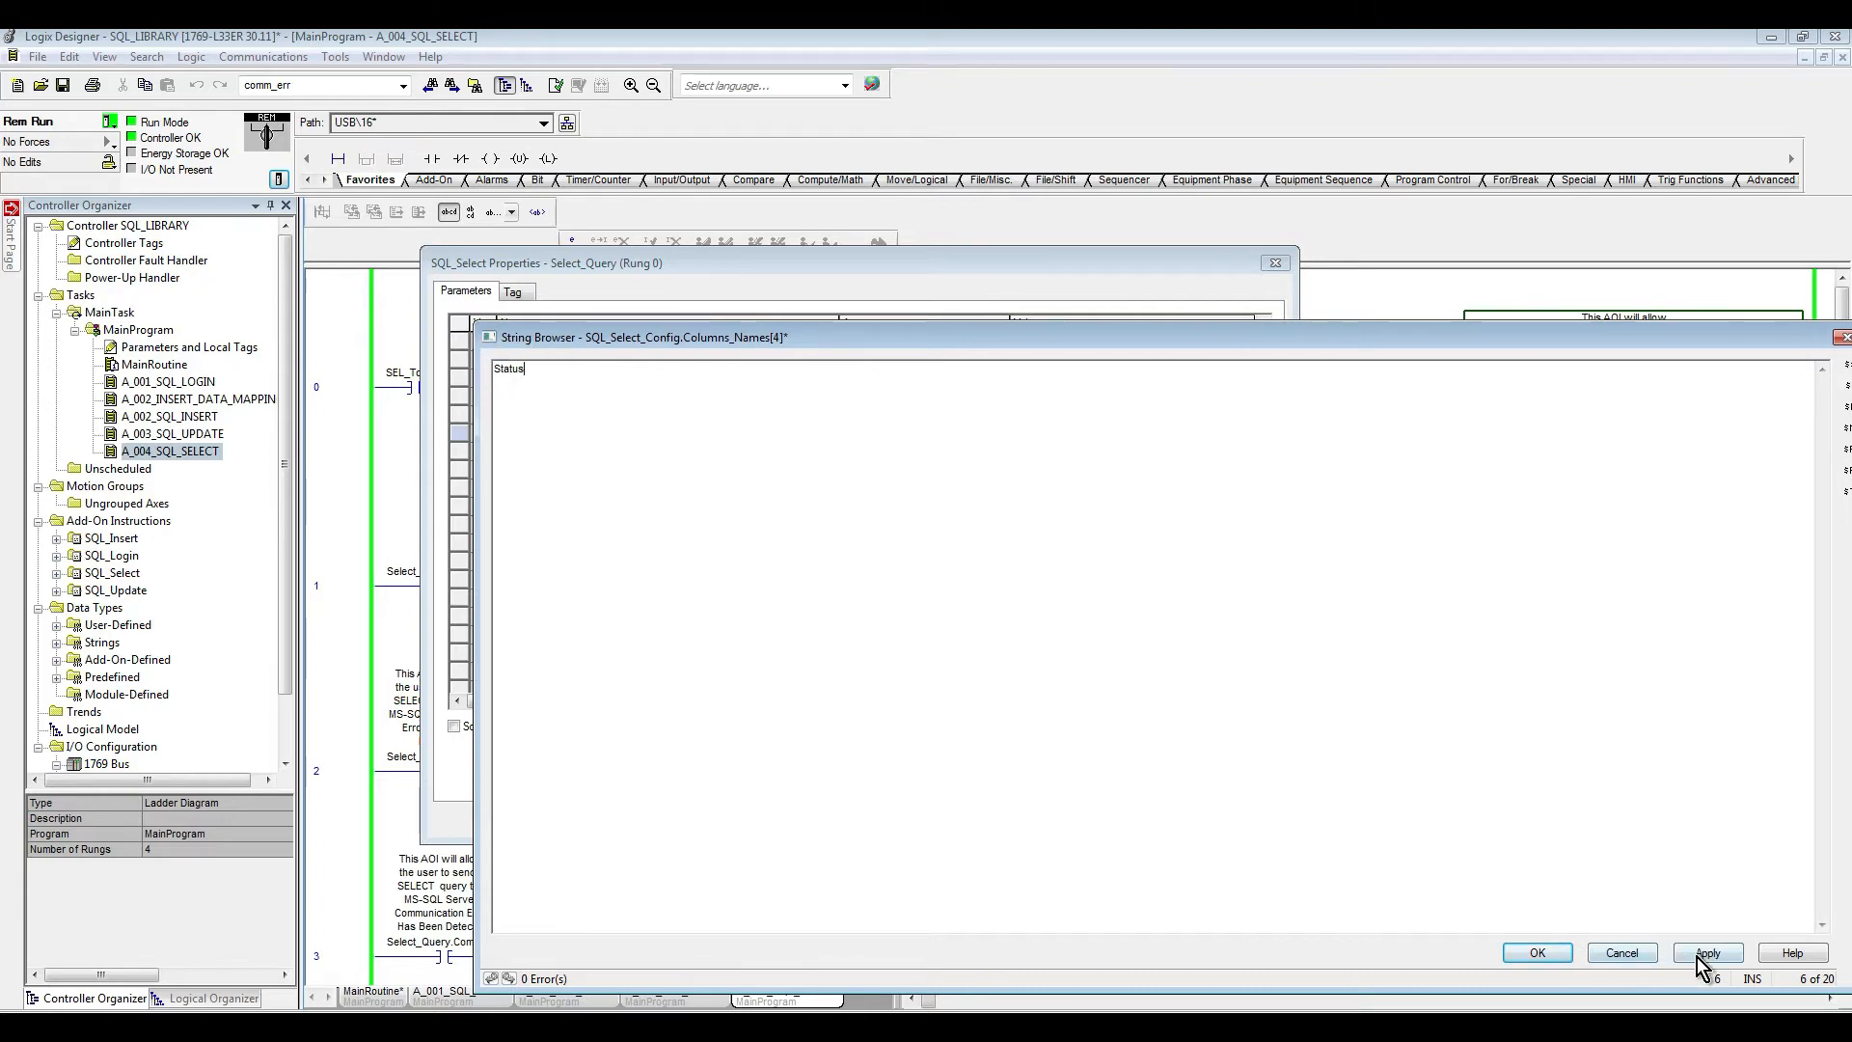
pyautogui.click(1536, 952)
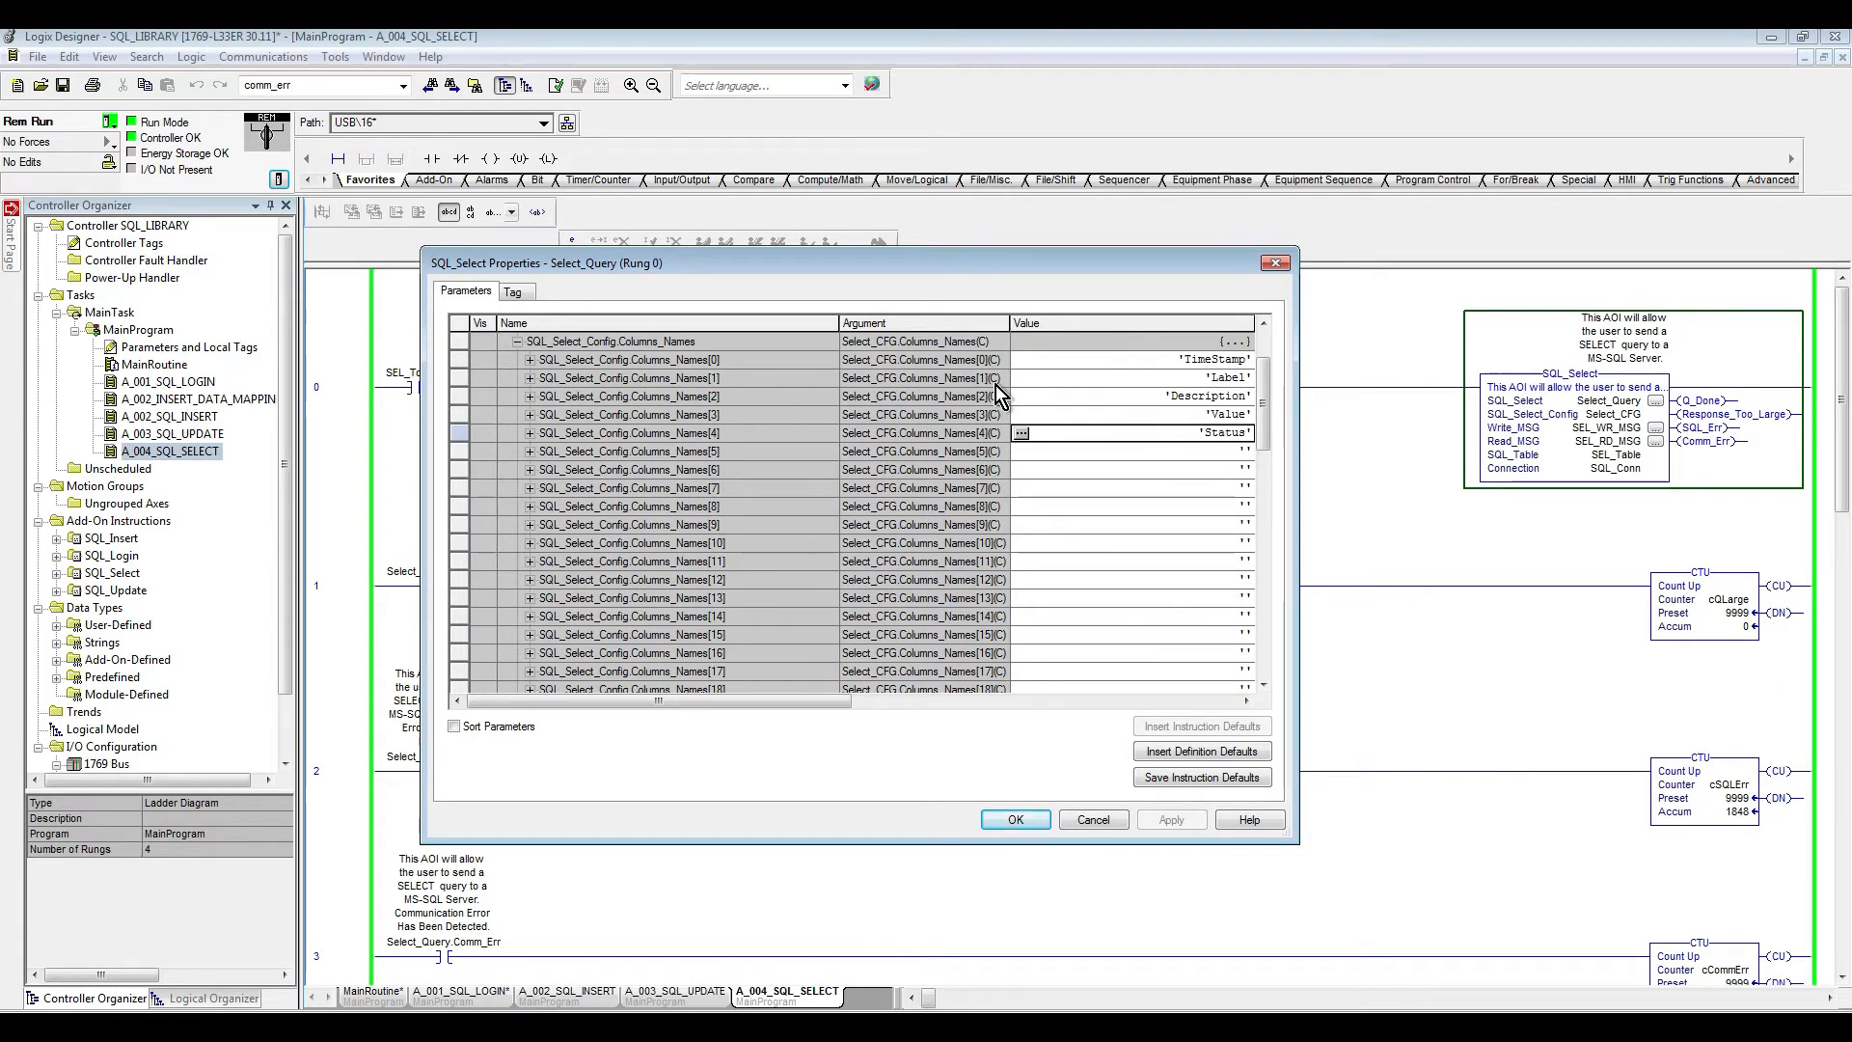
# Step: Collapse the Columns_Names array and set SQL_Select_Config.Columns_Count to 5
pyautogui.click(517, 343)
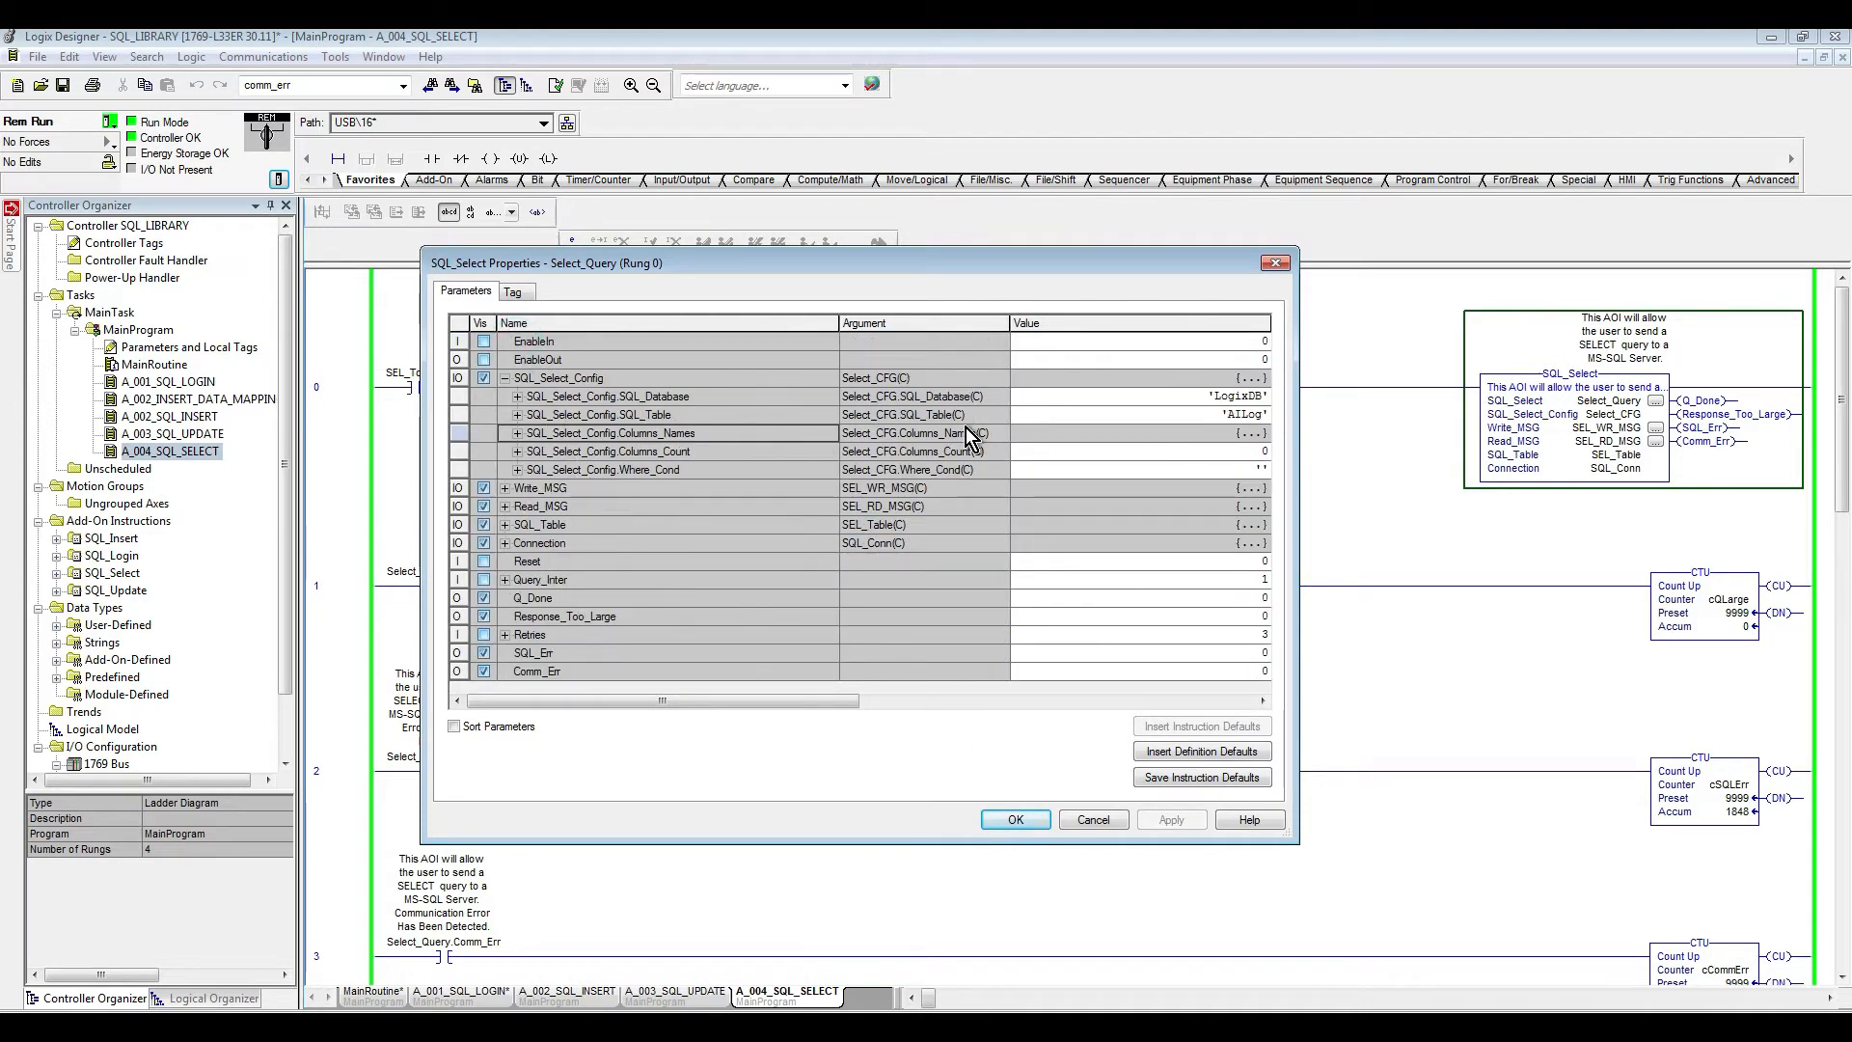
pyautogui.click(1046, 450)
pyautogui.write('5')
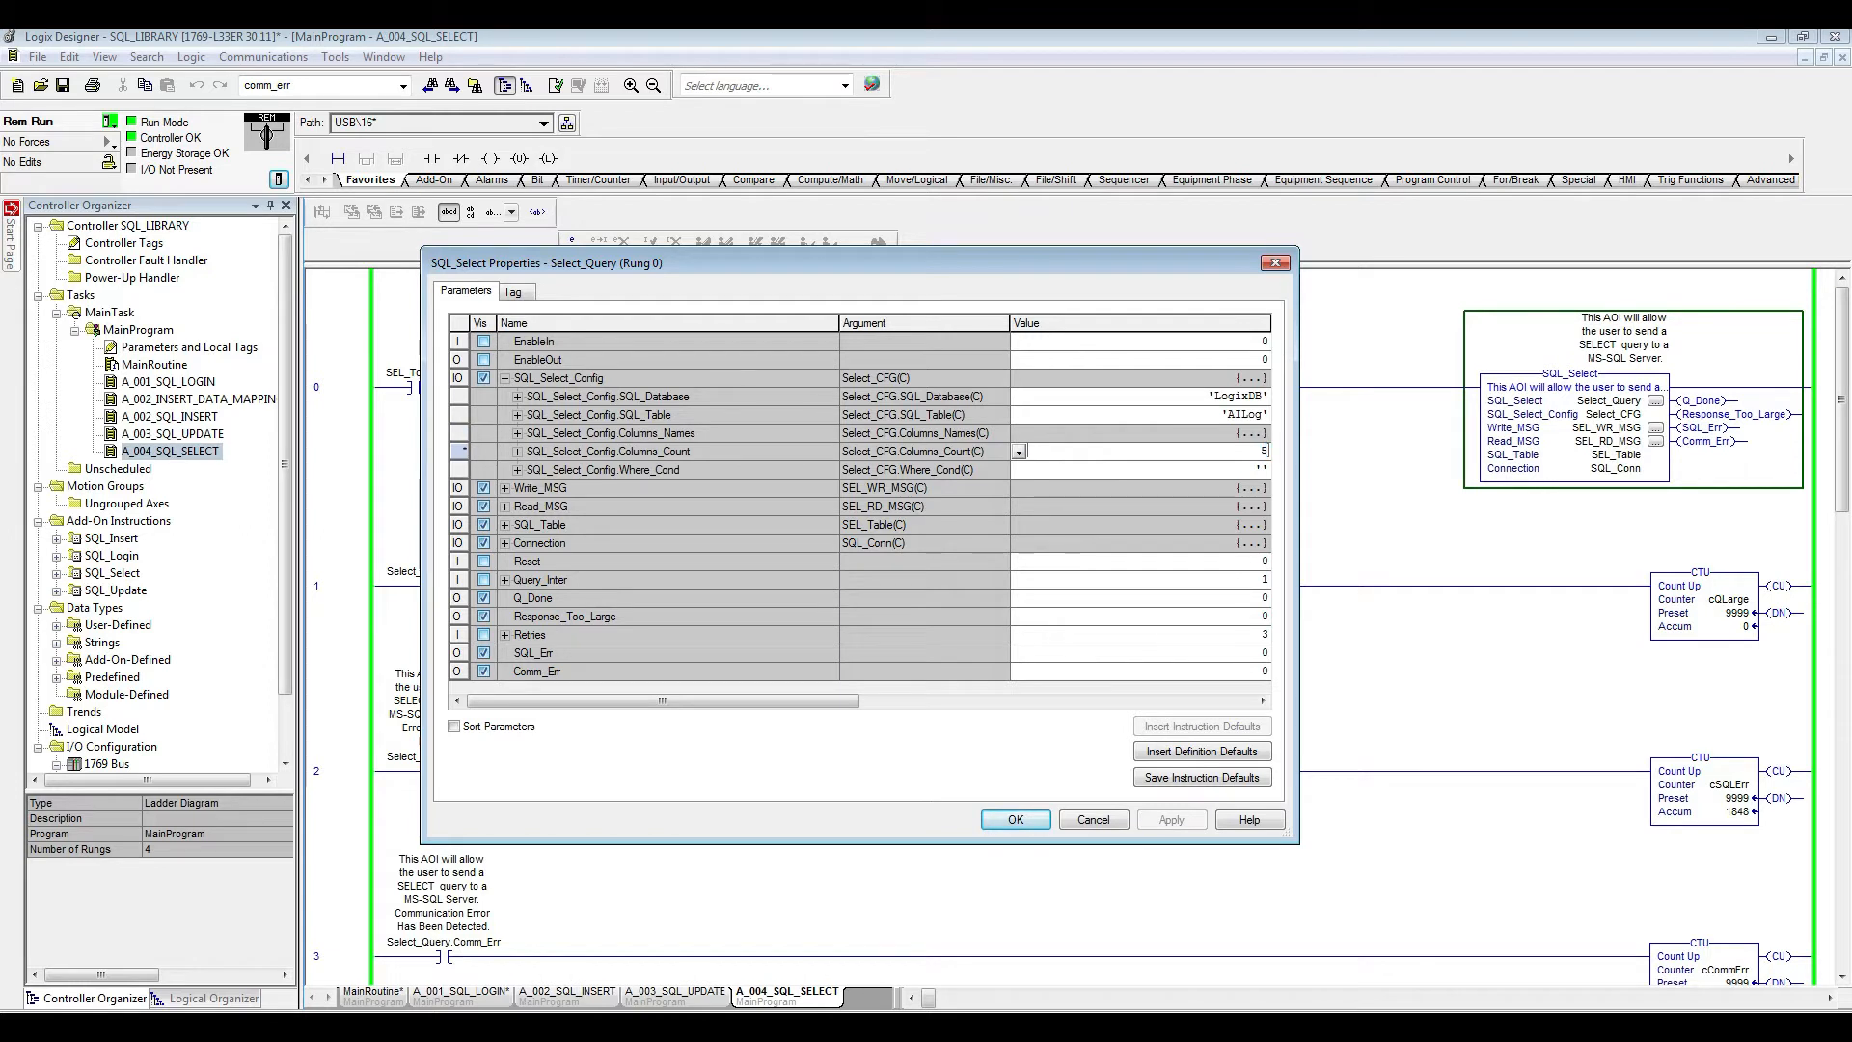
pyautogui.press('Return')
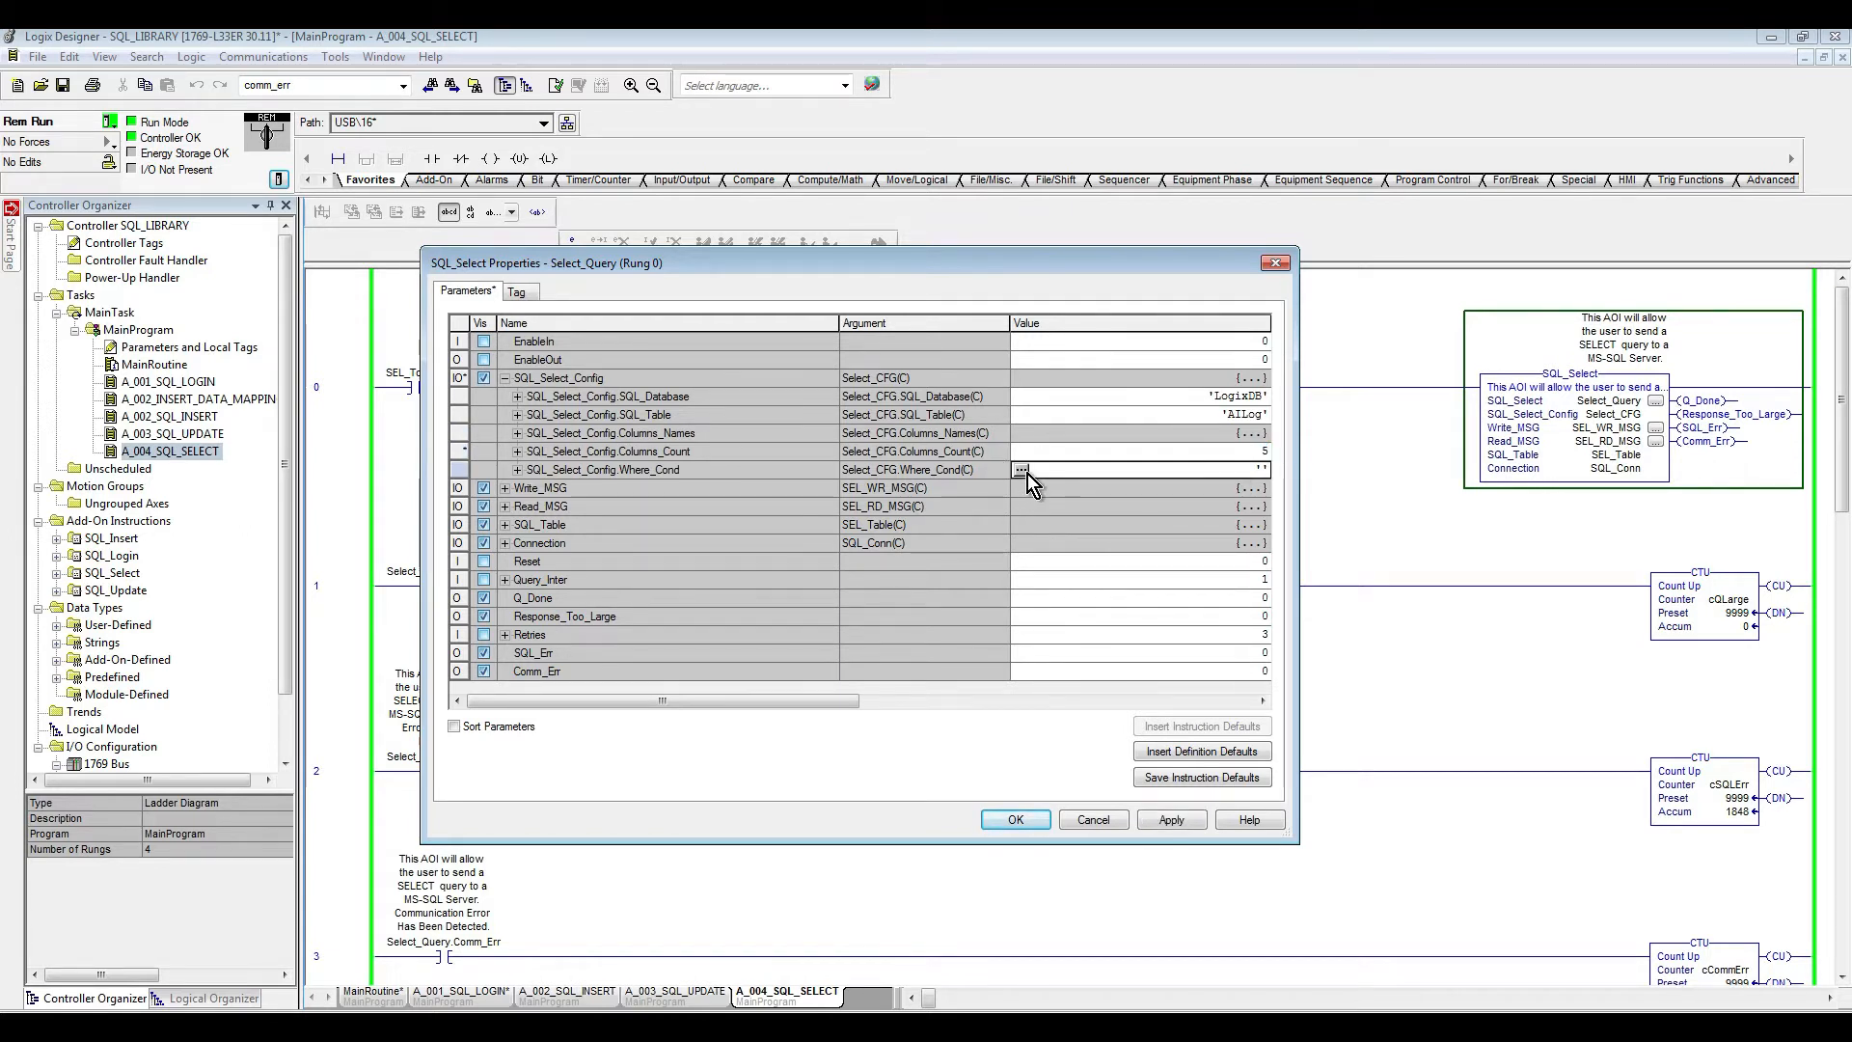
pyautogui.click(1021, 470)
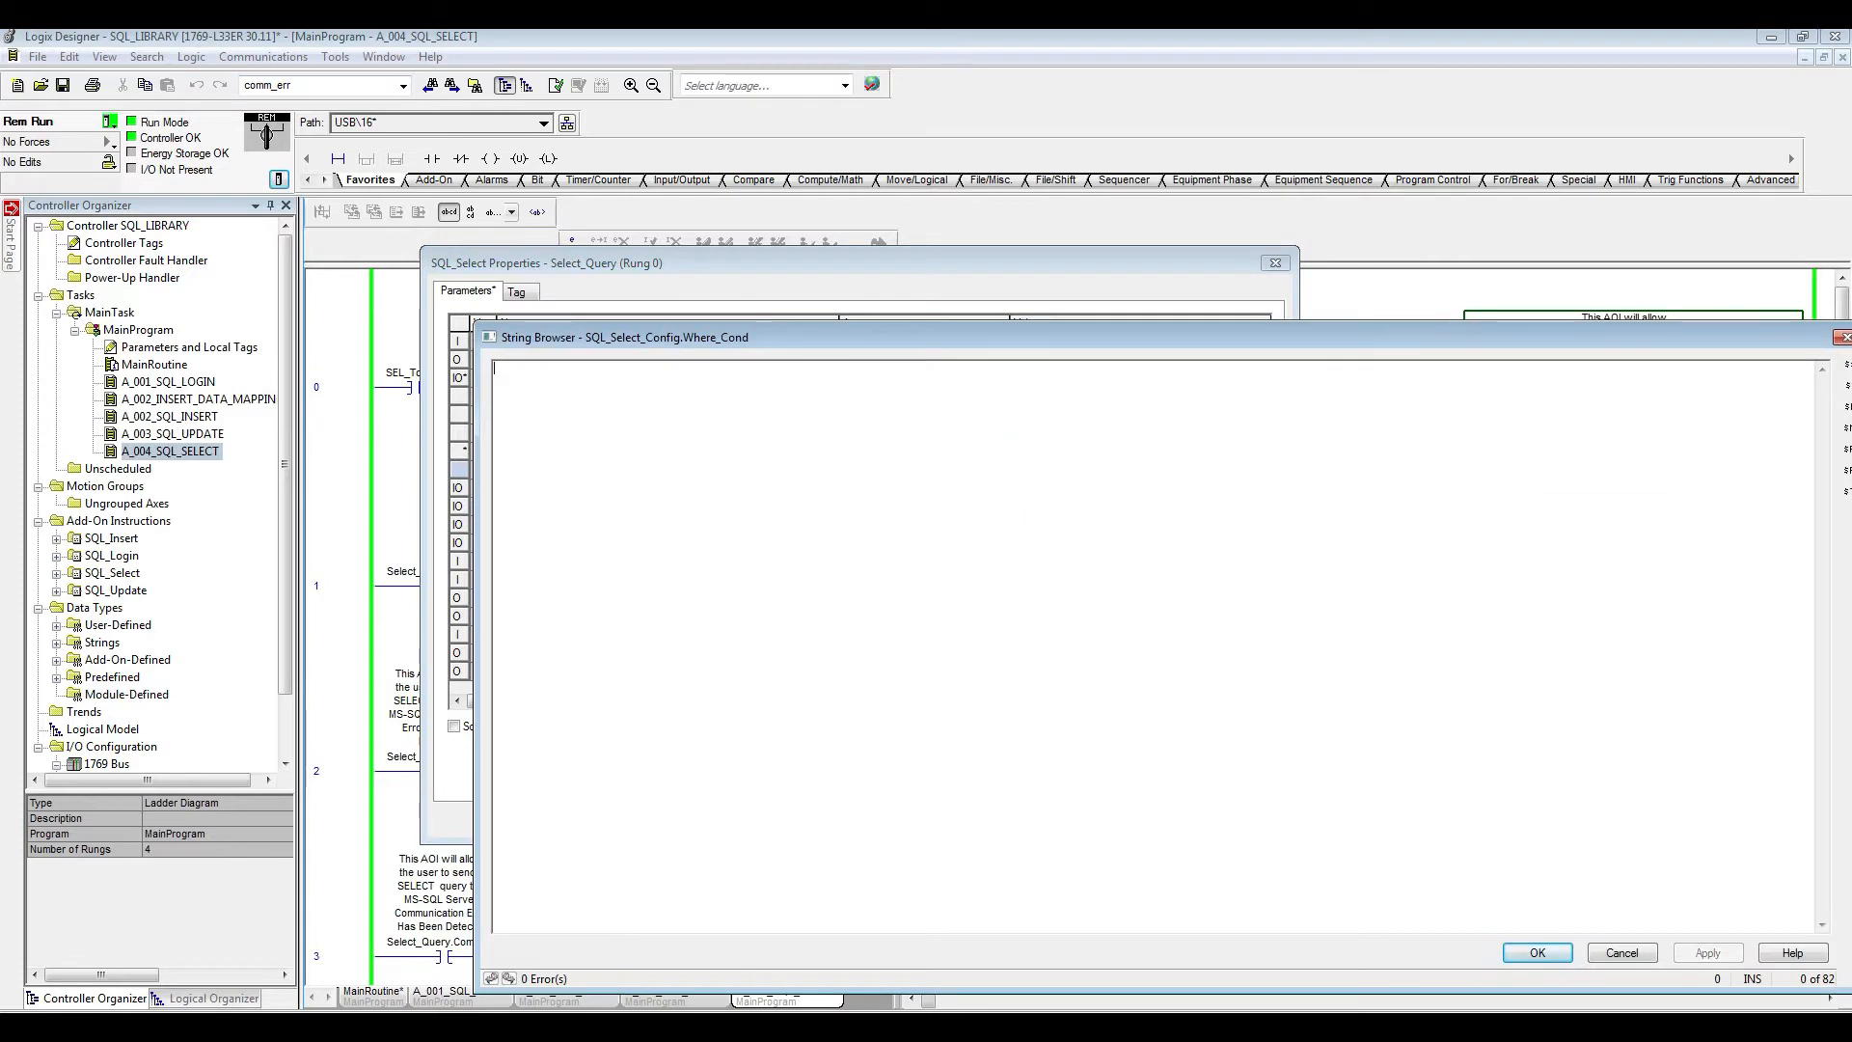
pyautogui.press('BackSpace')
pyautogui.click(619, 408)
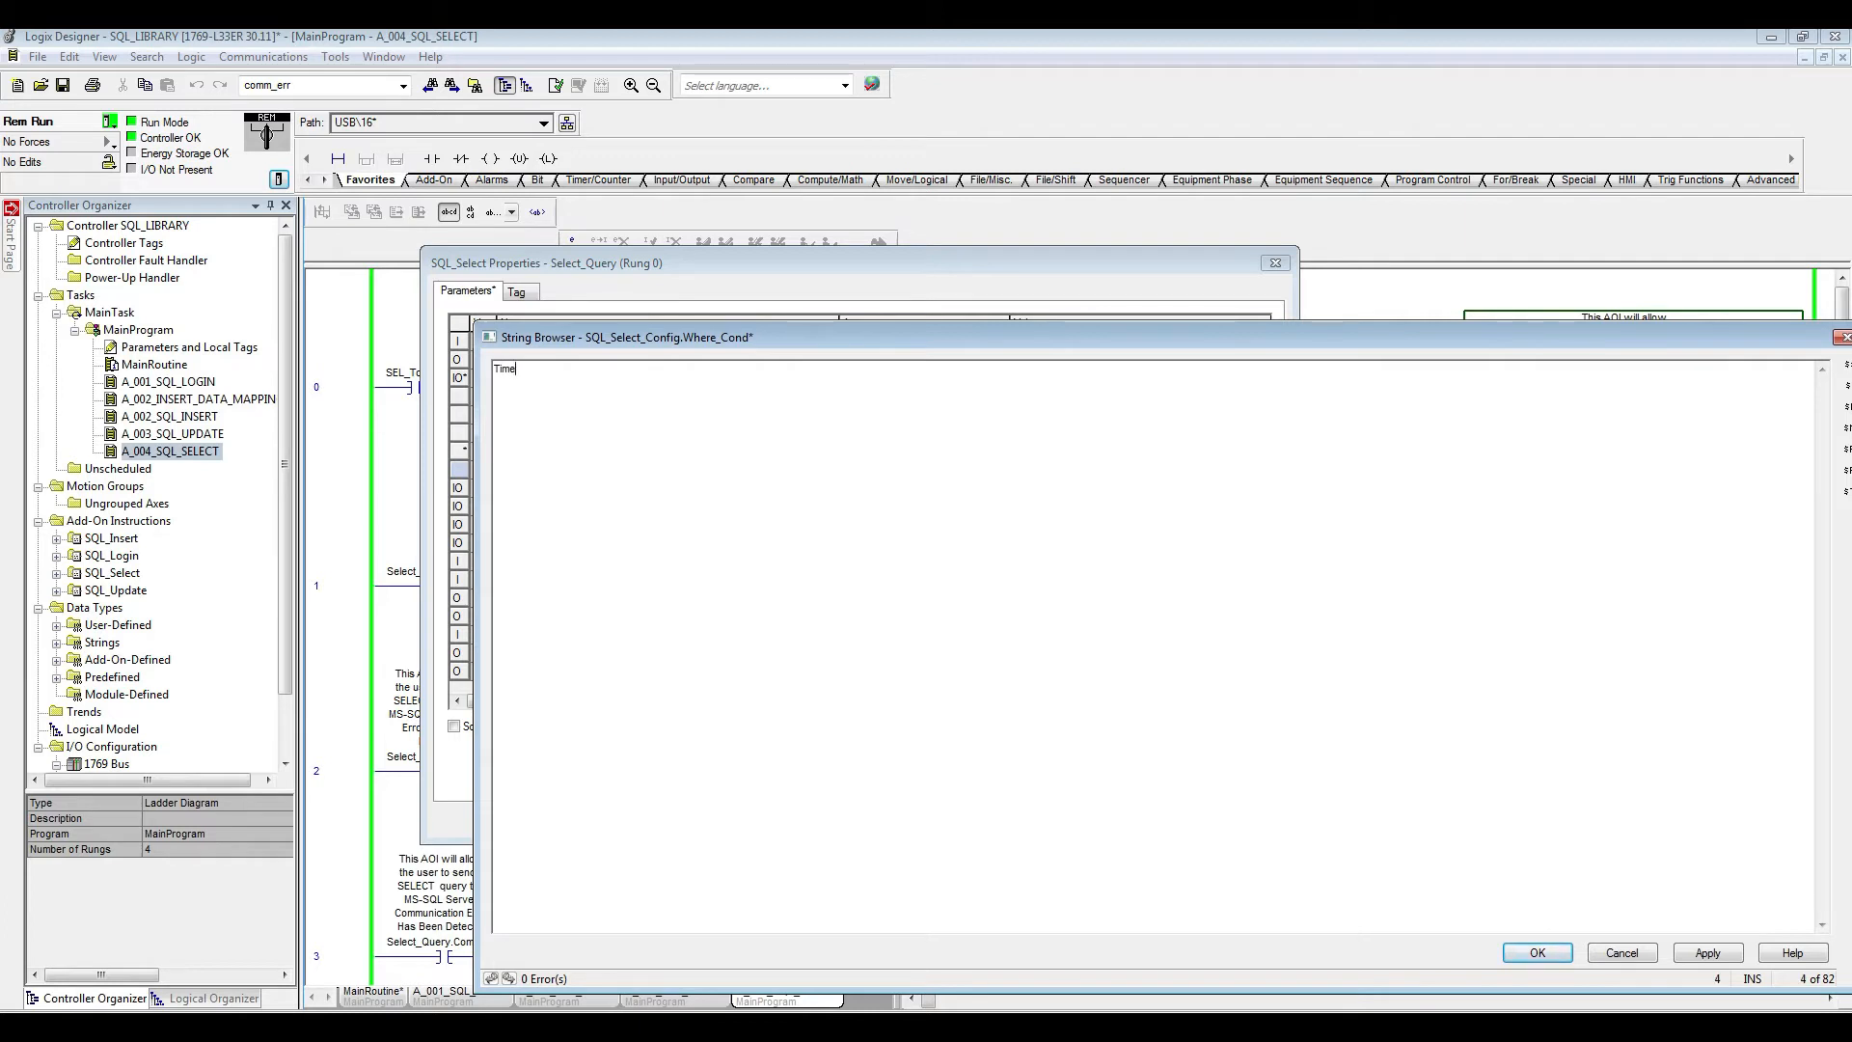
pyautogui.write('TimeStamp >')
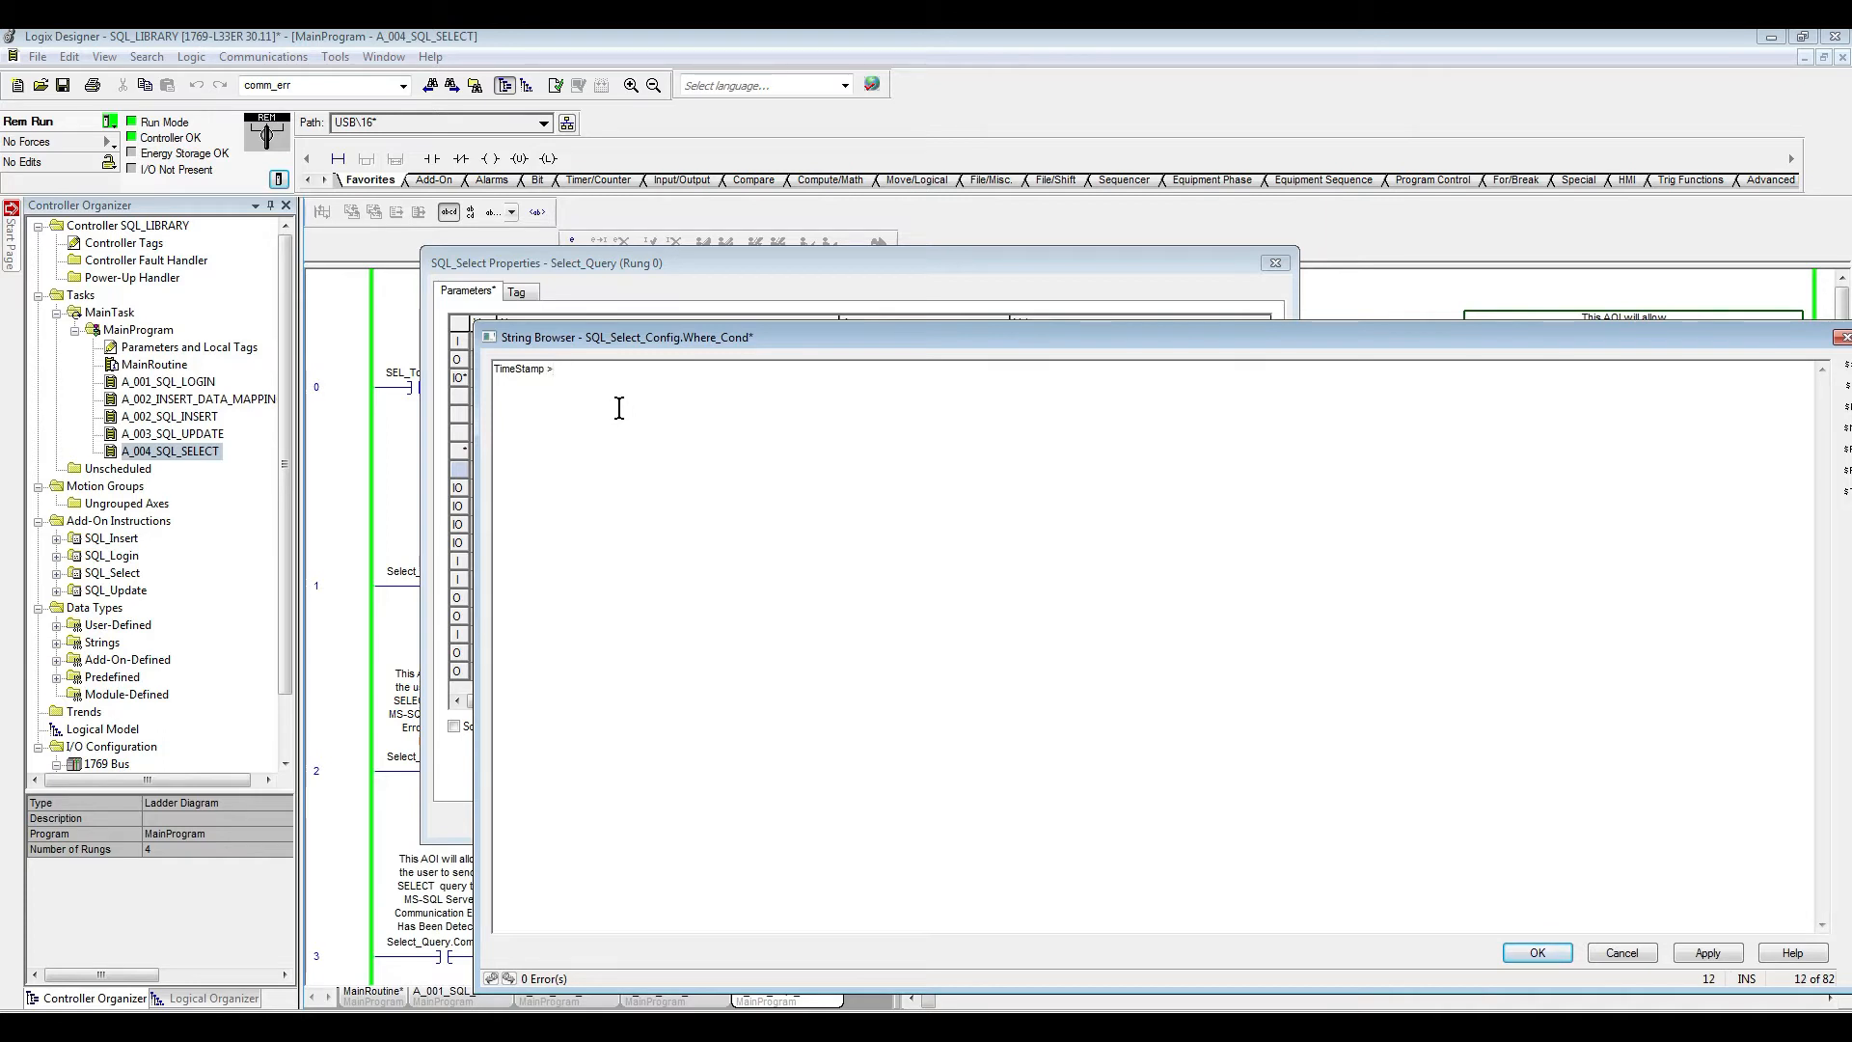
pyautogui.write(" $'2020-06-25 09:38:2")
pyautogui.write('020-06-25 09:38:20')
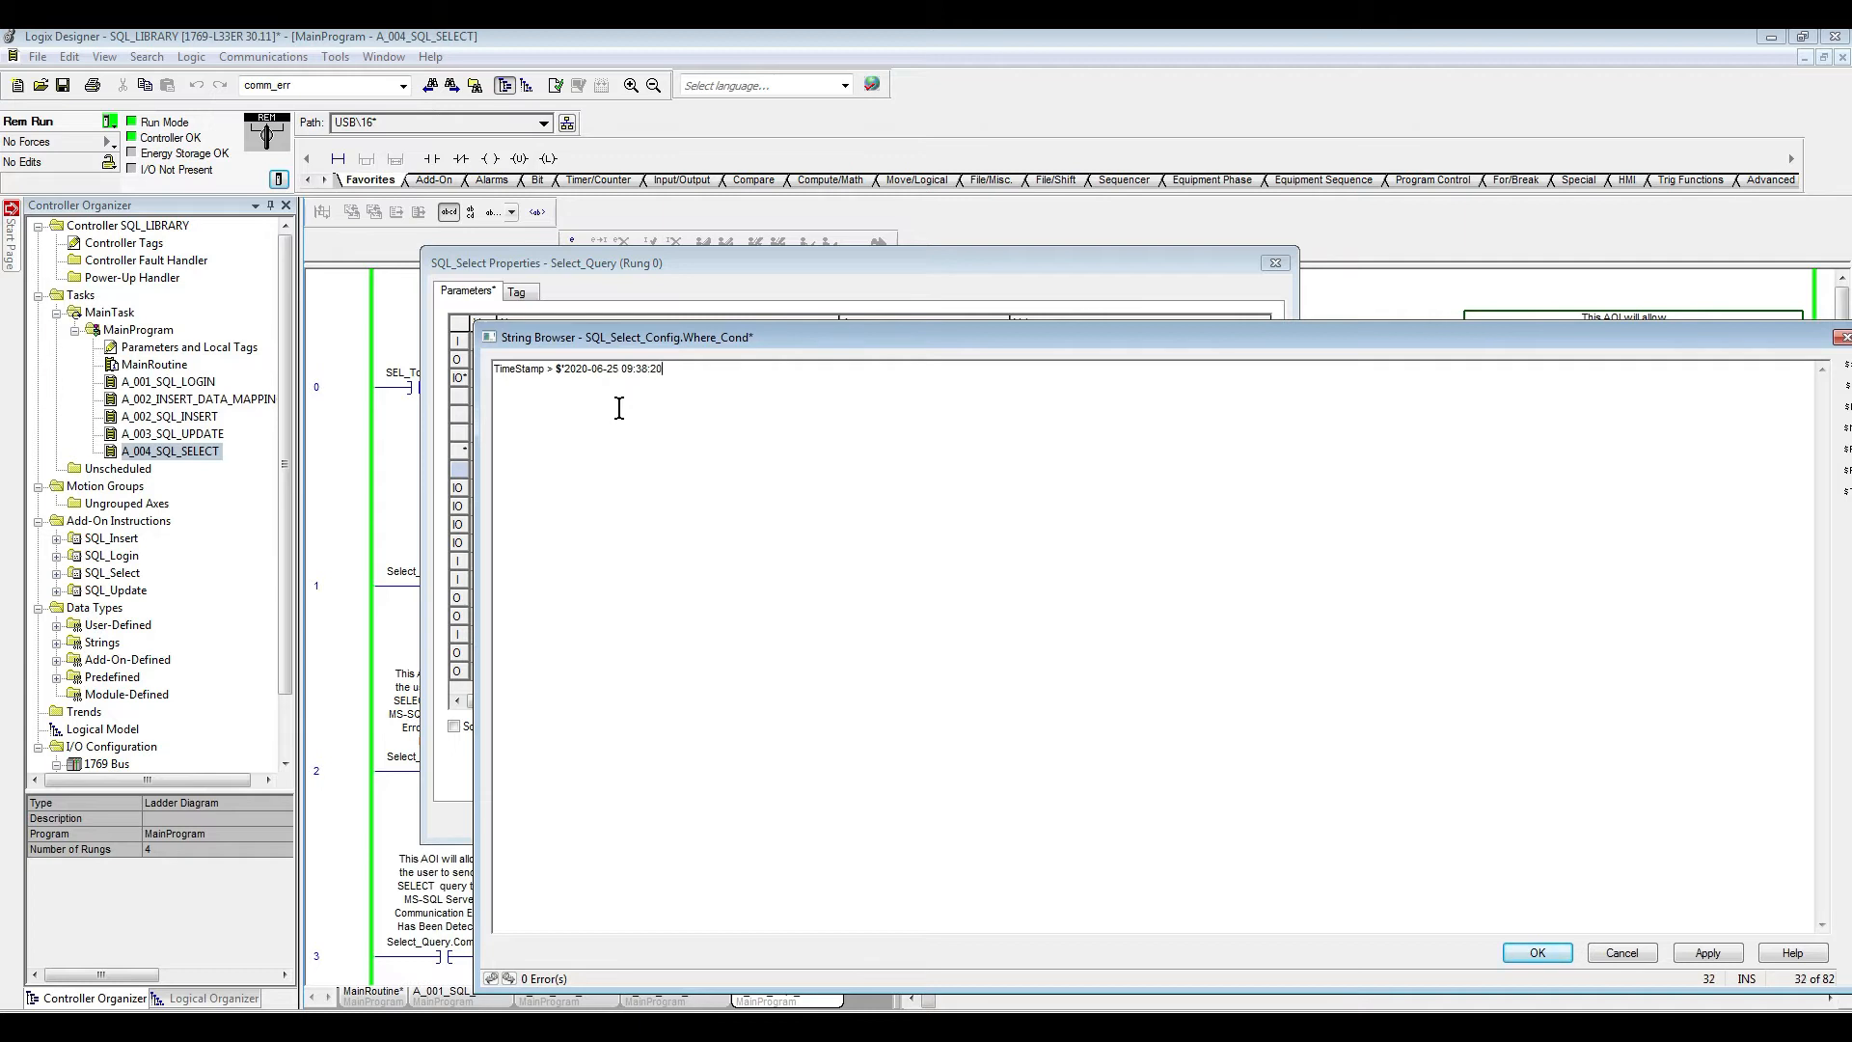
pyautogui.write('$')
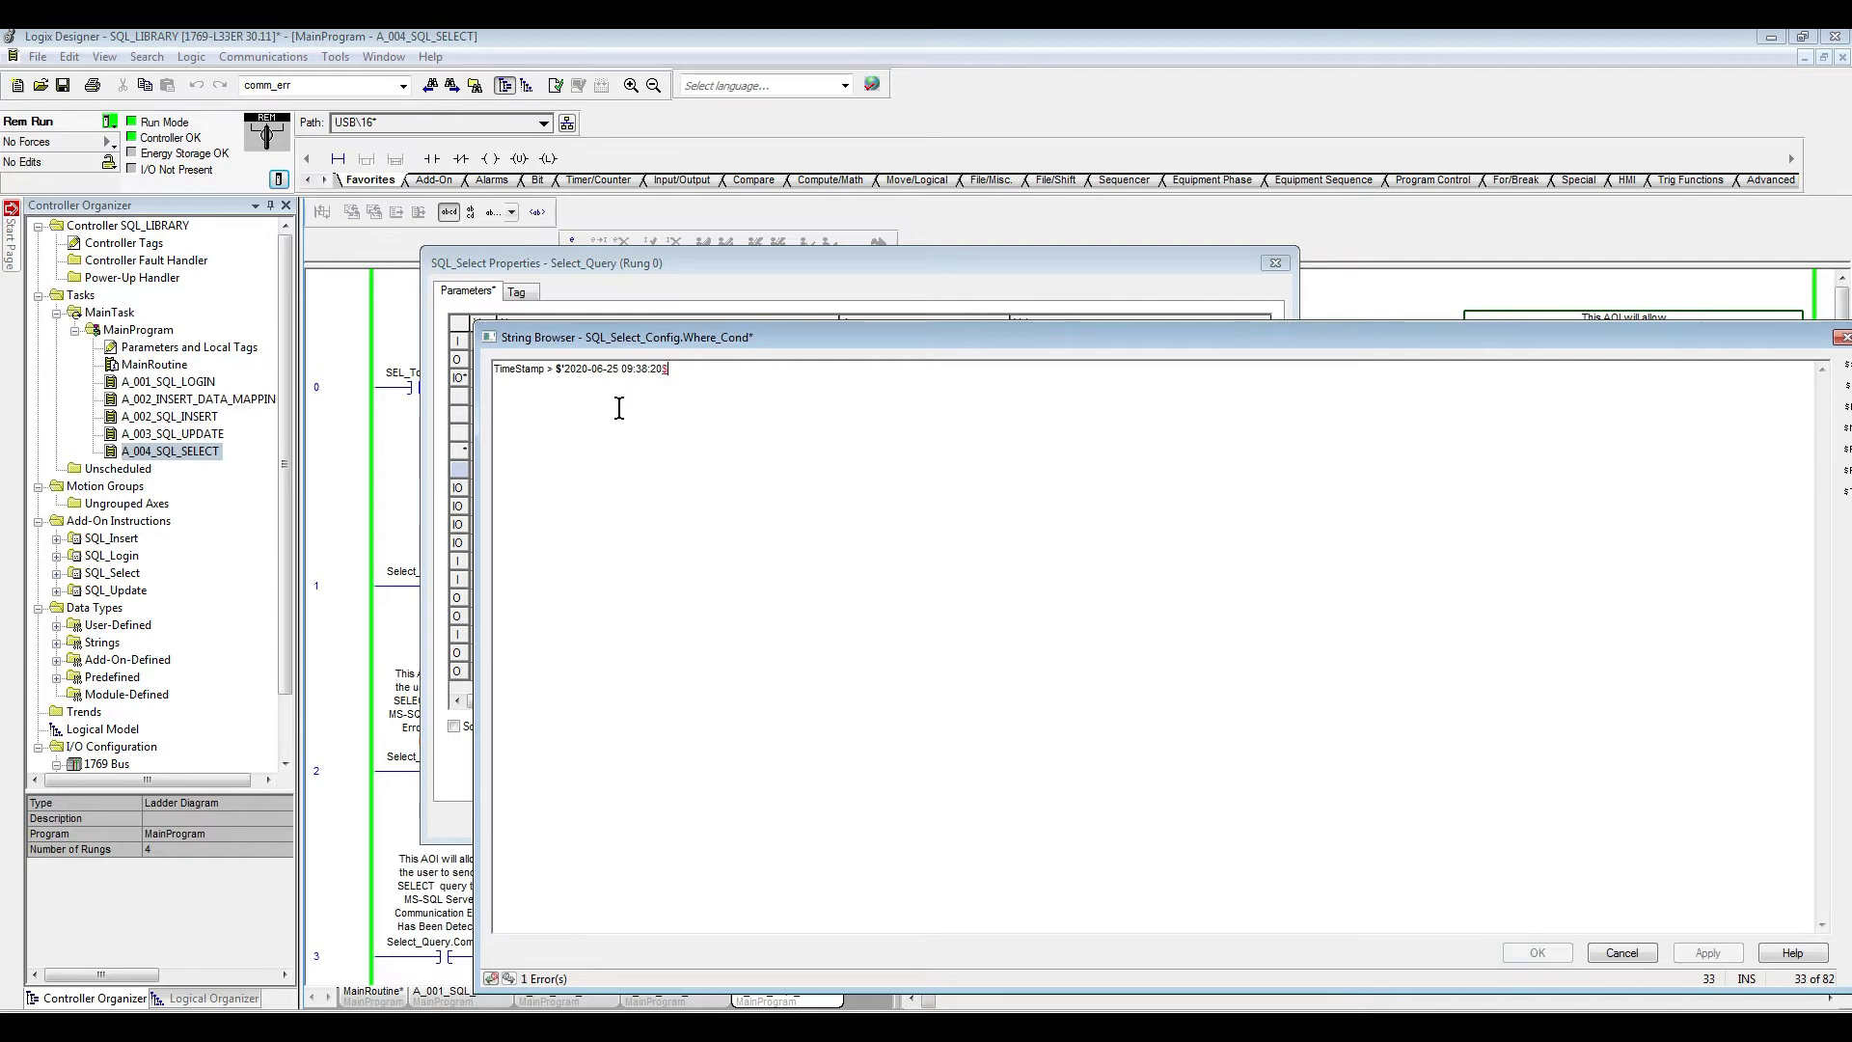
pyautogui.write("'")
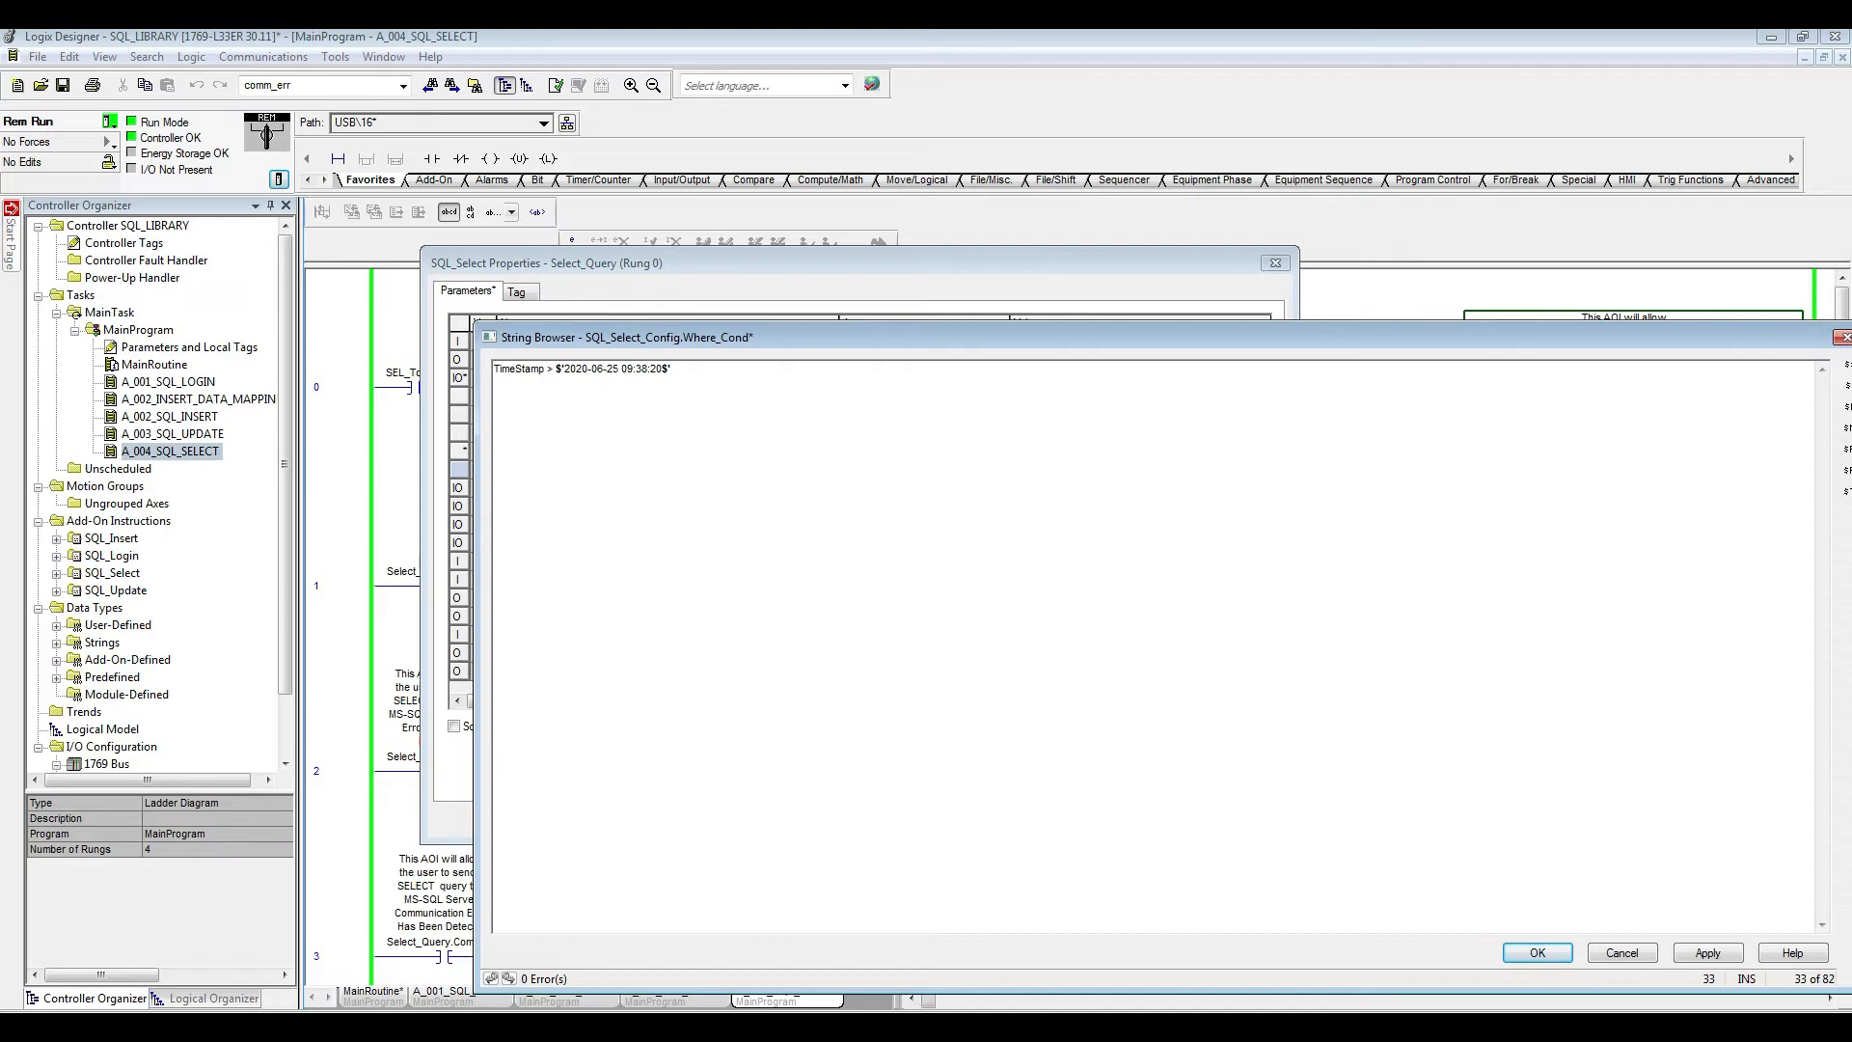
pyautogui.click(1699, 957)
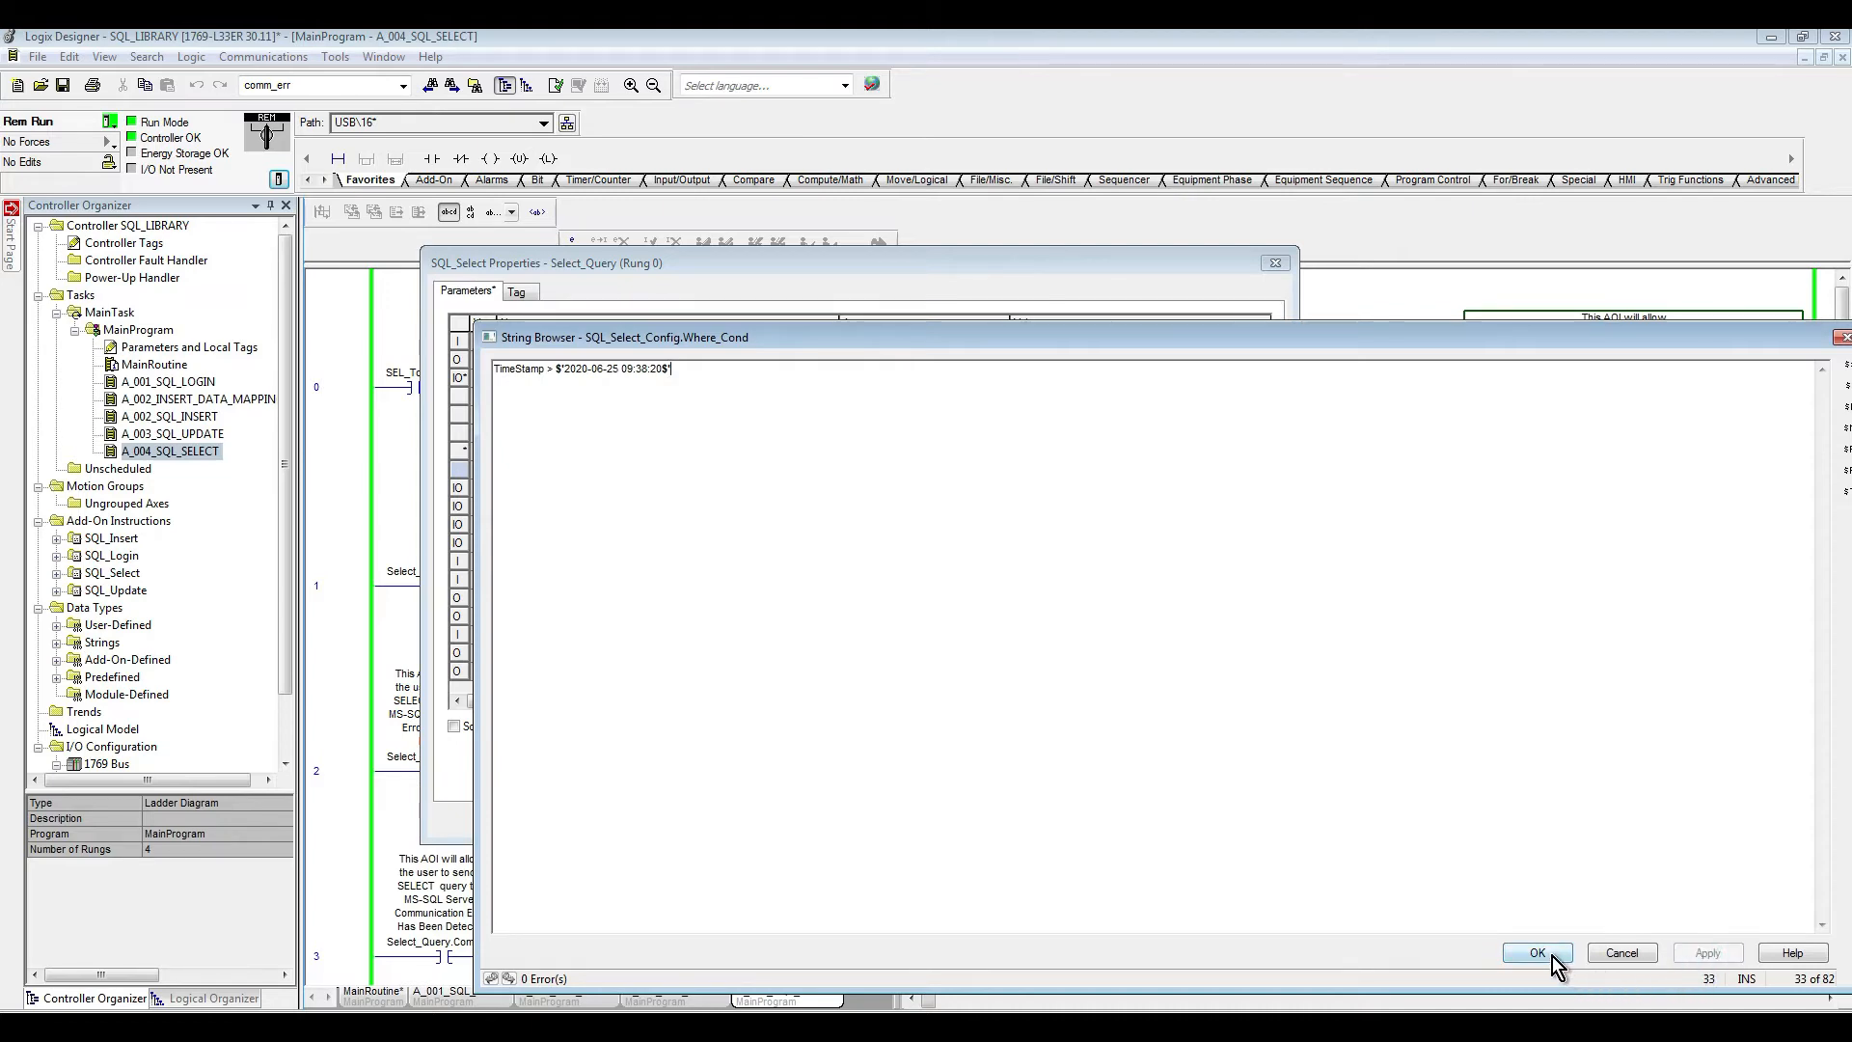
pyautogui.click(1537, 954)
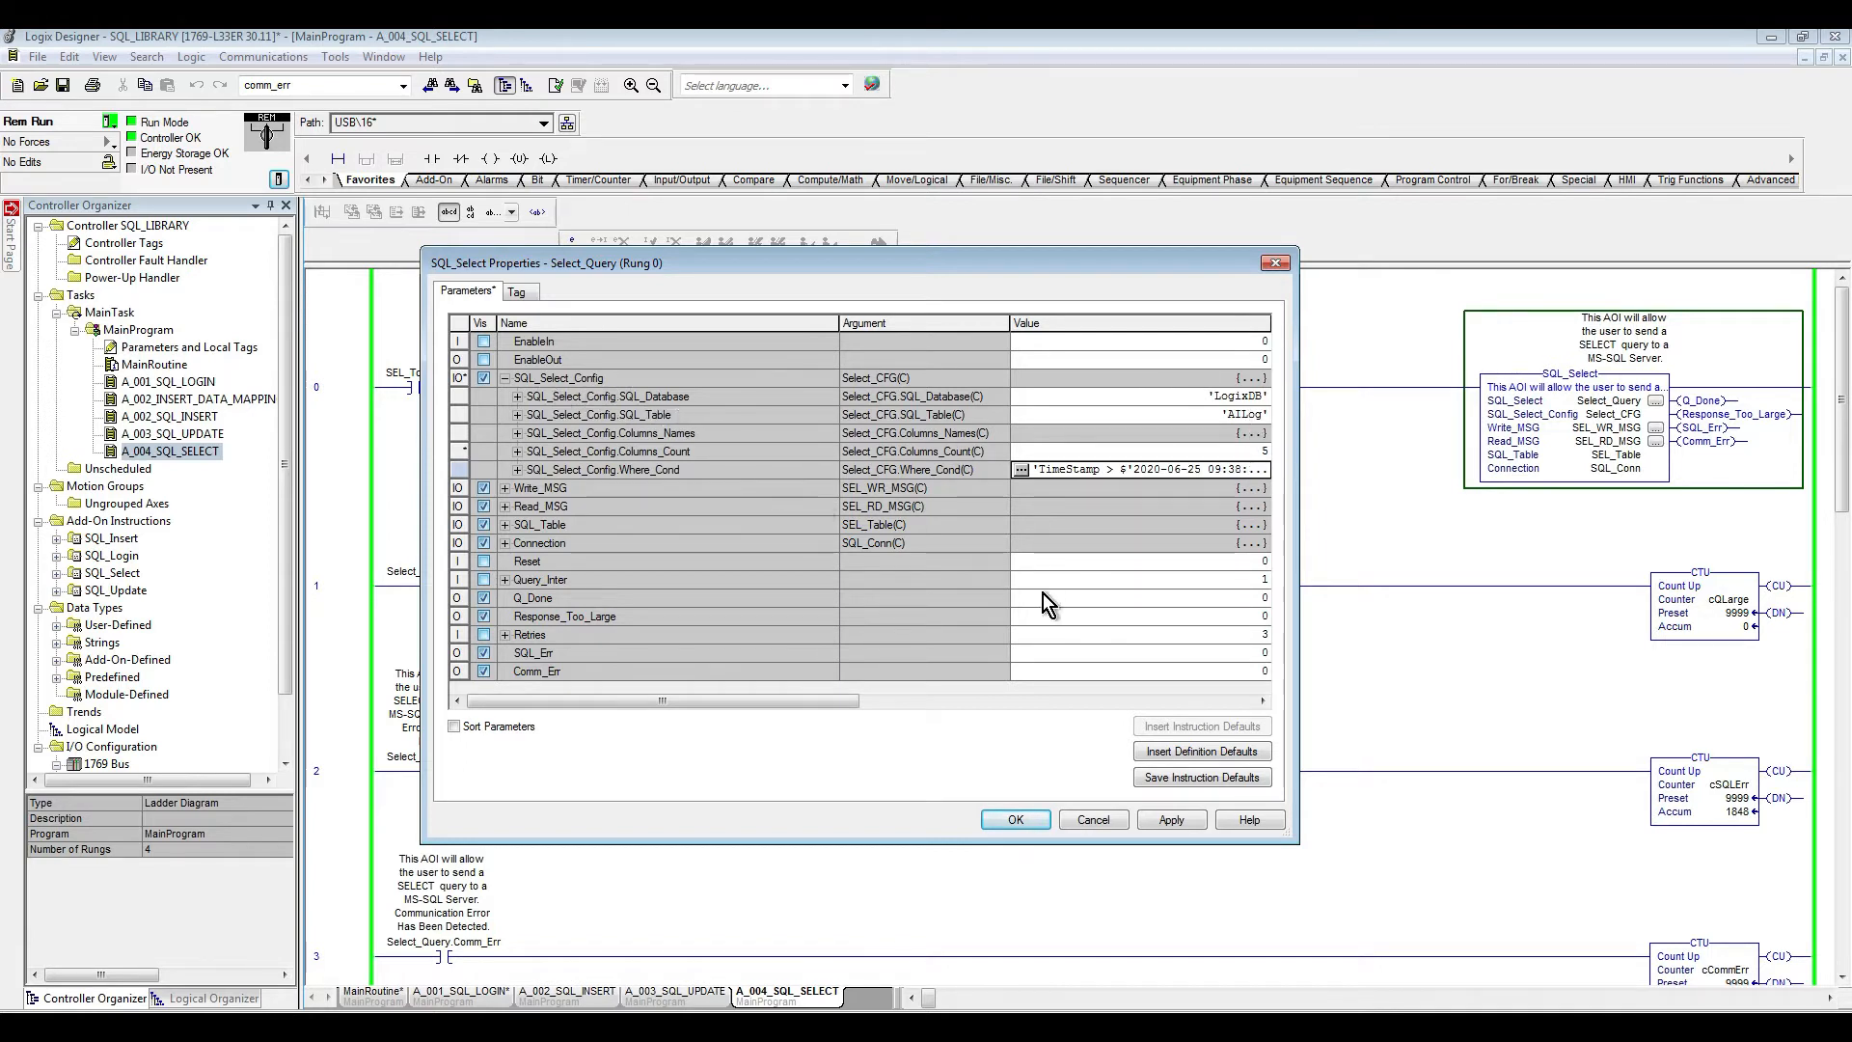
# Step: Apply the Select_Query parameter changes, expand SQL_Select_Config to review its values, and close the properties
pyautogui.click(1183, 822)
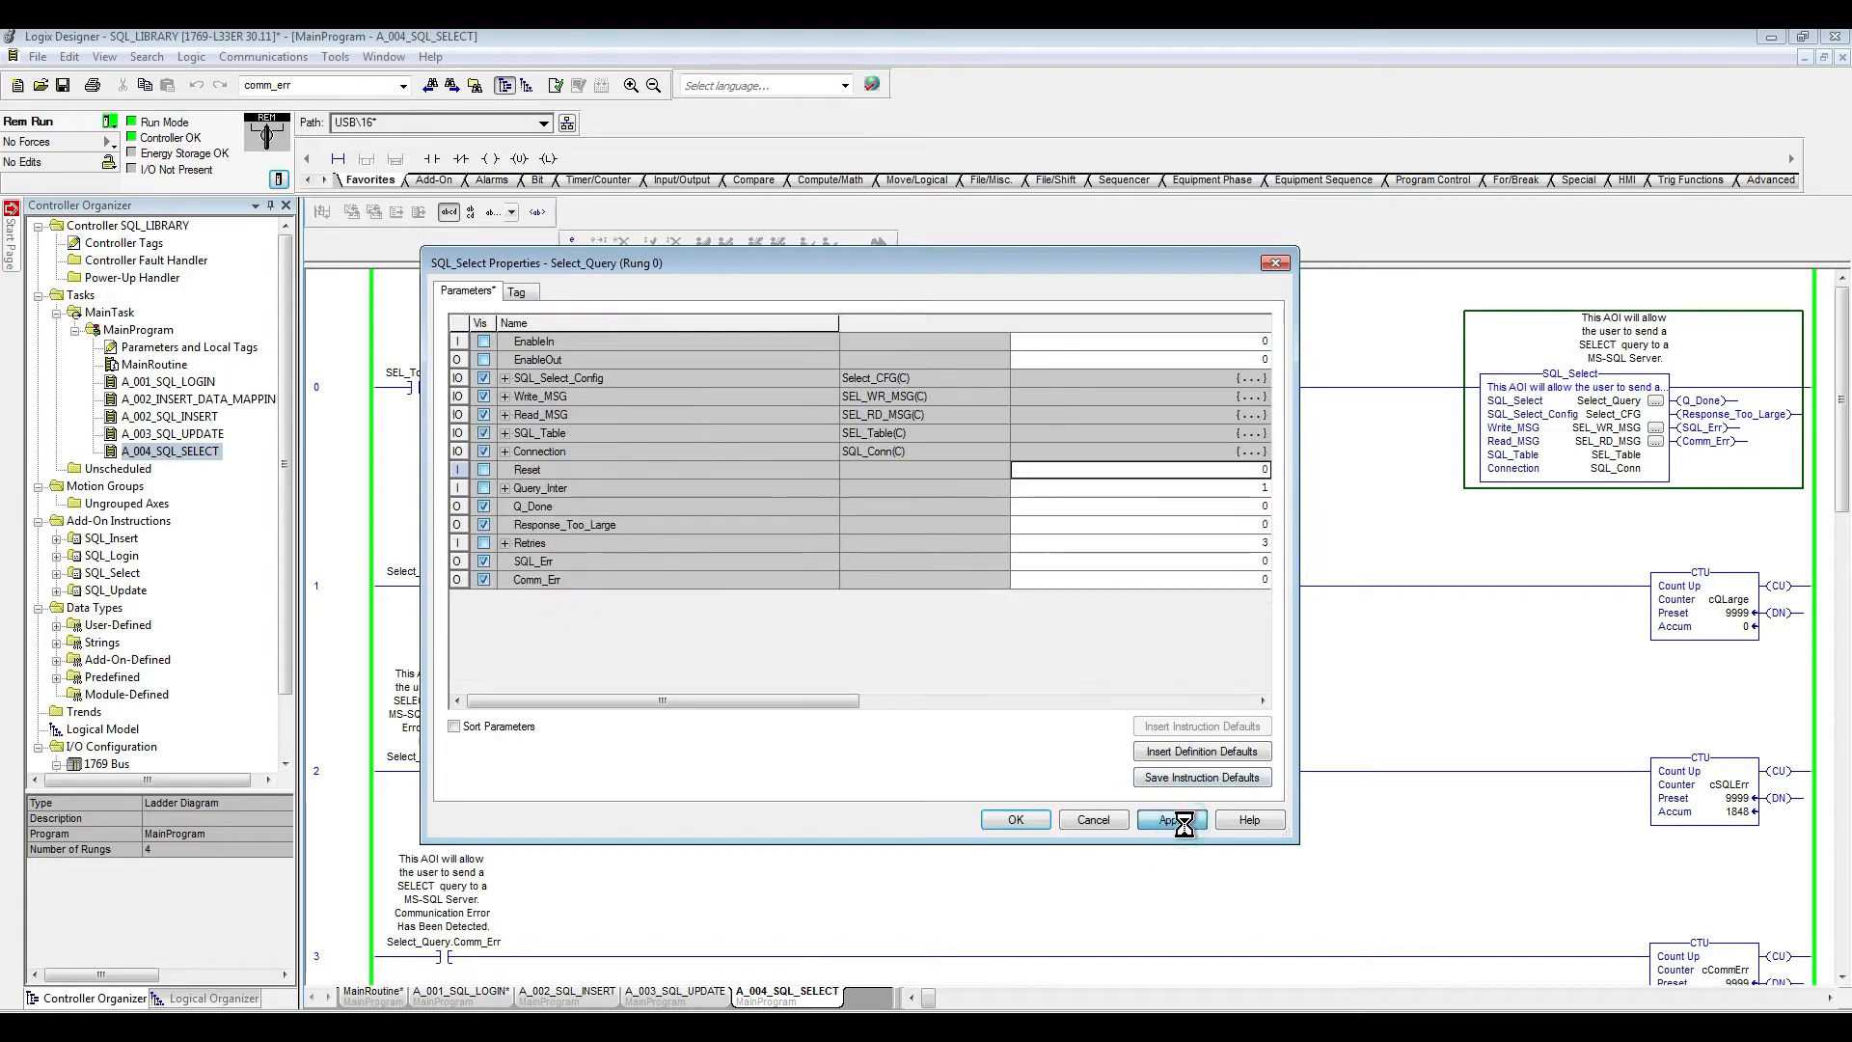
pyautogui.click(505, 378)
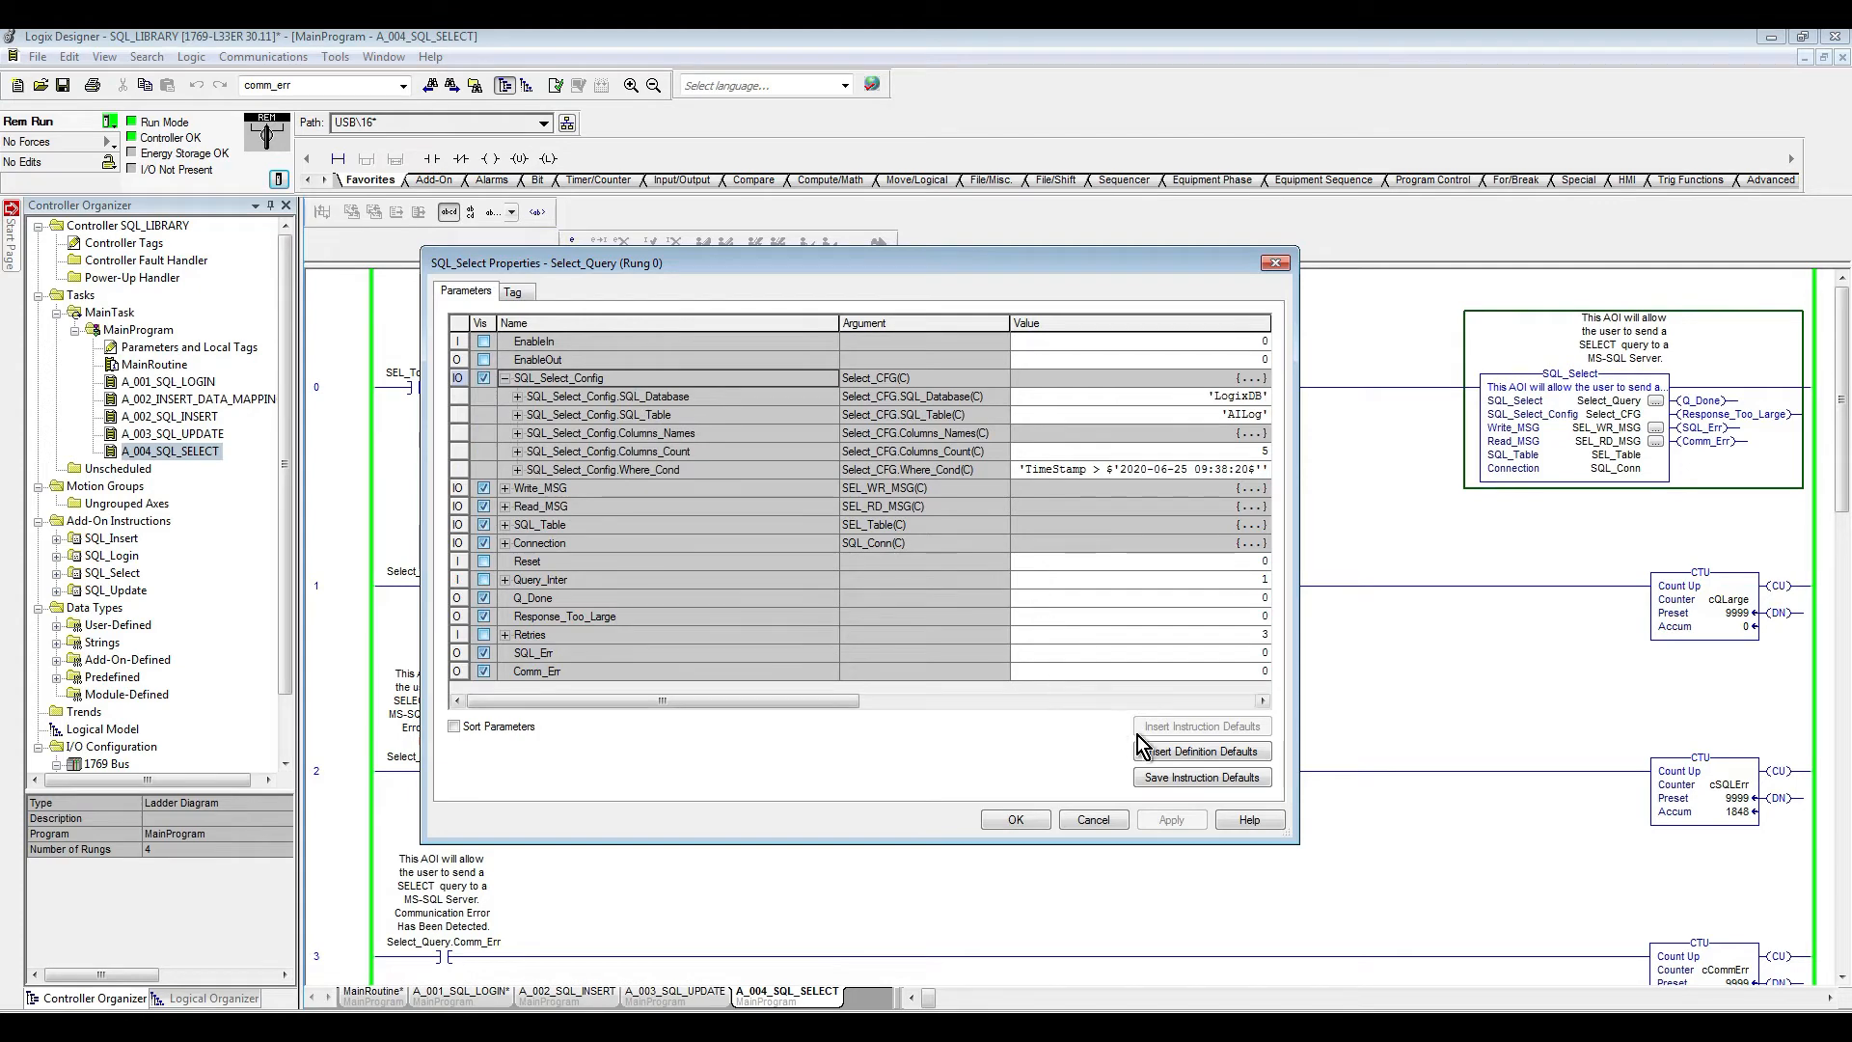
pyautogui.click(1012, 823)
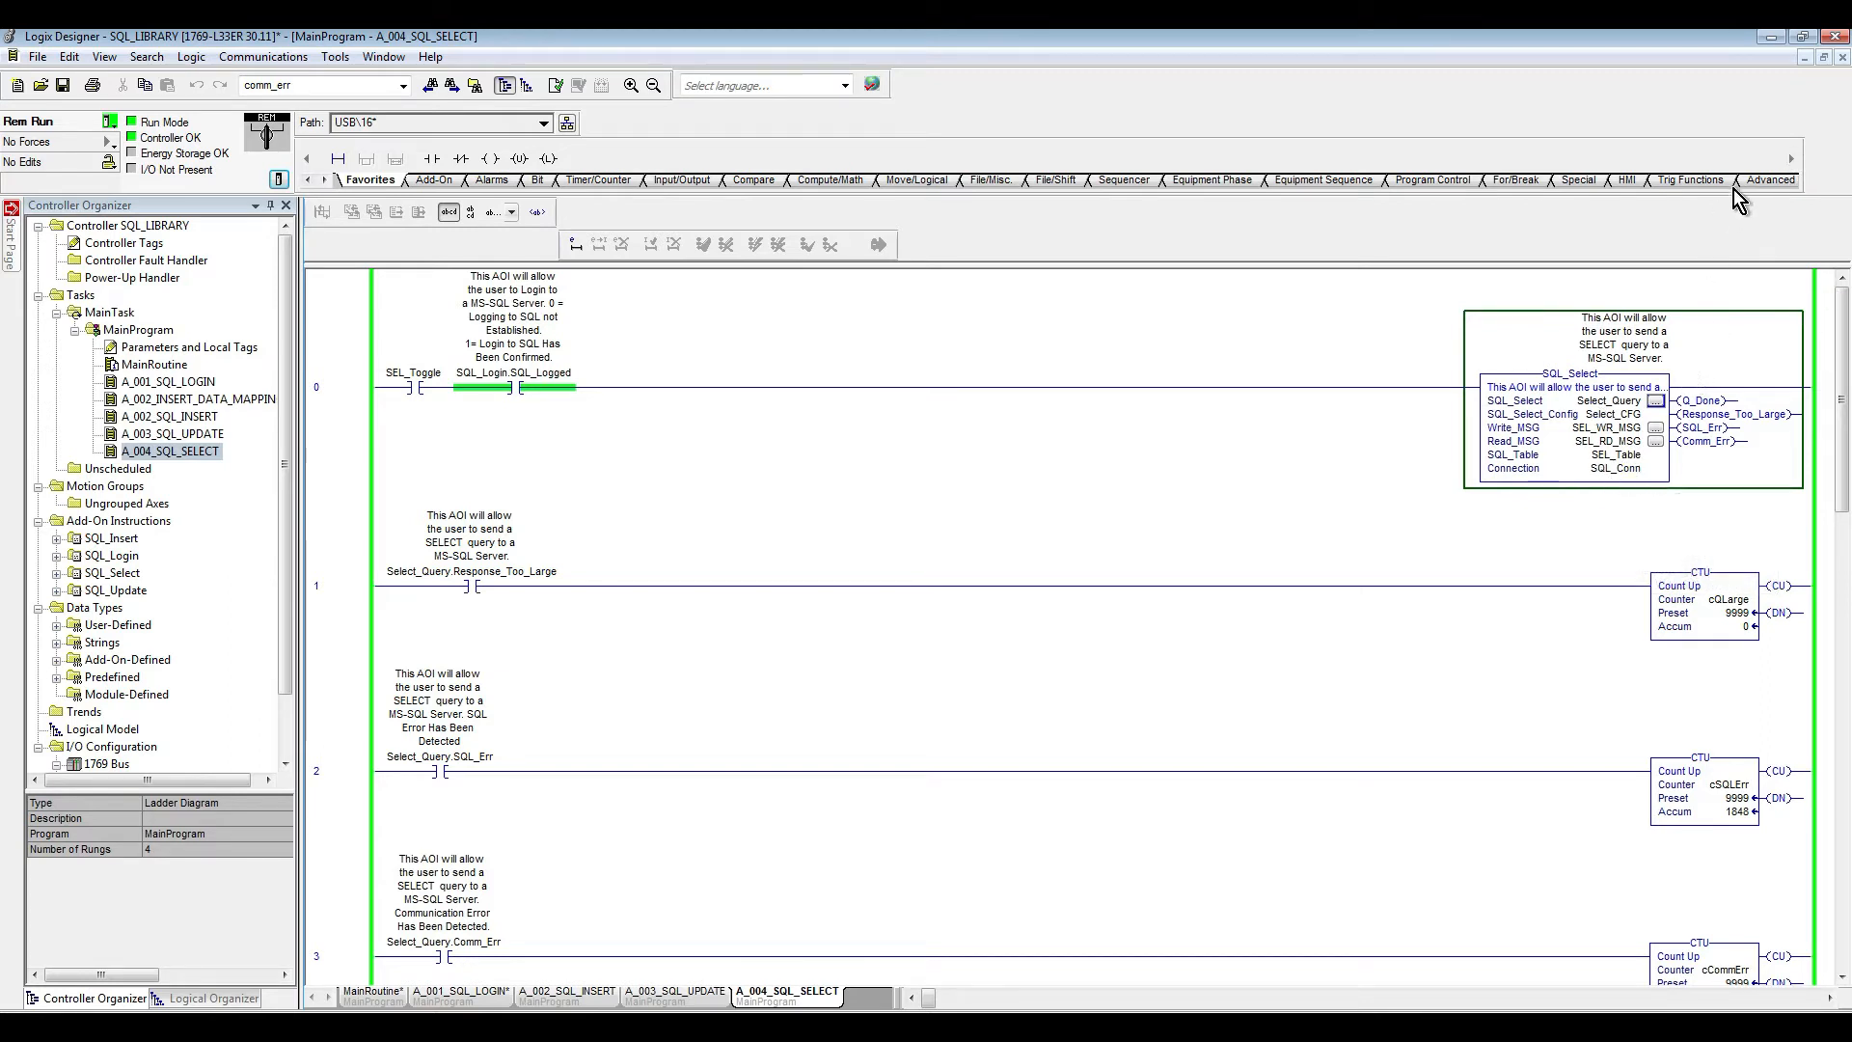
# Step: Dock Logix Designer on one half of the screen beside Wireshark and restart the Wireshark capture without saving the captured packets
pyautogui.click(1803, 38)
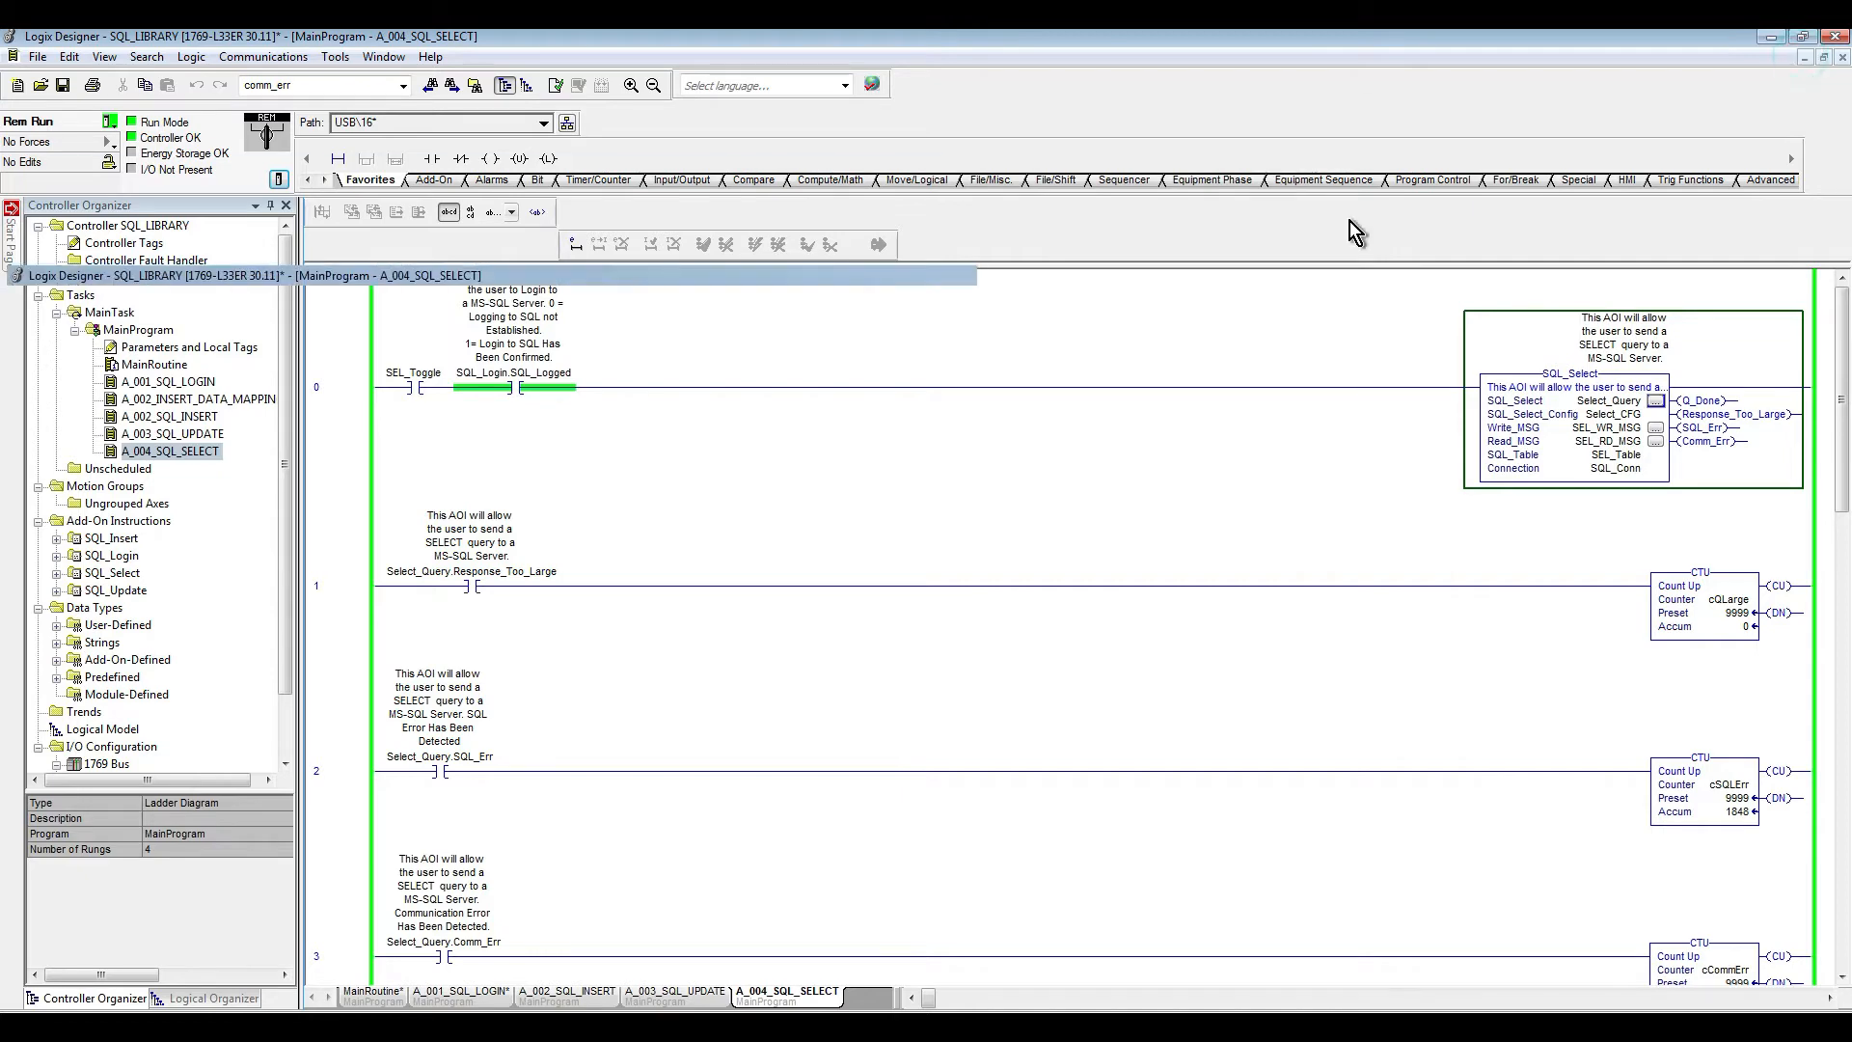
pyautogui.moveTo(738, 291); pyautogui.dragTo(18, 389)
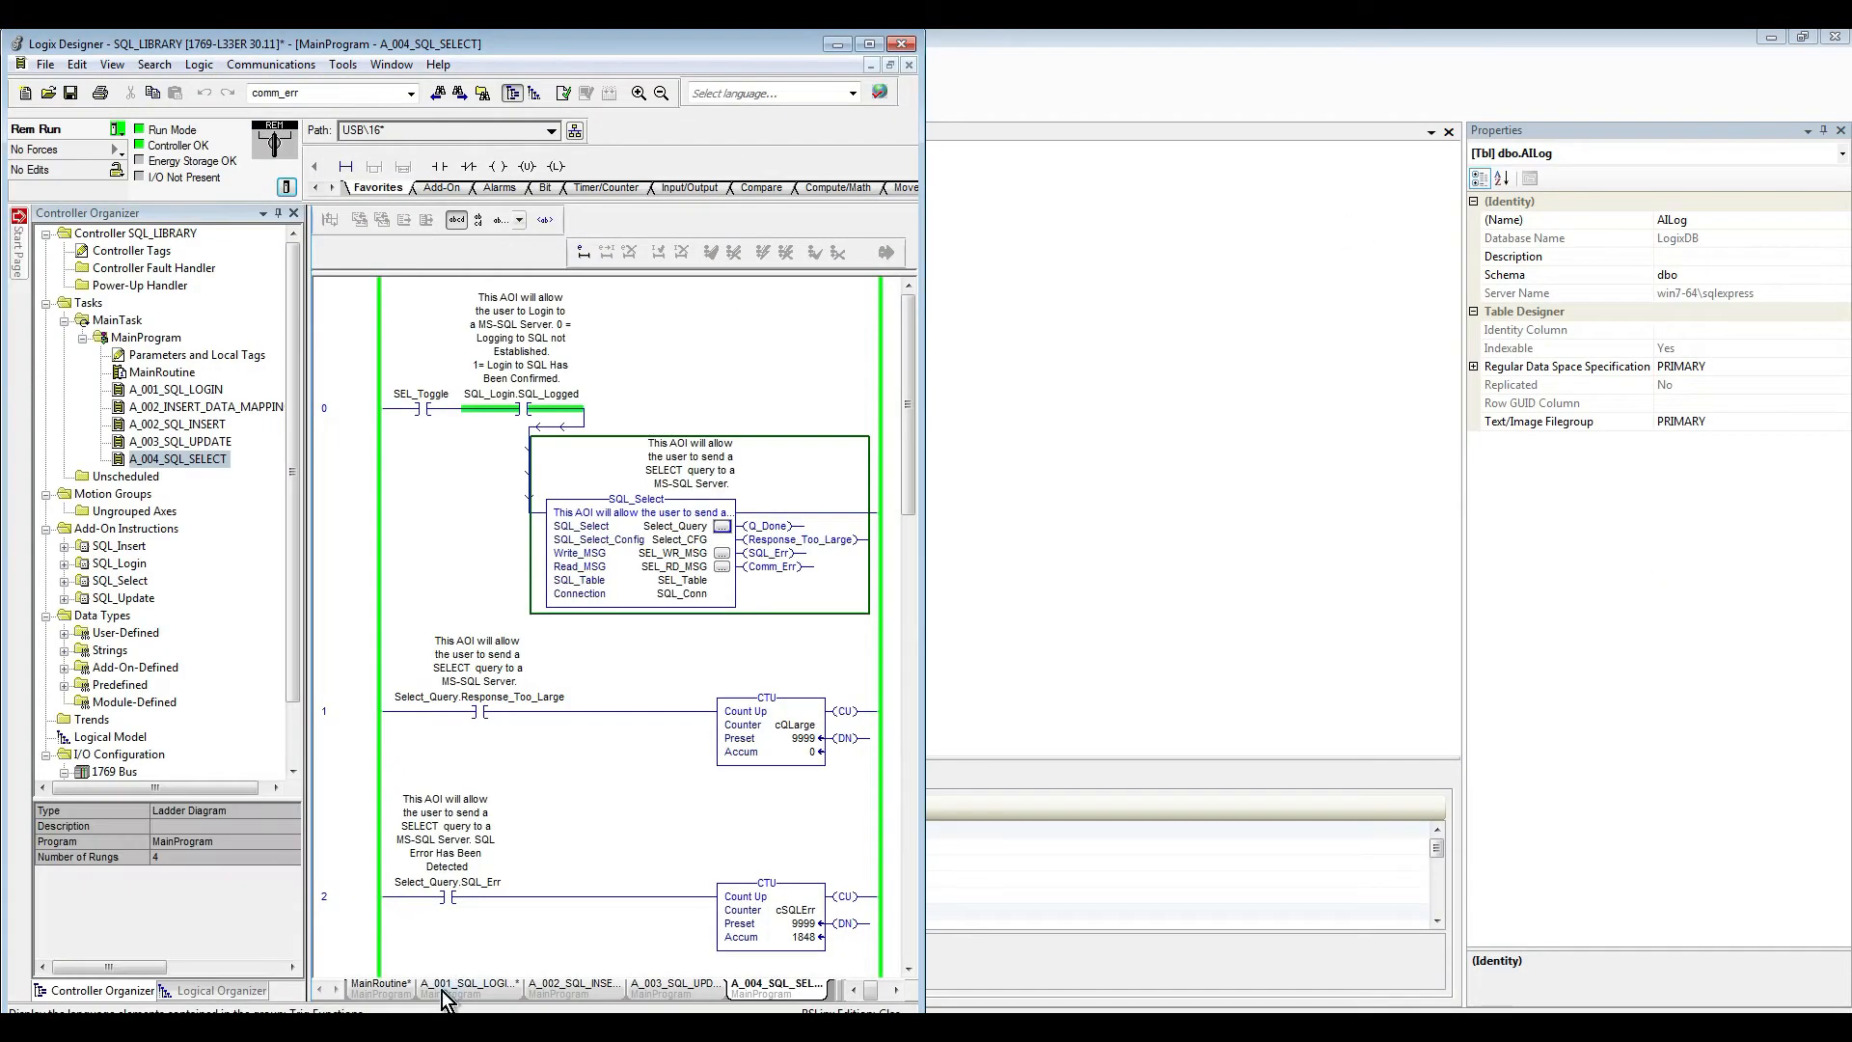
pyautogui.click(446, 1024)
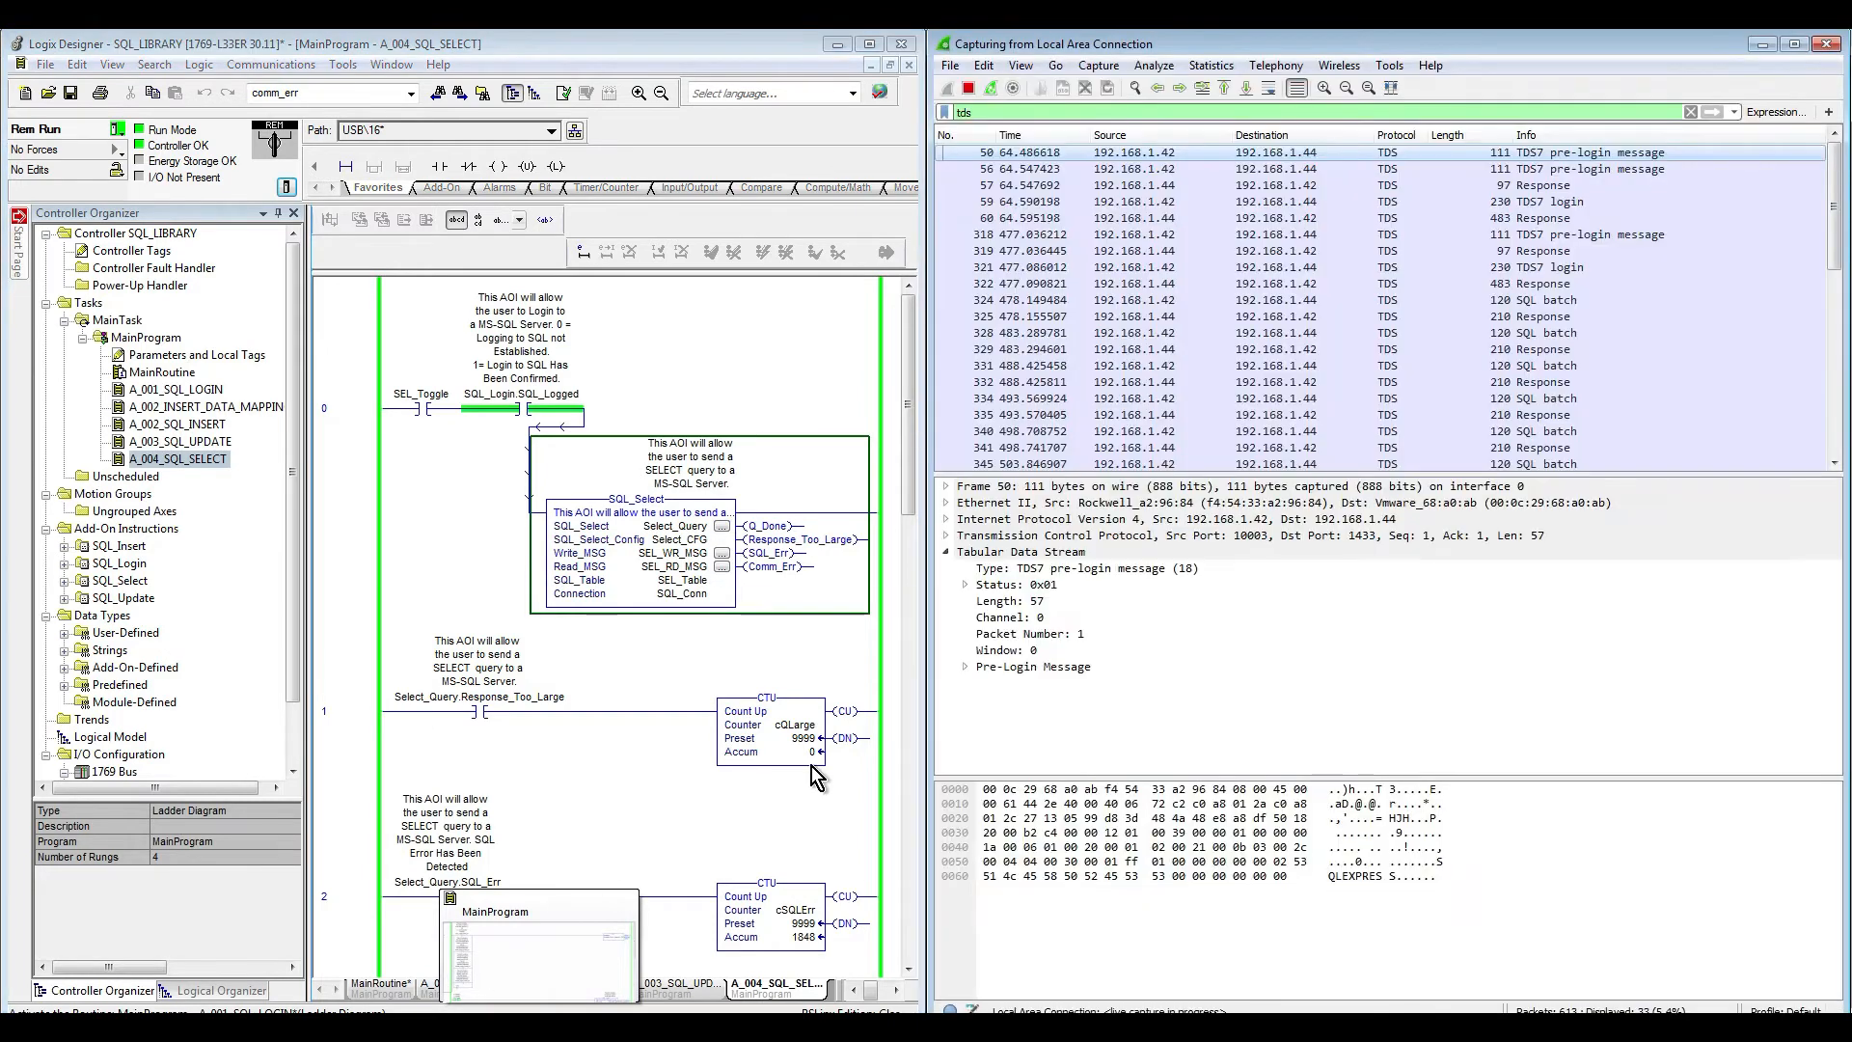
pyautogui.click(990, 88)
pyautogui.click(1027, 569)
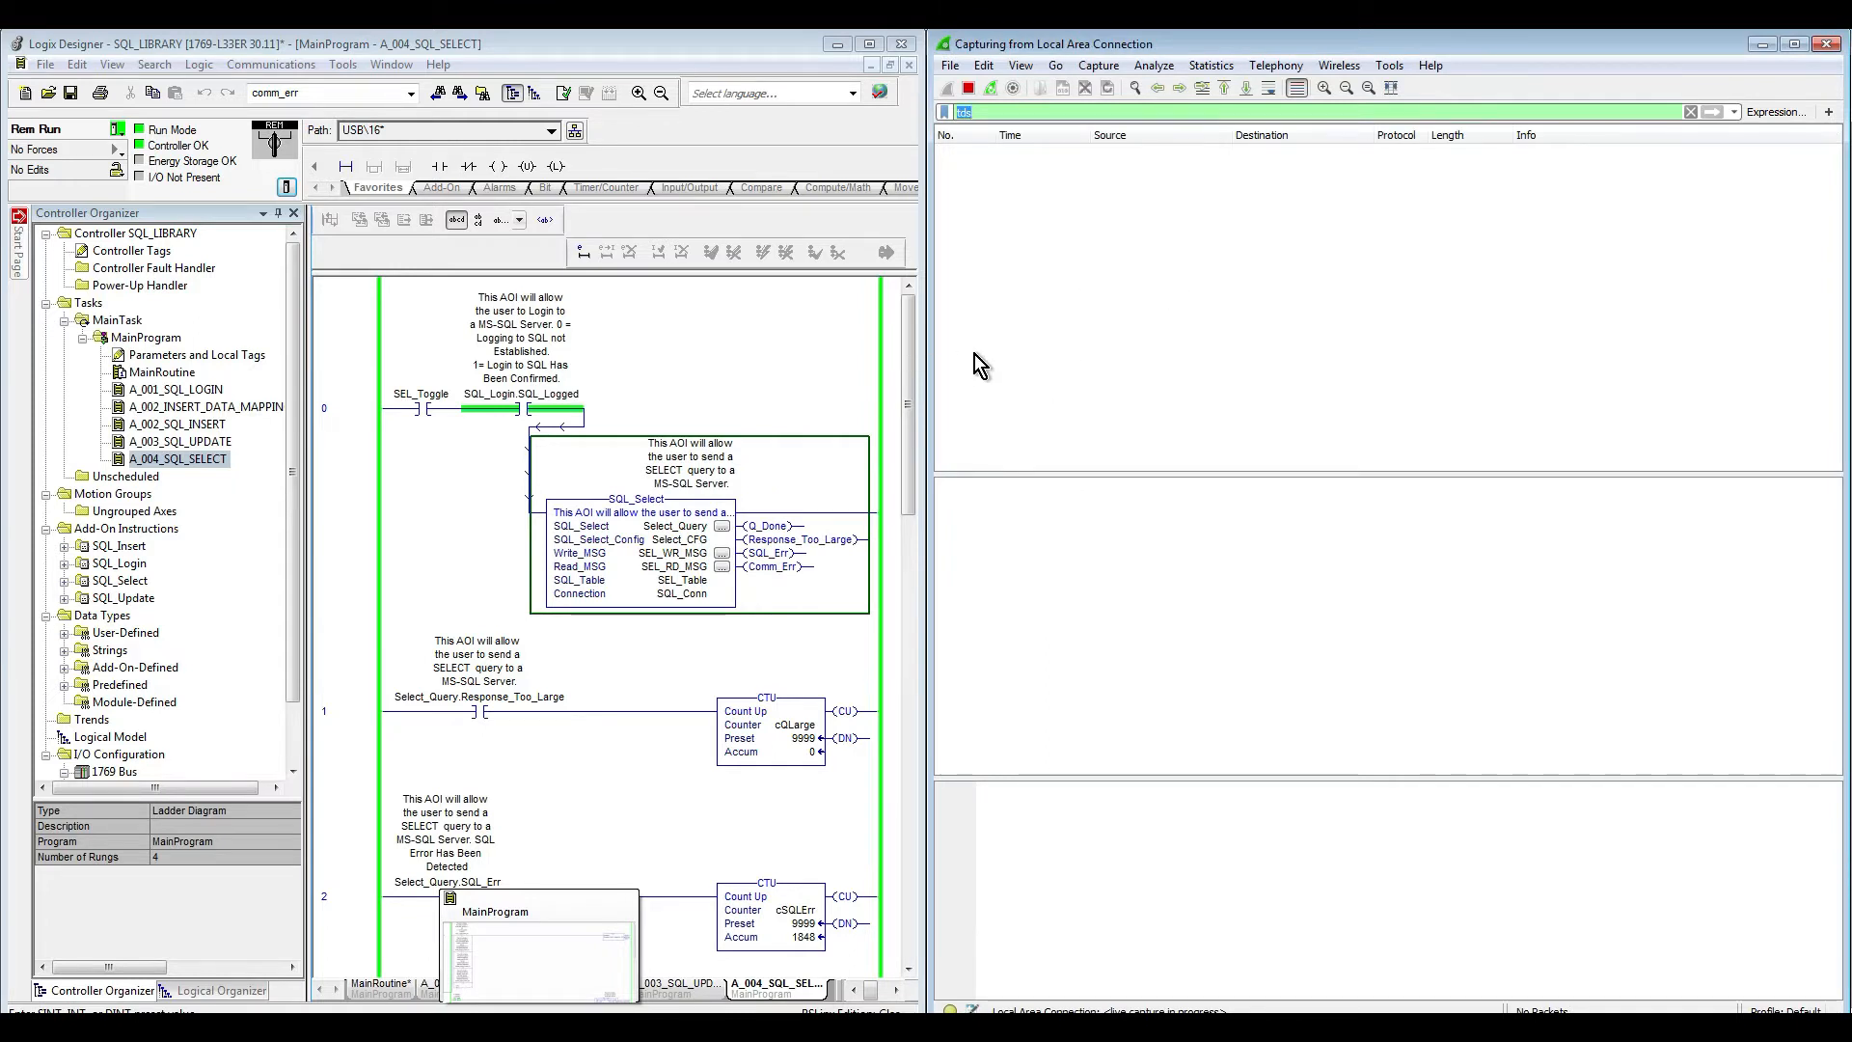
# Step: Toggle the SEL_Toggle contact on rung 0 in Logix Designer and inspect the first captured SQL batch packet in Wireshark
pyautogui.click(420, 410)
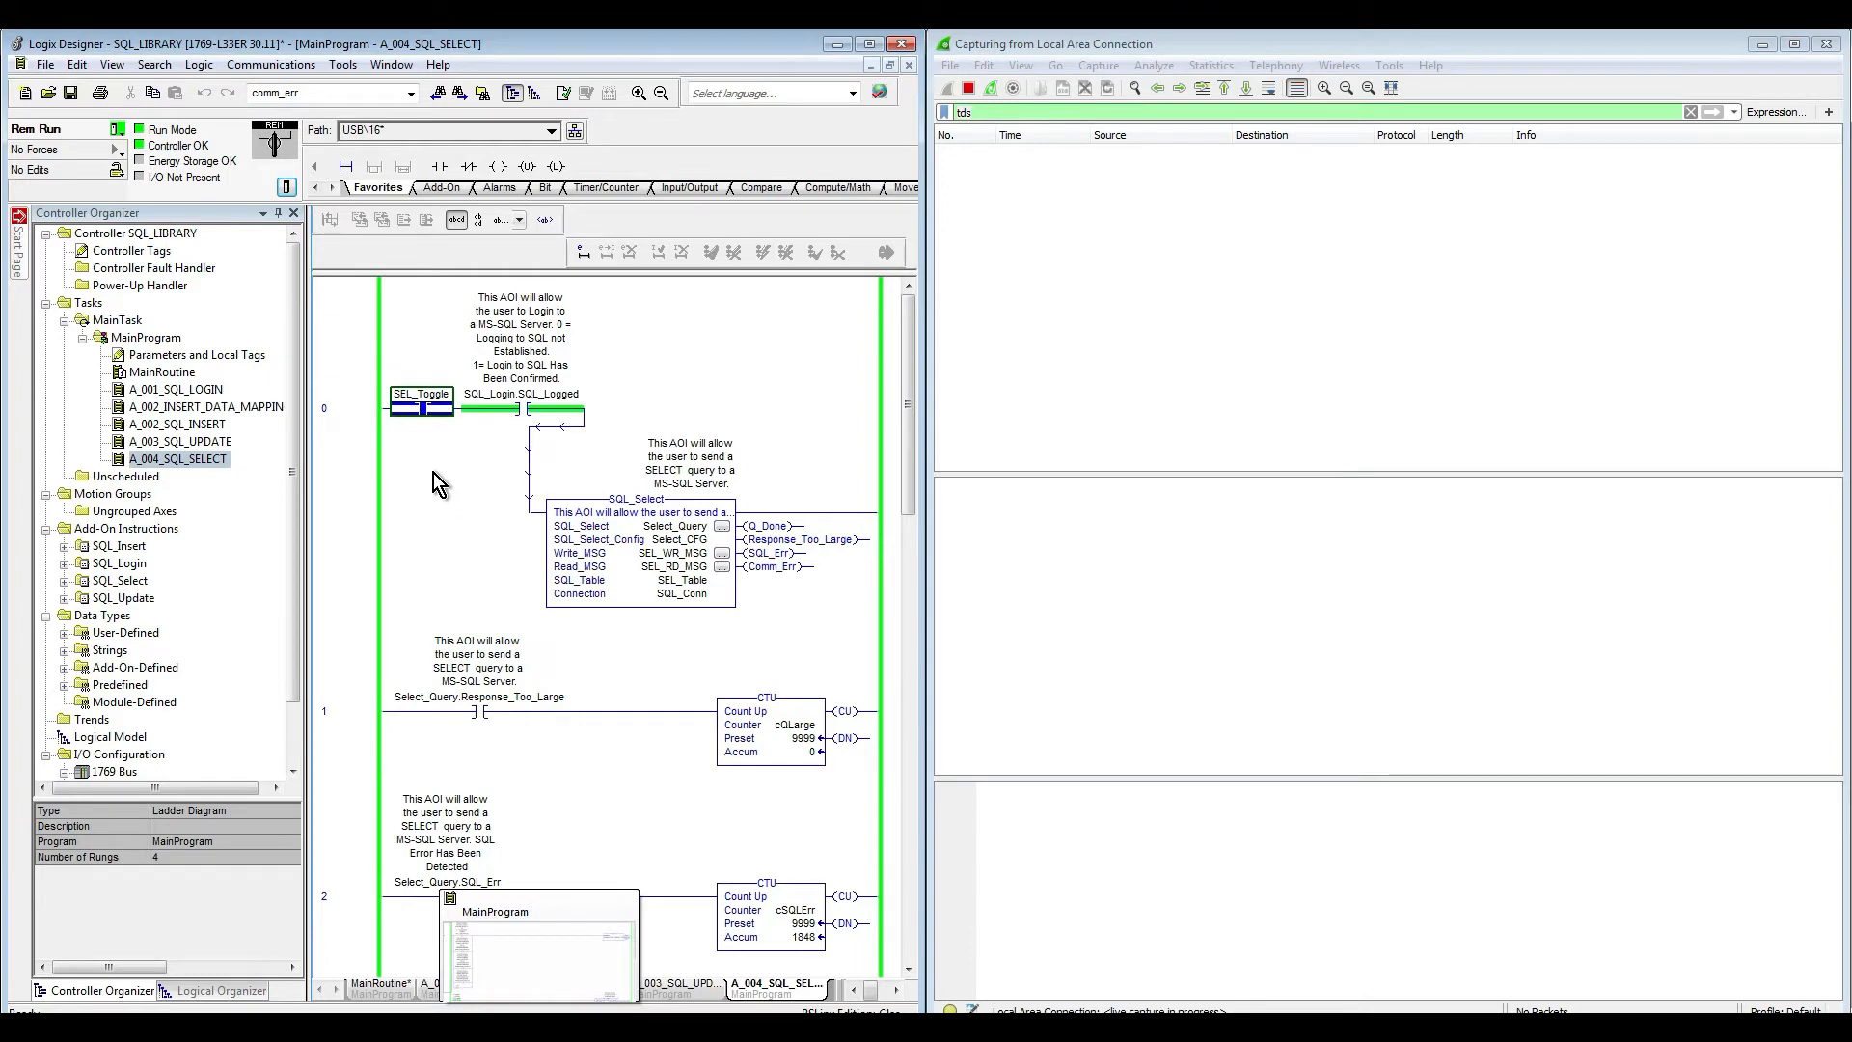
pyautogui.hotkey('ctrl', 't')
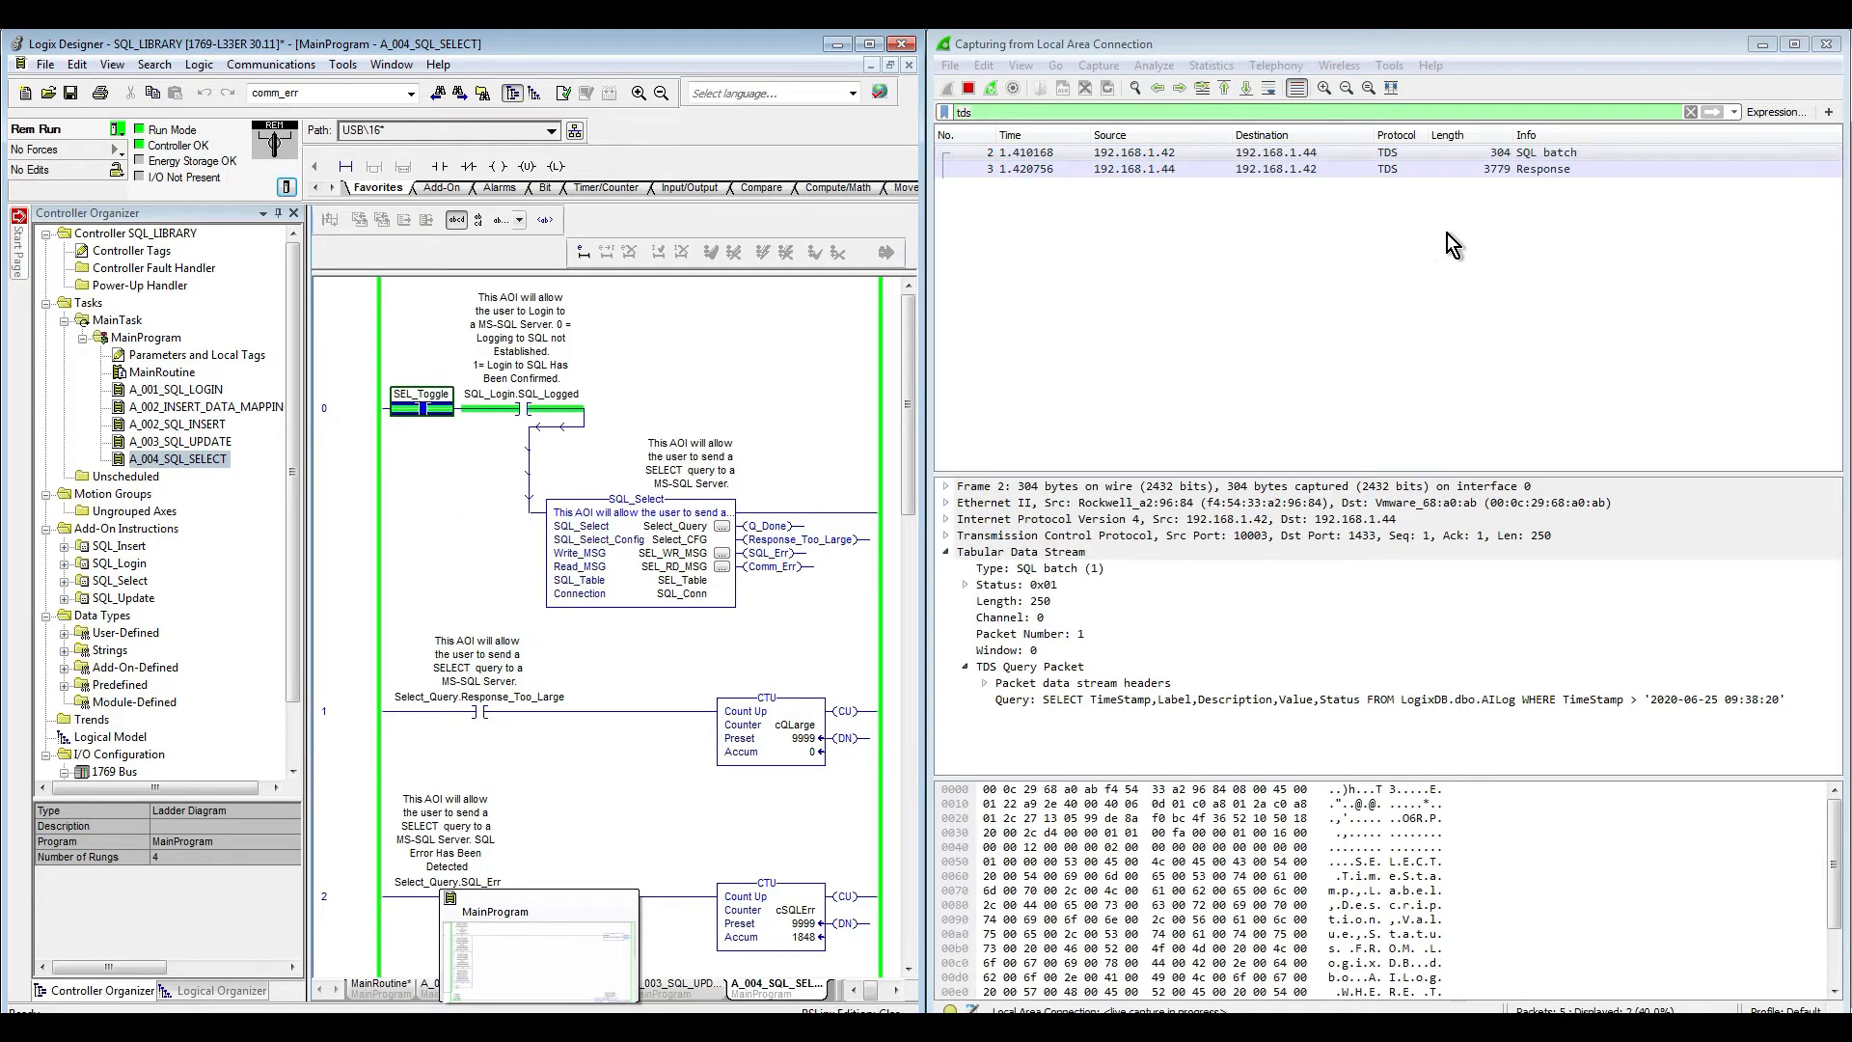
pyautogui.click(1578, 158)
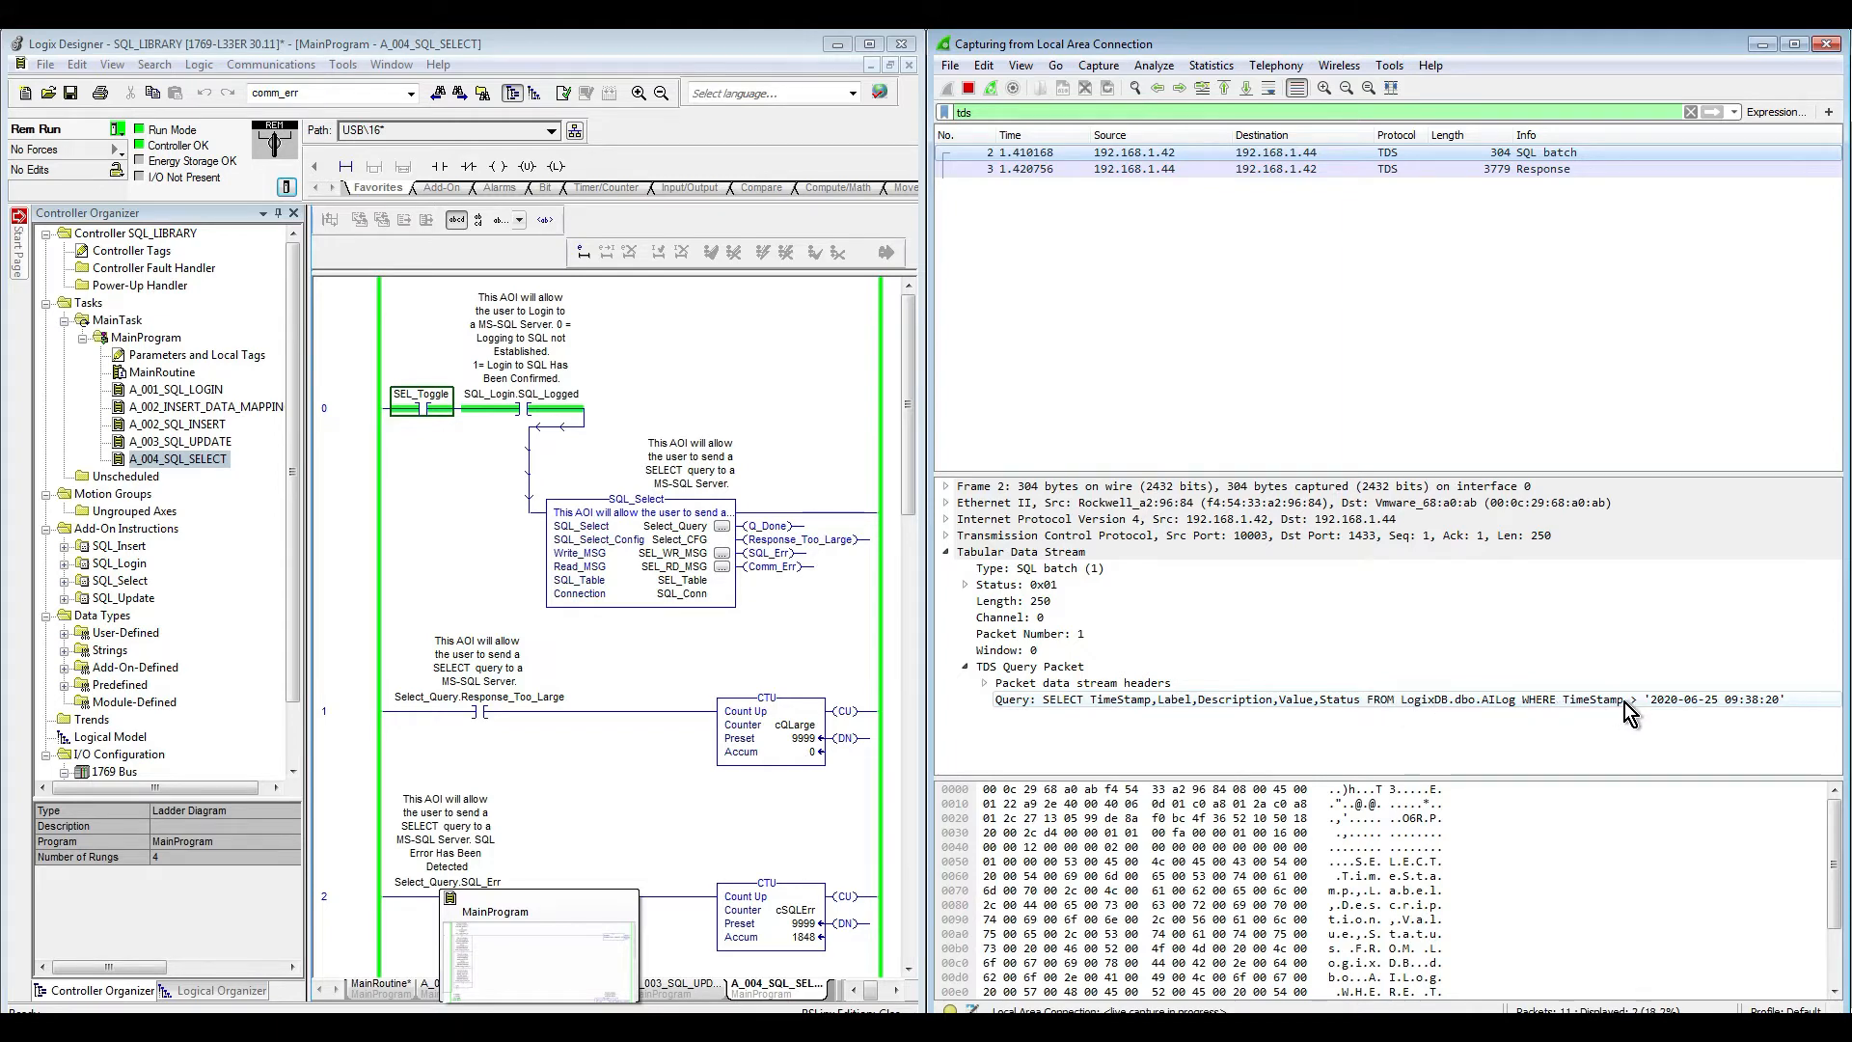
# Step: Examine the row count in the Done token of the first captured Response packet
pyautogui.click(1532, 174)
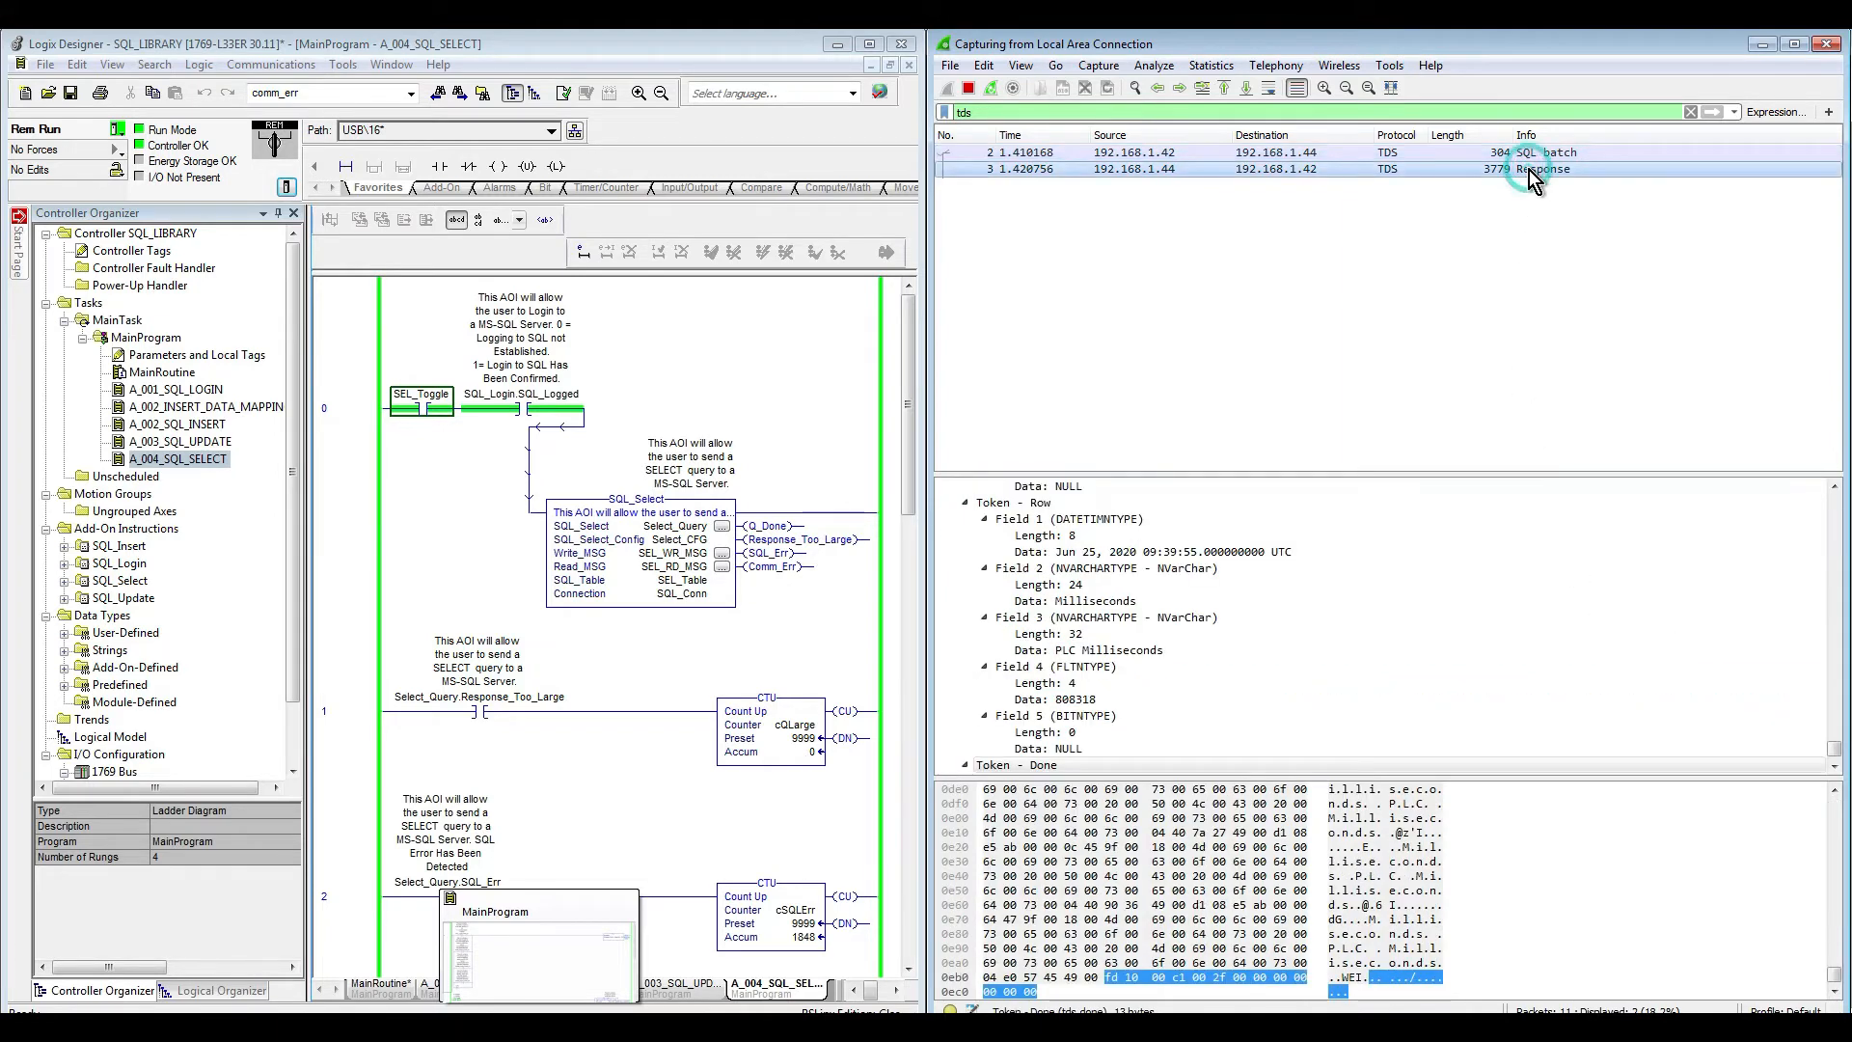
pyautogui.click(1836, 768)
pyautogui.click(1836, 768)
pyautogui.click(1836, 768)
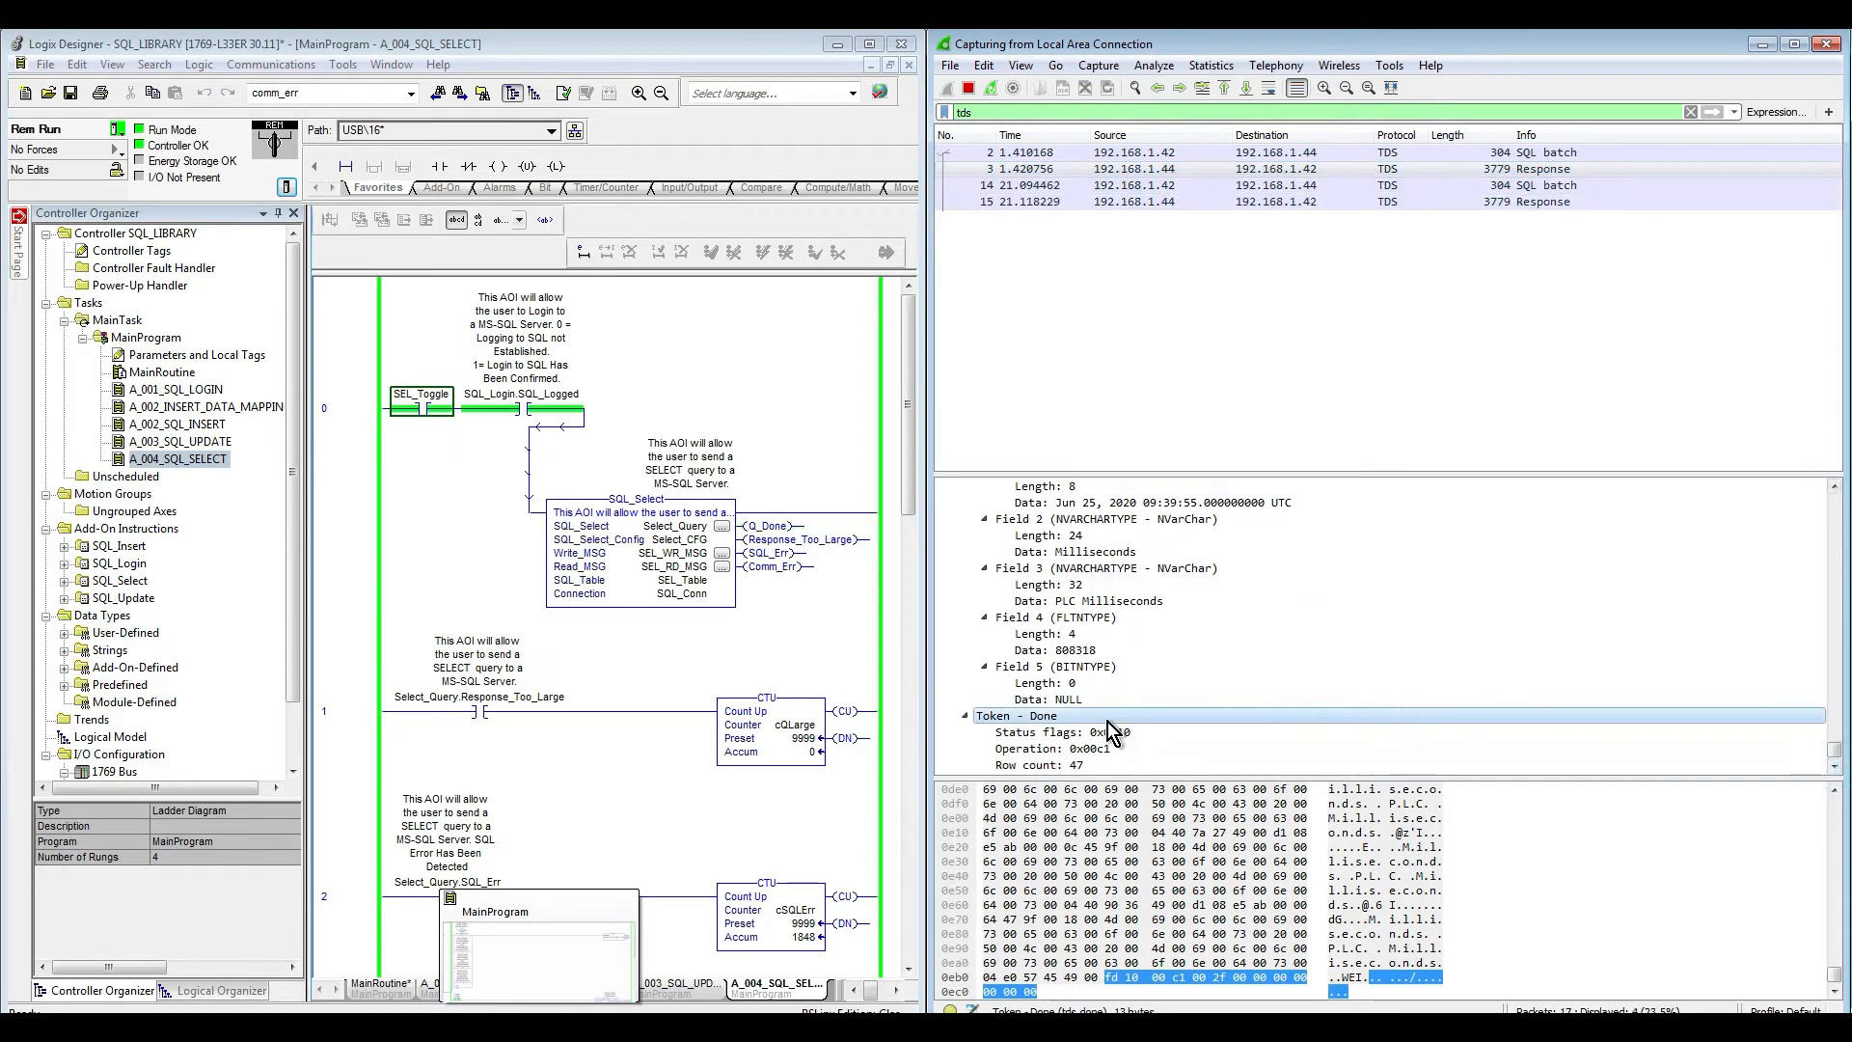
pyautogui.click(1050, 765)
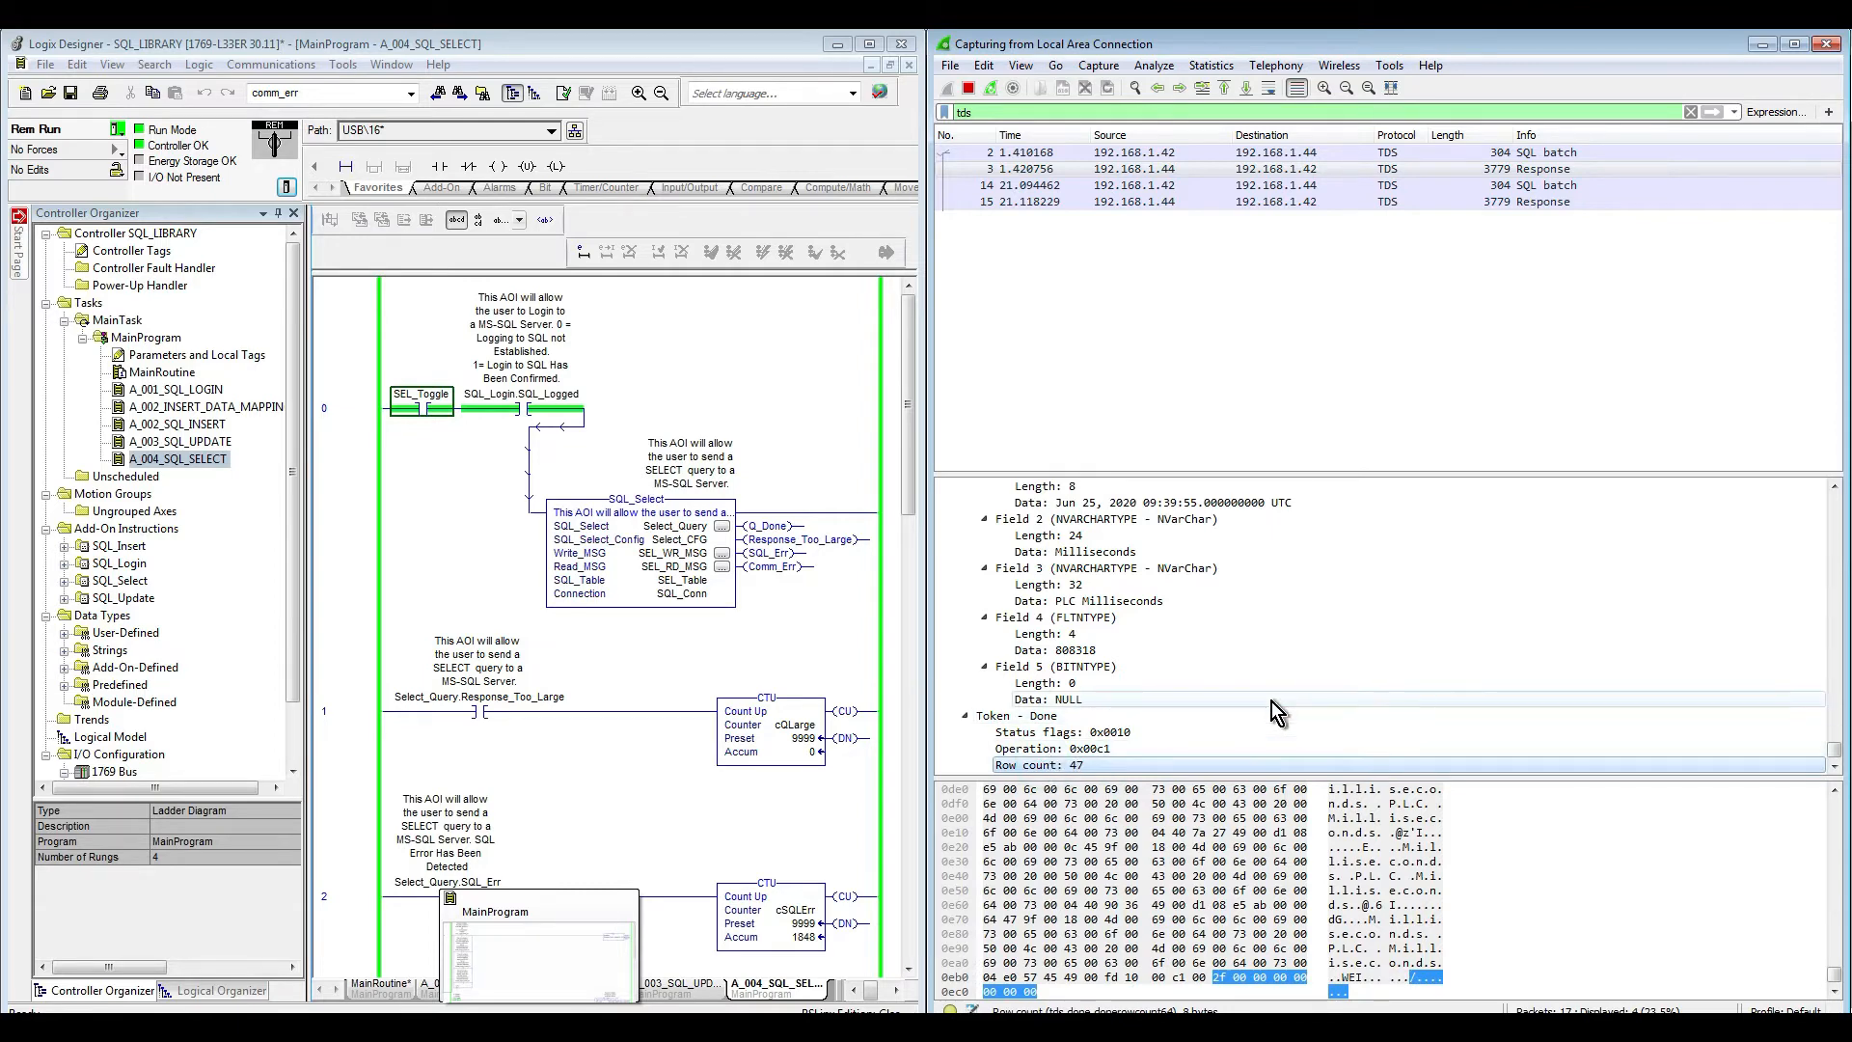
# Step: Examine the length of the Response packet's Tabular Data Stream and collapse its ColumnMetaData token to view the first row
pyautogui.click(1833, 486)
pyautogui.click(1833, 486)
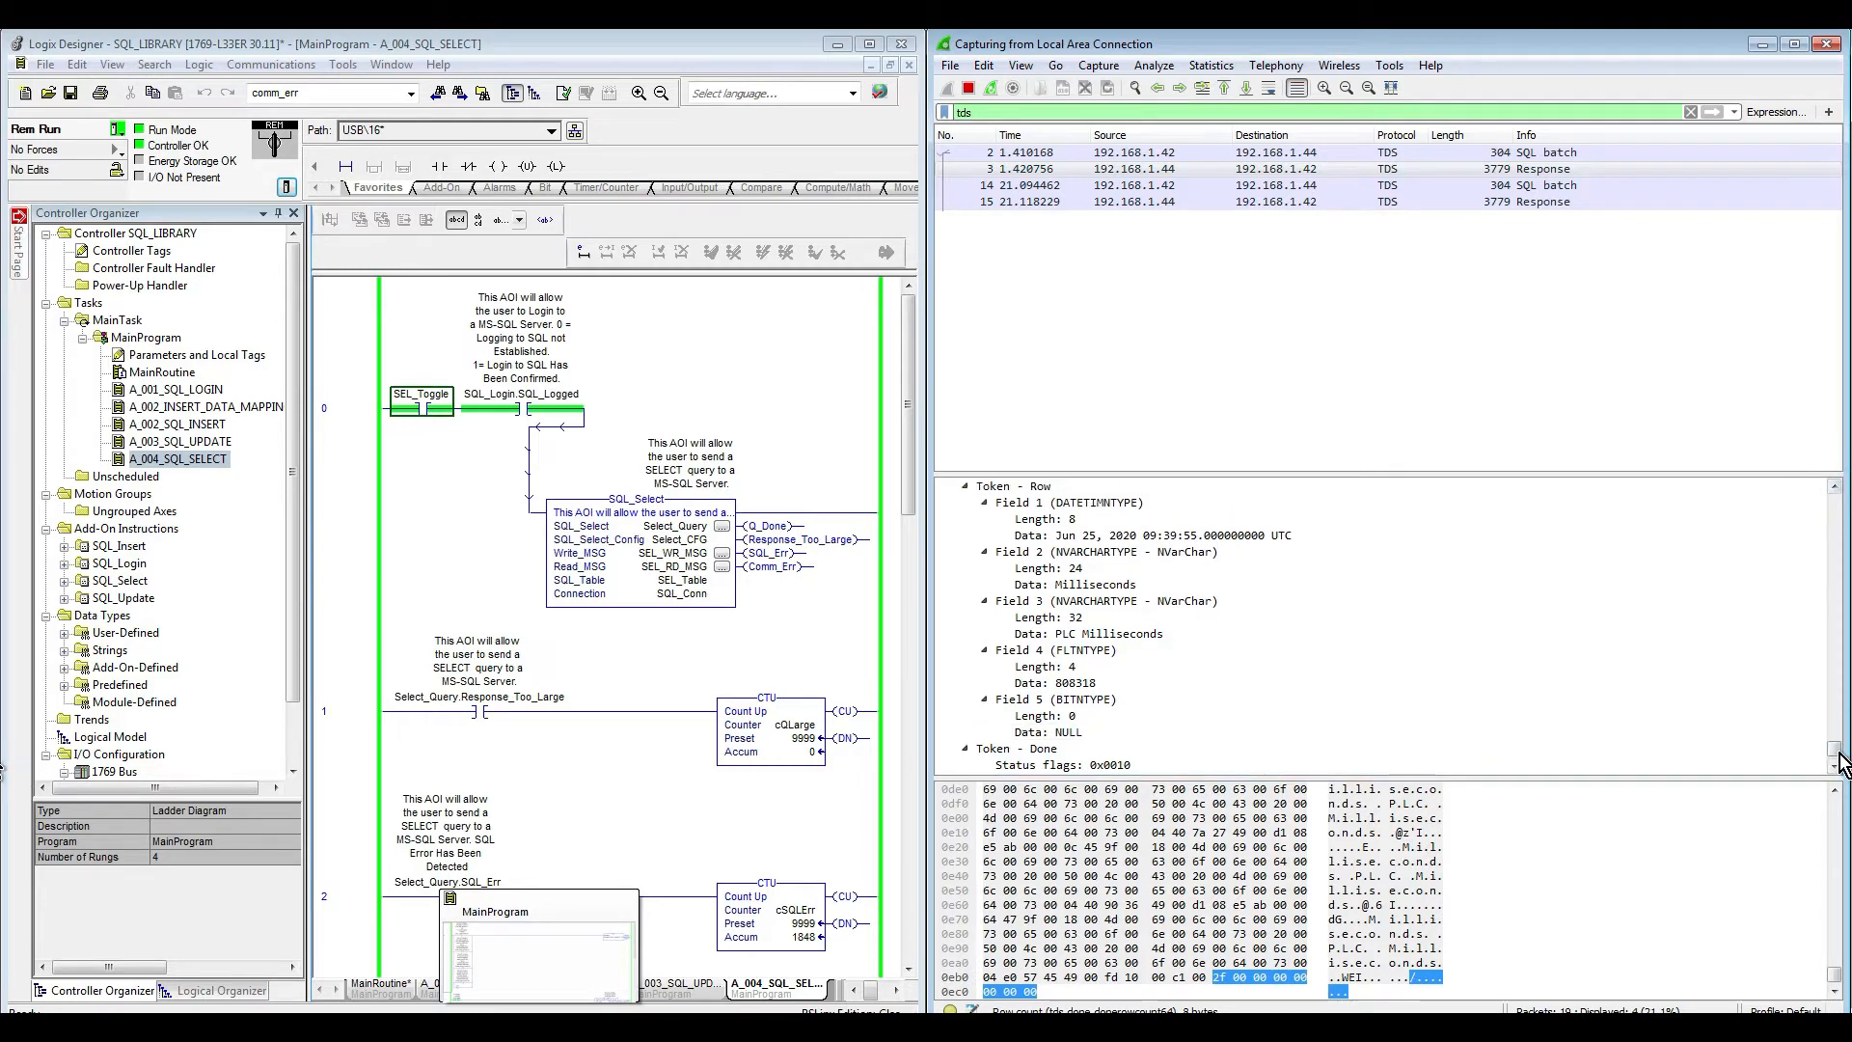
pyautogui.moveTo(1839, 756); pyautogui.dragTo(1821, 476)
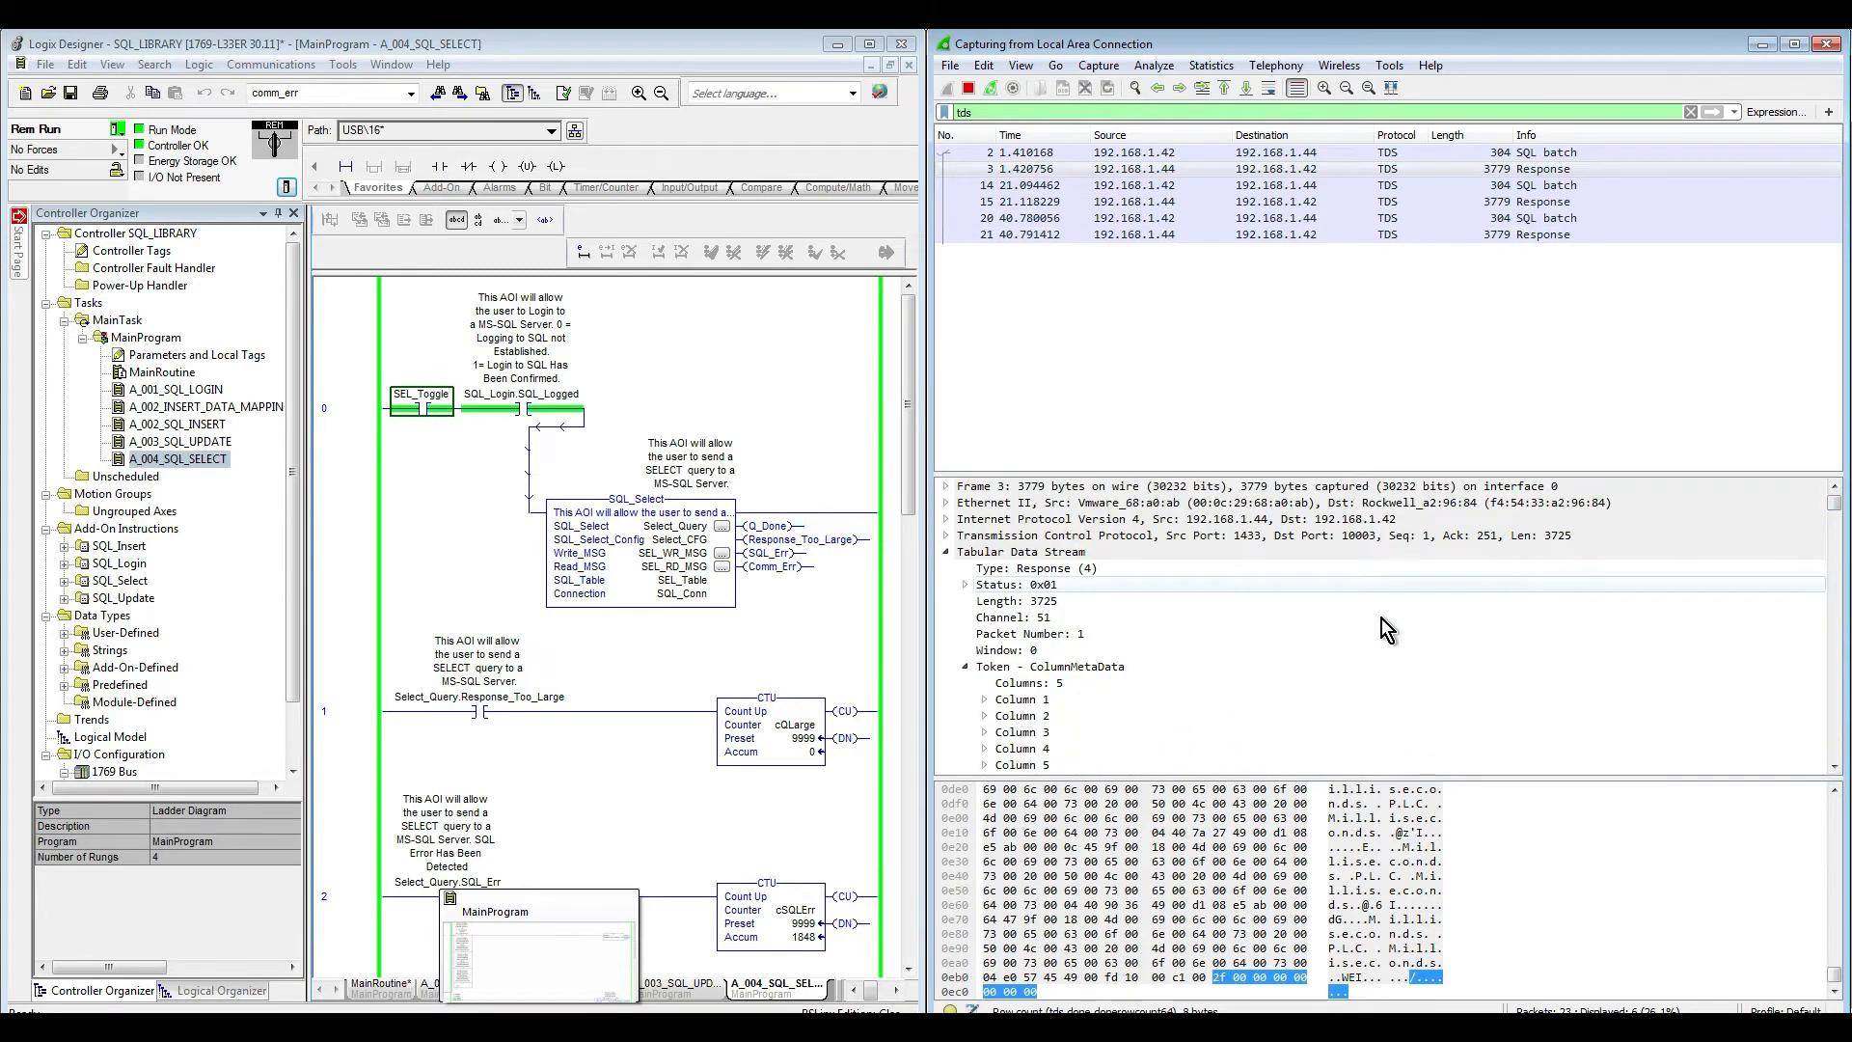
pyautogui.click(1013, 602)
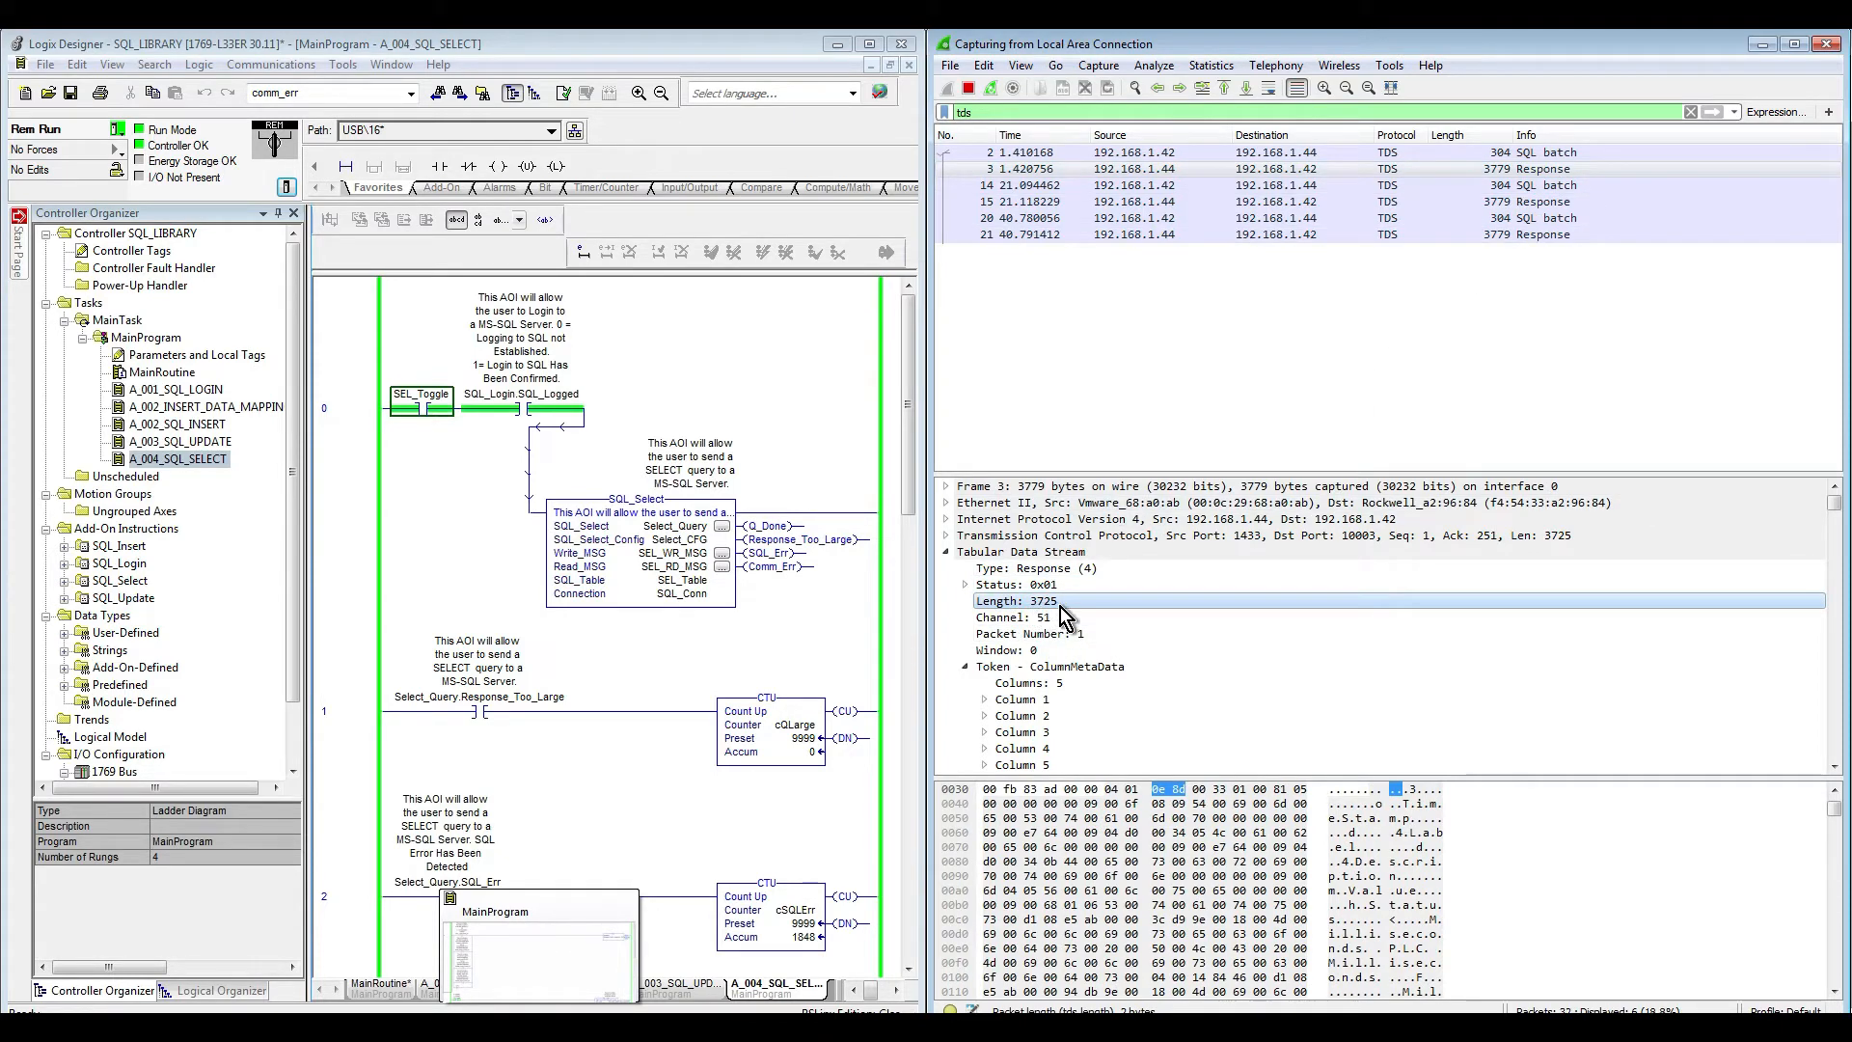
pyautogui.click(963, 667)
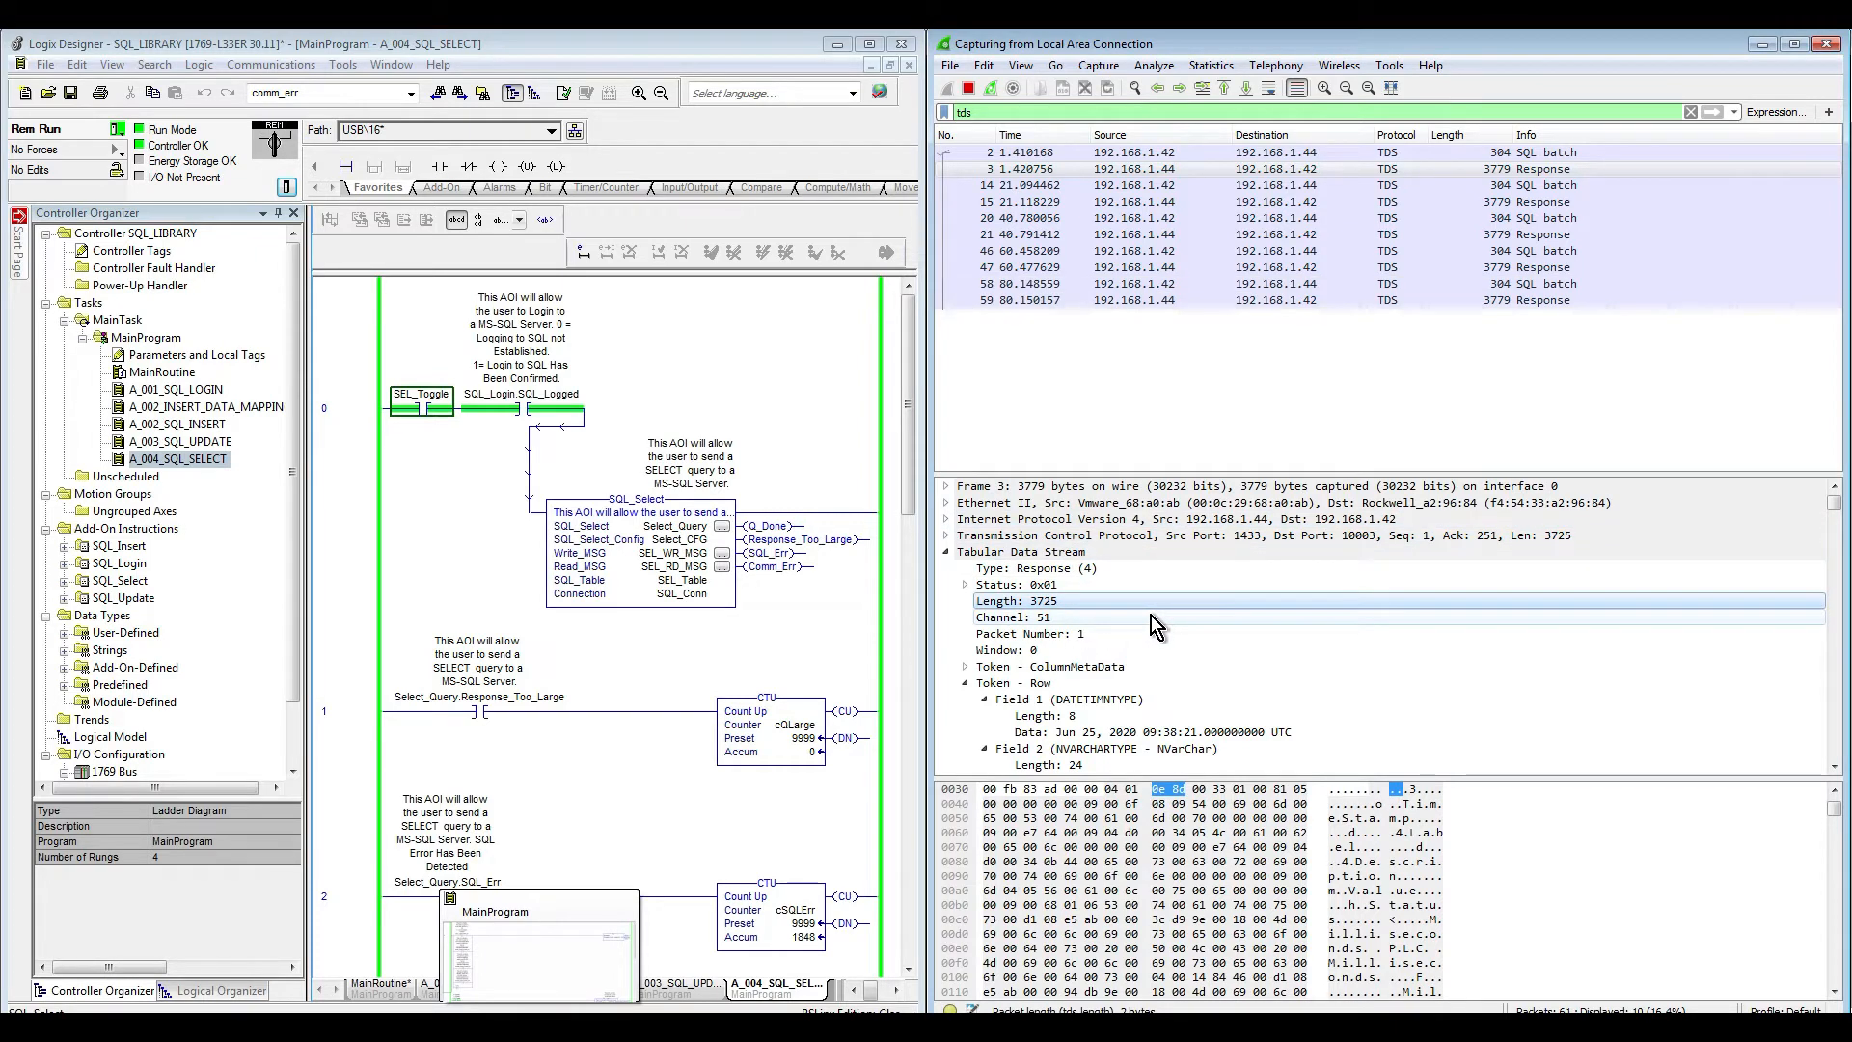
# Step: Open the Select_Query properties on rung 0, enlarge the dialog, and compare SQL_Table's BytesCount with the Wireshark Response packet's Length
pyautogui.moveTo(661, 537)
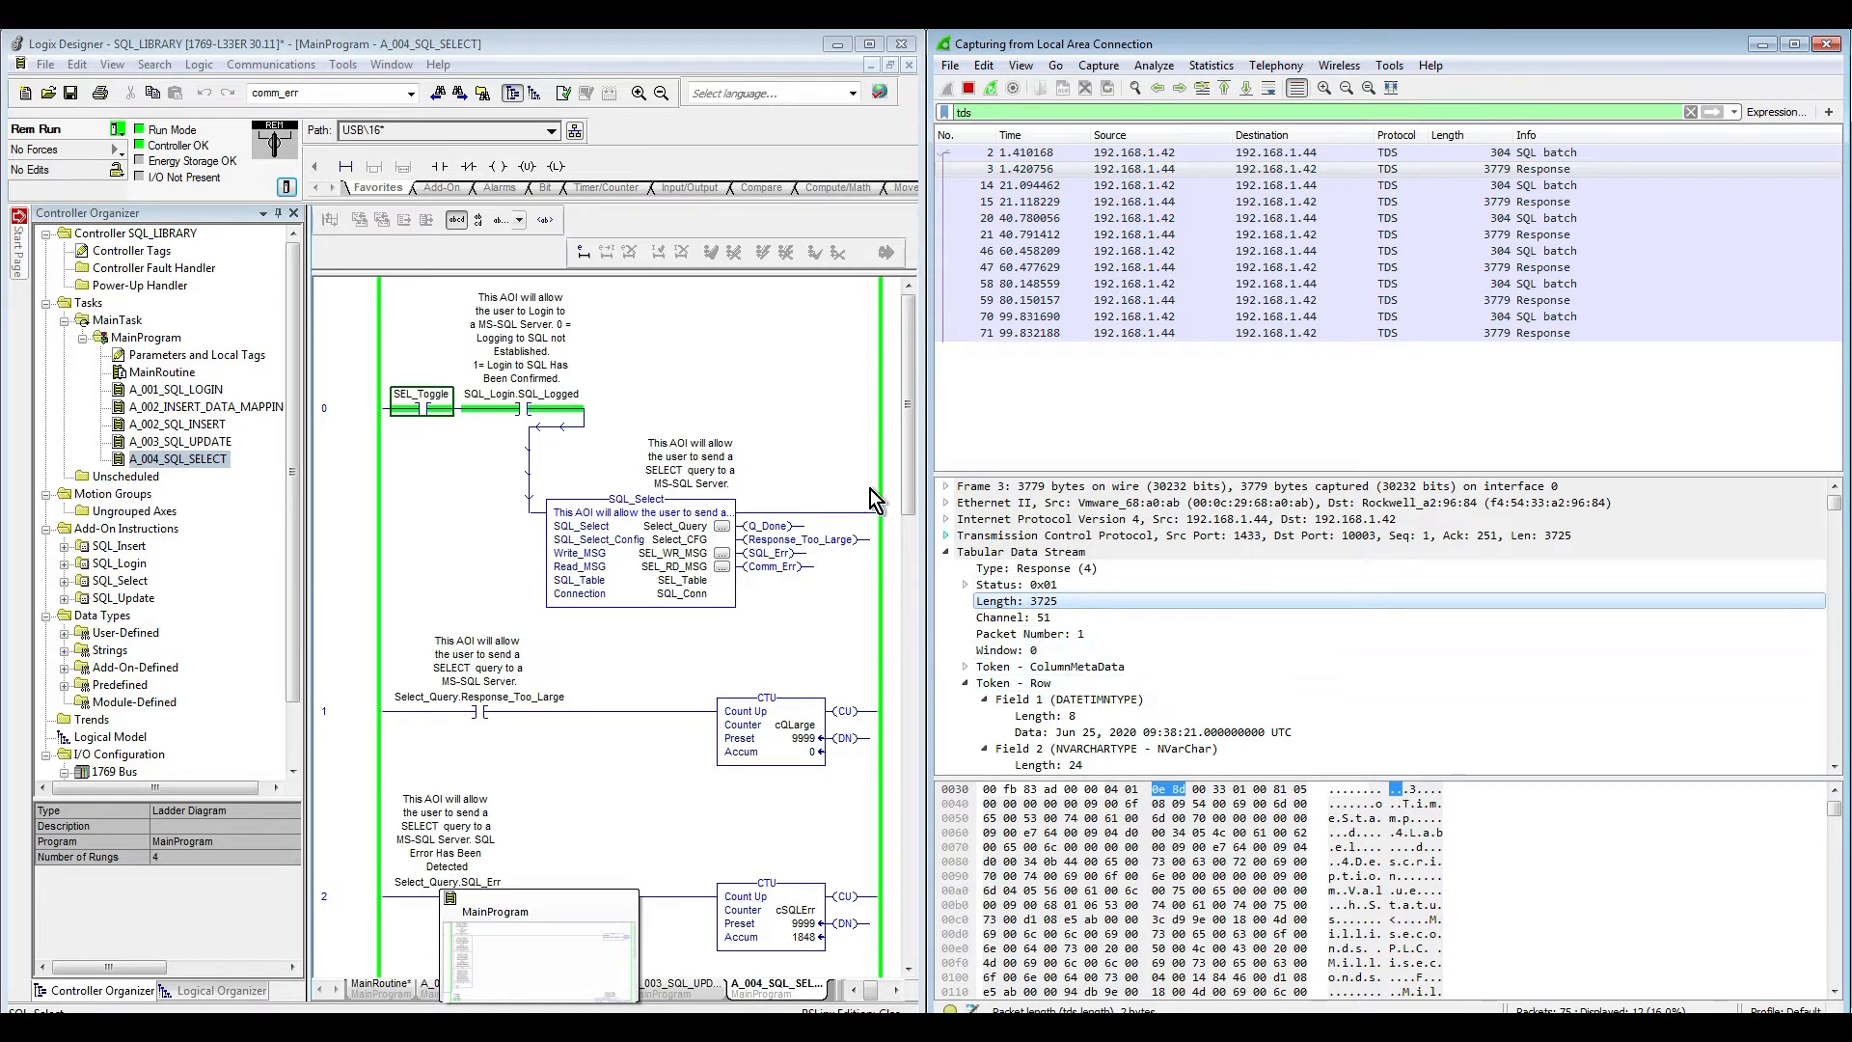
pyautogui.click(723, 527)
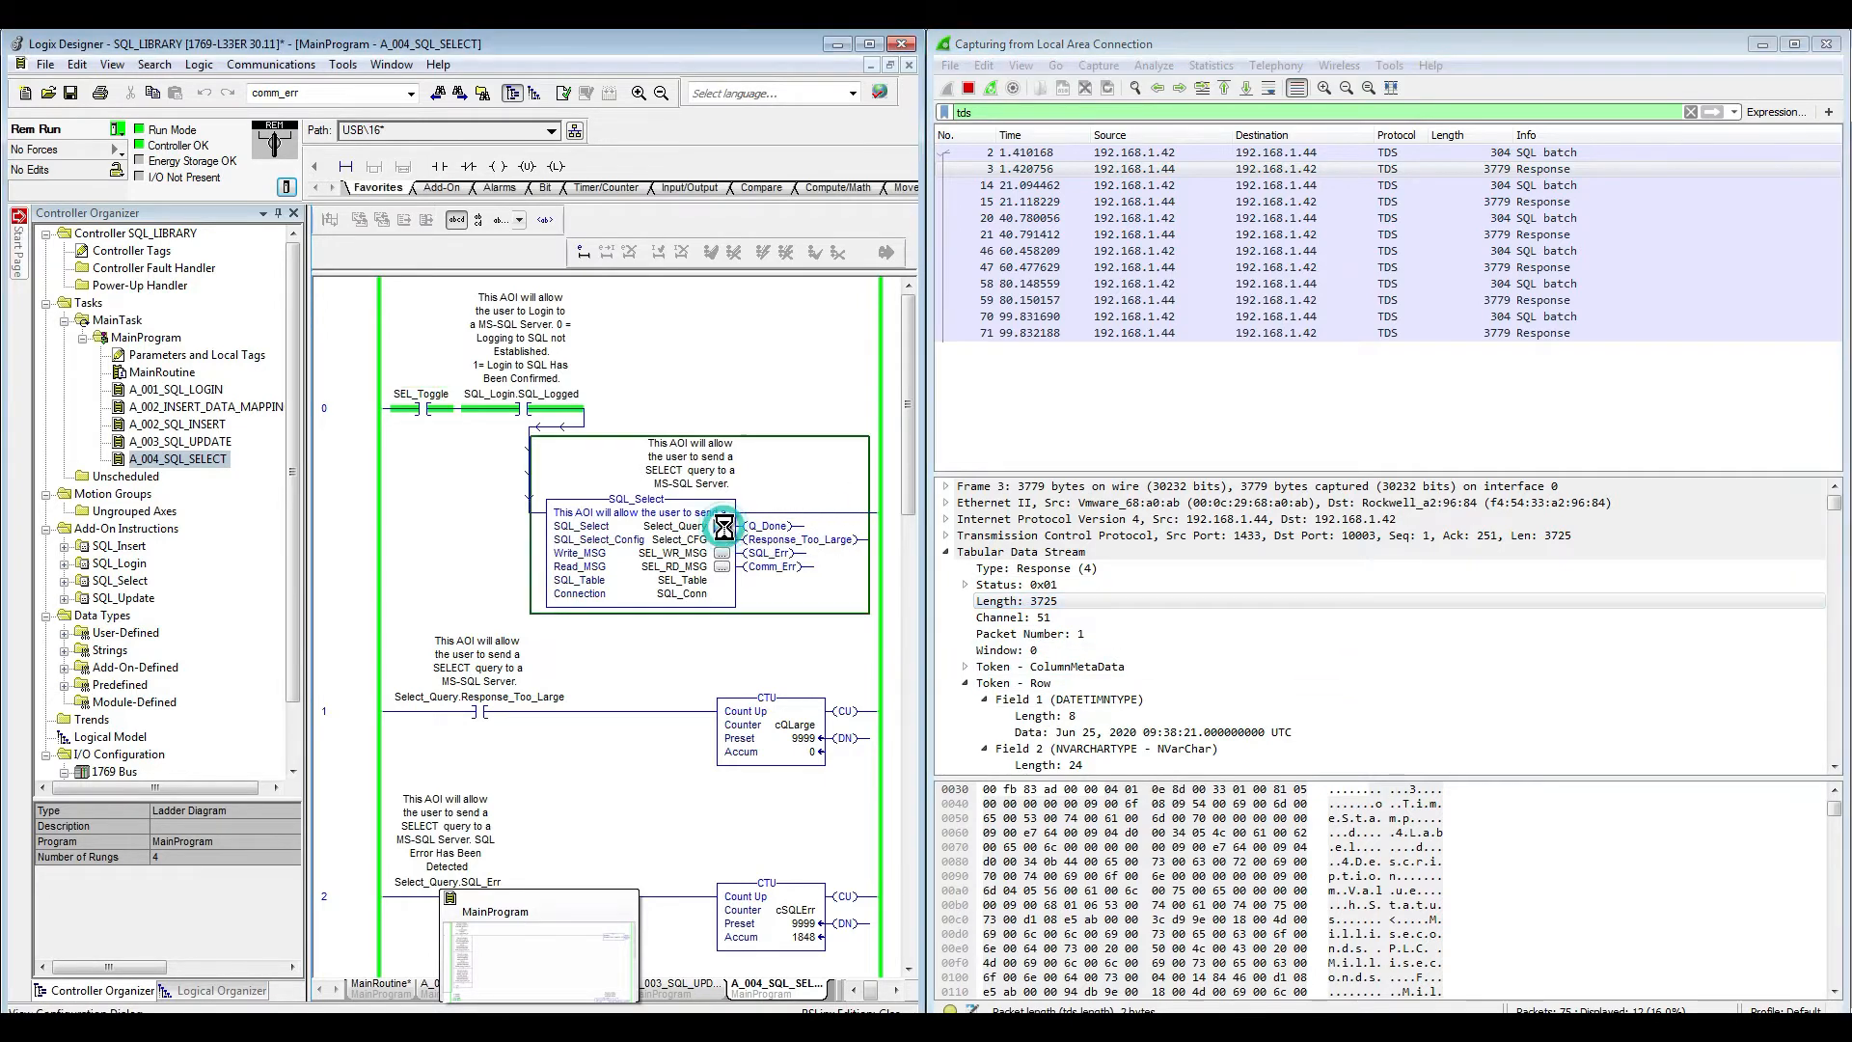
pyautogui.moveTo(525, 338); pyautogui.dragTo(393, 109)
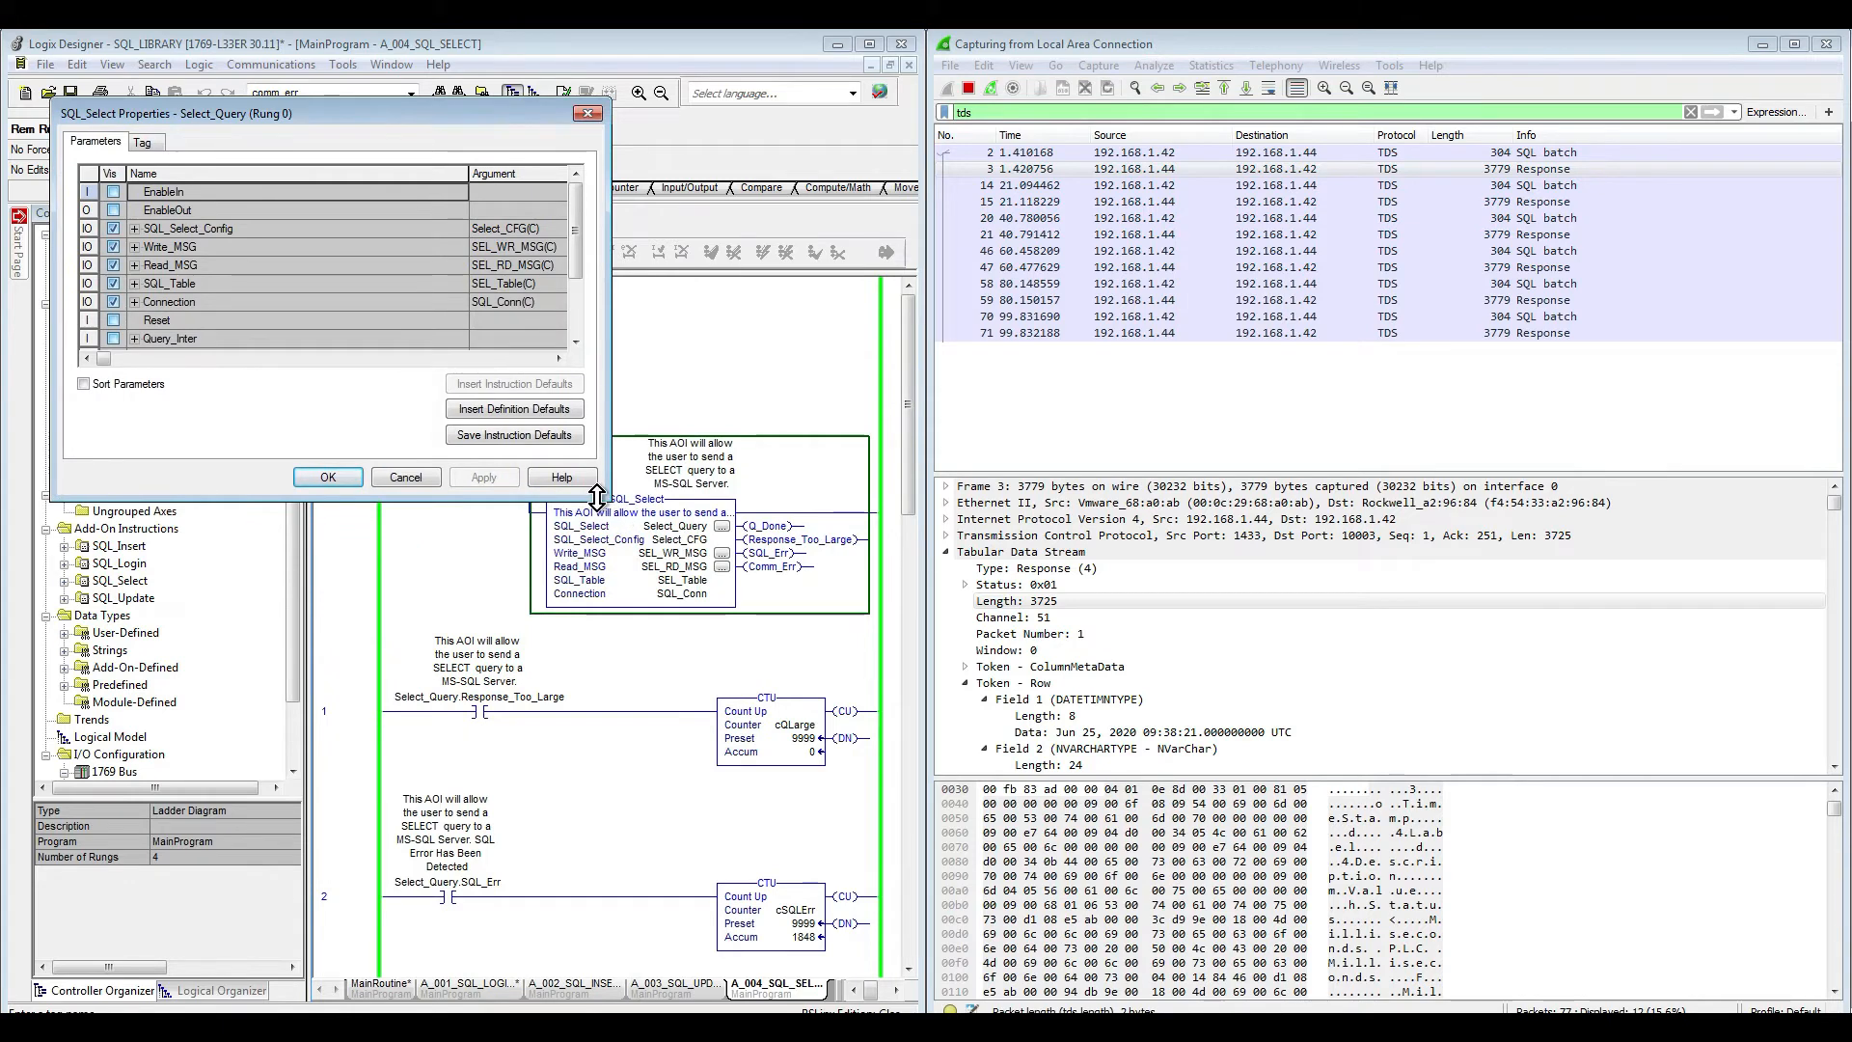
pyautogui.moveTo(598, 490); pyautogui.dragTo(788, 745)
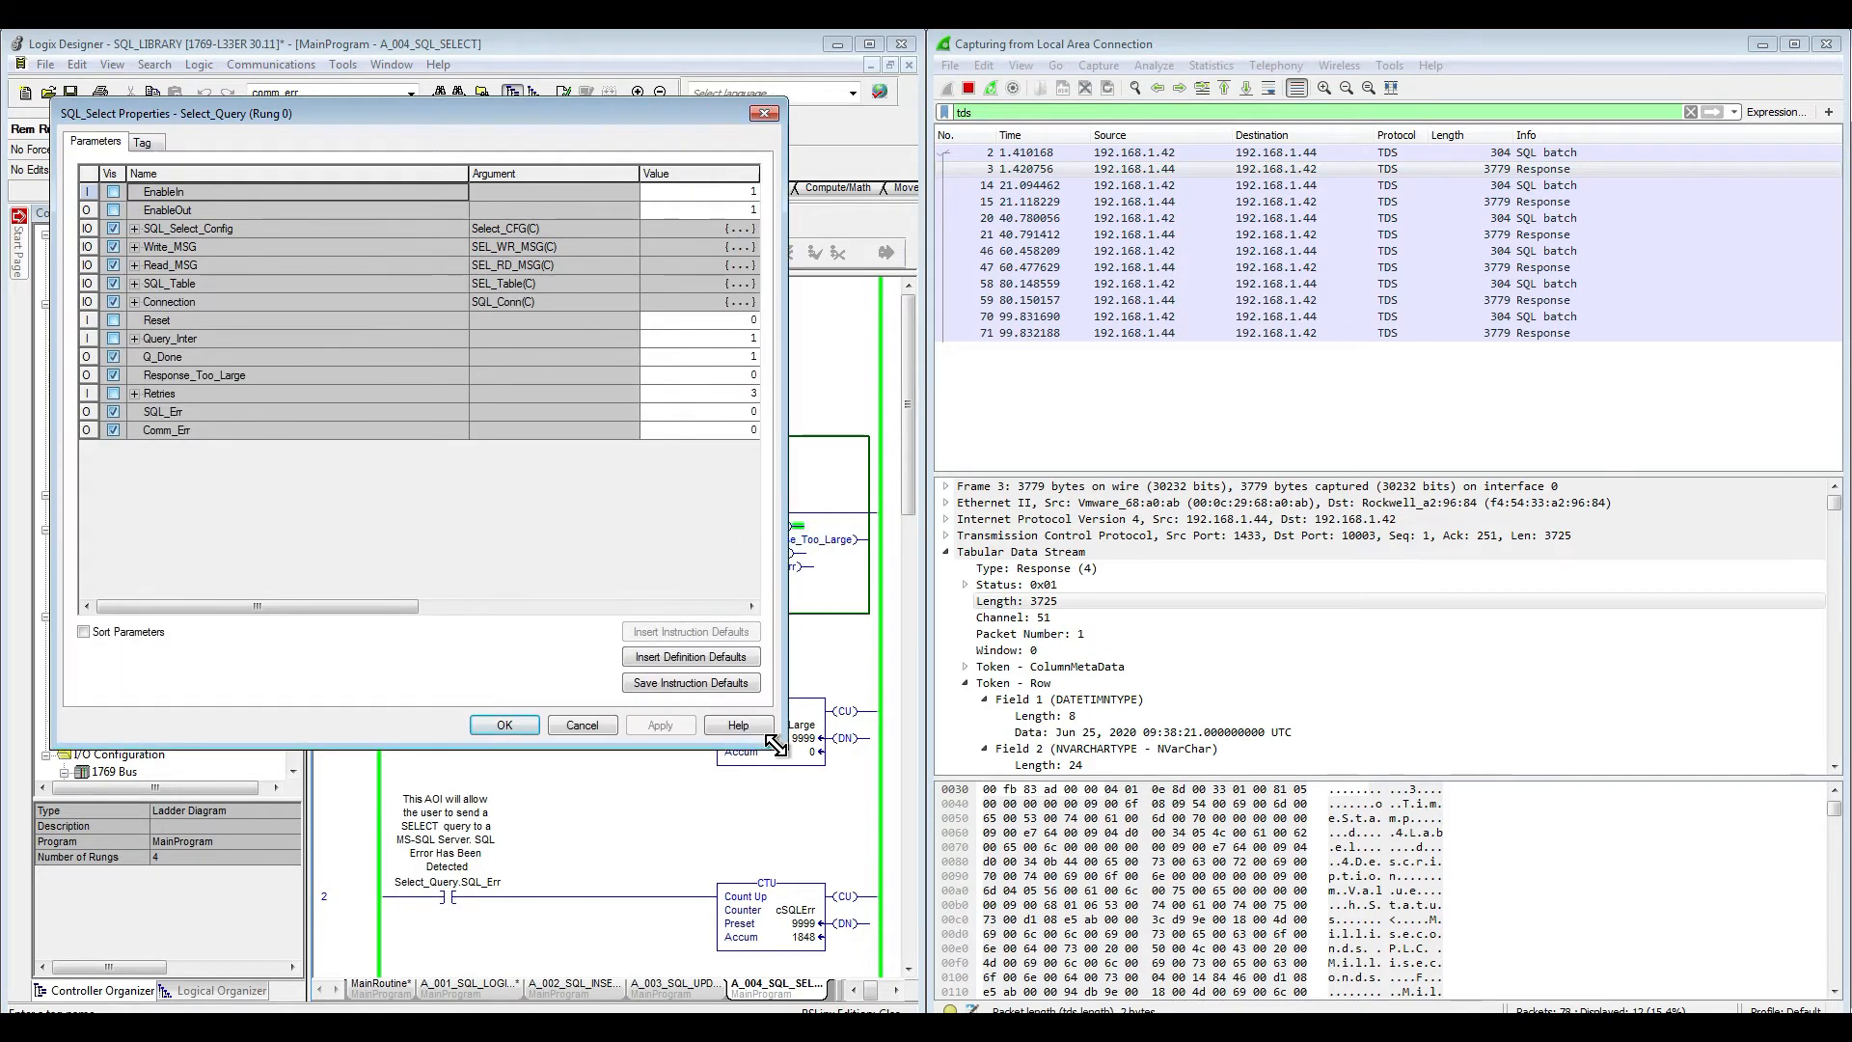
pyautogui.click(86, 285)
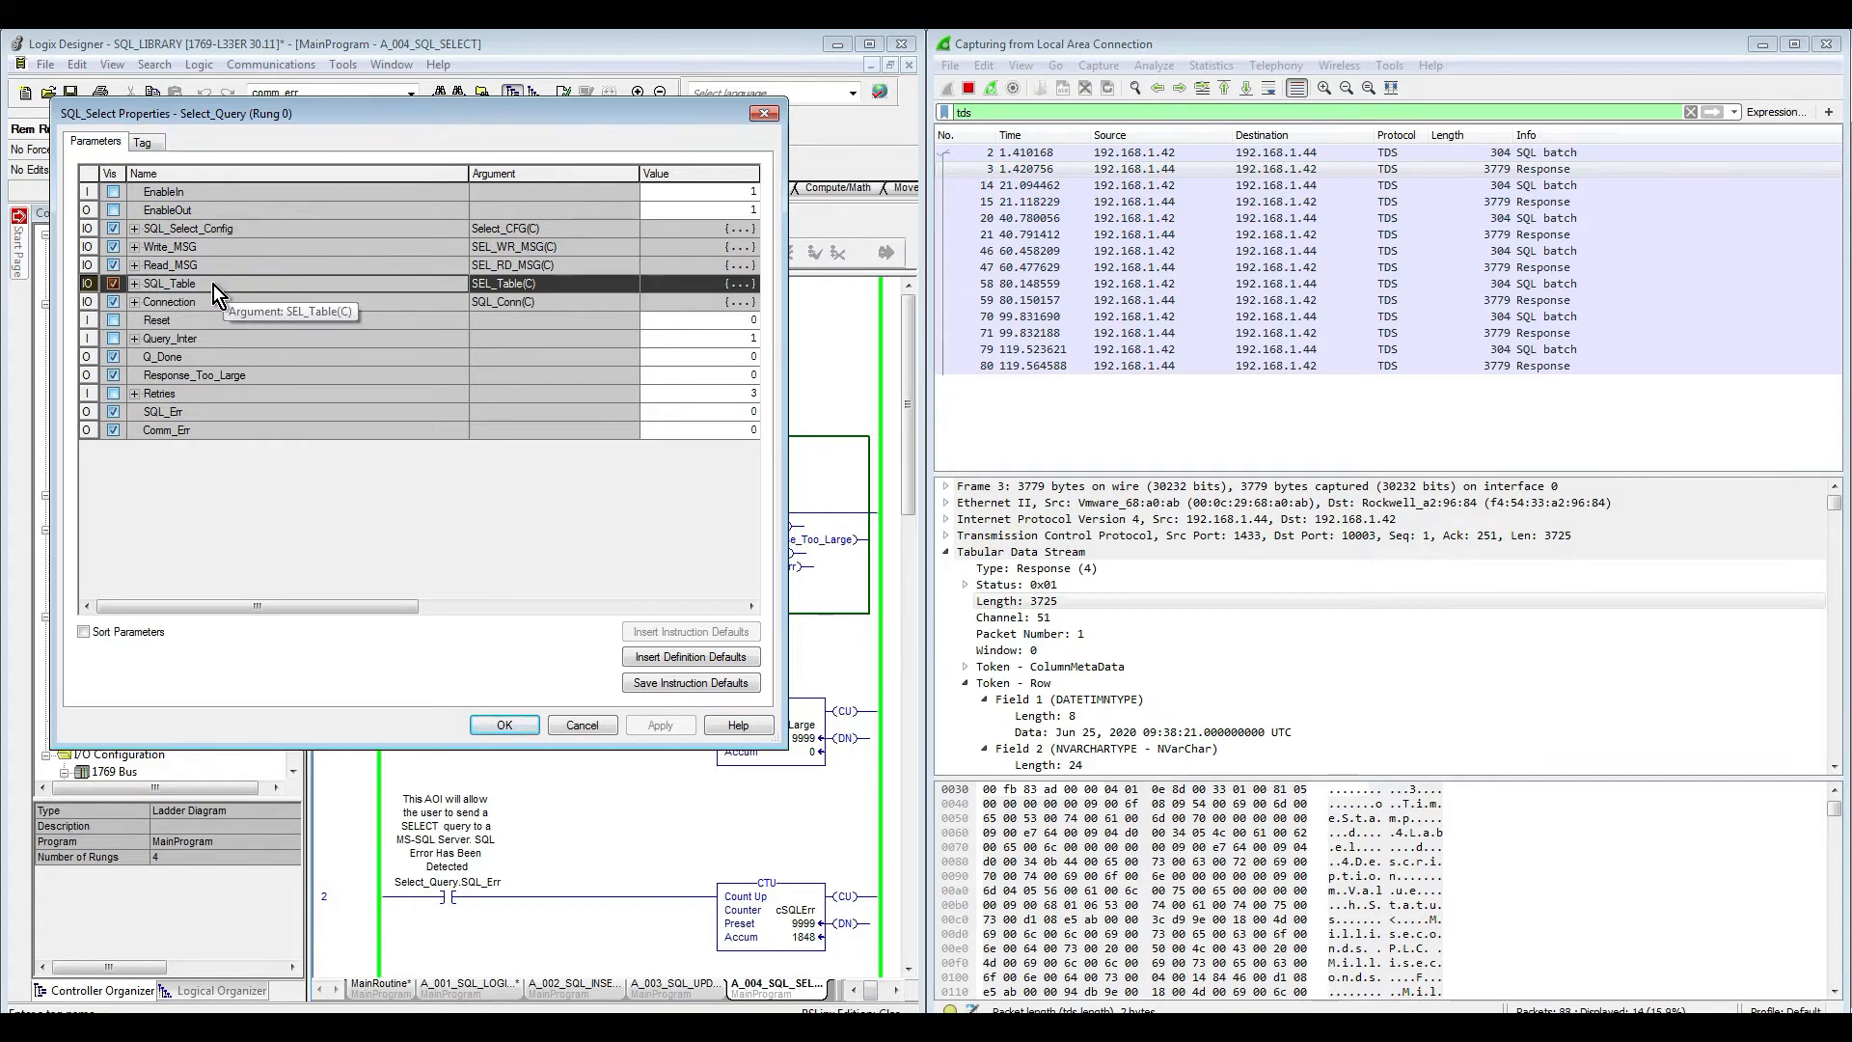
pyautogui.click(131, 284)
pyautogui.click(132, 283)
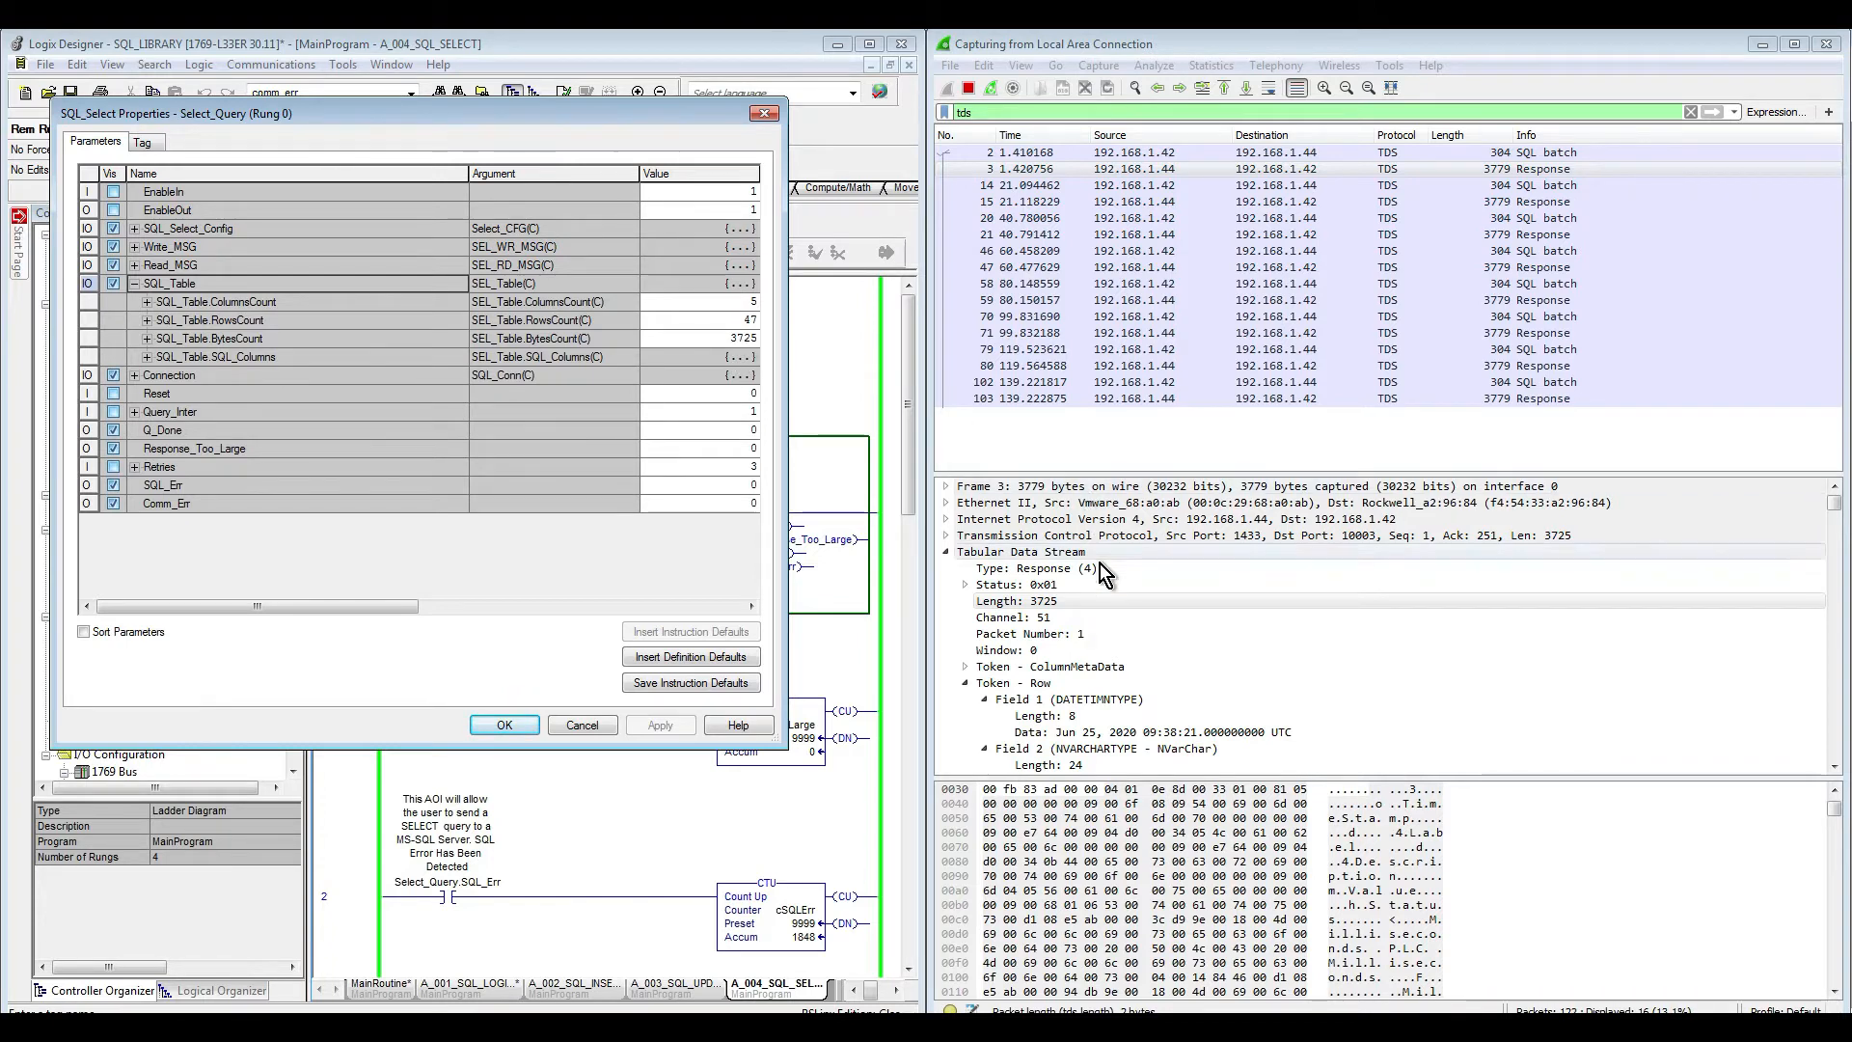
pyautogui.click(1074, 603)
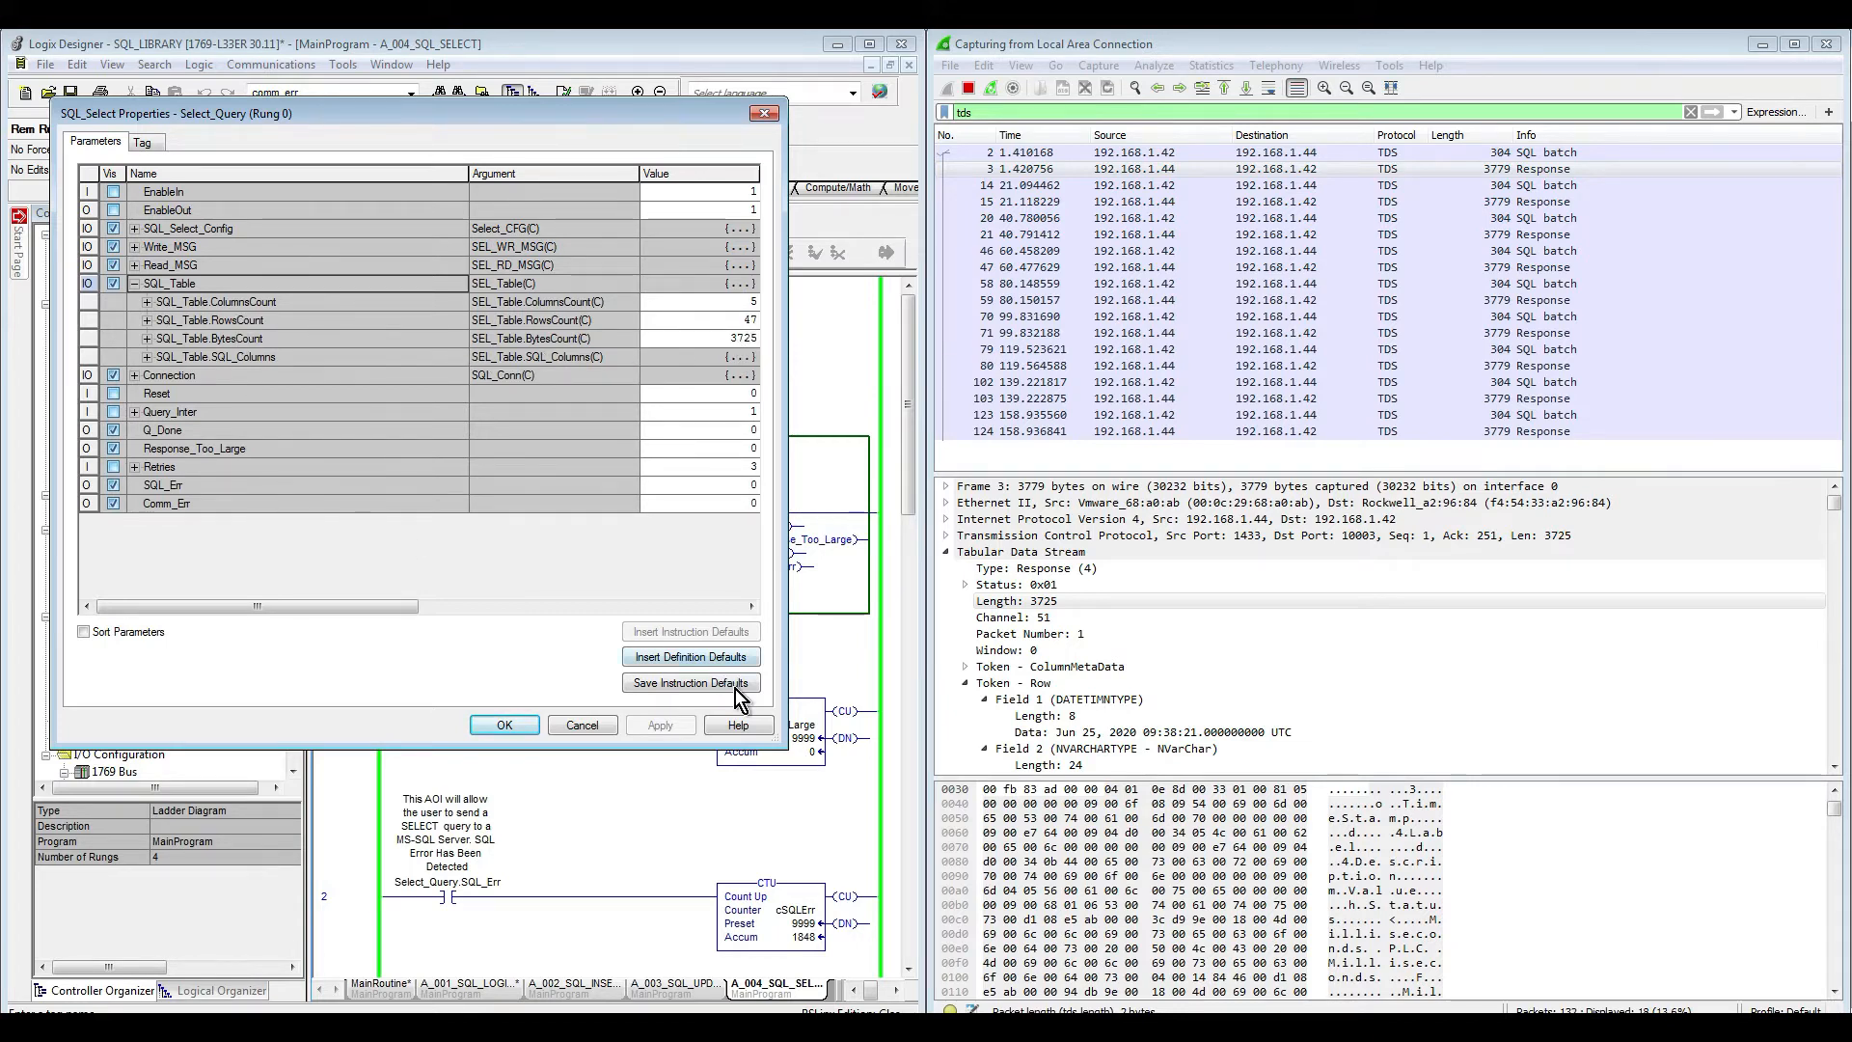
# Step: Enlarge the properties dialog, expand SQL_Columns and SQL_Columns[0], and examine the members' values and data types
pyautogui.moveTo(780, 740); pyautogui.dragTo(873, 899)
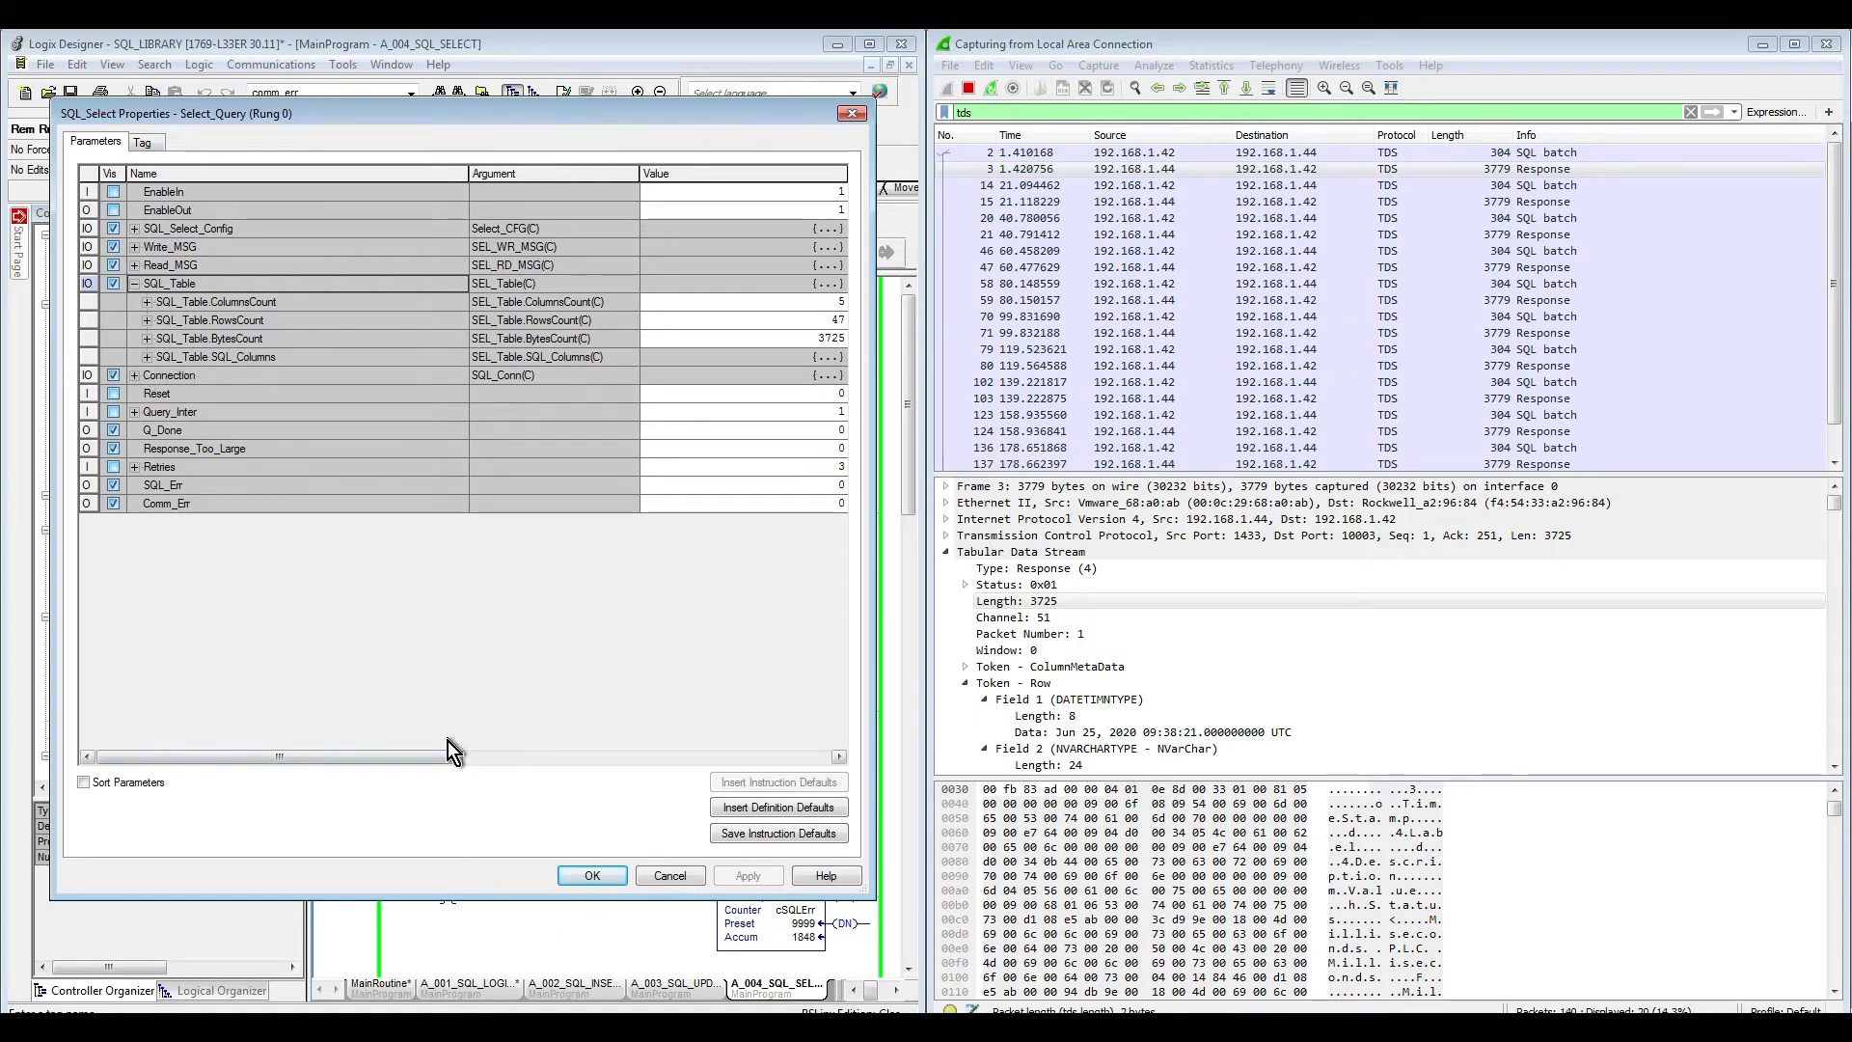
pyautogui.moveTo(447, 755); pyautogui.dragTo(548, 762)
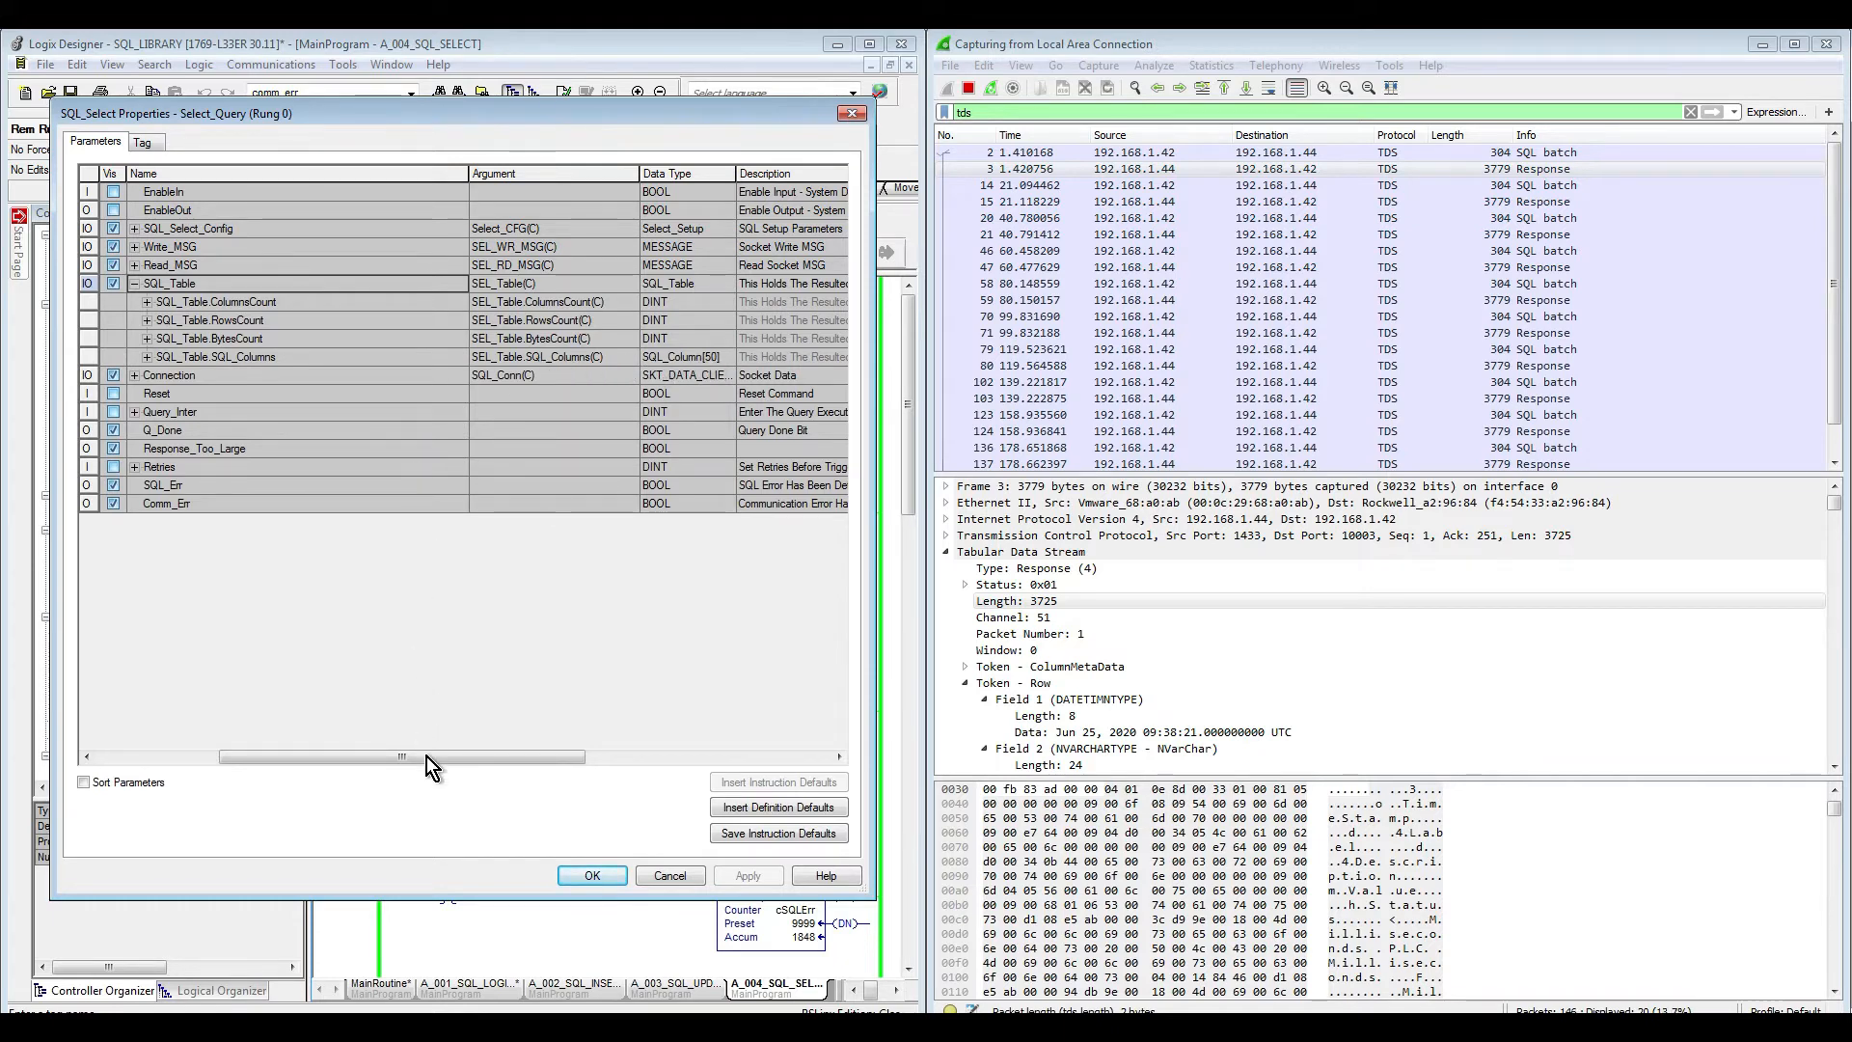
pyautogui.moveTo(426, 759); pyautogui.dragTo(266, 761)
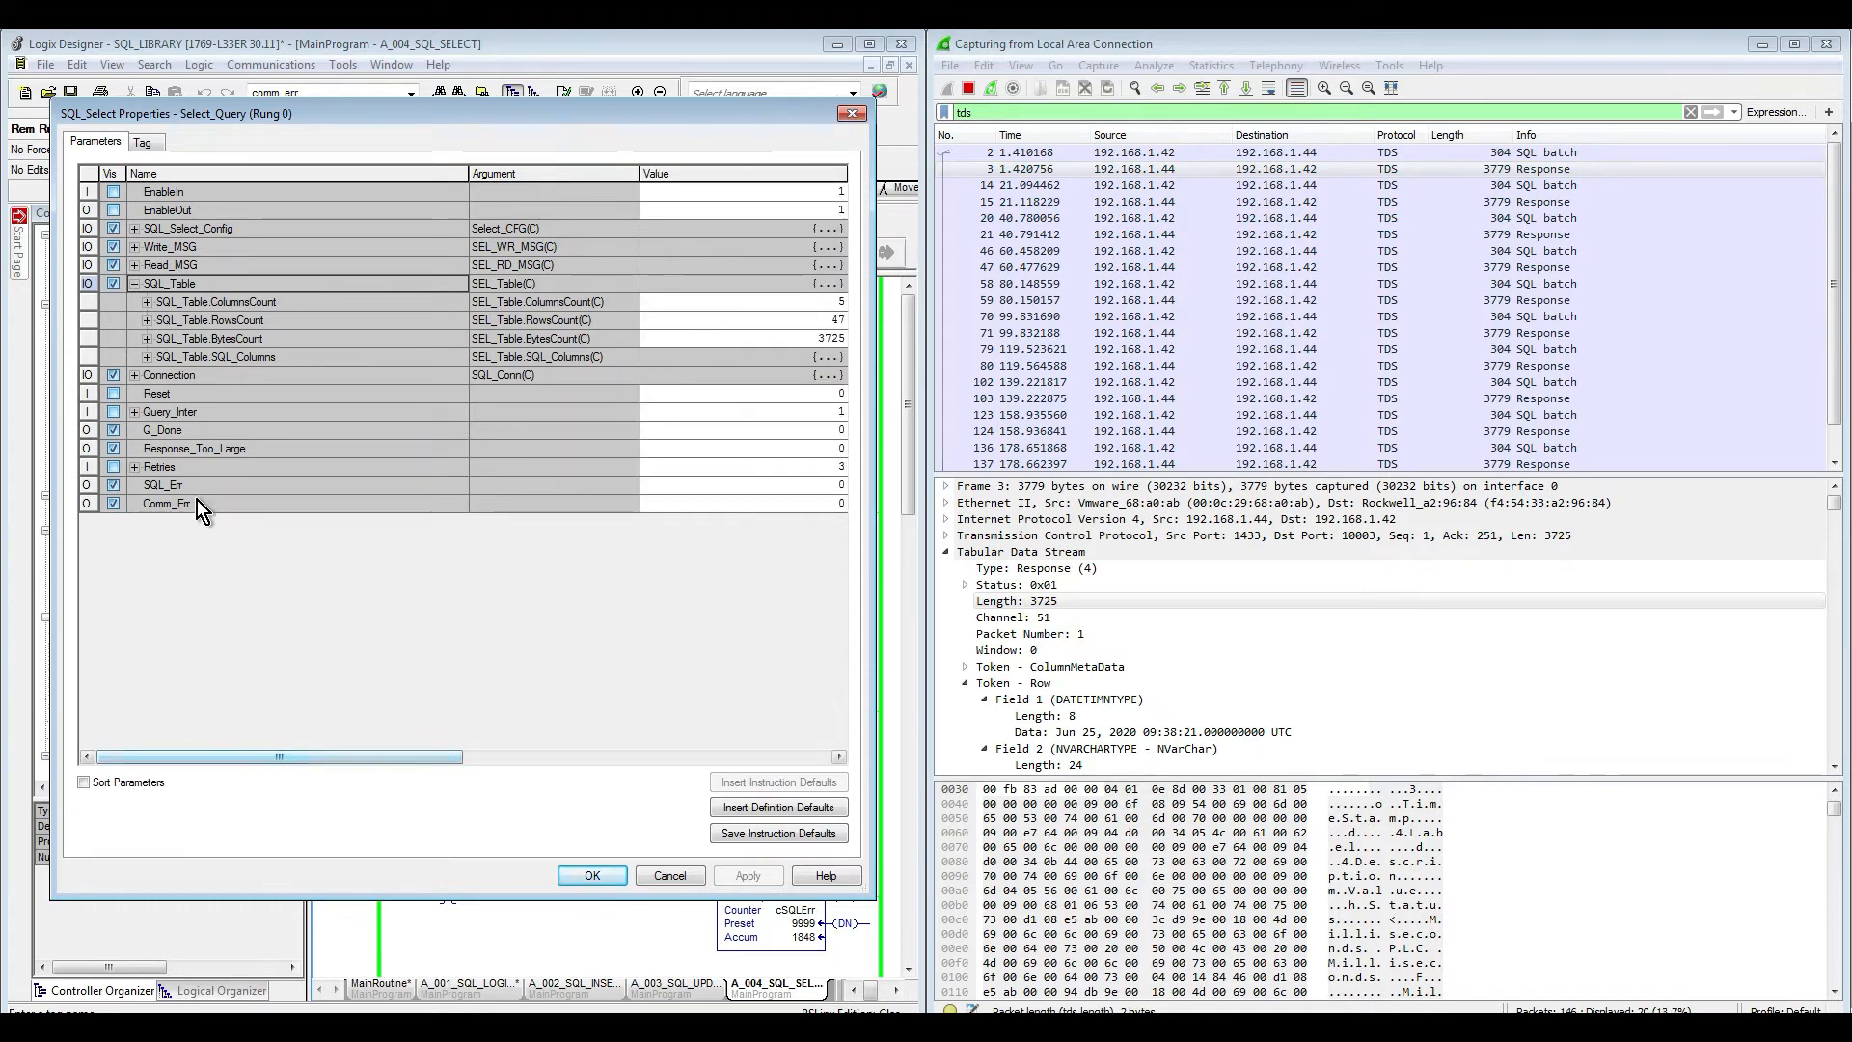
pyautogui.click(147, 359)
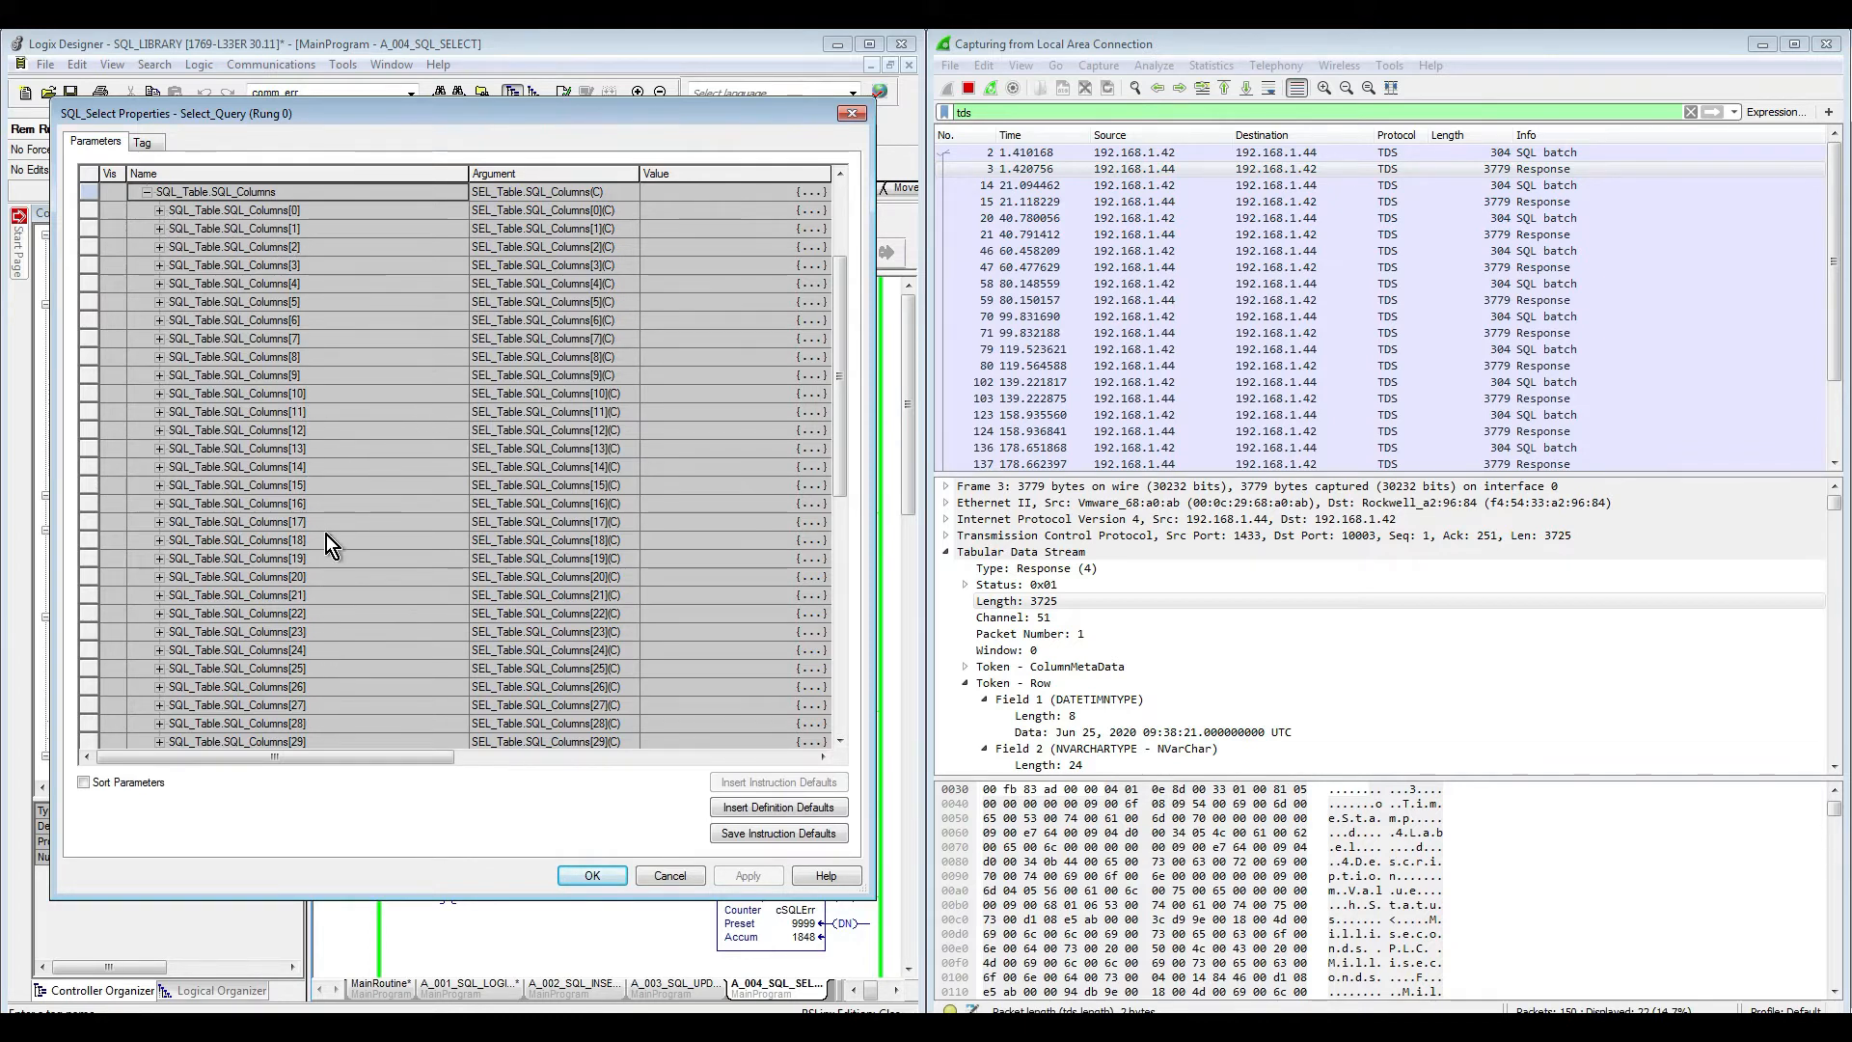
pyautogui.click(159, 210)
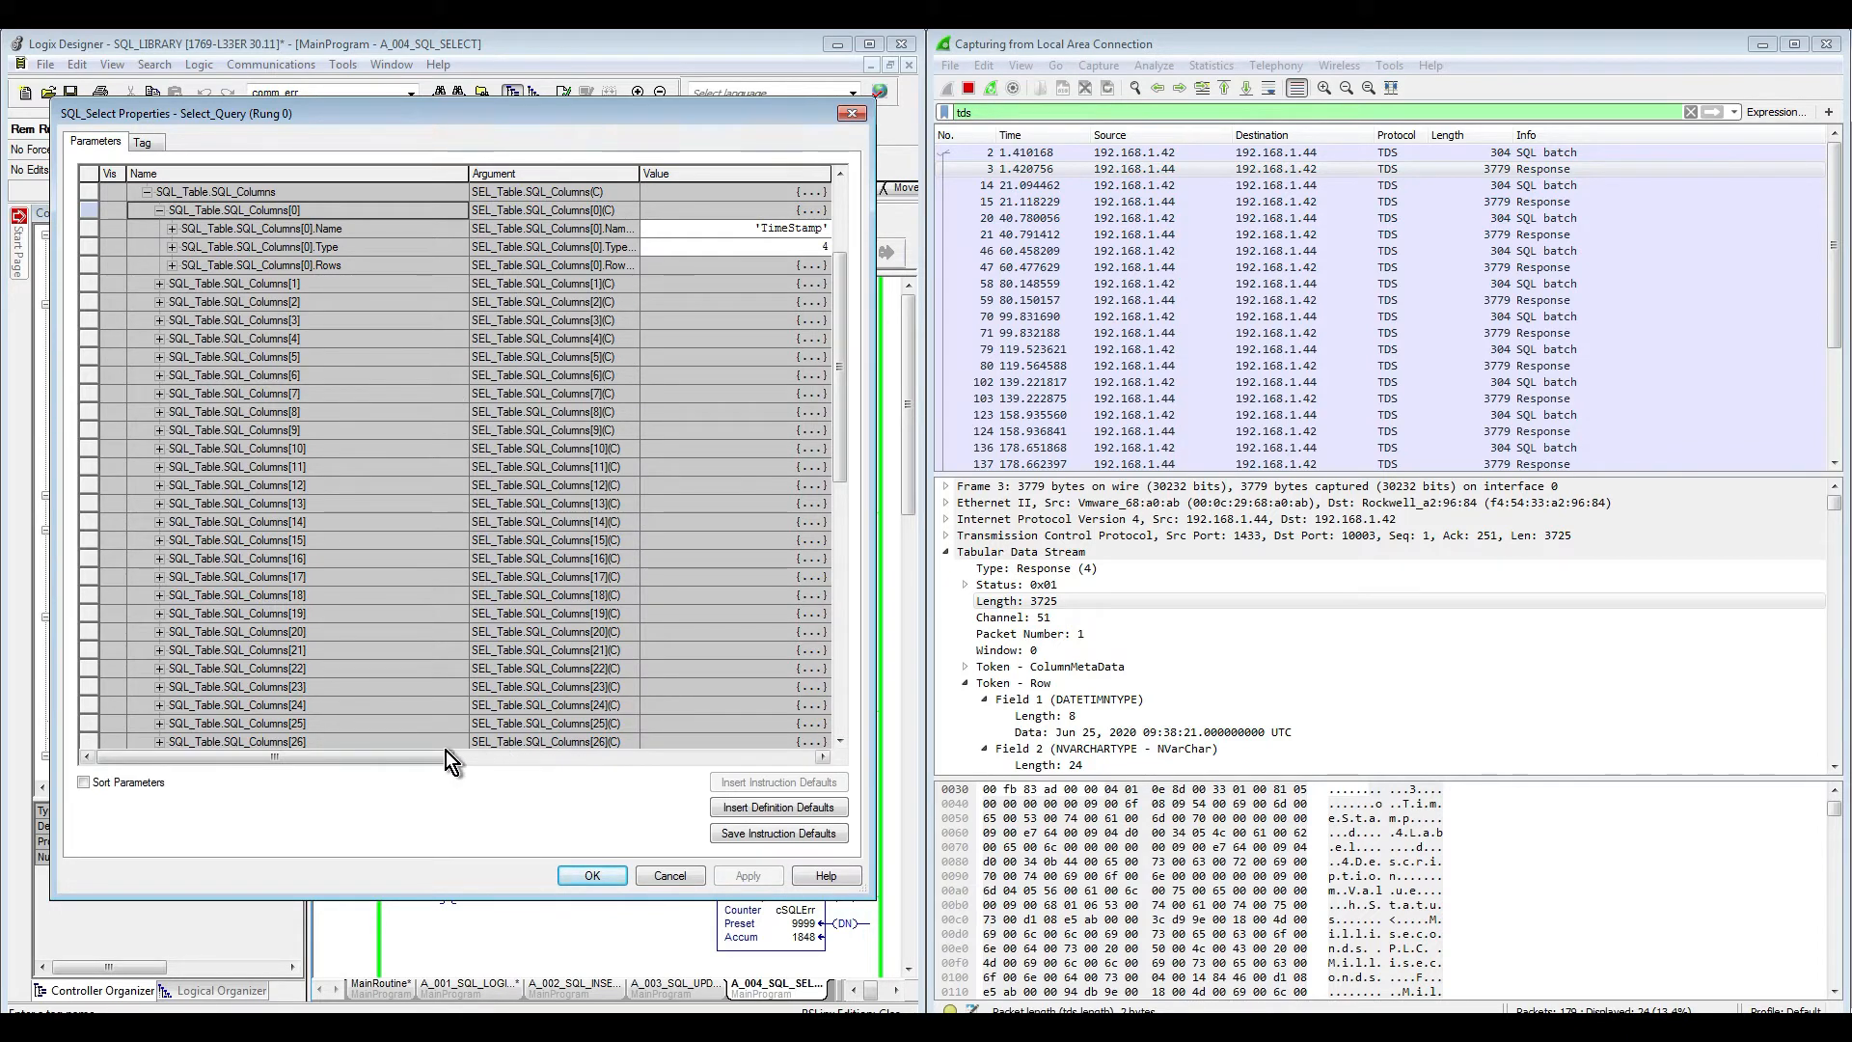
pyautogui.moveTo(443, 757); pyautogui.dragTo(565, 763)
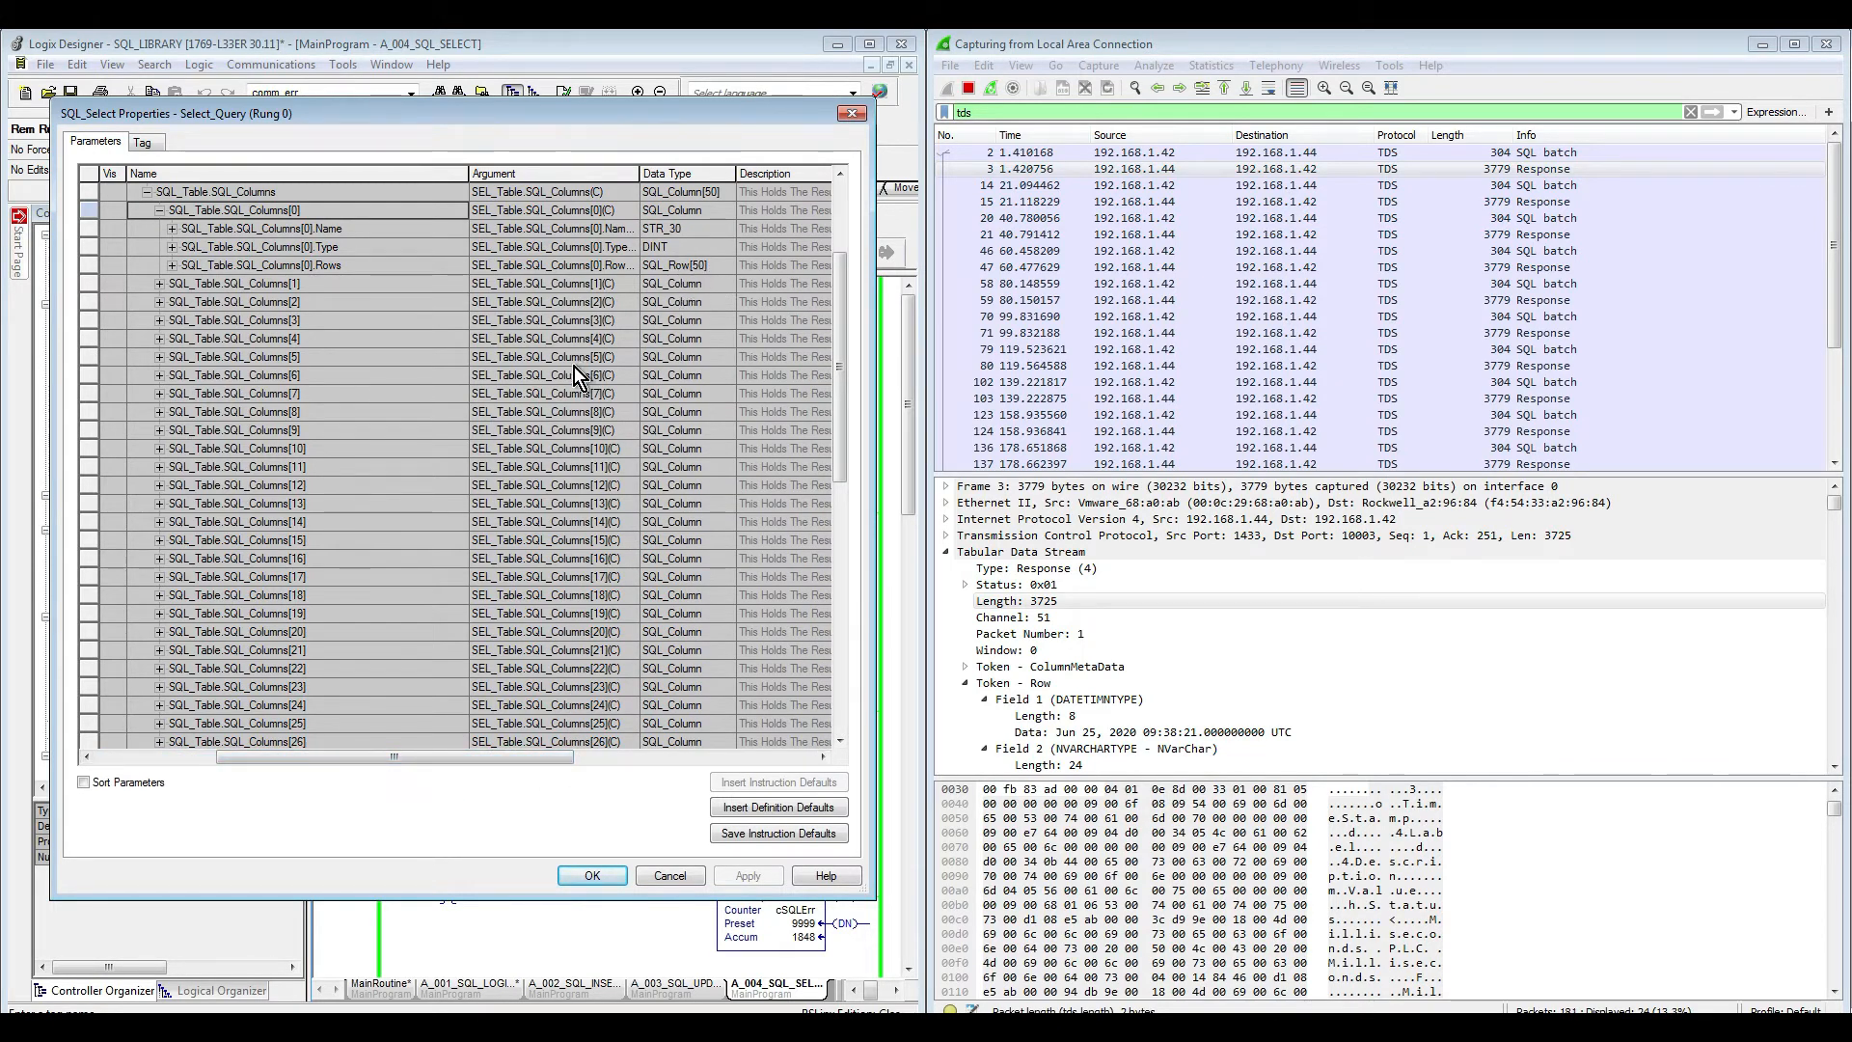
pyautogui.moveTo(496, 760); pyautogui.dragTo(367, 766)
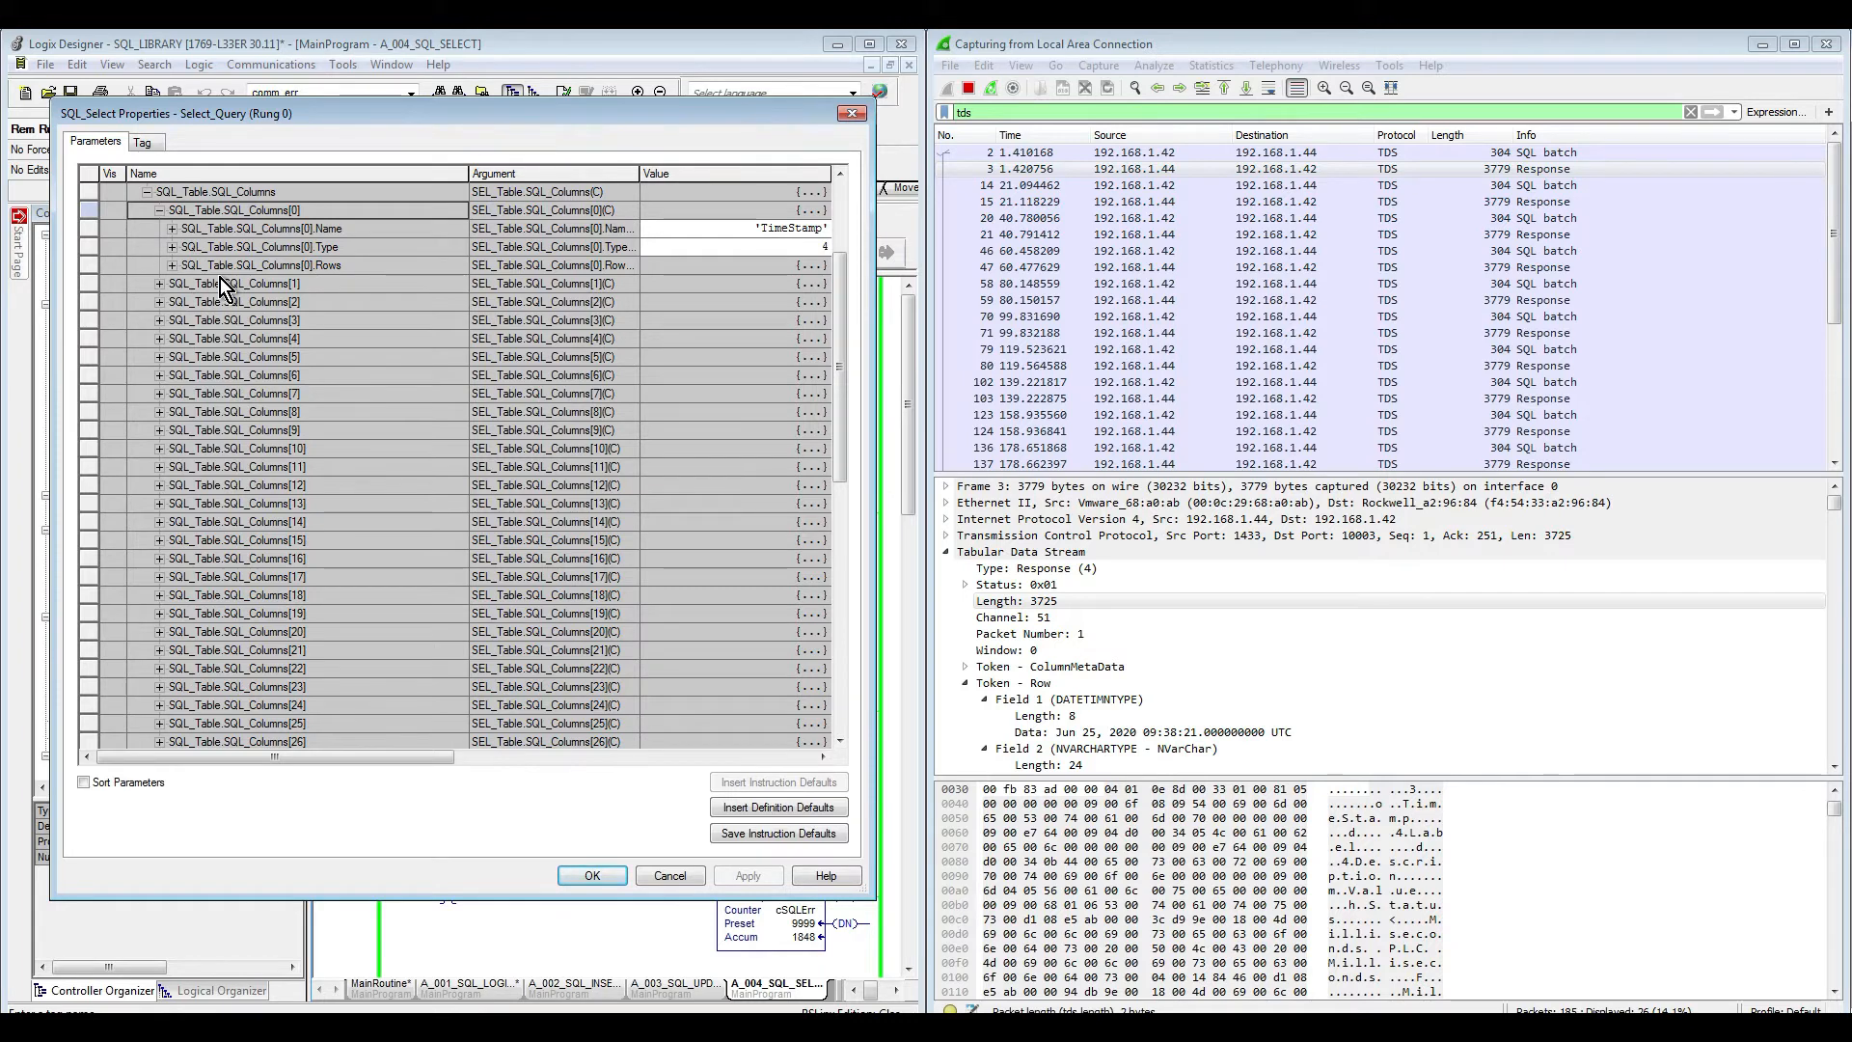
# Step: Expand Rows[0] of SQL_Columns[0] and examine its DateTime elements
pyautogui.click(172, 266)
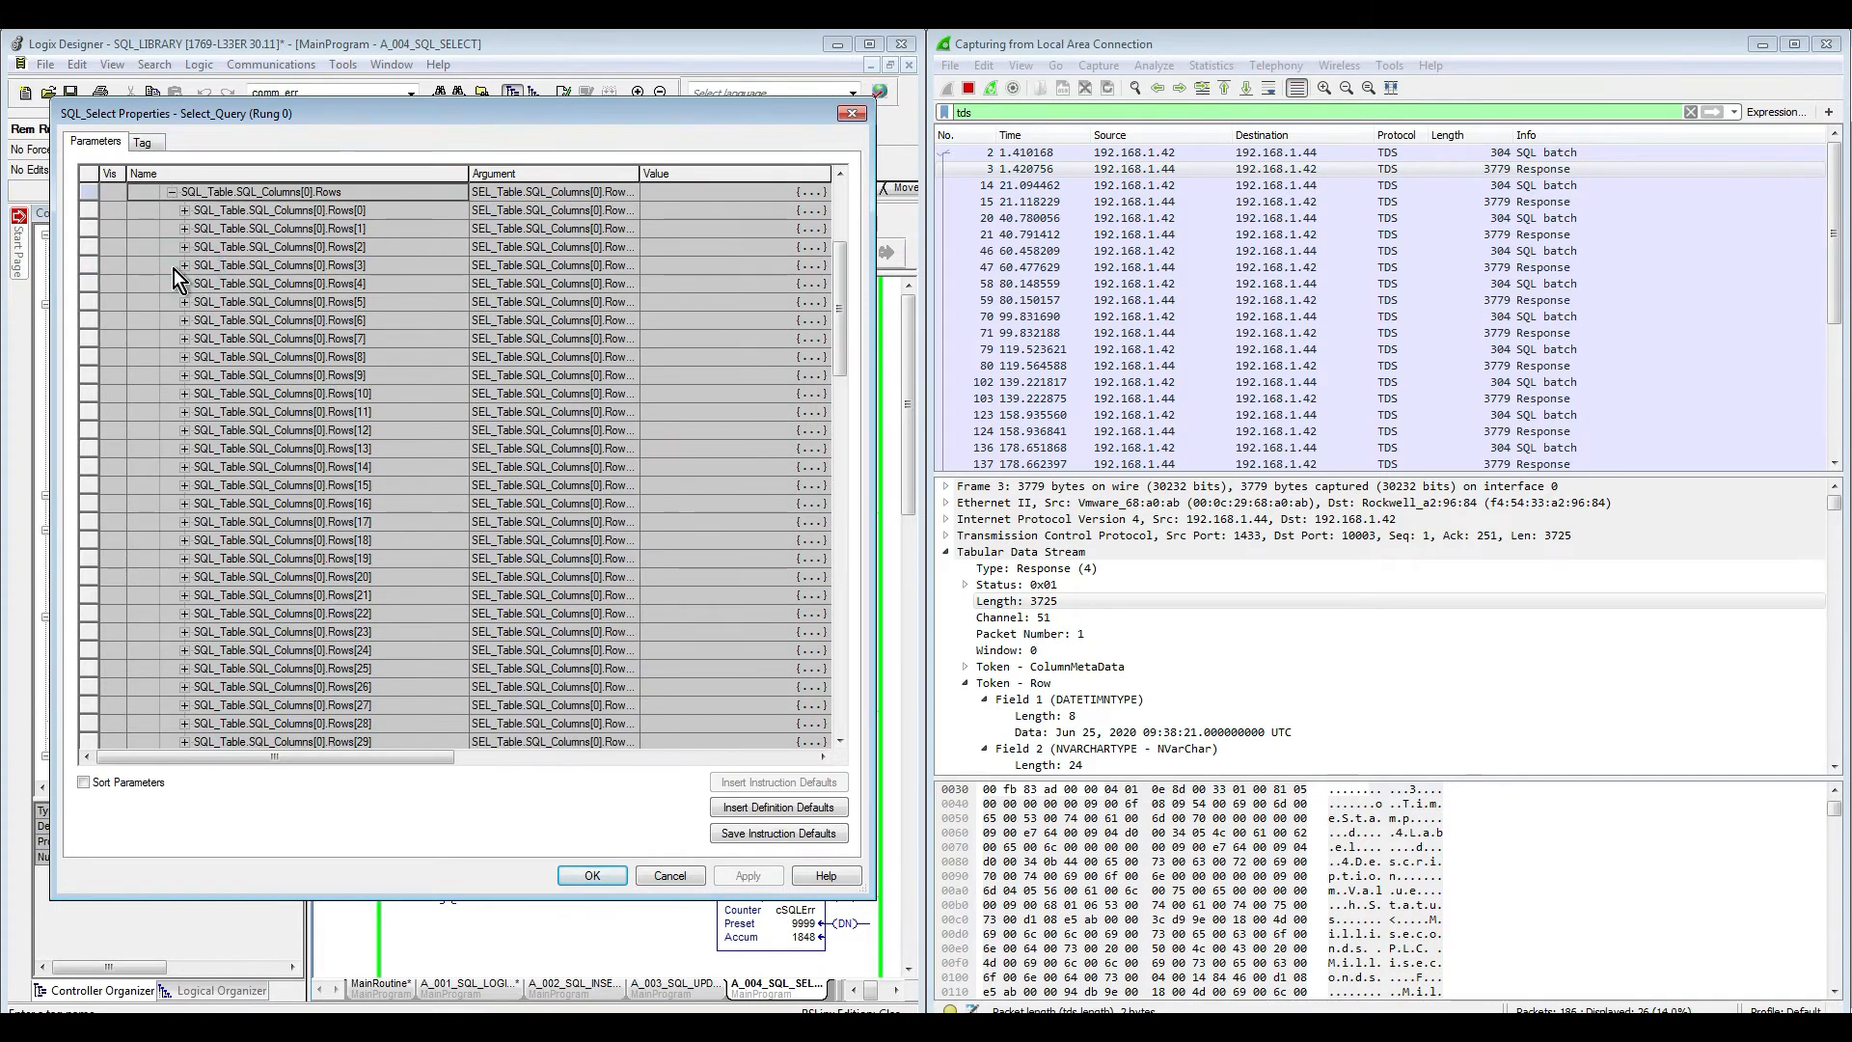
pyautogui.click(184, 211)
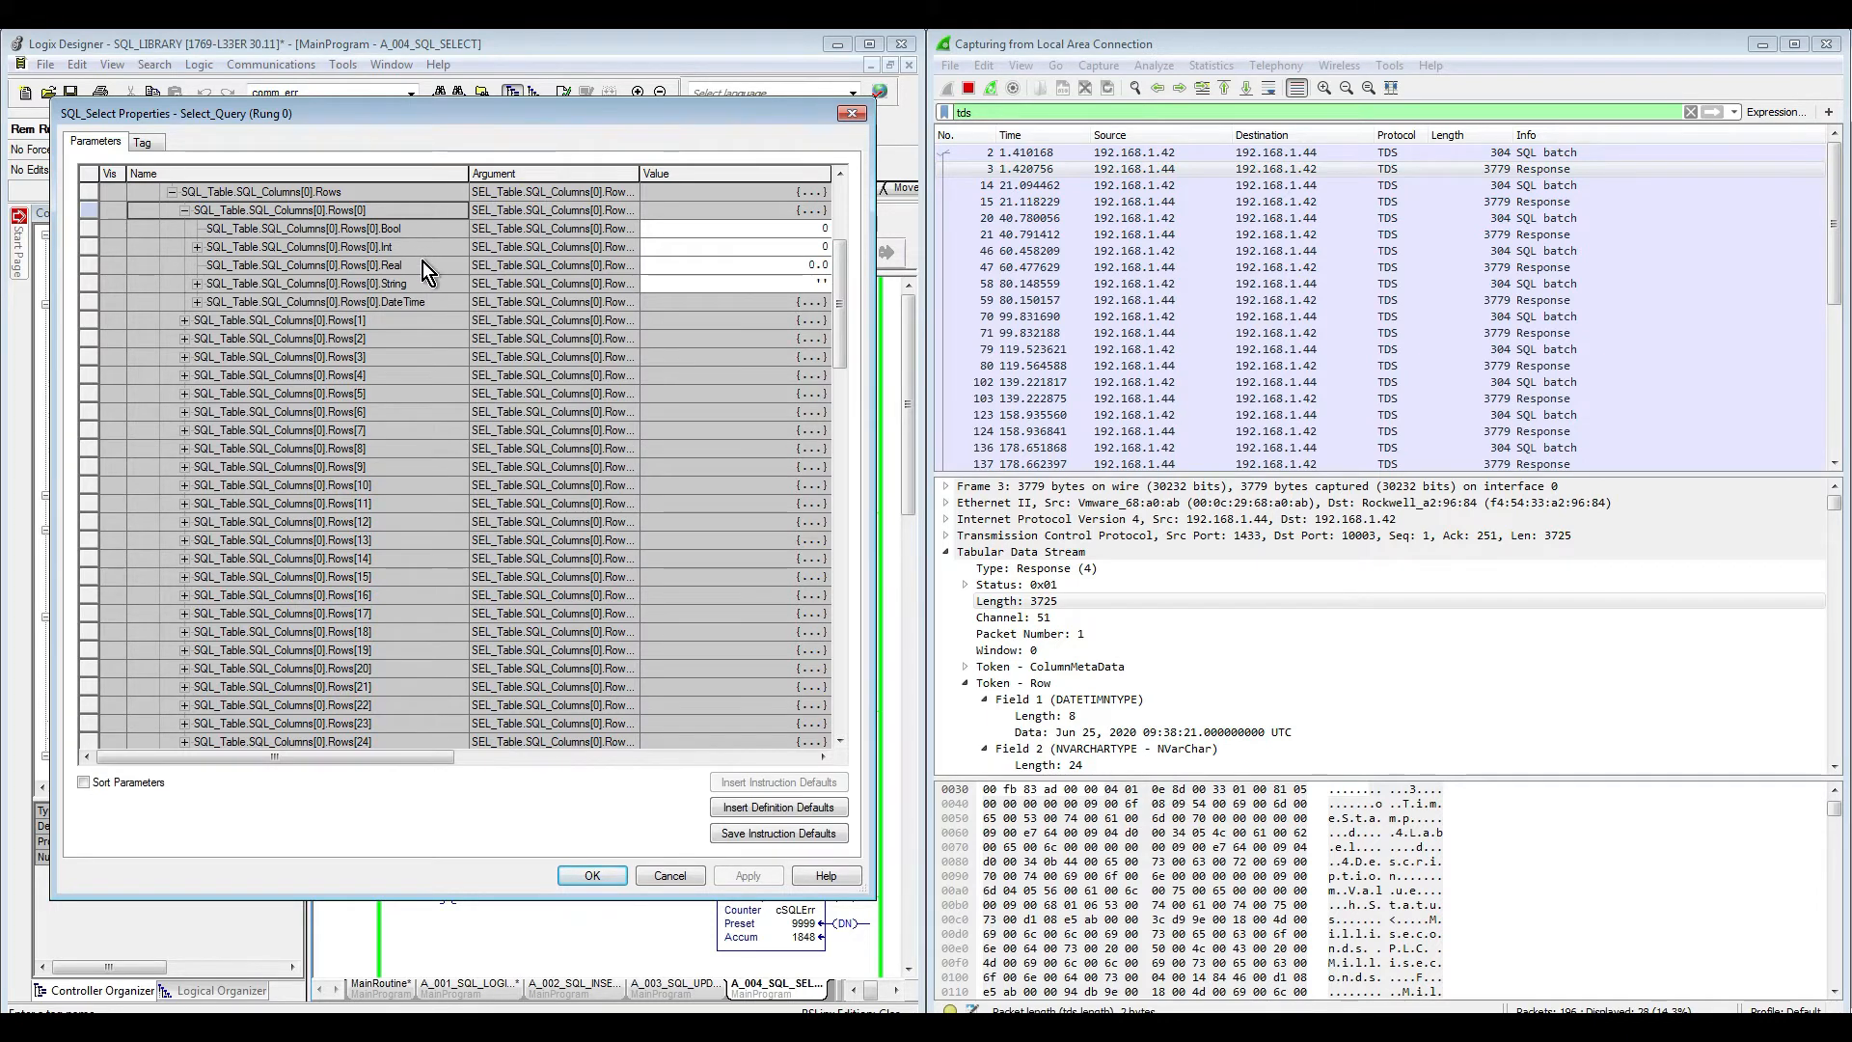
pyautogui.click(838, 174)
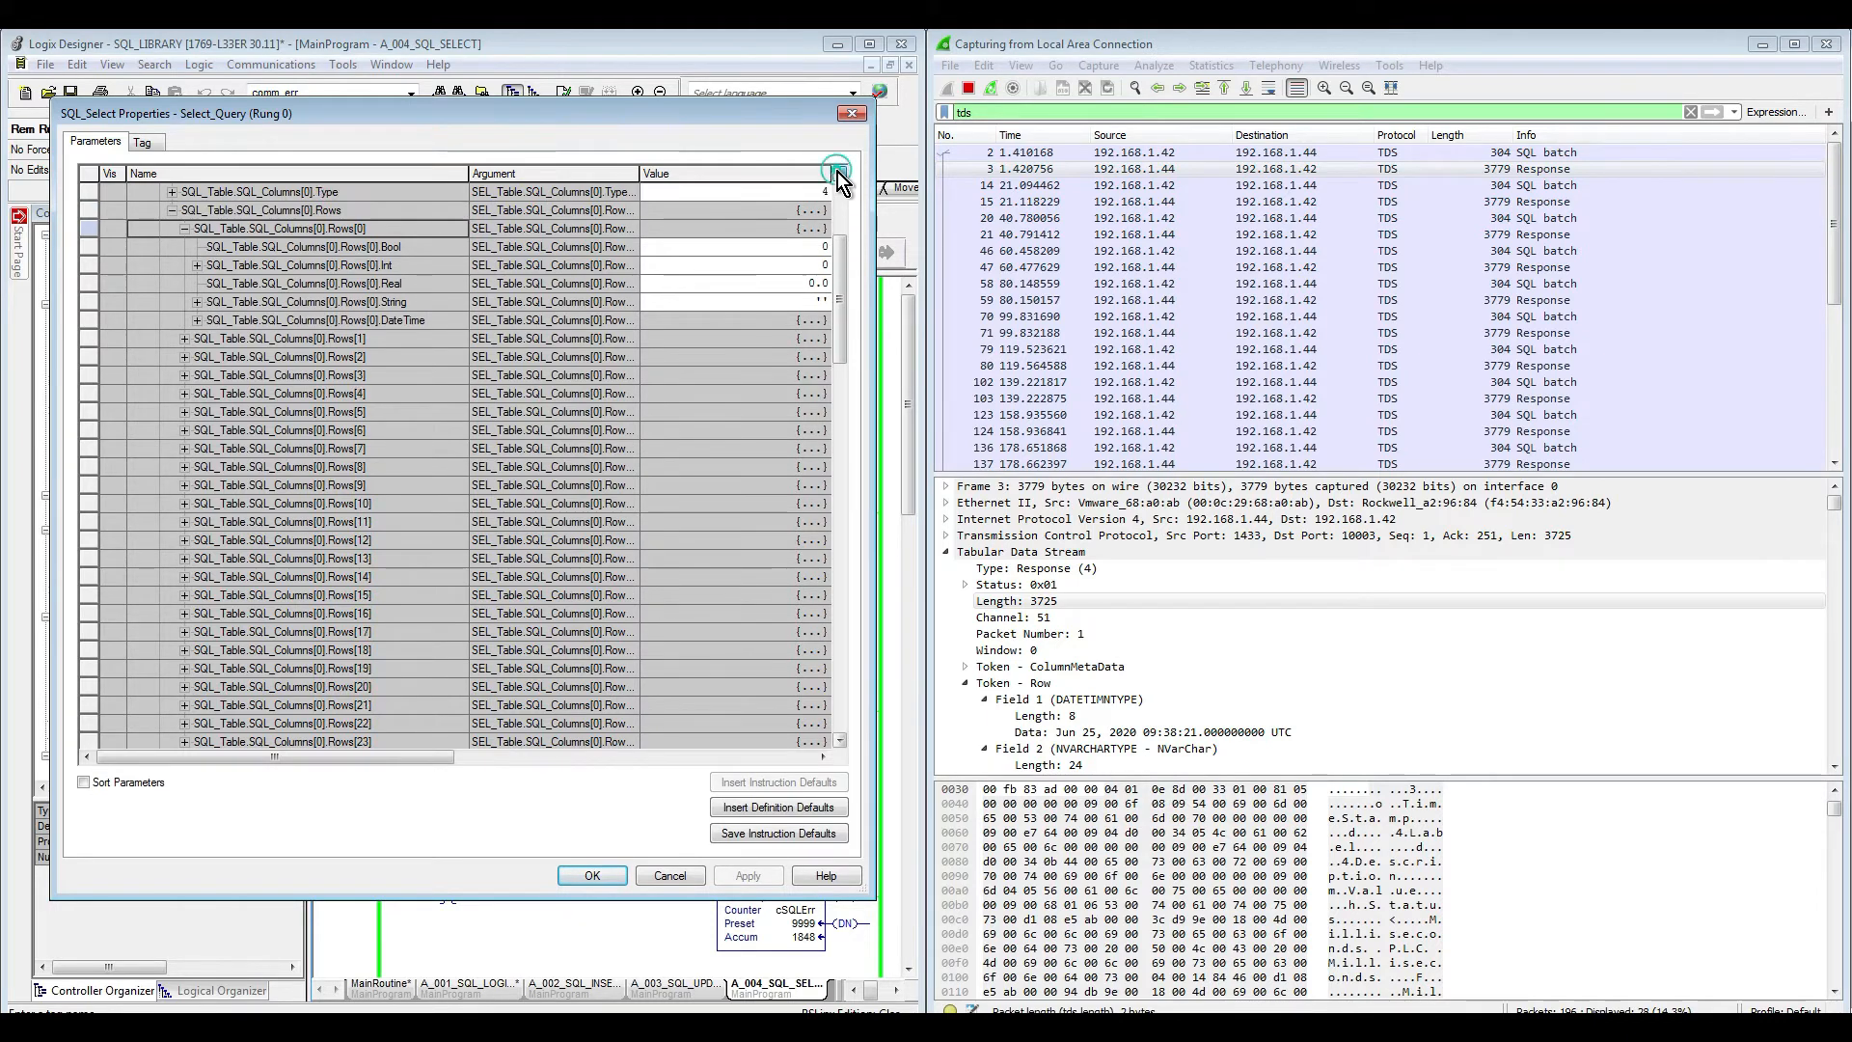
pyautogui.click(838, 174)
pyautogui.click(838, 173)
pyautogui.click(837, 173)
pyautogui.click(837, 173)
pyautogui.click(837, 173)
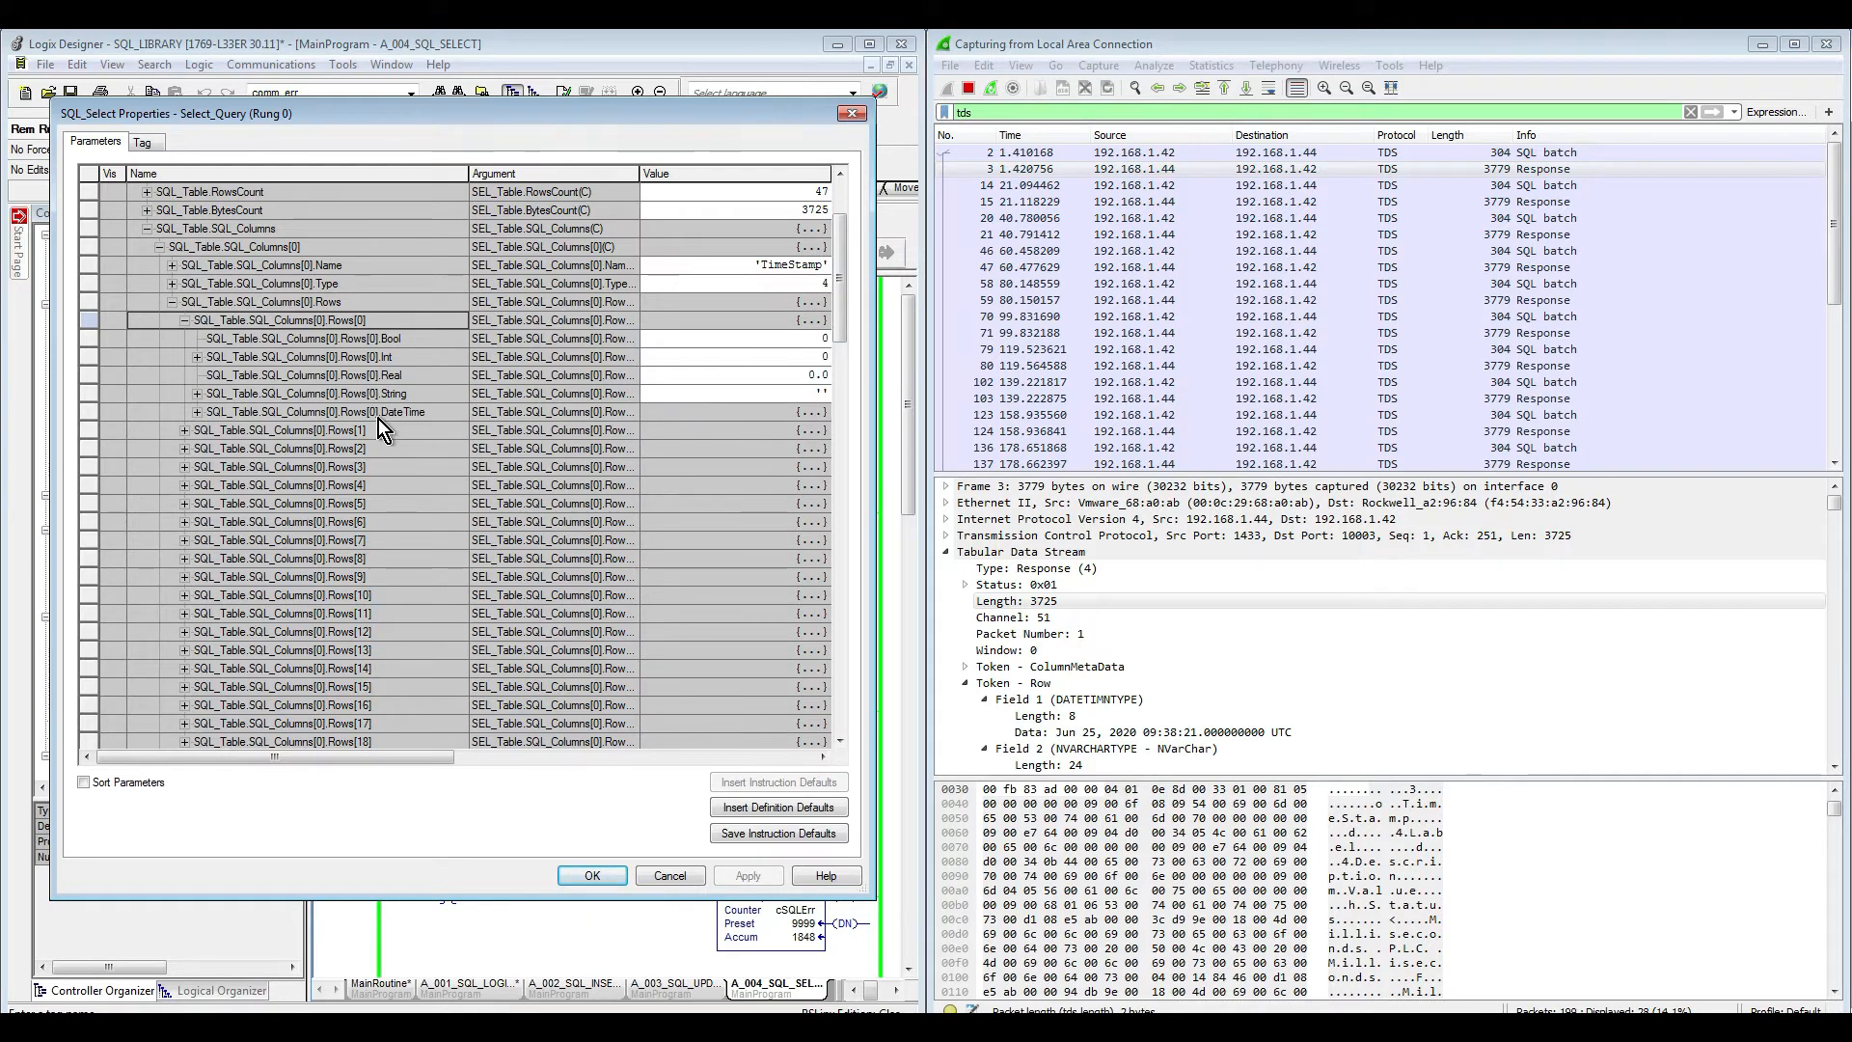
pyautogui.click(198, 414)
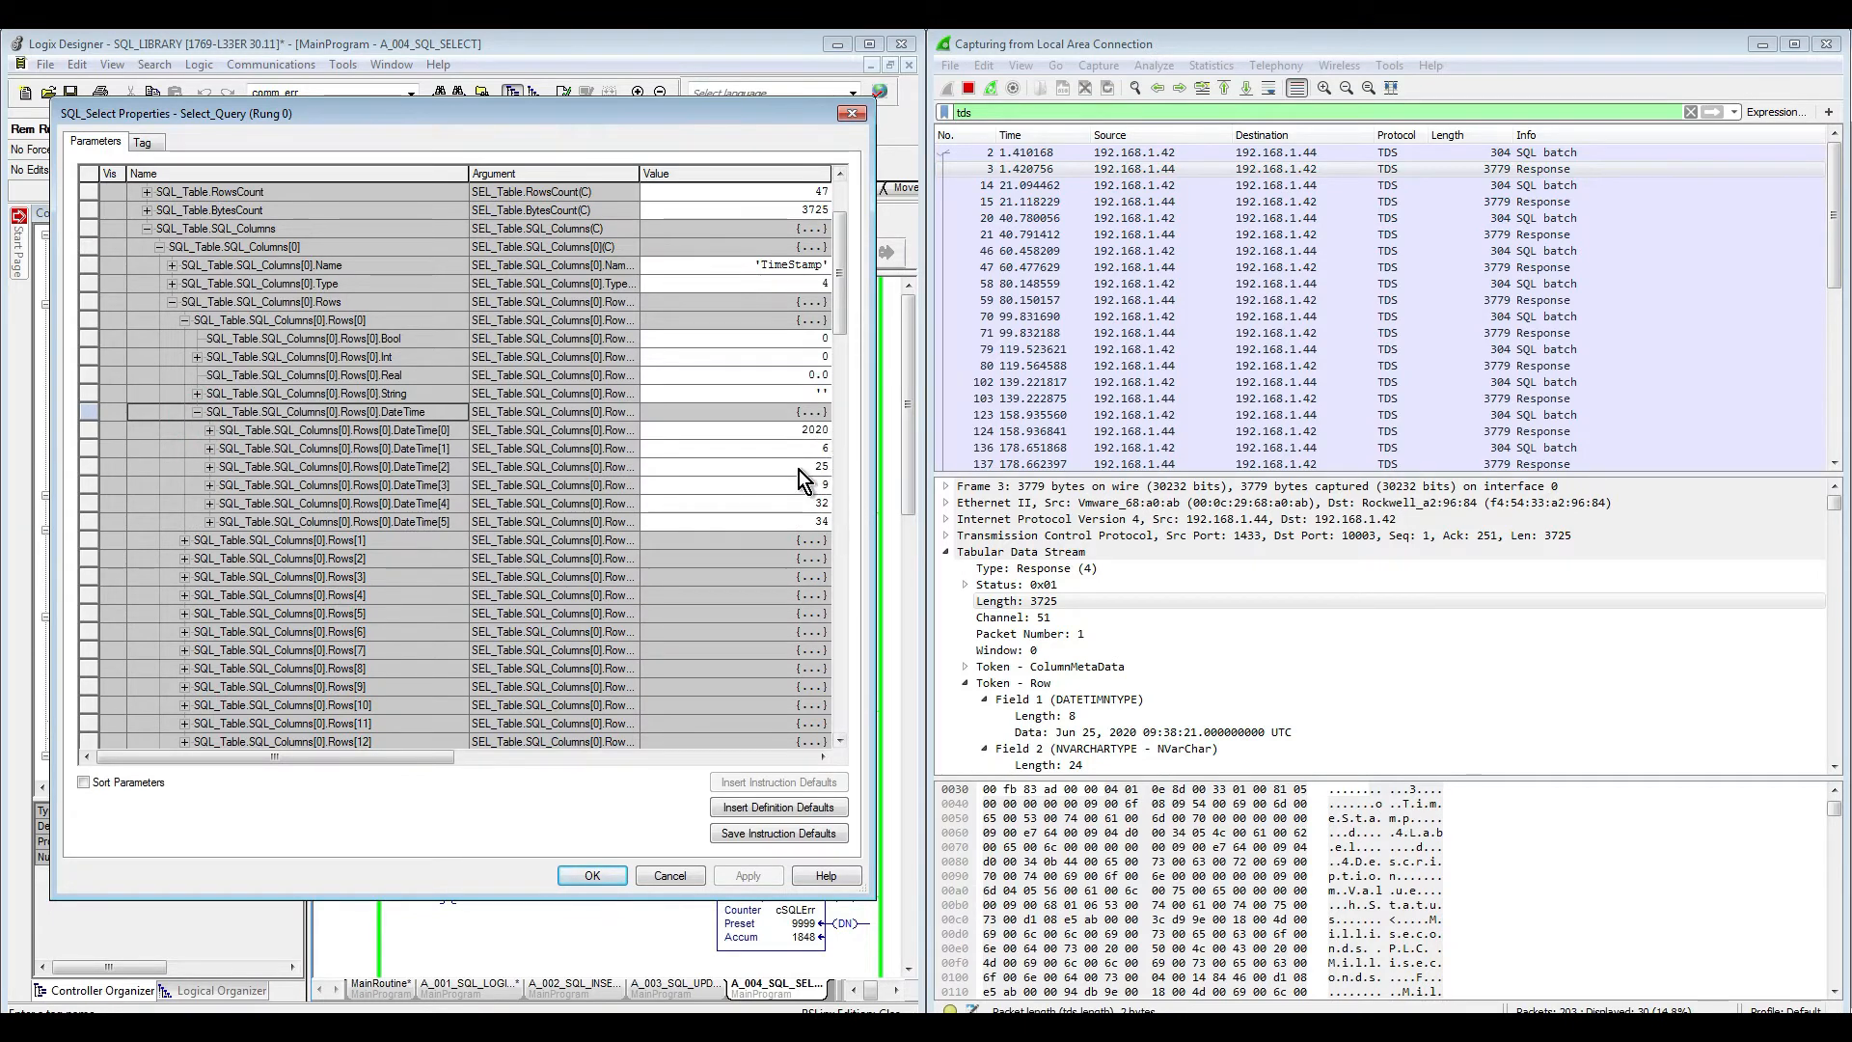
# Step: Examine the DateTime elements of Rows[1] and Rows[2] in SQL_Columns[0]
pyautogui.click(185, 542)
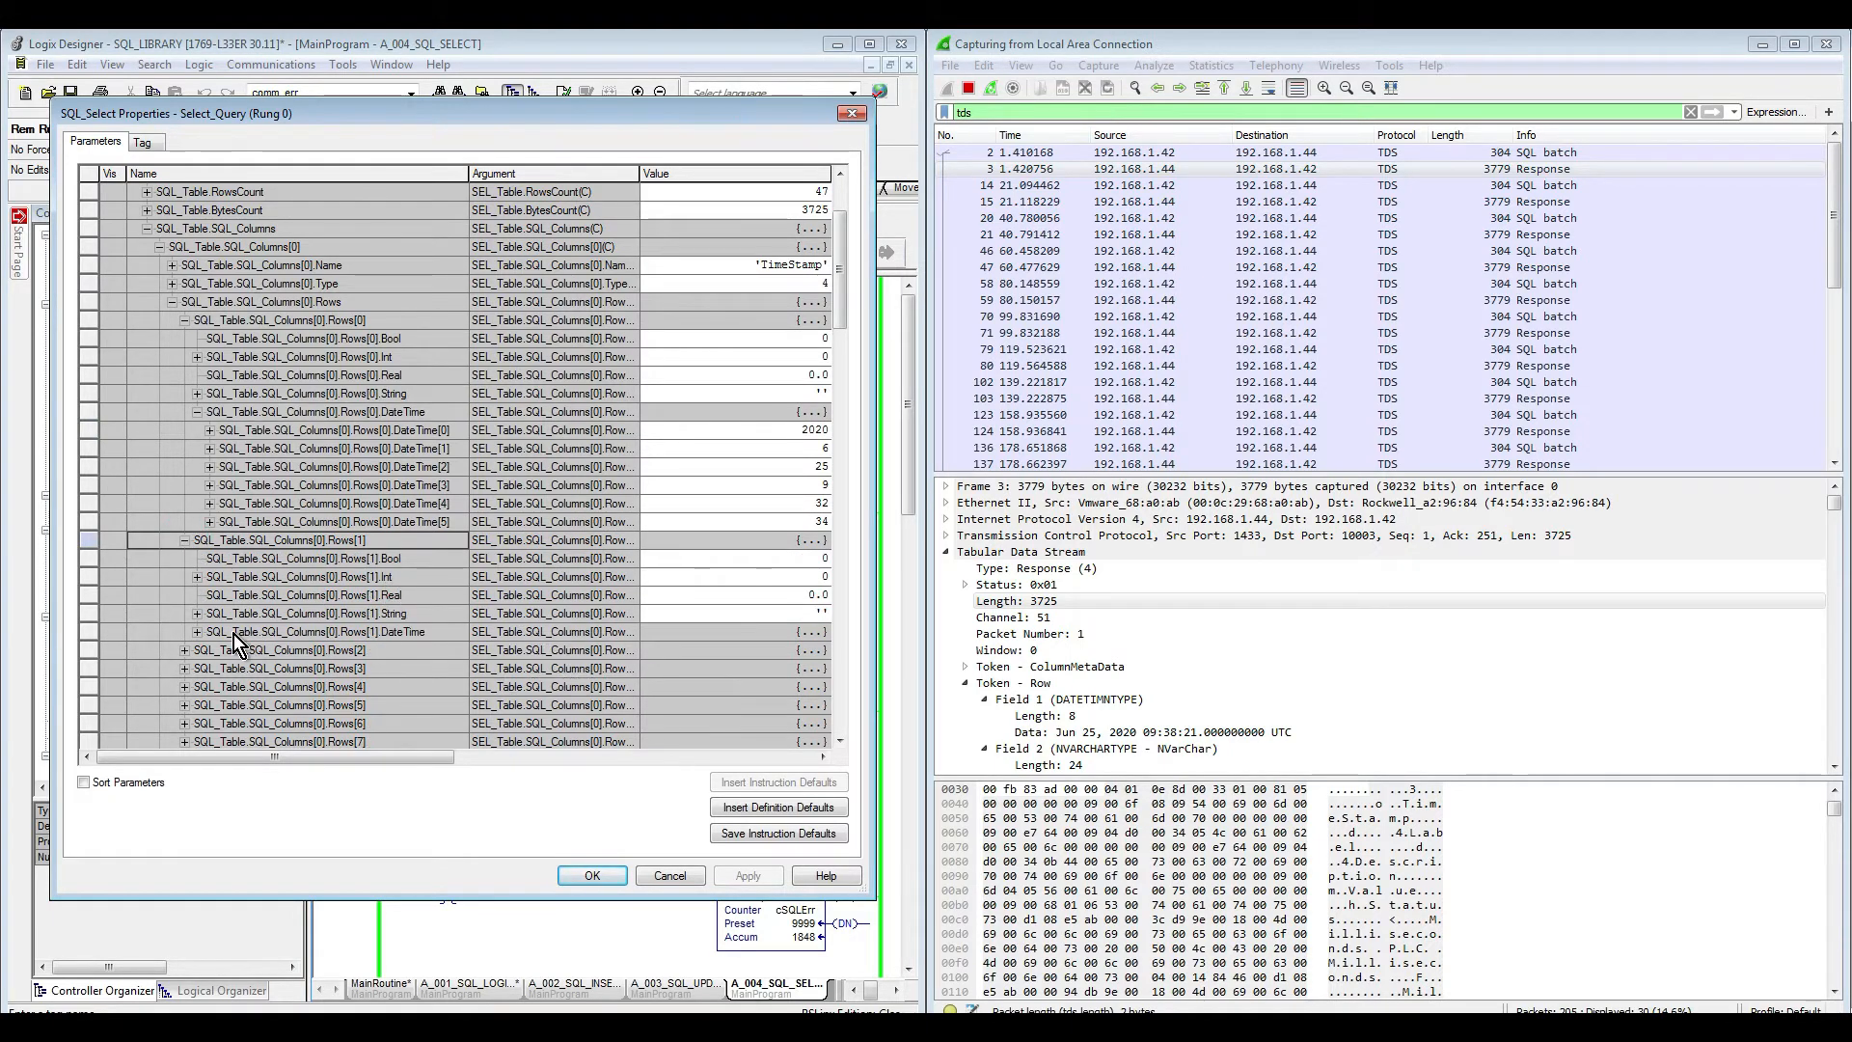
pyautogui.click(198, 633)
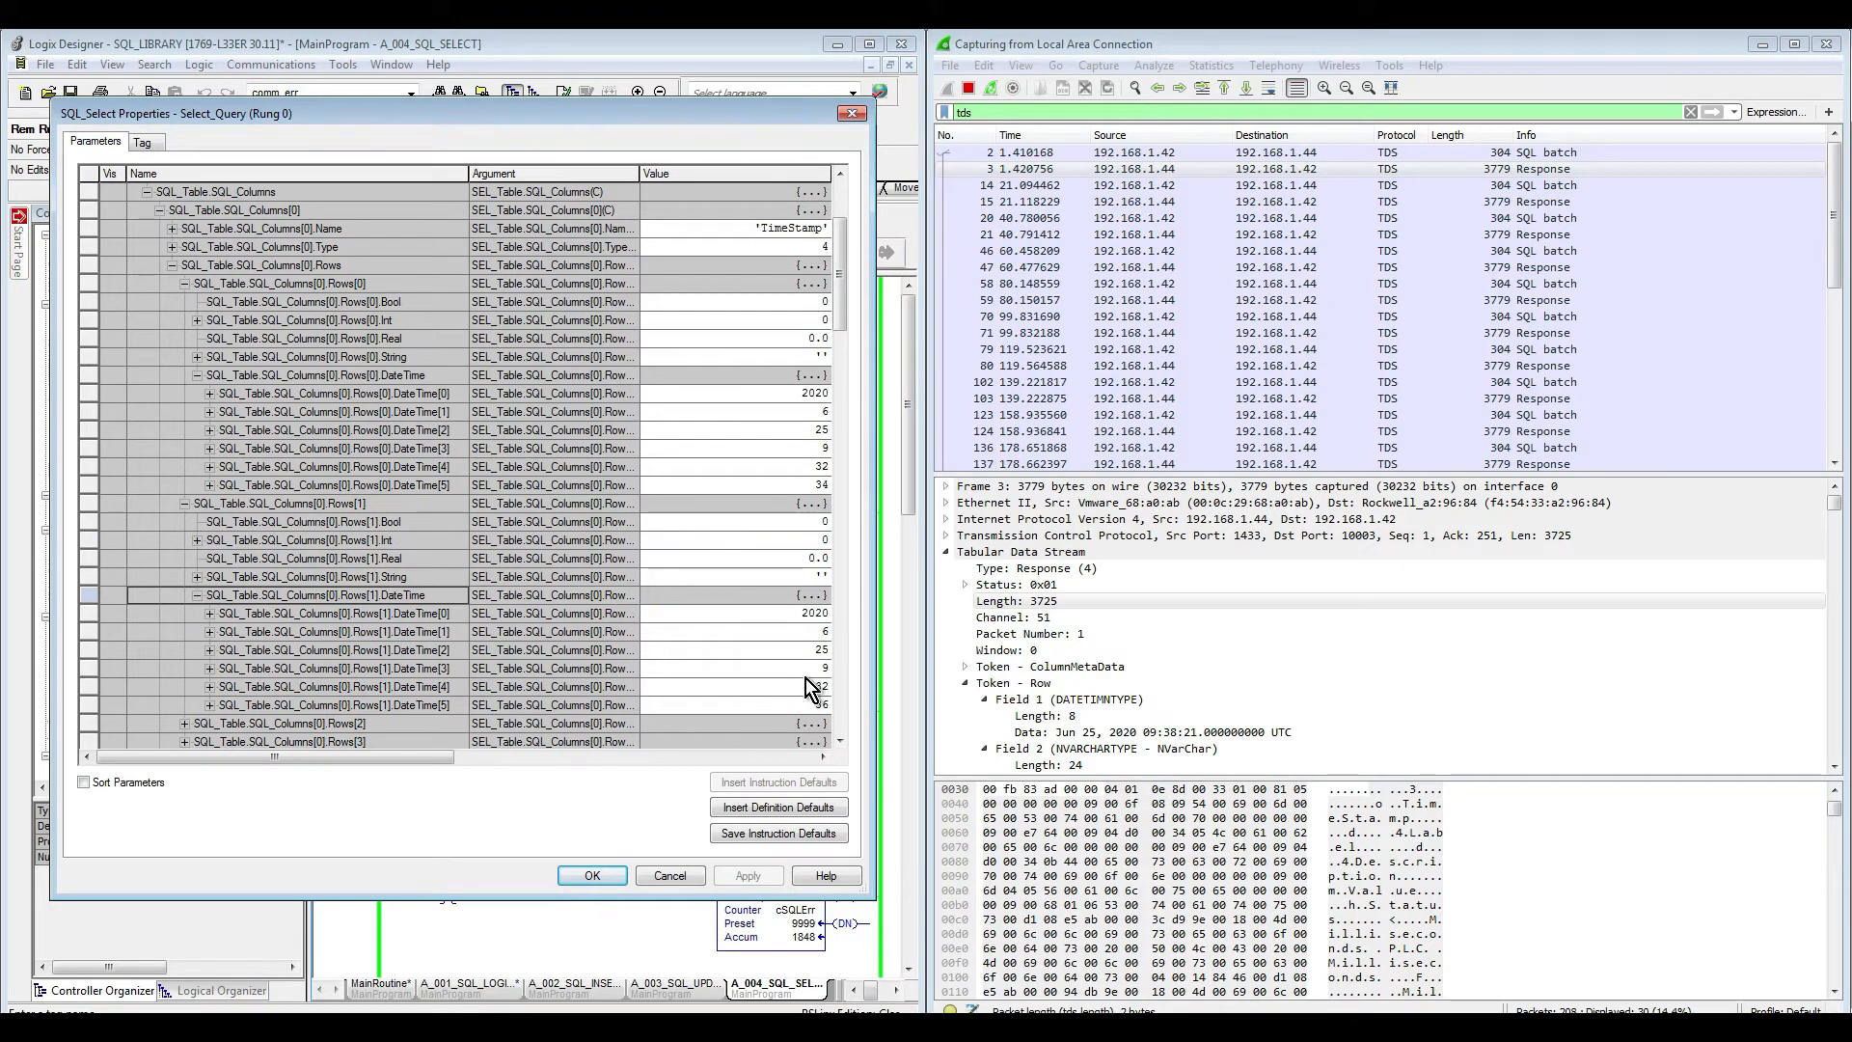
pyautogui.click(185, 724)
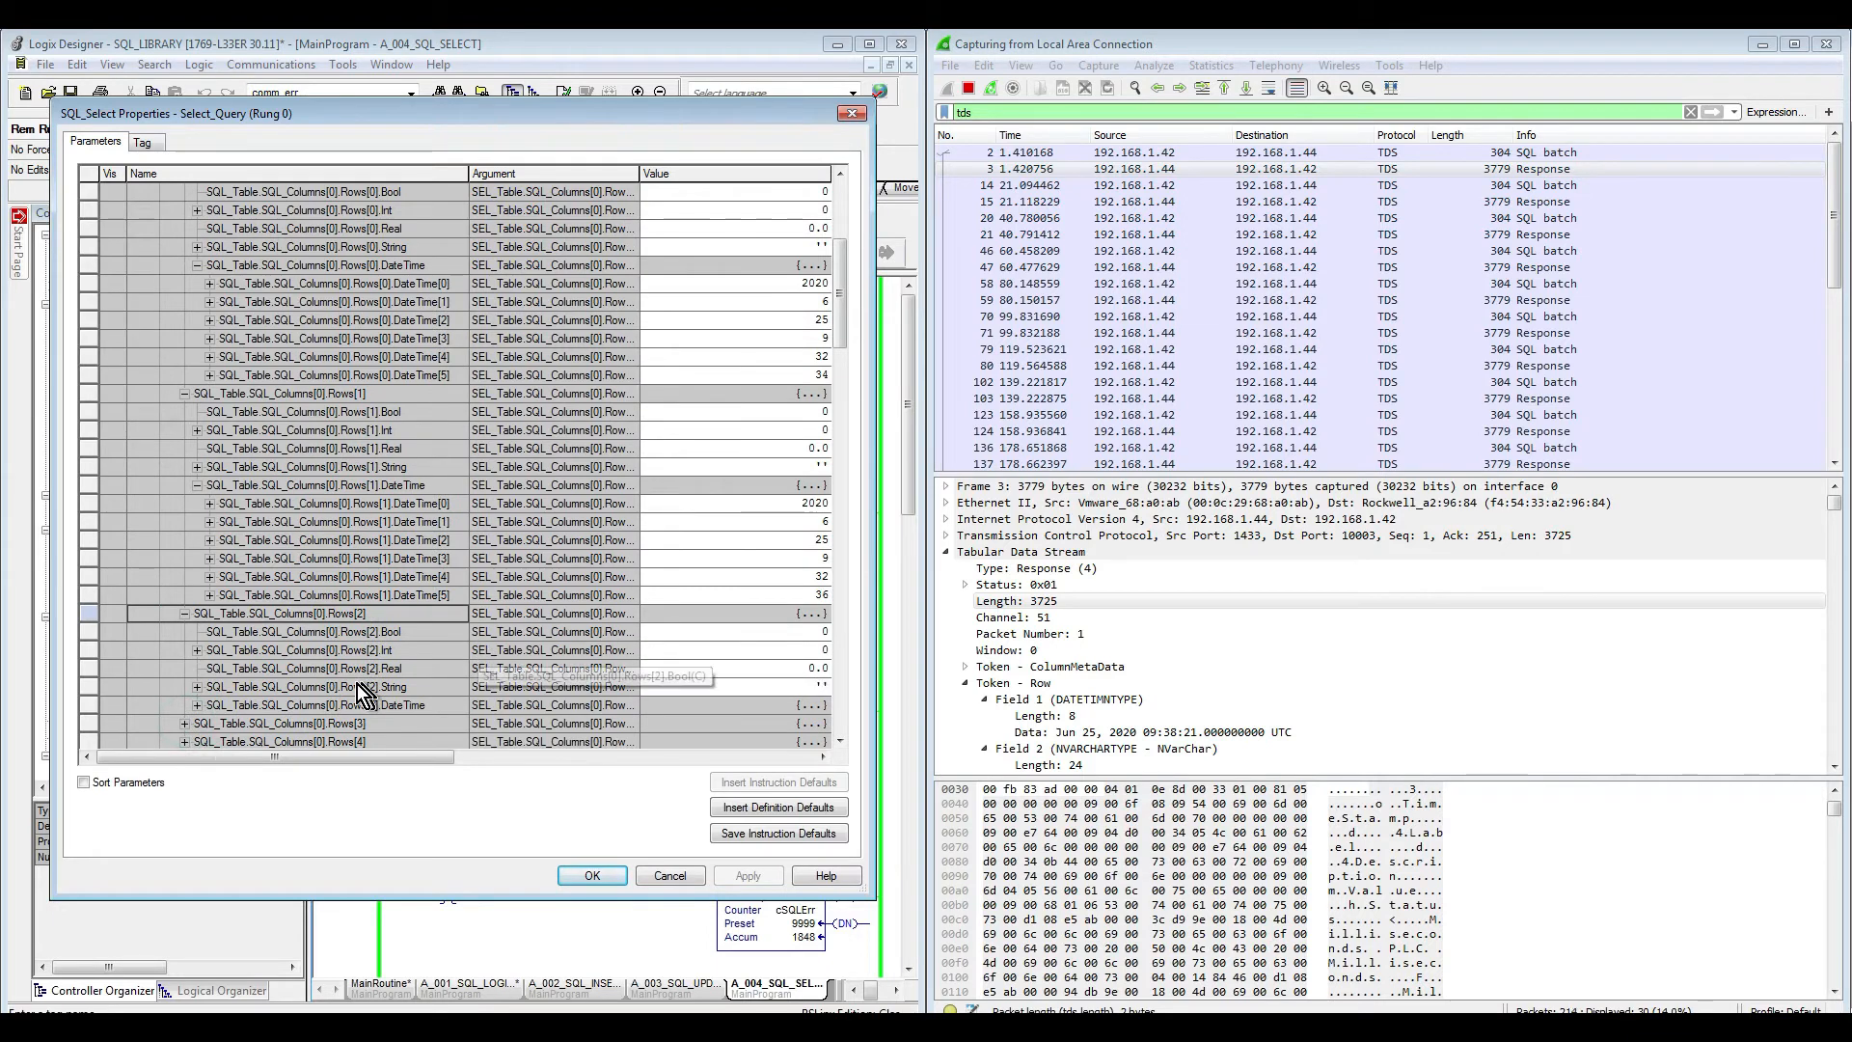
pyautogui.click(197, 705)
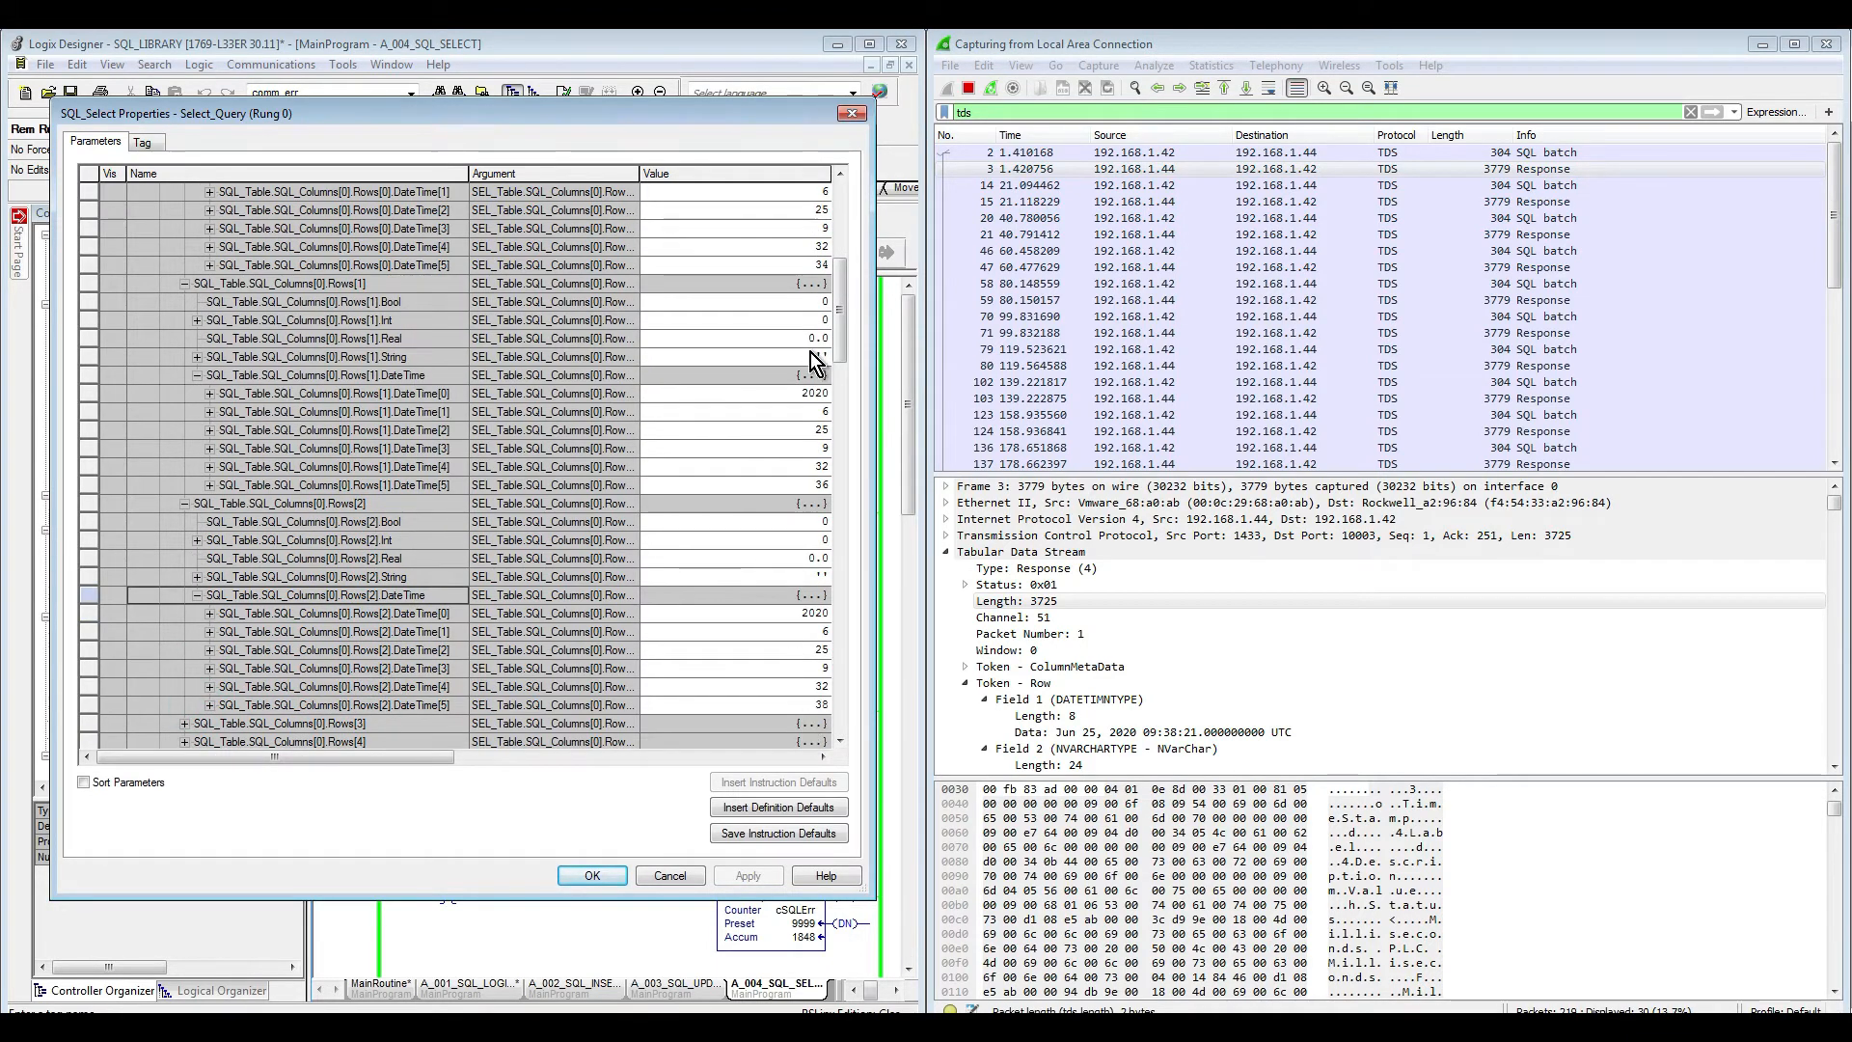
# Step: Collapse SQL_Columns[0] and examine the Real values of Rows[0], Rows[1] and Rows[2] in SQL_Columns[3]
pyautogui.moveTo(843, 320); pyautogui.dragTo(835, 259)
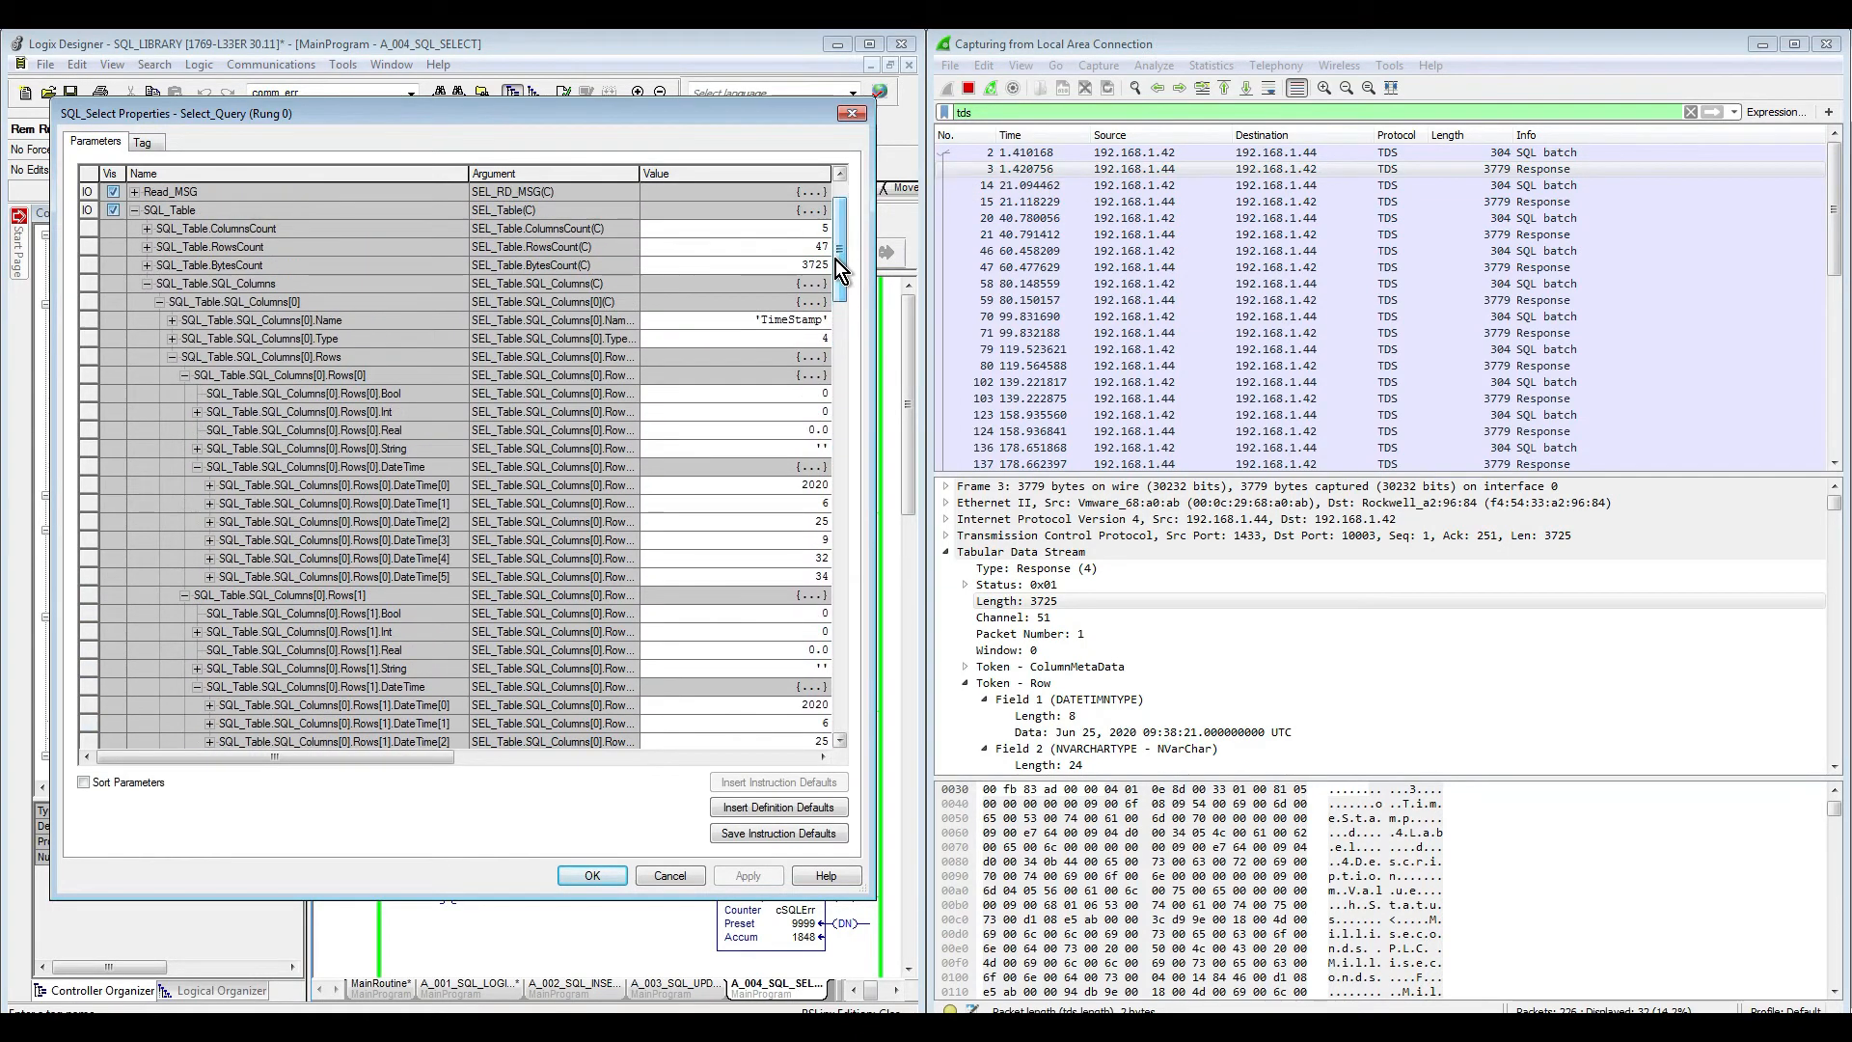
pyautogui.click(175, 359)
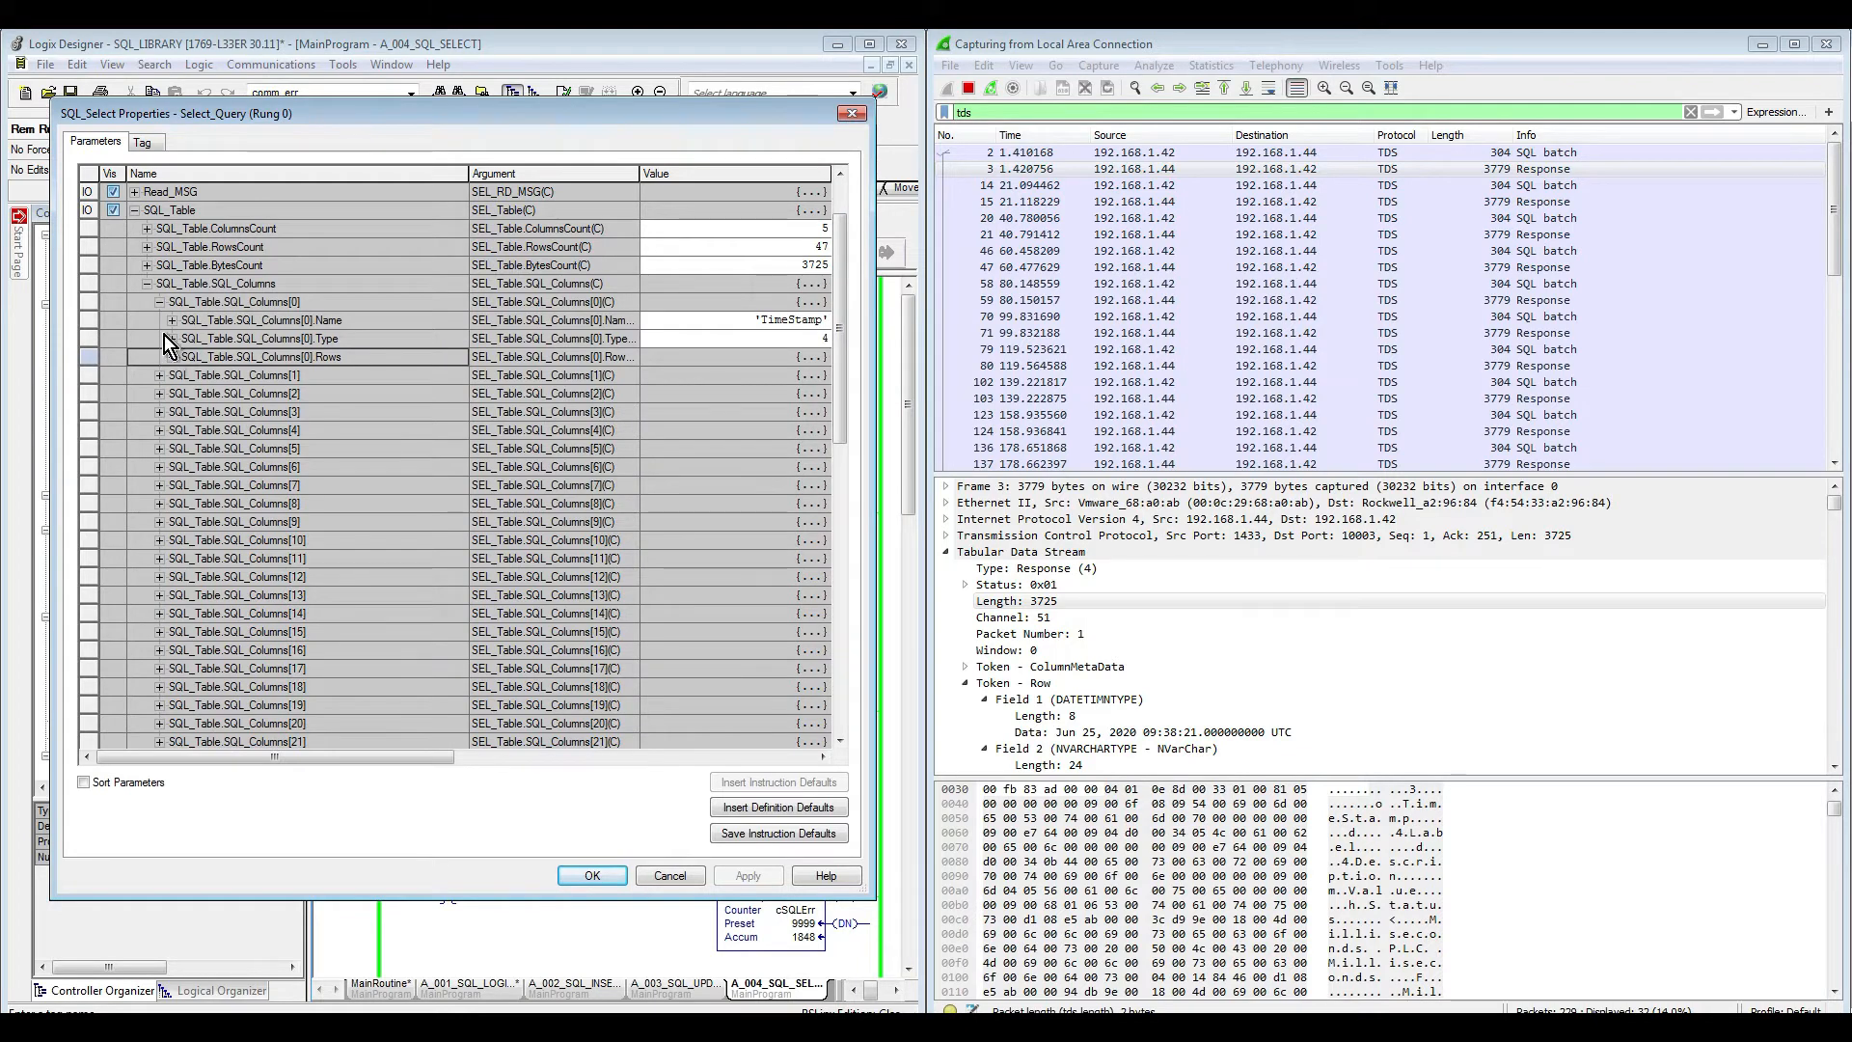
pyautogui.click(160, 303)
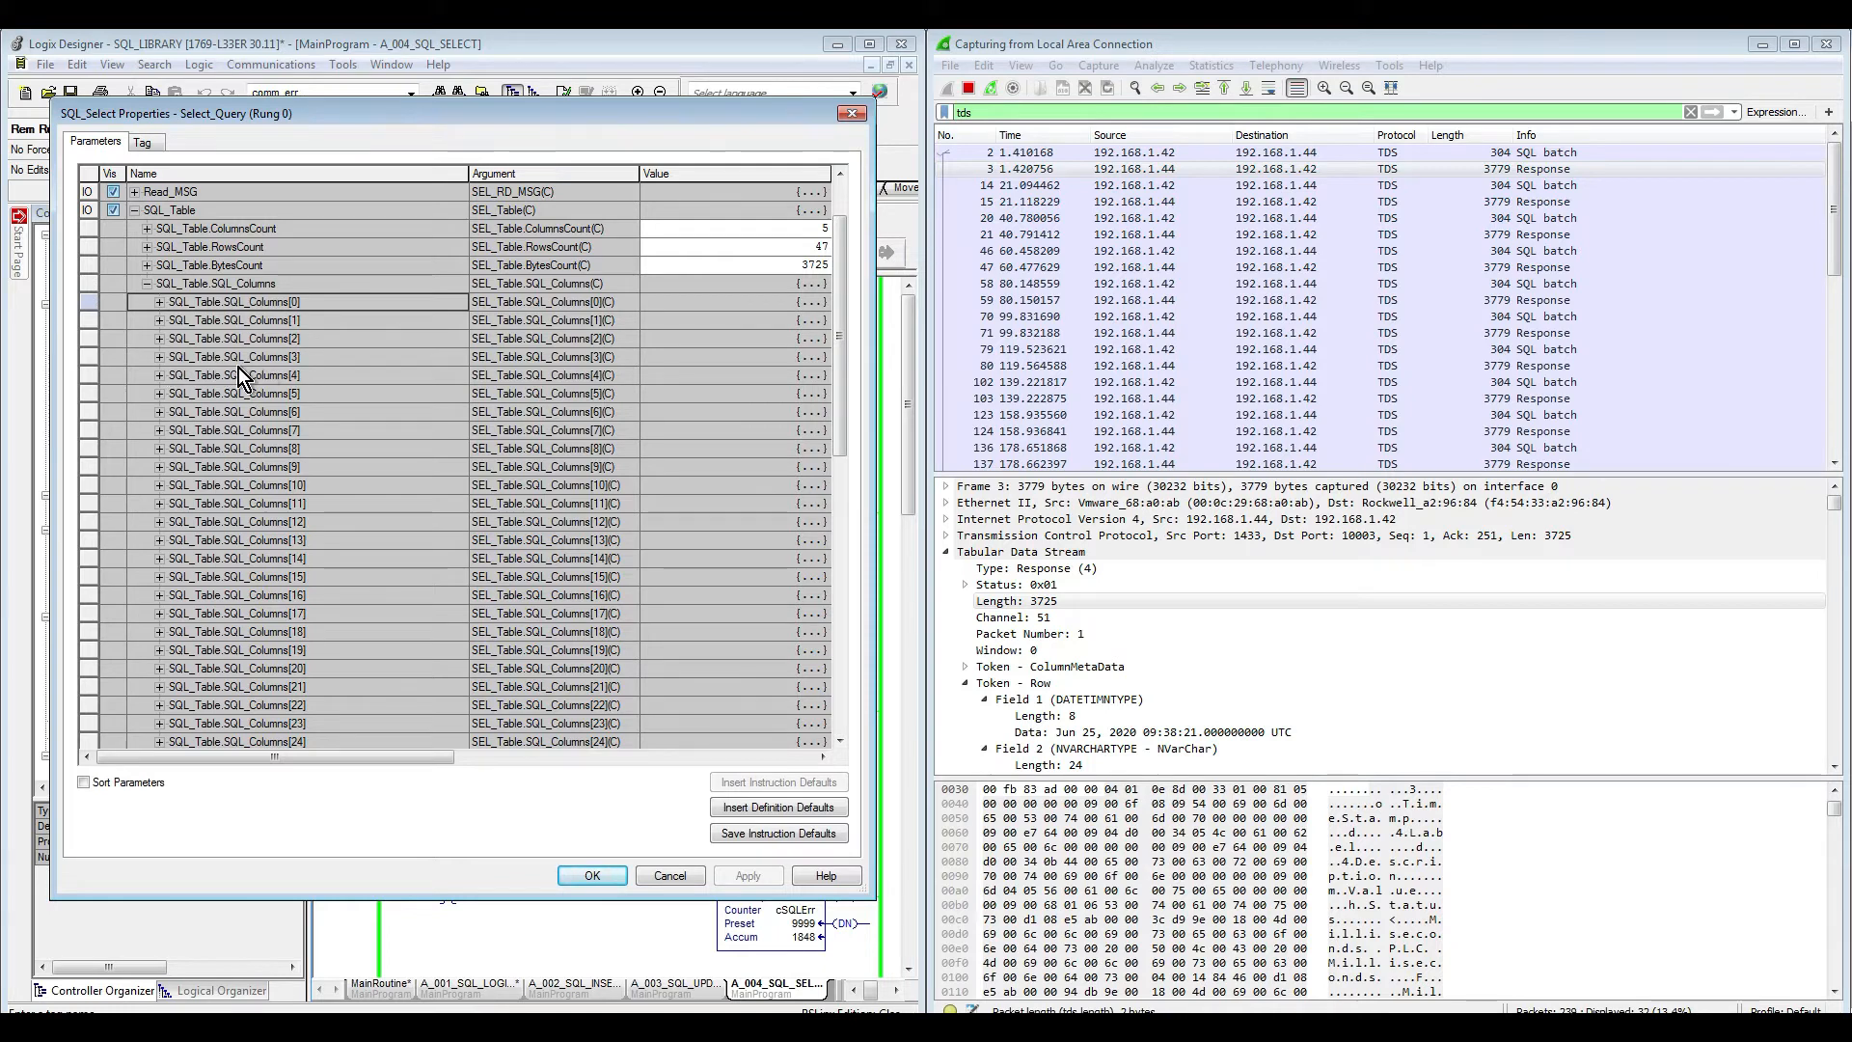
pyautogui.click(159, 358)
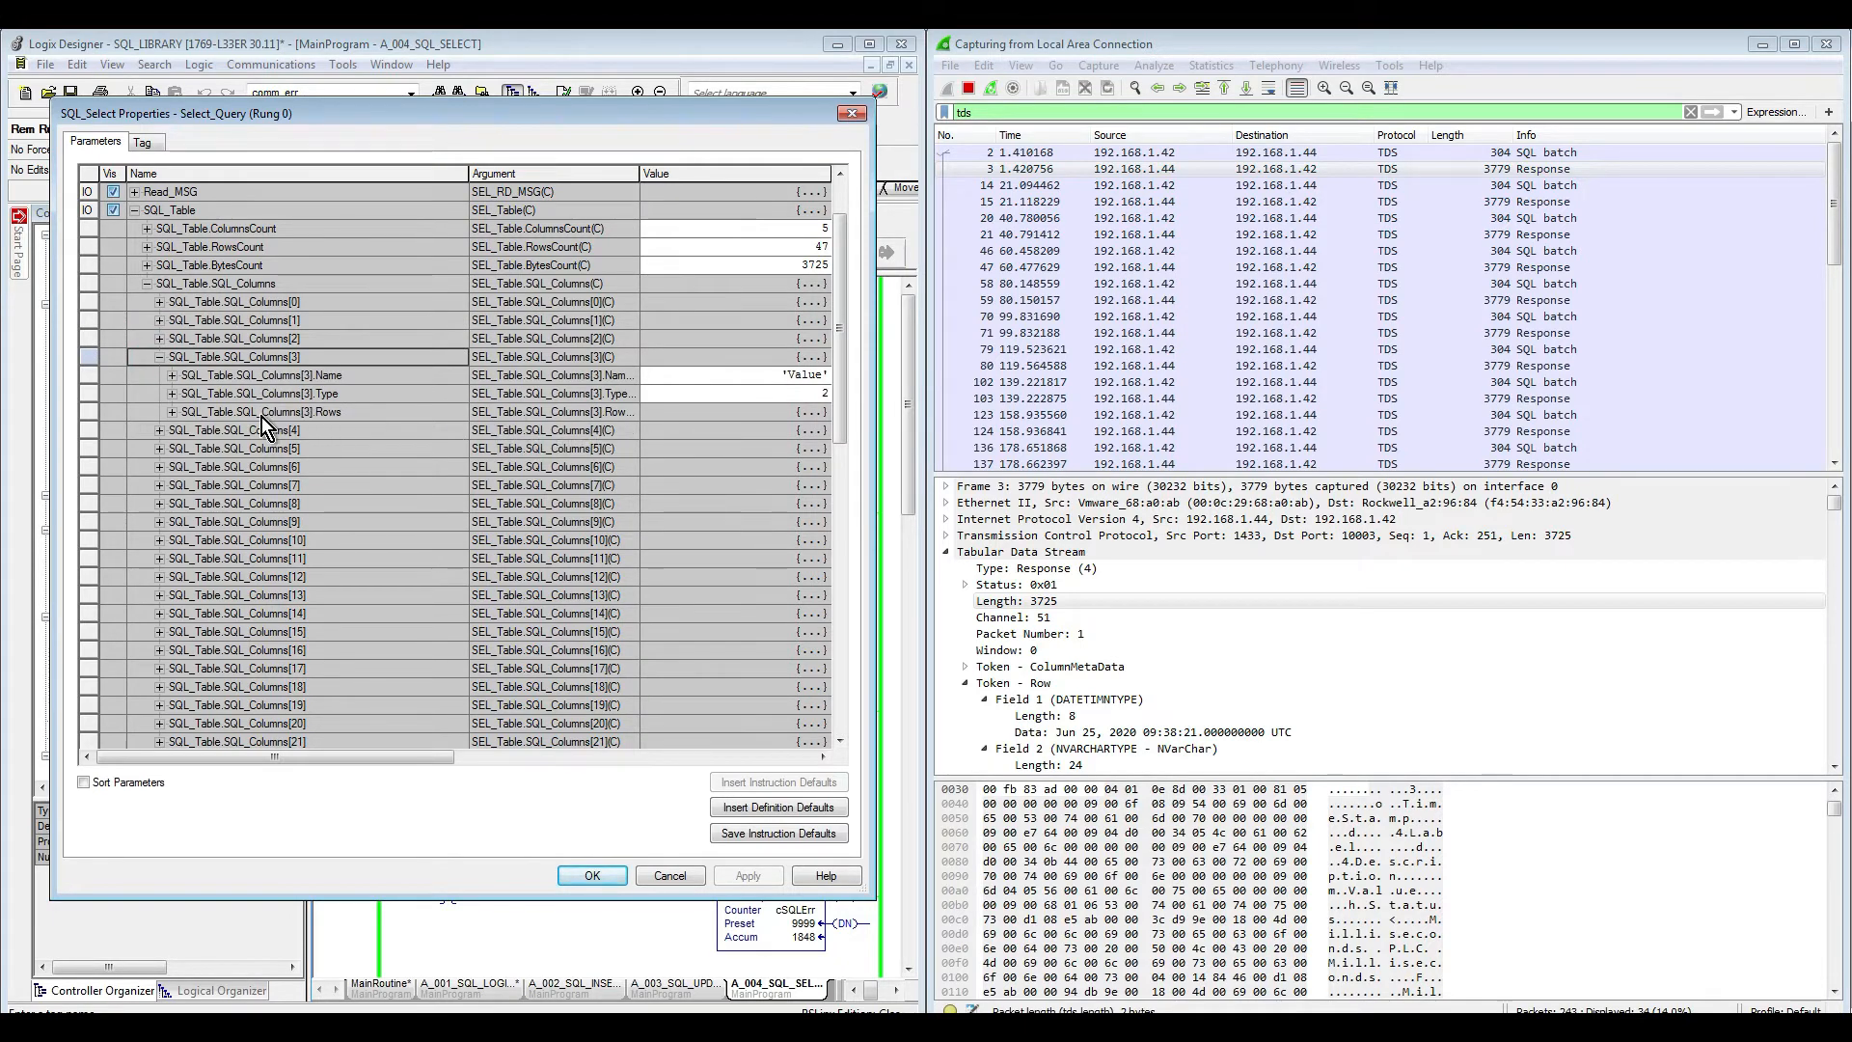
pyautogui.click(171, 417)
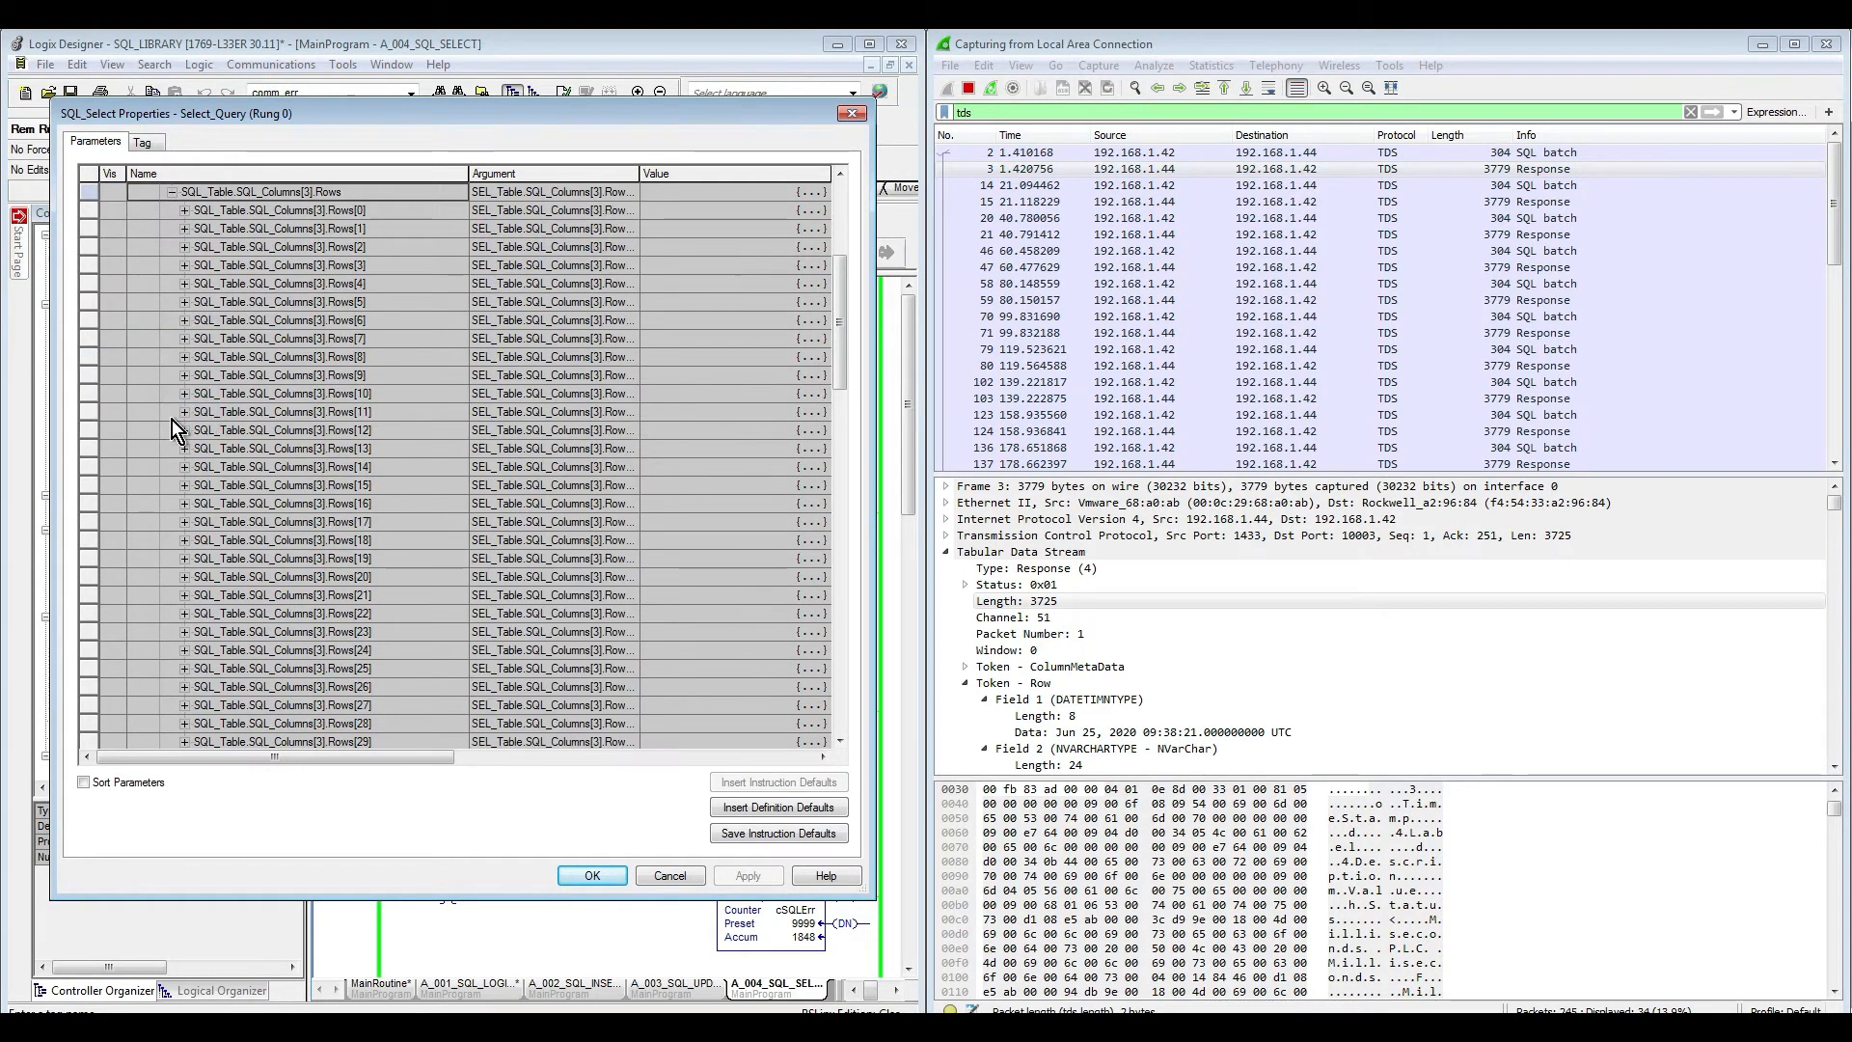
pyautogui.click(183, 212)
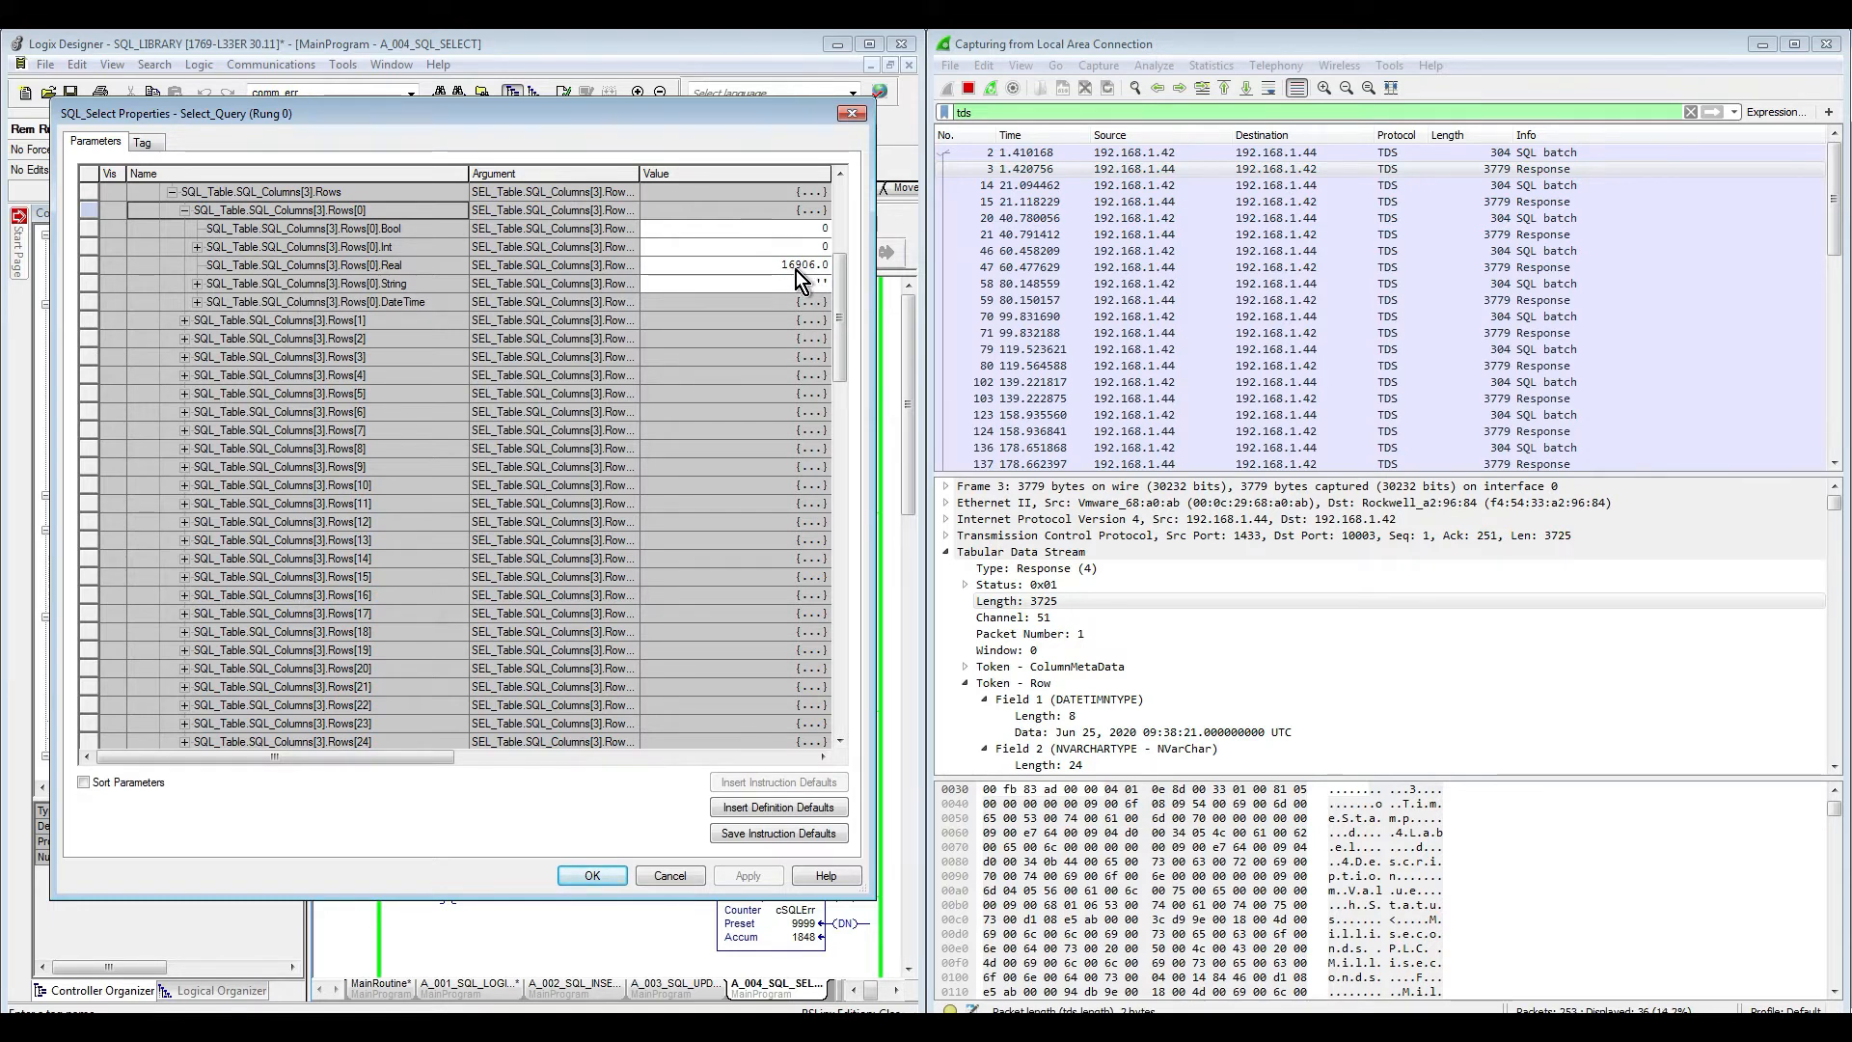
pyautogui.click(188, 322)
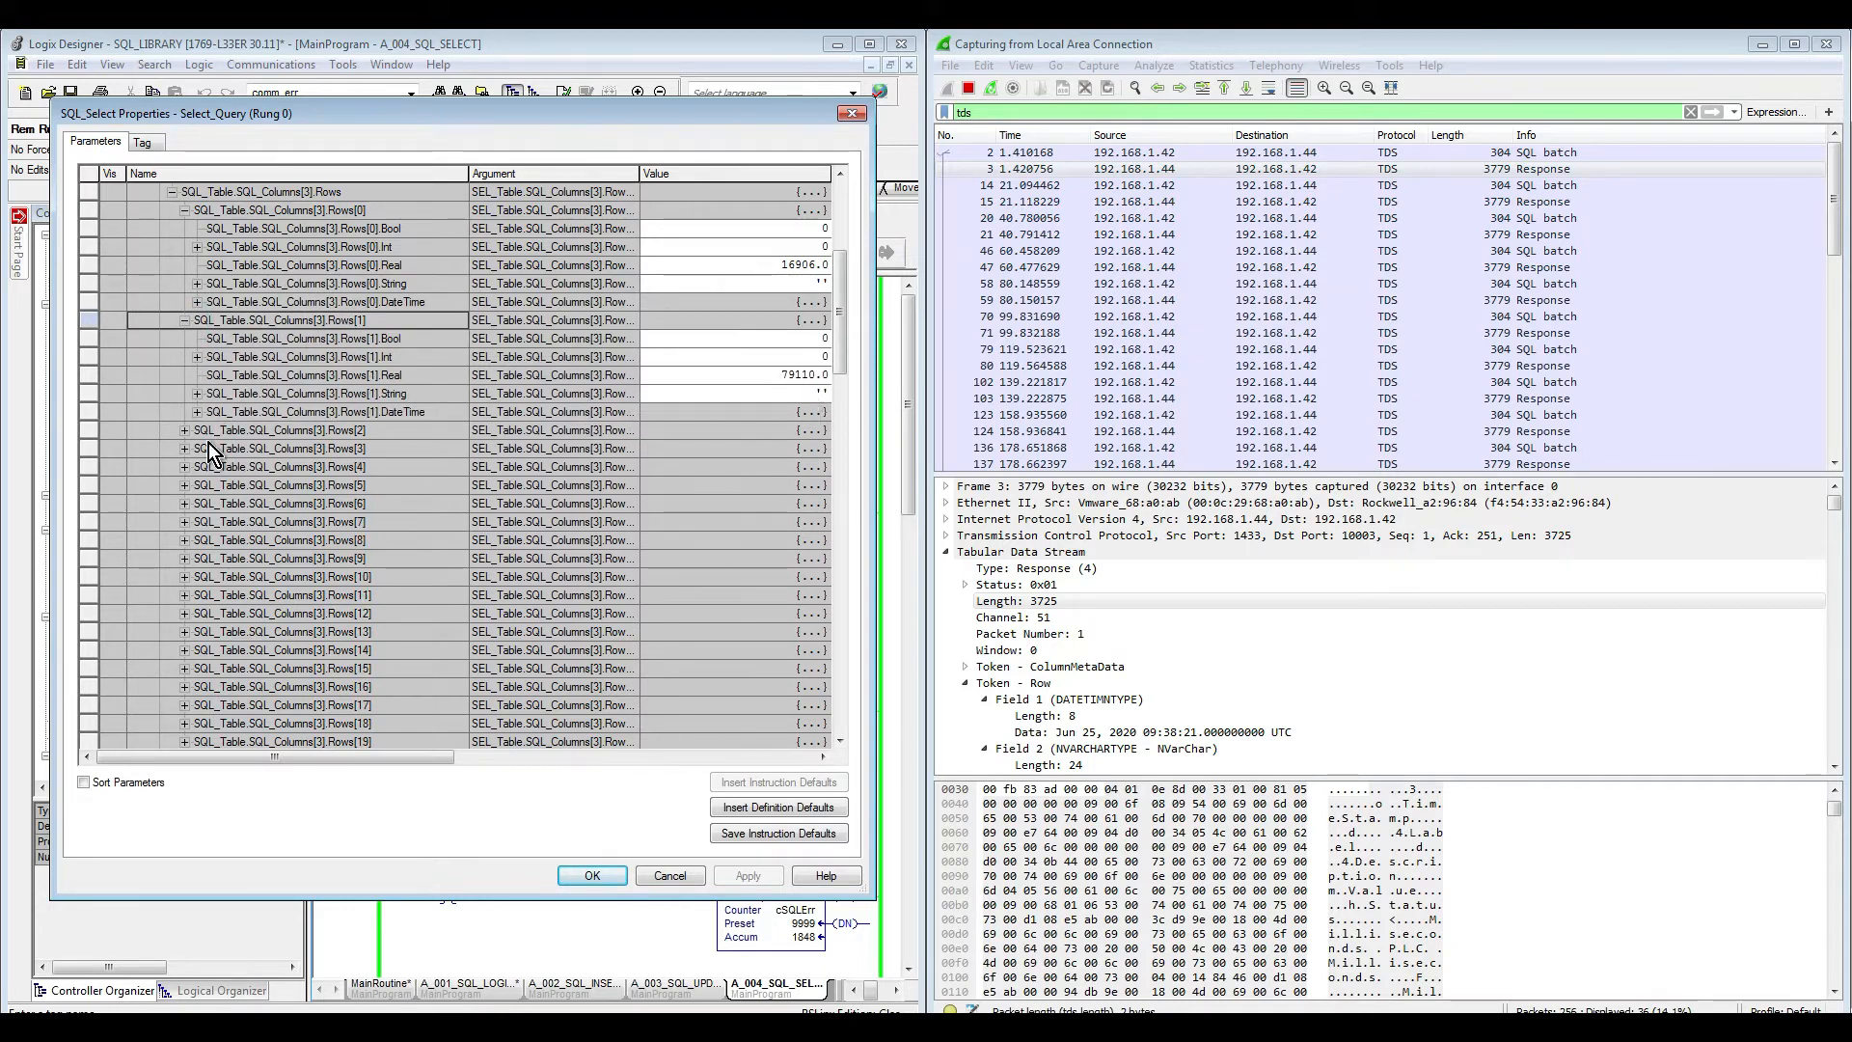
pyautogui.click(187, 431)
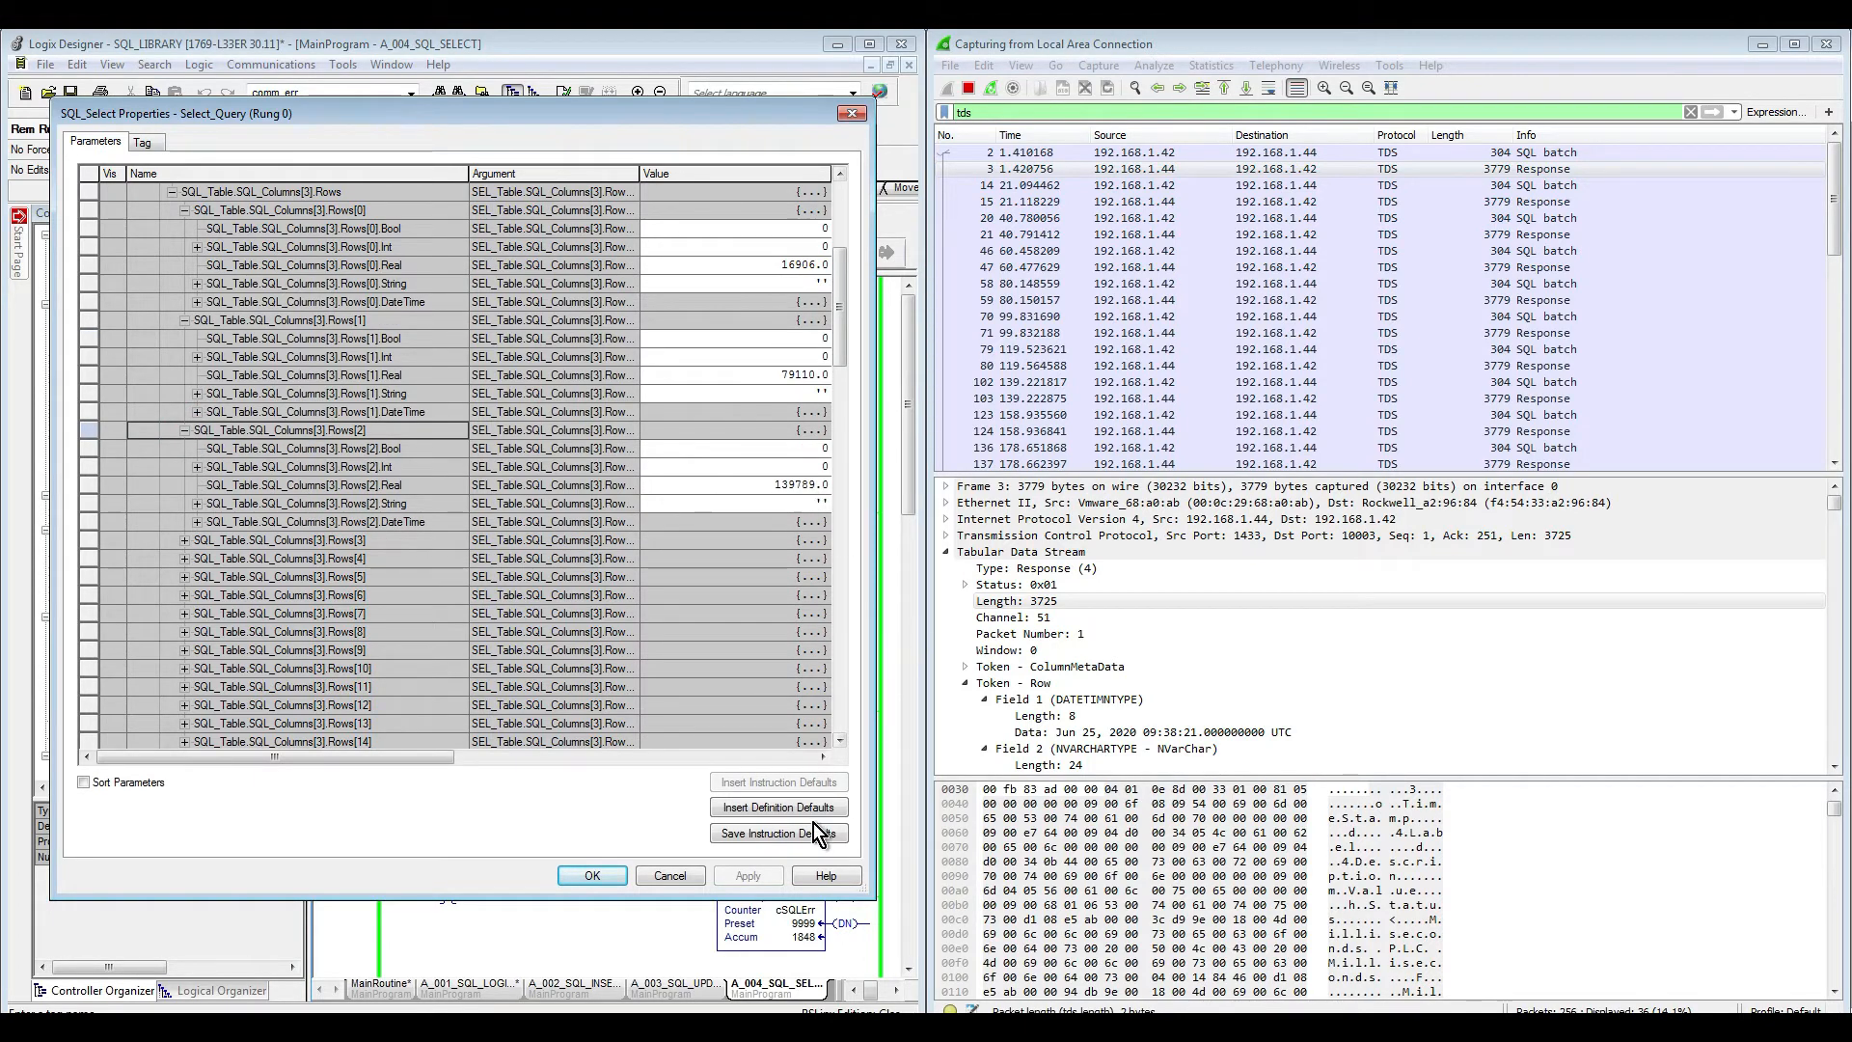
# Step: Switch to SQL Server Management Studio, where the LogixDB tables are listed
pyautogui.click(550, 1026)
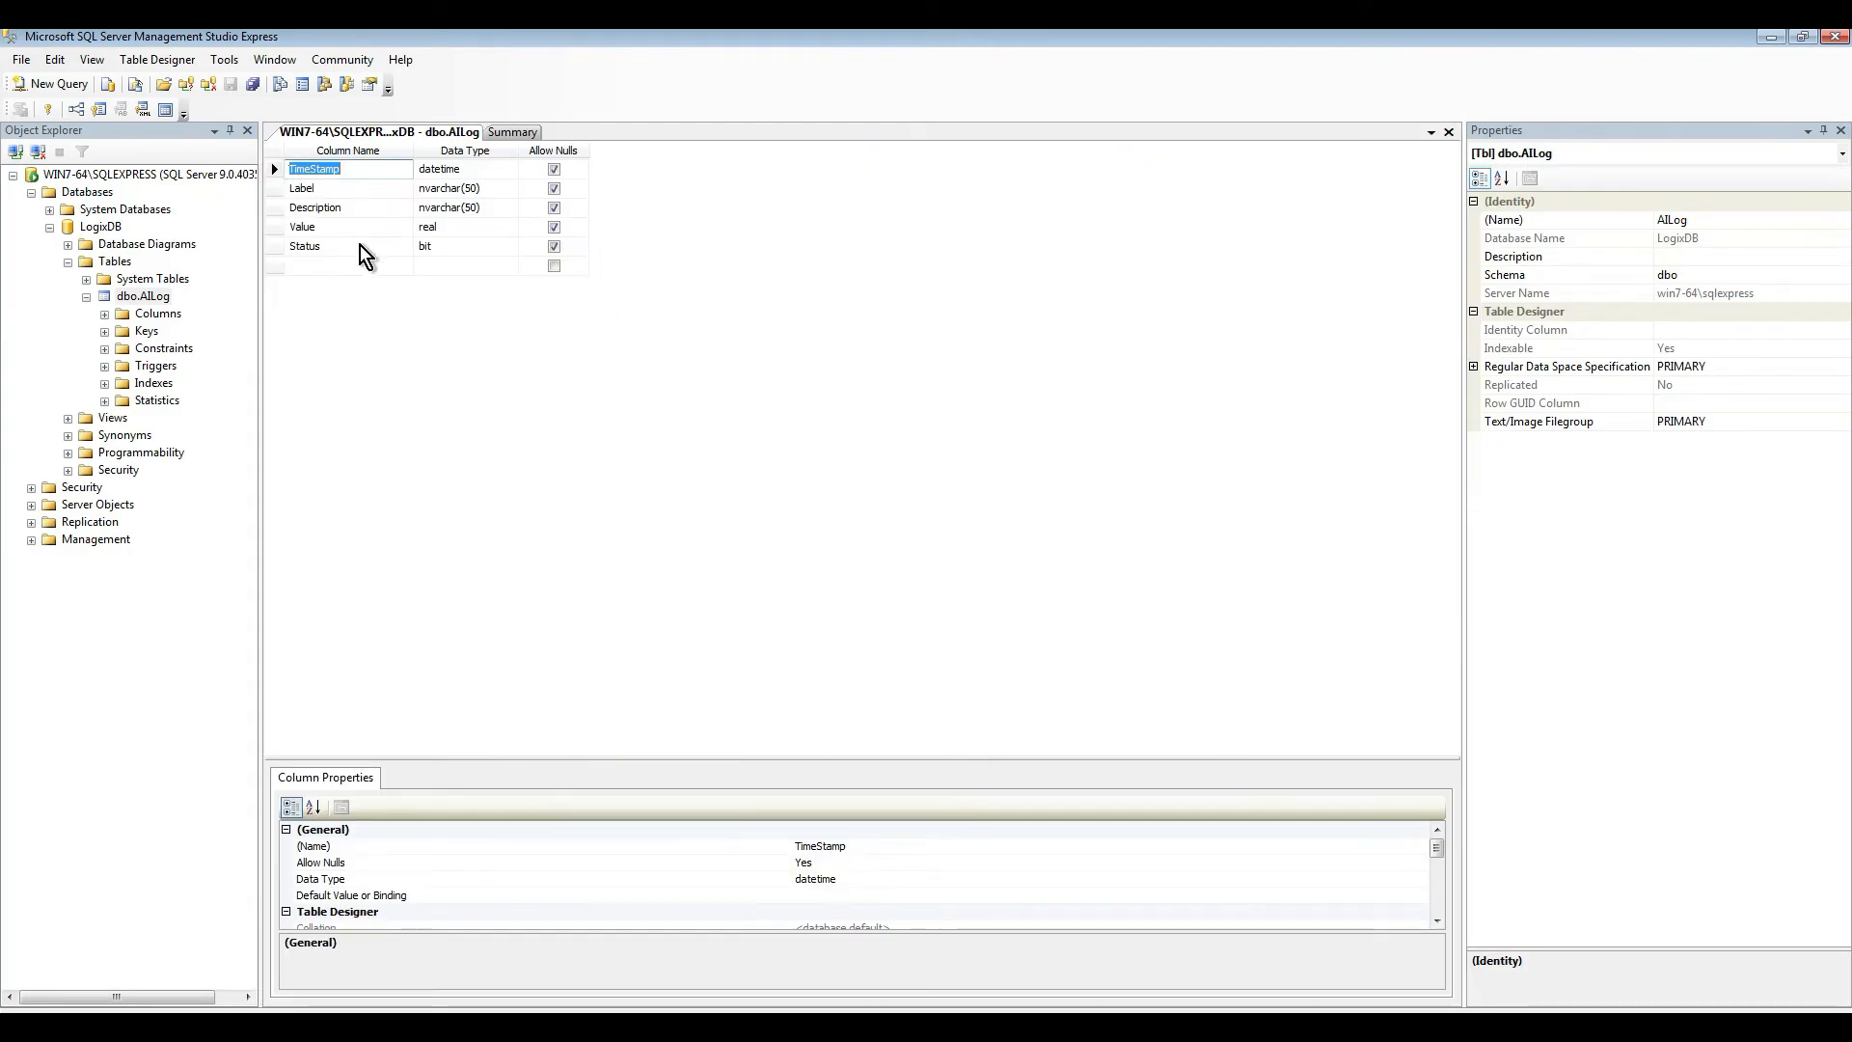
pyautogui.click(143, 297)
pyautogui.click(143, 299)
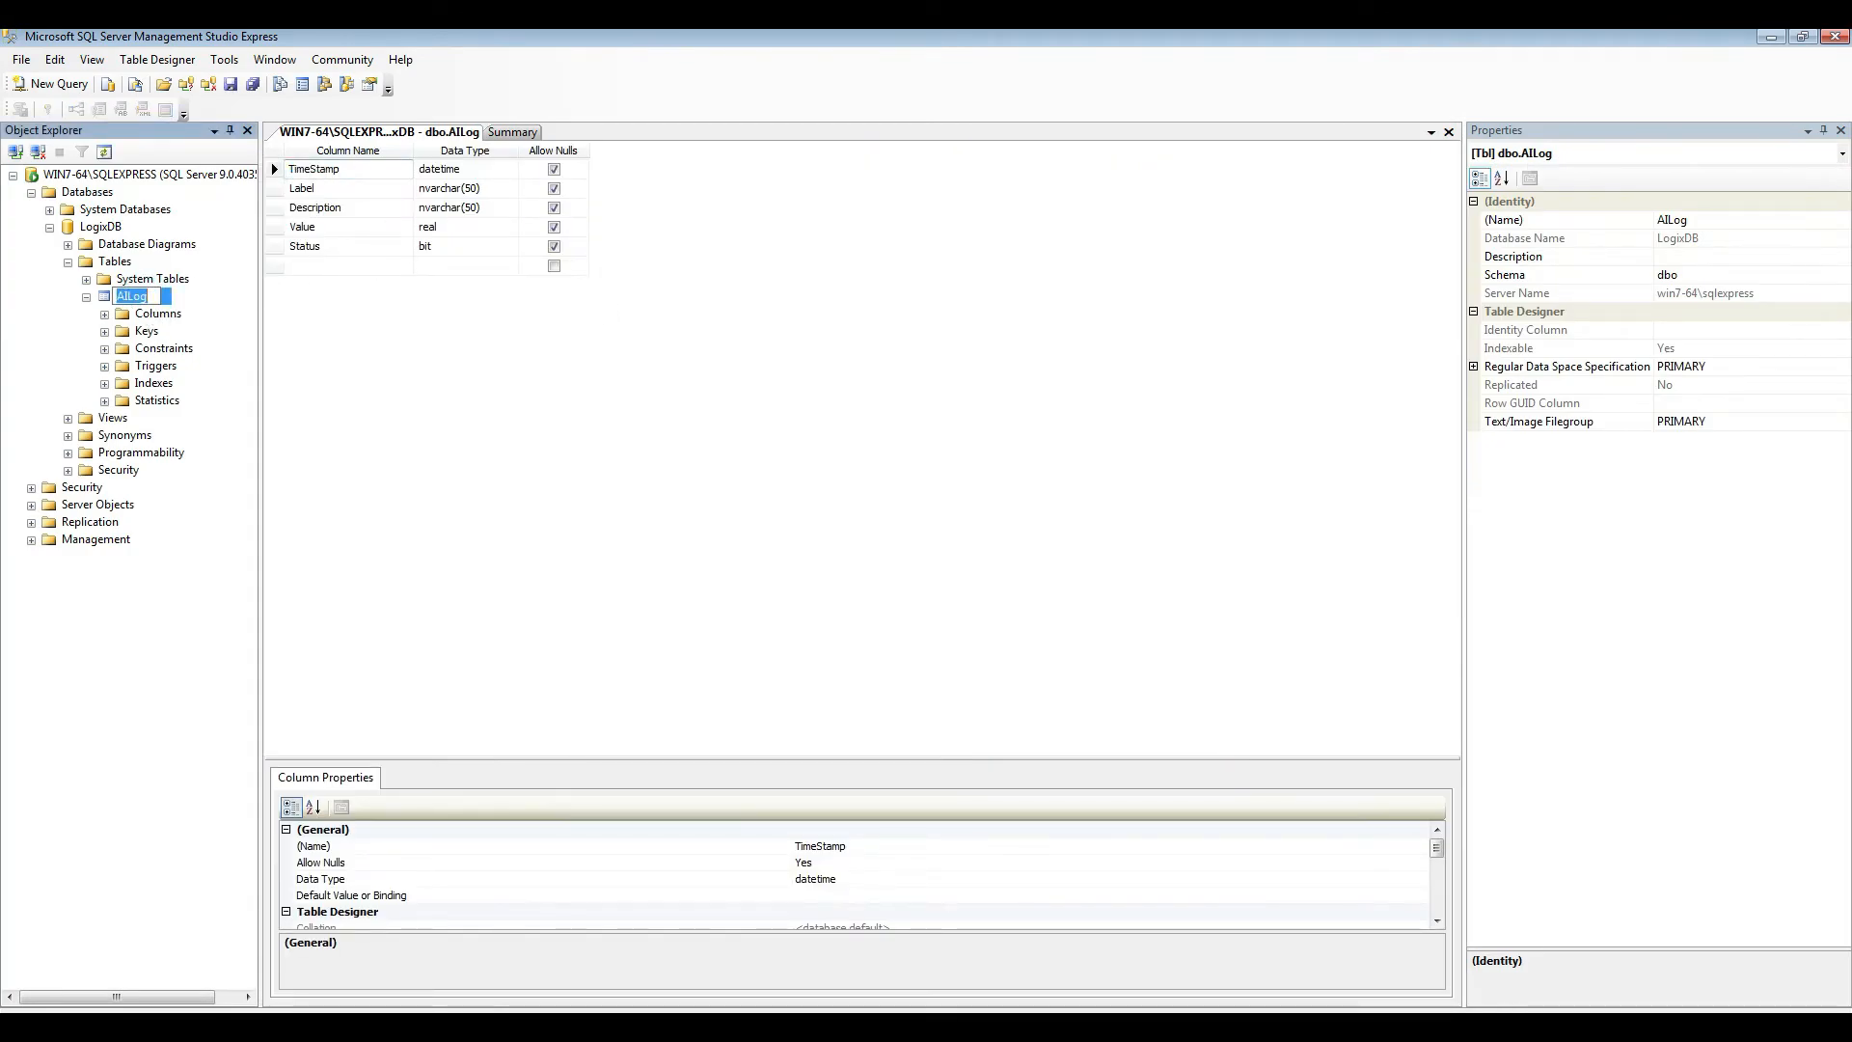
pyautogui.rightClick(143, 299)
pyautogui.click(569, 388)
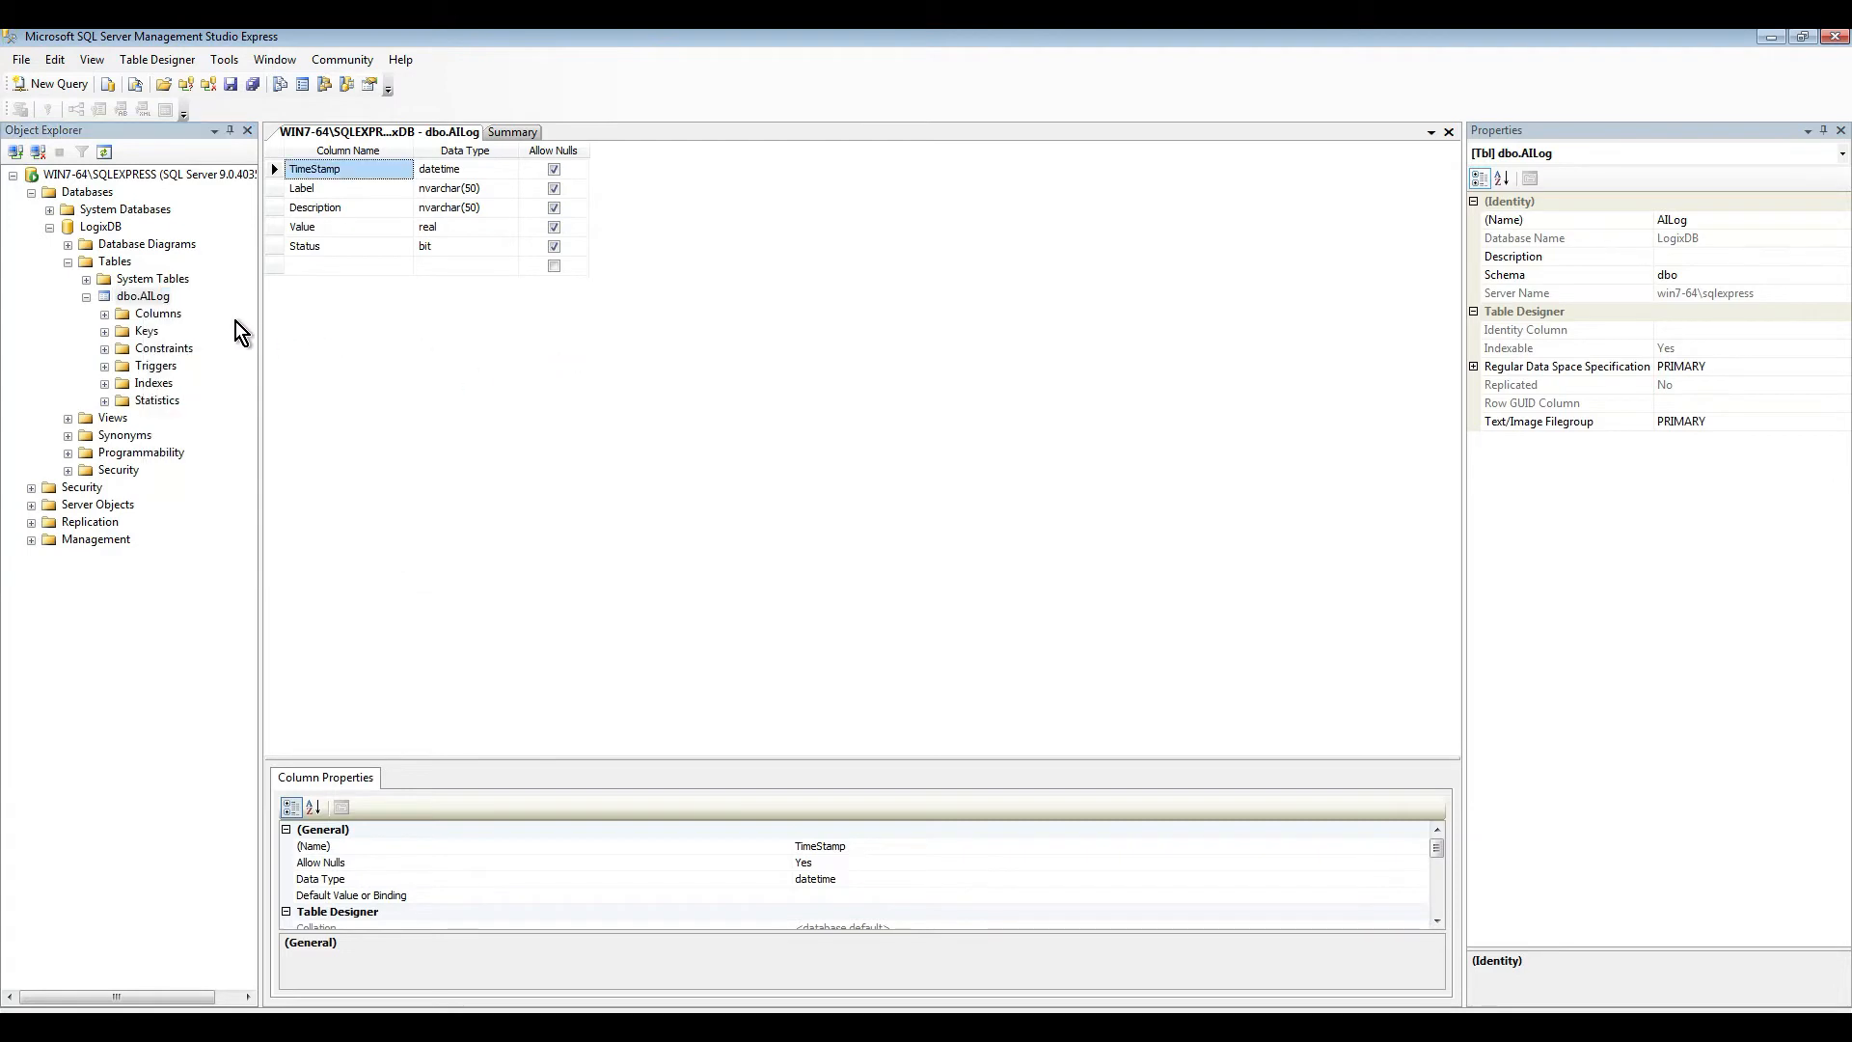
pyautogui.click(155, 298)
pyautogui.rightClick(155, 298)
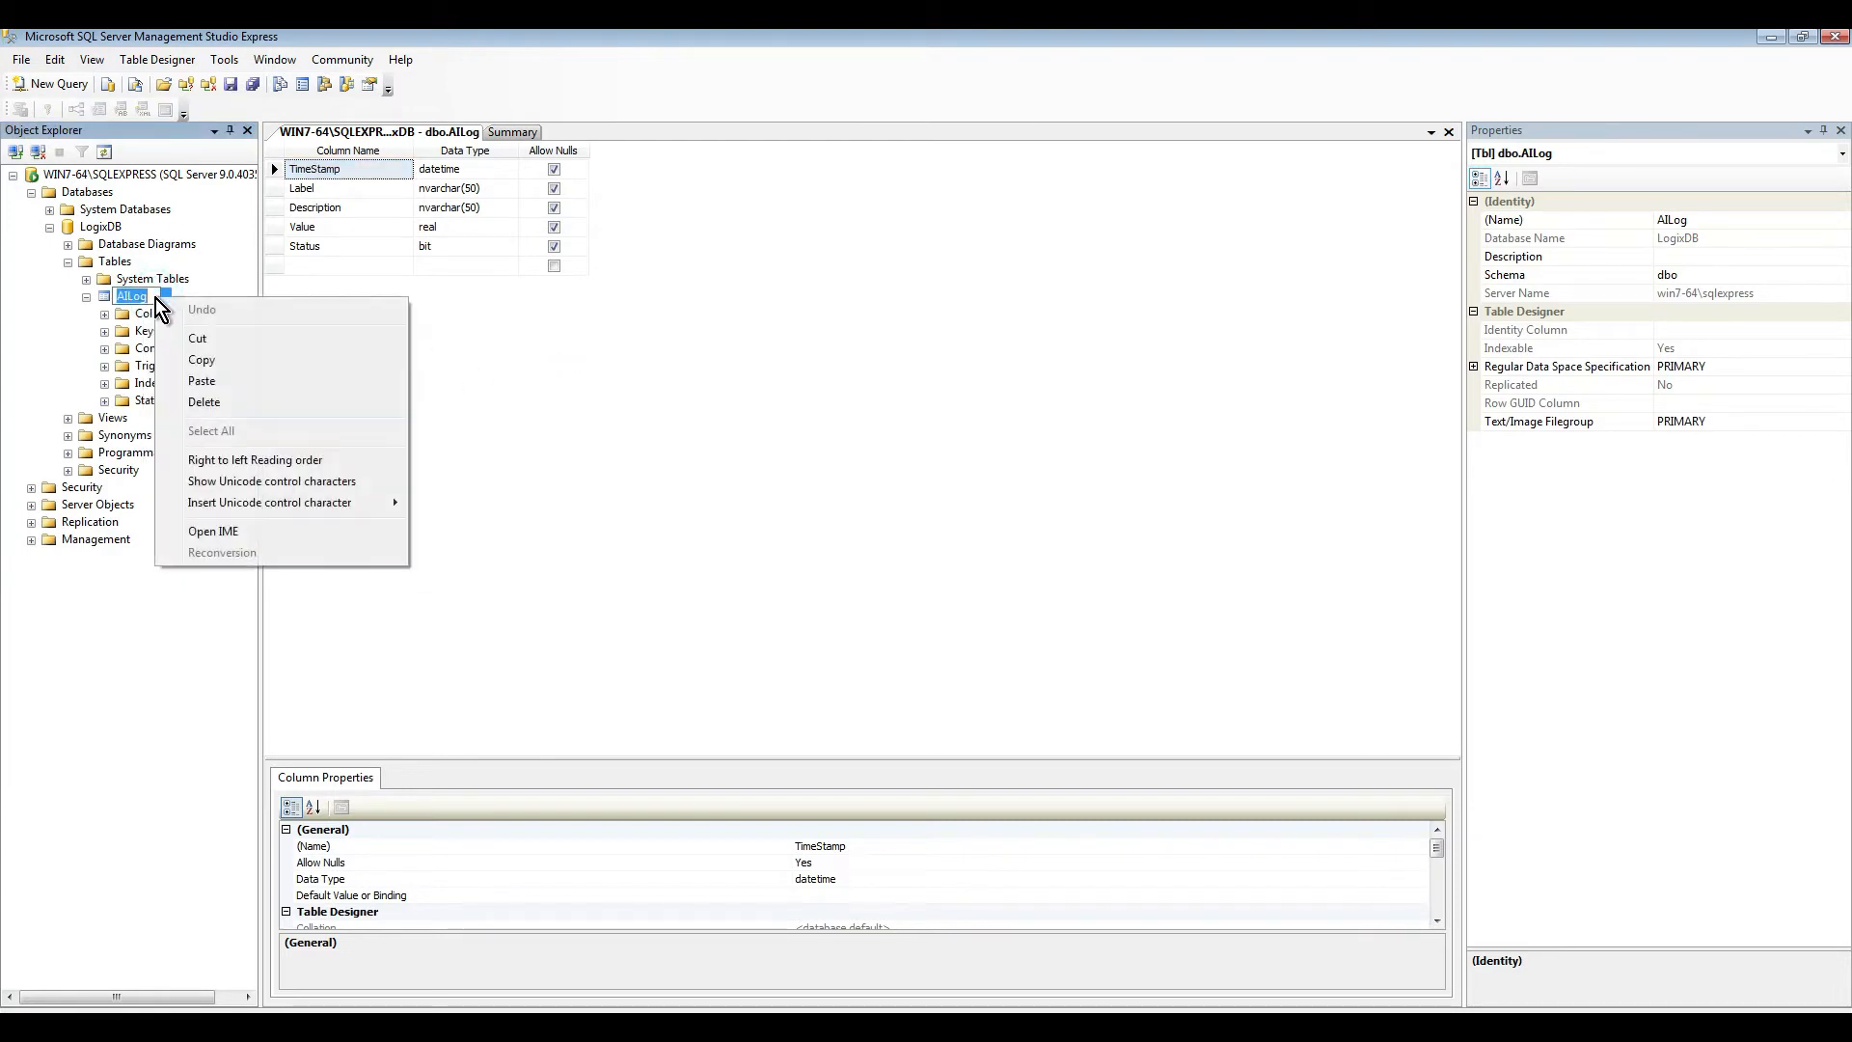
pyautogui.click(131, 298)
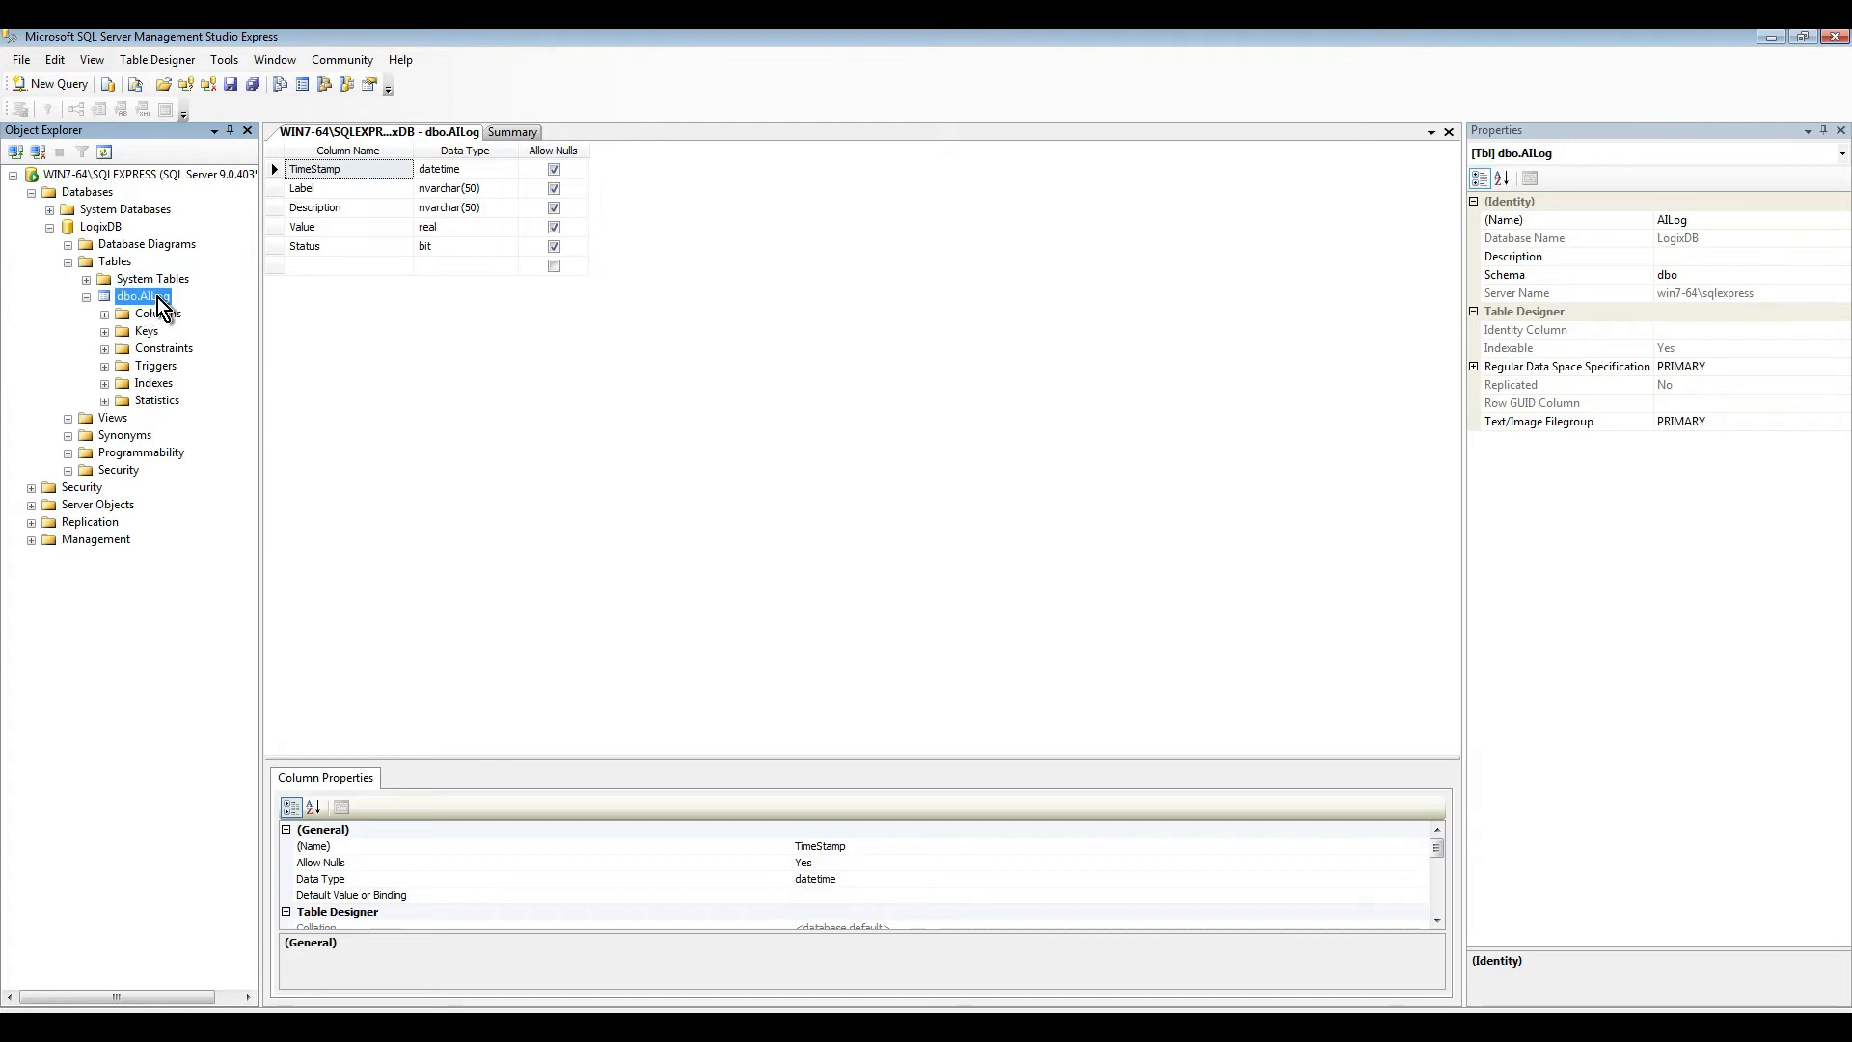
# Step: Script the dbo.AILog table as a SELECT statement in a new query editor window
pyautogui.rightClick(158, 297)
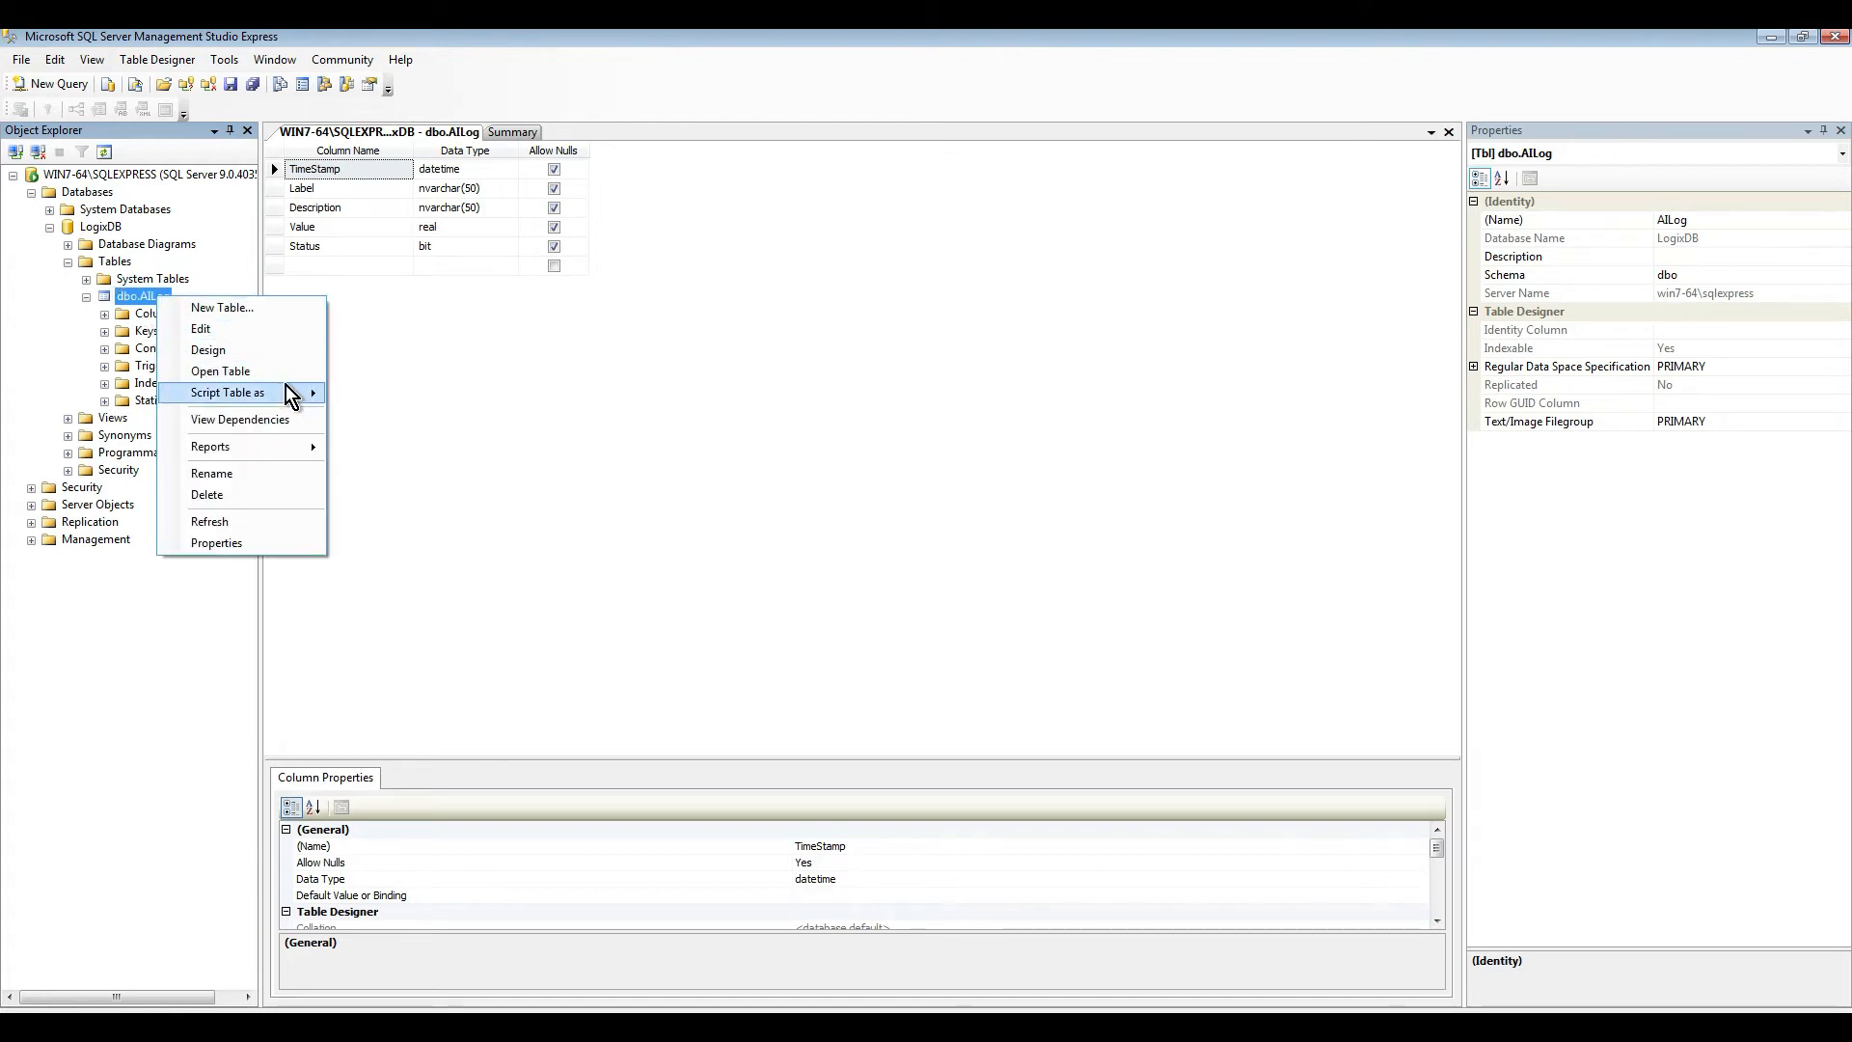
pyautogui.moveTo(288, 389)
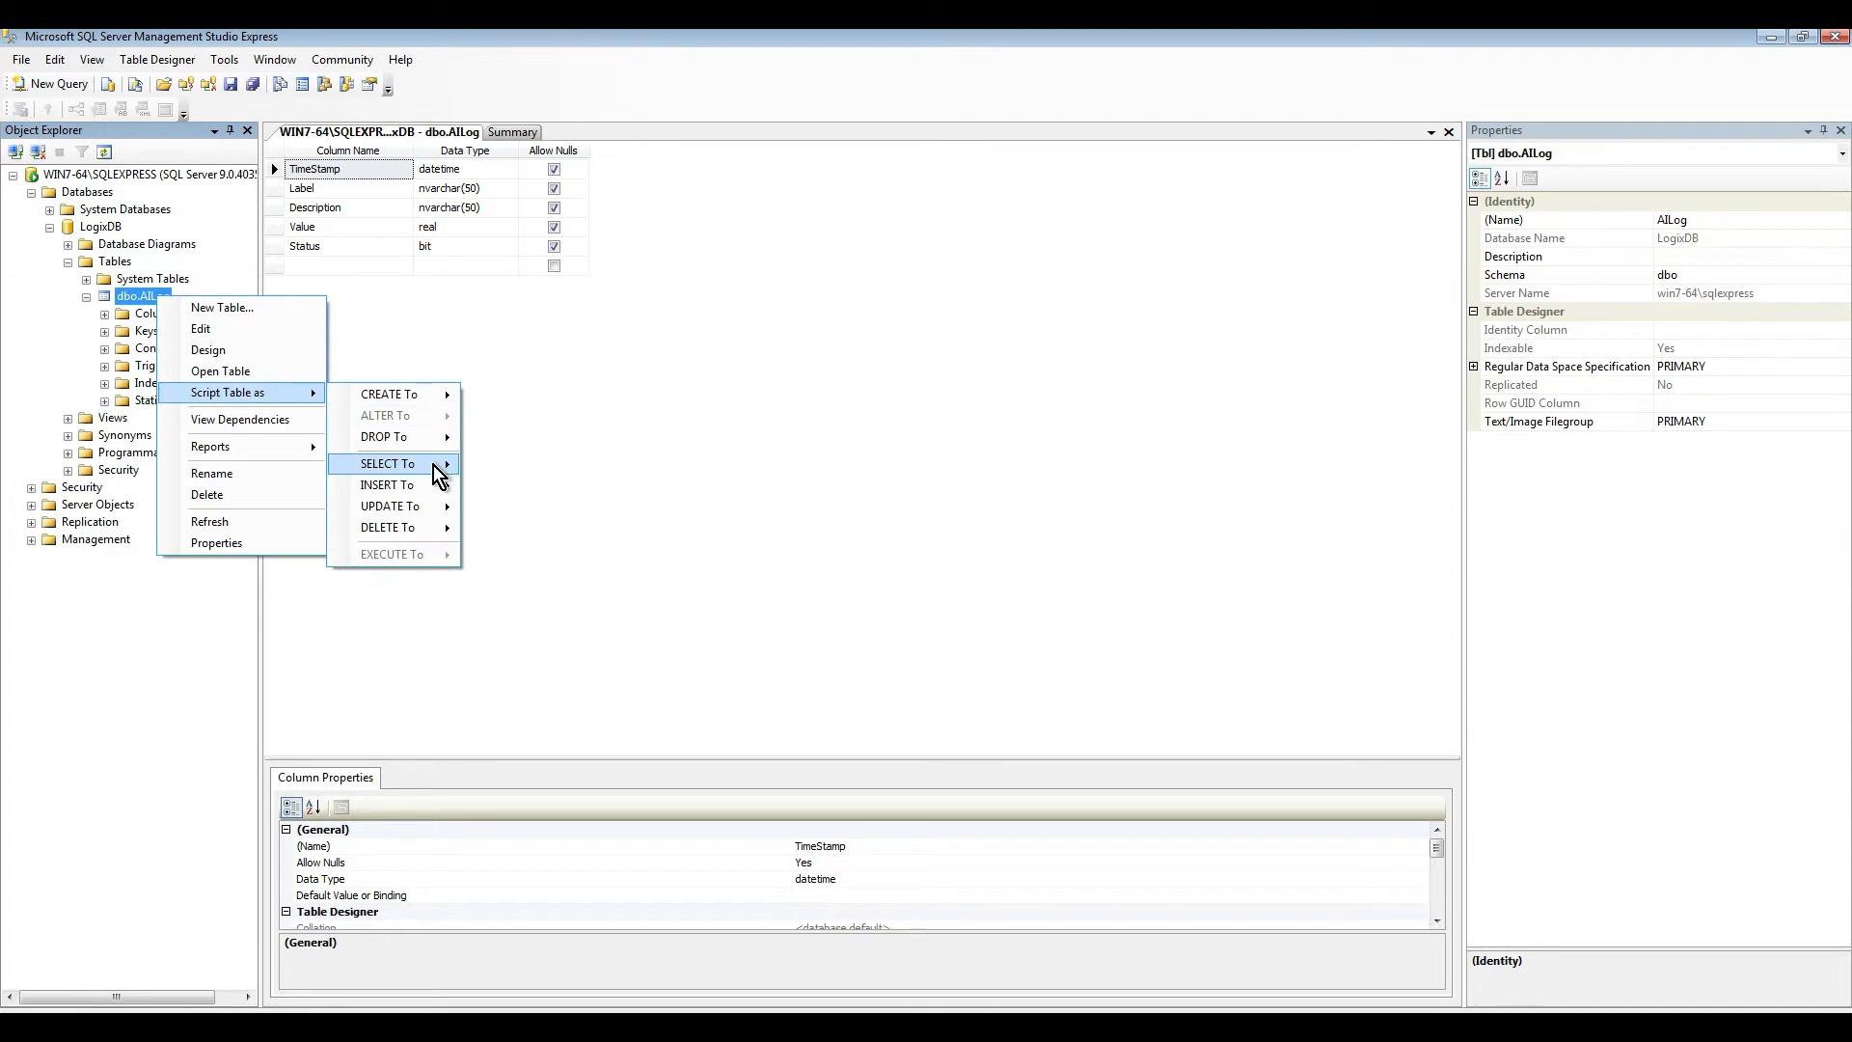
pyautogui.moveTo(437, 465)
pyautogui.click(522, 463)
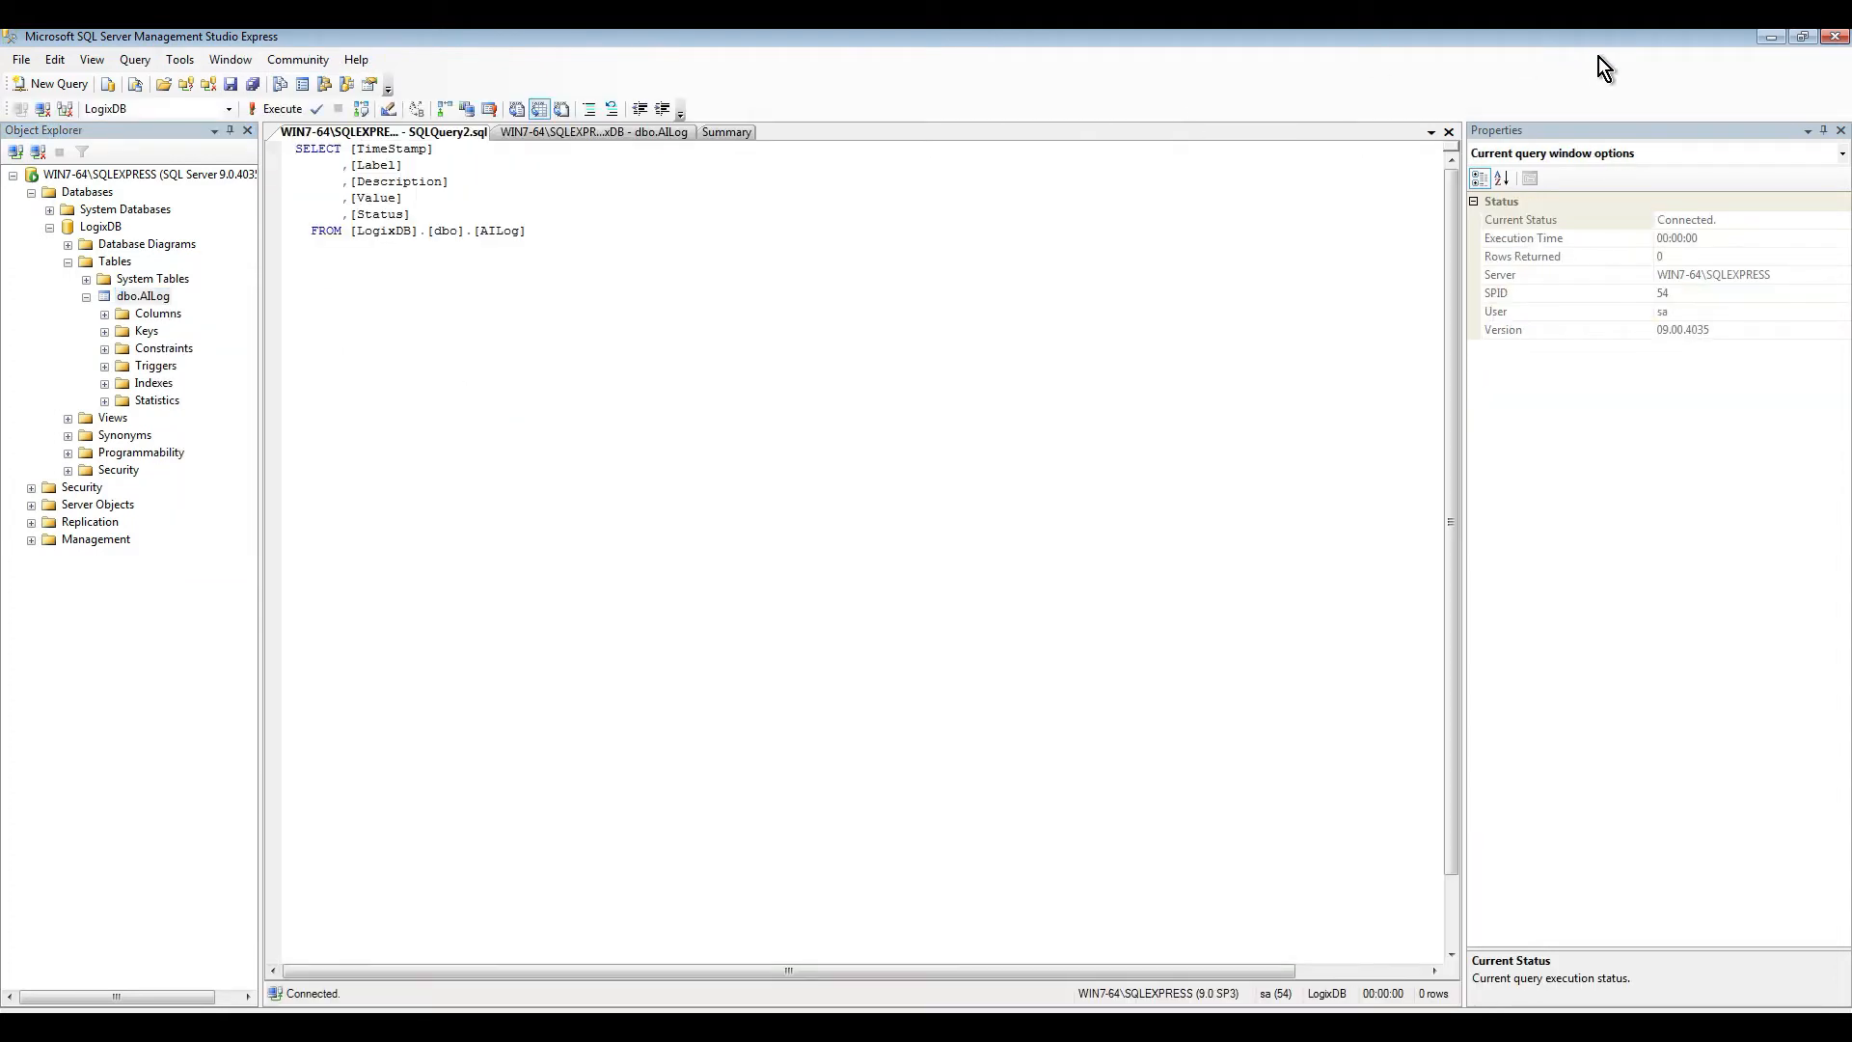
# Step: Dock Management Studio beside the SQL_Select properties dialog, covering Wireshark, and auto-hide the Object Explorer
pyautogui.click(1801, 37)
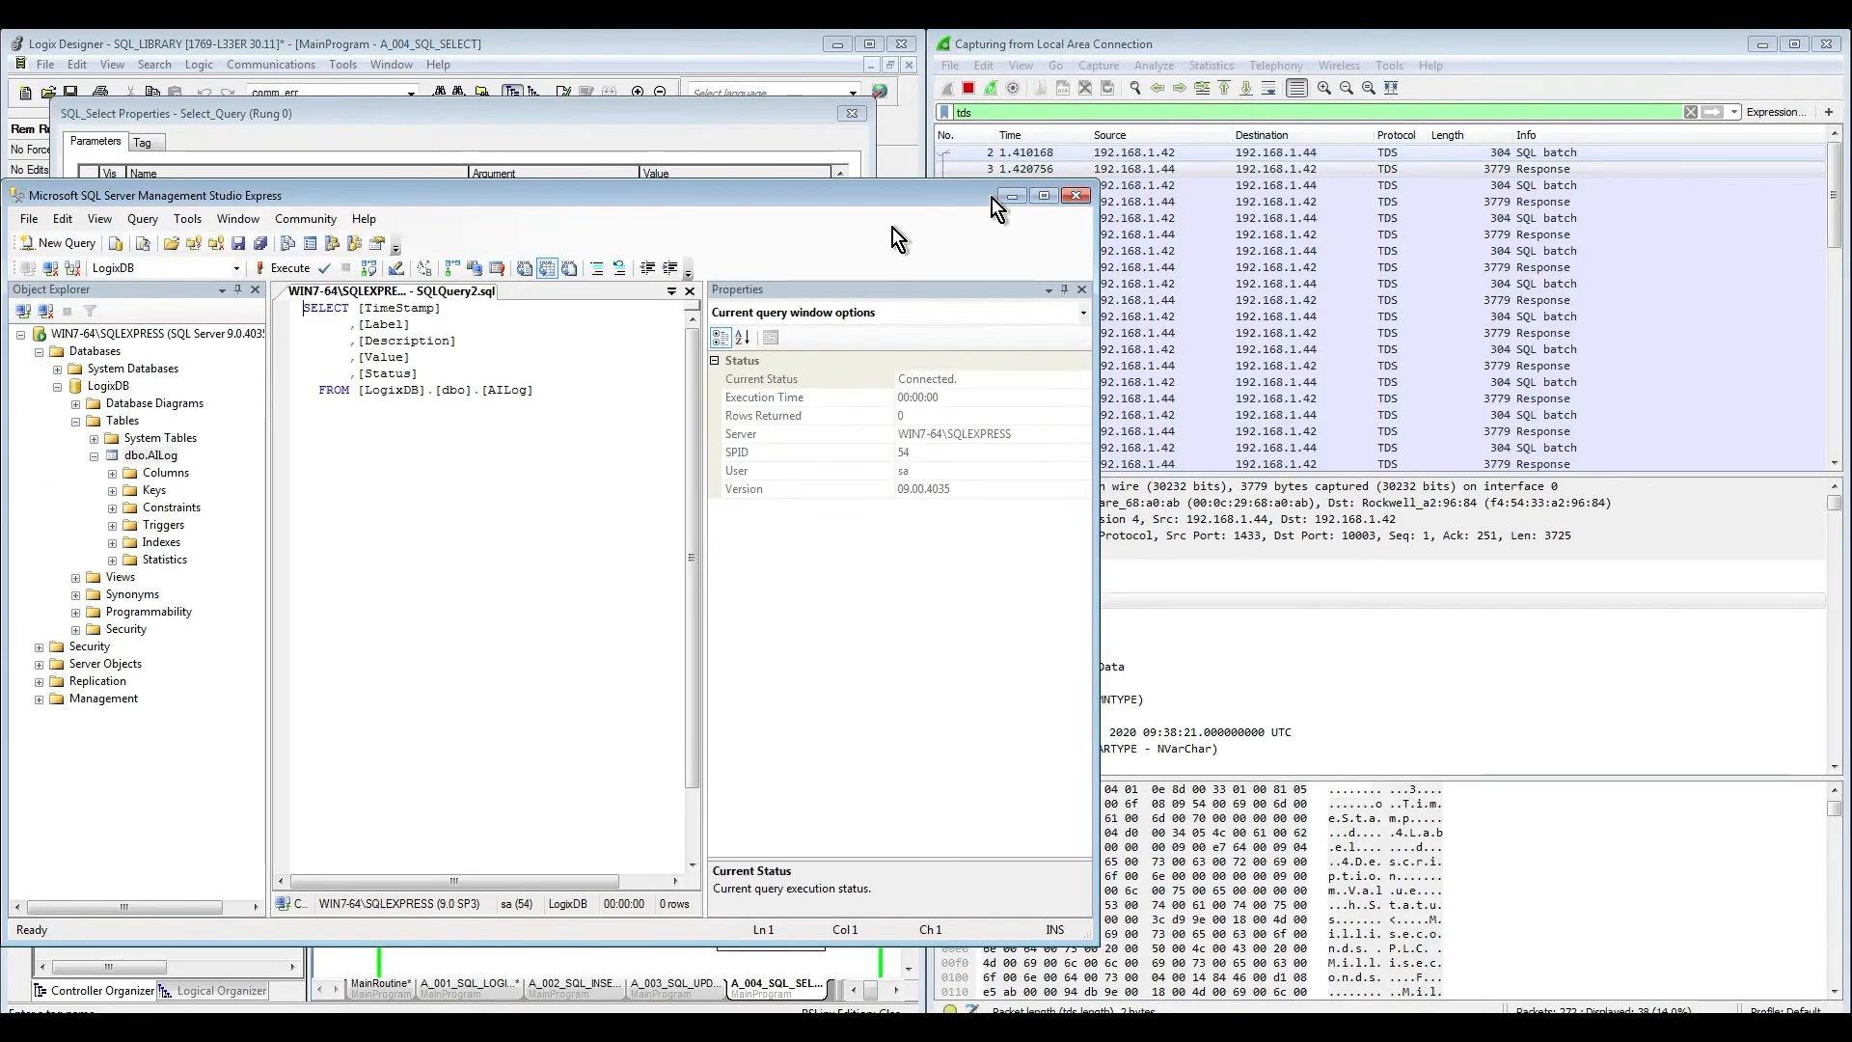
pyautogui.moveTo(703, 193); pyautogui.dragTo(1849, 60)
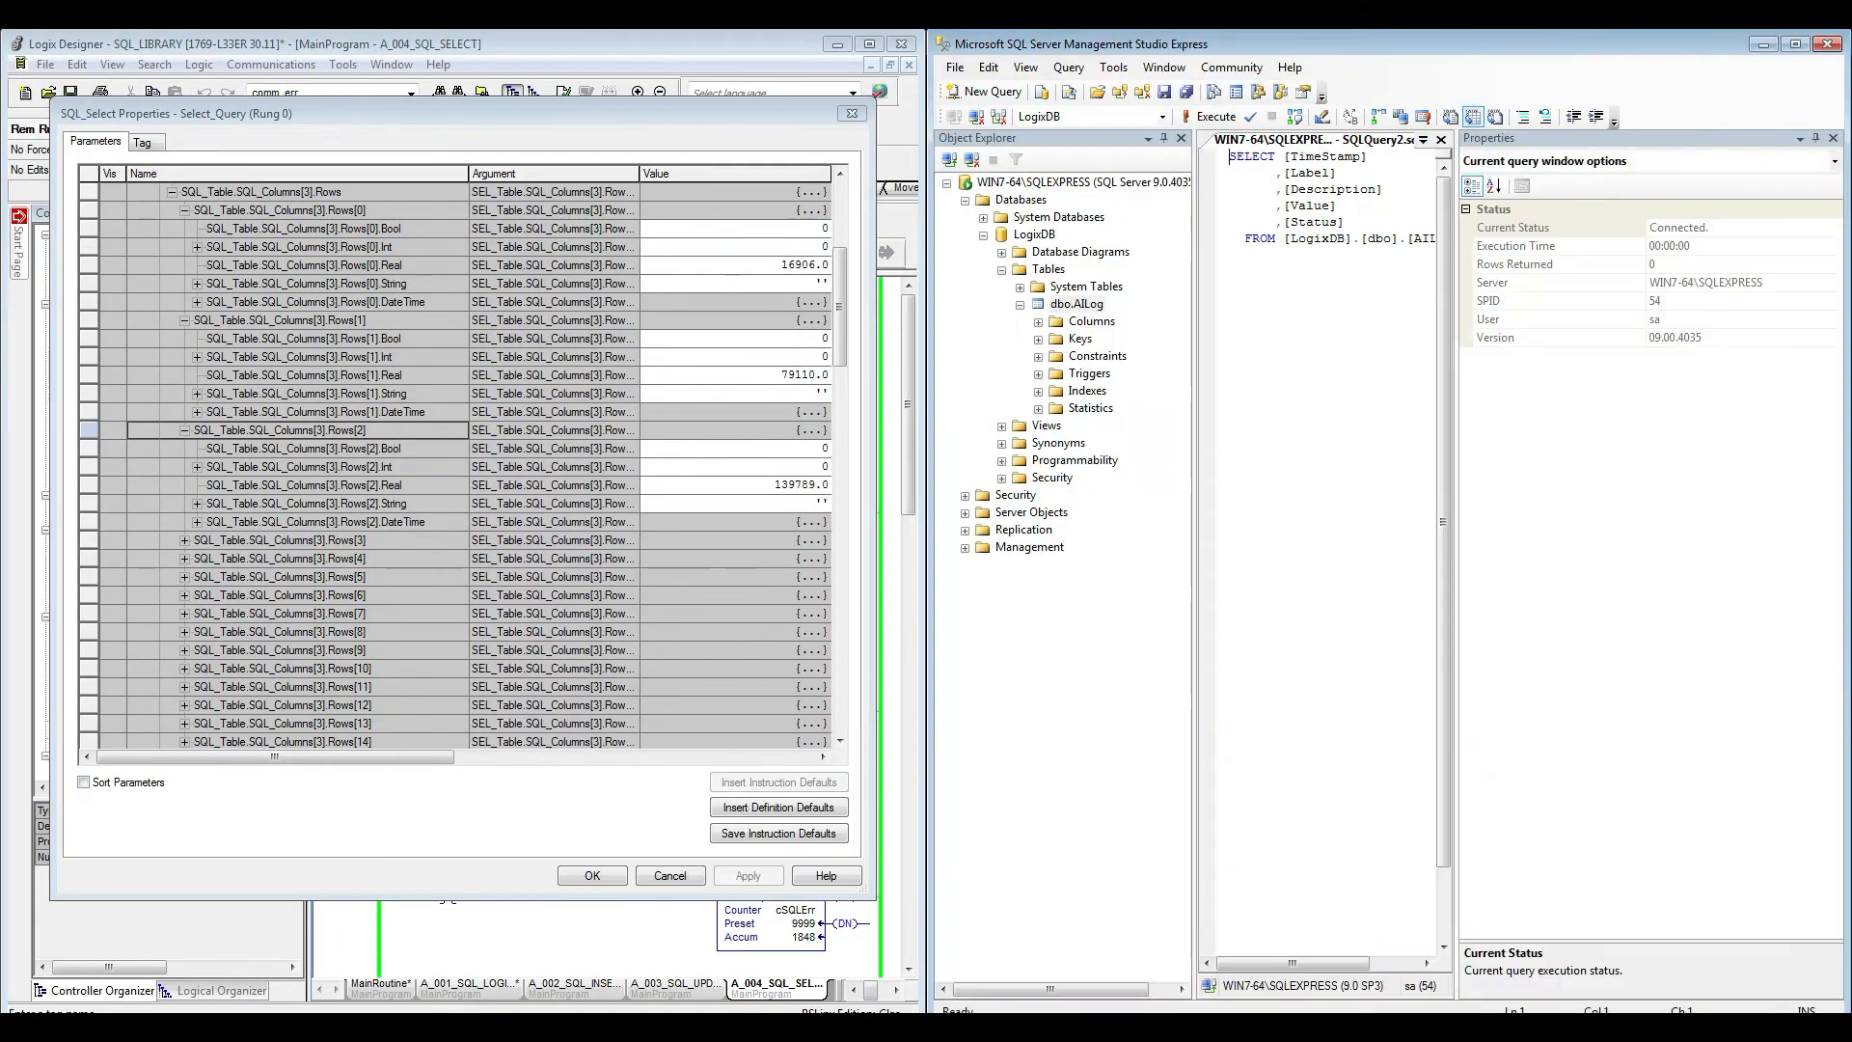
pyautogui.click(1078, 304)
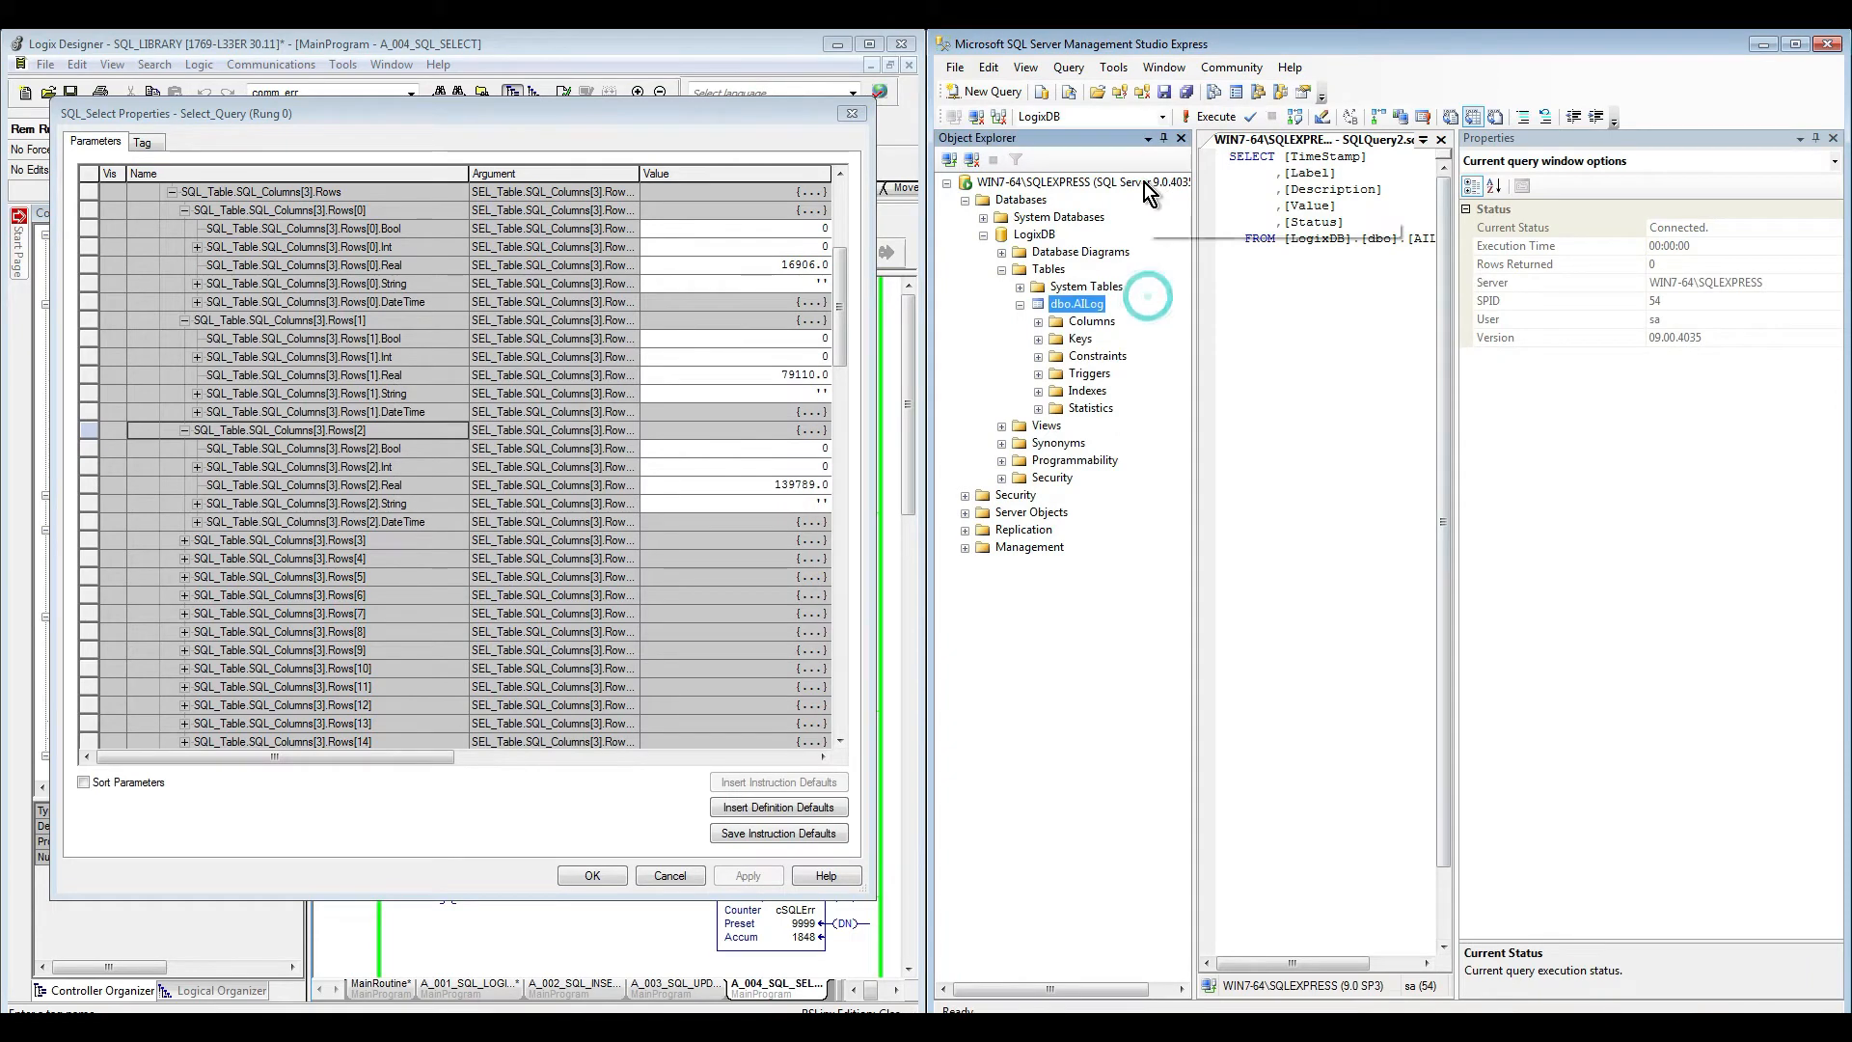
pyautogui.click(1169, 141)
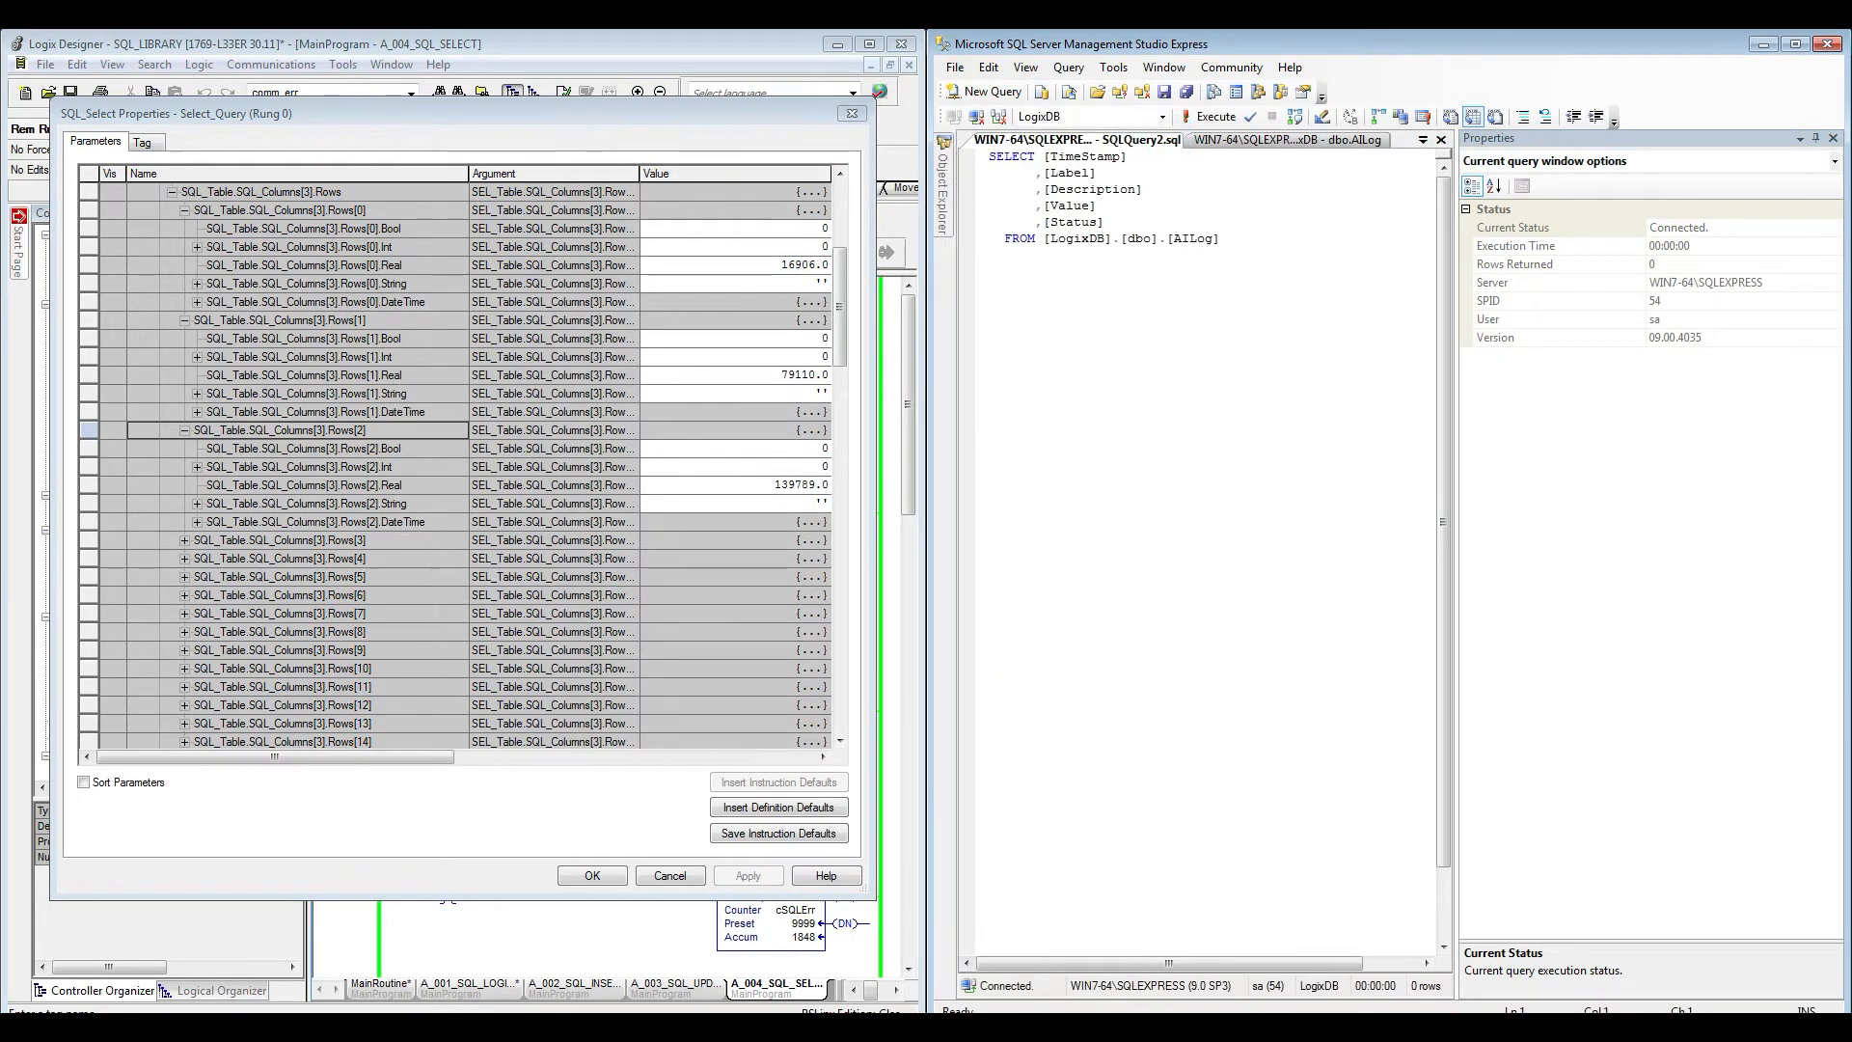
pyautogui.click(1227, 238)
pyautogui.press('Return')
pyautogui.write('where')
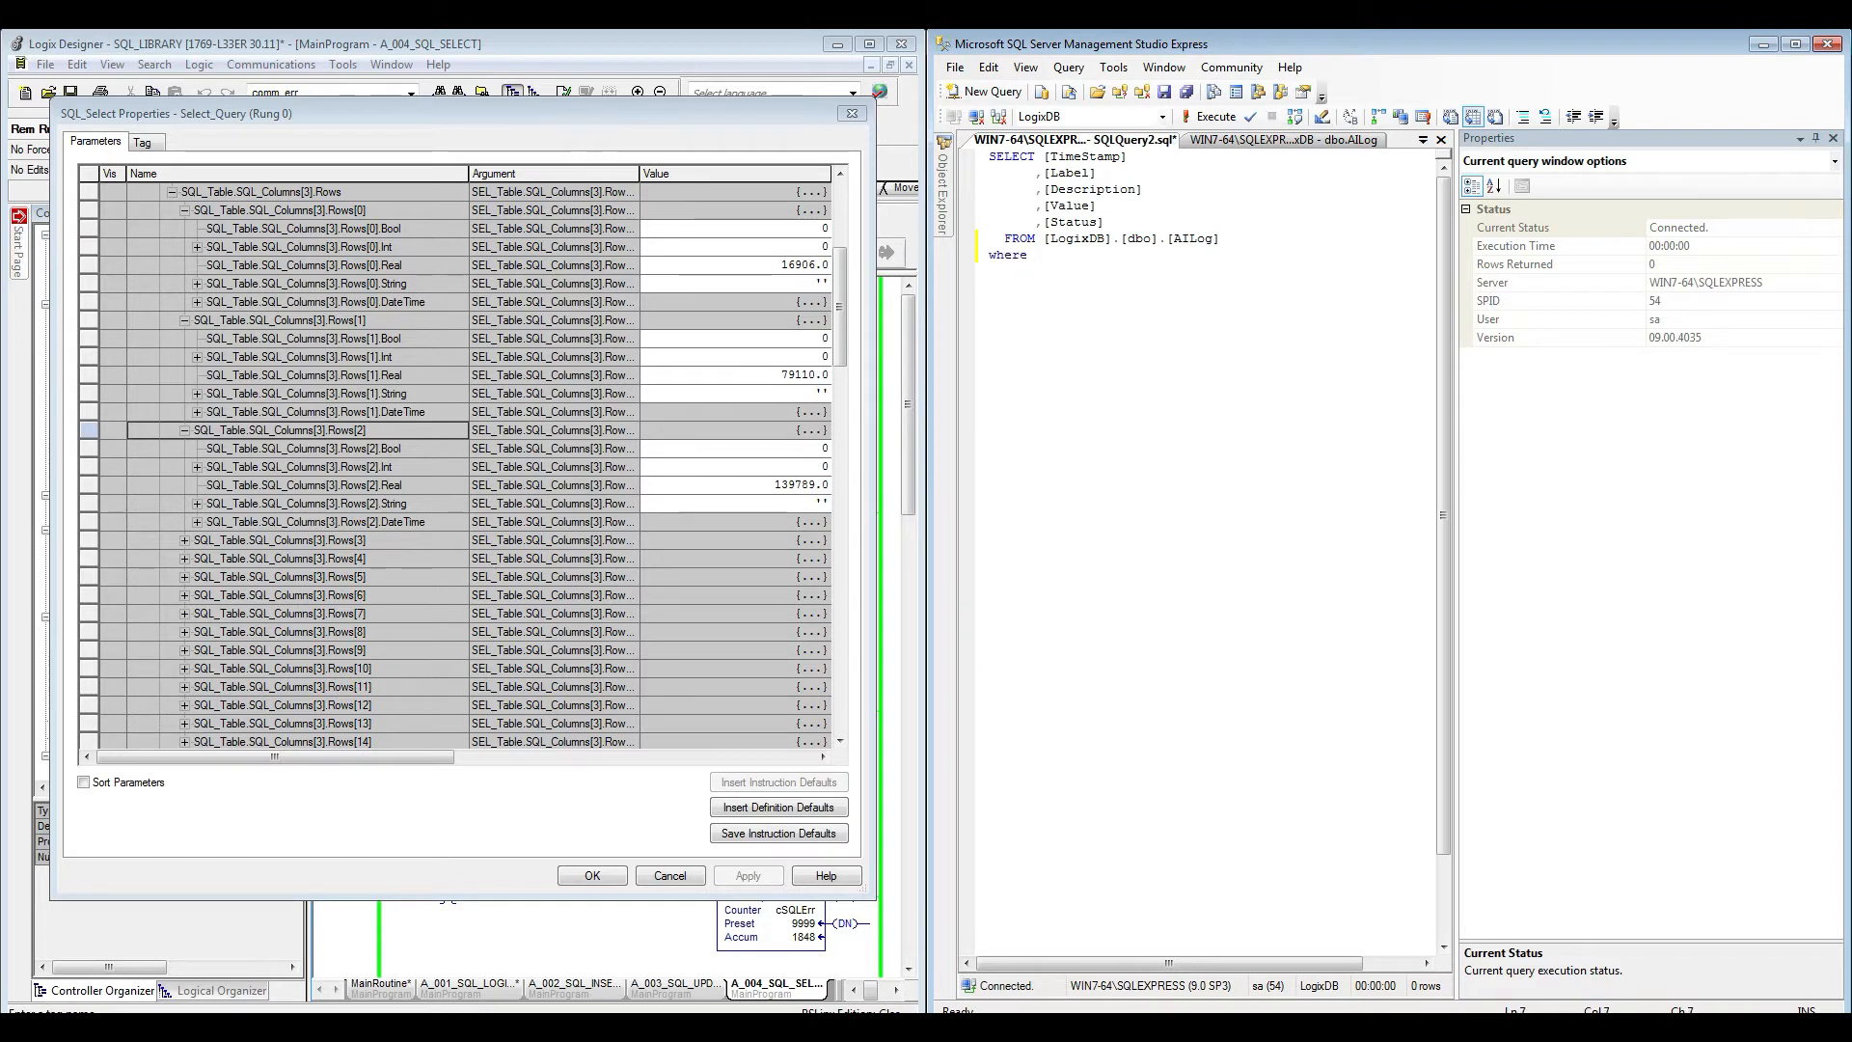
pyautogui.write(' TimeStamo')
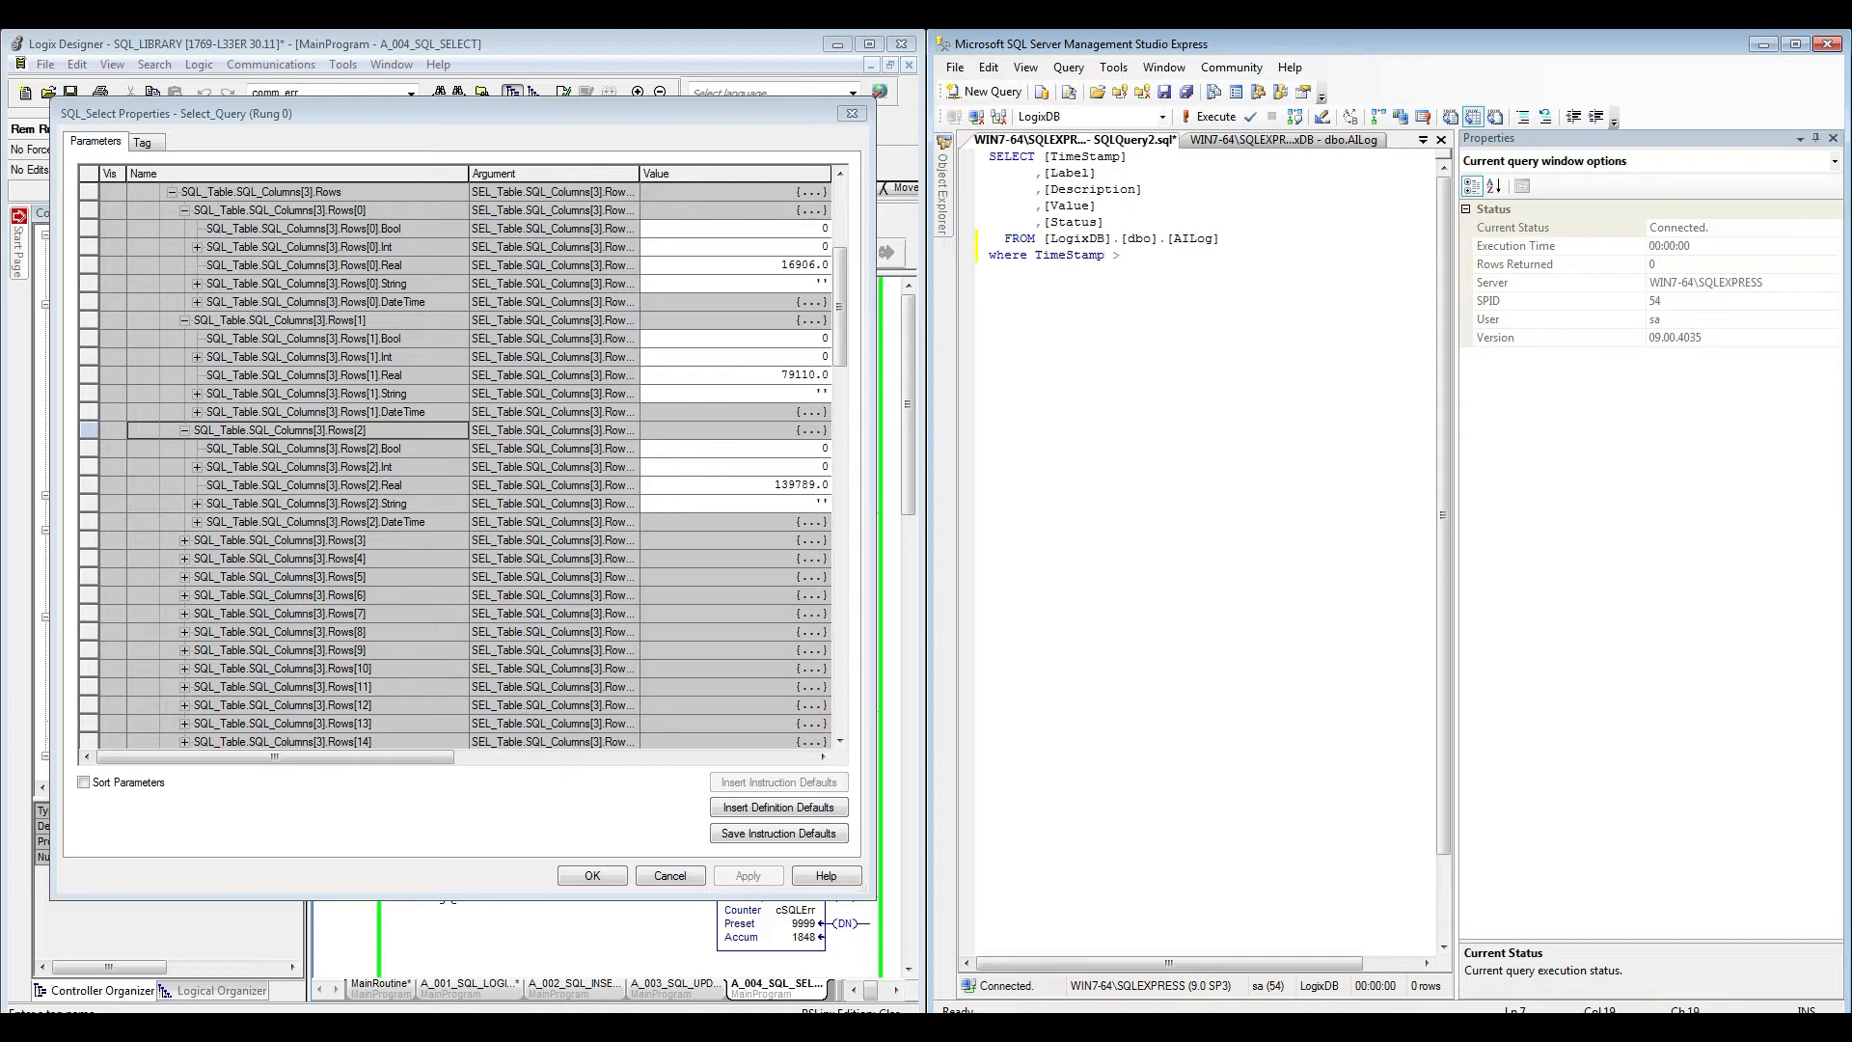
pyautogui.write(" > '2020-0")
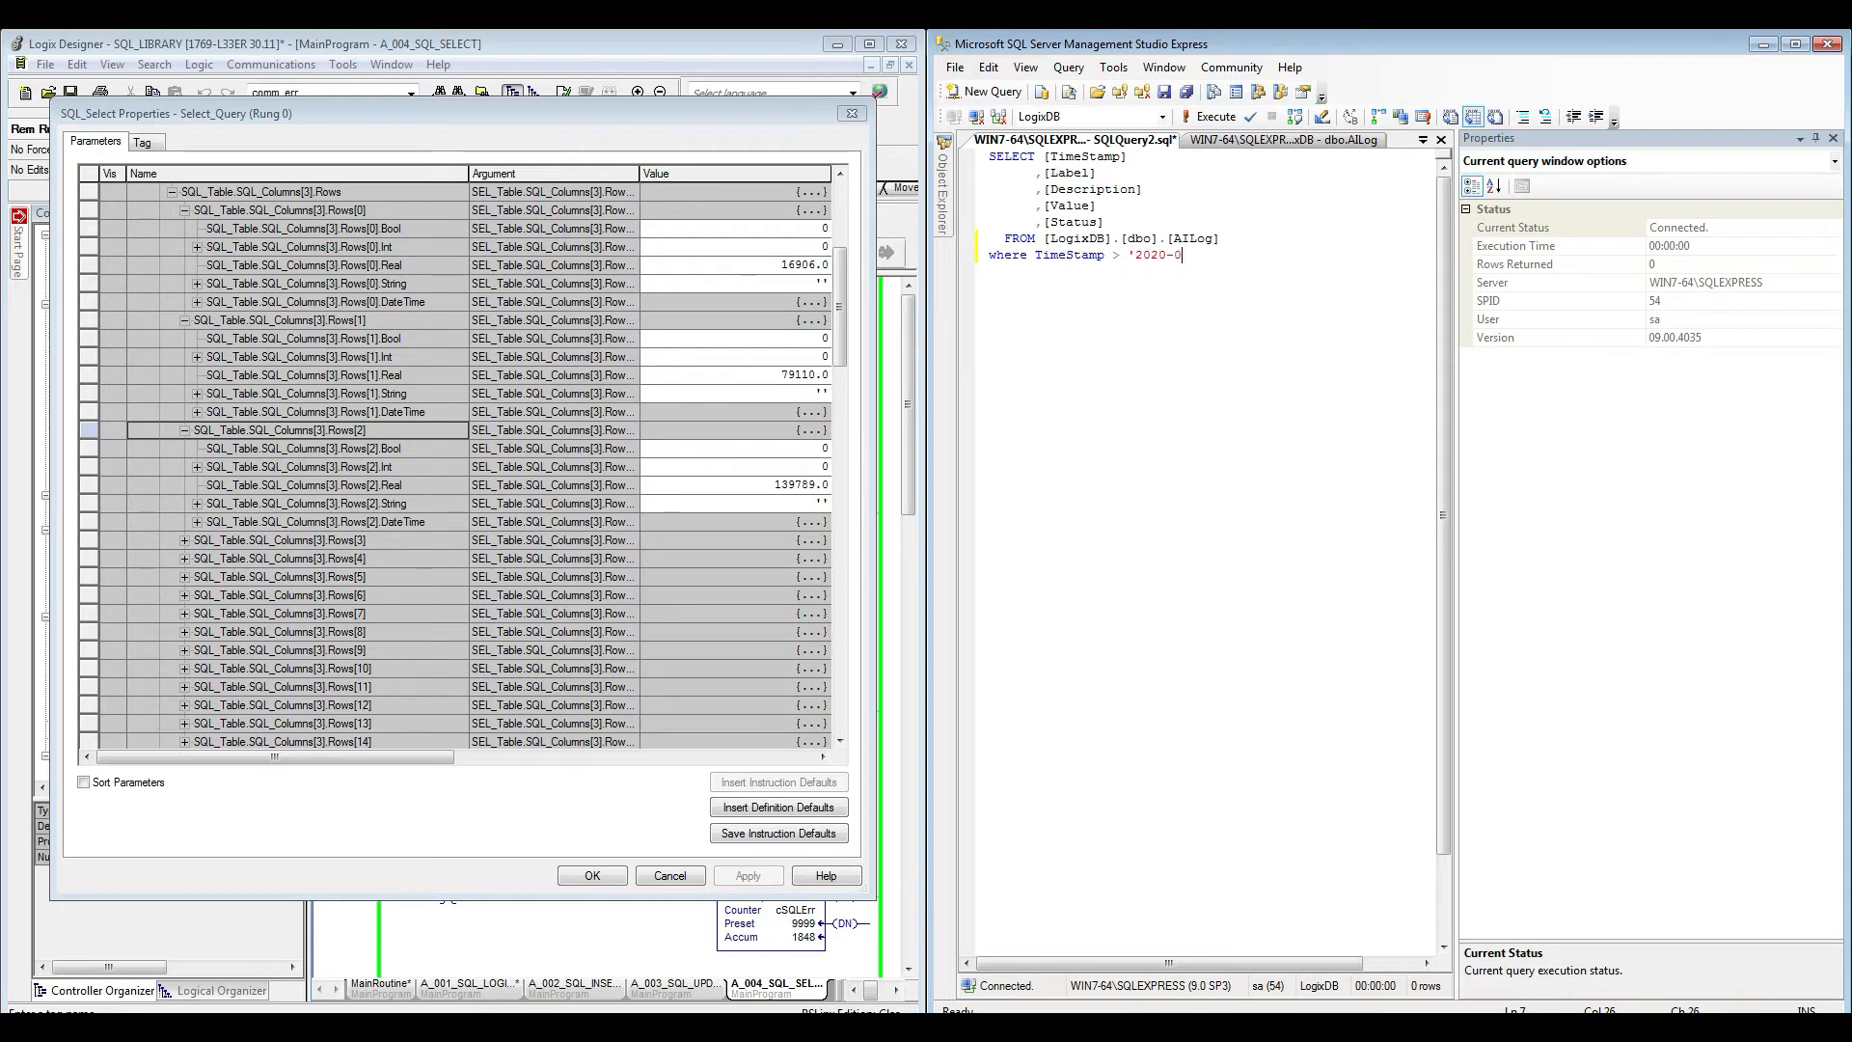
pyautogui.write('6-25 09:38:20')
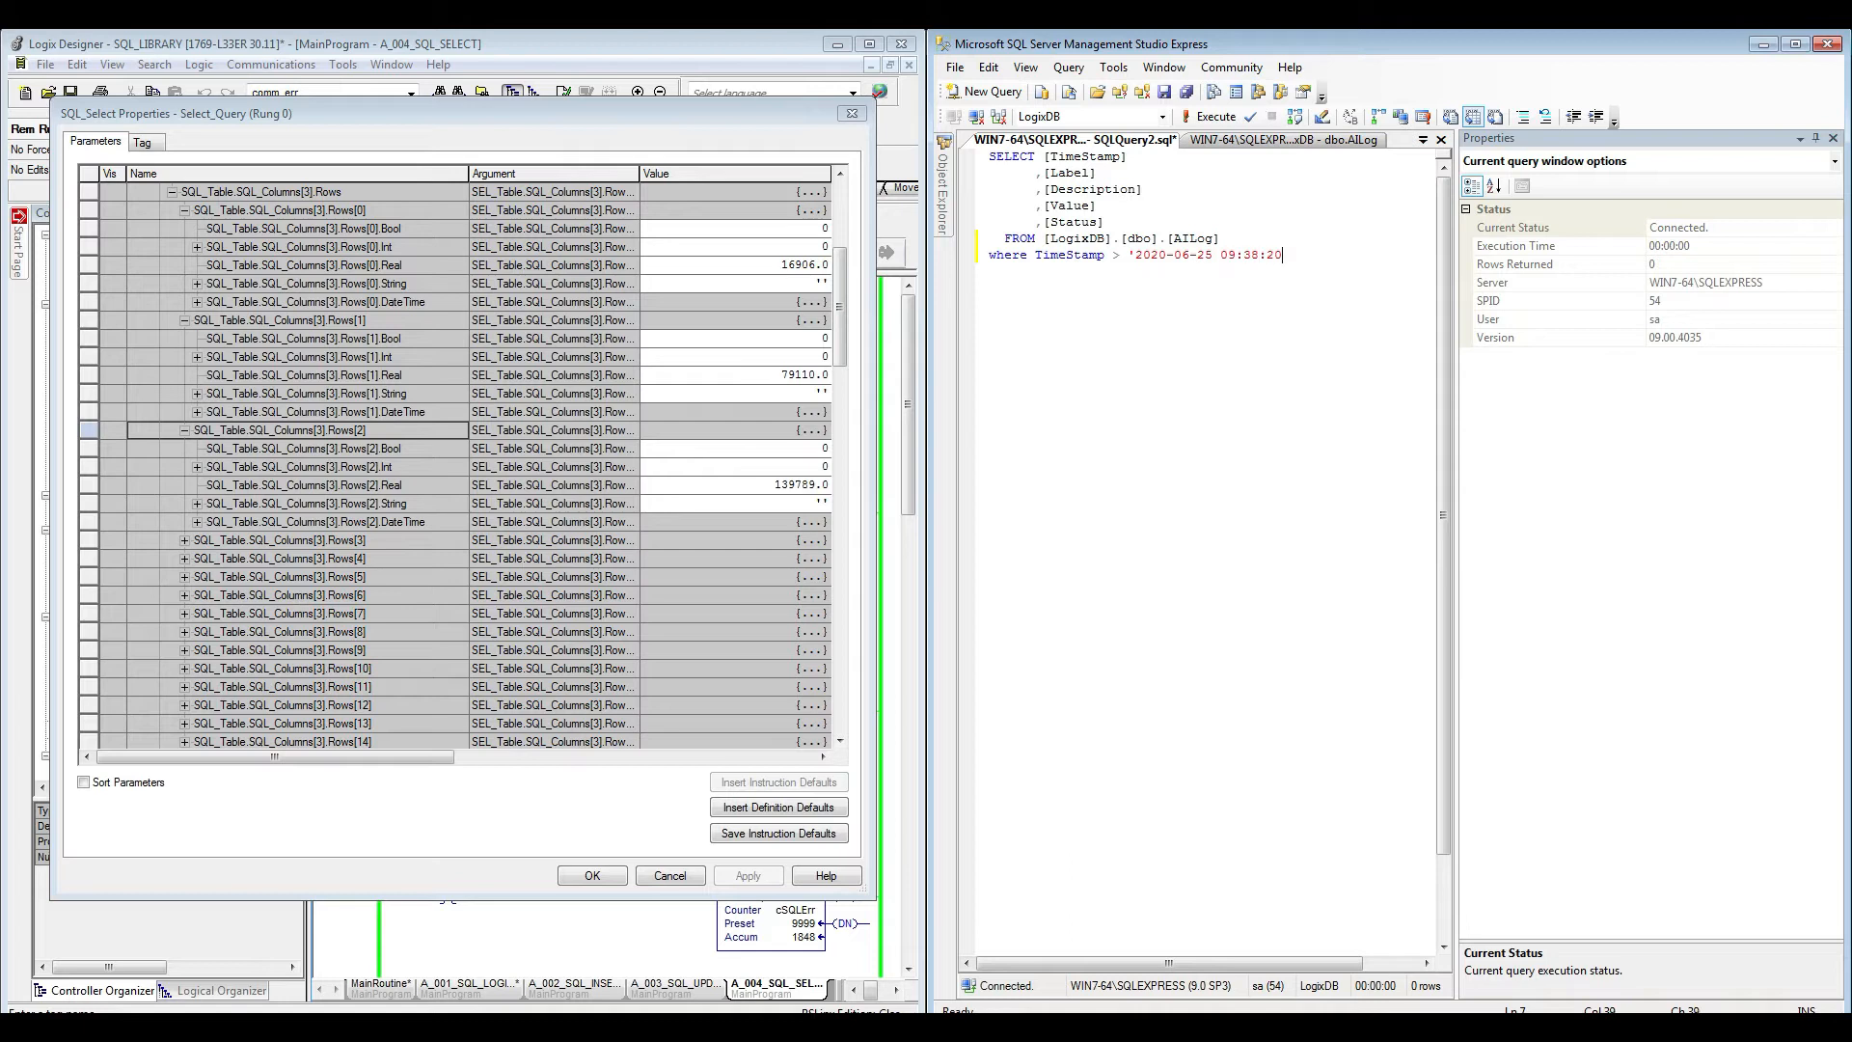
pyautogui.write("'")
# Step: Expand SQL_Select_Config to compare its Where_Cond with the query's condition, collapse it, and return to SQL_Table's members
pyautogui.moveTo(843, 314); pyautogui.dragTo(842, 233)
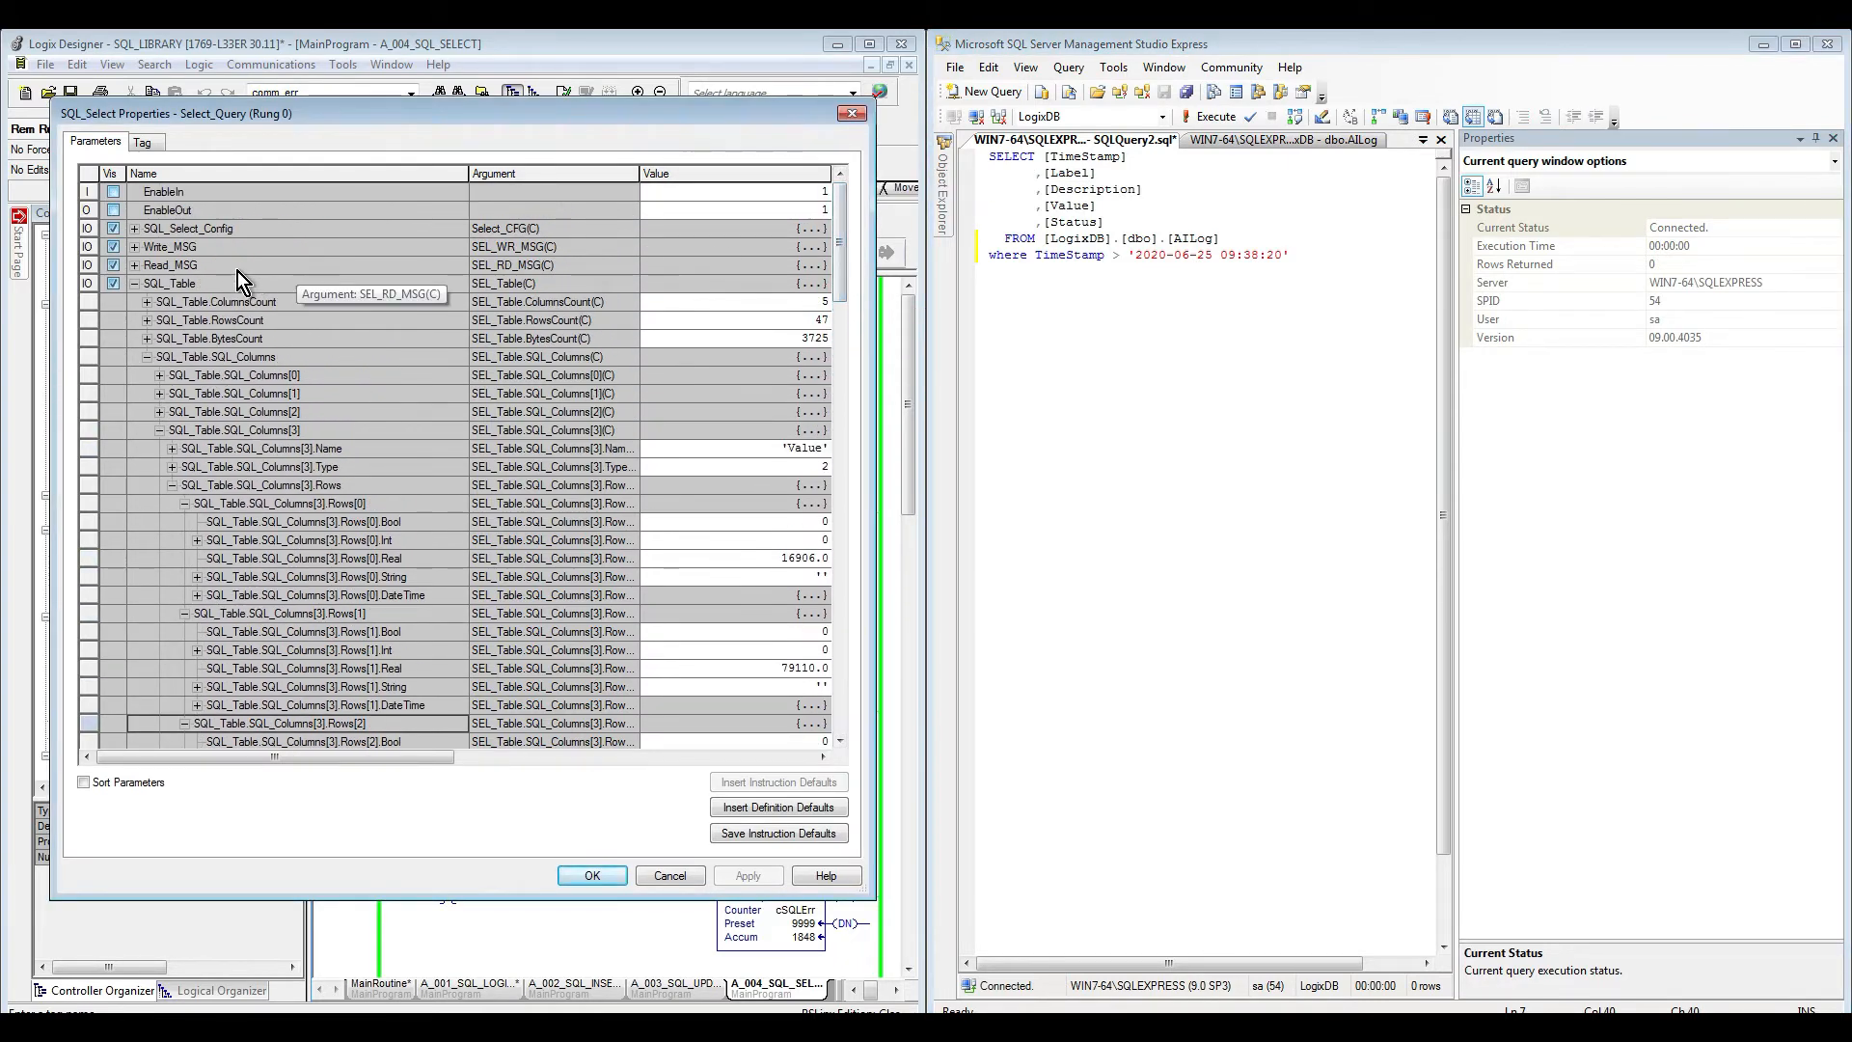
pyautogui.click(136, 230)
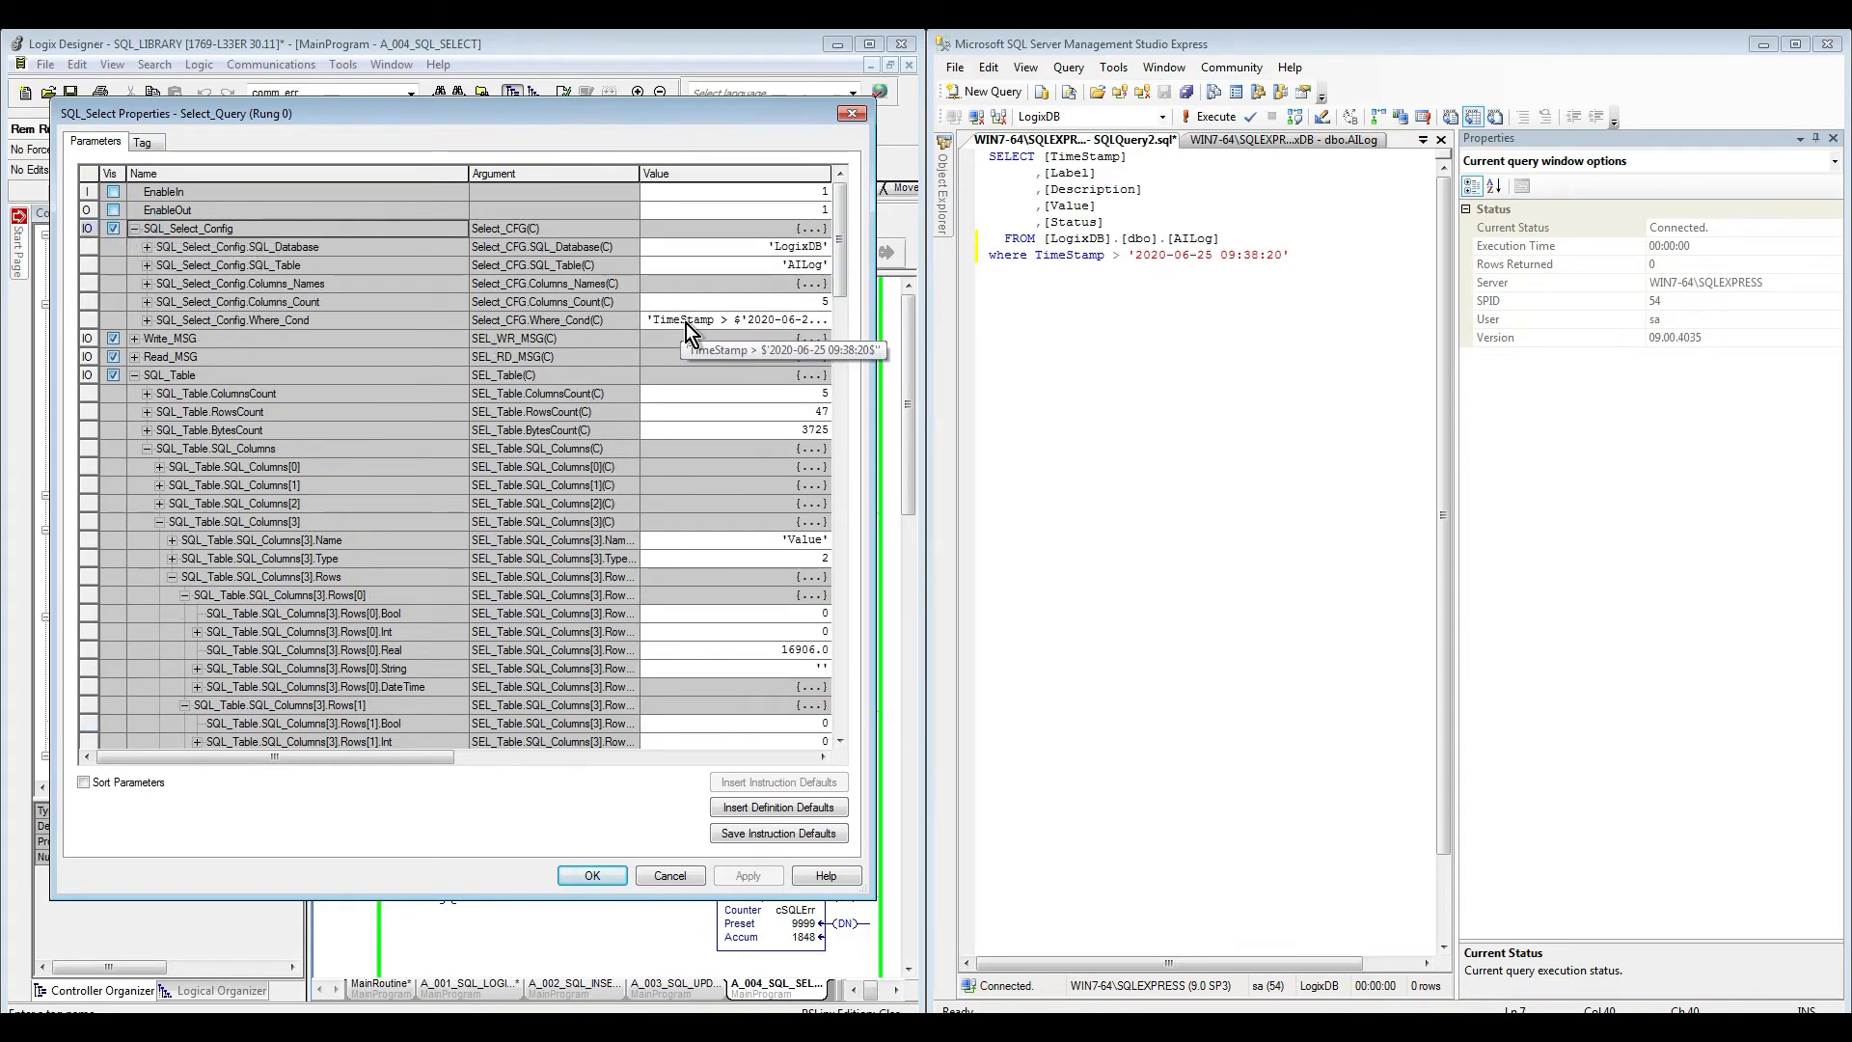
pyautogui.click(136, 230)
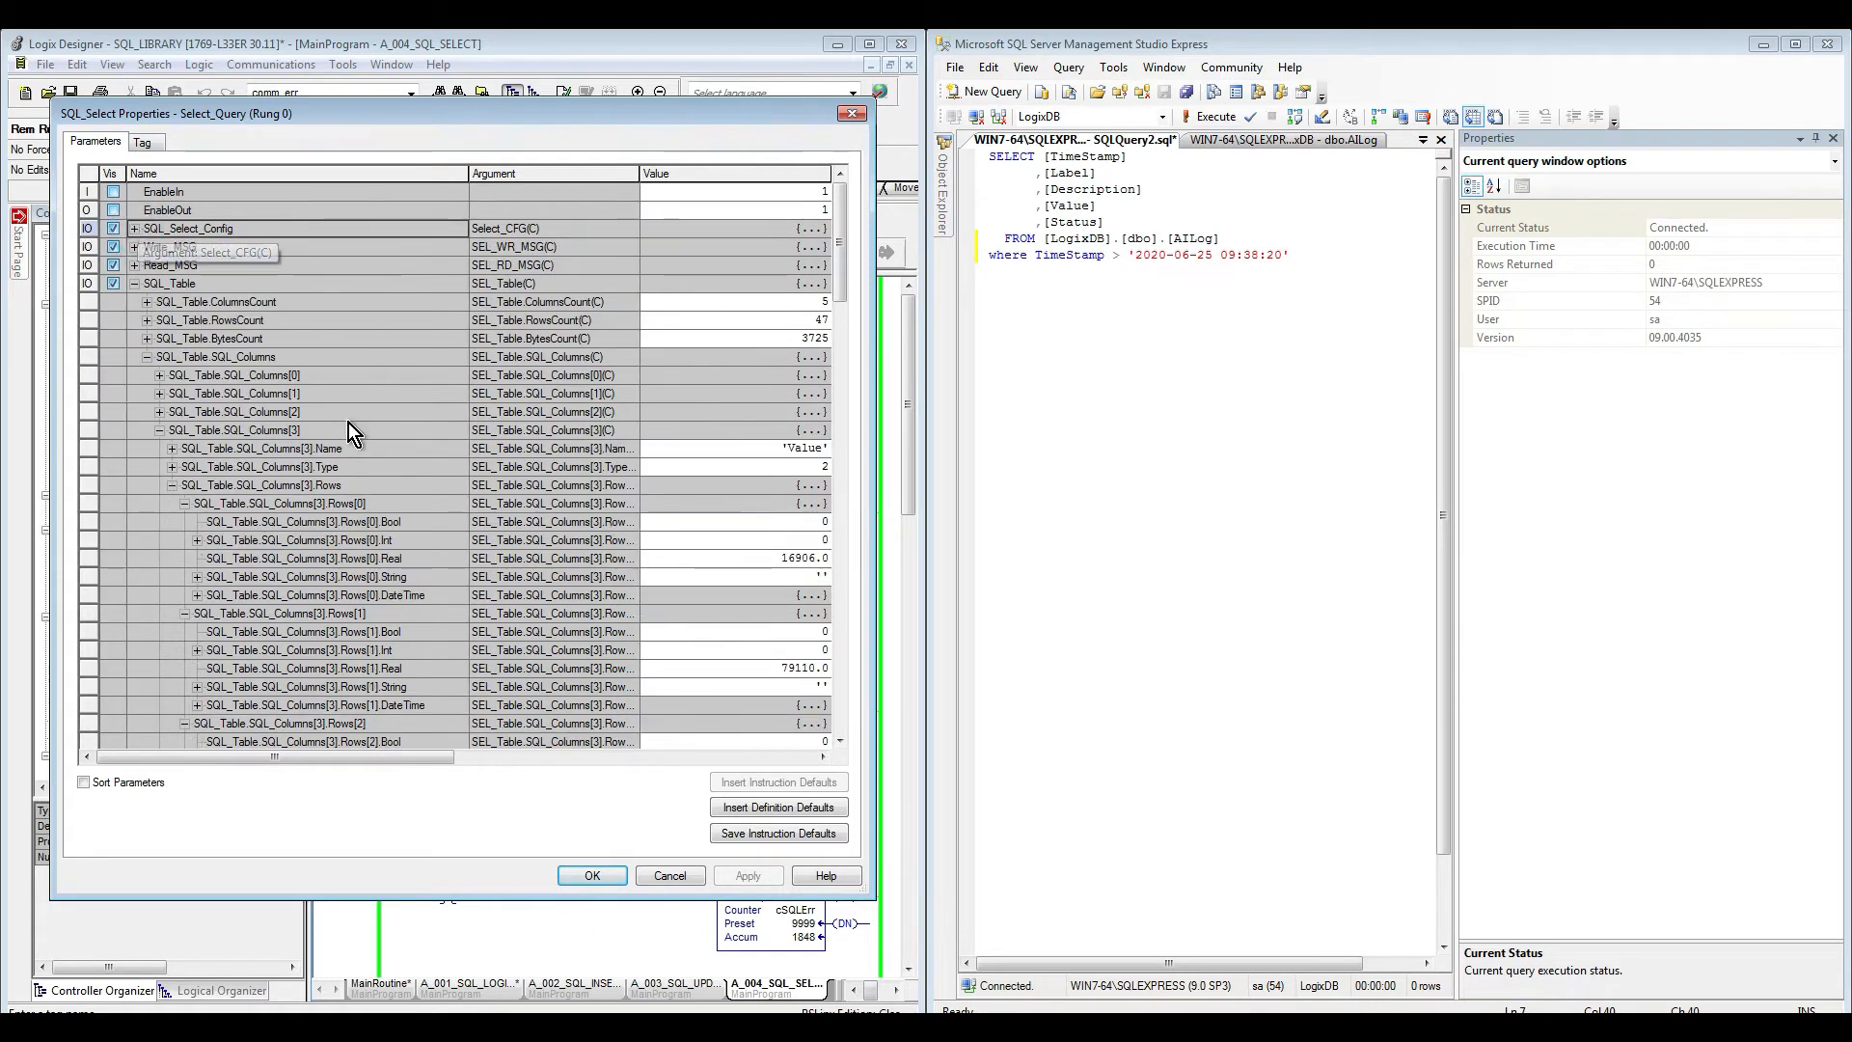
pyautogui.click(840, 741)
pyautogui.click(840, 741)
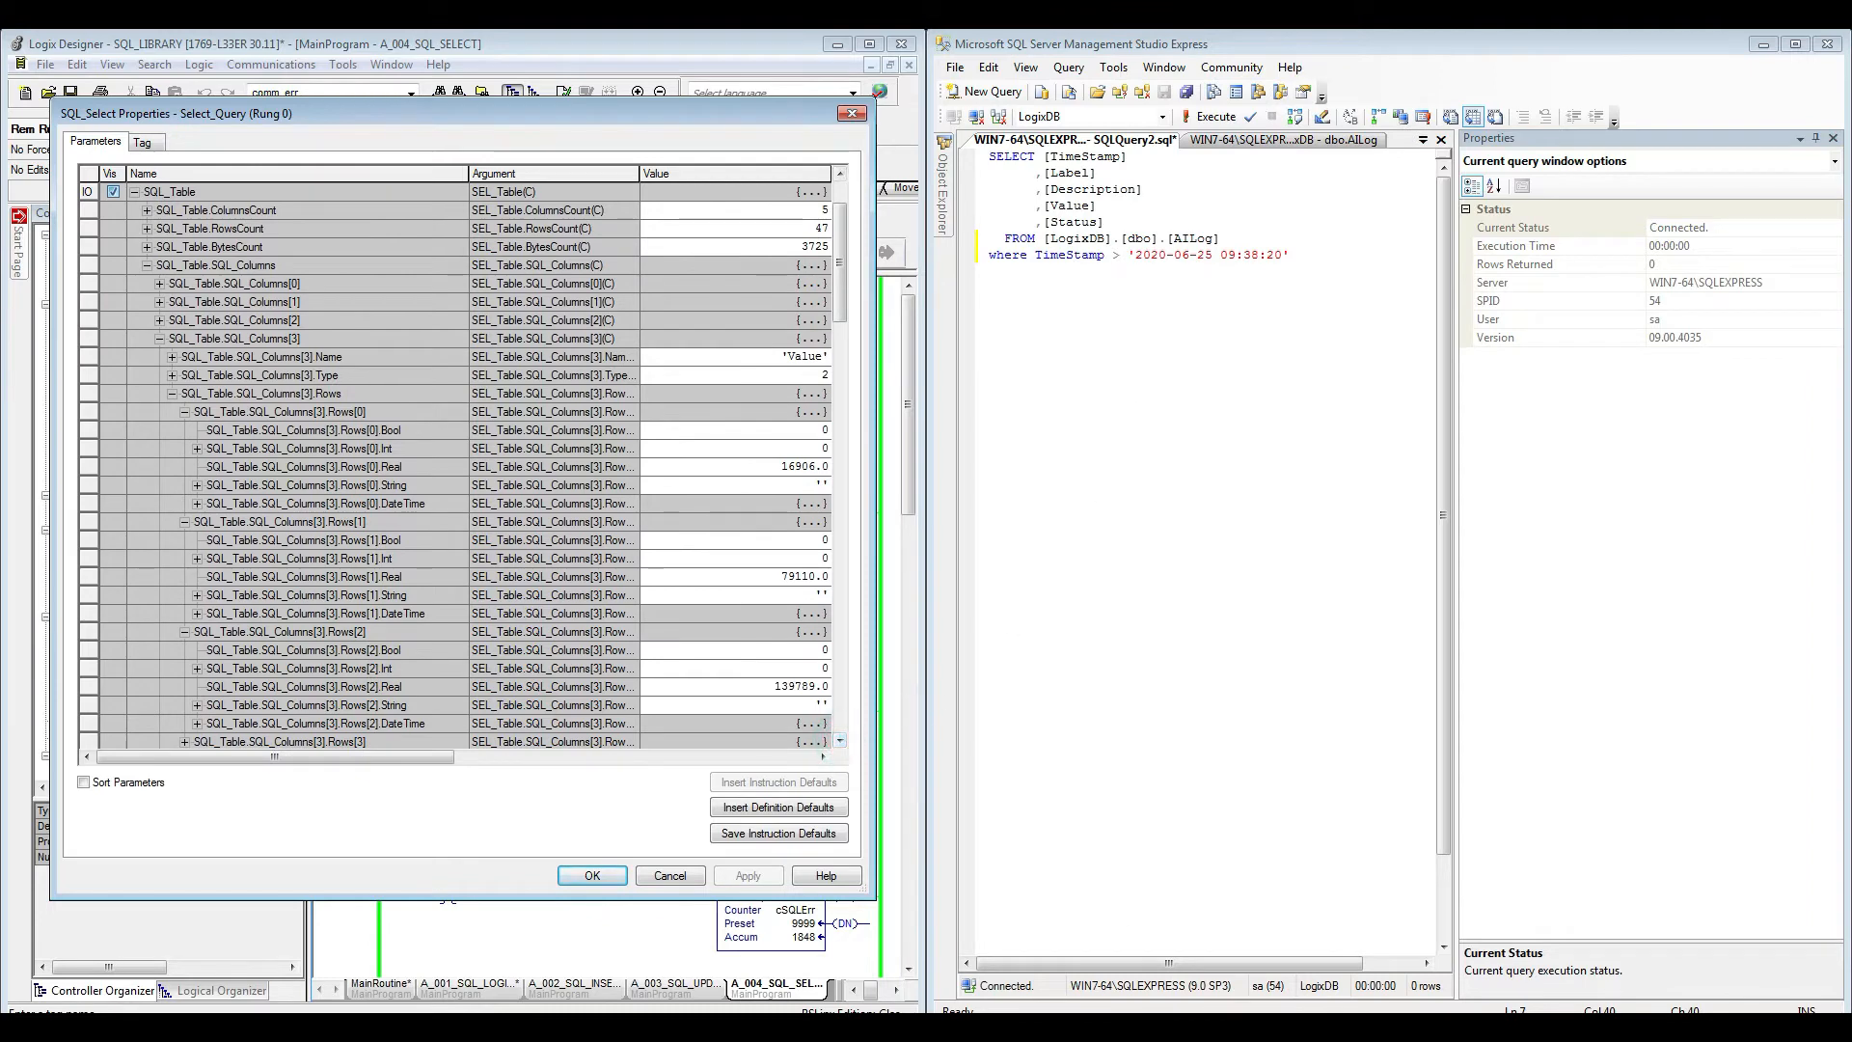
# Step: Execute the query and make room for its results by auto-hiding the Properties pane and widening the Value column
pyautogui.rightClick(1135, 344)
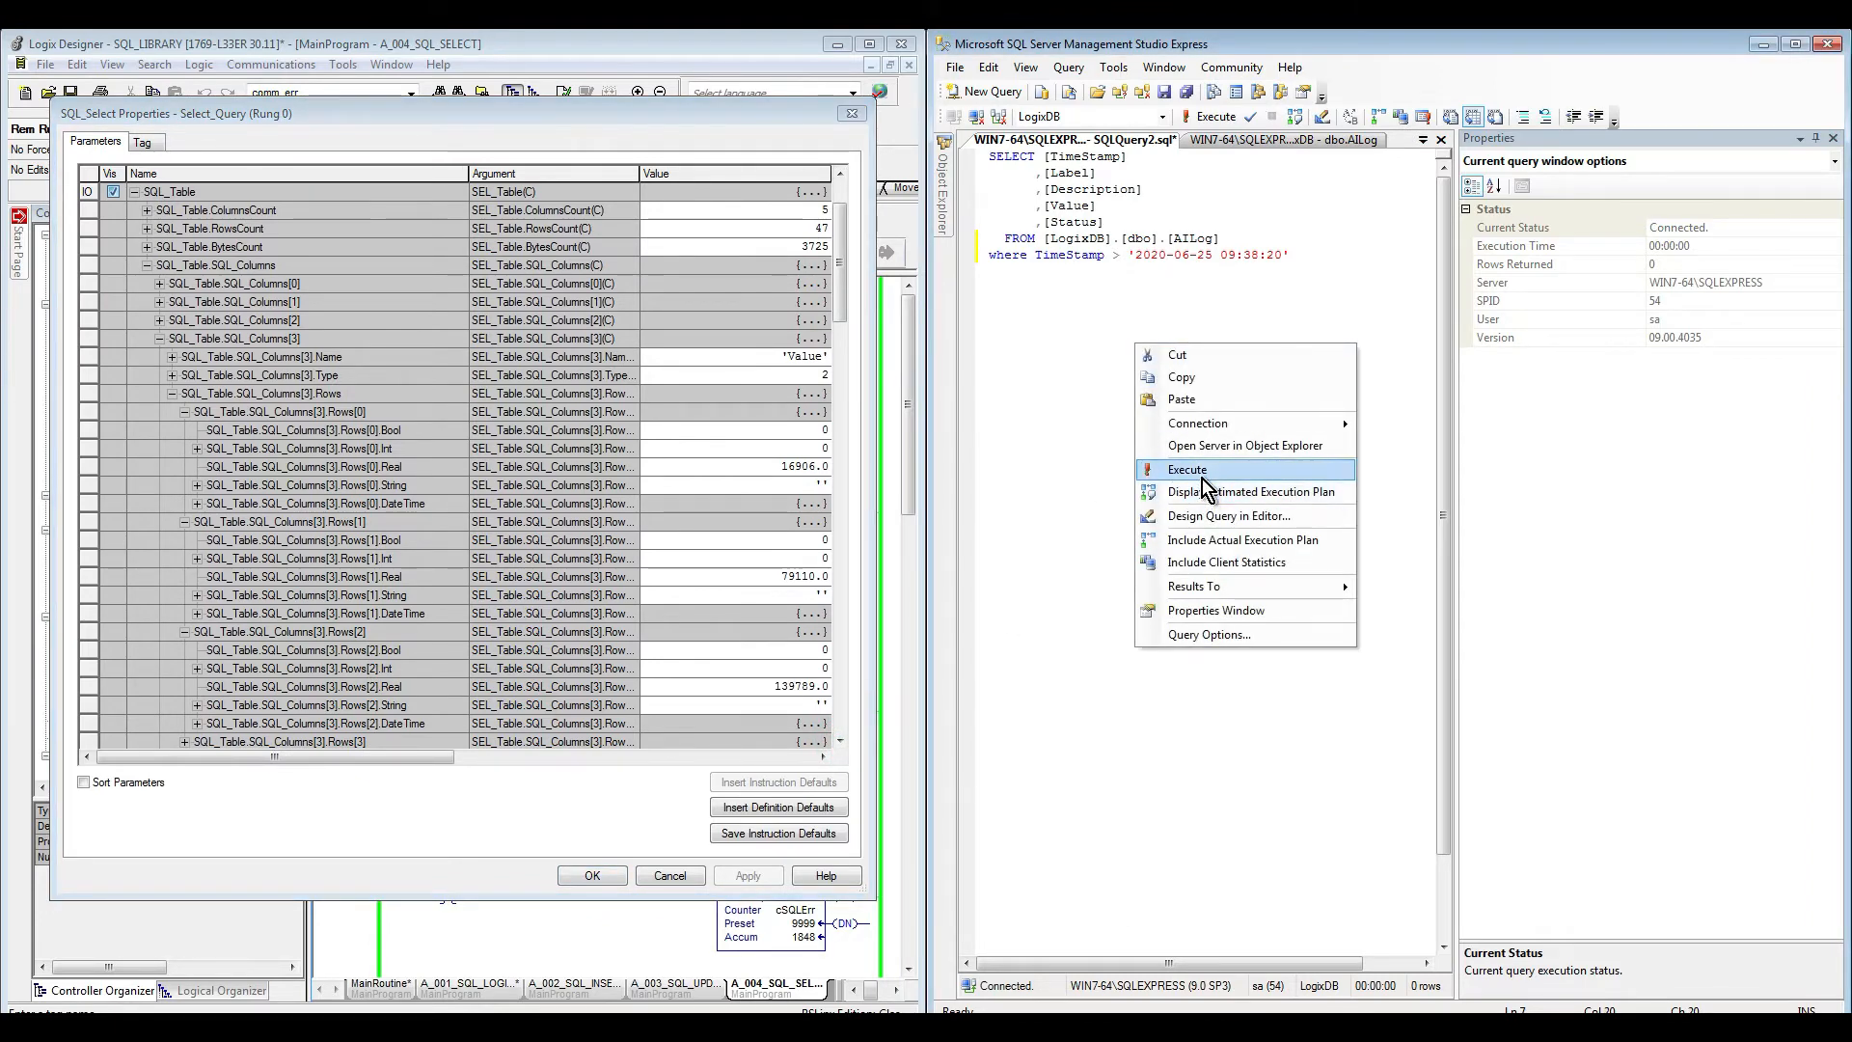
pyautogui.click(1202, 475)
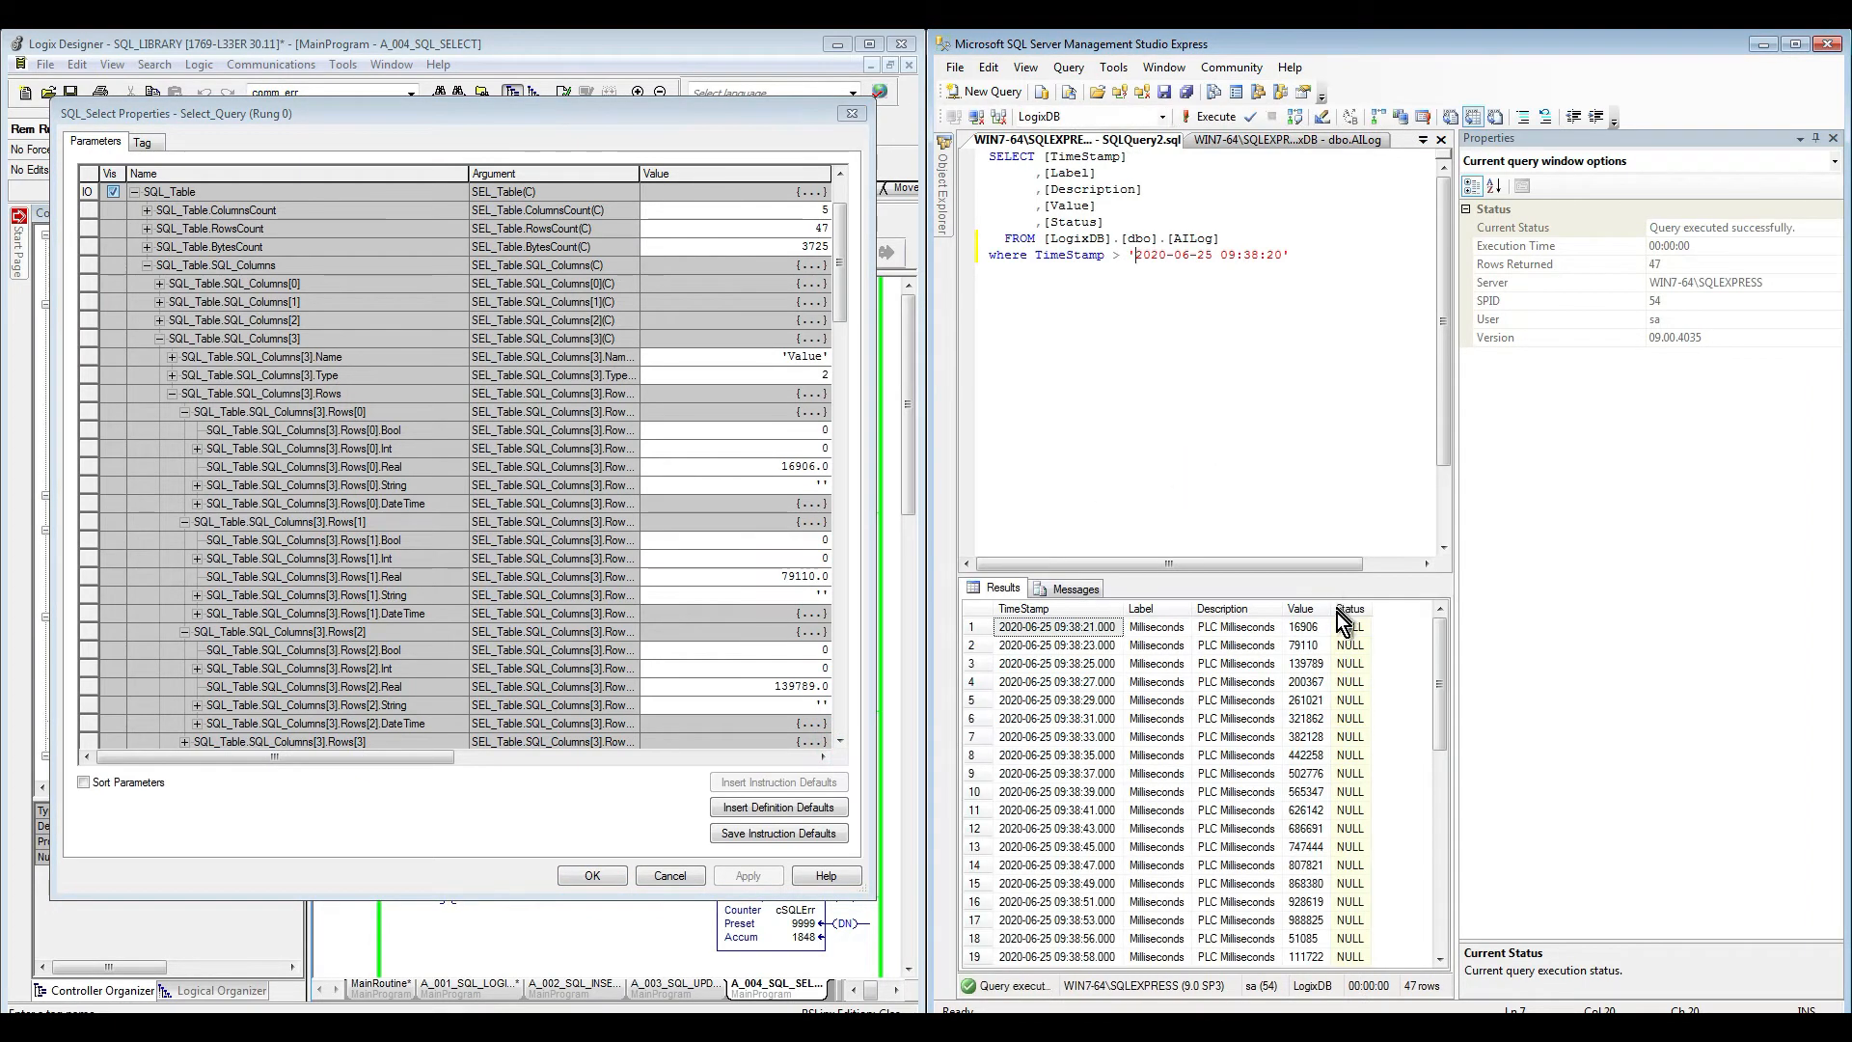
pyautogui.click(1816, 138)
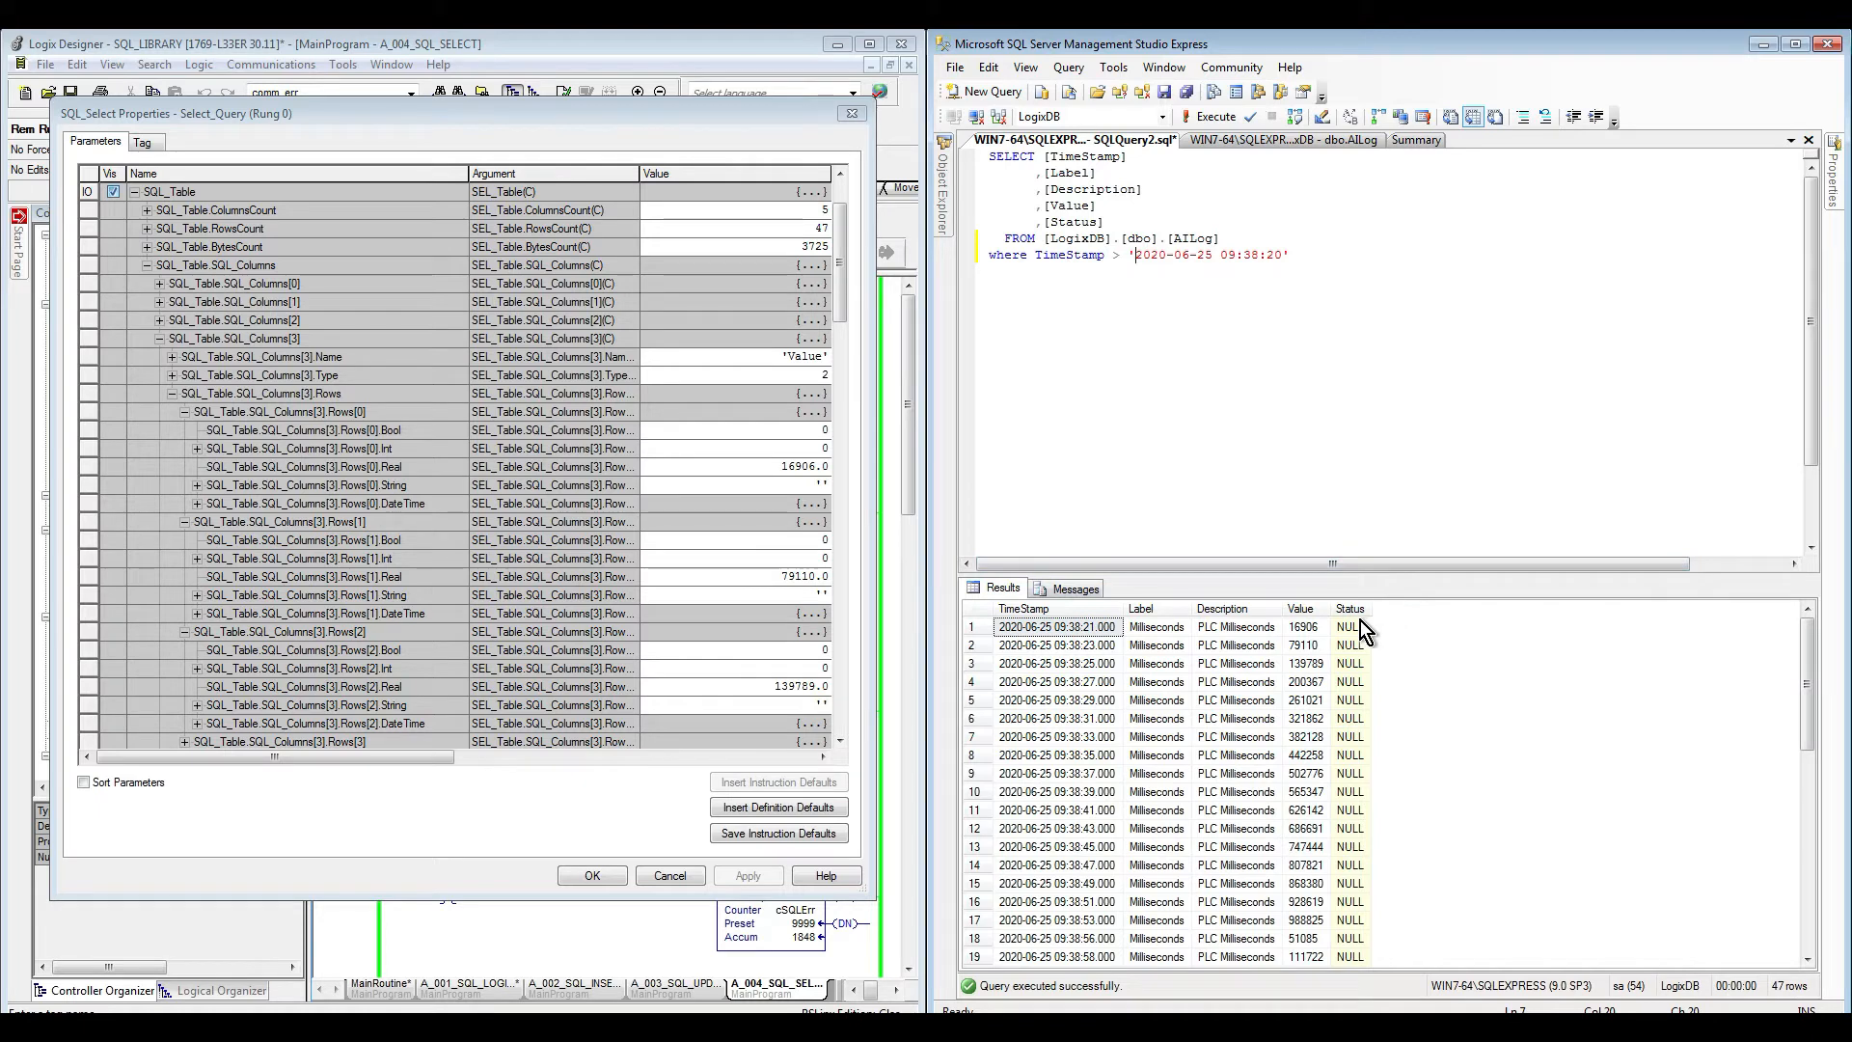
pyautogui.moveTo(1331, 609)
pyautogui.mouseDown()
pyautogui.moveTo(1394, 609)
pyautogui.moveTo(1313, 614)
pyautogui.moveTo(1355, 615)
pyautogui.mouseUp()
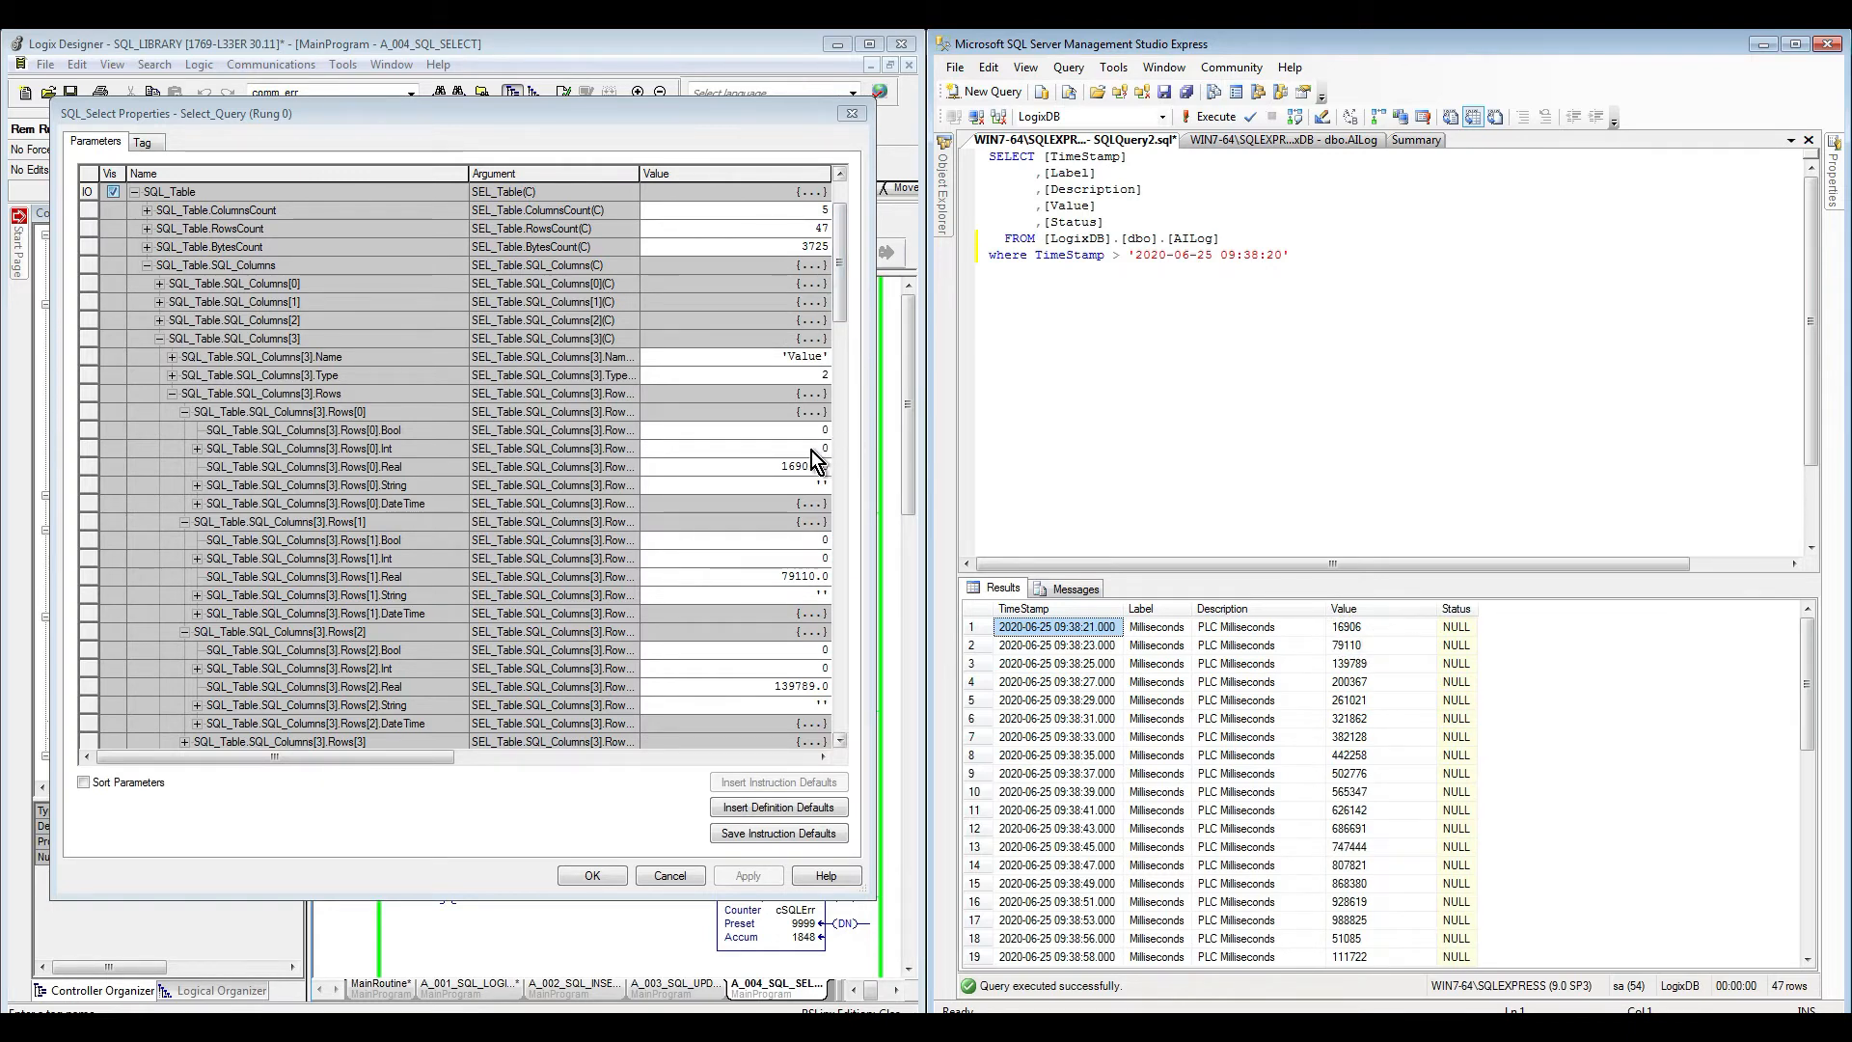
# Step: Compare the first three result rows' Value entries with the Real members of Rows[0] to Rows[2] in SQL_Columns[3], resizing the results pane
pyautogui.click(842, 741)
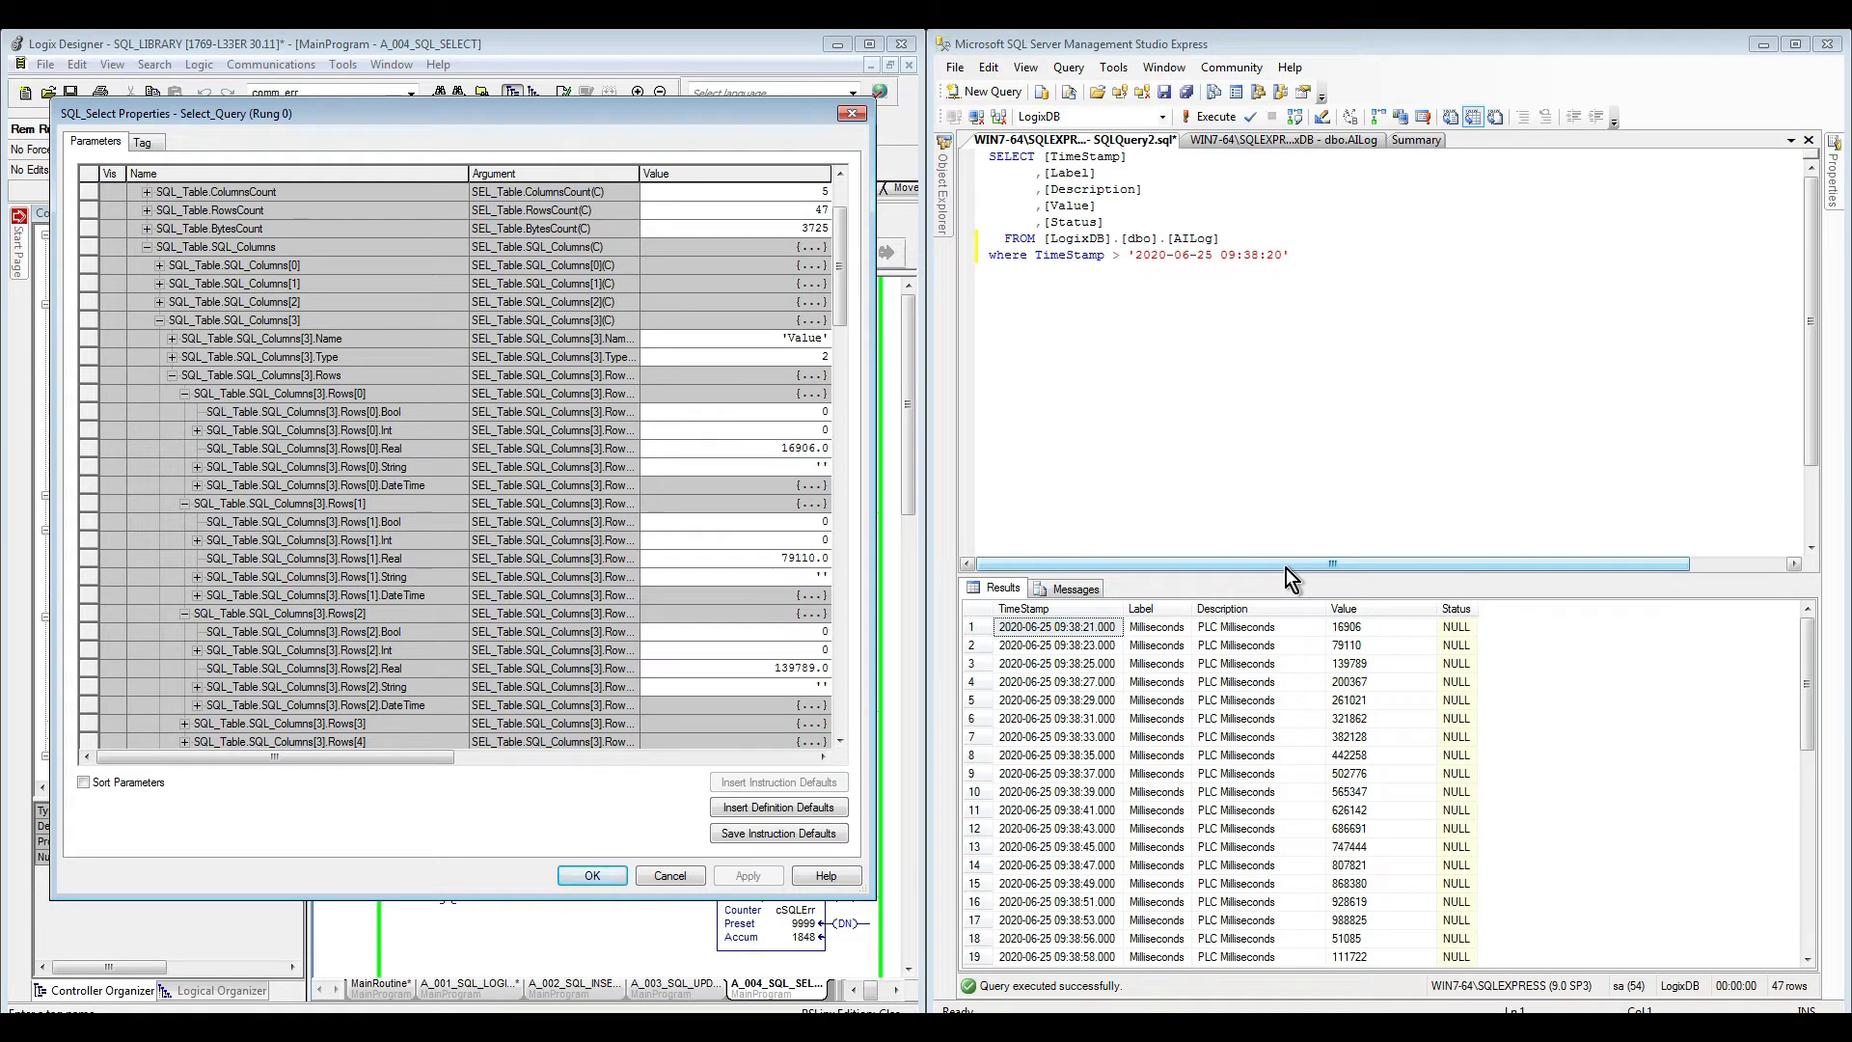
pyautogui.moveTo(1287, 569); pyautogui.dragTo(1237, 245)
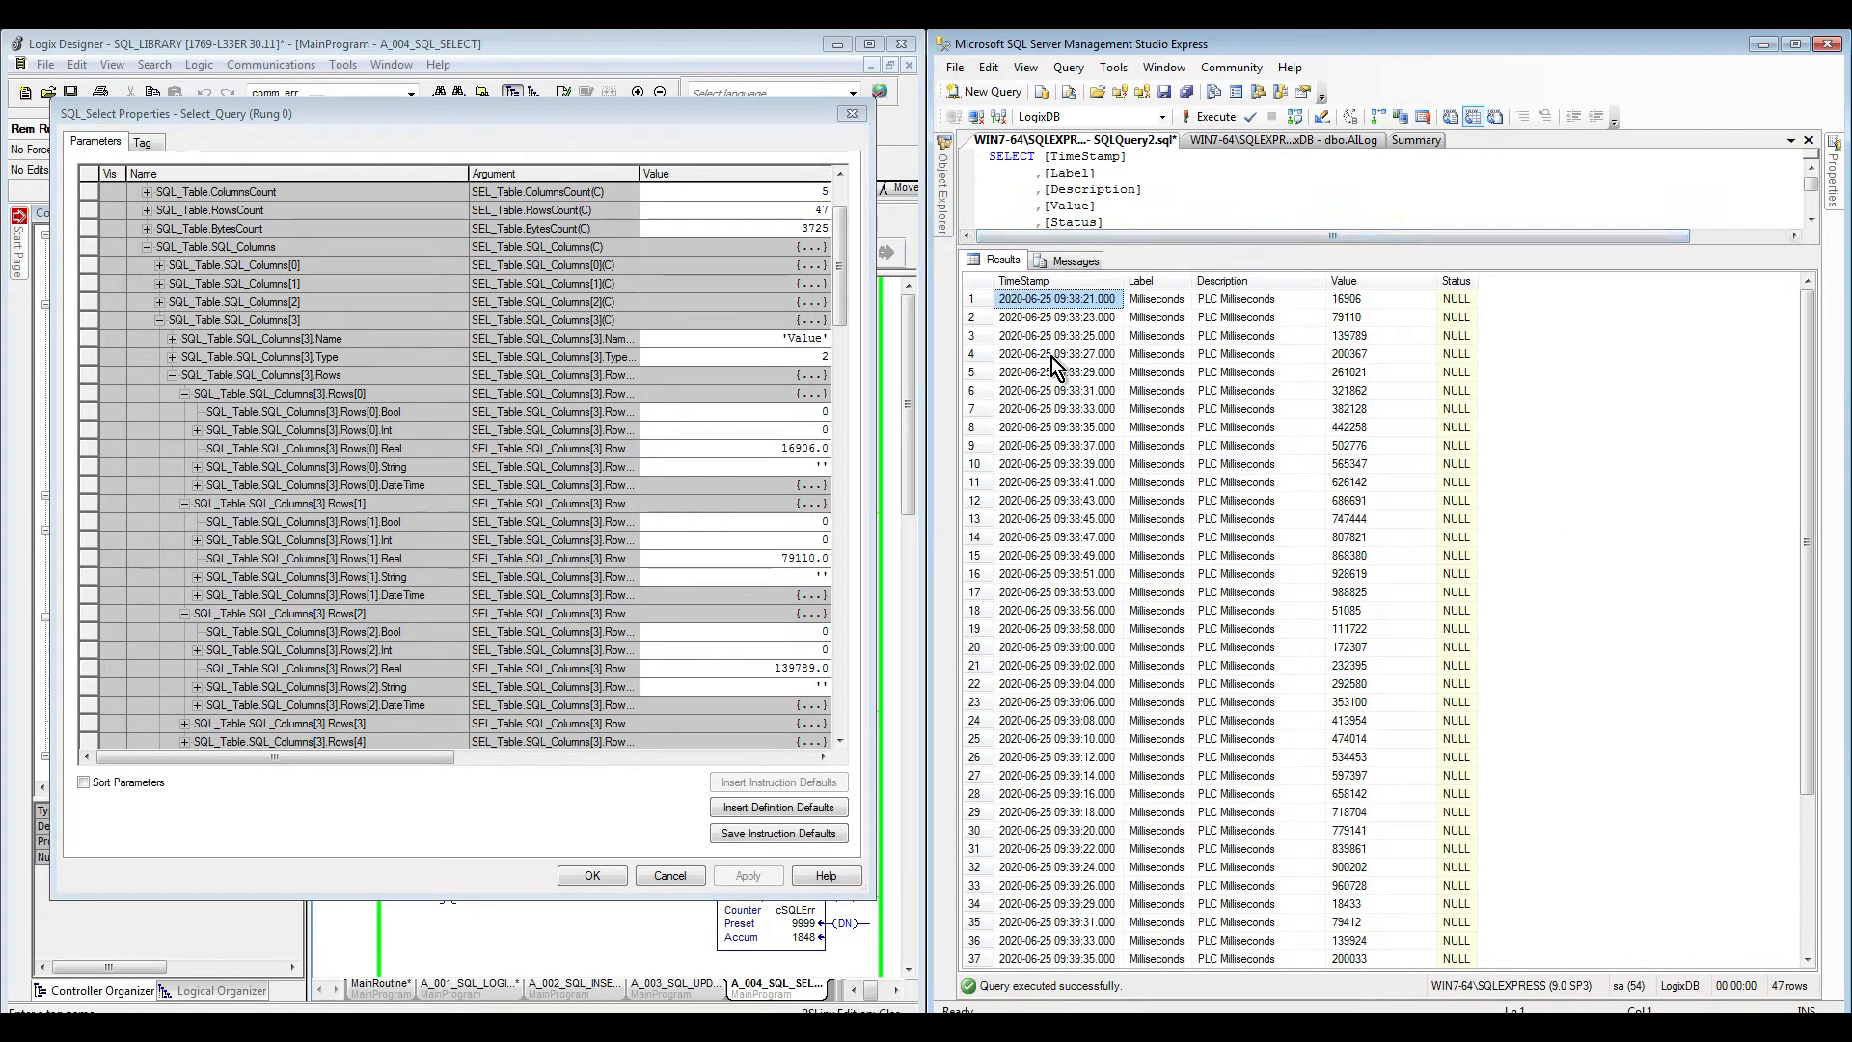
pyautogui.click(1352, 319)
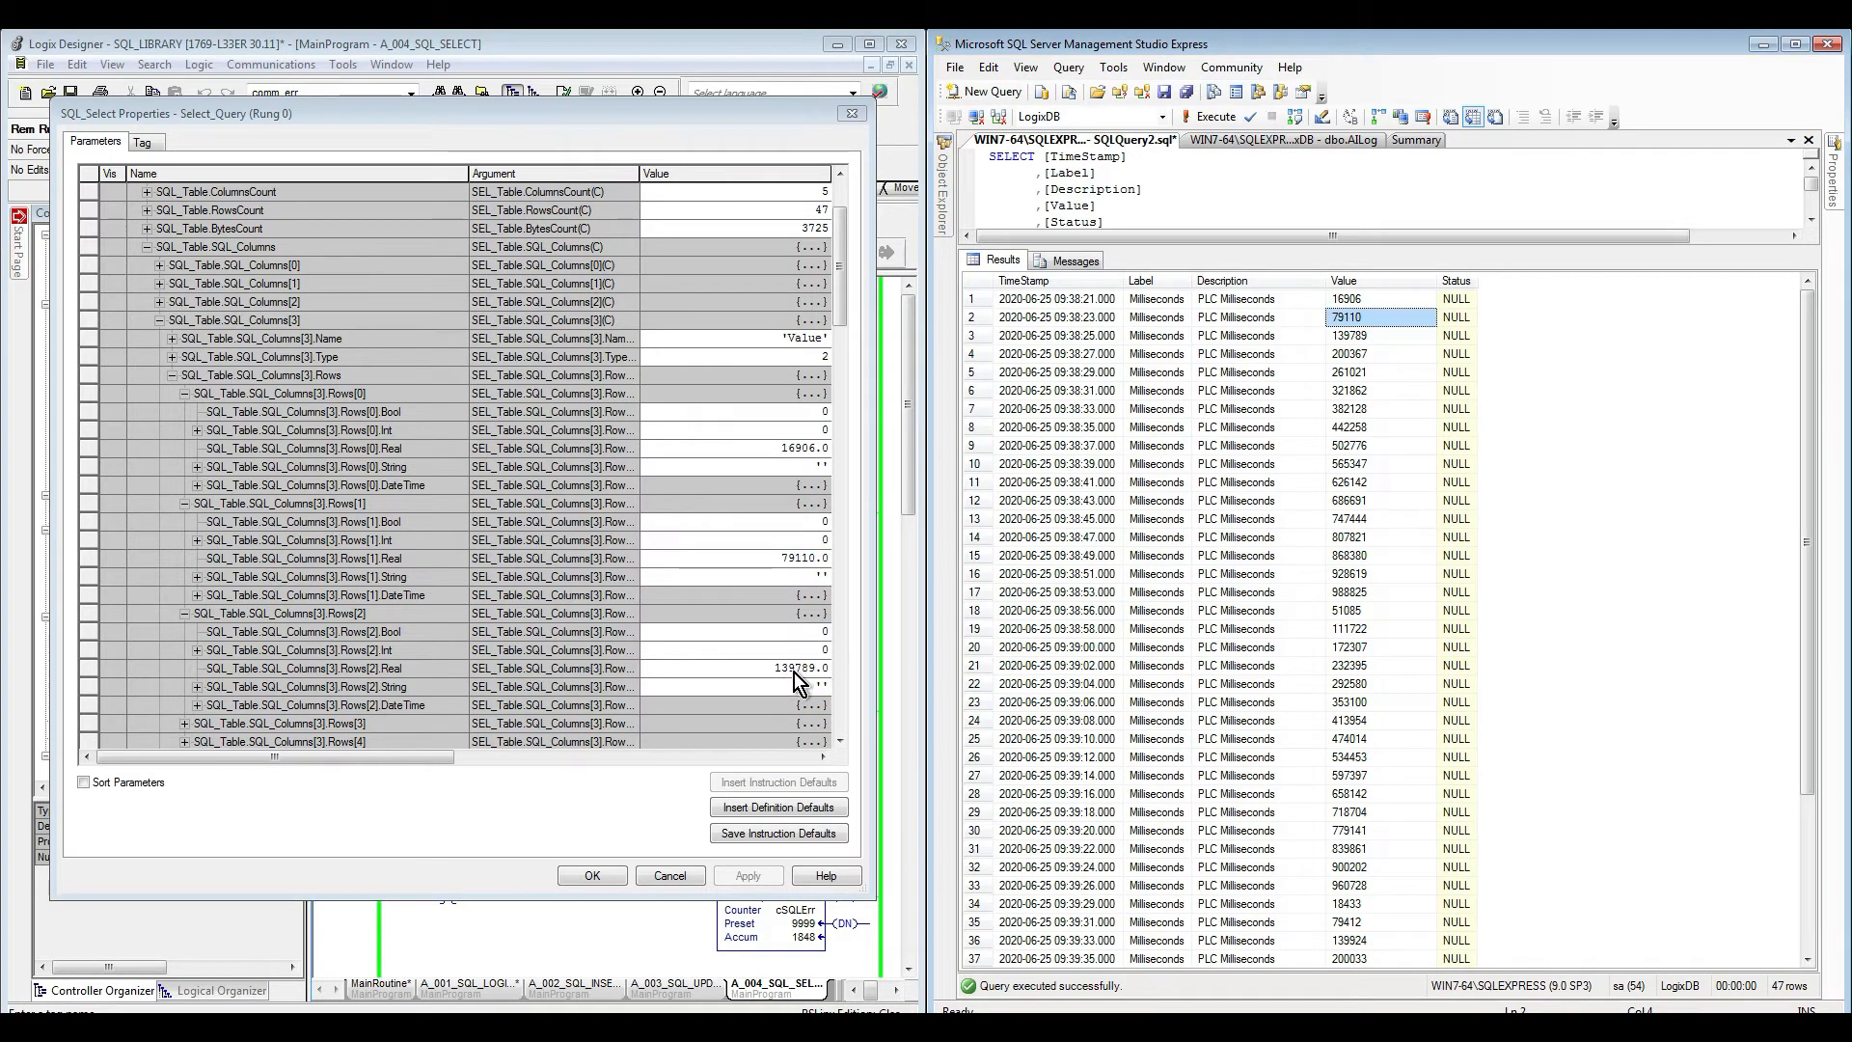
pyautogui.click(1372, 338)
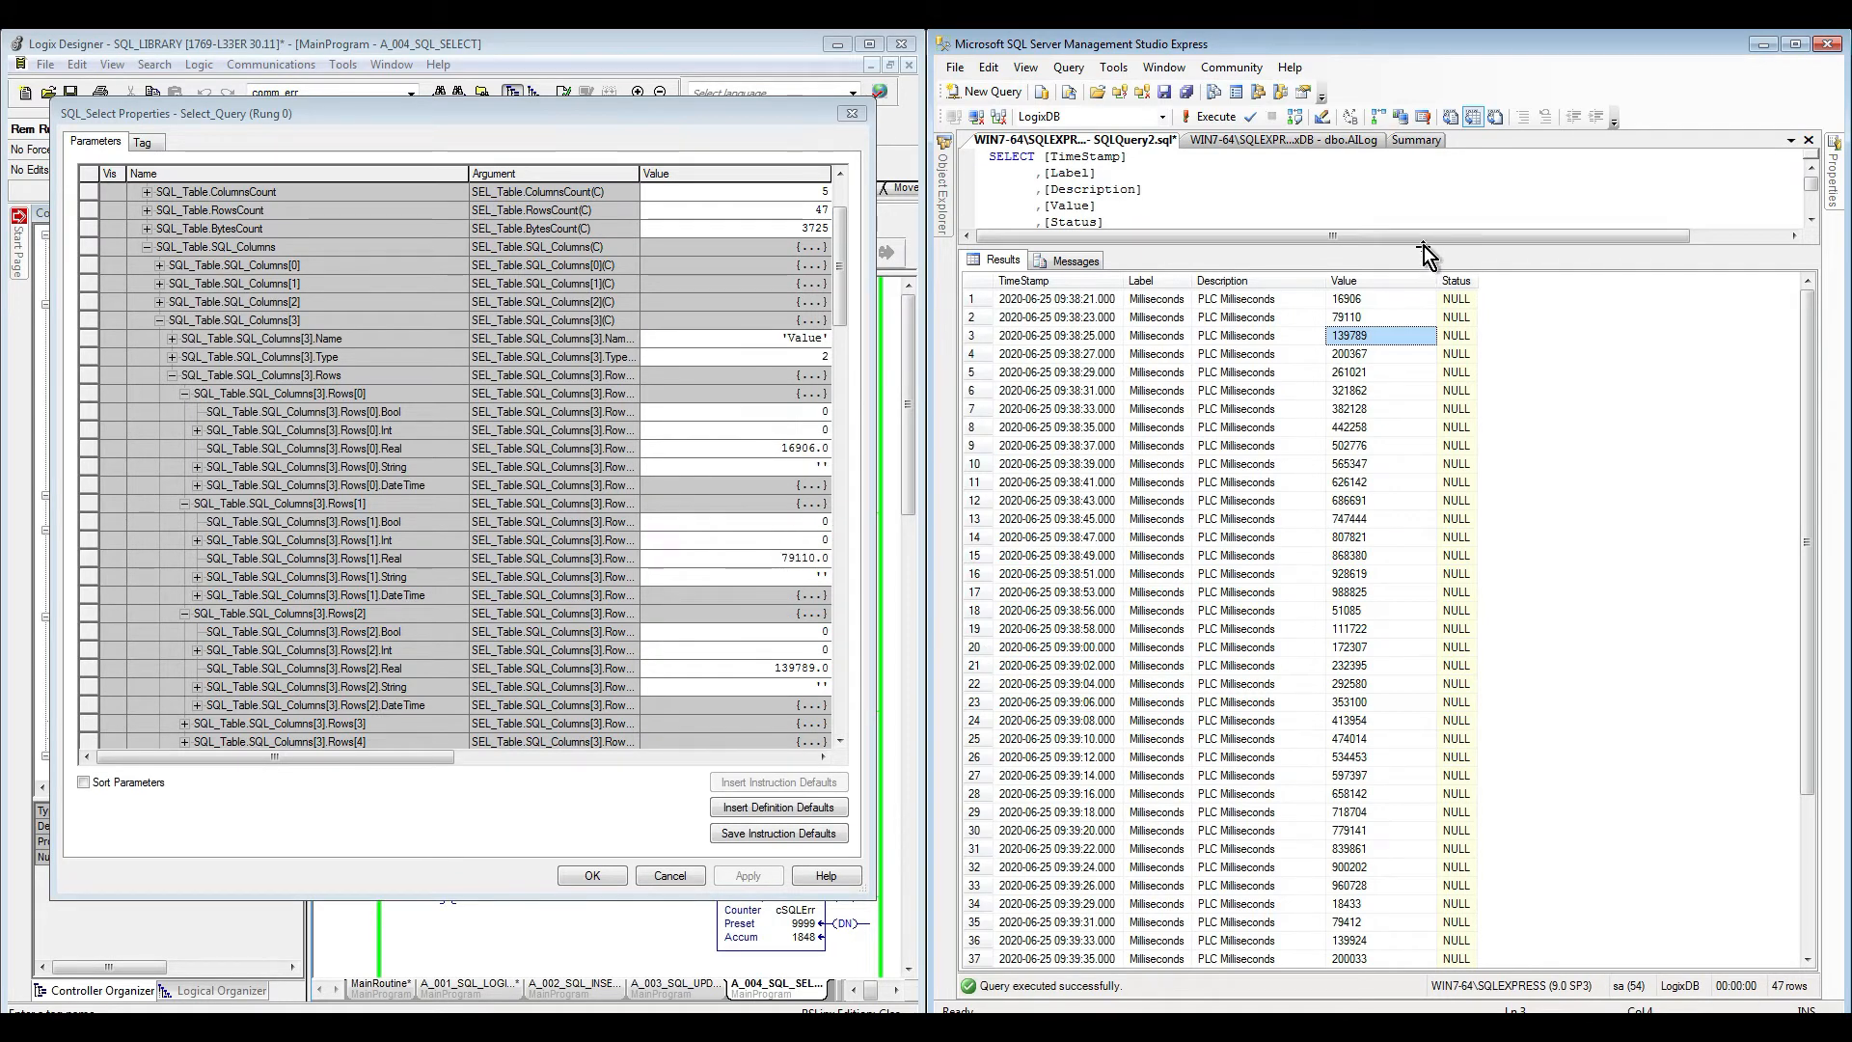
pyautogui.moveTo(1424, 246); pyautogui.dragTo(1423, 360)
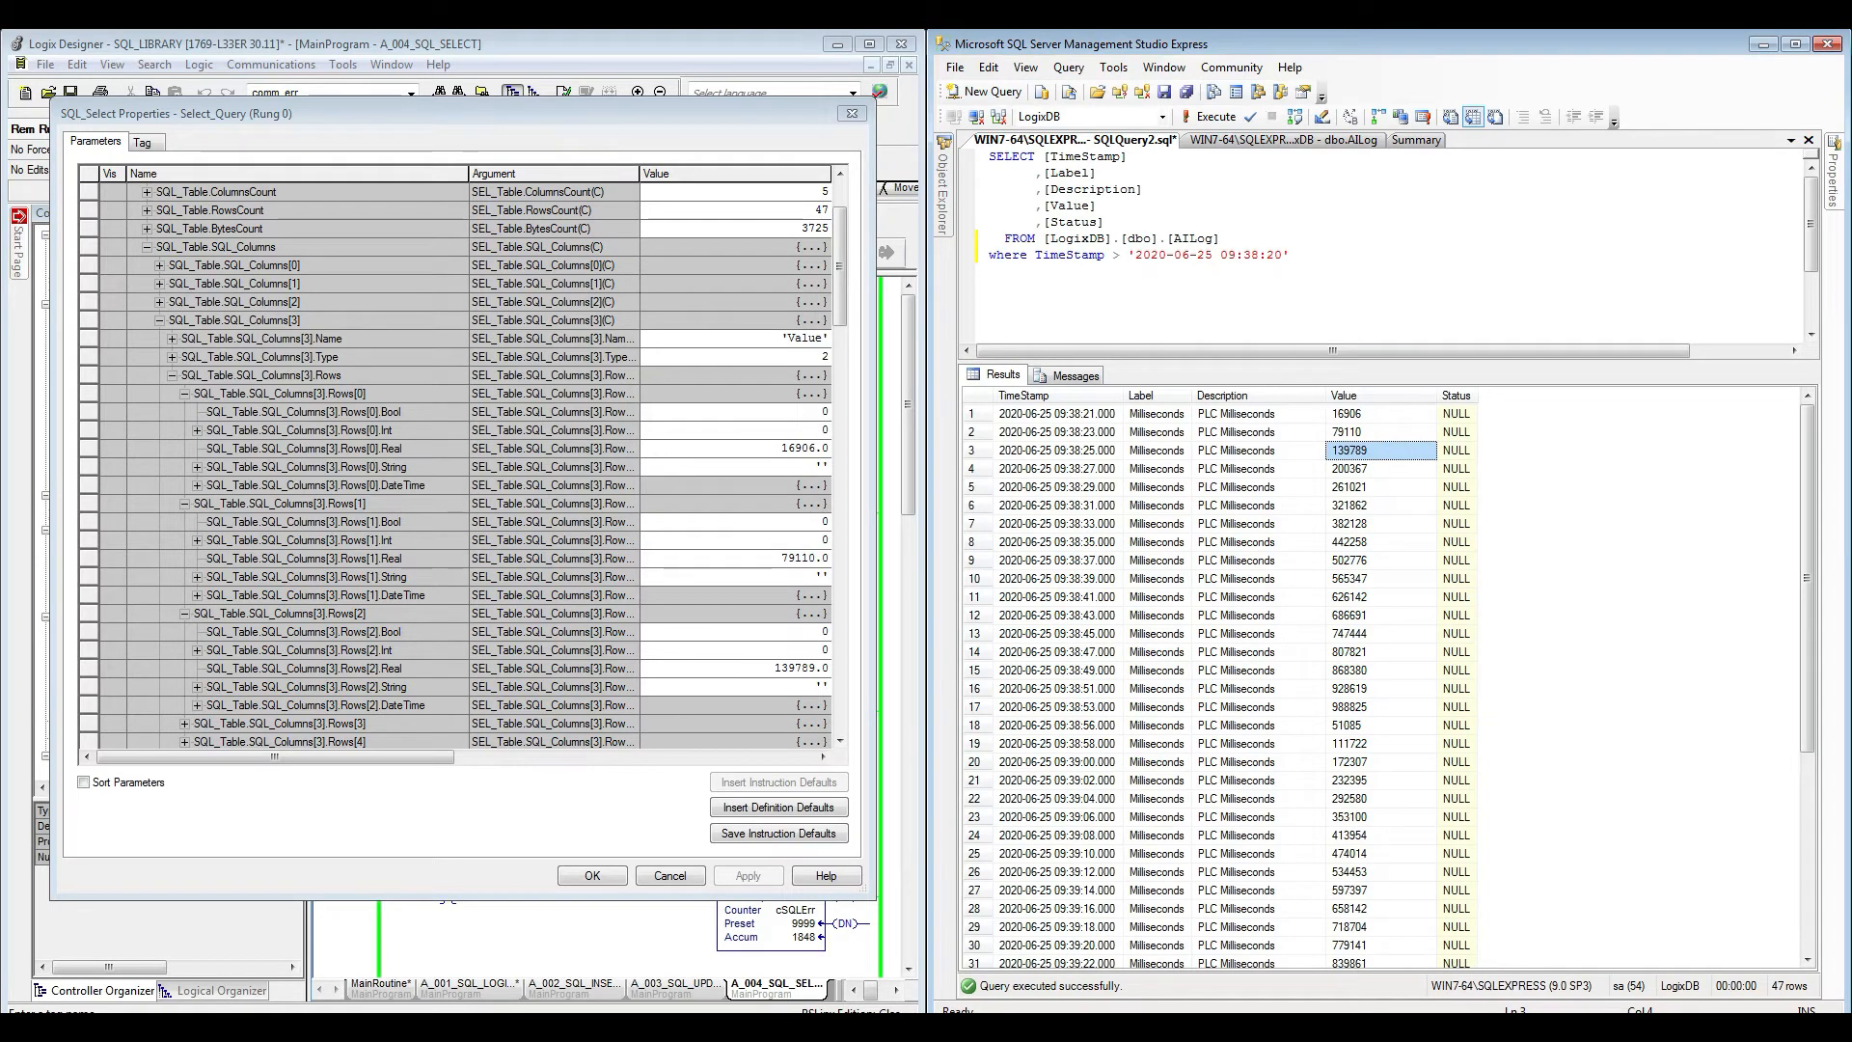
pyautogui.click(1303, 241)
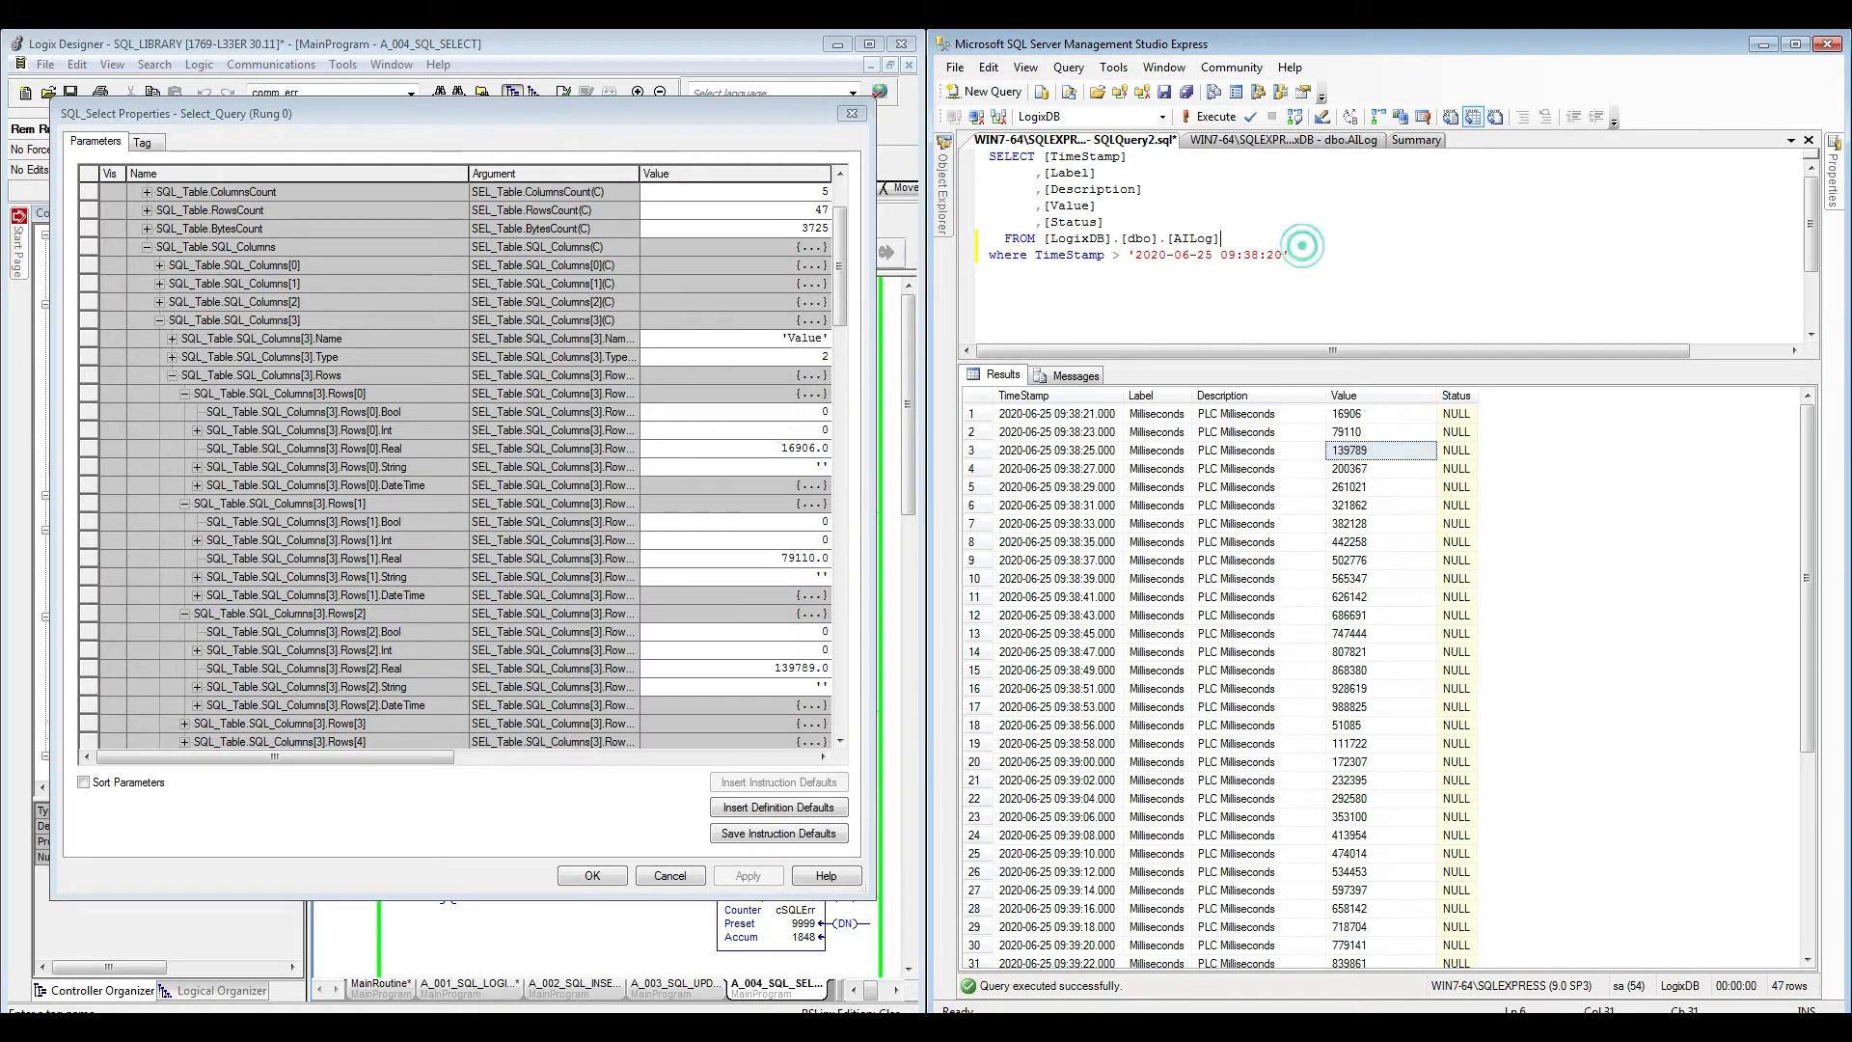
# Step: Open the dbo.AILog table's data and examine the 6/25/2020 records with the TimeStamp column widened to show full times
pyautogui.moveTo(943, 188)
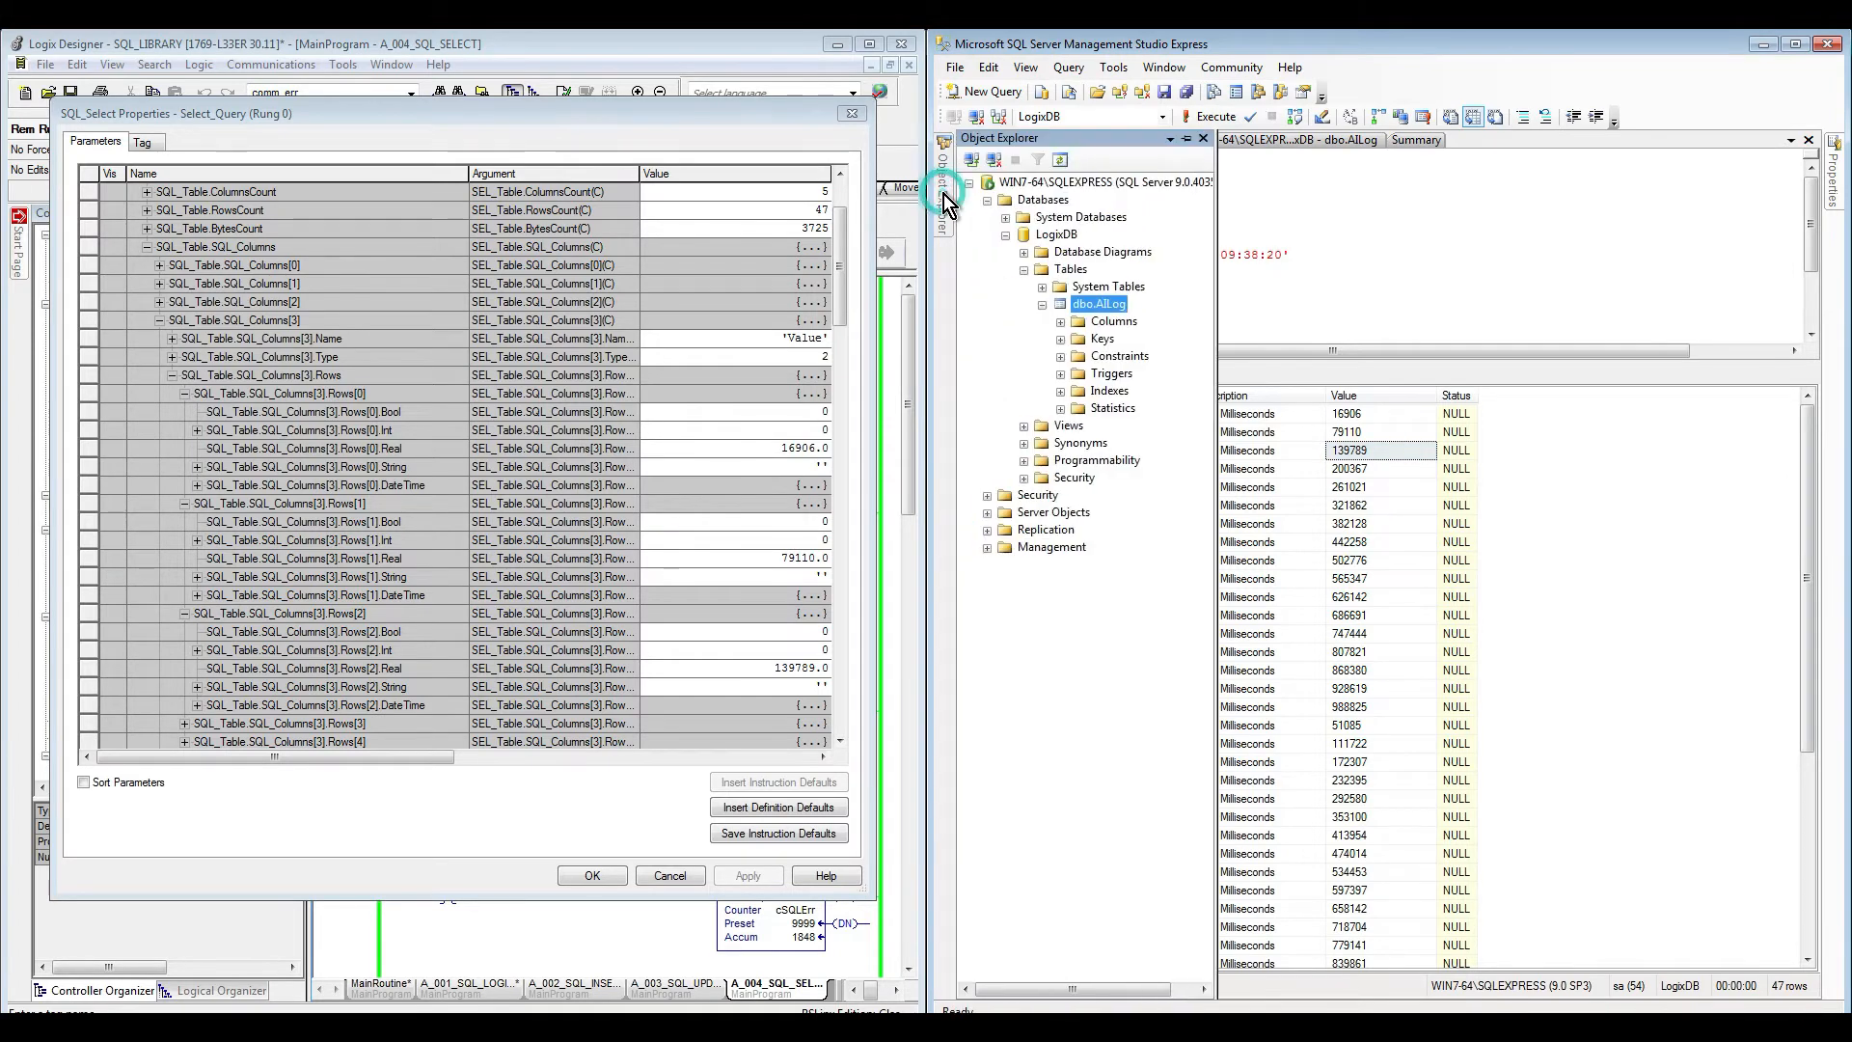
pyautogui.click(1104, 305)
pyautogui.rightClick(1104, 305)
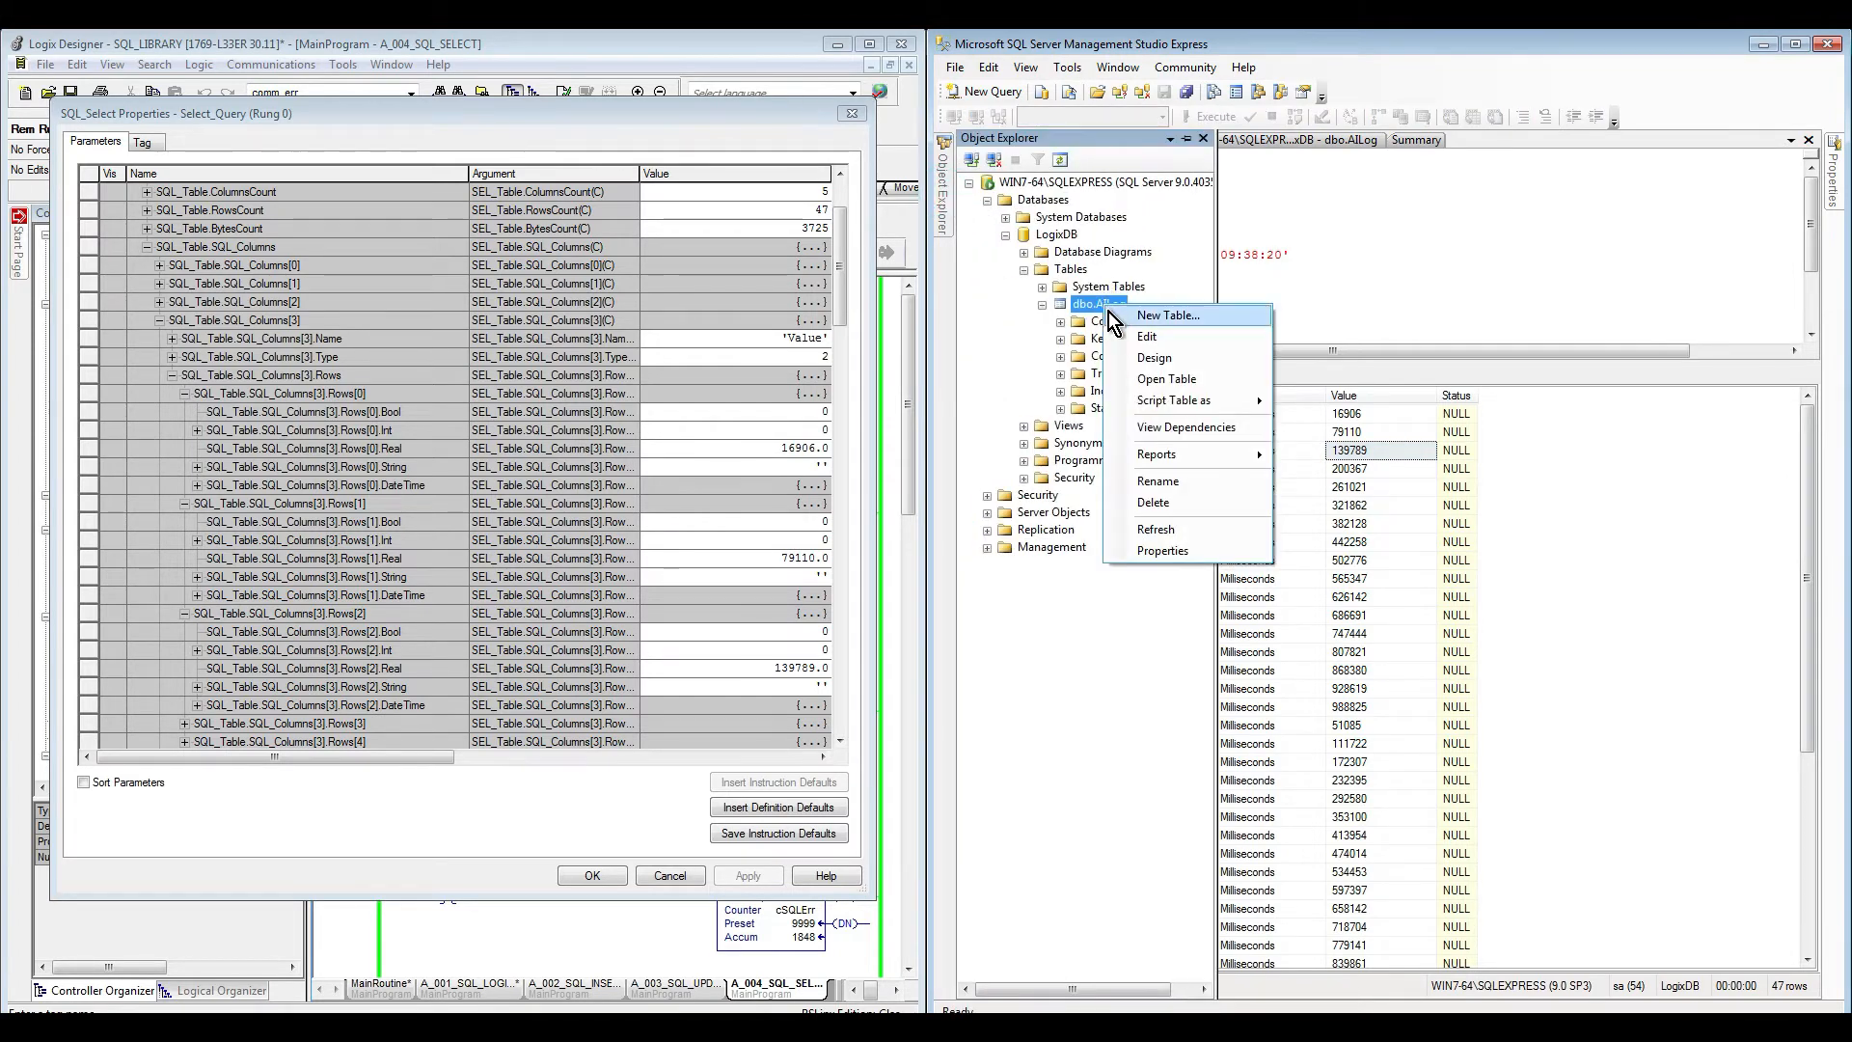
pyautogui.click(1190, 376)
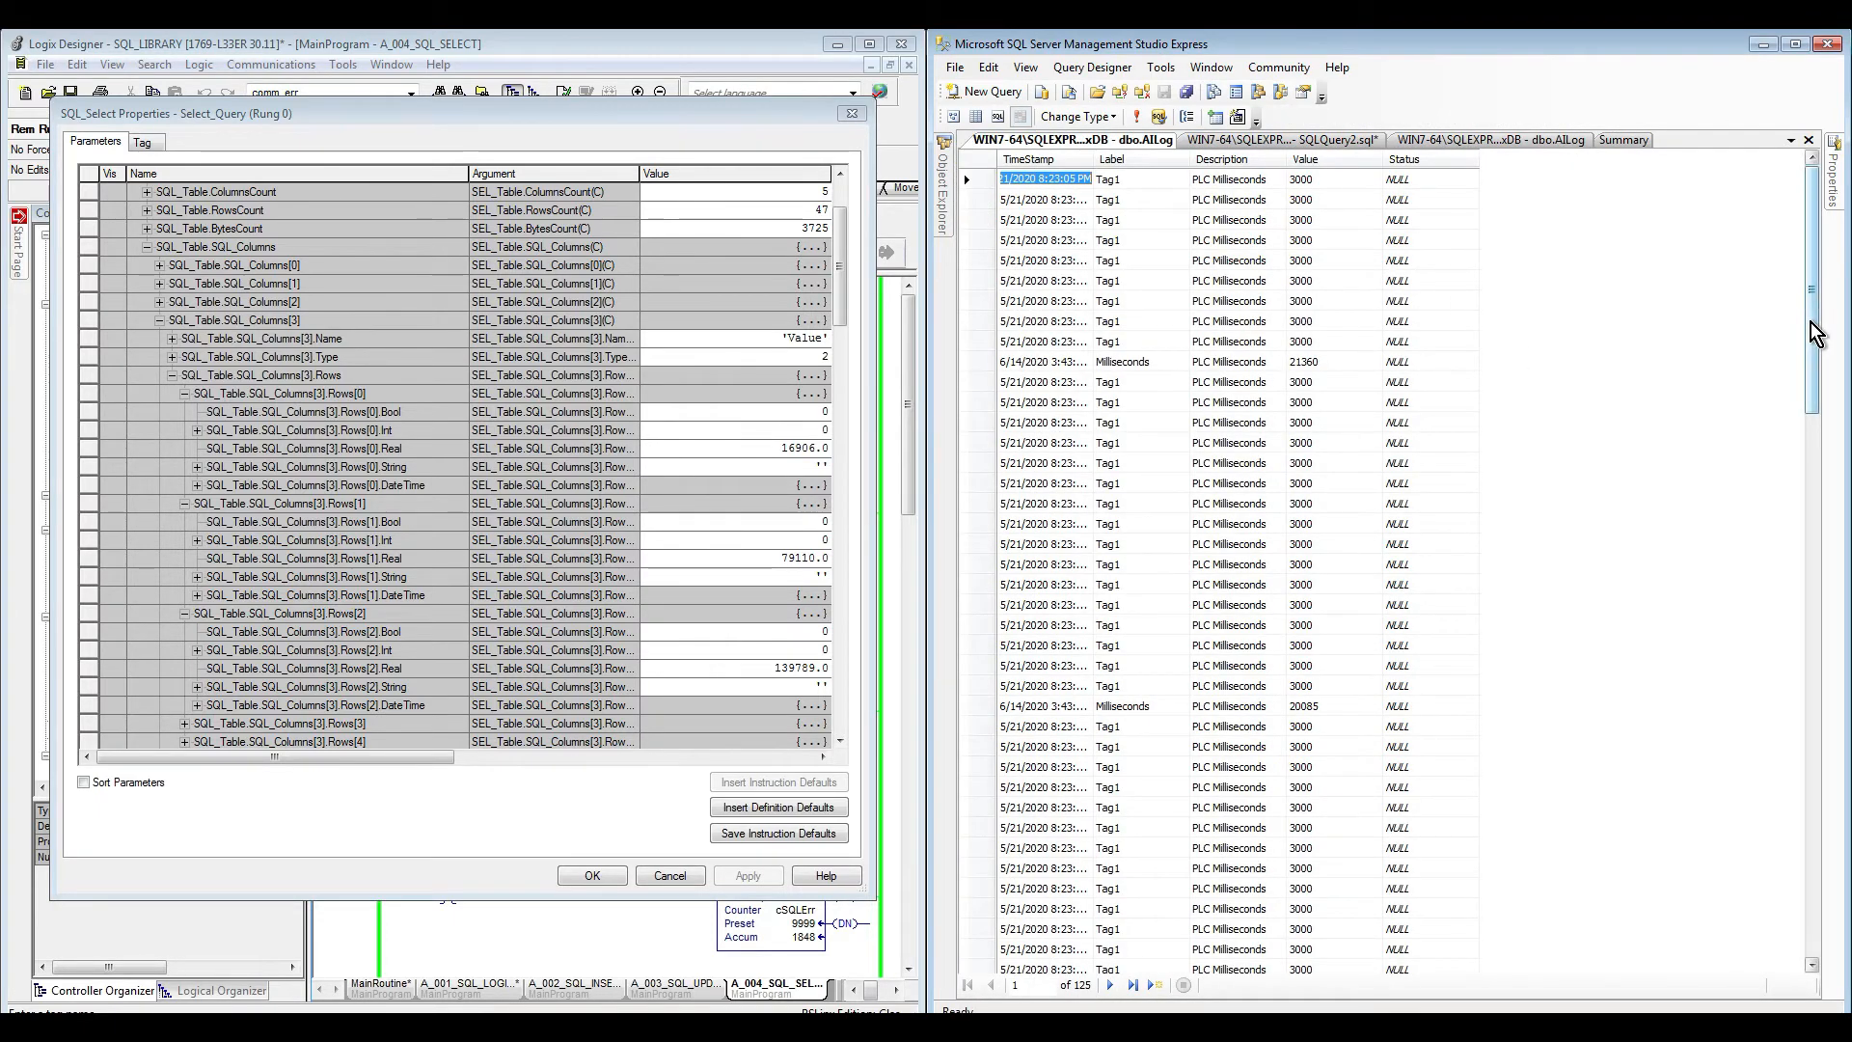
pyautogui.moveTo(1817, 333); pyautogui.dragTo(1849, 868)
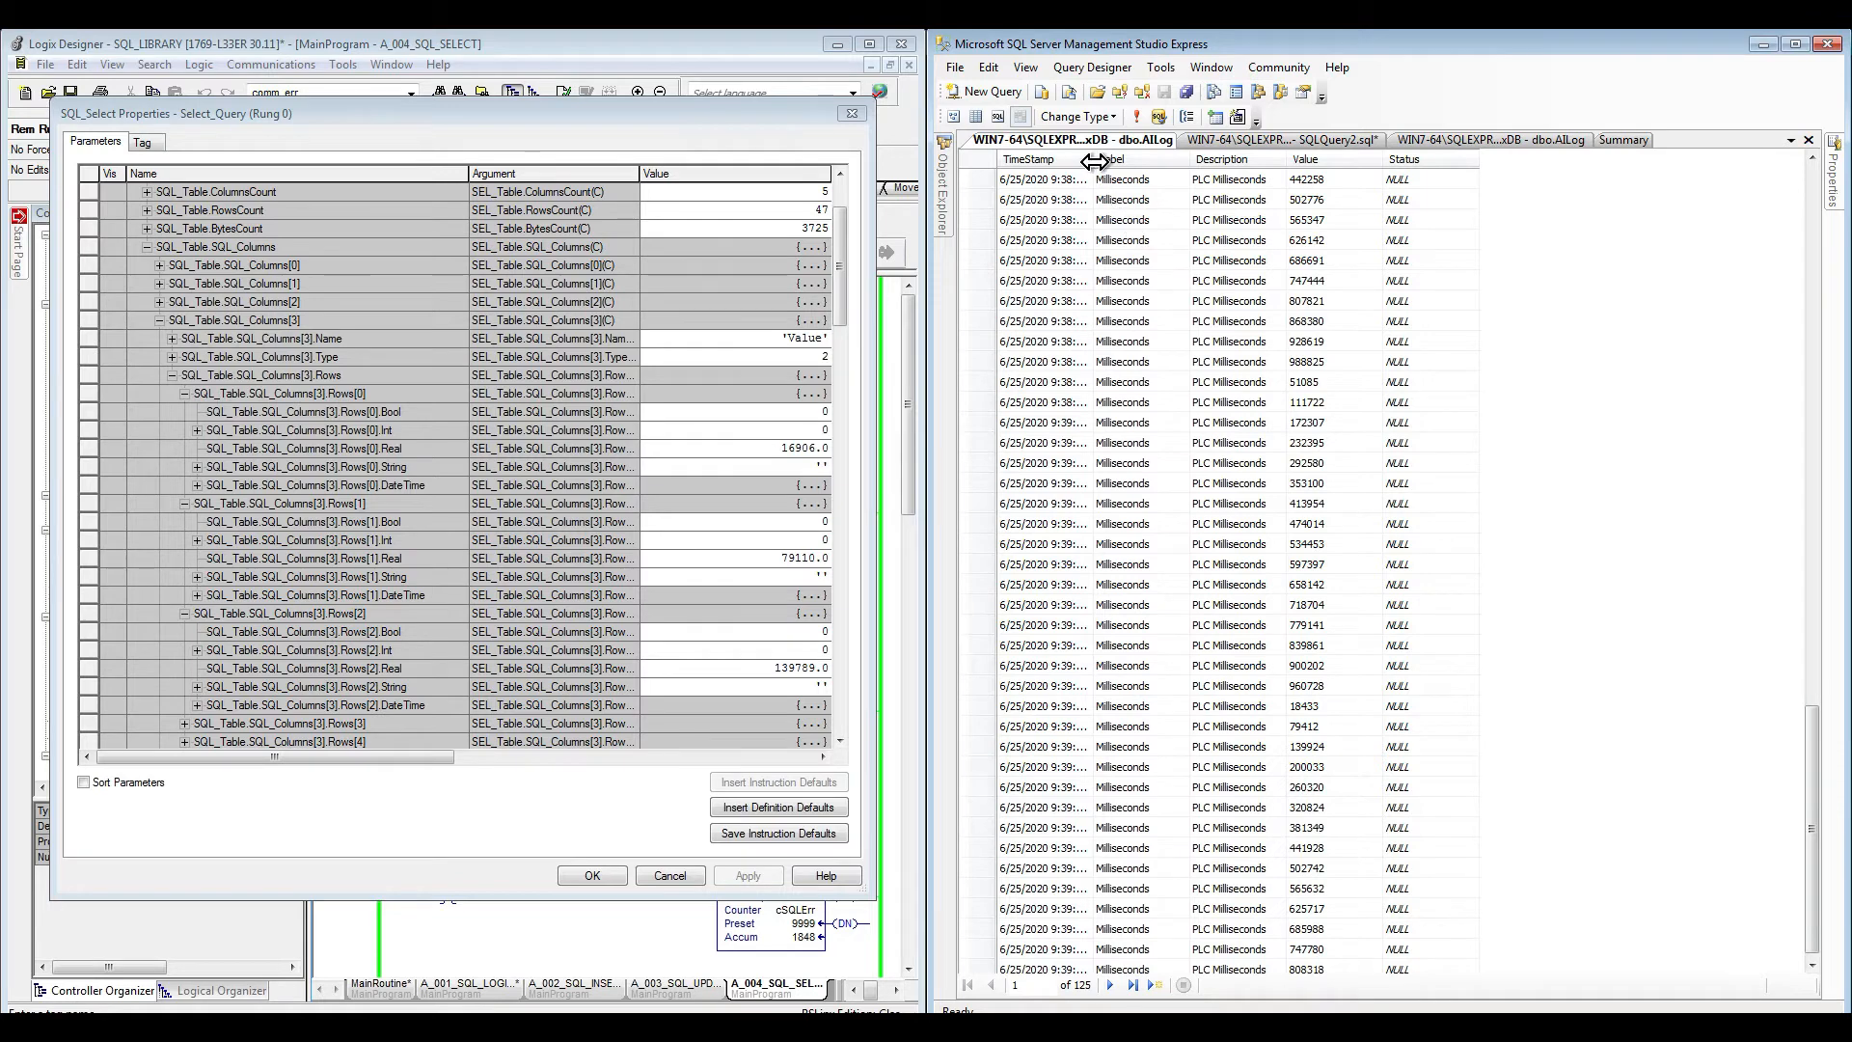
pyautogui.moveTo(1094, 161); pyautogui.dragTo(1145, 161)
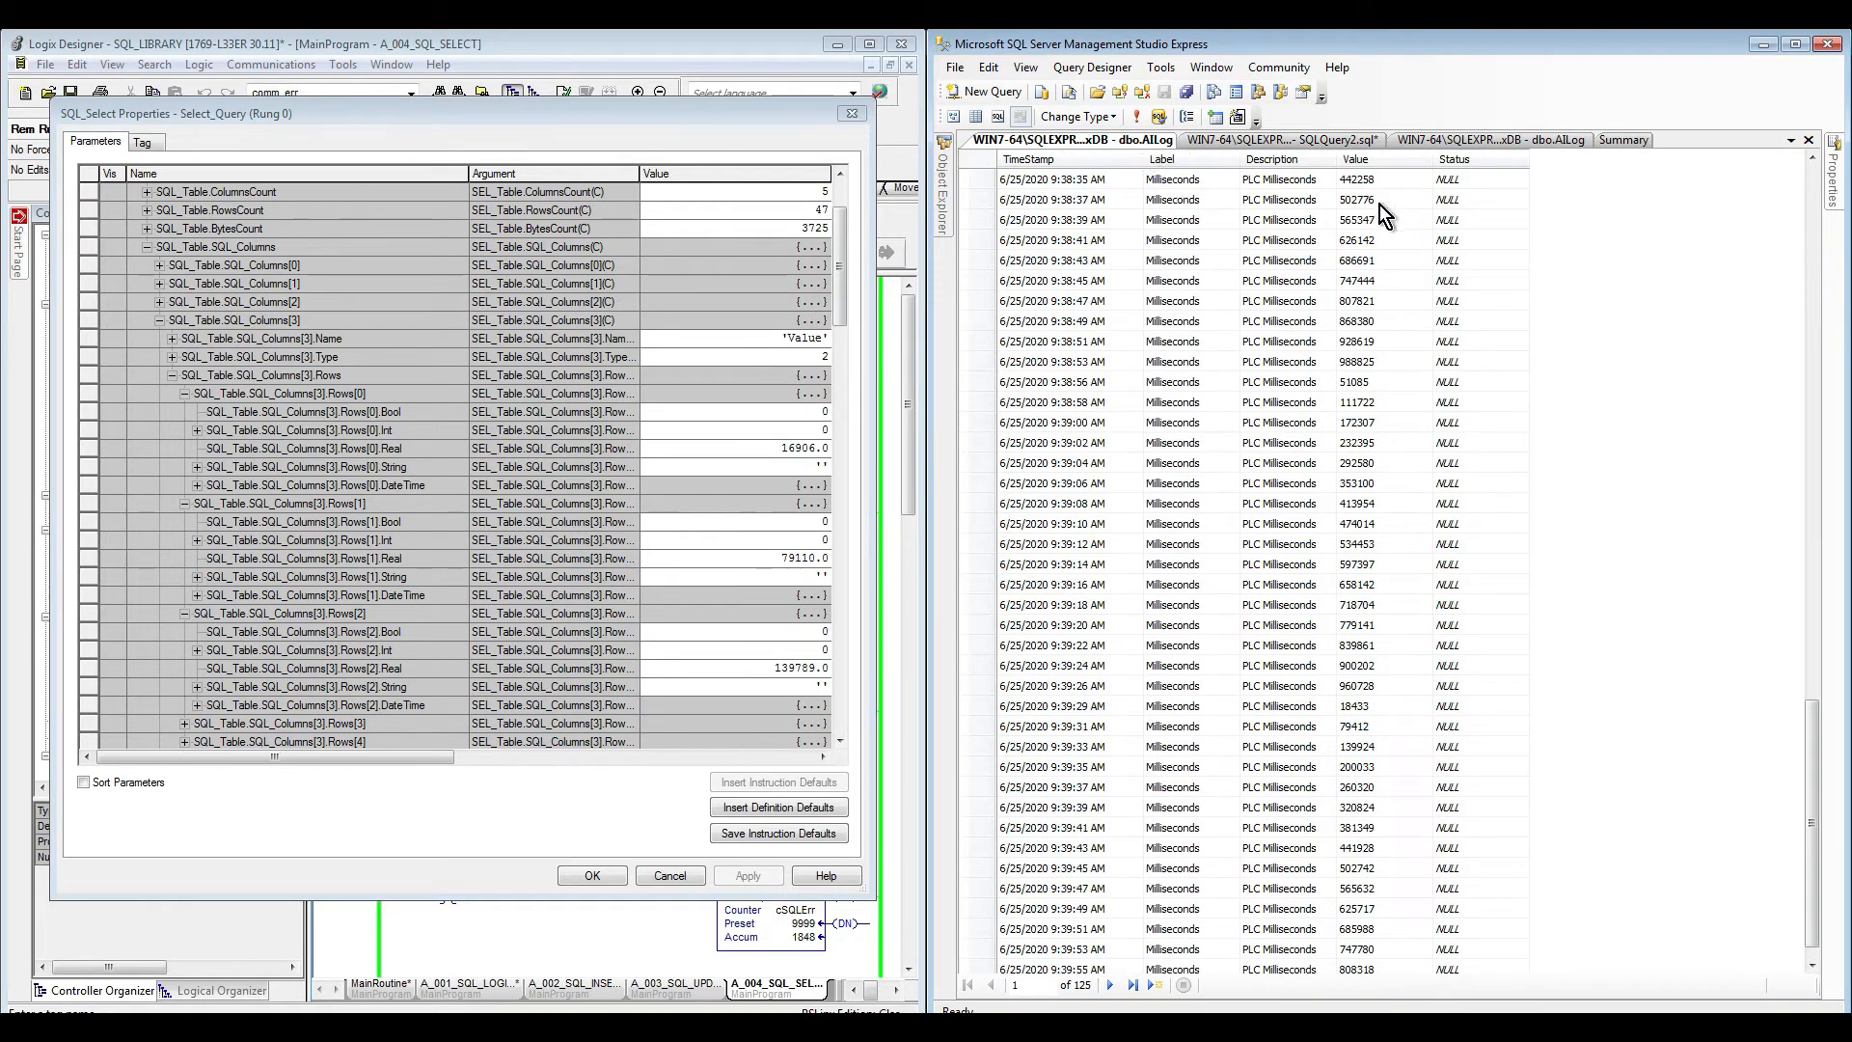
# Step: Set the 6/25/2020 9:38:21 AM record's Value to 16910 and compare it with SQL_Columns[3].Rows[0].Real in the Select_Query properties
pyautogui.click(1812, 159)
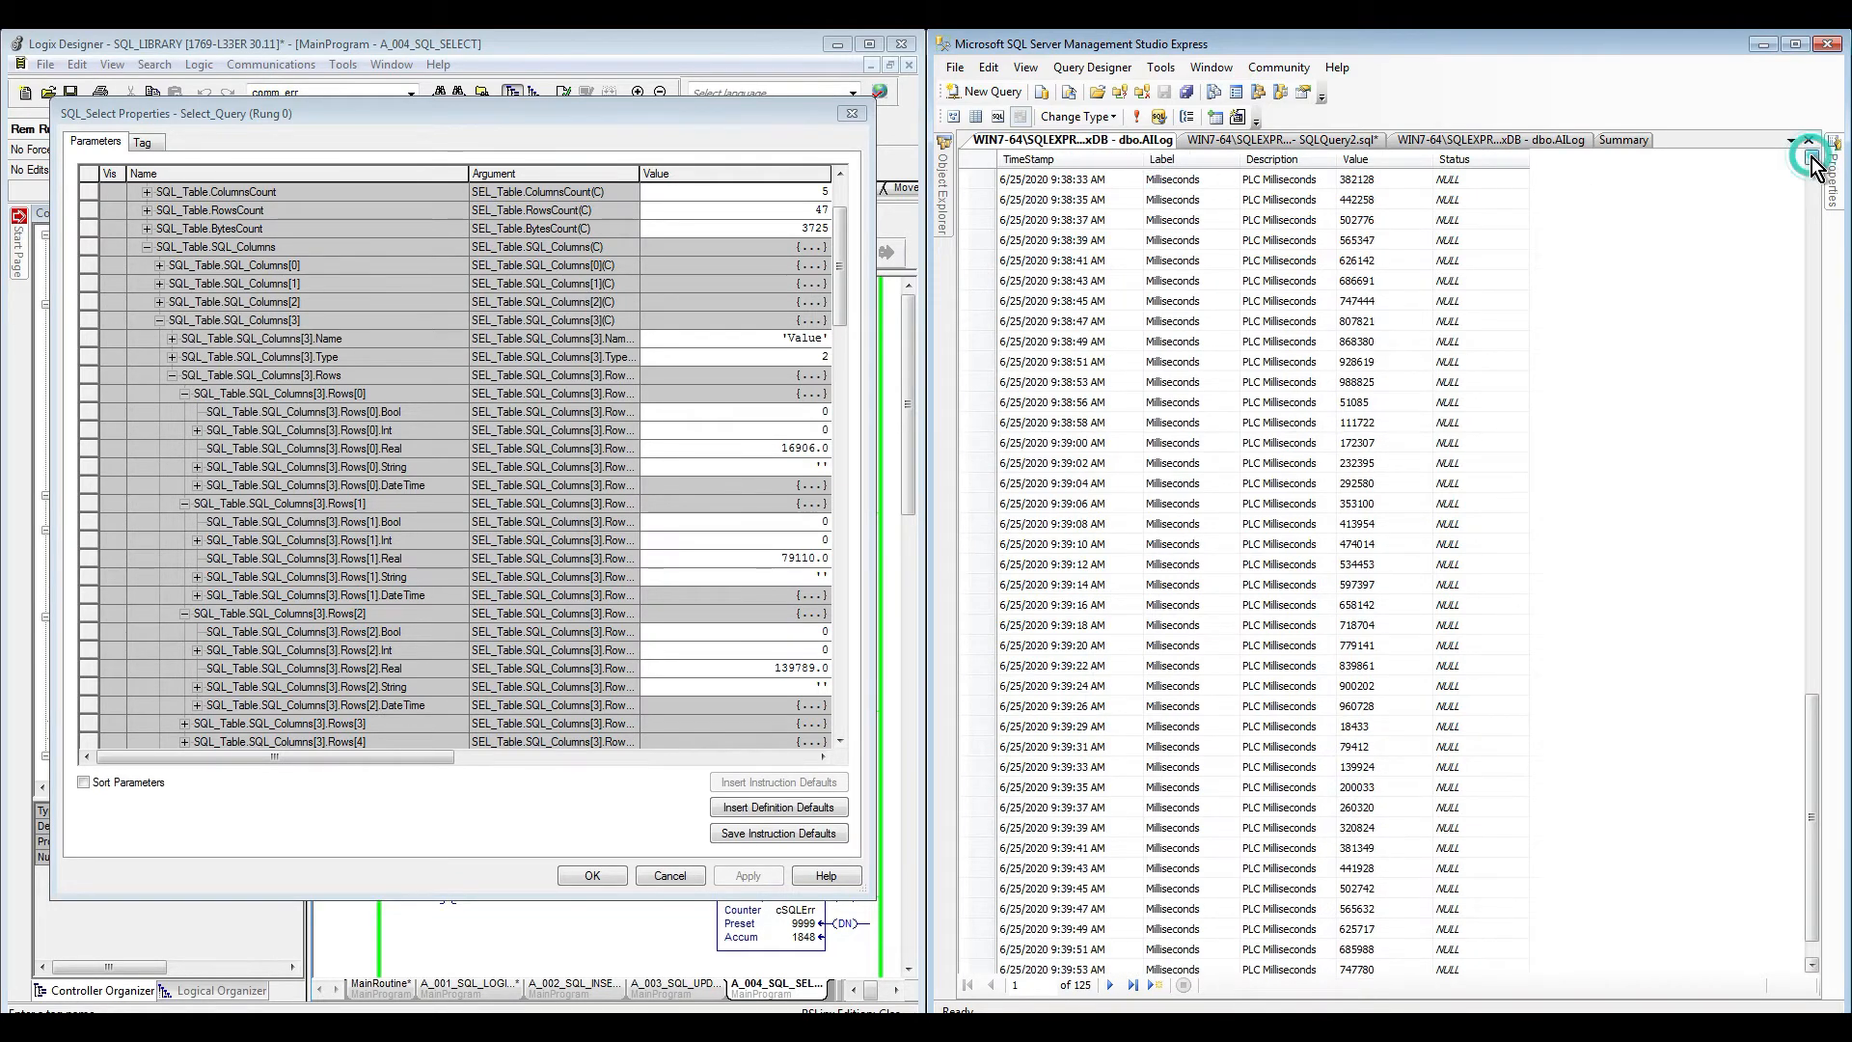
pyautogui.click(1812, 159)
pyautogui.click(1812, 159)
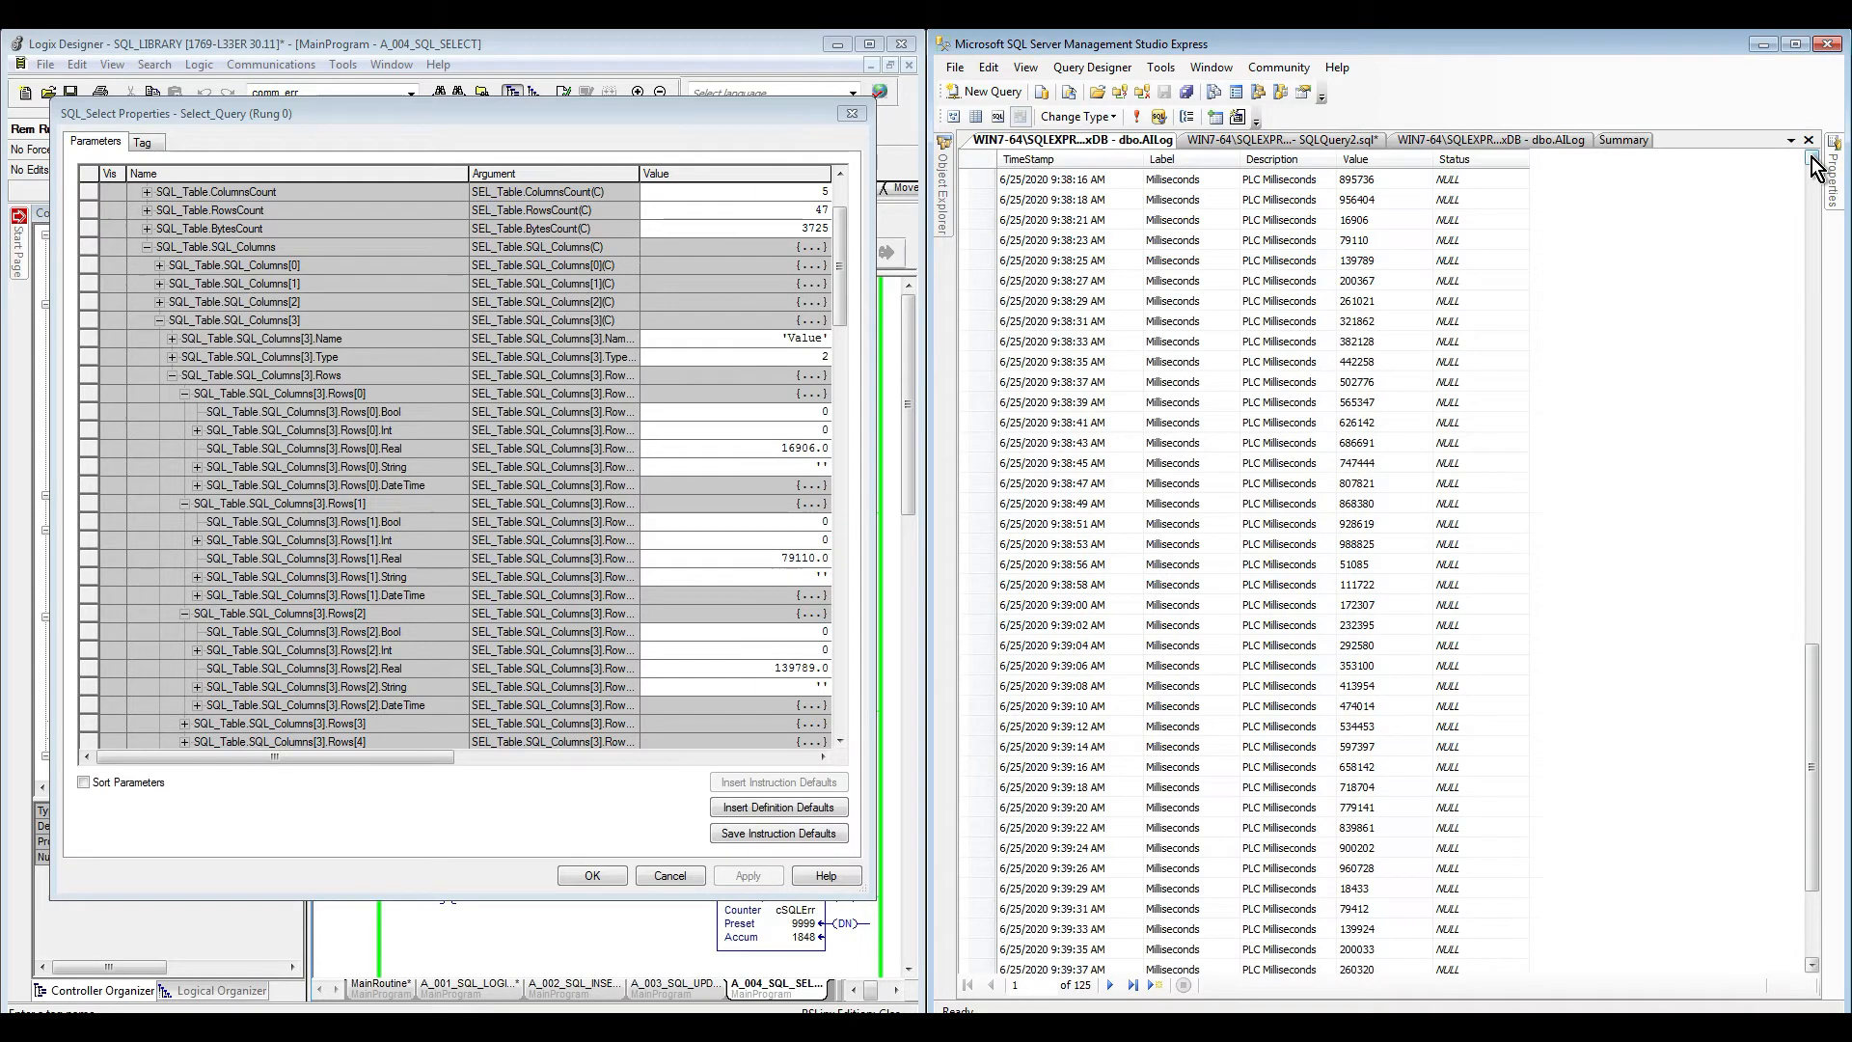
pyautogui.click(1374, 222)
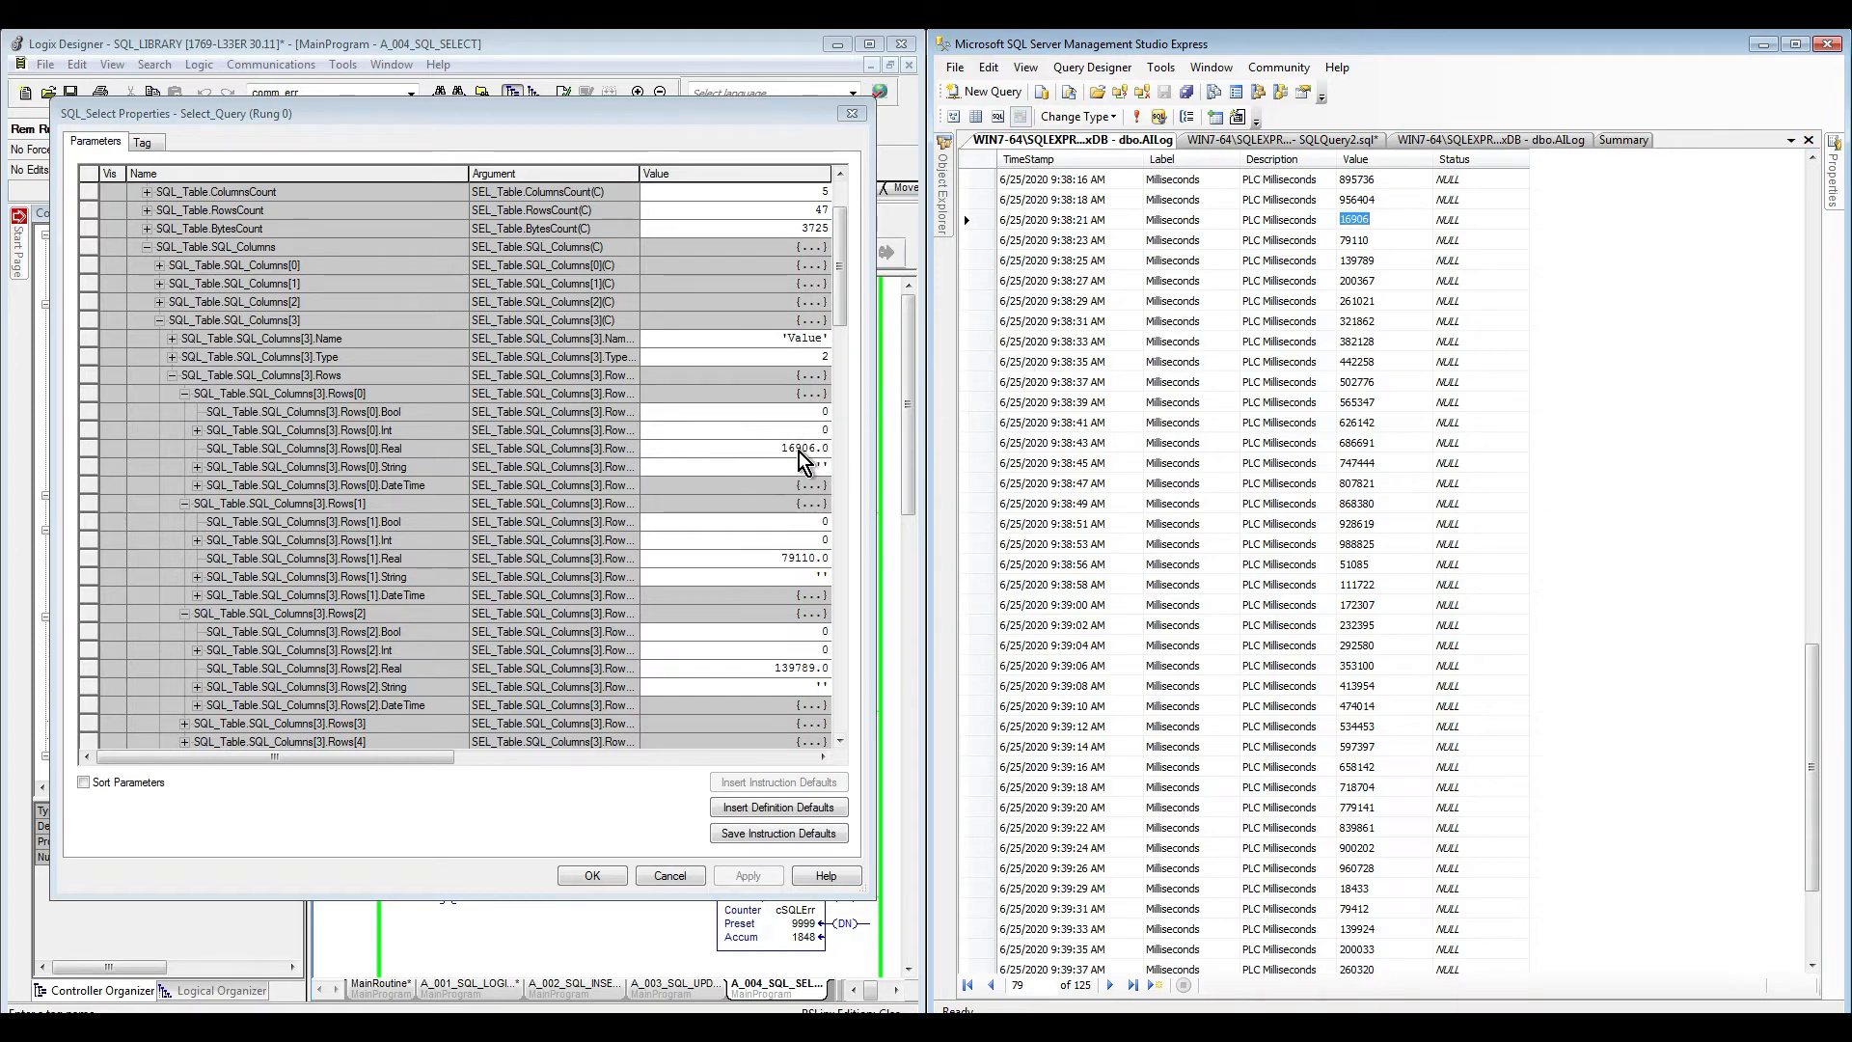
pyautogui.click(1386, 218)
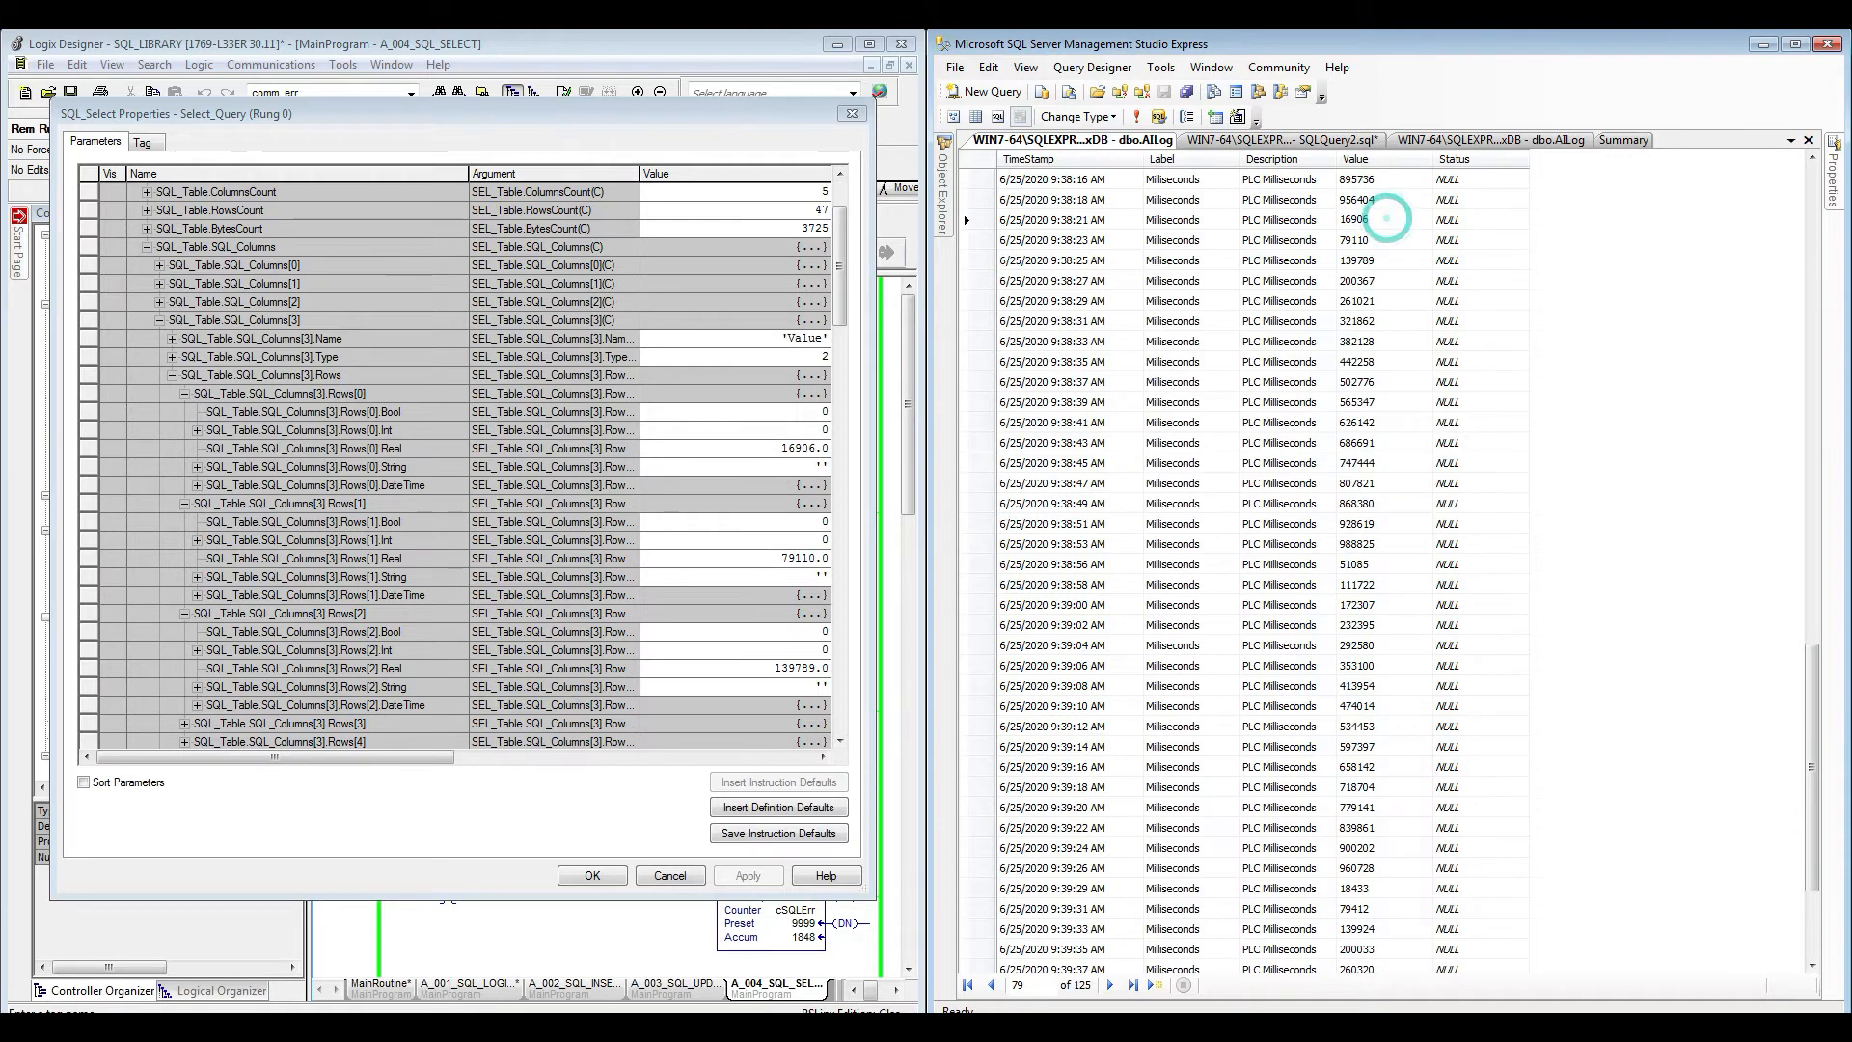
pyautogui.press('BackSpace')
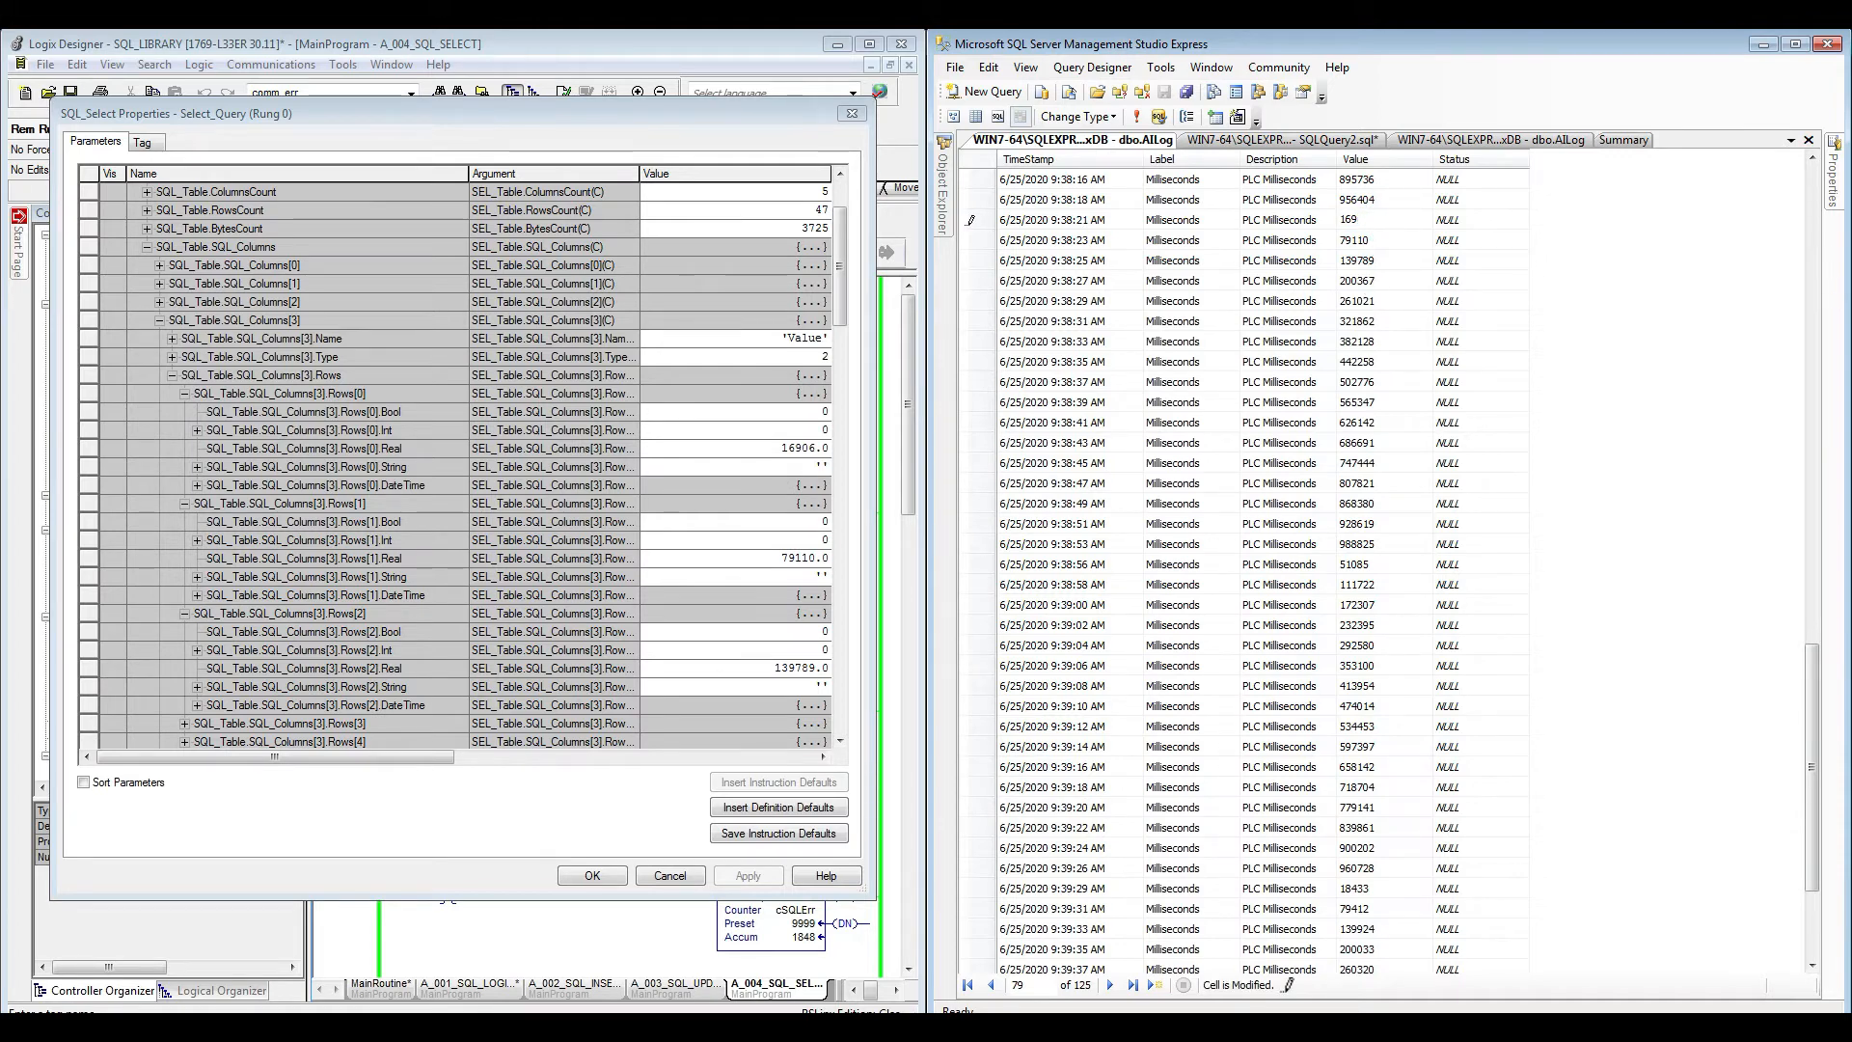
pyautogui.write('10')
pyautogui.press('Return')
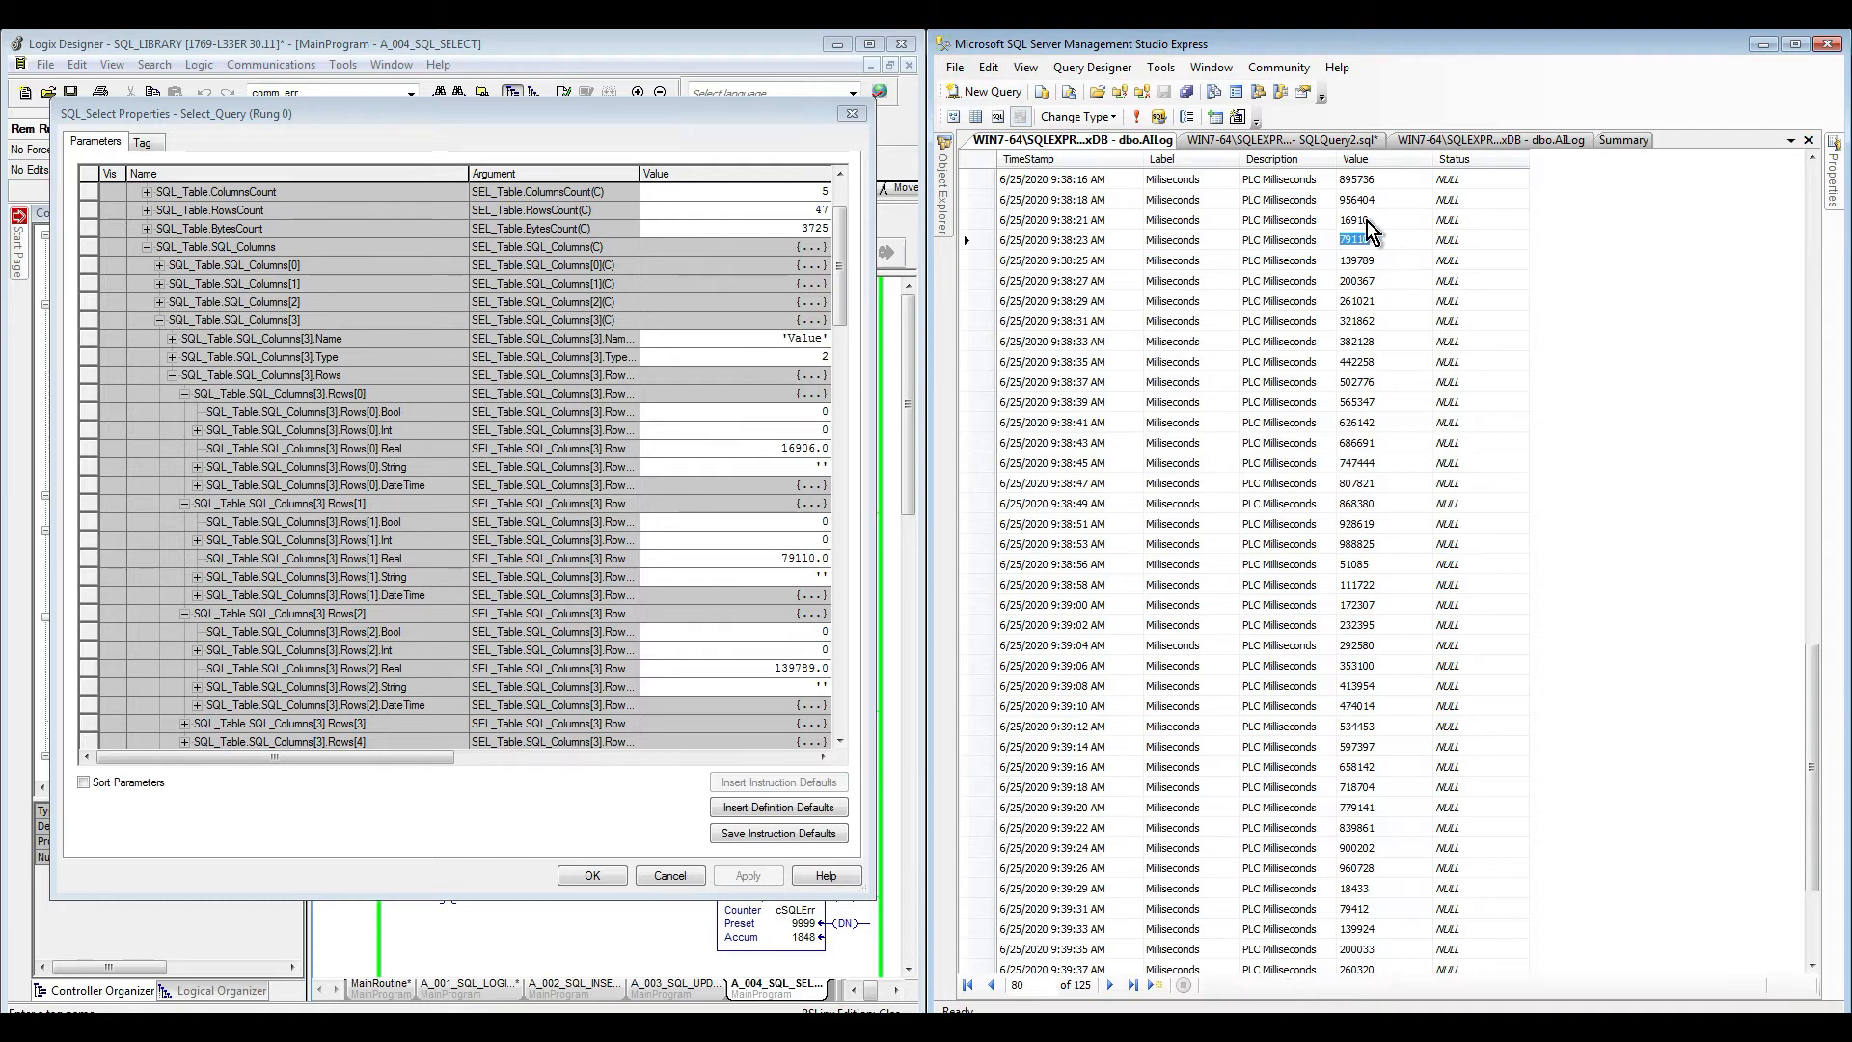
pyautogui.click(968, 221)
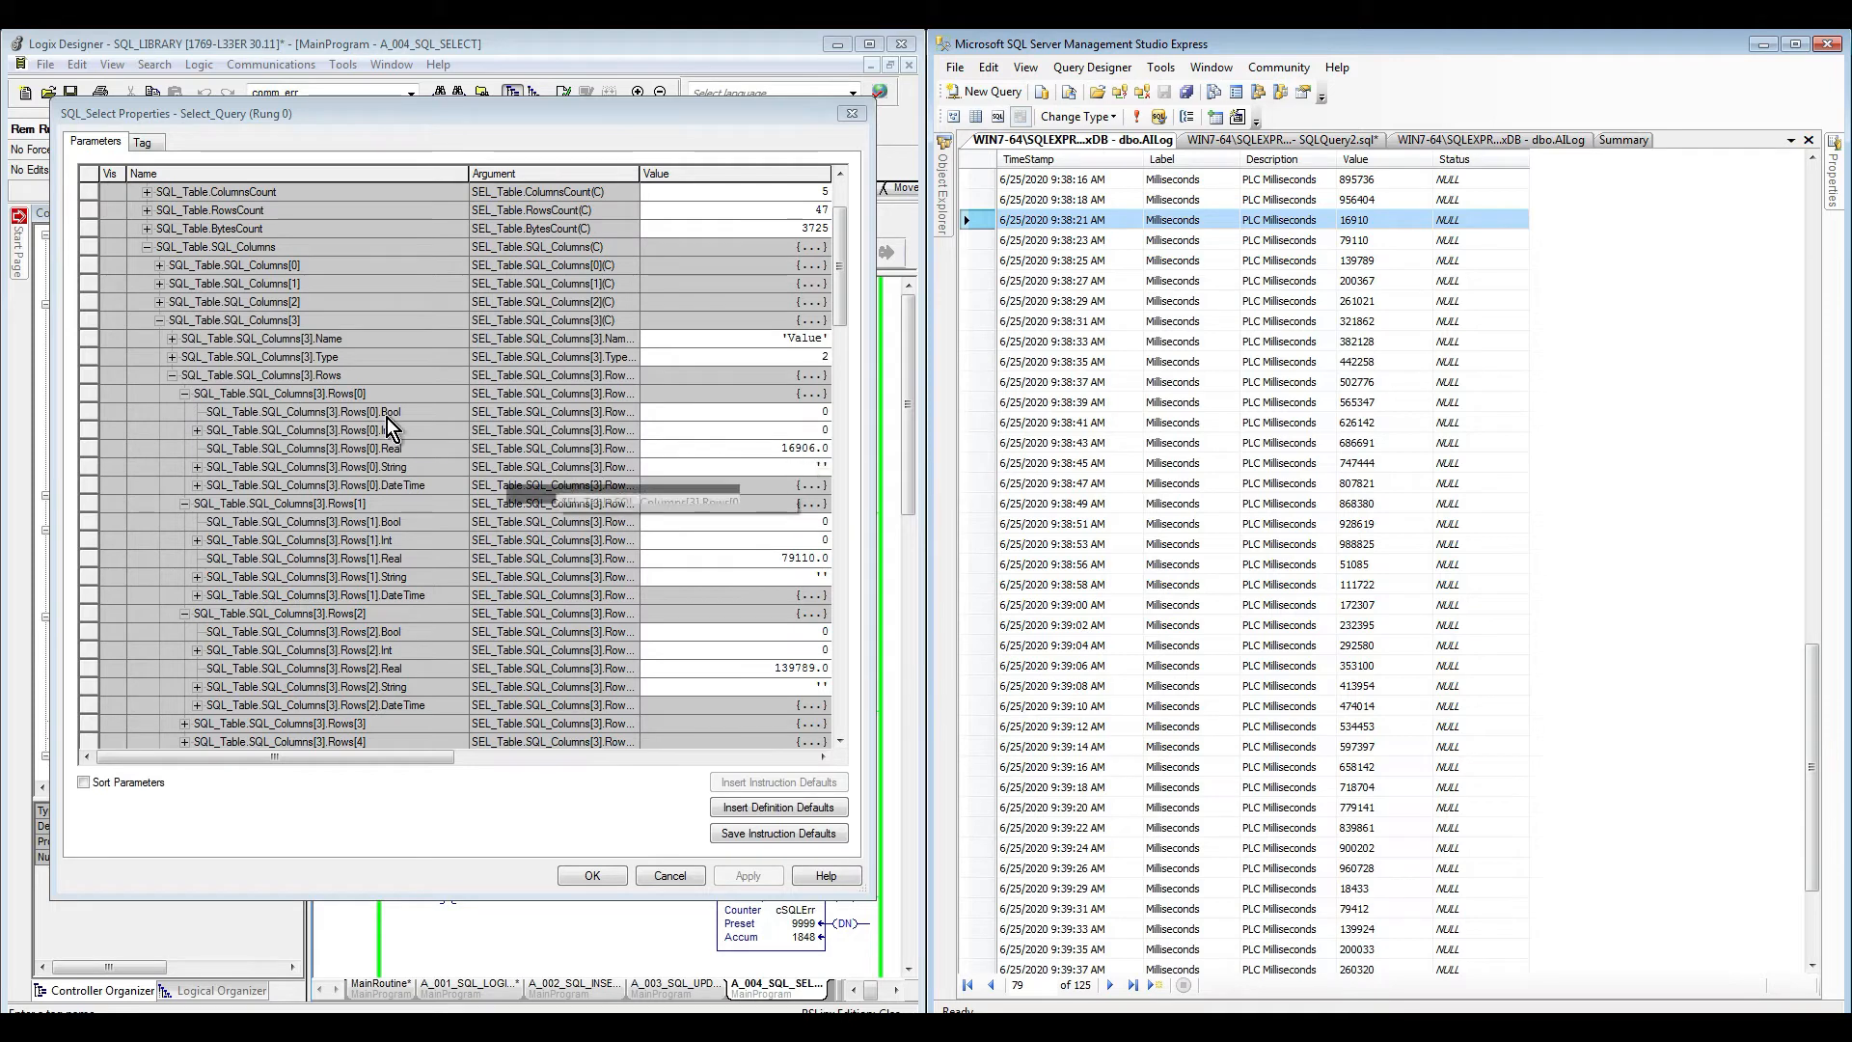
pyautogui.click(87, 449)
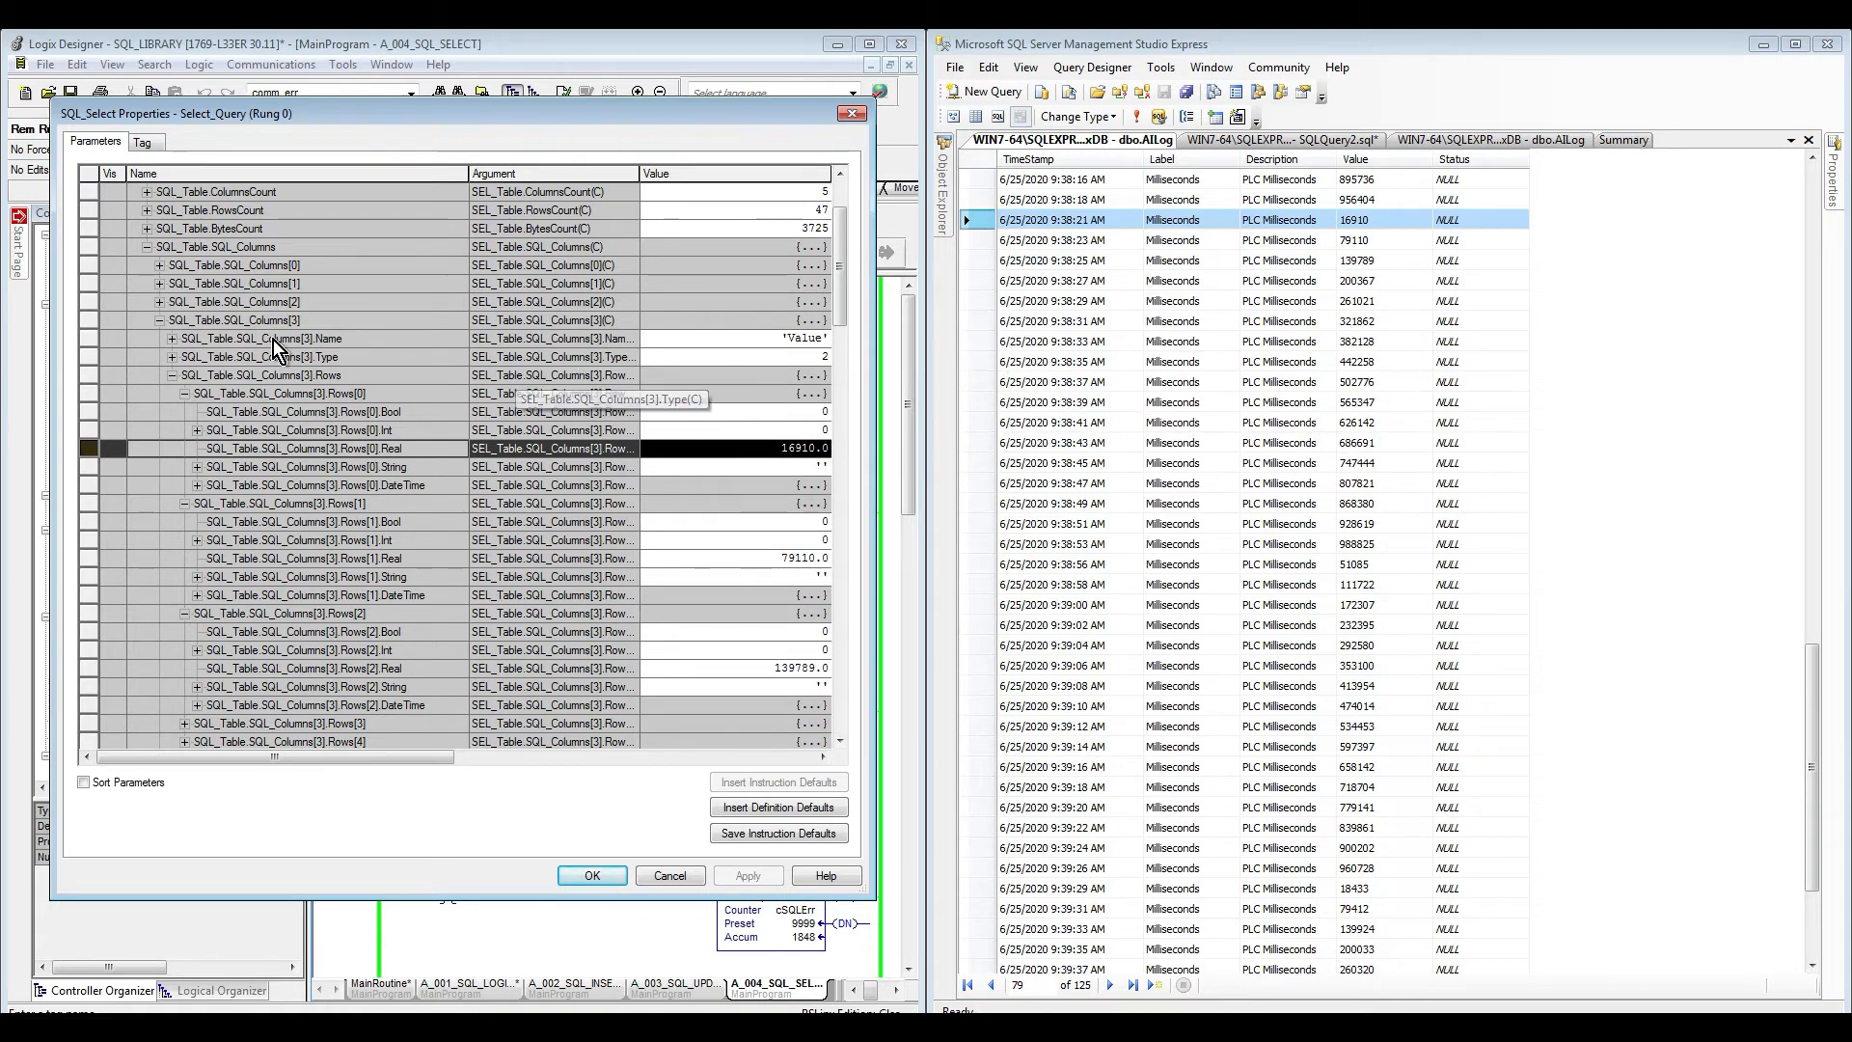
# Step: Collapse SQL_Columns[3].Rows and expand SQL_Columns[4] down to the members of Rows[0] to examine the Status data
pyautogui.click(171, 377)
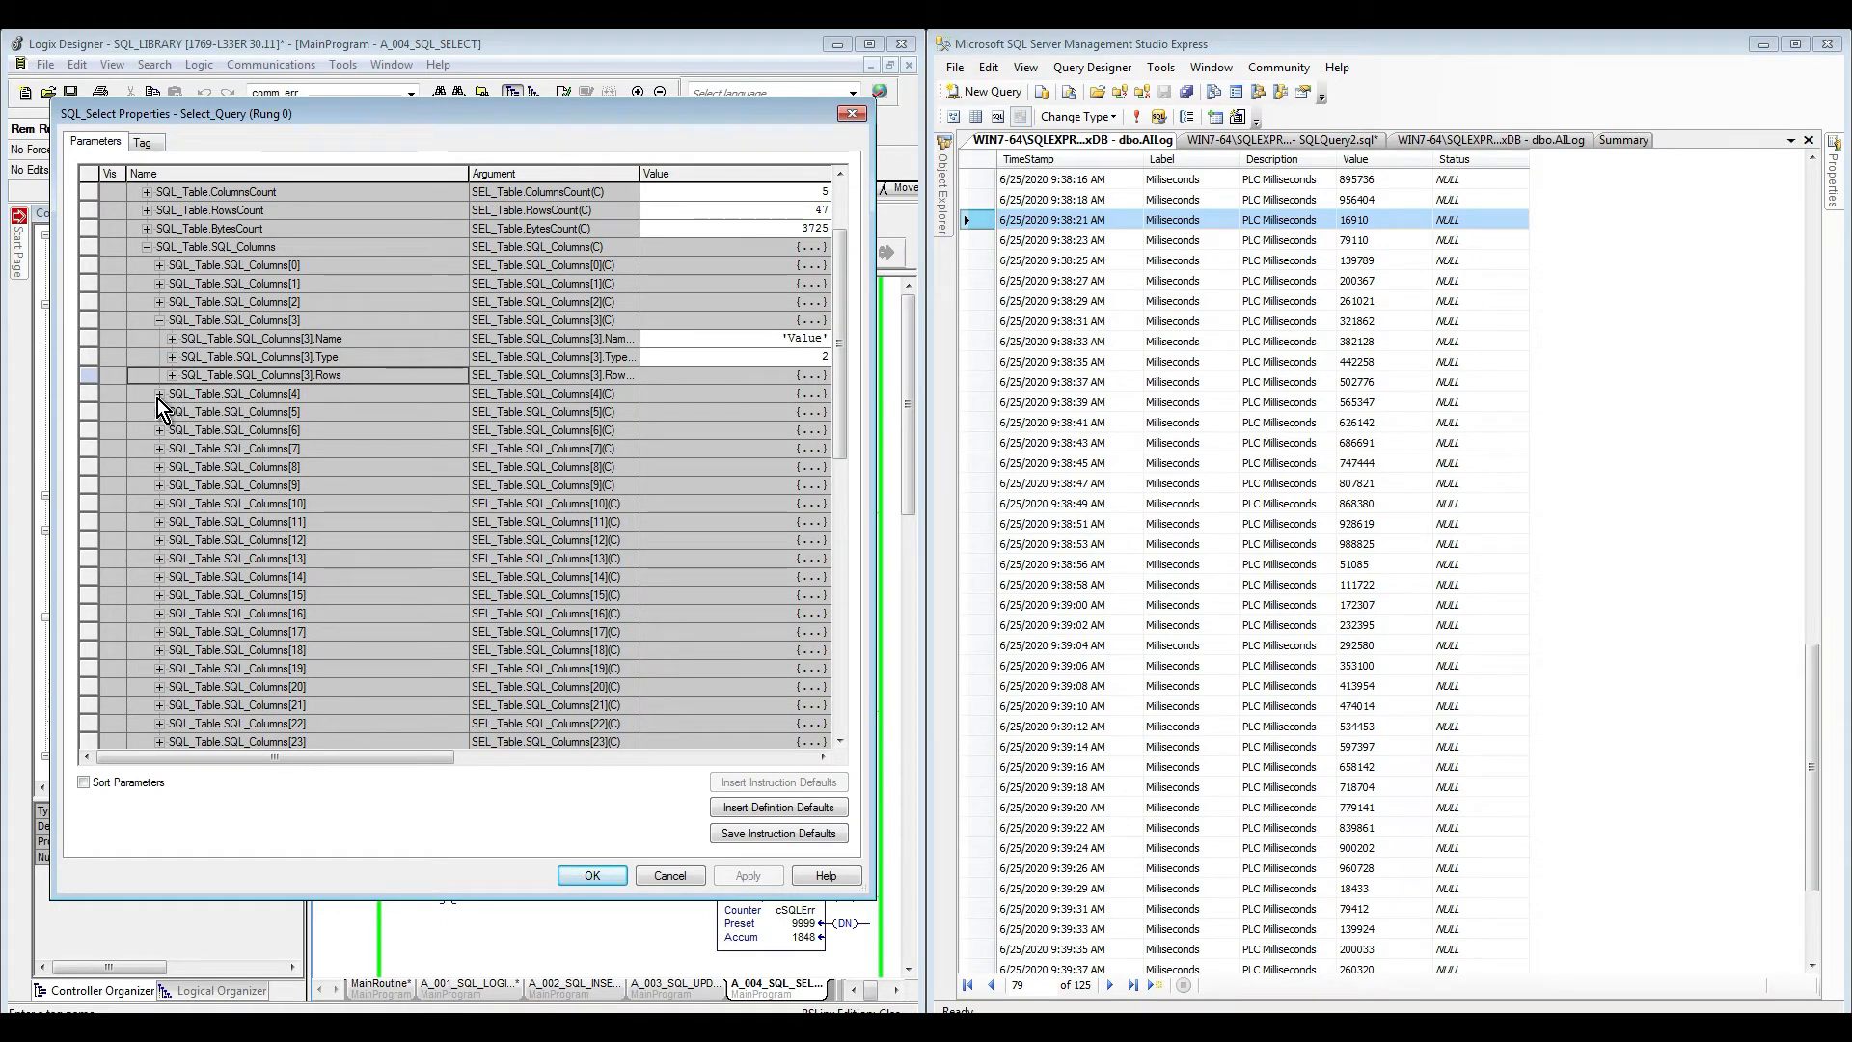
pyautogui.click(158, 394)
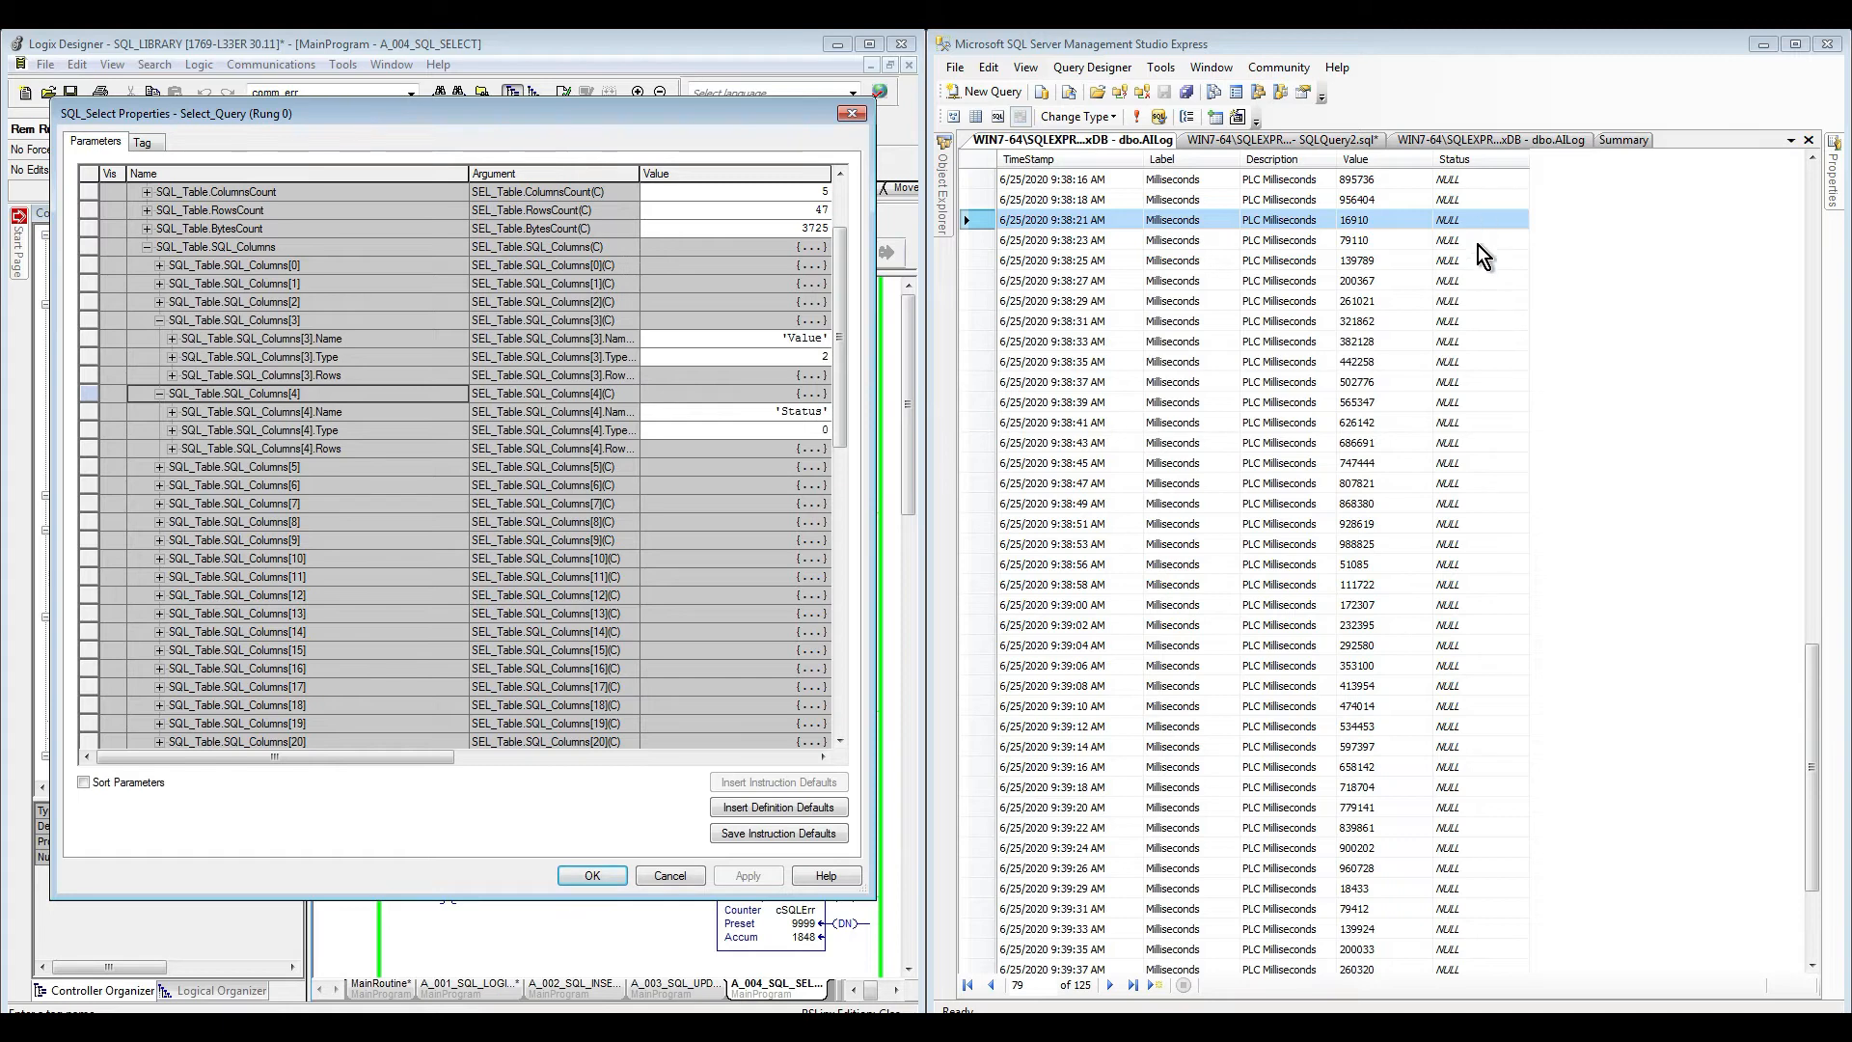
pyautogui.click(172, 449)
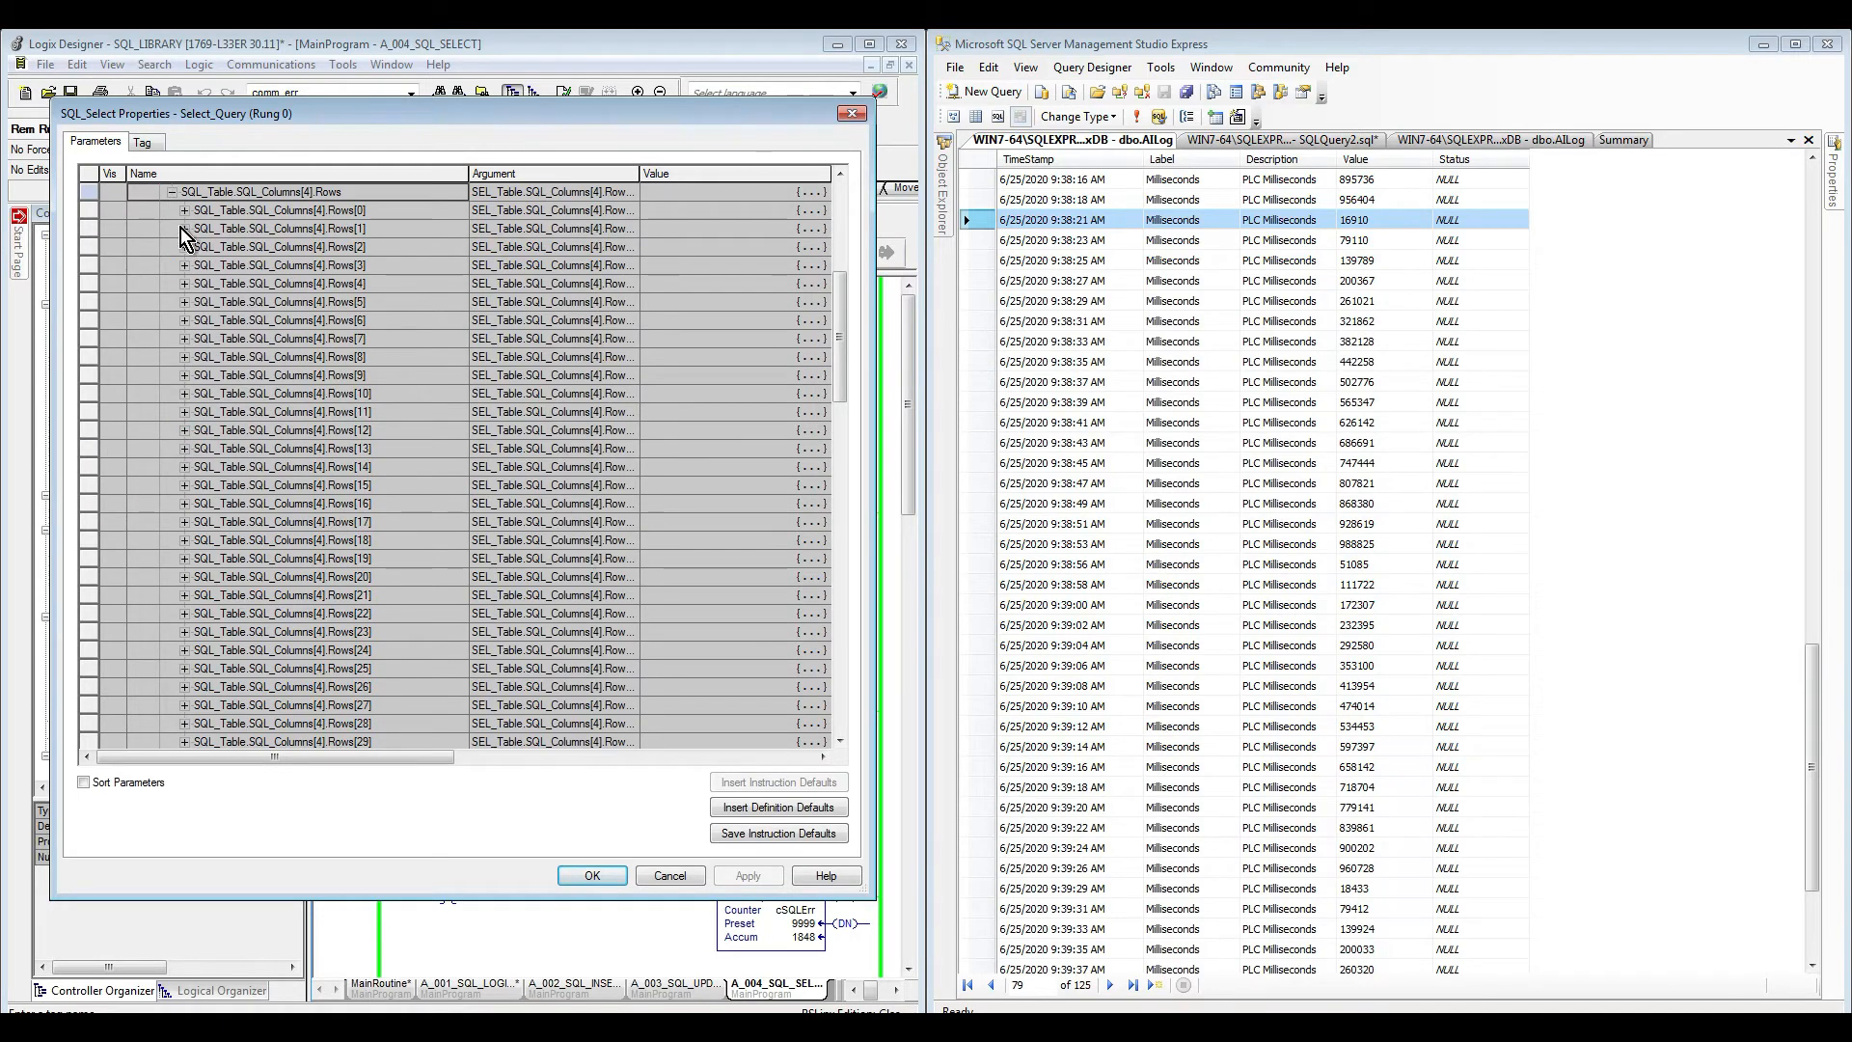
pyautogui.click(186, 212)
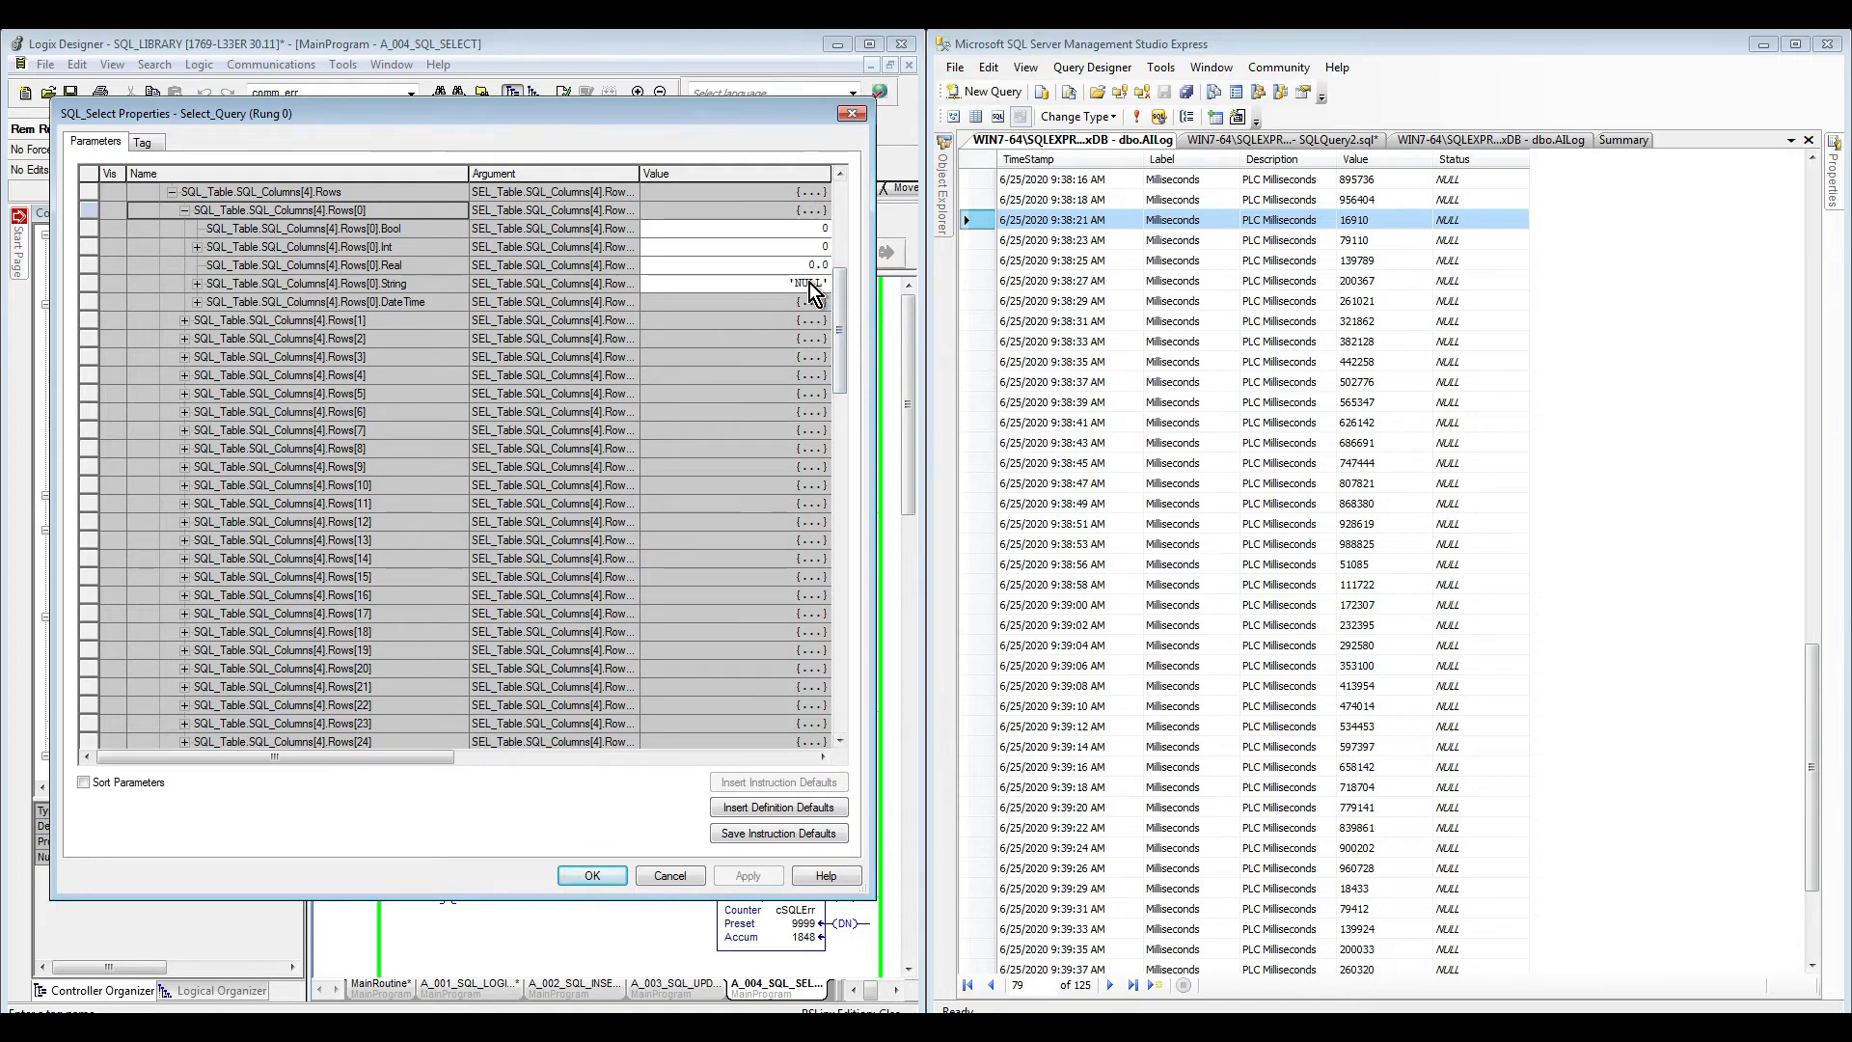
# Step: Set Status to True for the 9:38:16 AM and 9:38:21 AM records, comparing the latter with SQL_Columns[4].Rows[0].Bool
pyautogui.click(1457, 178)
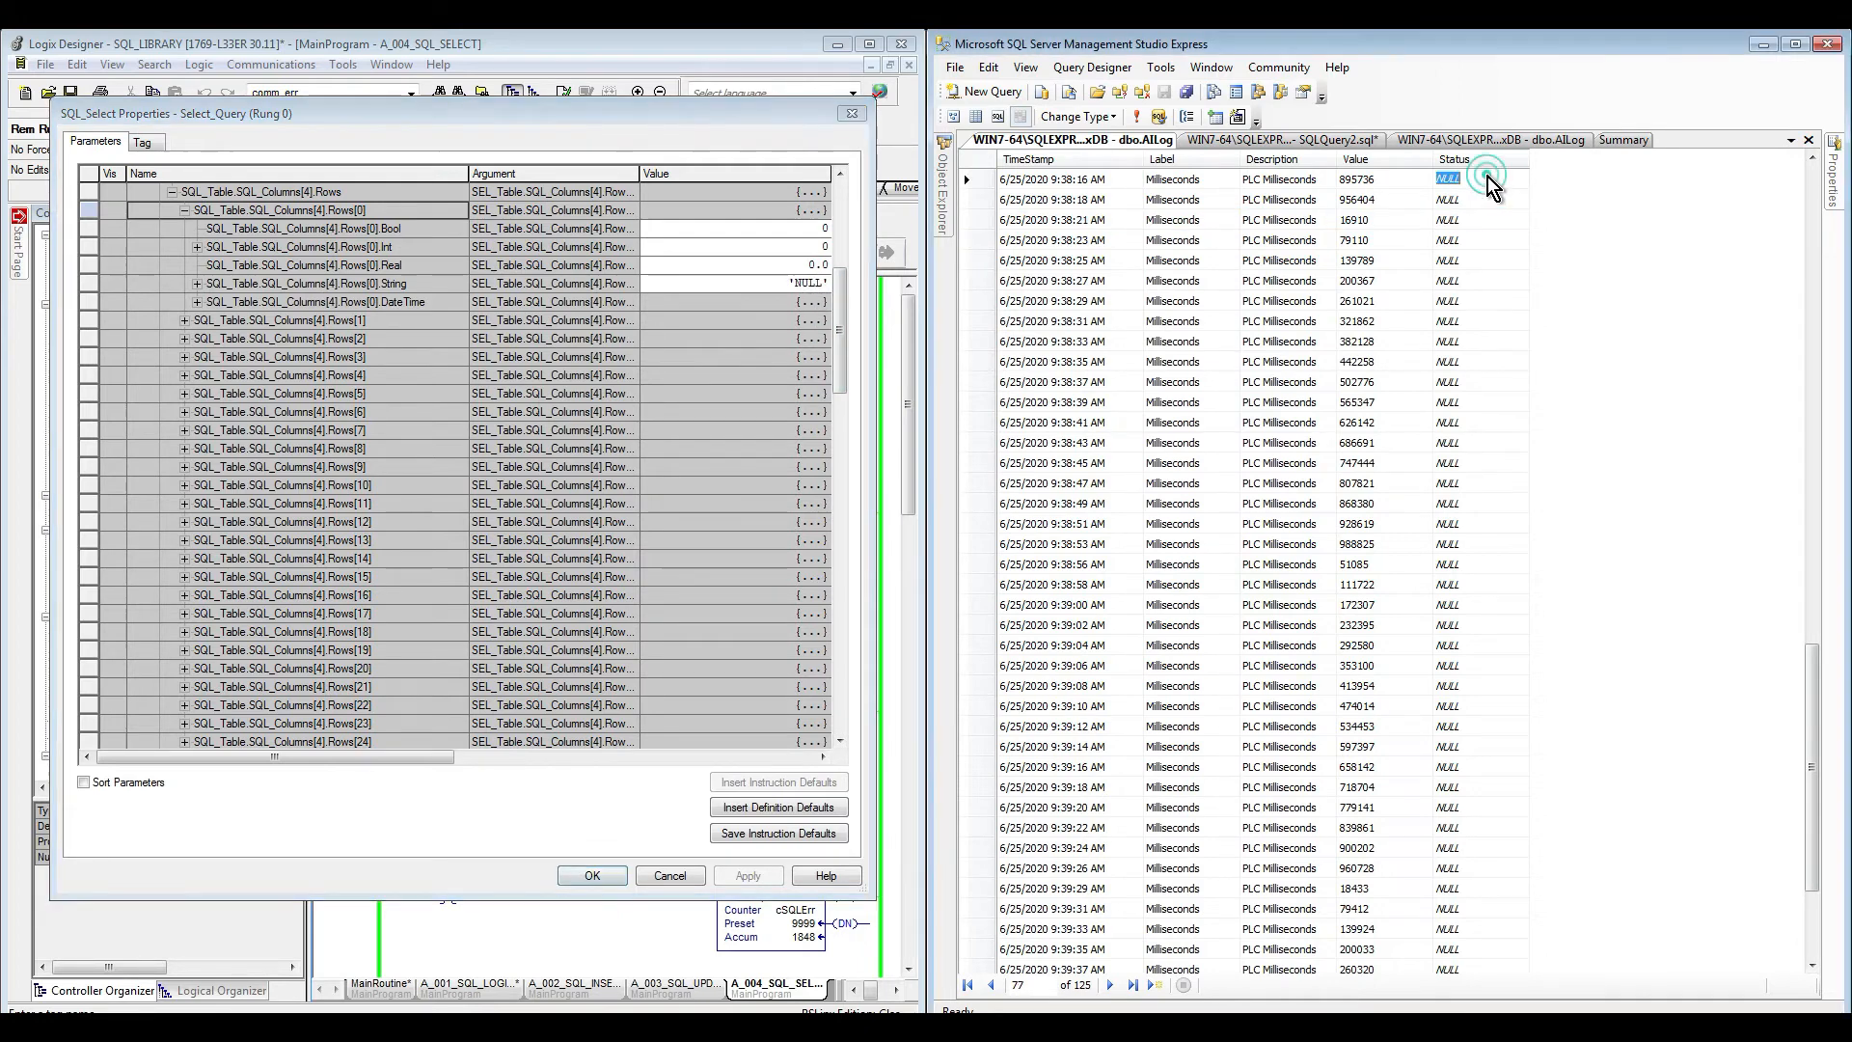
pyautogui.write('true')
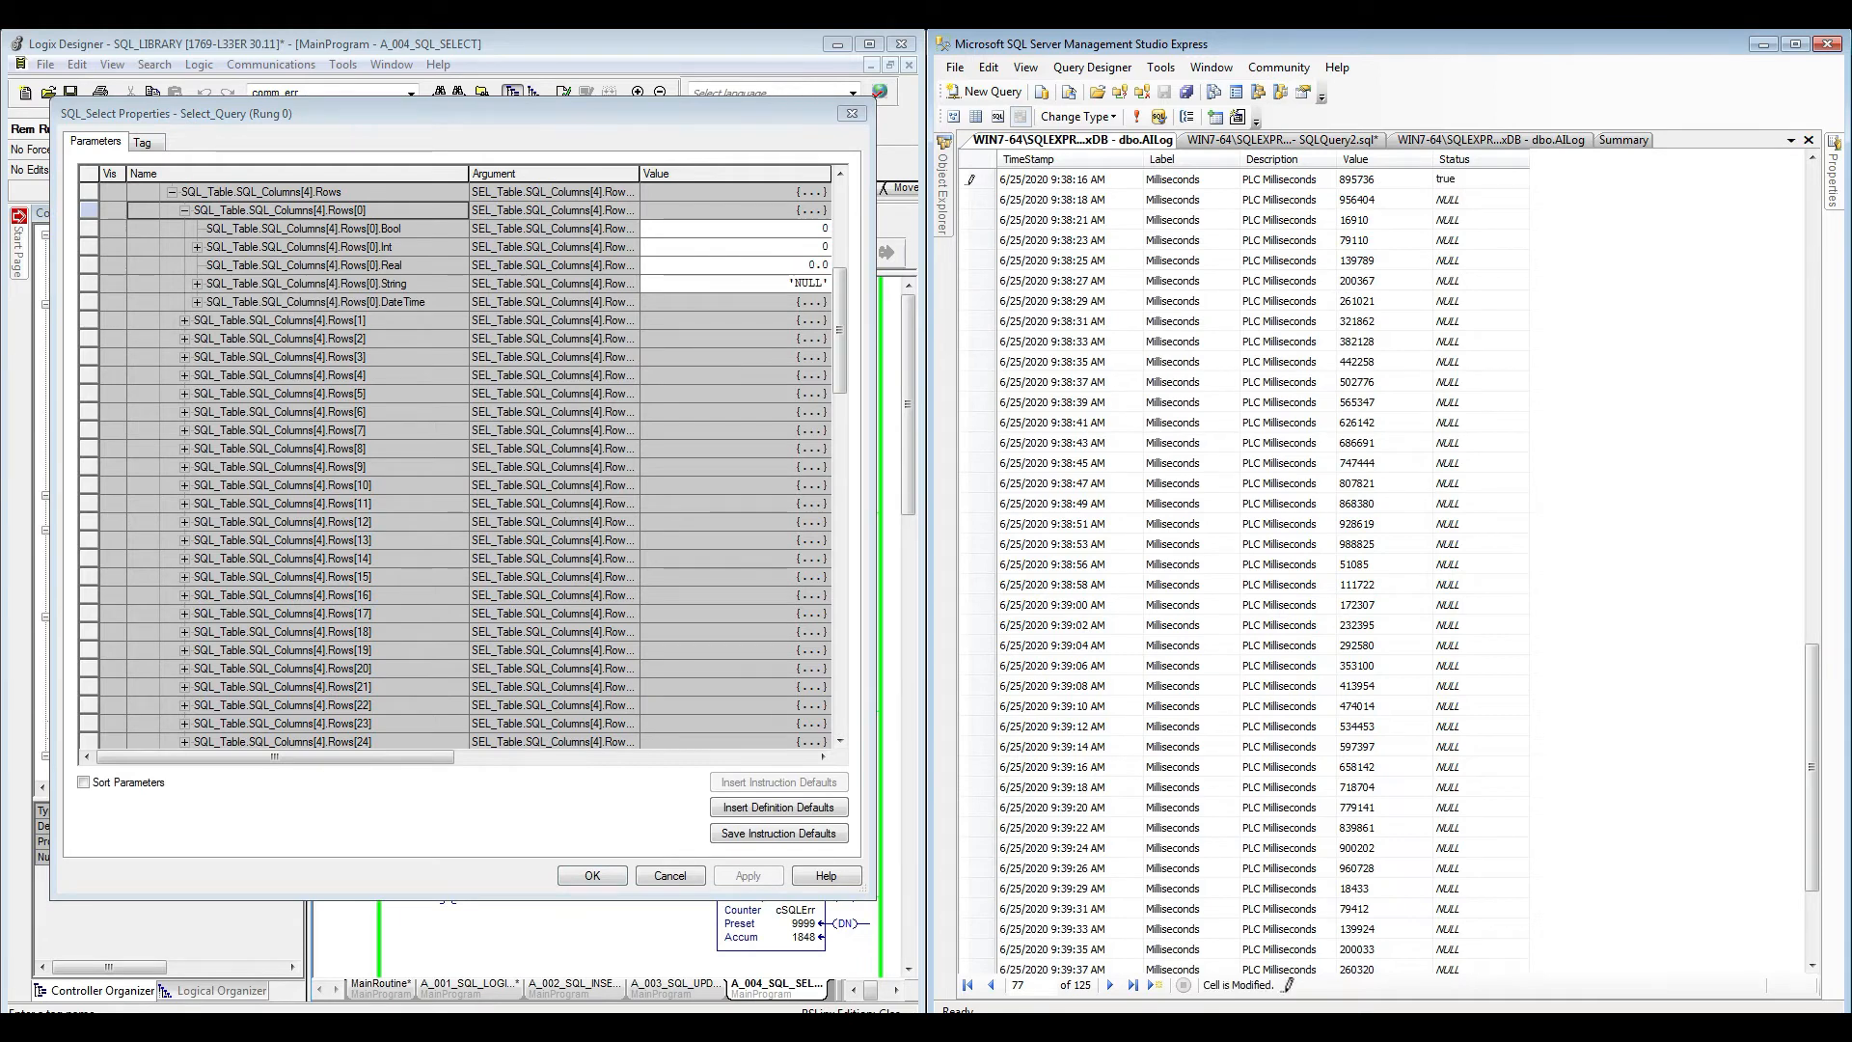
pyautogui.press('Down')
pyautogui.click(1472, 222)
pyautogui.write('True')
pyautogui.press('Return')
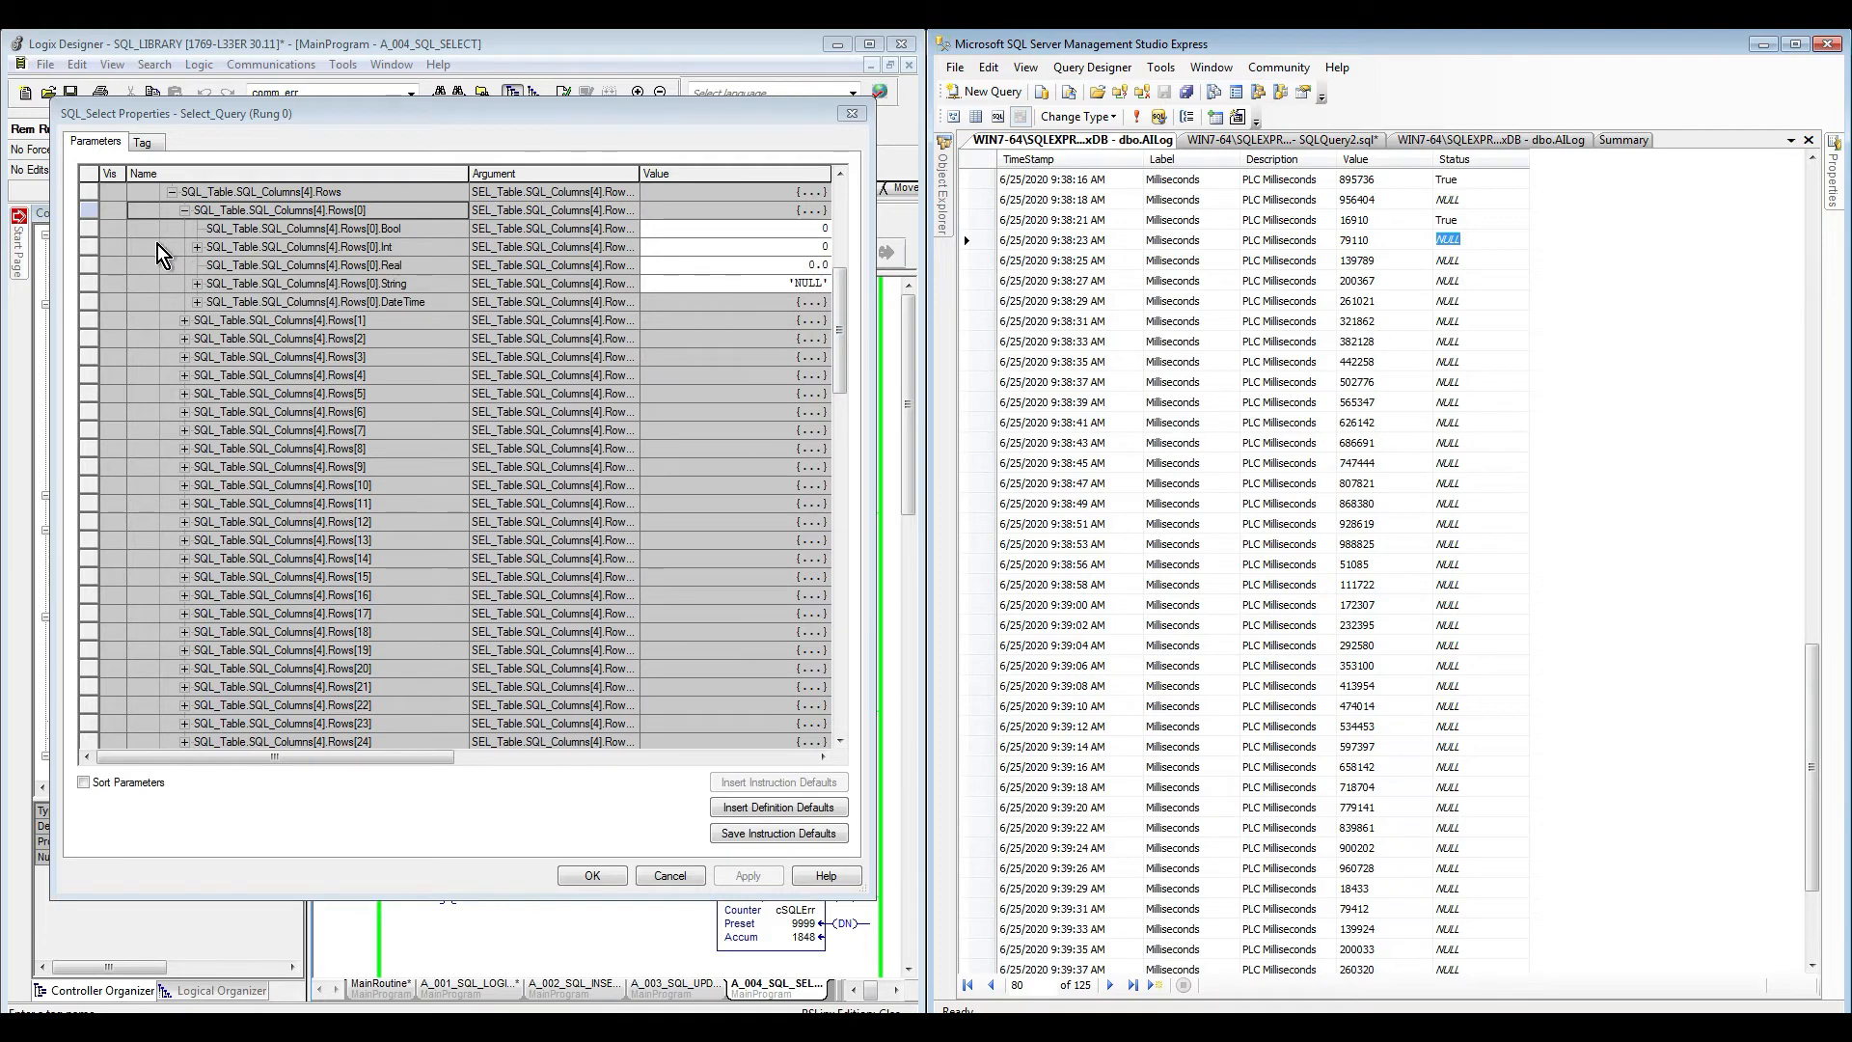
pyautogui.click(88, 230)
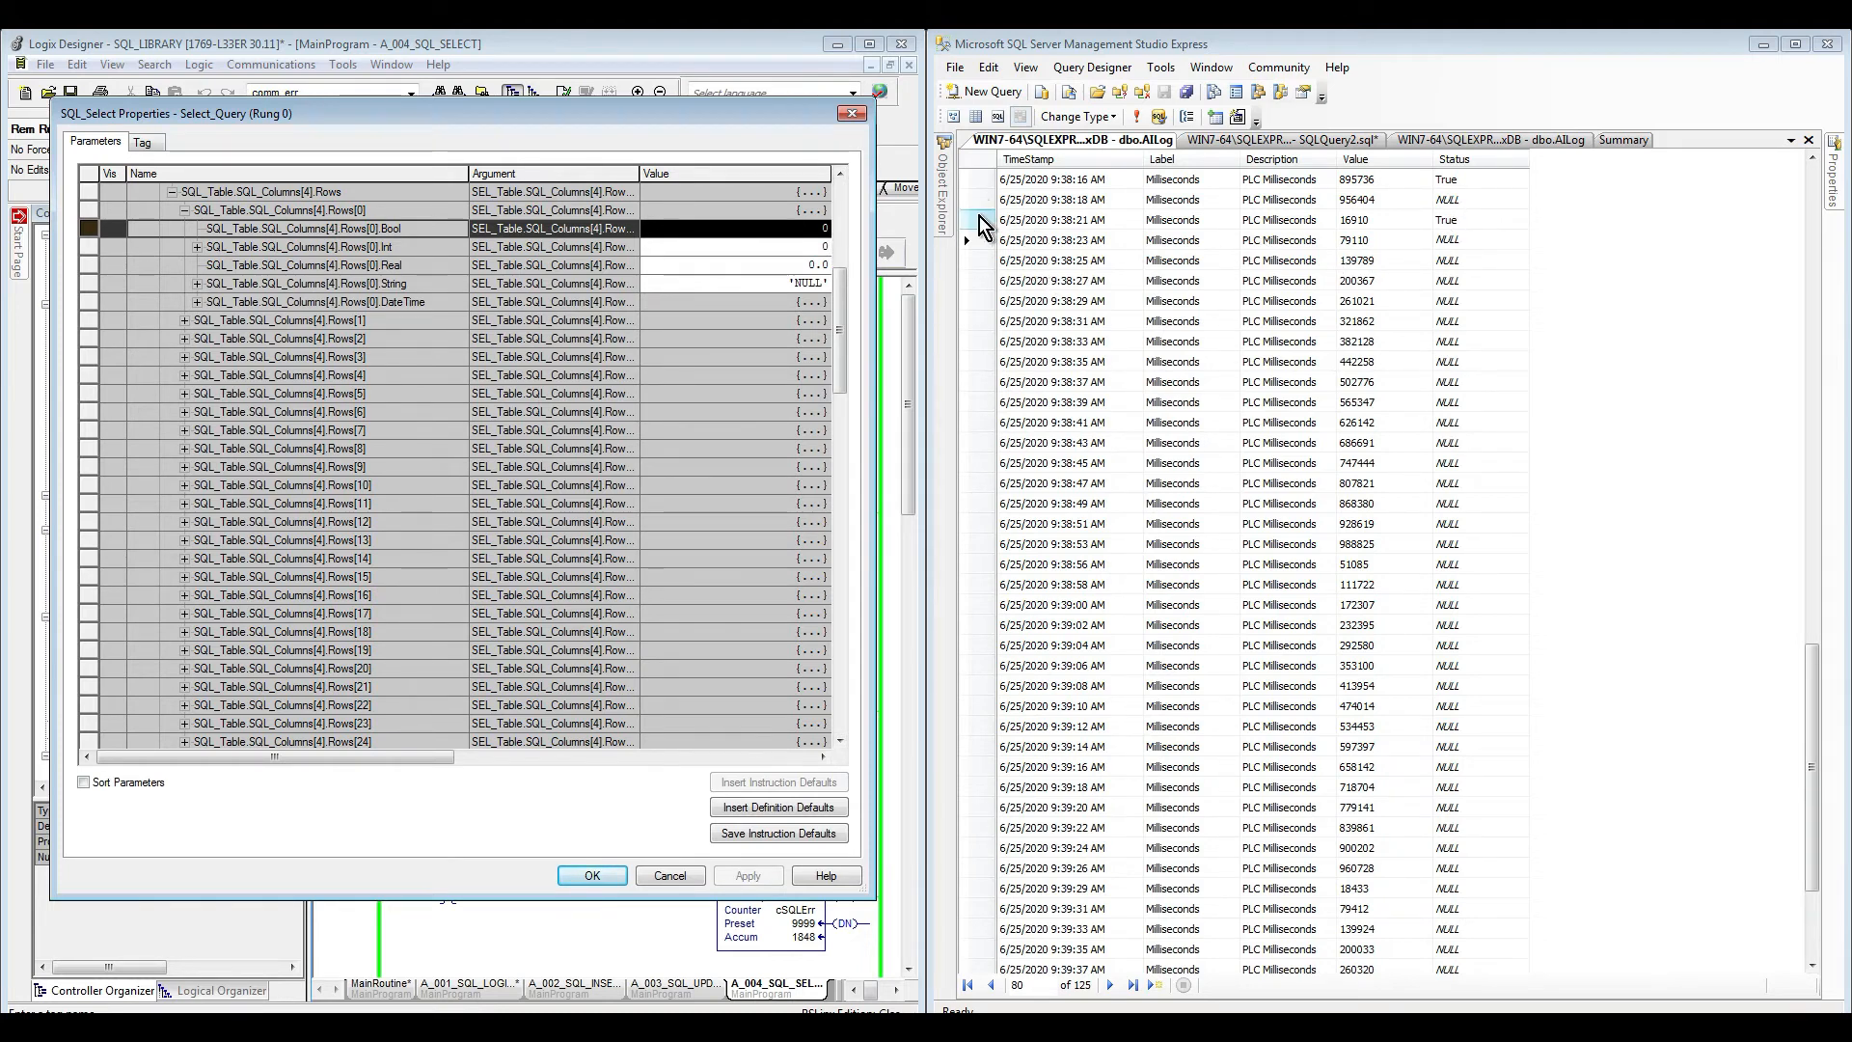
pyautogui.click(980, 219)
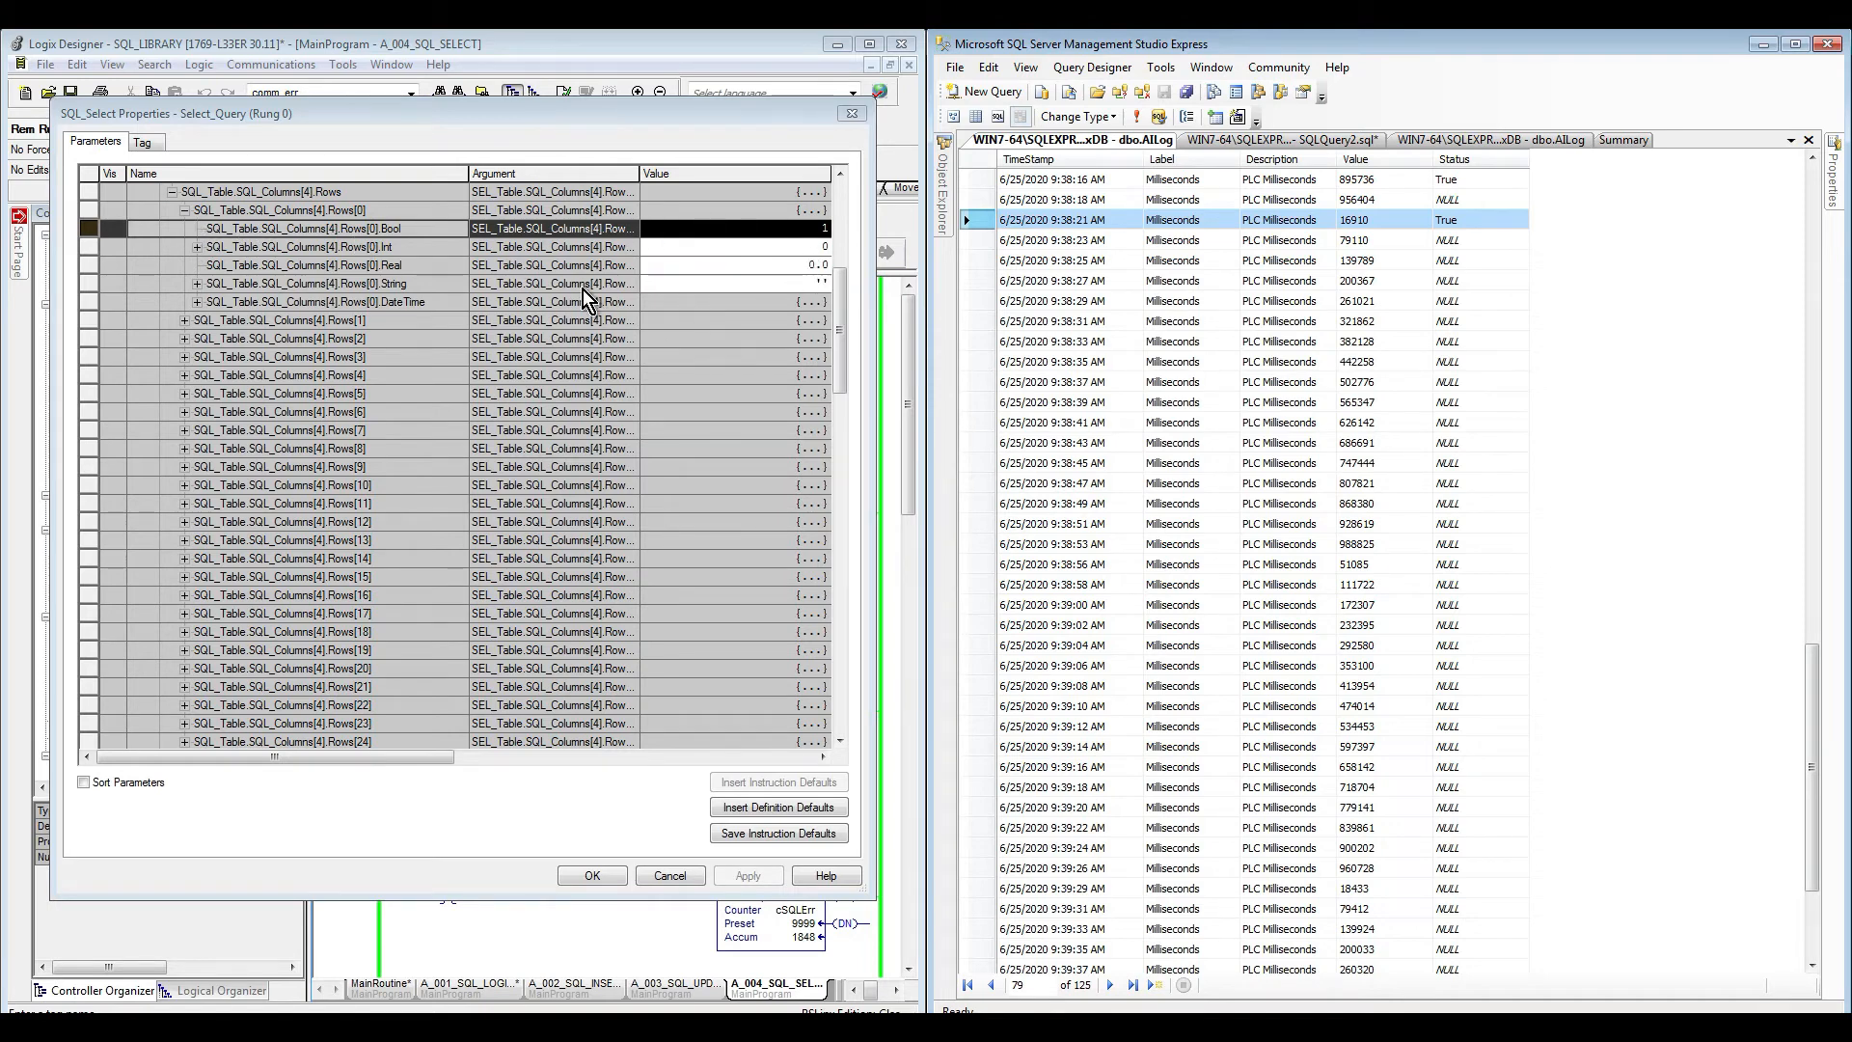
# Step: Collapse SQL_Columns[4].Rows and close the Select_Query properties without applying changes
pyautogui.click(182, 211)
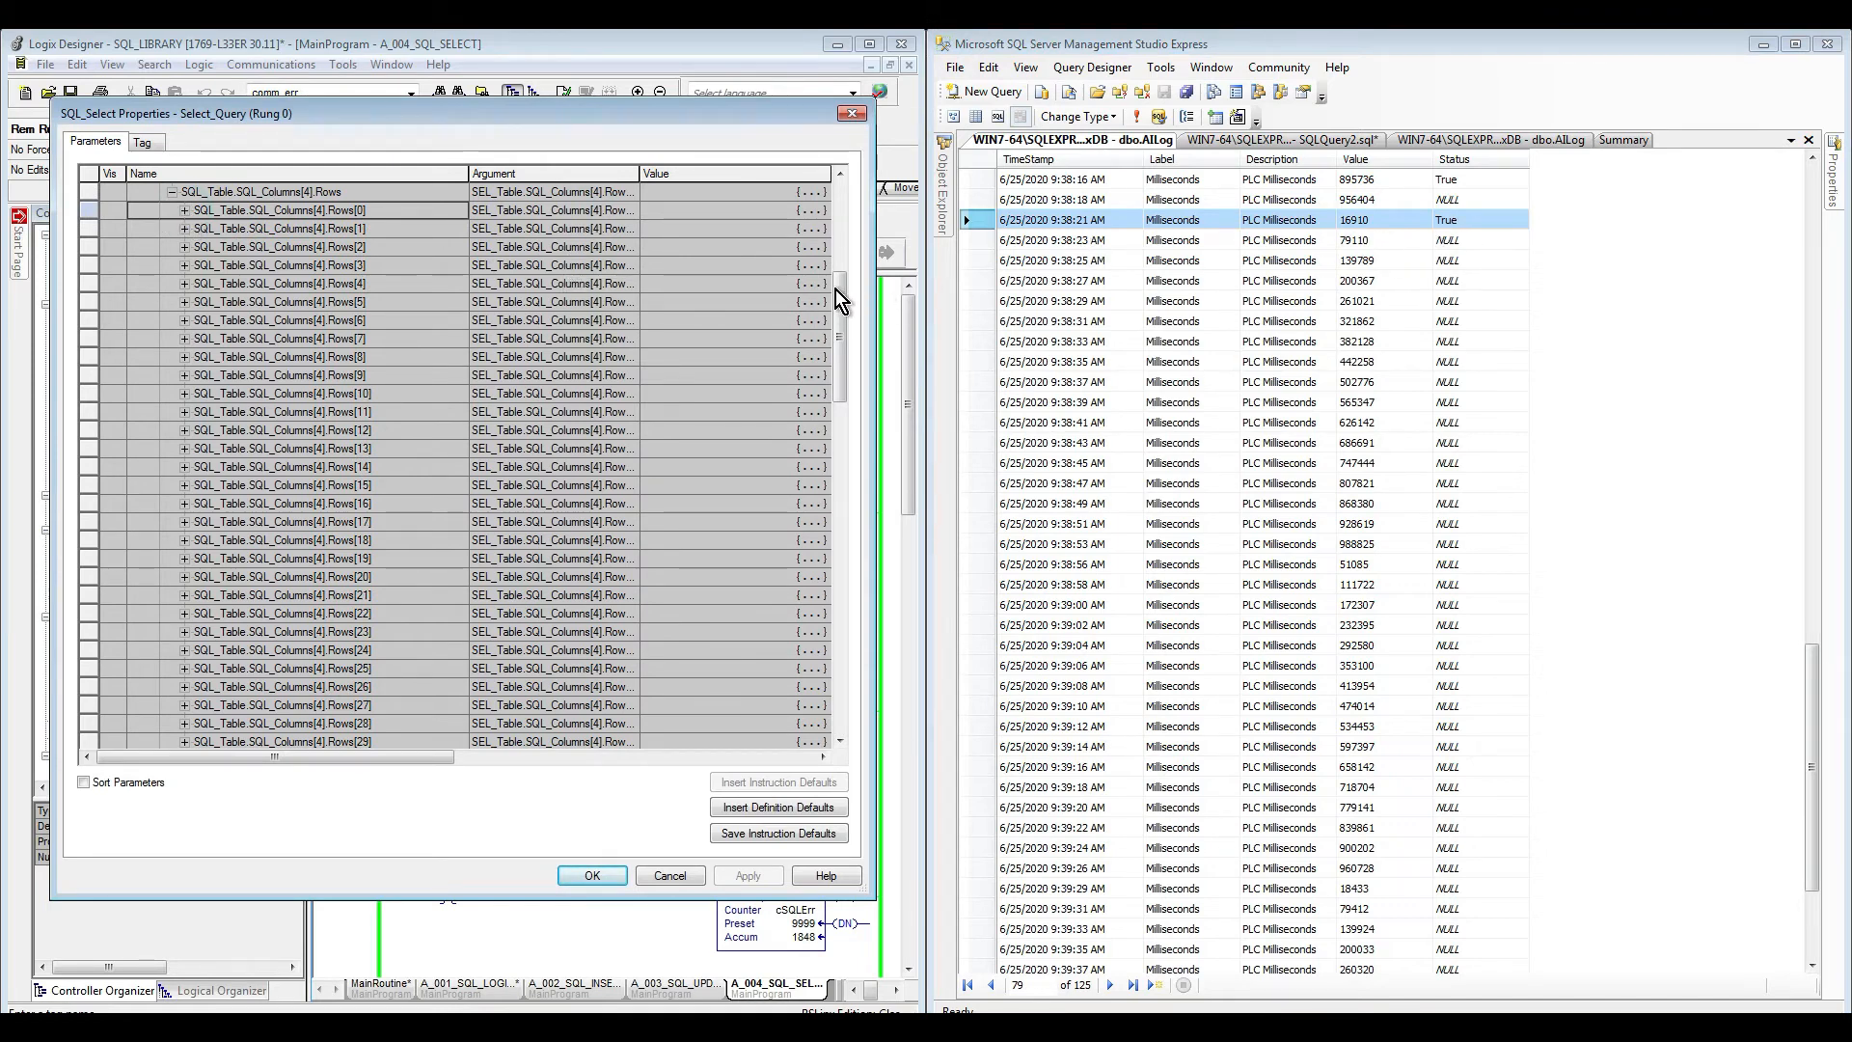
pyautogui.click(839, 176)
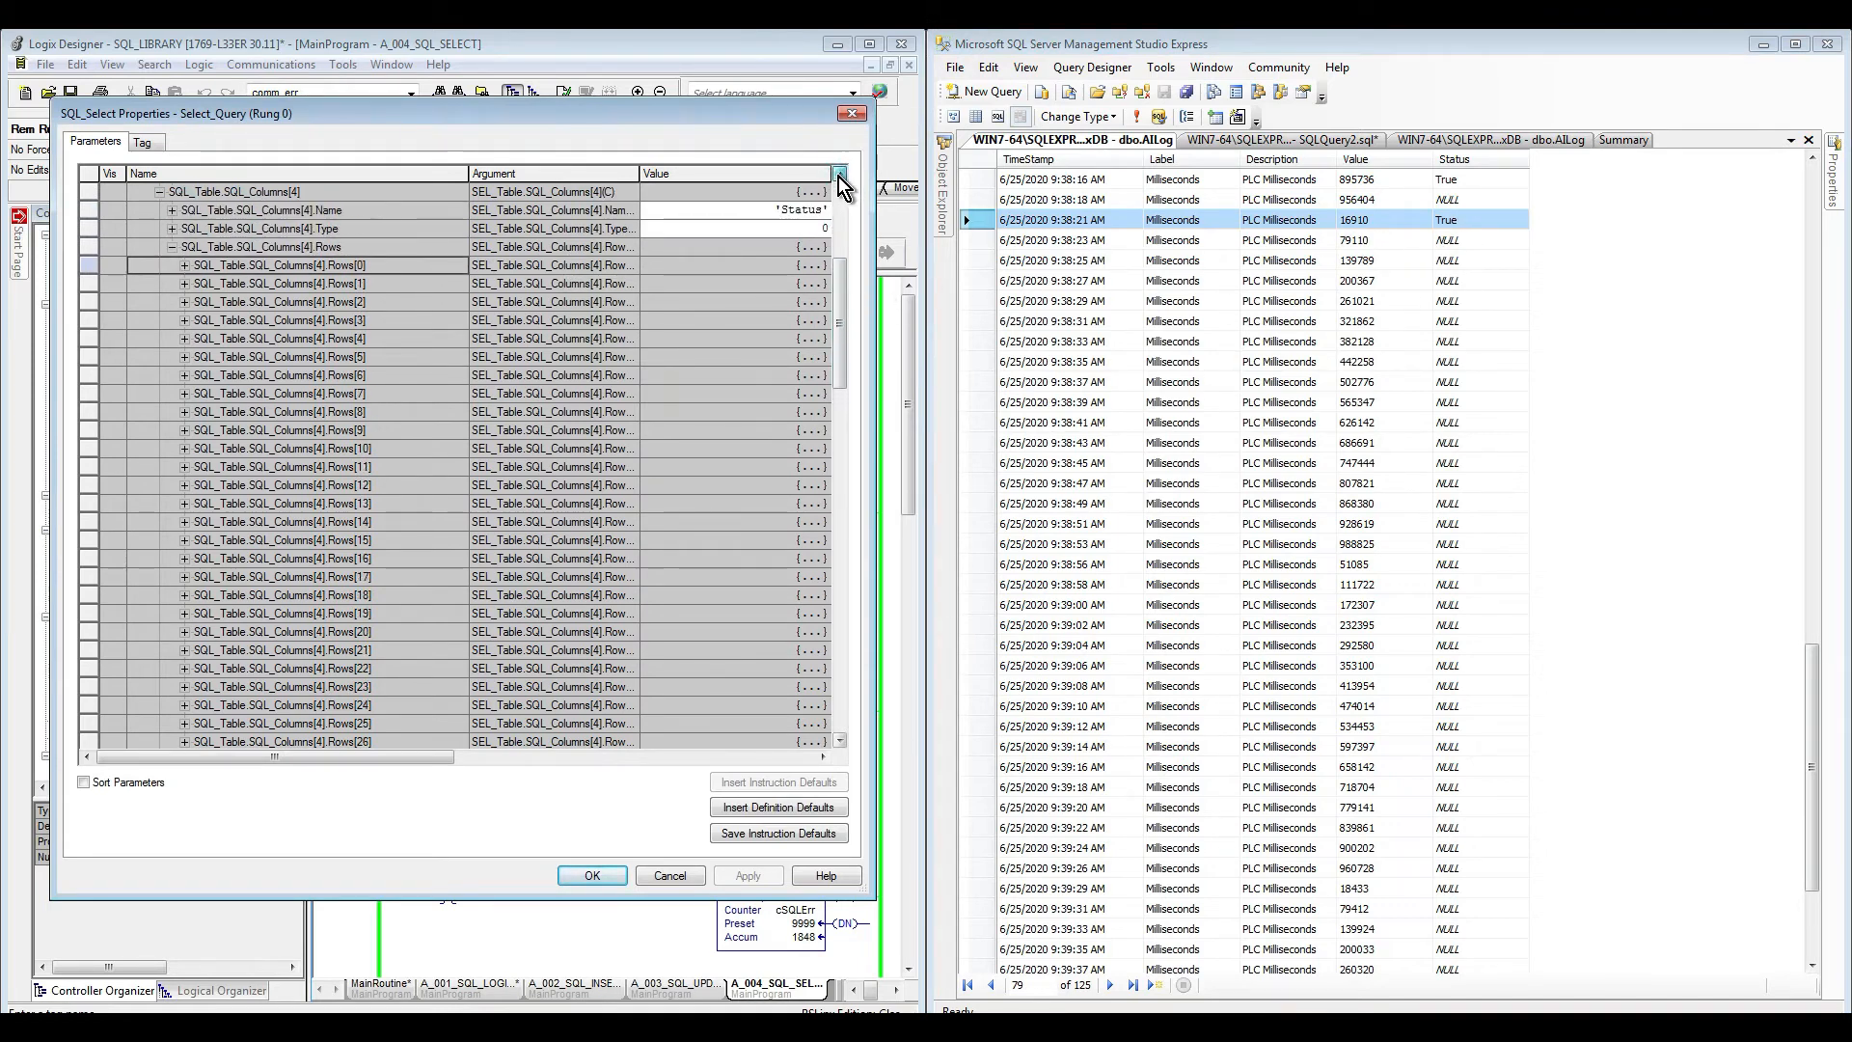
pyautogui.click(839, 176)
pyautogui.click(839, 176)
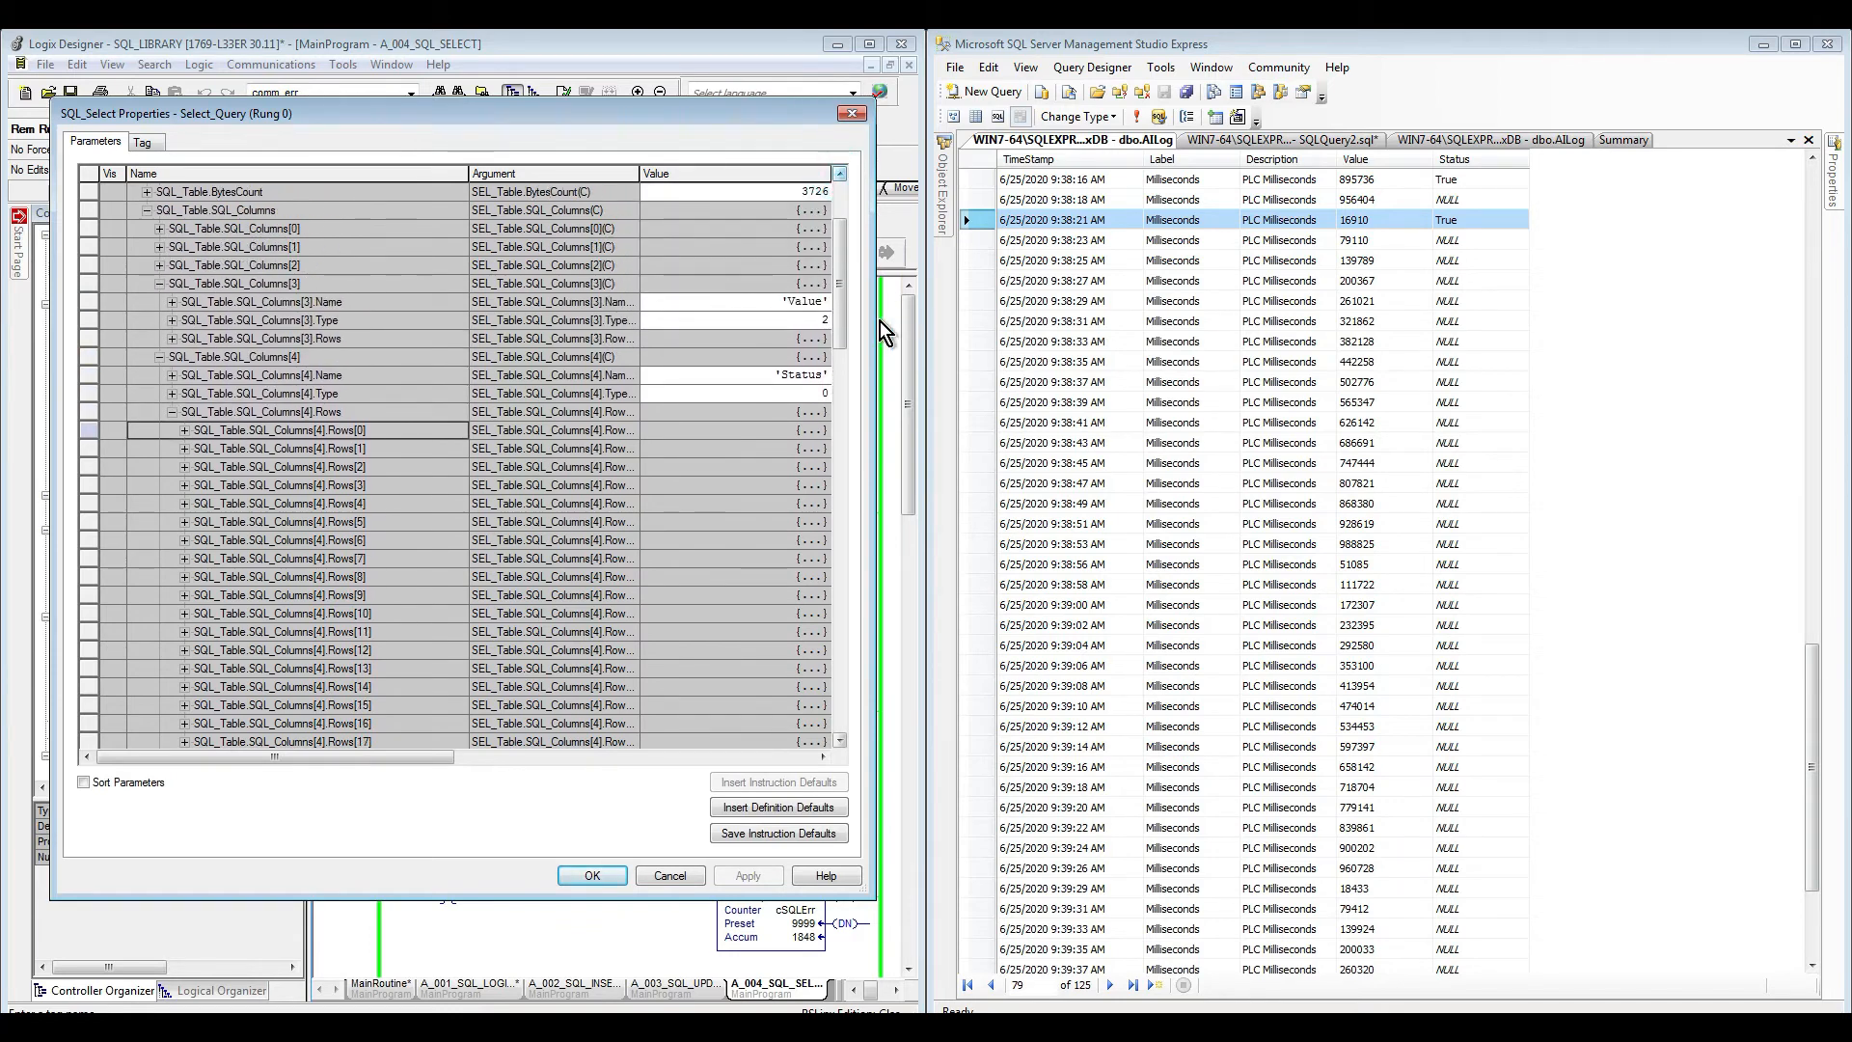
pyautogui.click(171, 412)
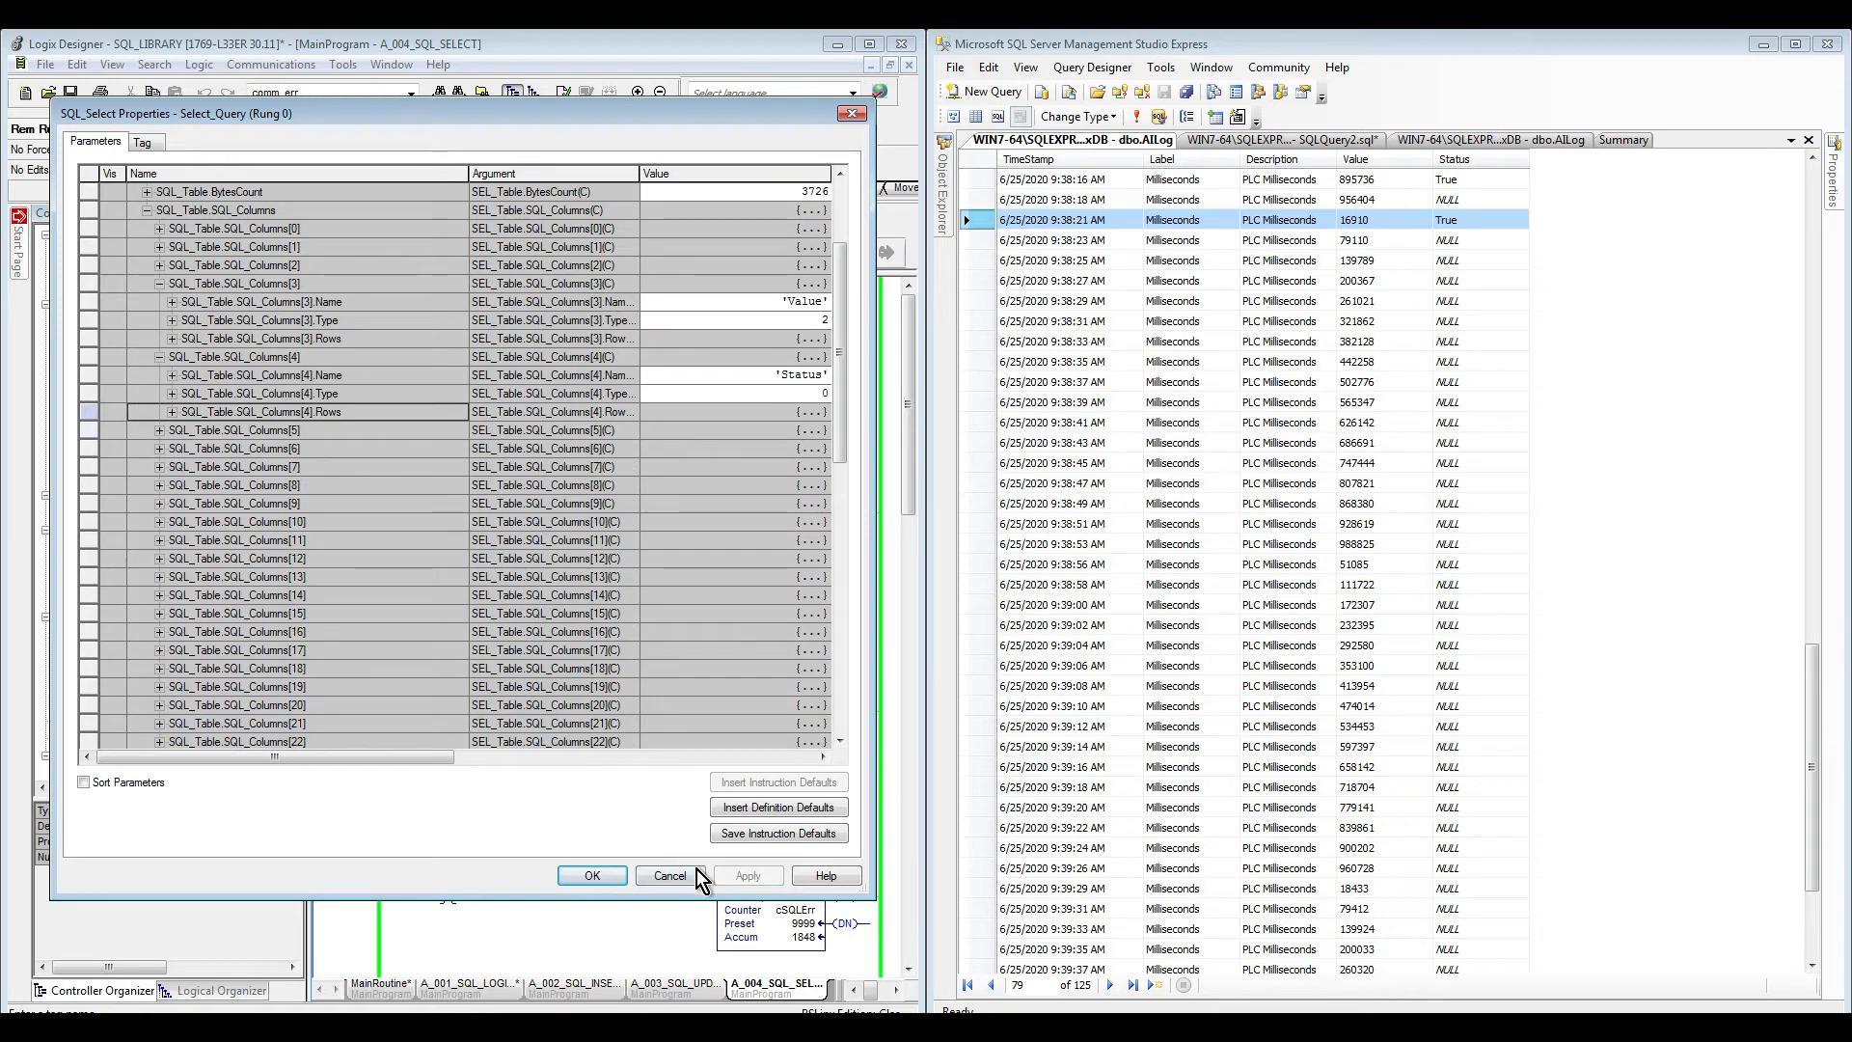
pyautogui.click(671, 876)
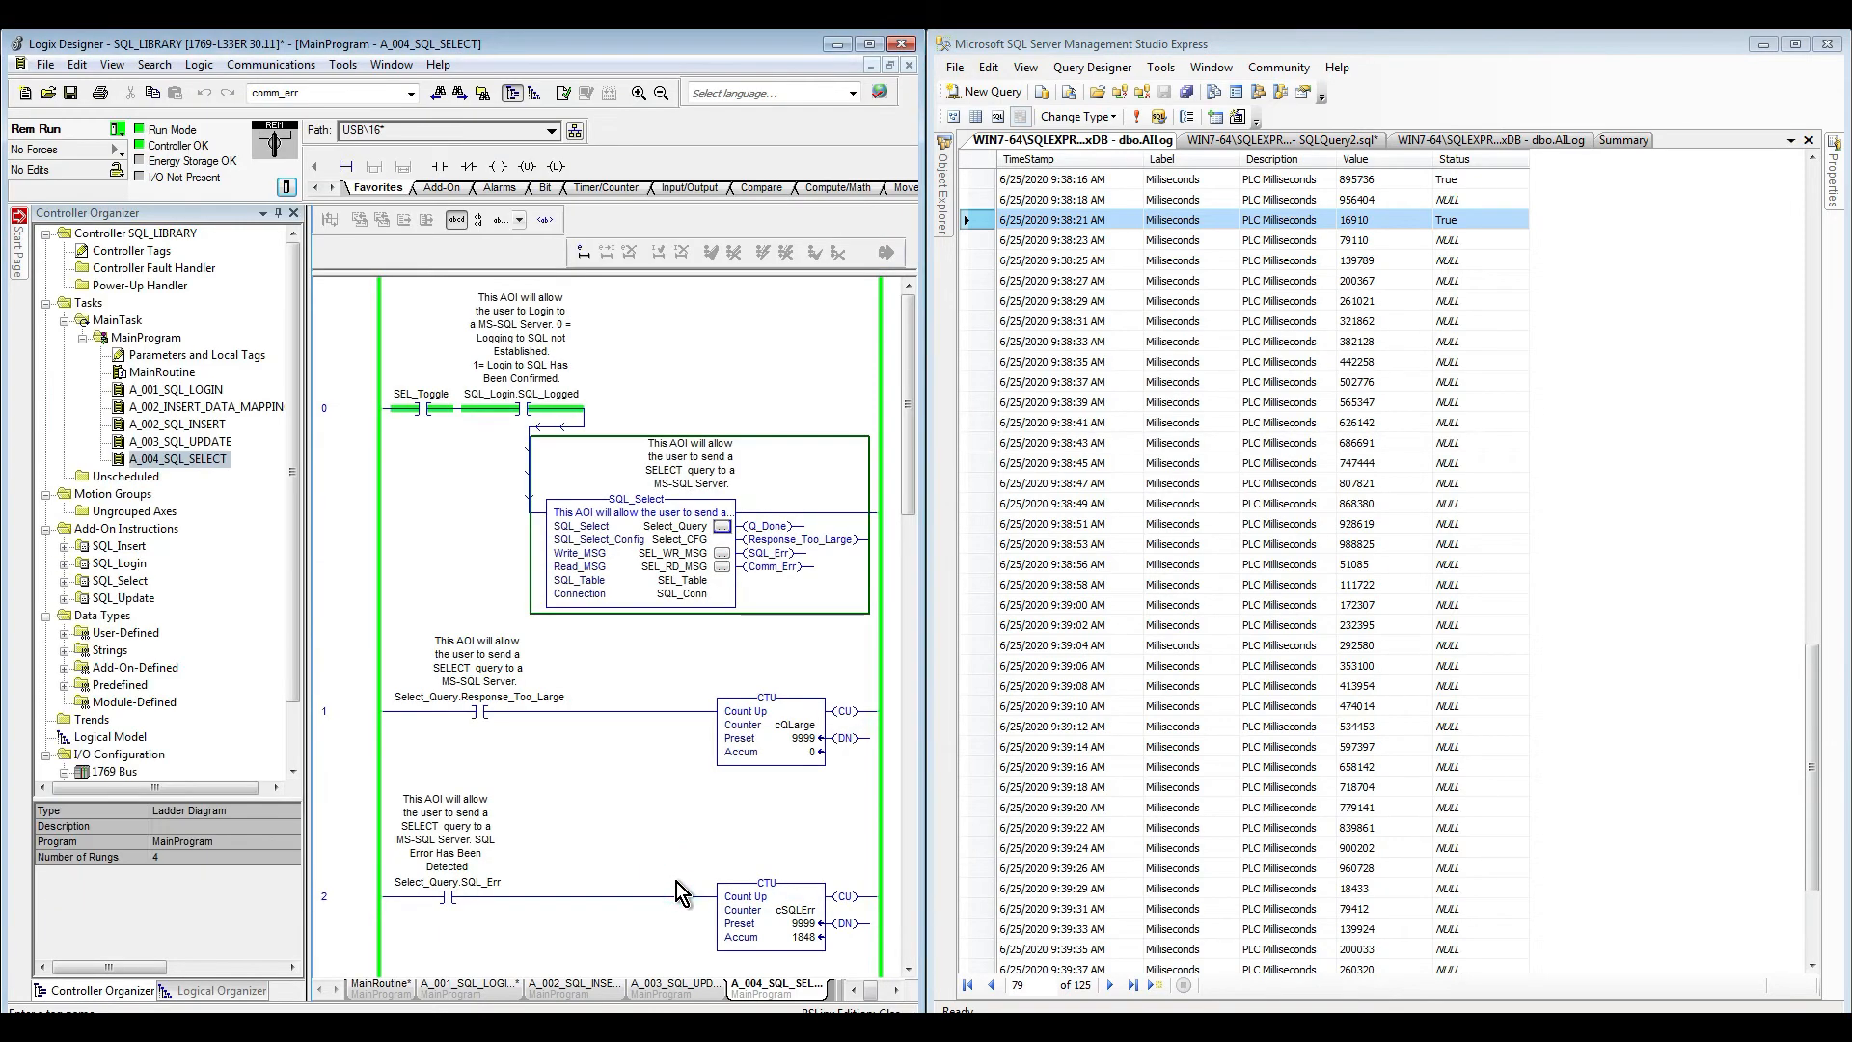
pyautogui.click(869, 44)
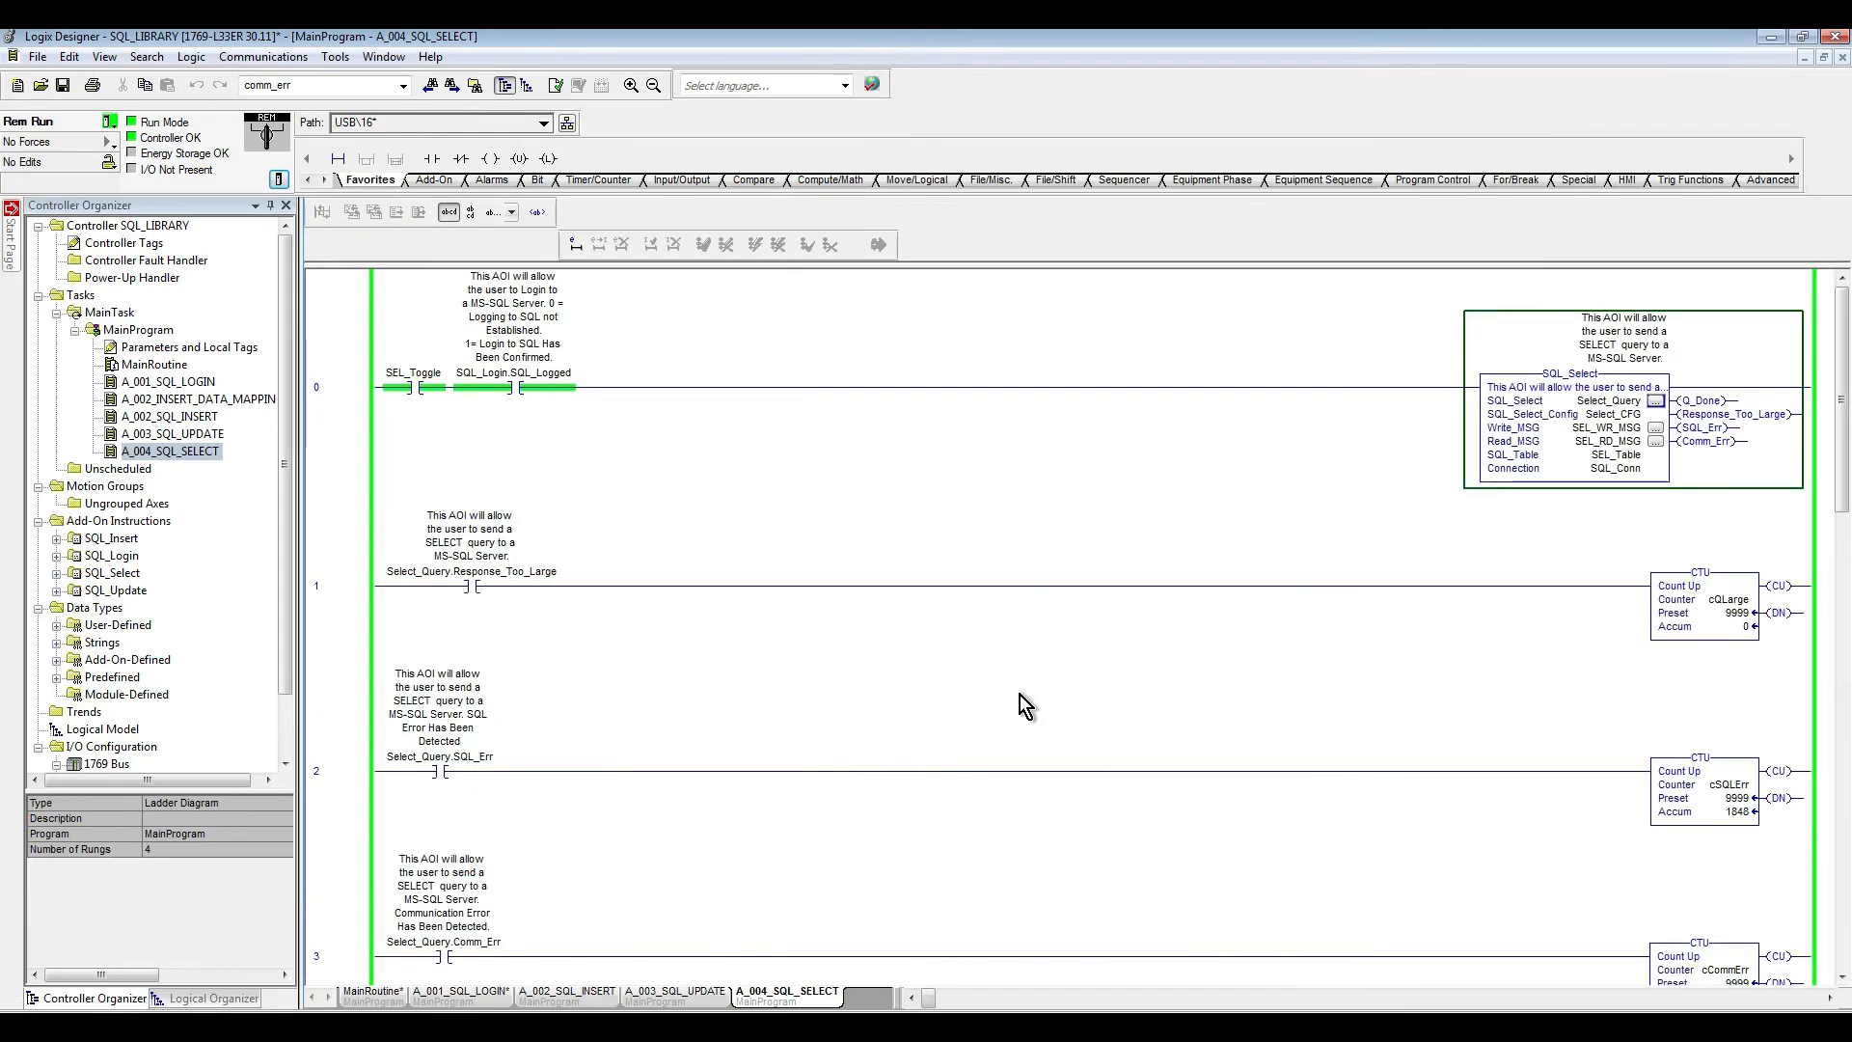
pyautogui.click(1802, 37)
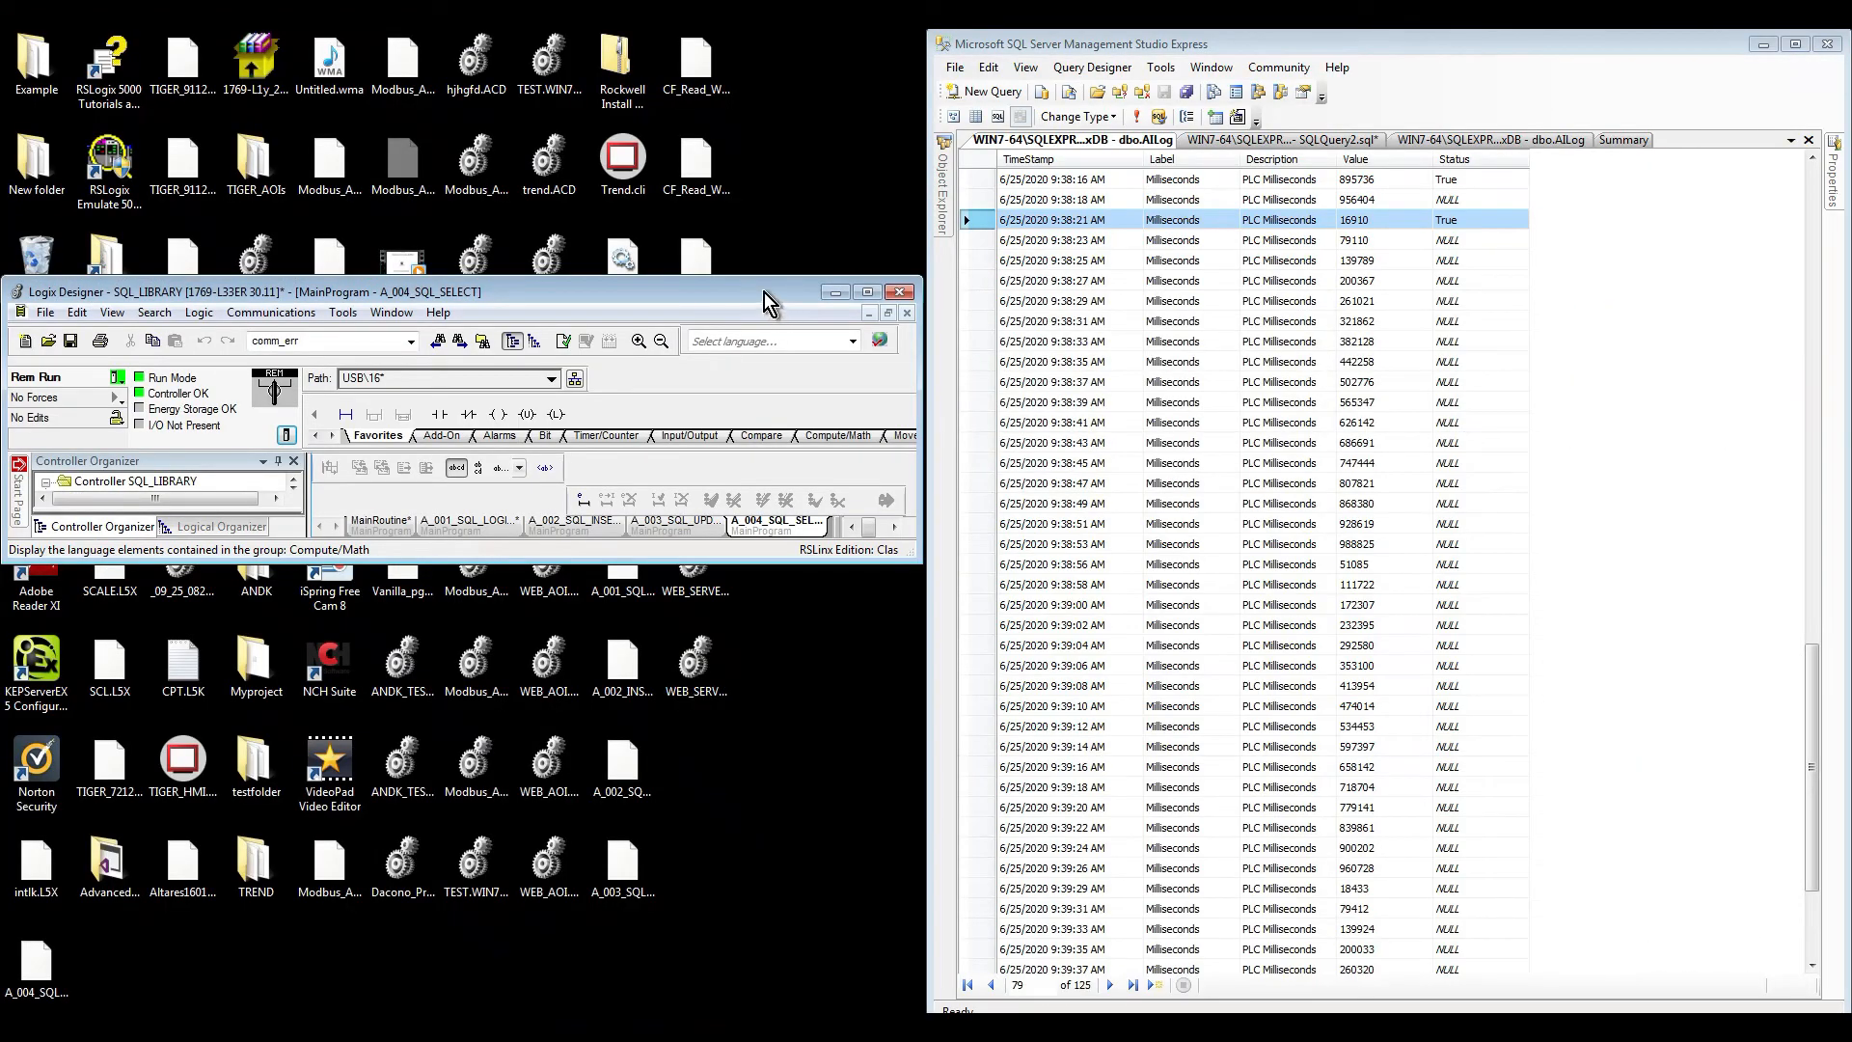
pyautogui.moveTo(768, 292); pyautogui.dragTo(0, 312)
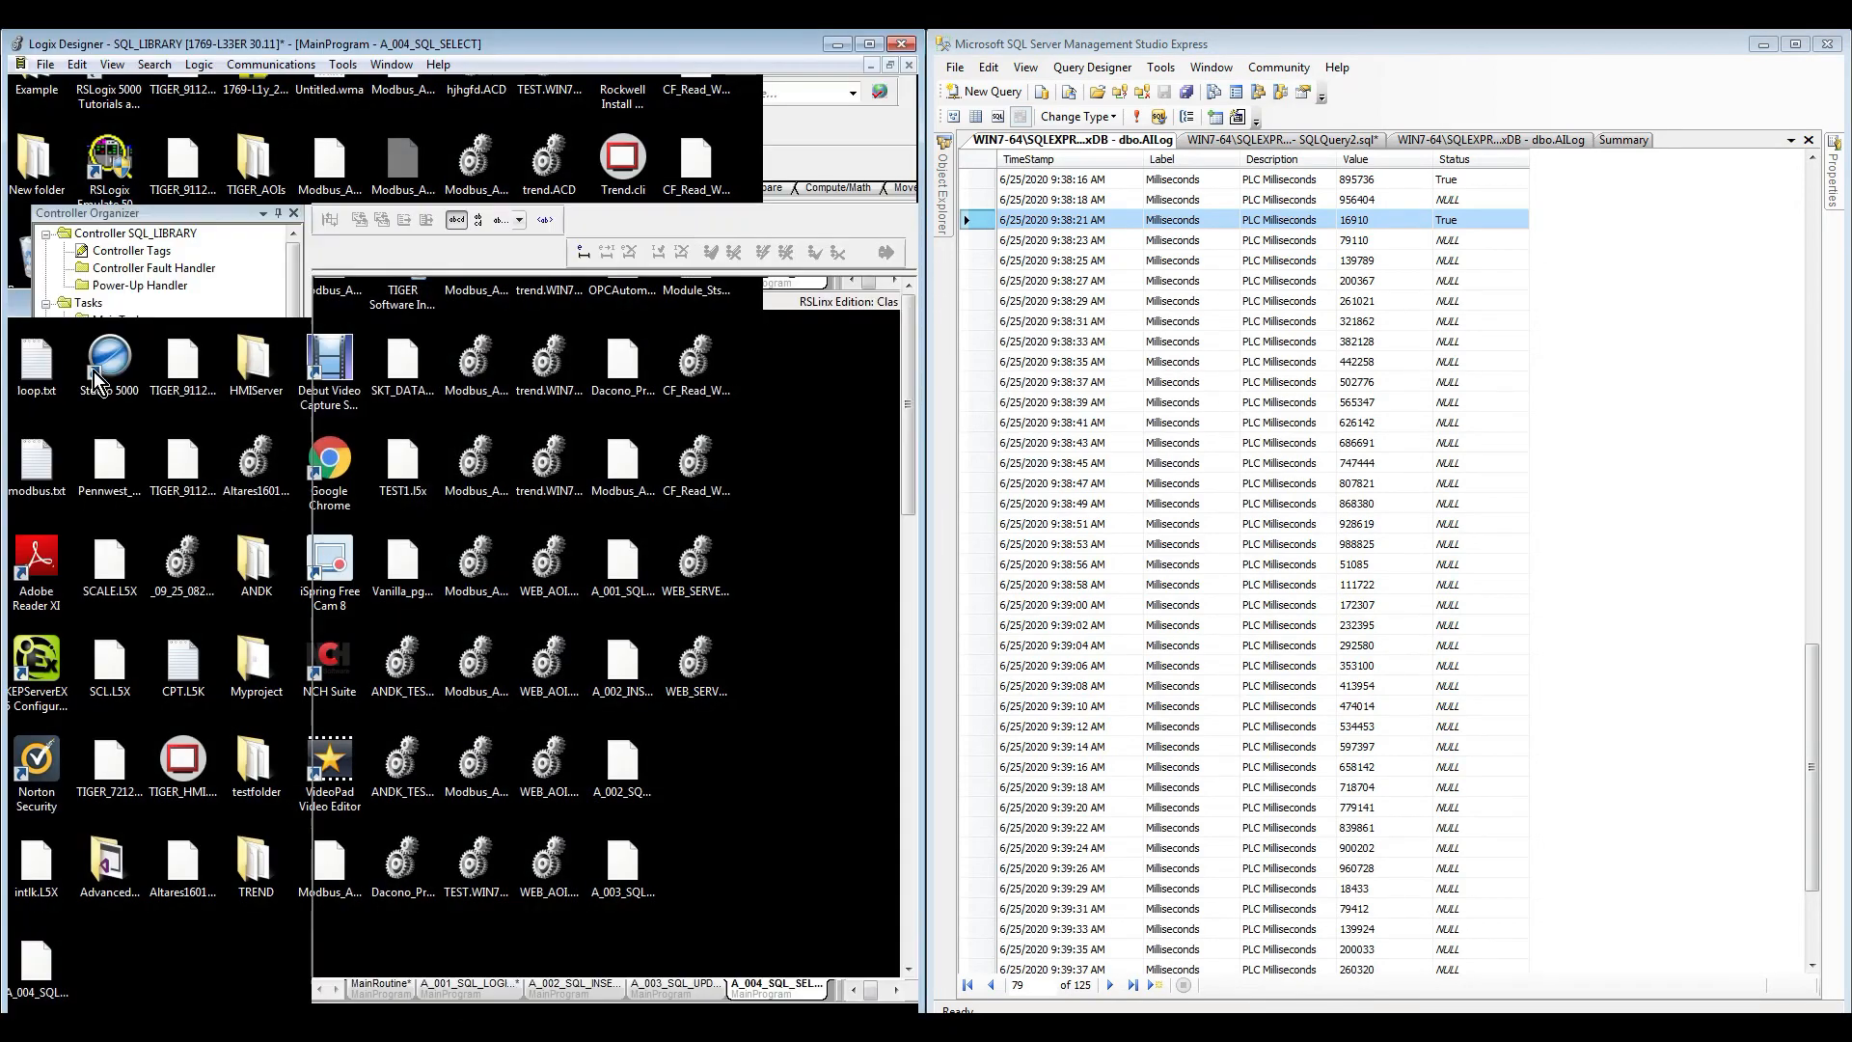
# Step: Switch to Wireshark and restart the live capture, discarding the previously captured packets
pyautogui.click(487, 1032)
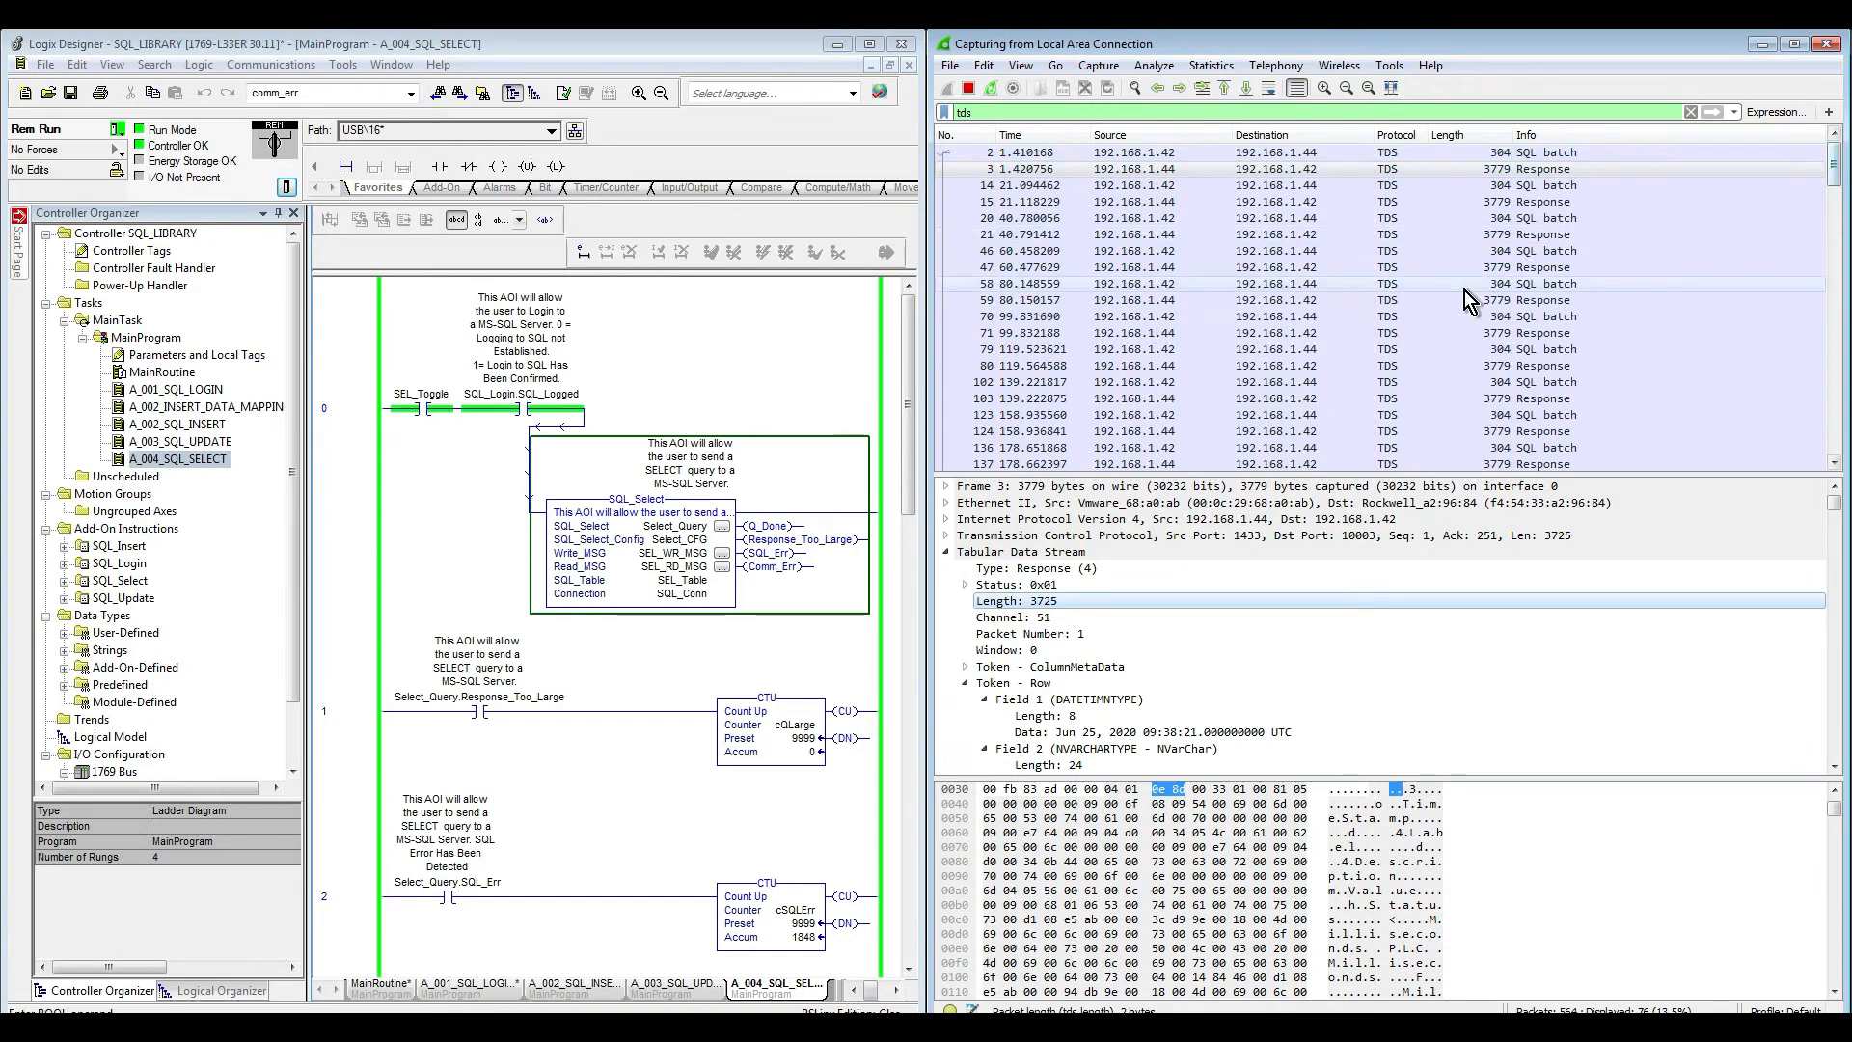
pyautogui.click(991, 89)
pyautogui.click(1005, 567)
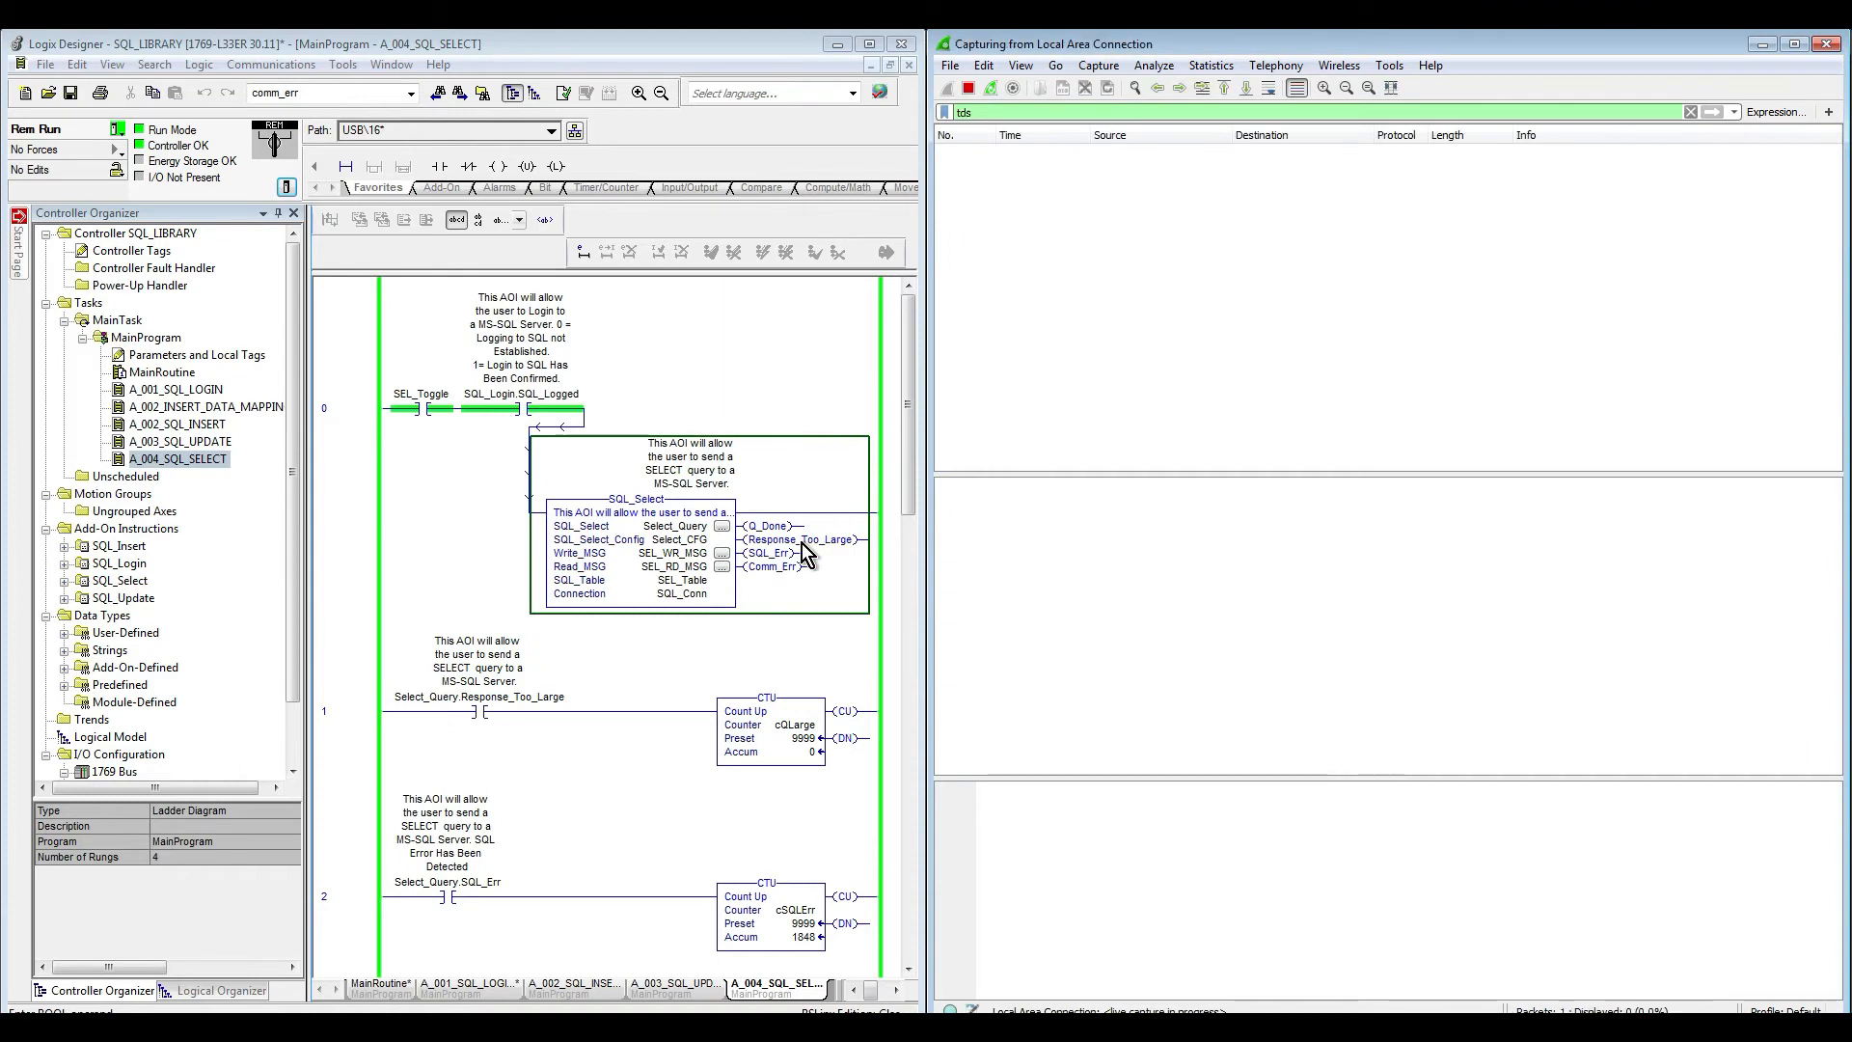
# Step: Open the properties of Select_Query and enlarge the dialog until the full Value column shows
pyautogui.click(721, 527)
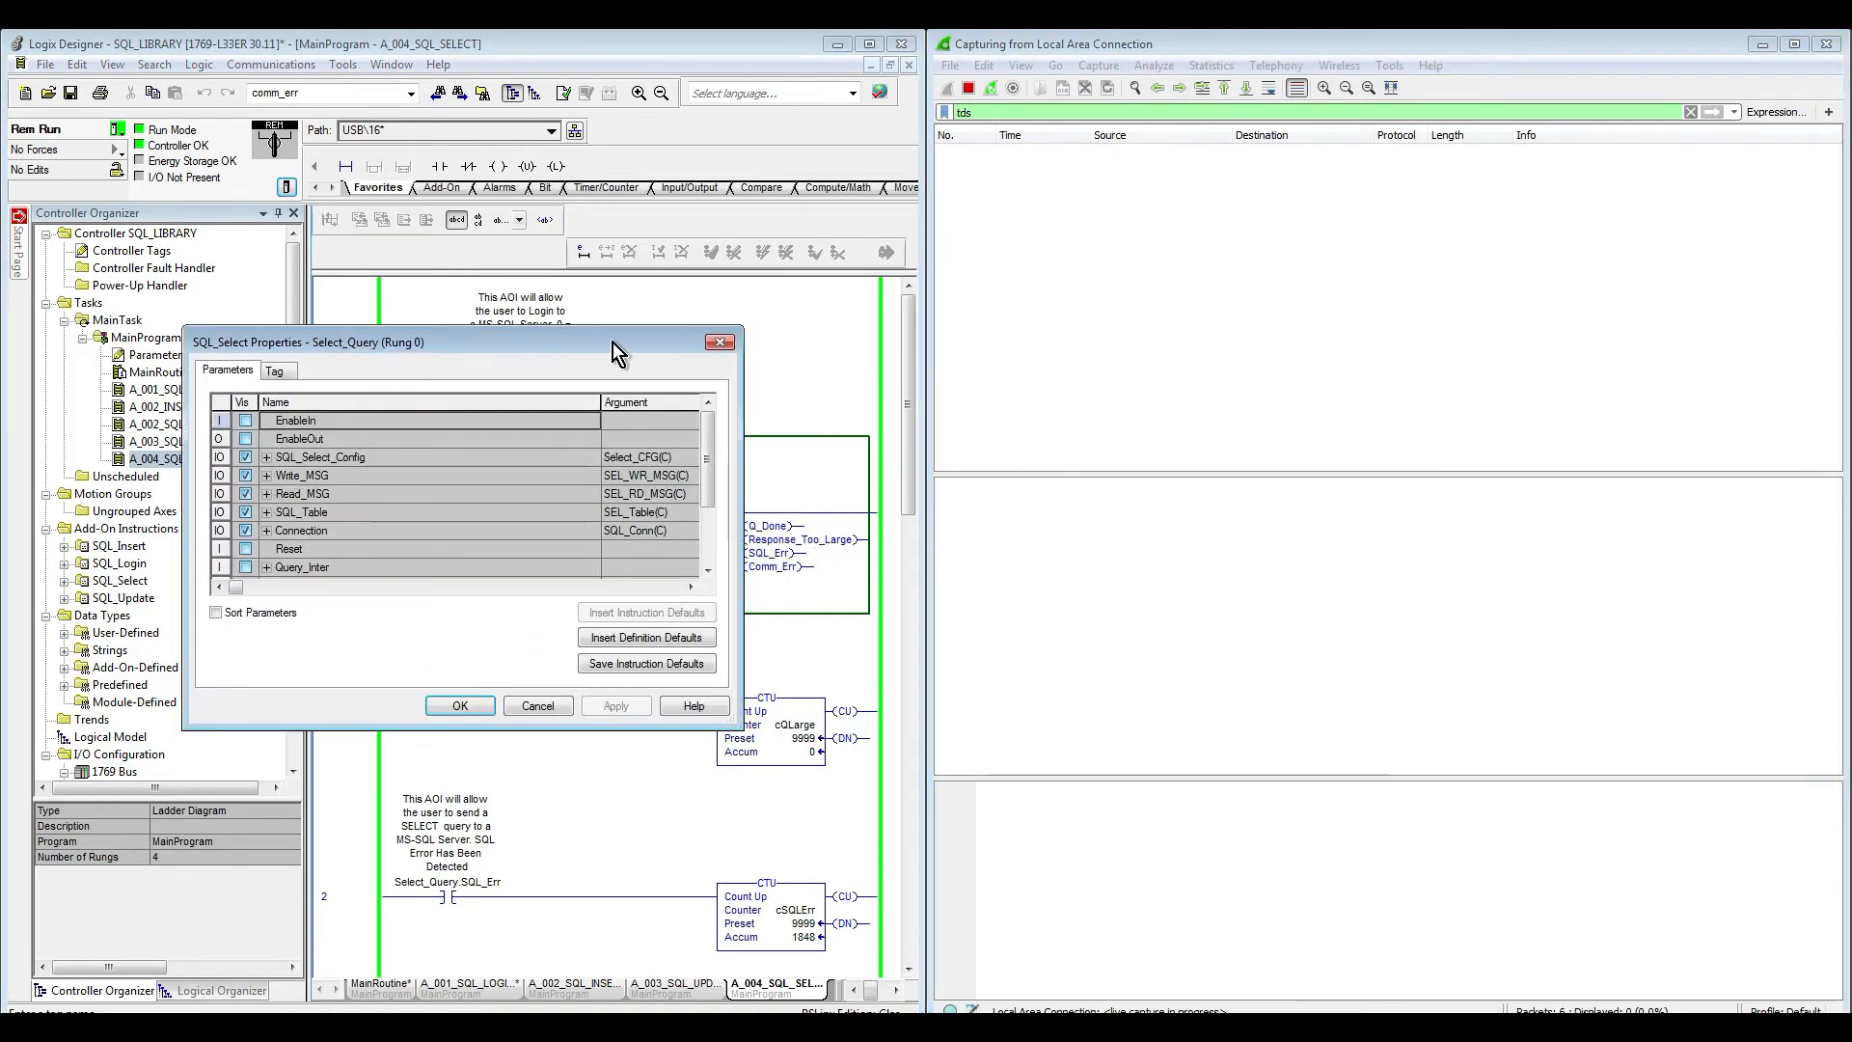
pyautogui.moveTo(611, 343); pyautogui.dragTo(538, 280)
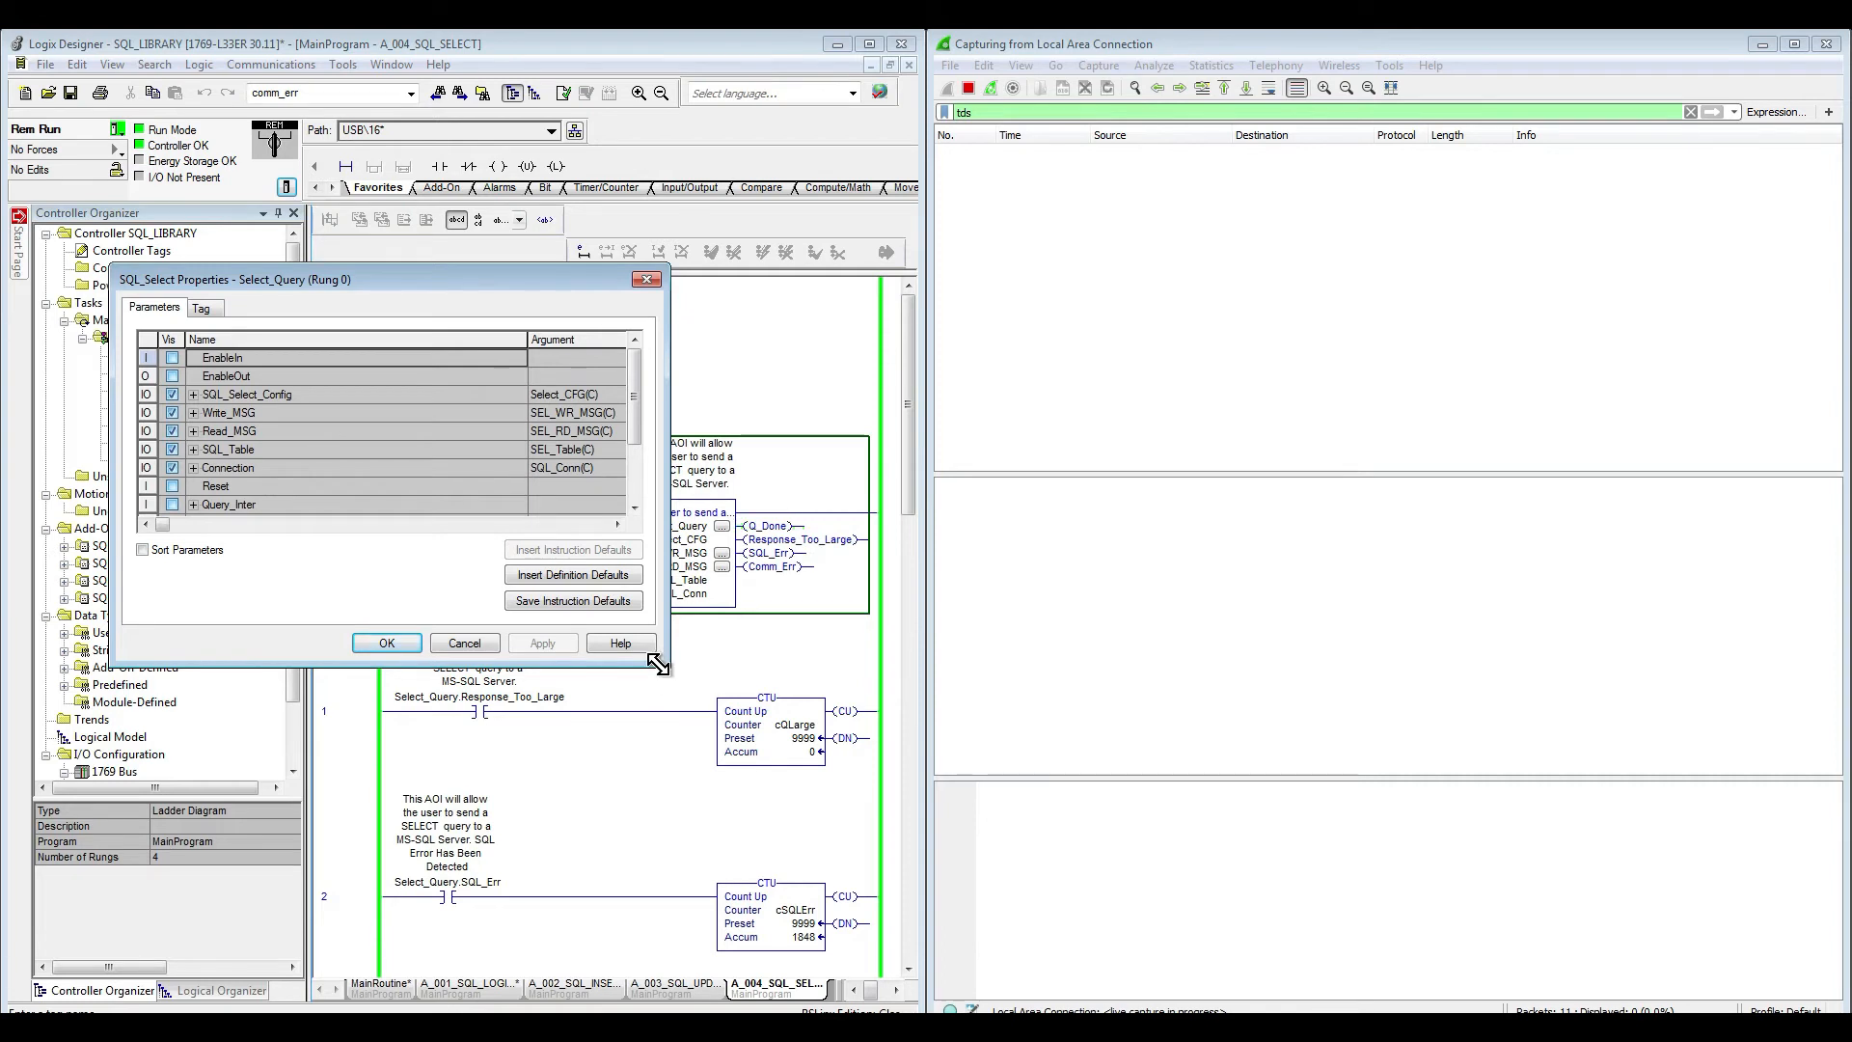
pyautogui.moveTo(660, 664); pyautogui.dragTo(737, 781)
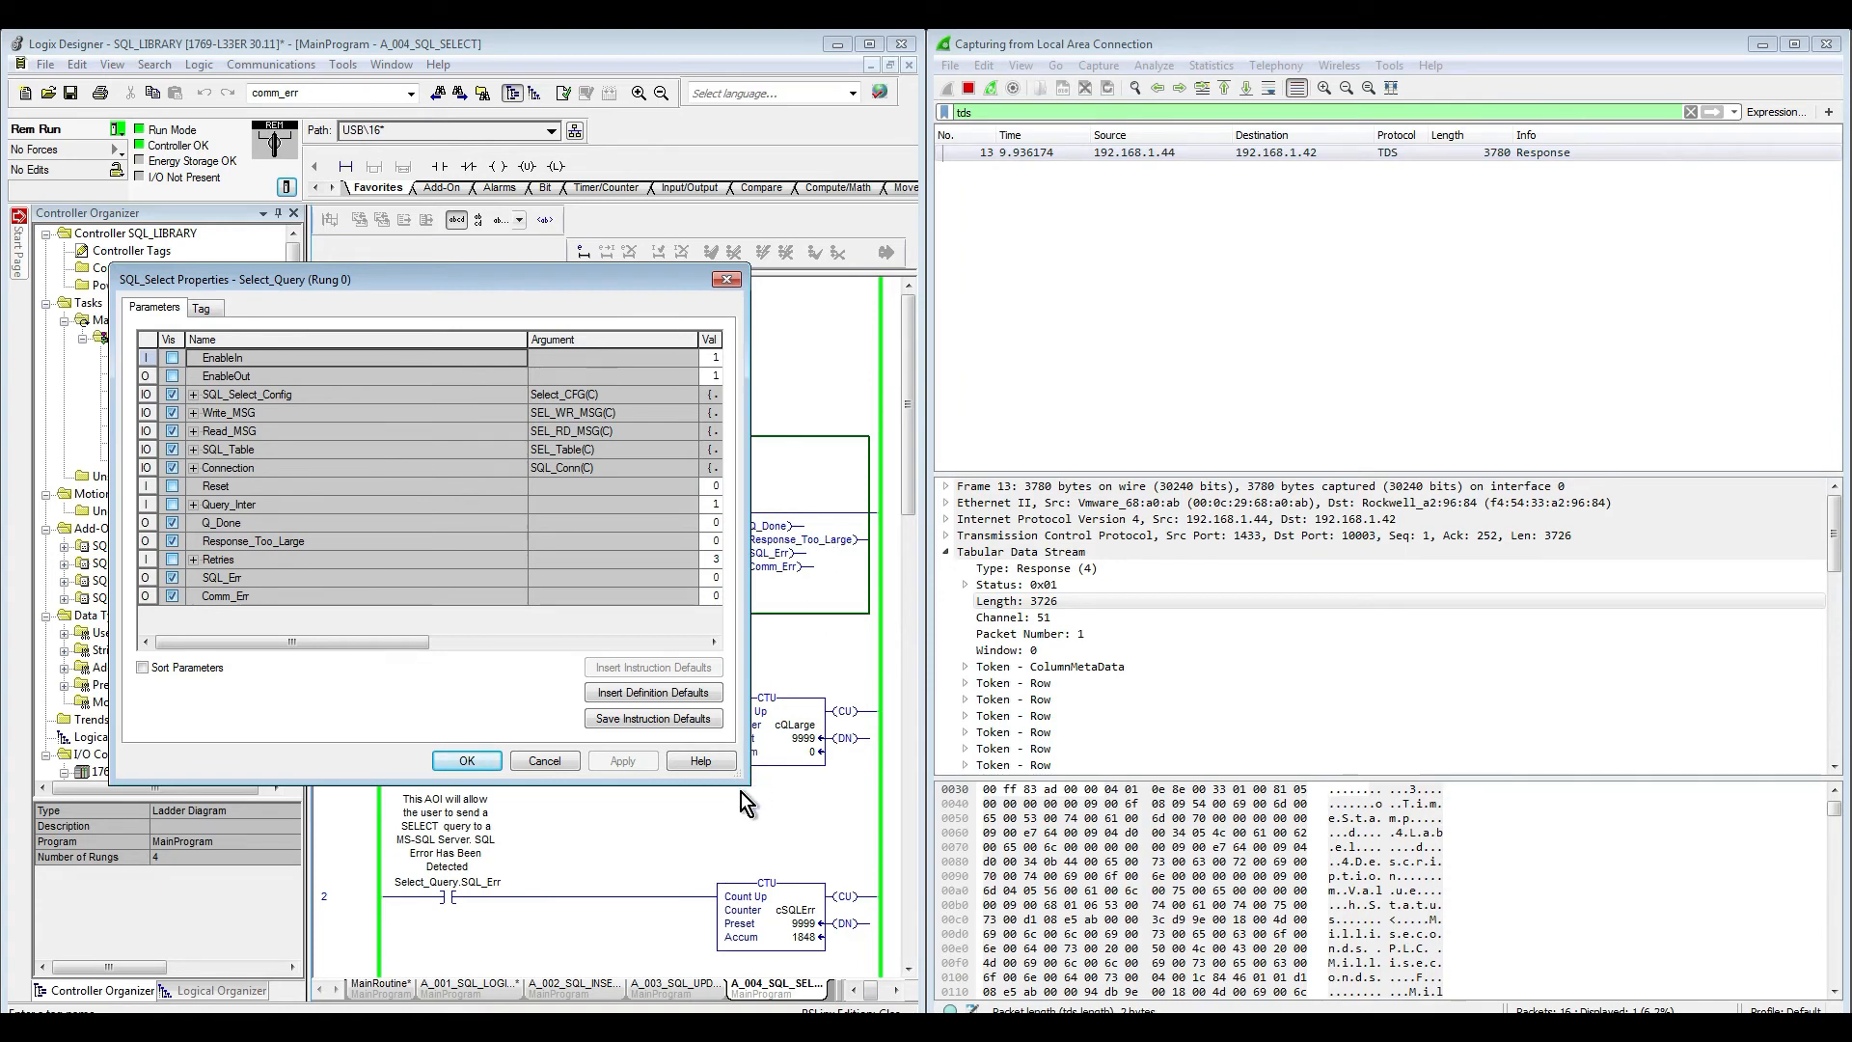
pyautogui.moveTo(738, 779); pyautogui.dragTo(791, 838)
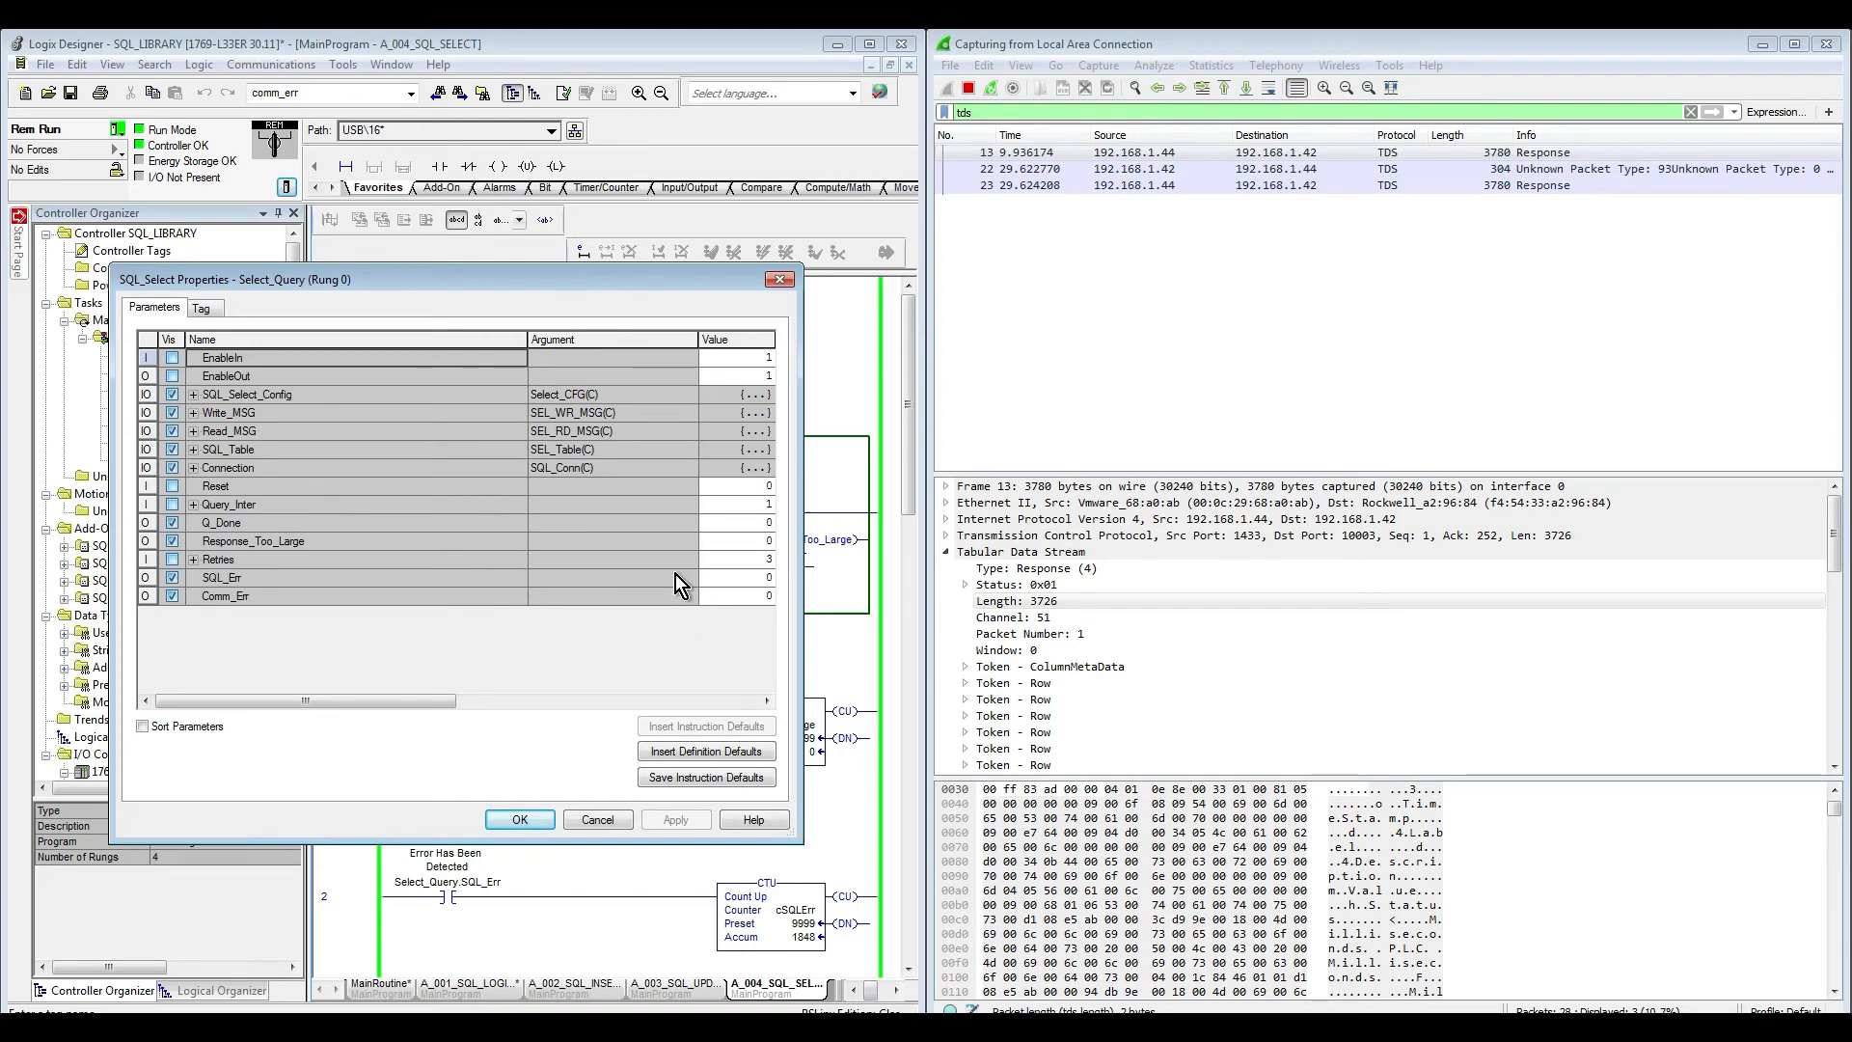
# Step: Expand SQL_Select_Config and clear the Where_Cond string, applying the empty condition
pyautogui.click(193, 395)
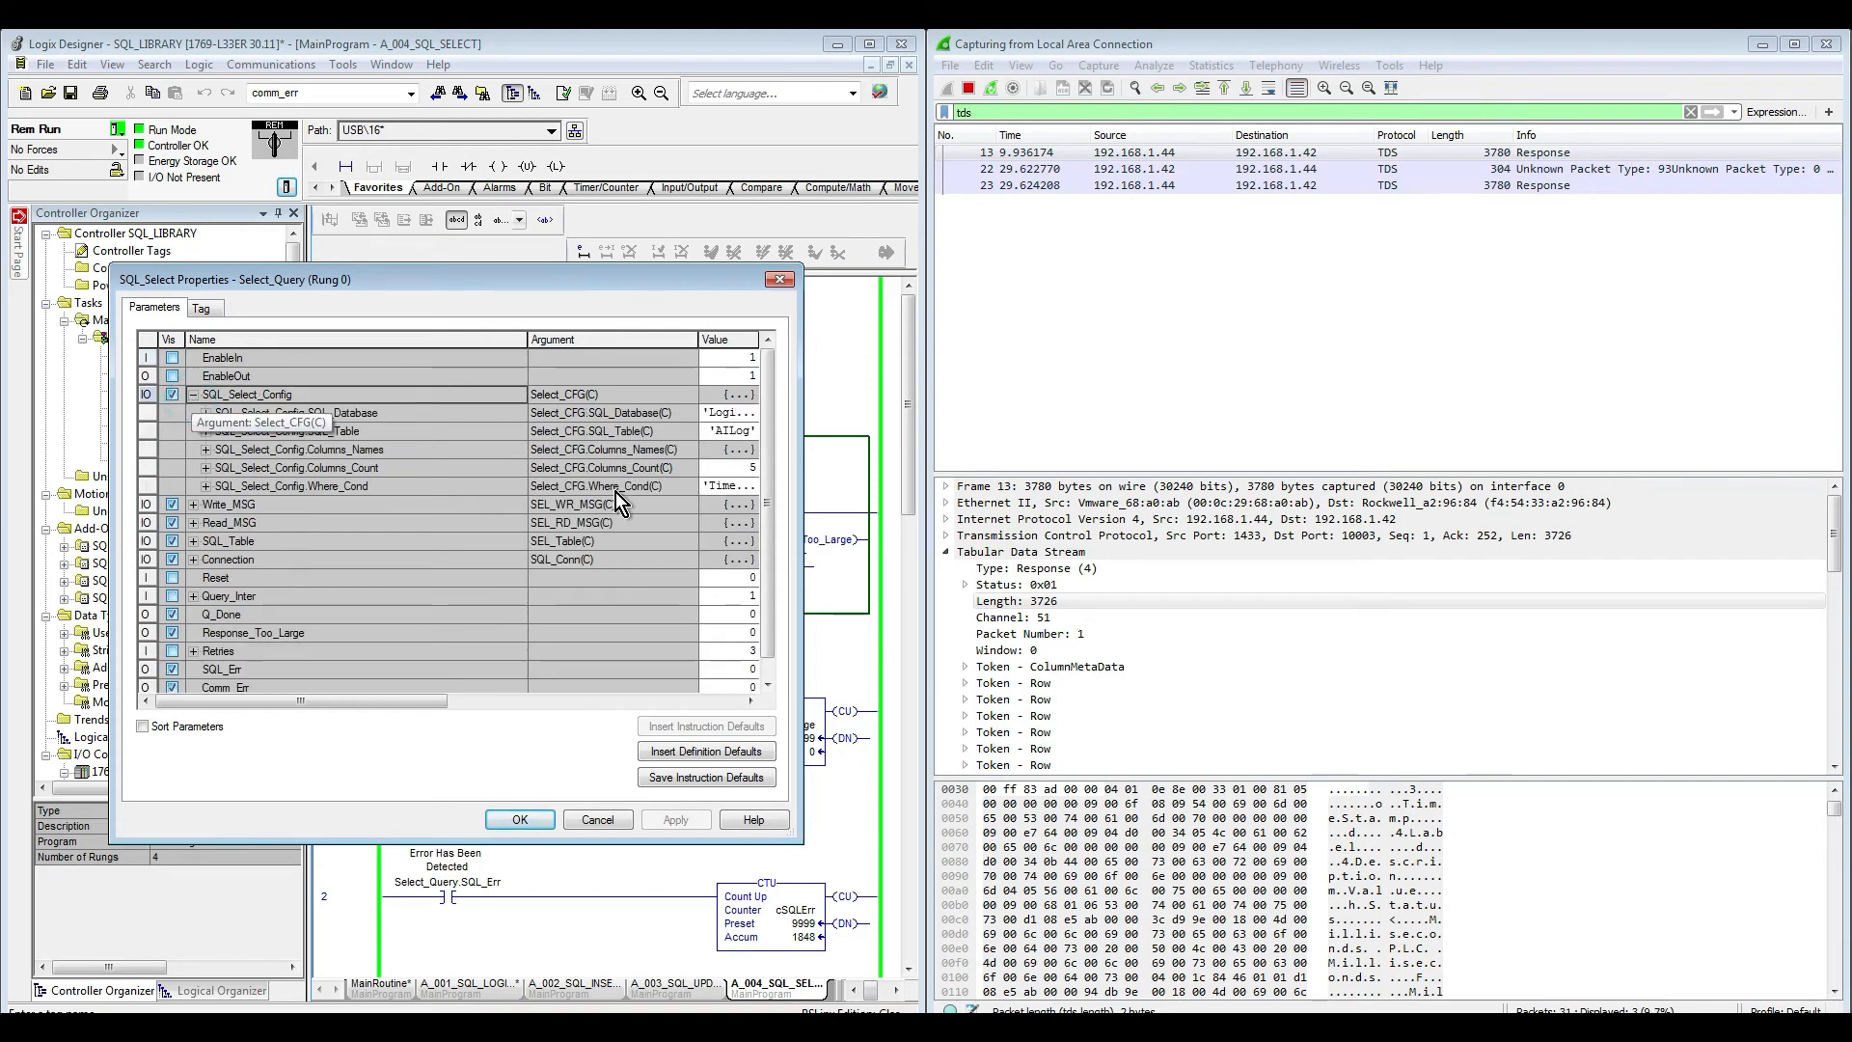
pyautogui.doubleClick(712, 486)
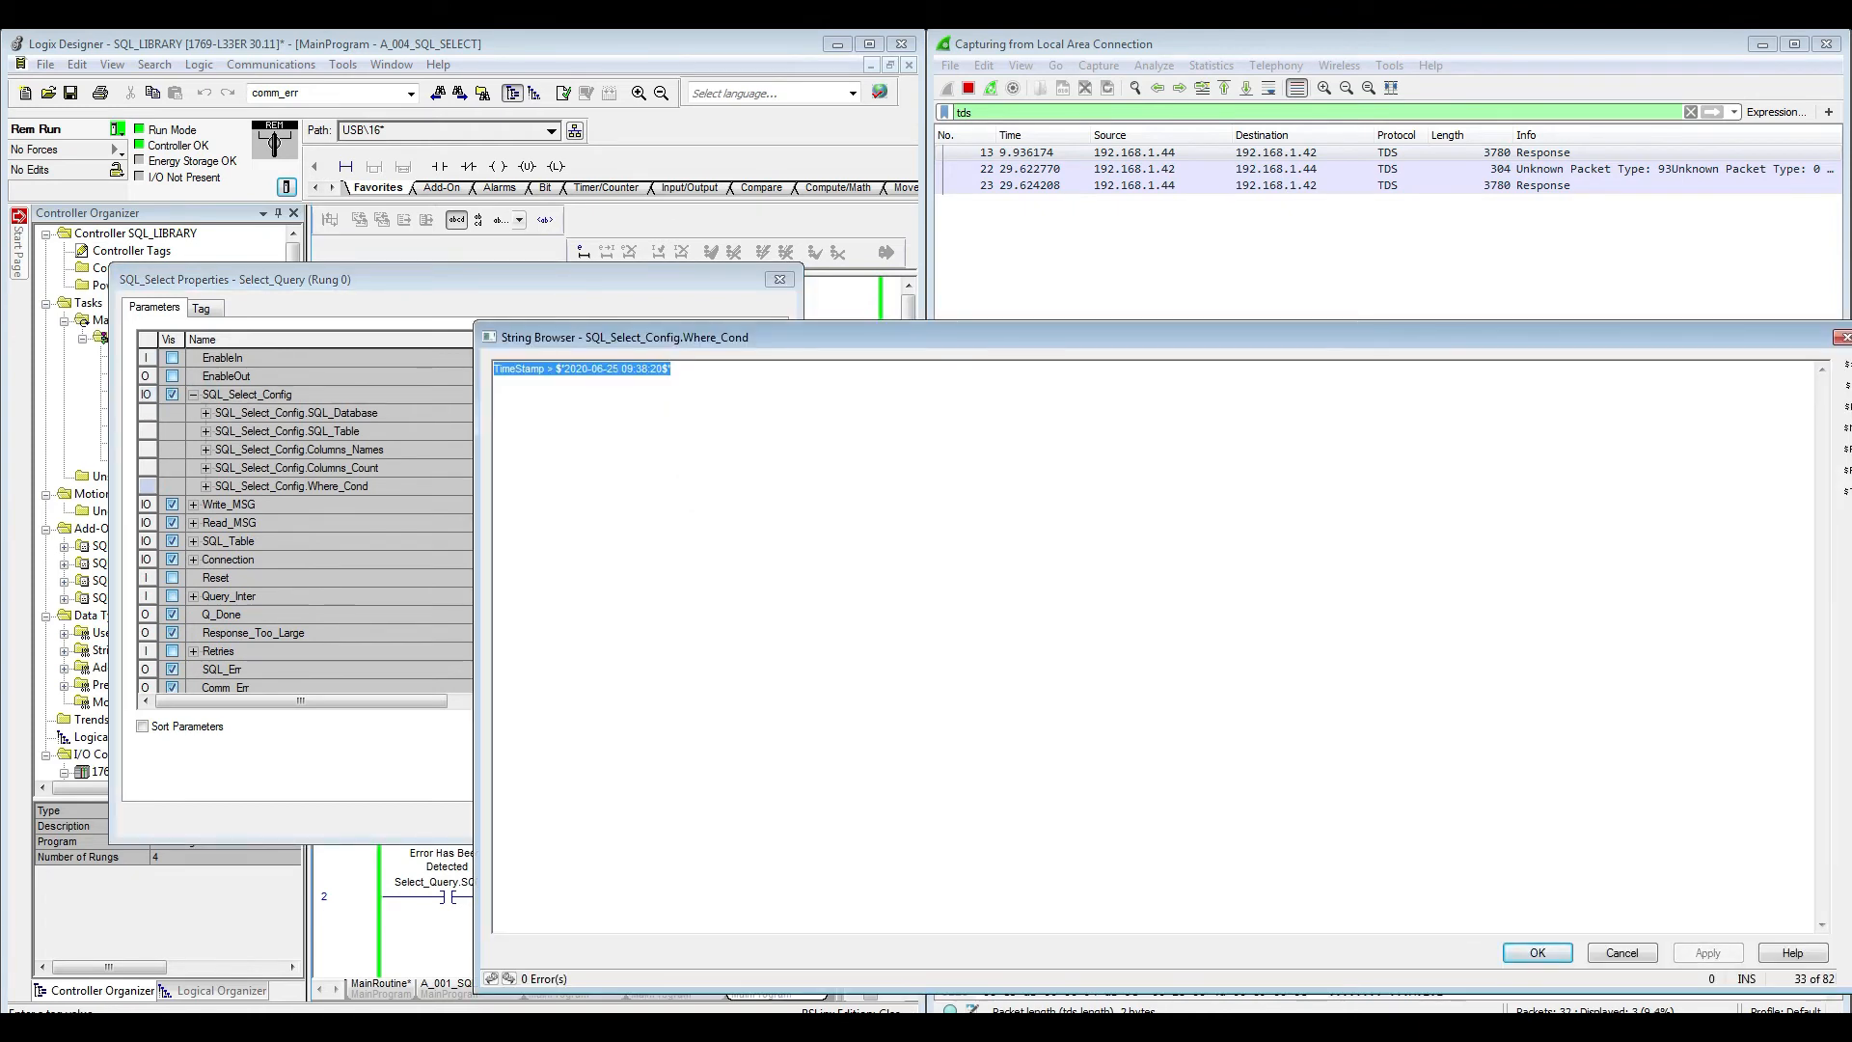
pyautogui.press('Delete')
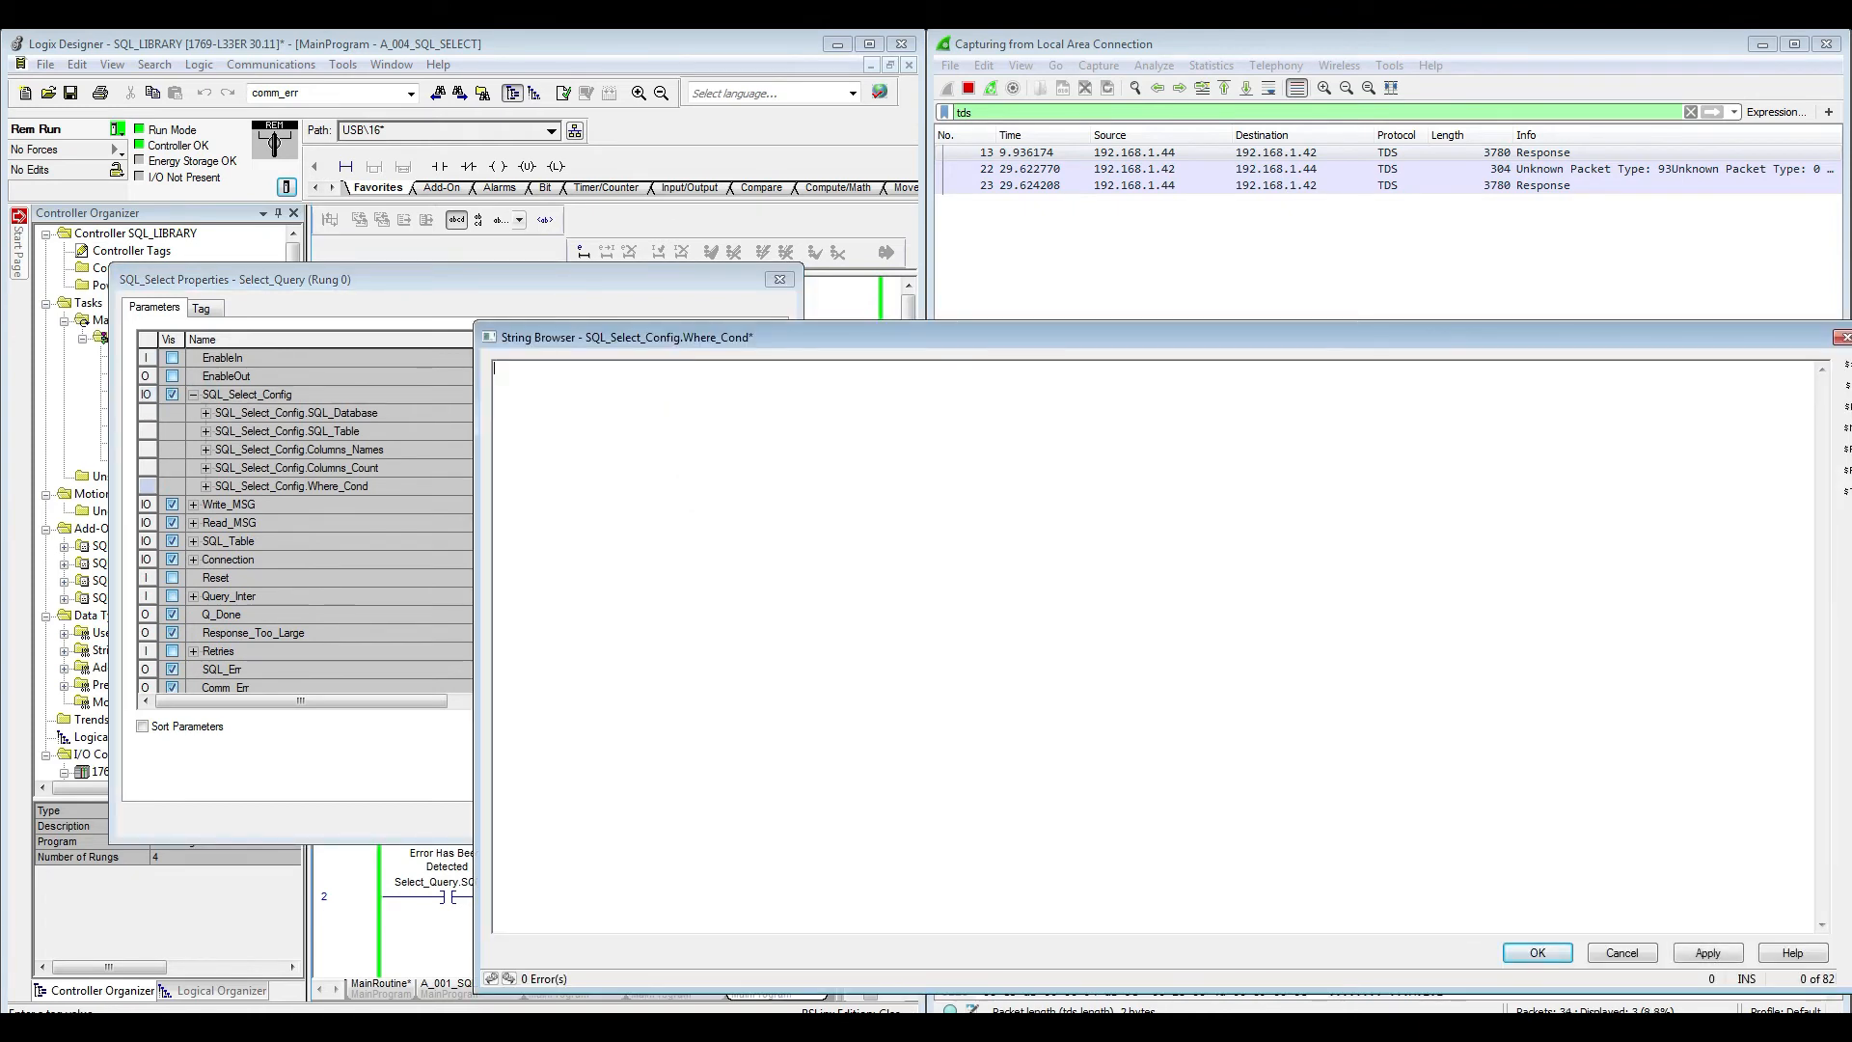
pyautogui.click(1717, 949)
pyautogui.click(1538, 955)
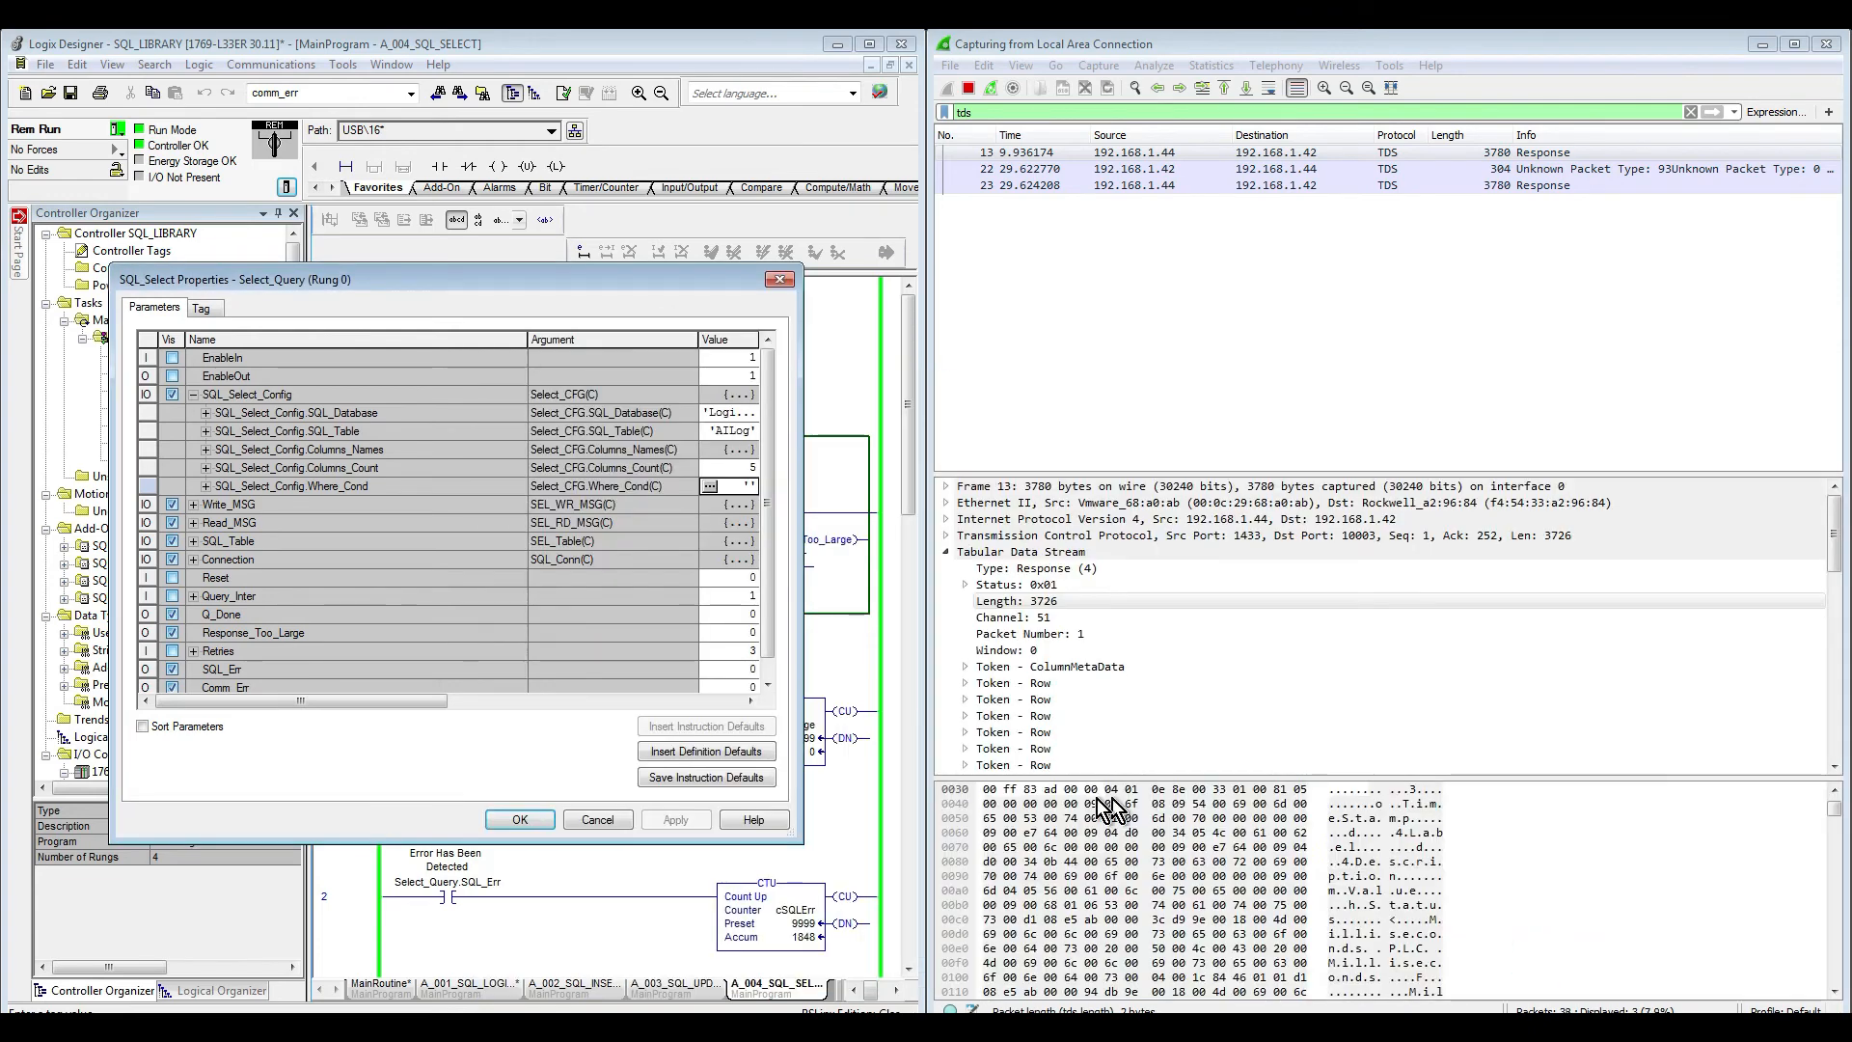
# Step: Close the Select_Query properties and examine the second "Not last buffer" response, packet 47, in the Wireshark capture
pyautogui.click(521, 819)
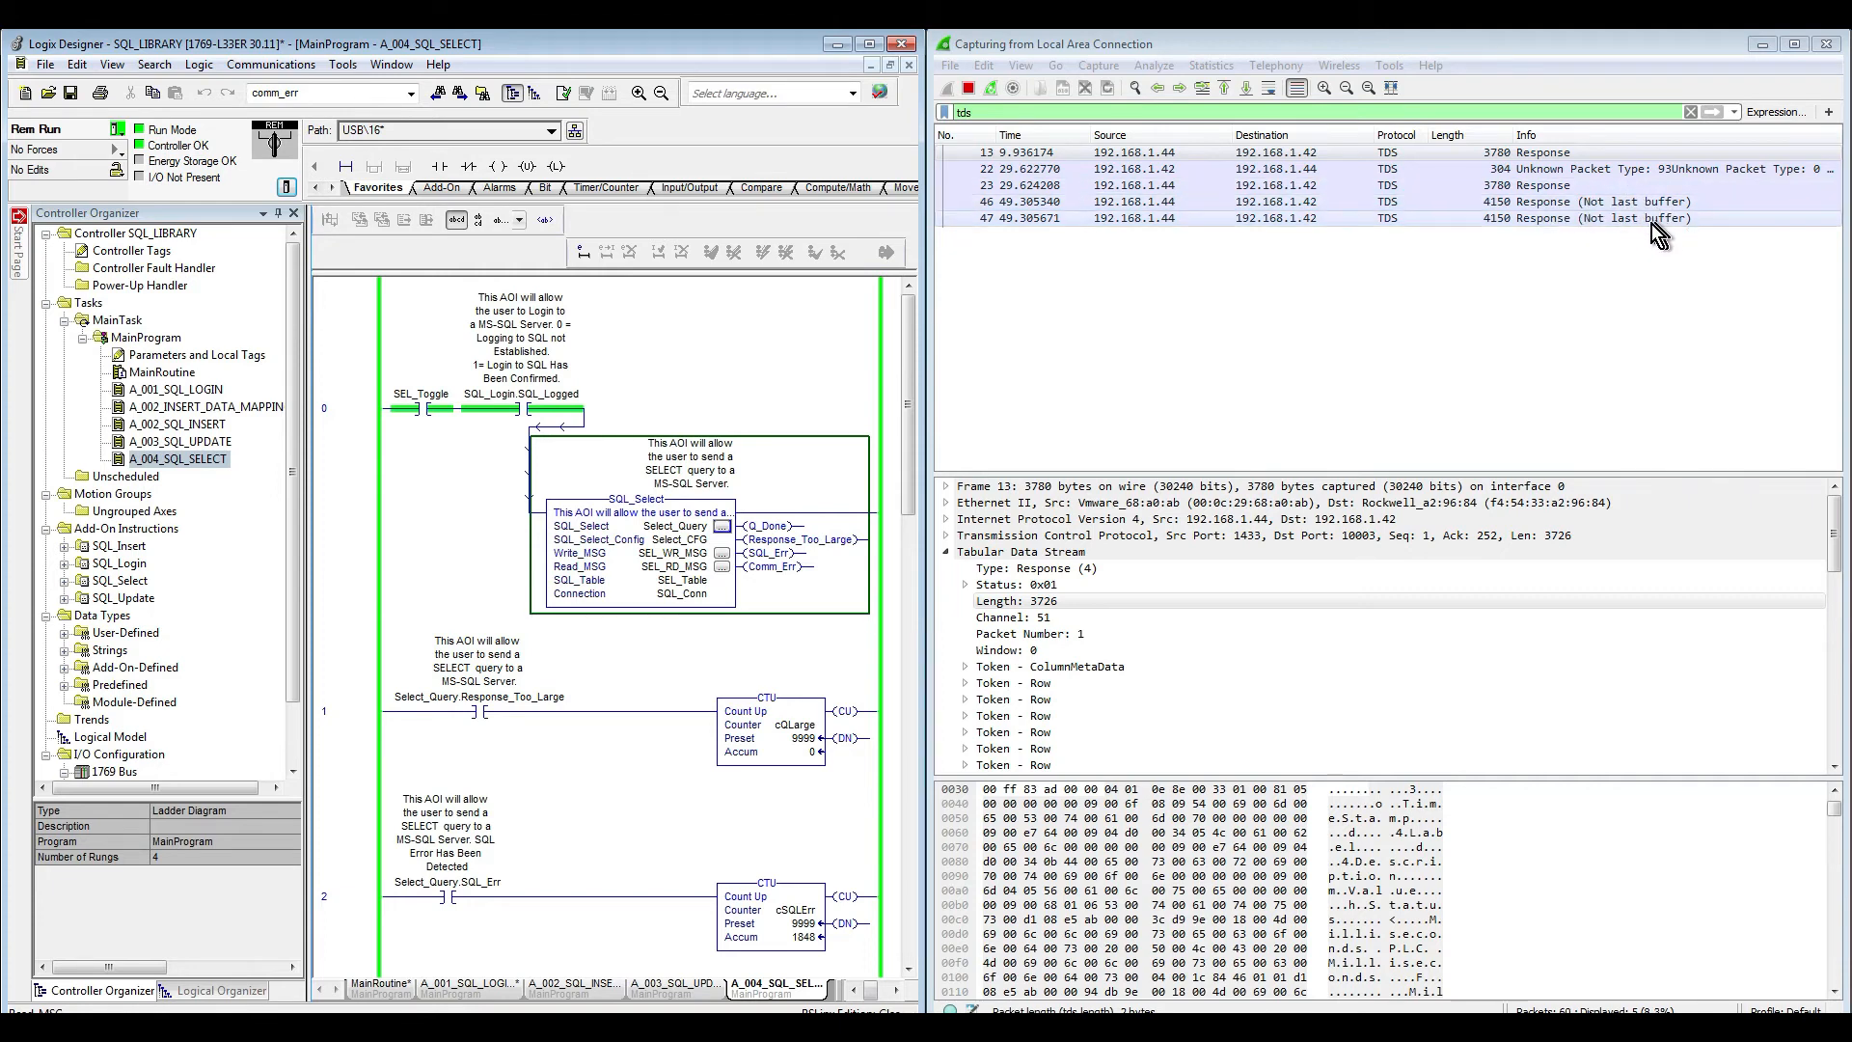
pyautogui.click(1582, 224)
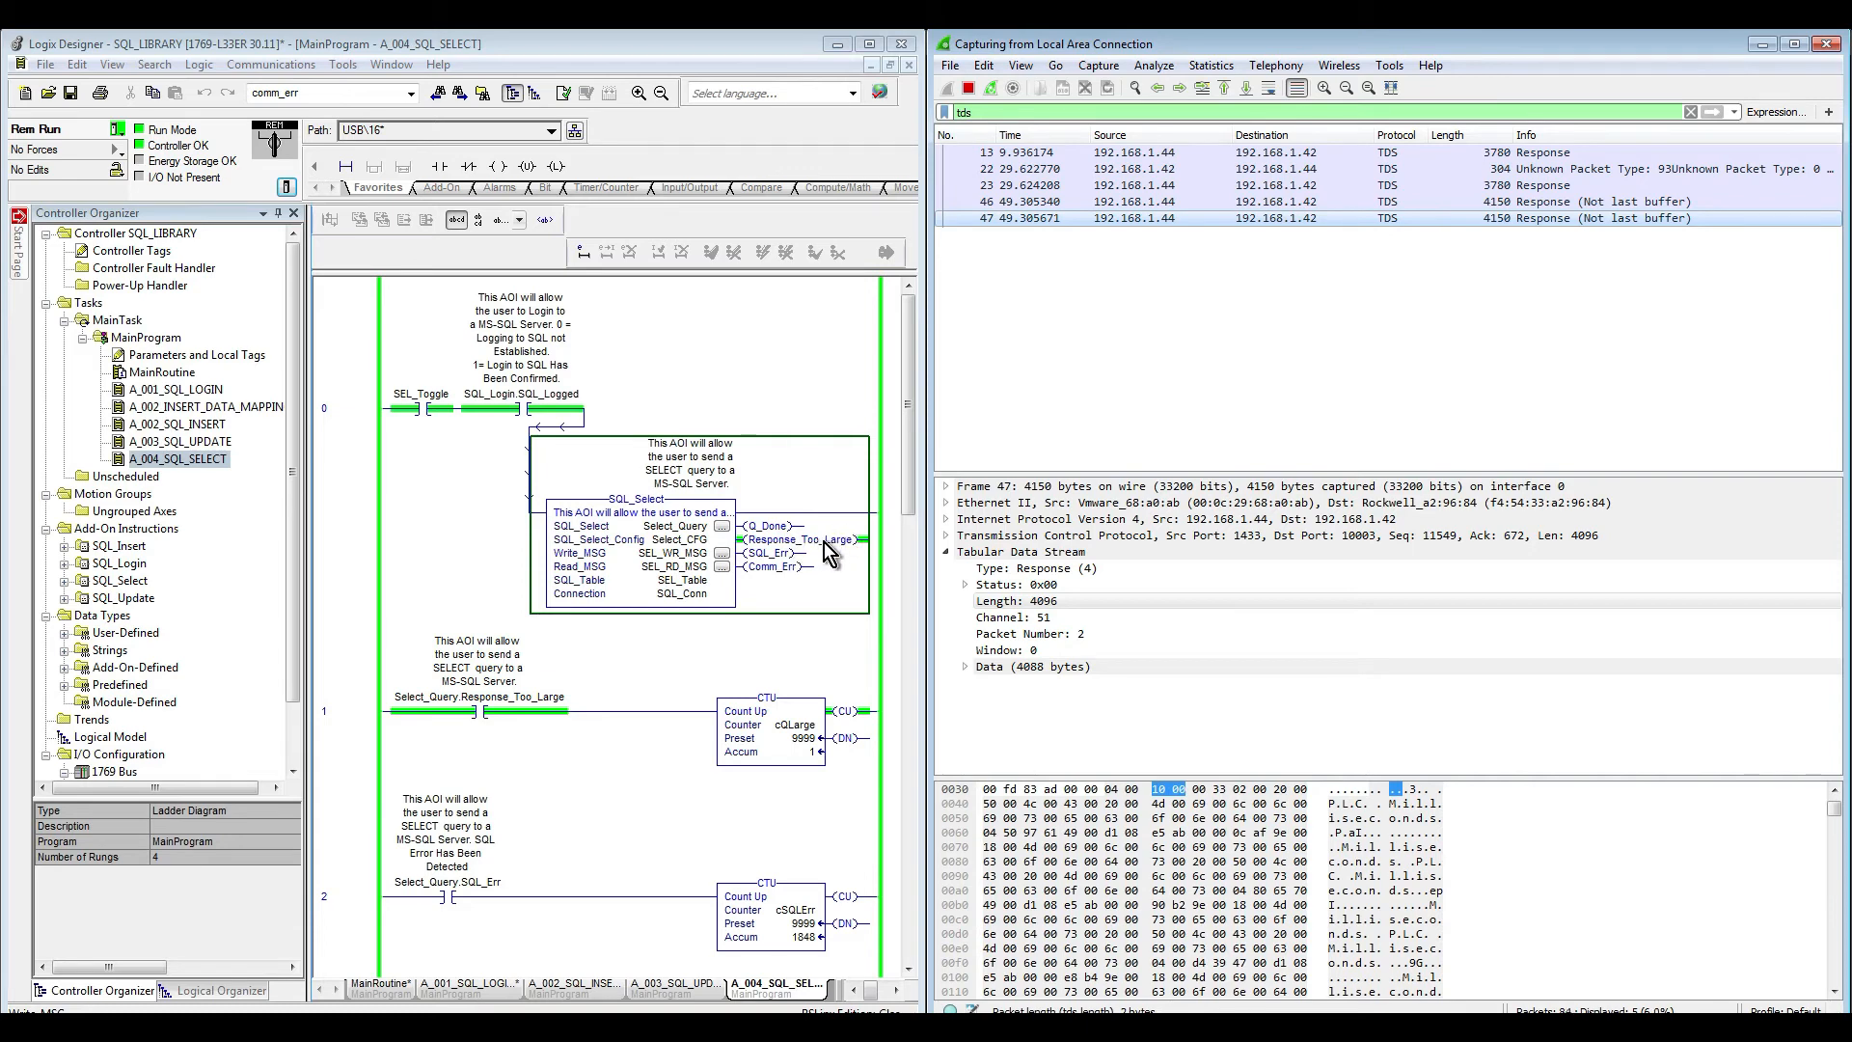
pyautogui.click(721, 525)
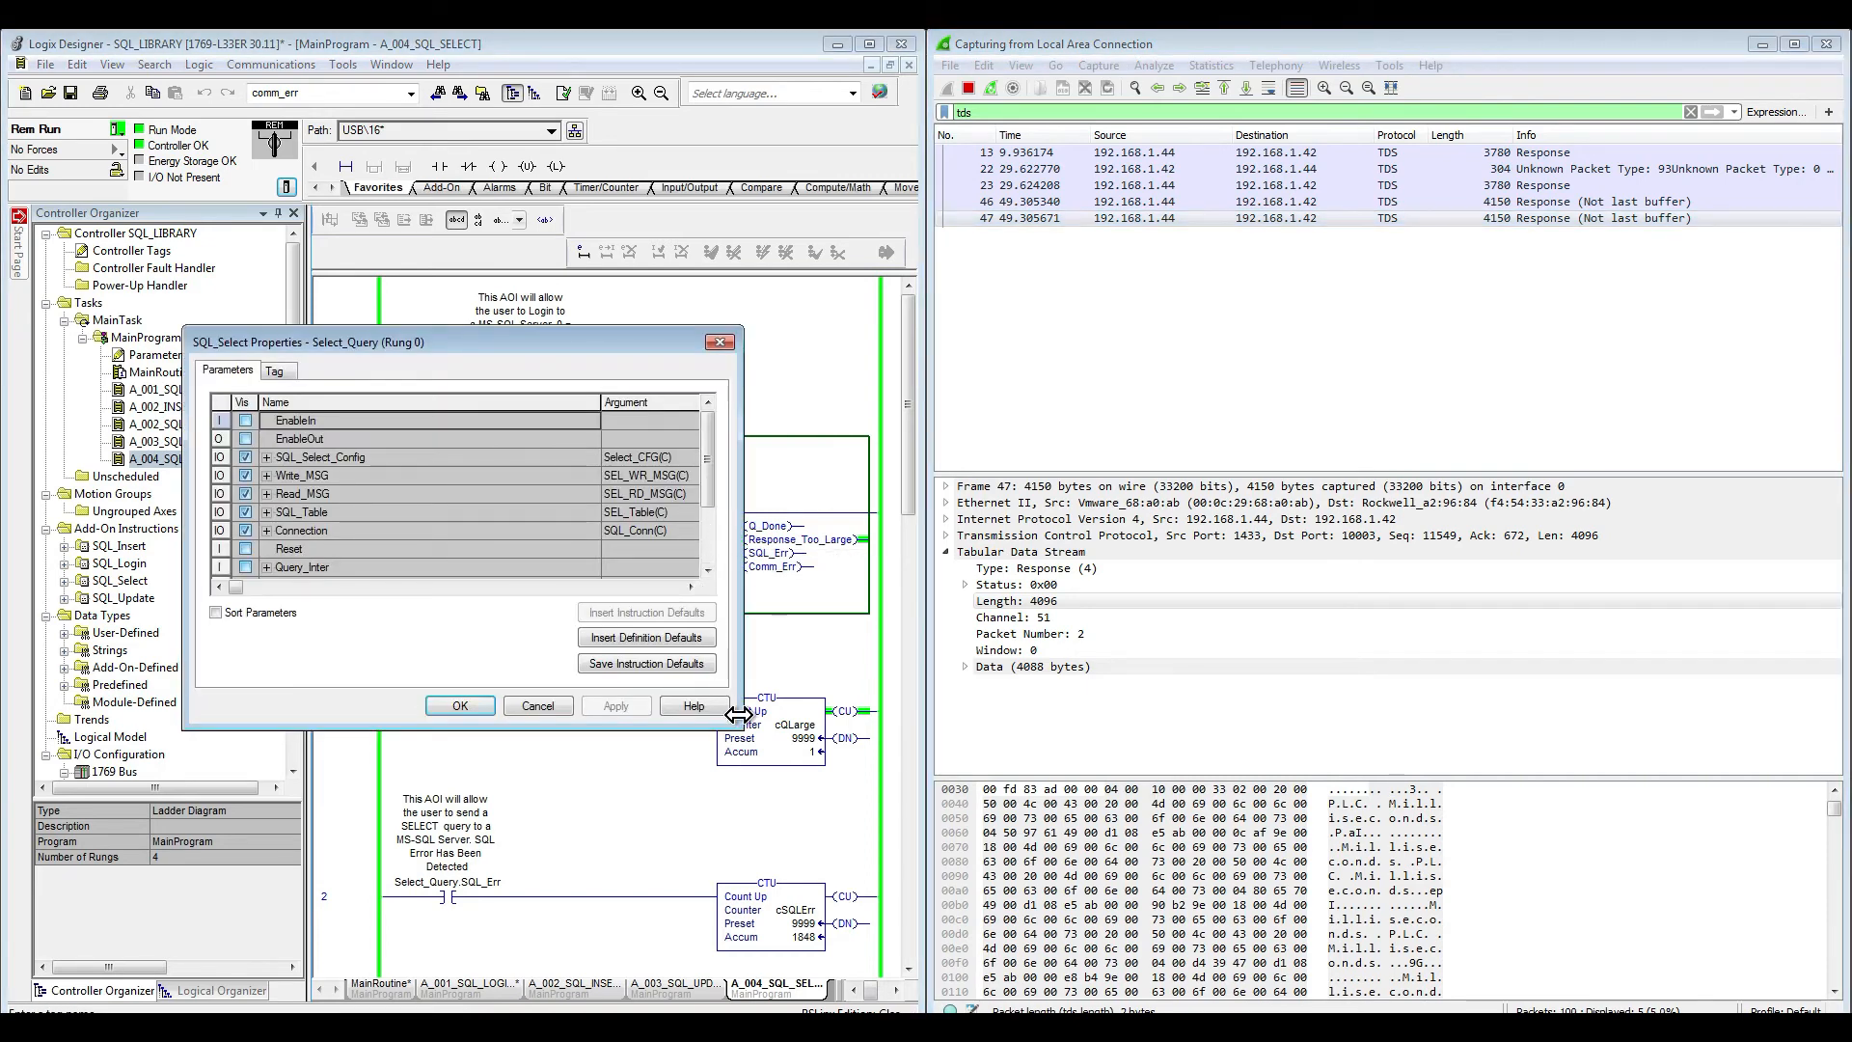
pyautogui.moveTo(739, 724); pyautogui.dragTo(856, 820)
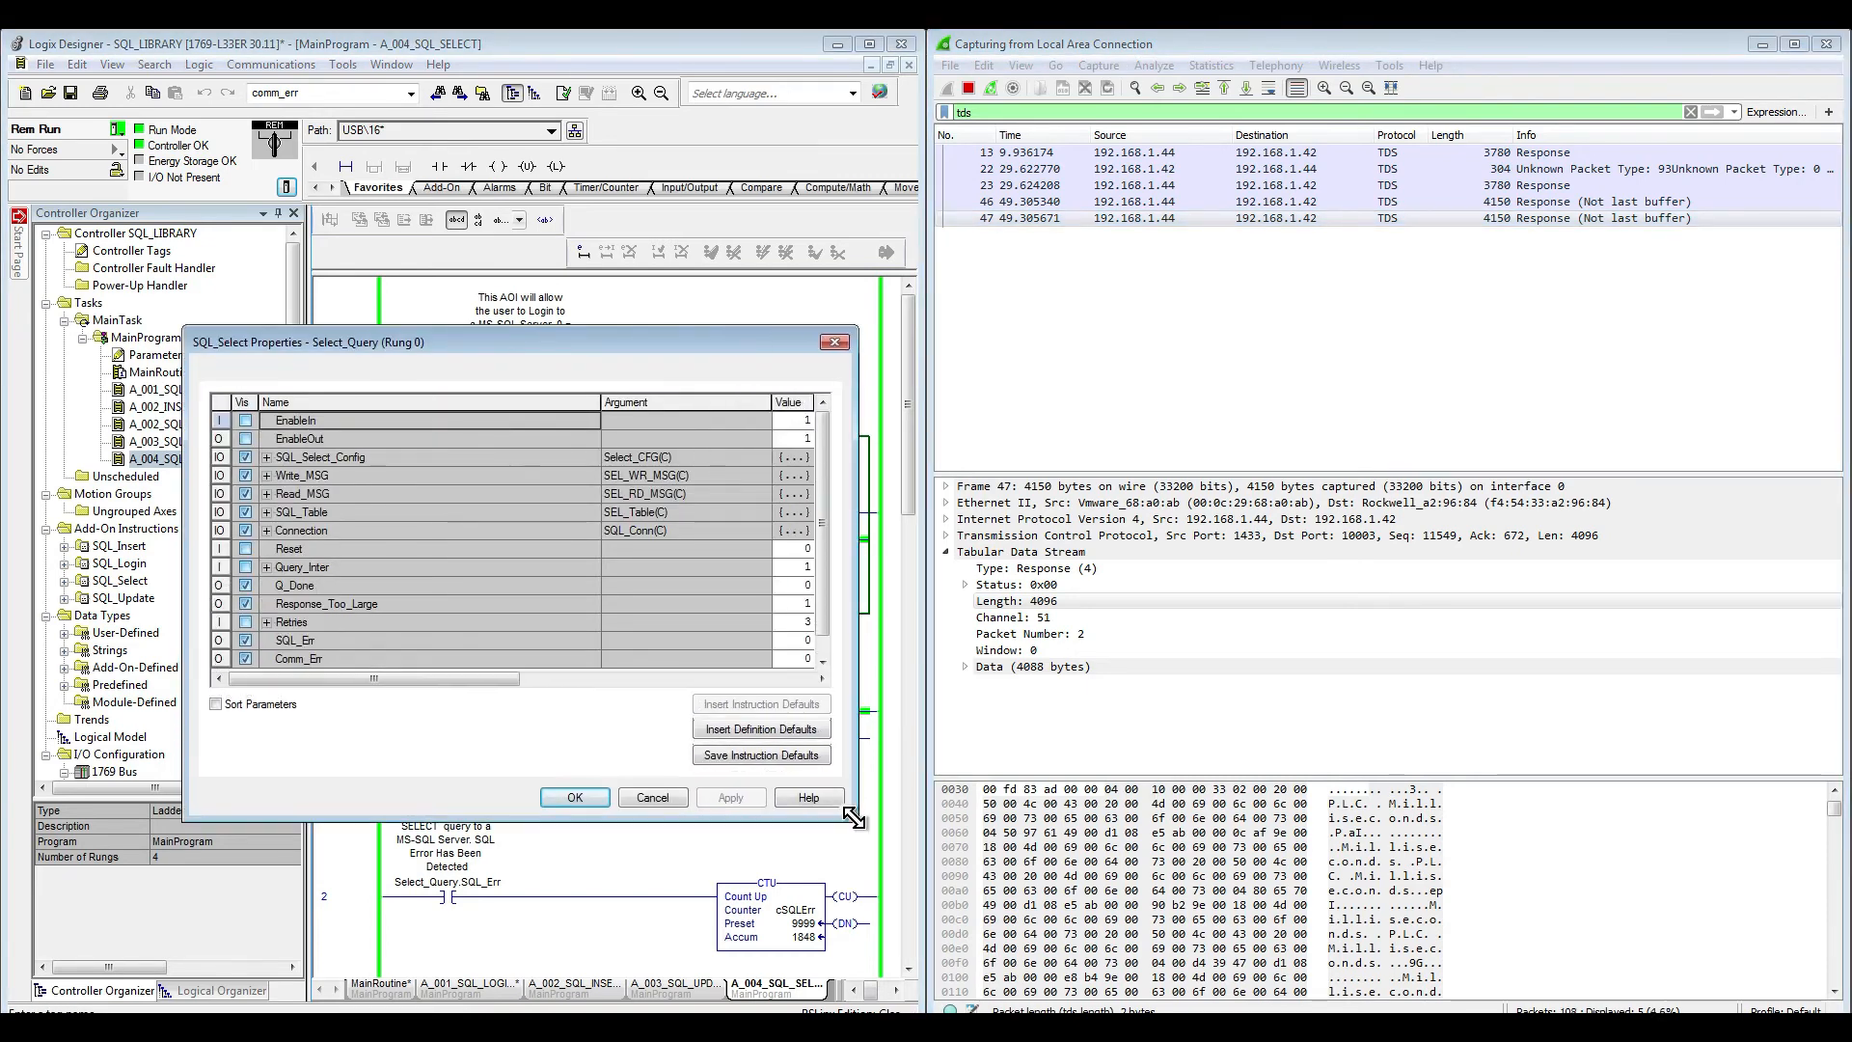
pyautogui.click(267, 457)
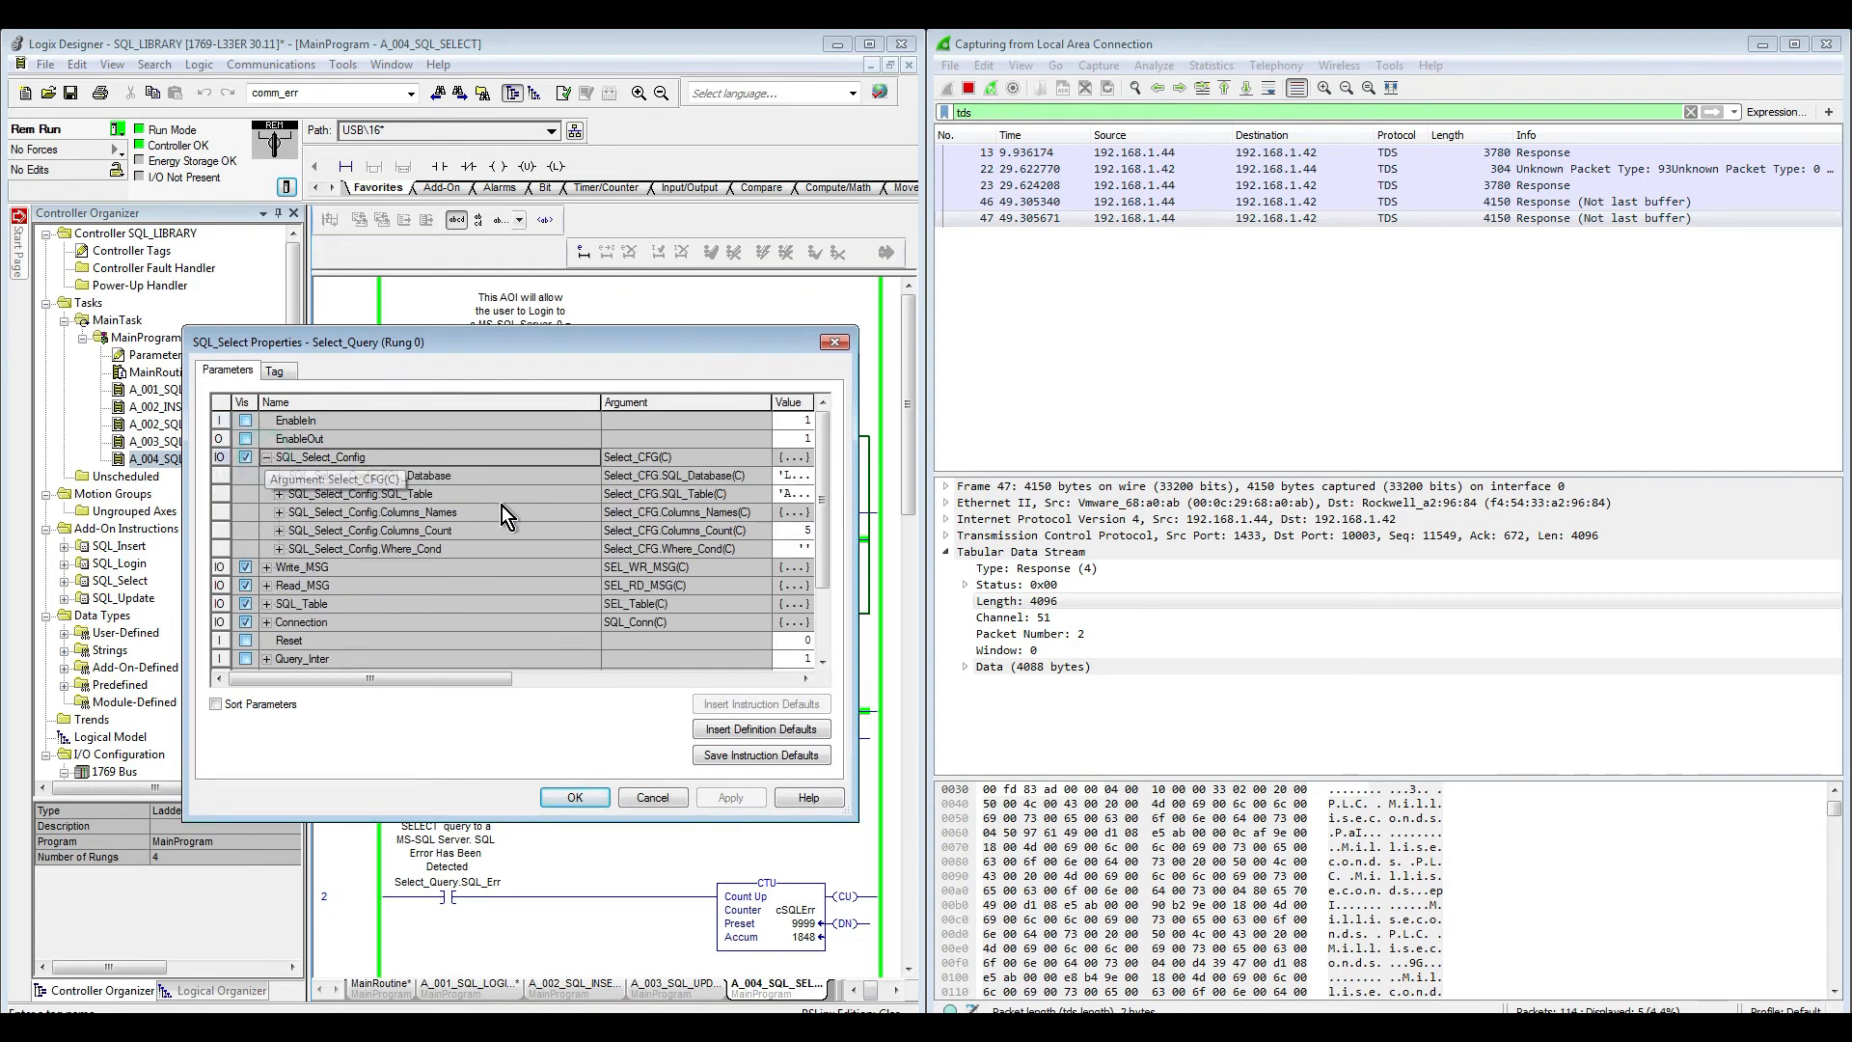
pyautogui.moveTo(856, 820); pyautogui.dragTo(1006, 892)
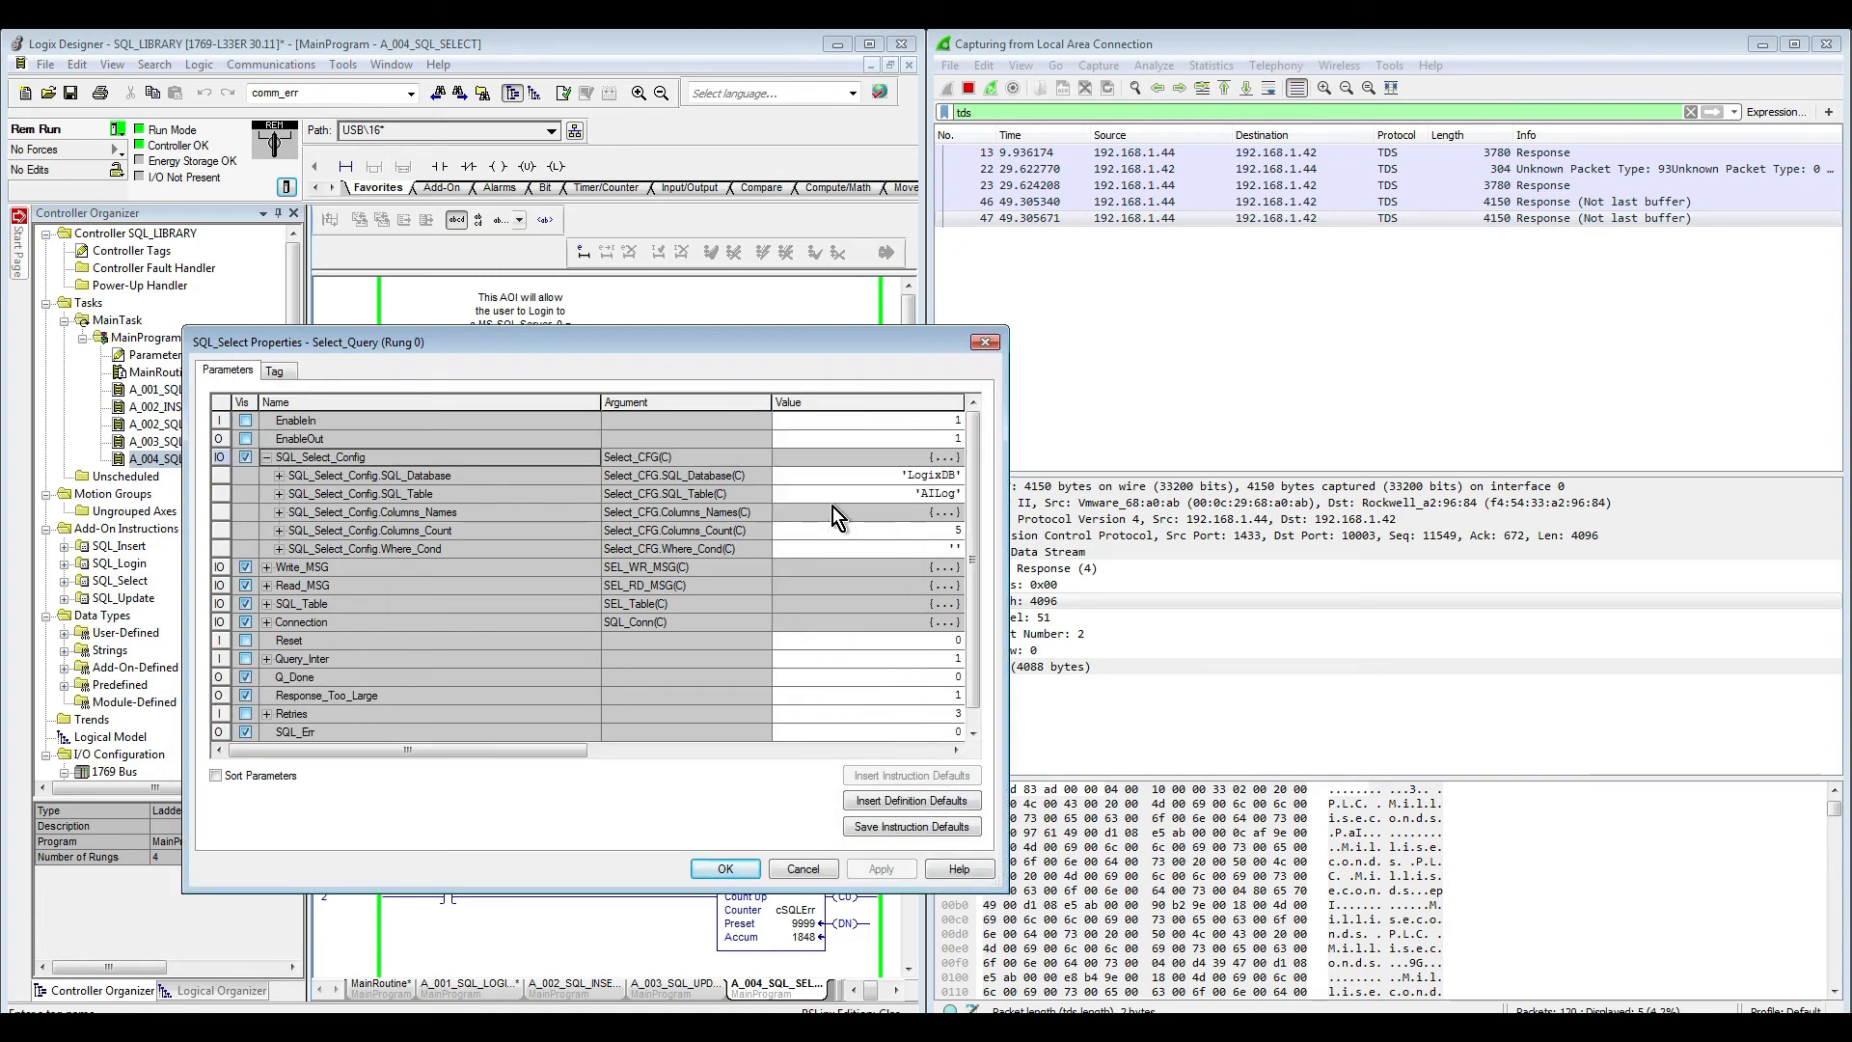
pyautogui.doubleClick(777, 548)
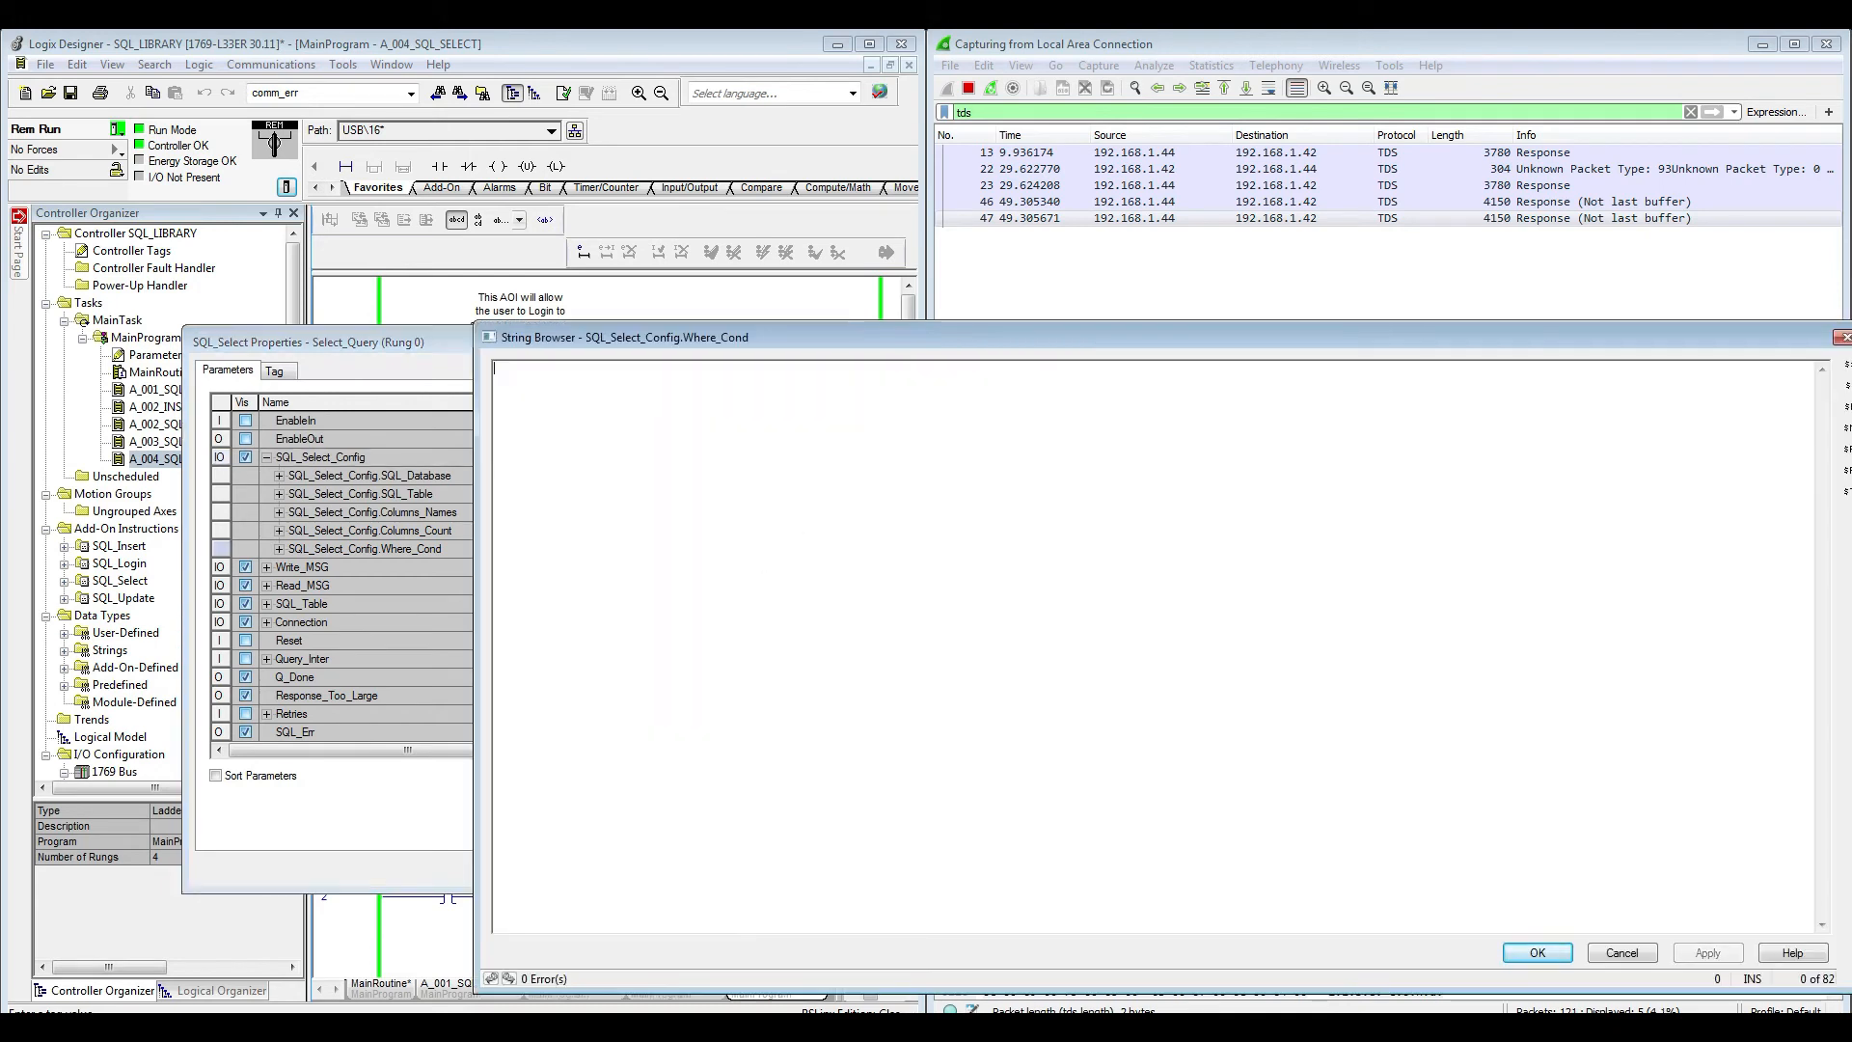
pyautogui.hotkey('ctrl', 'v')
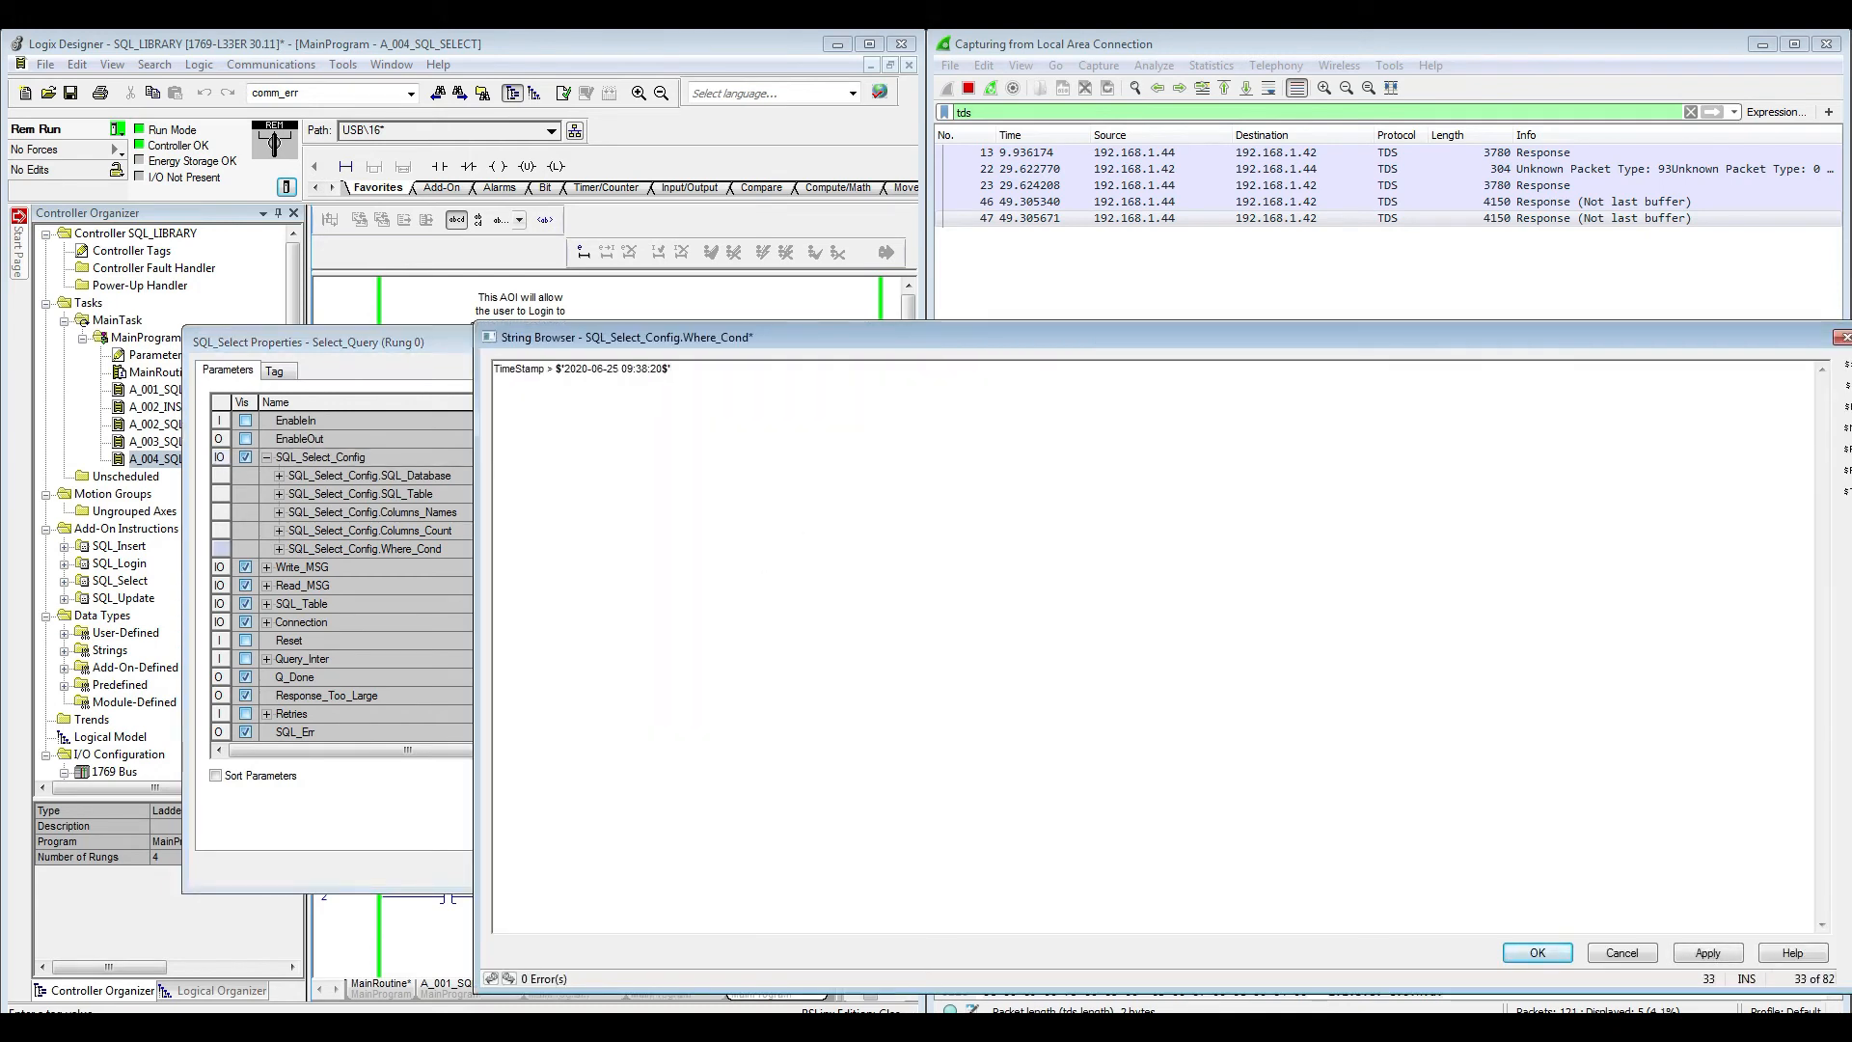
pyautogui.click(1693, 955)
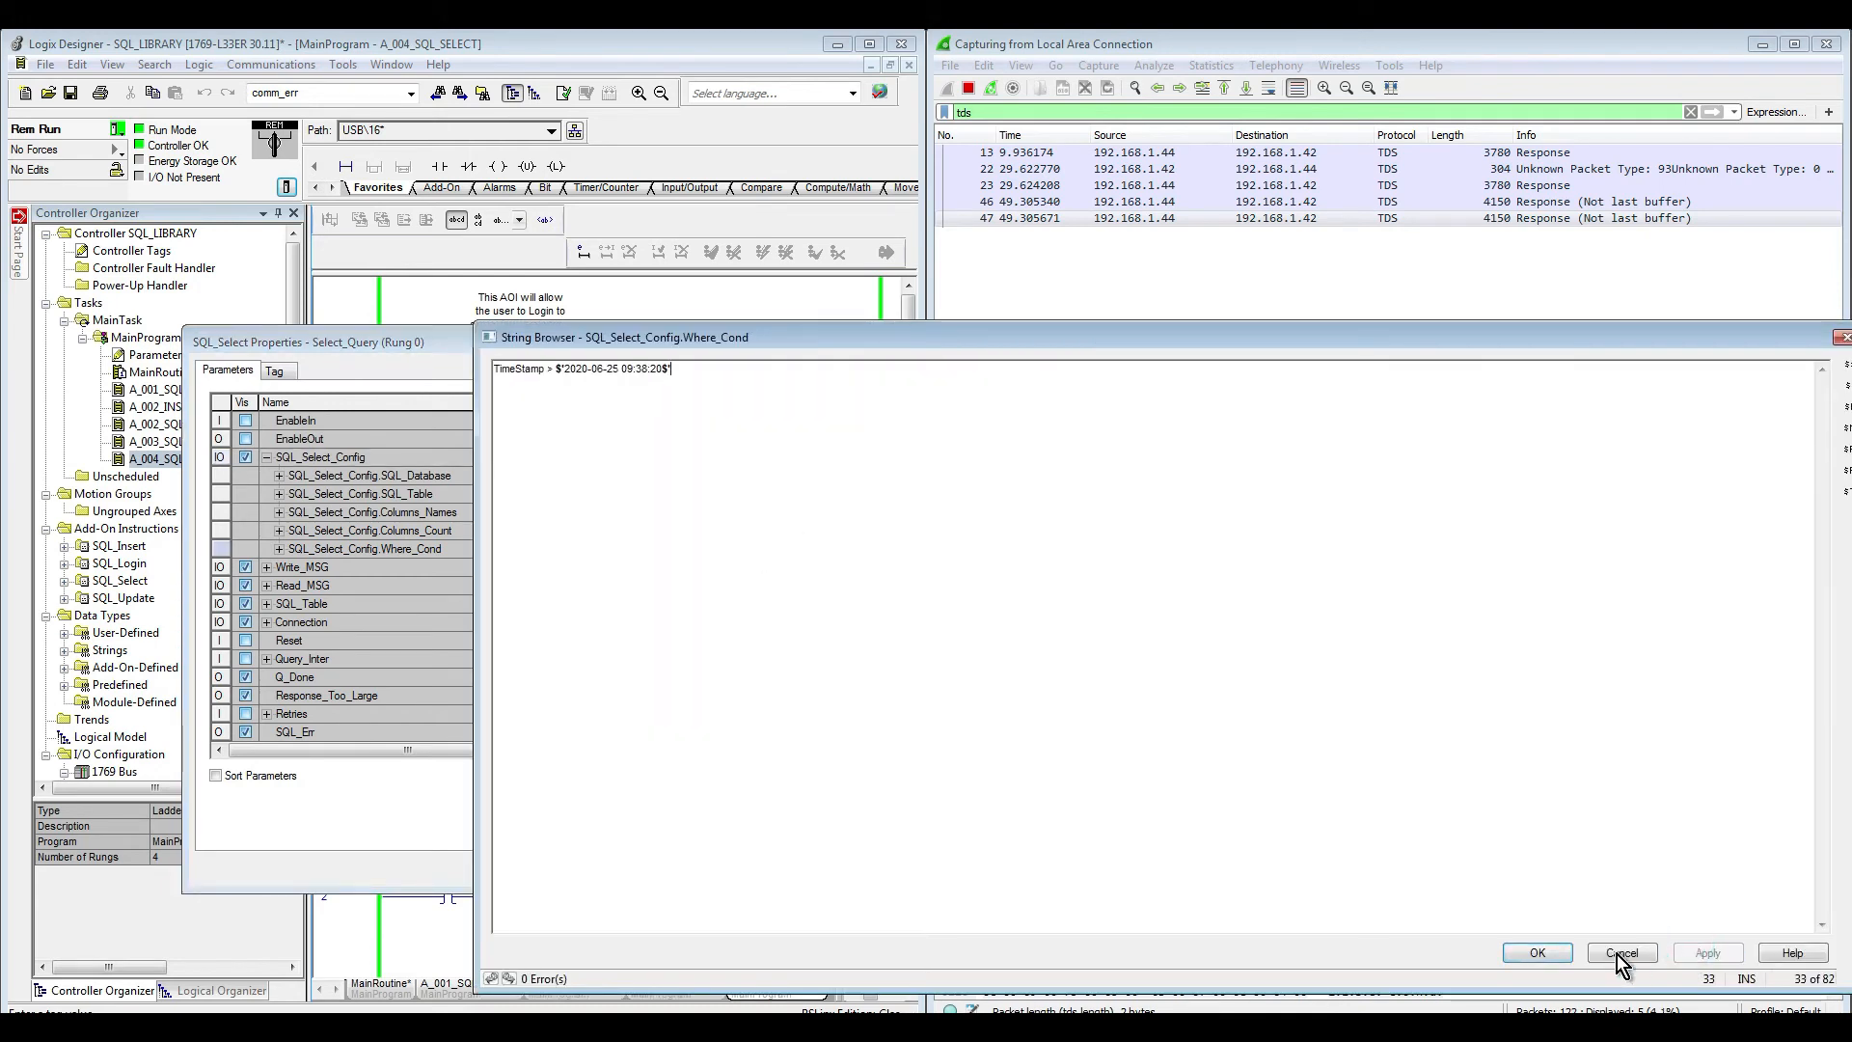
pyautogui.click(1544, 955)
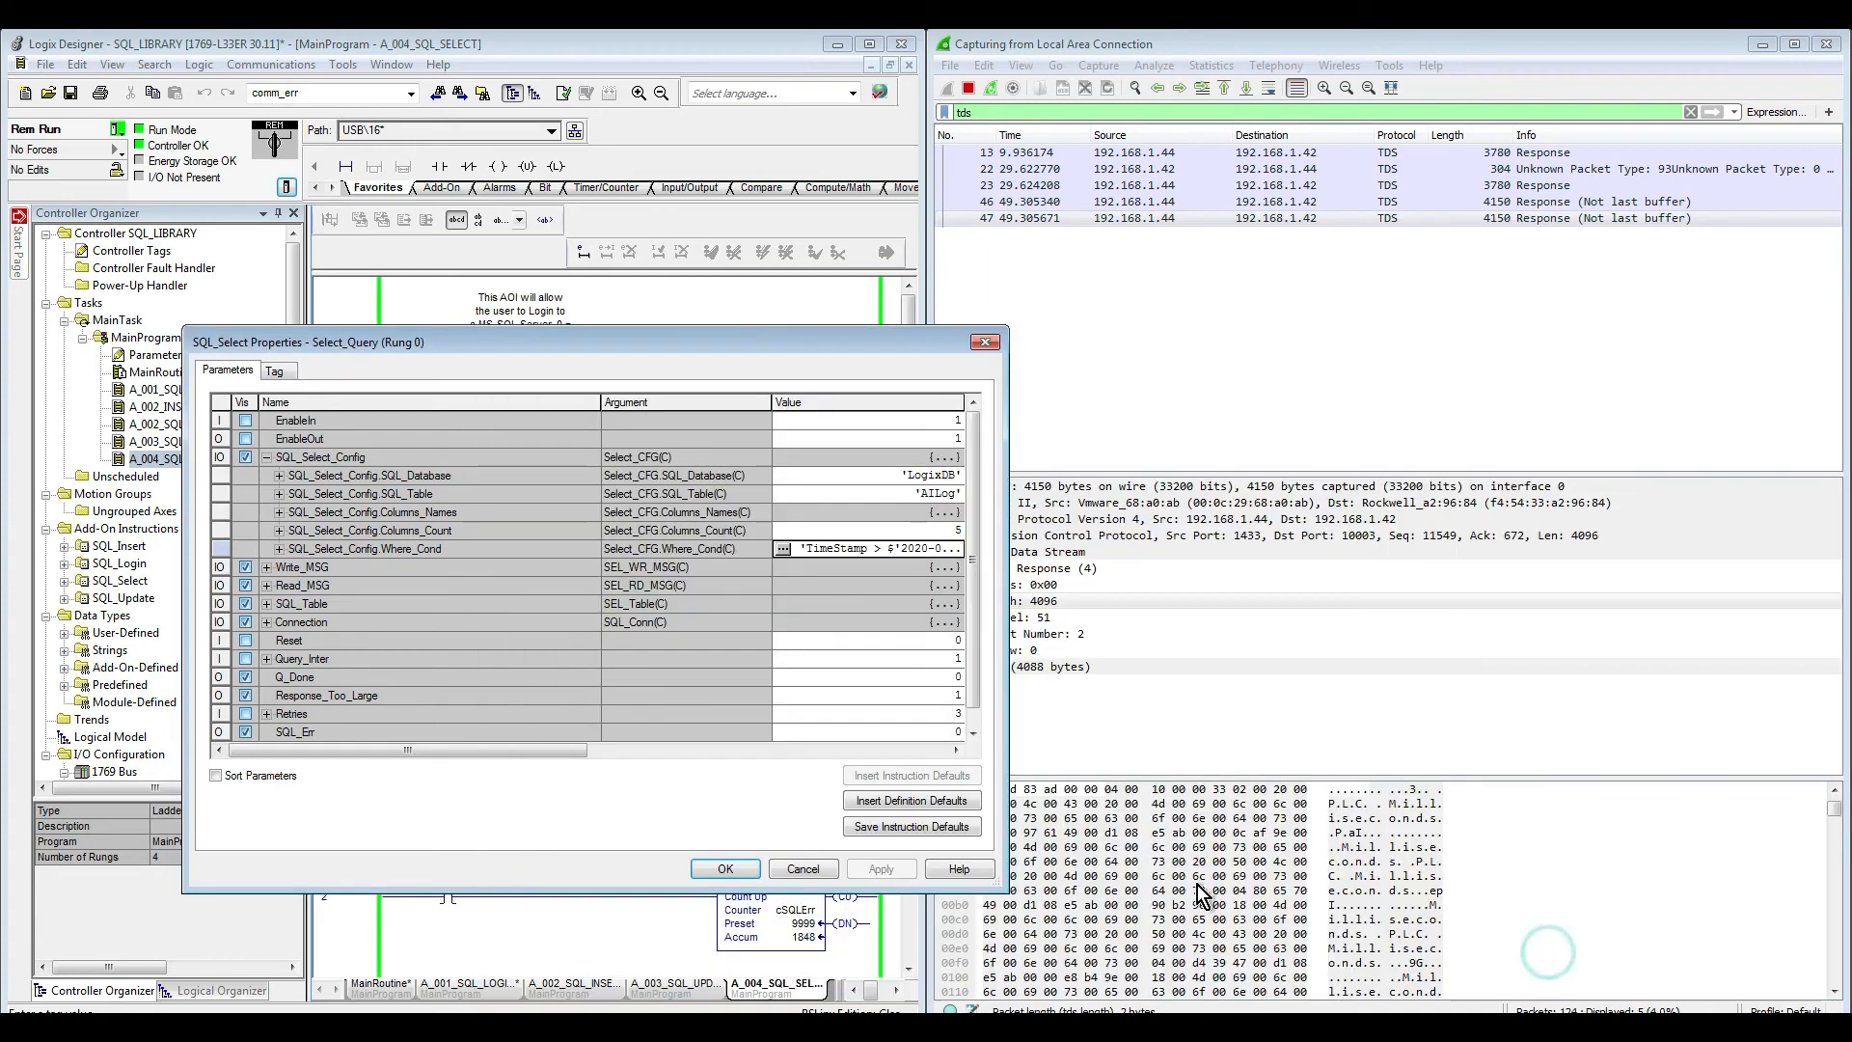
pyautogui.click(725, 868)
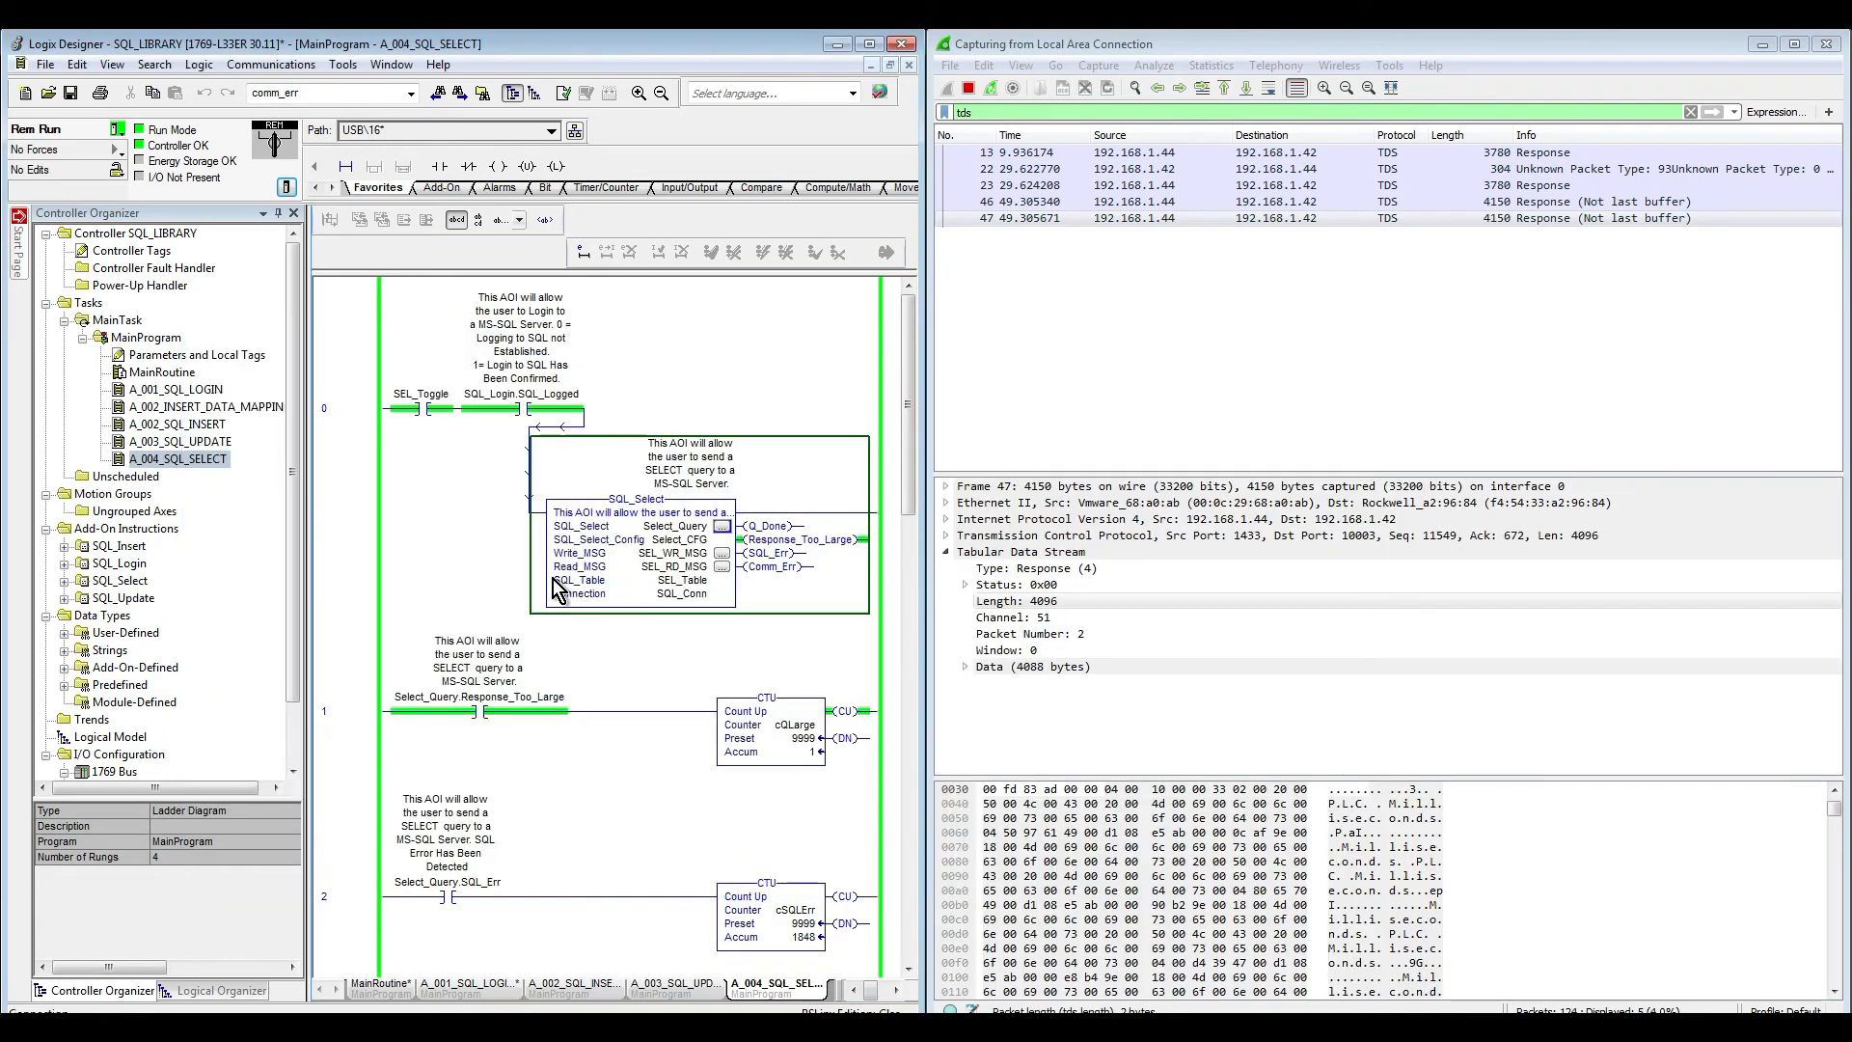
# Step: Toggle the SEL_Toggle bit off and reset the accumulated values of the cQLarge and cSQLErr counters to 0
pyautogui.click(419, 413)
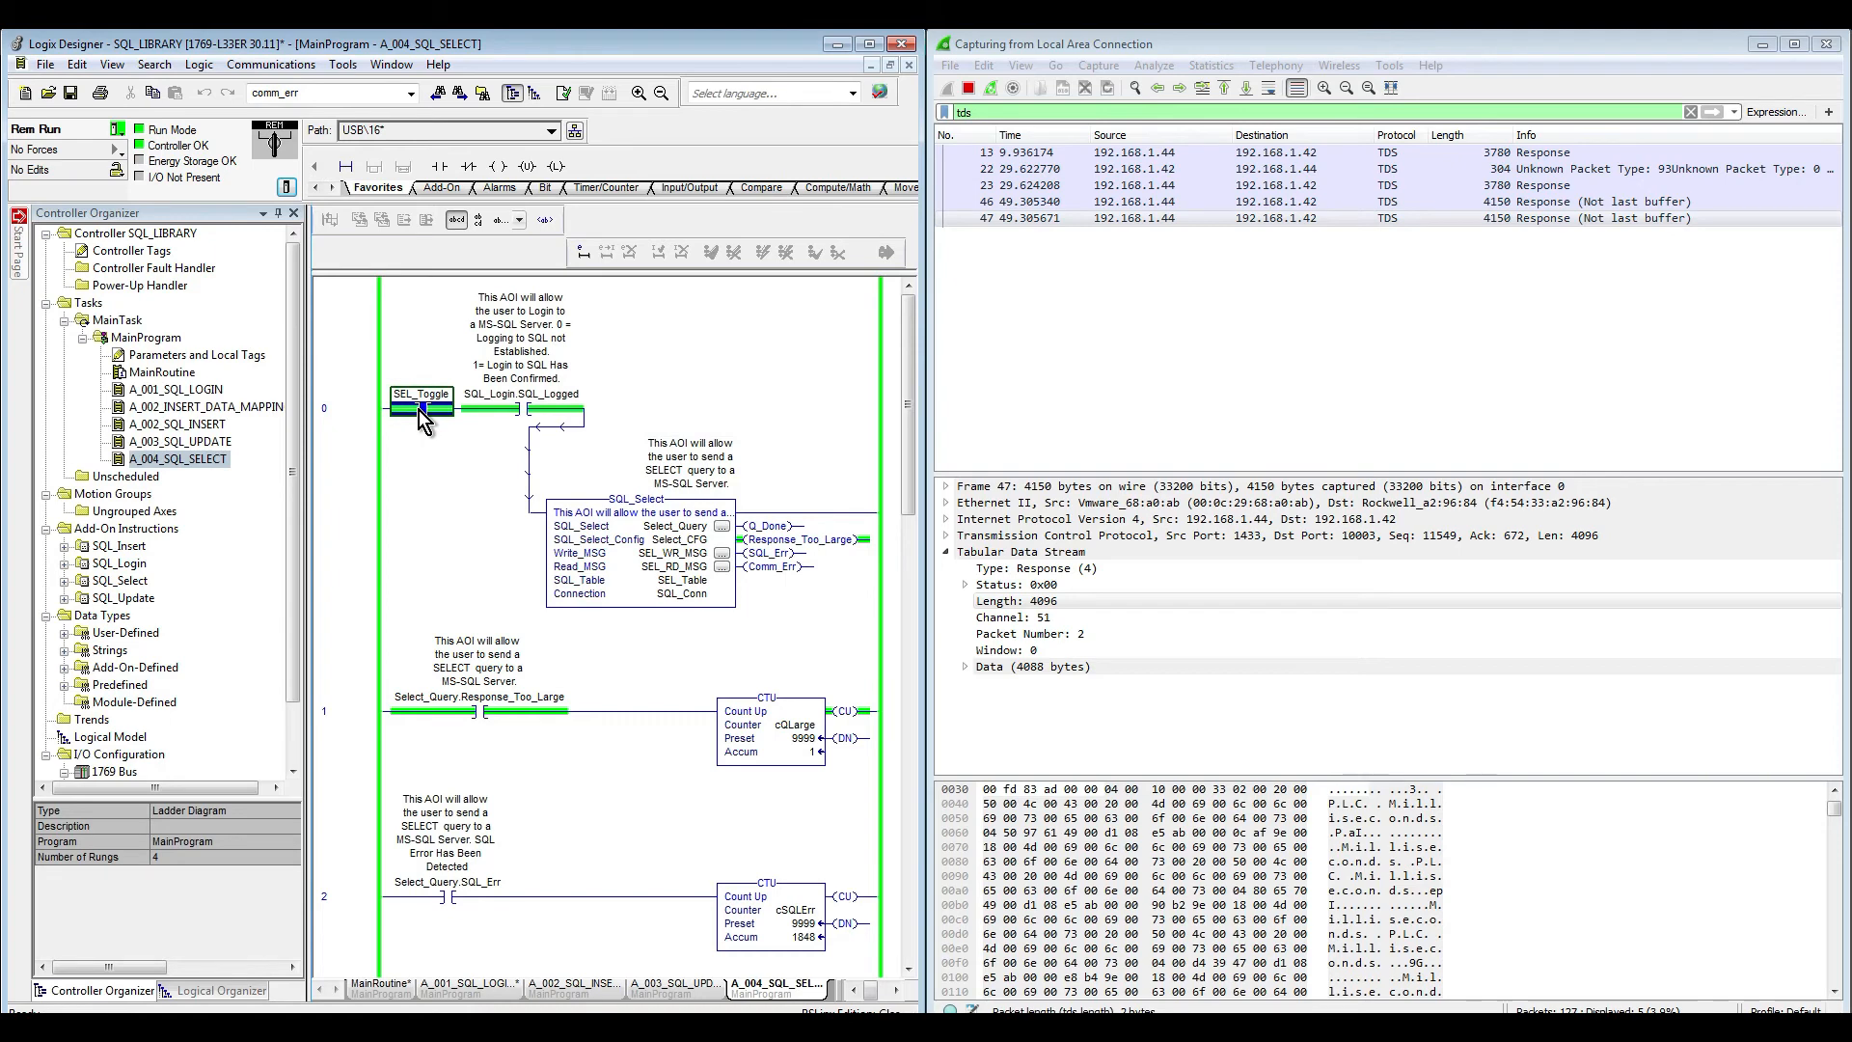
pyautogui.hotkey('ctrl', 't')
pyautogui.doubleClick(810, 755)
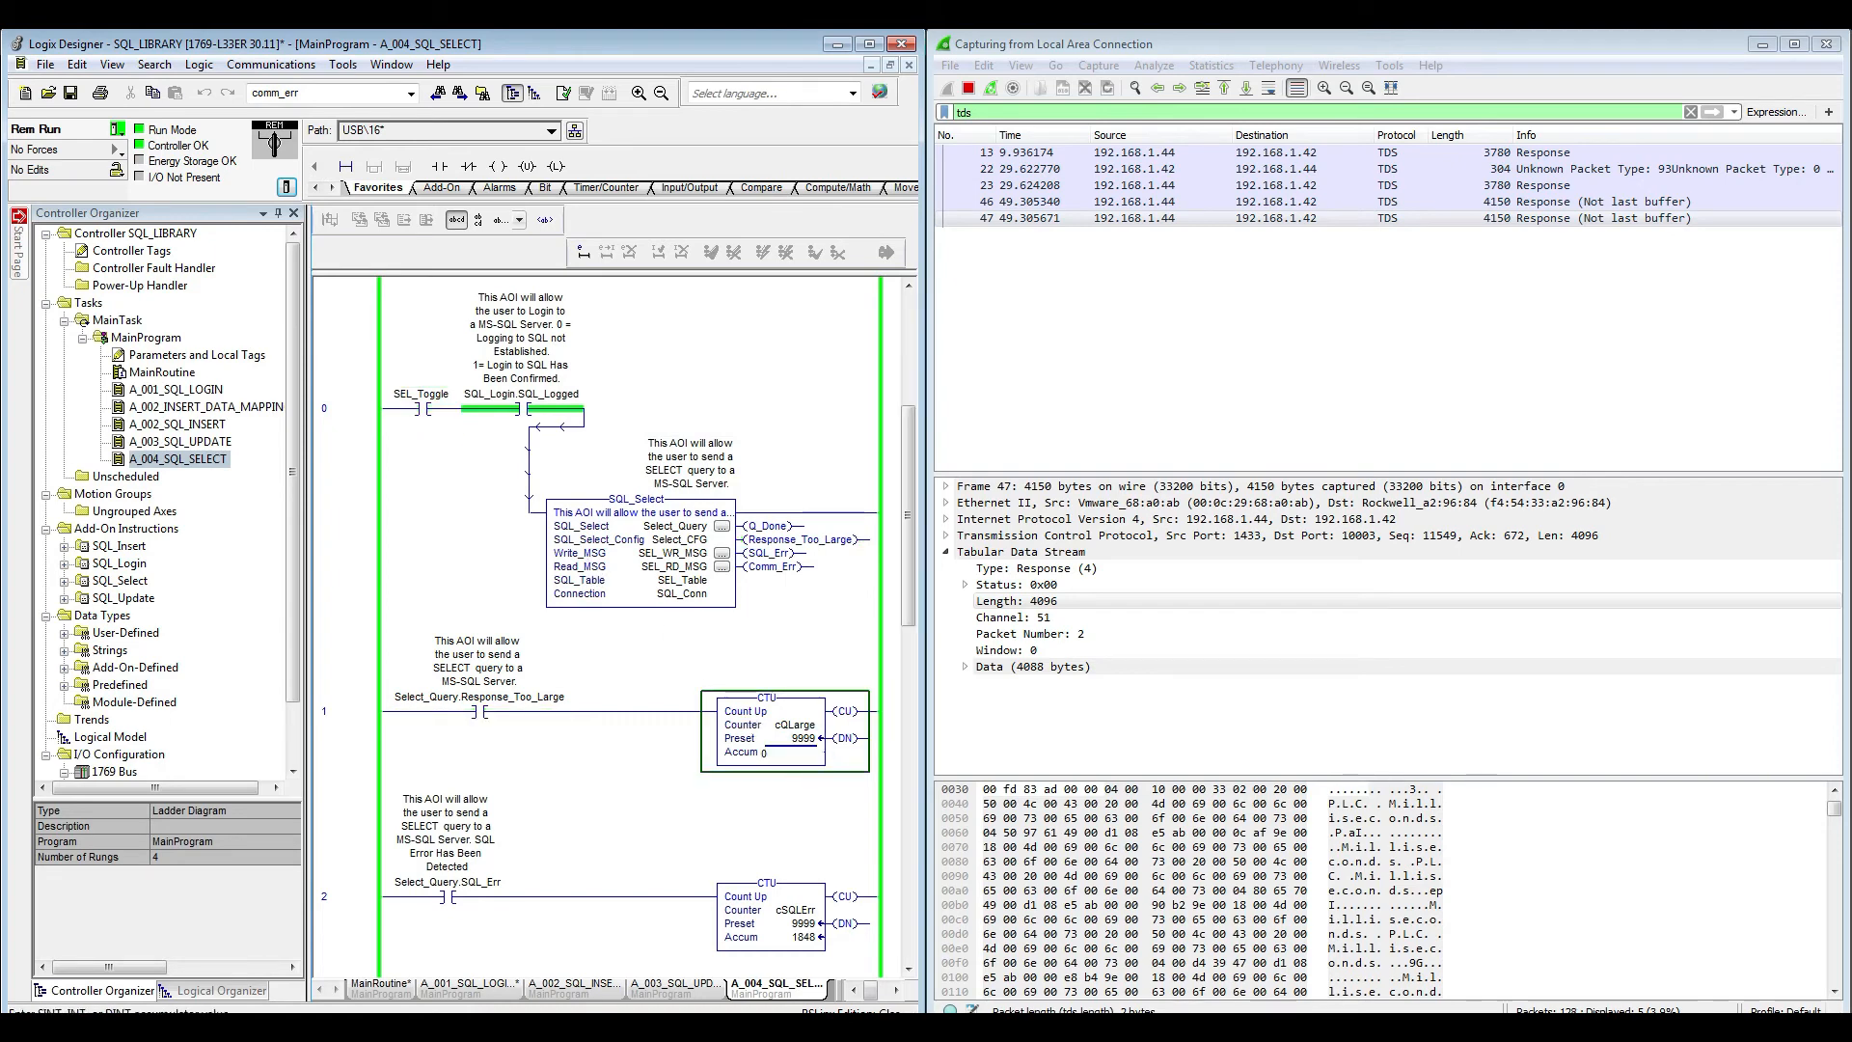
pyautogui.write('0')
pyautogui.press('Return')
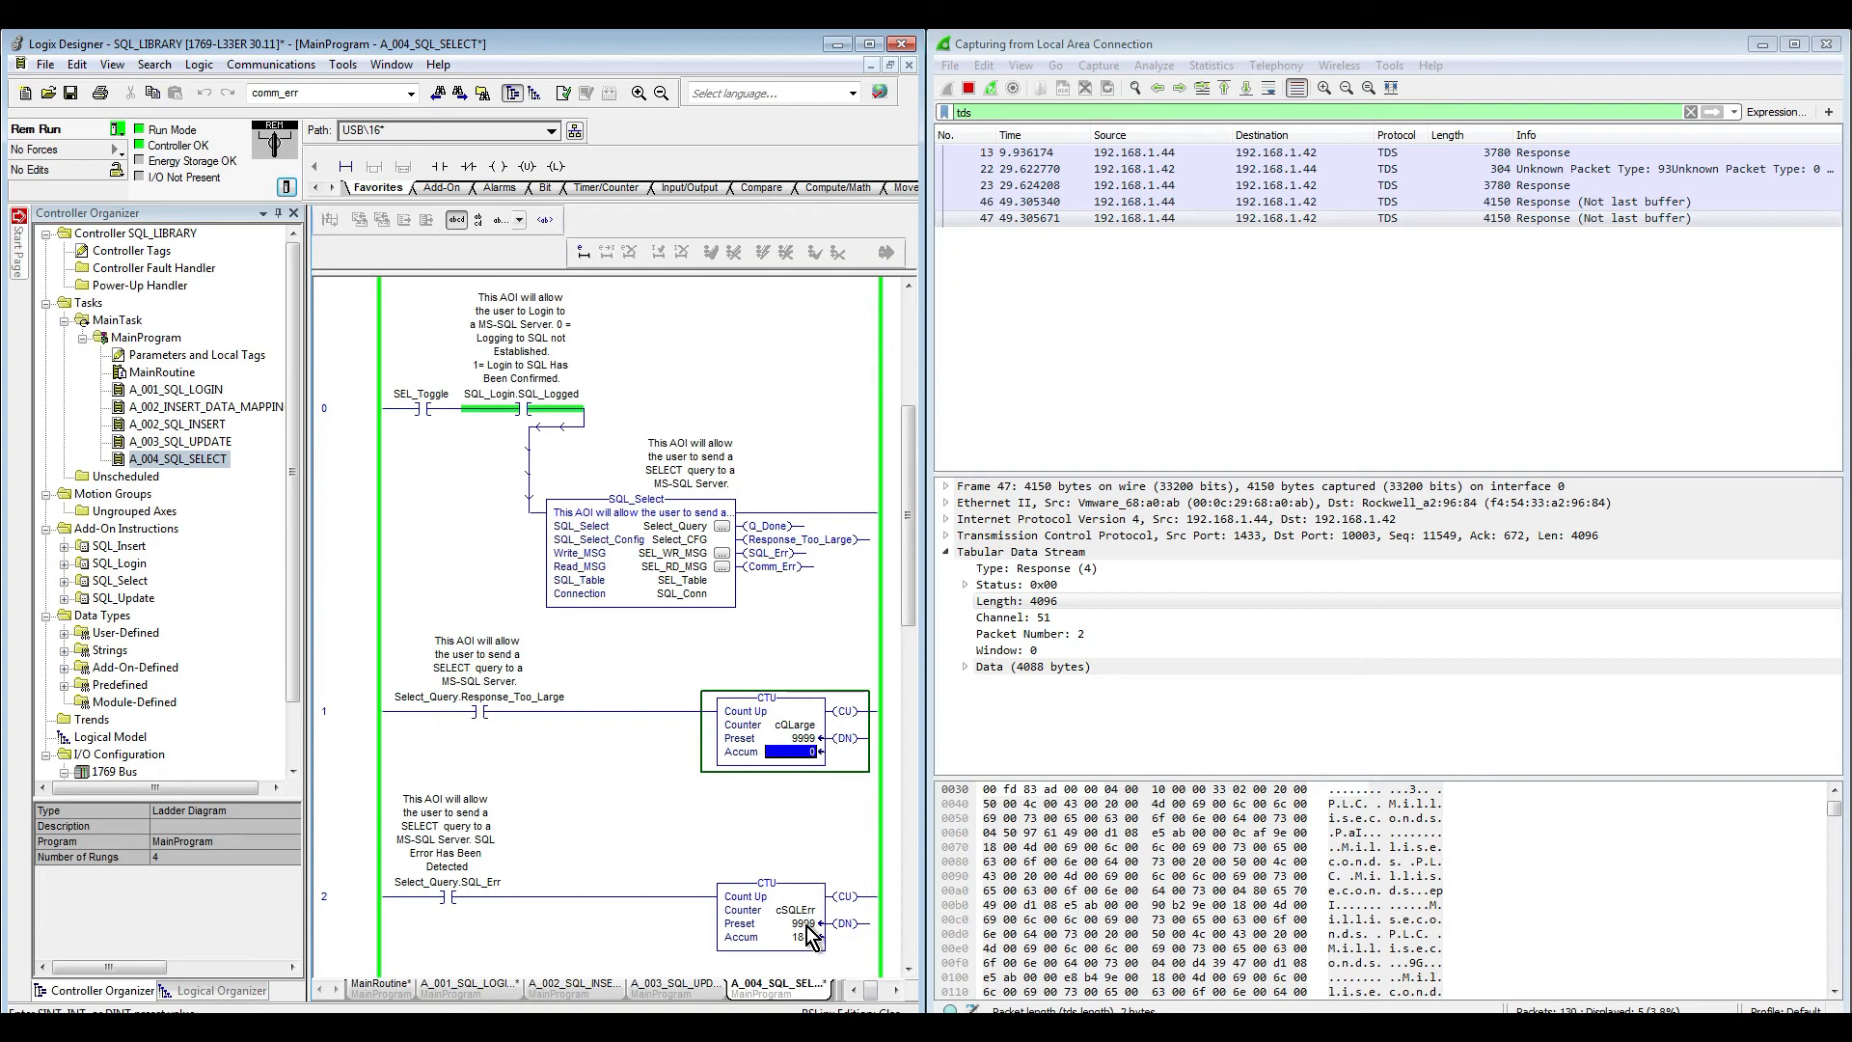
pyautogui.doubleClick(808, 937)
pyautogui.write('0')
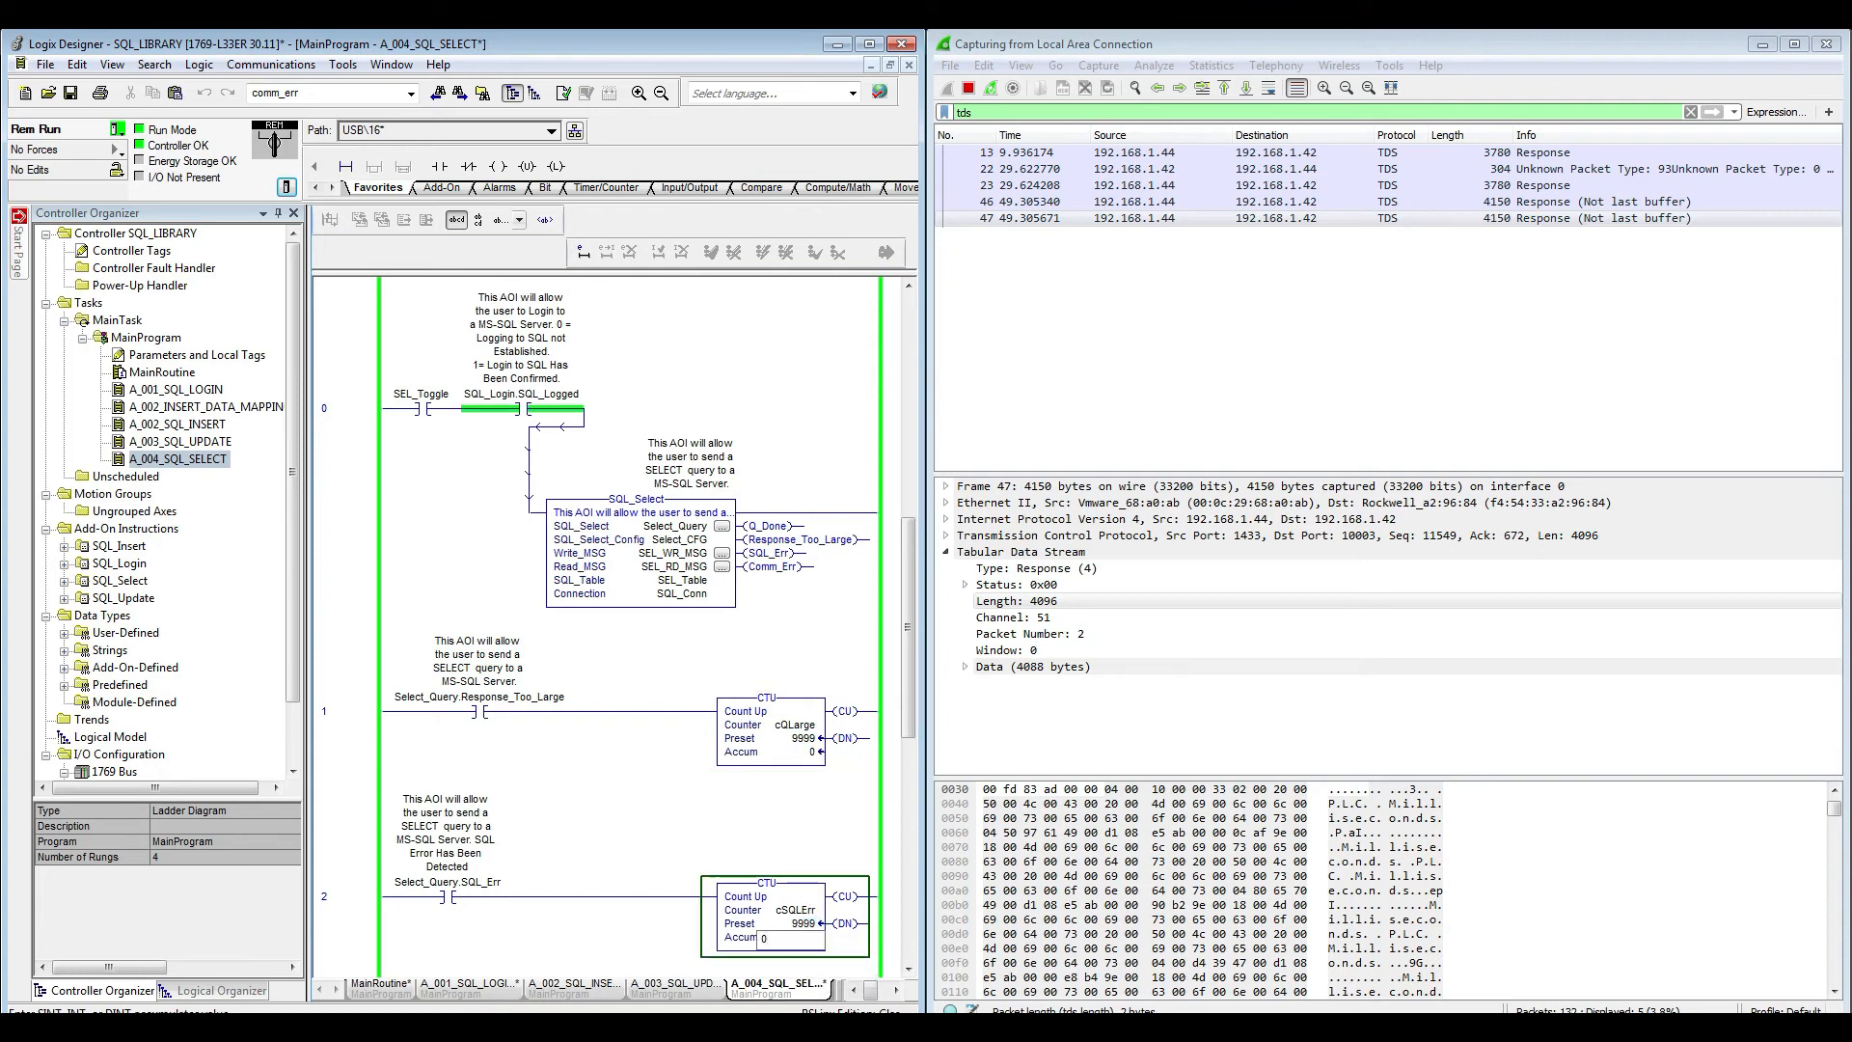
pyautogui.press('Return')
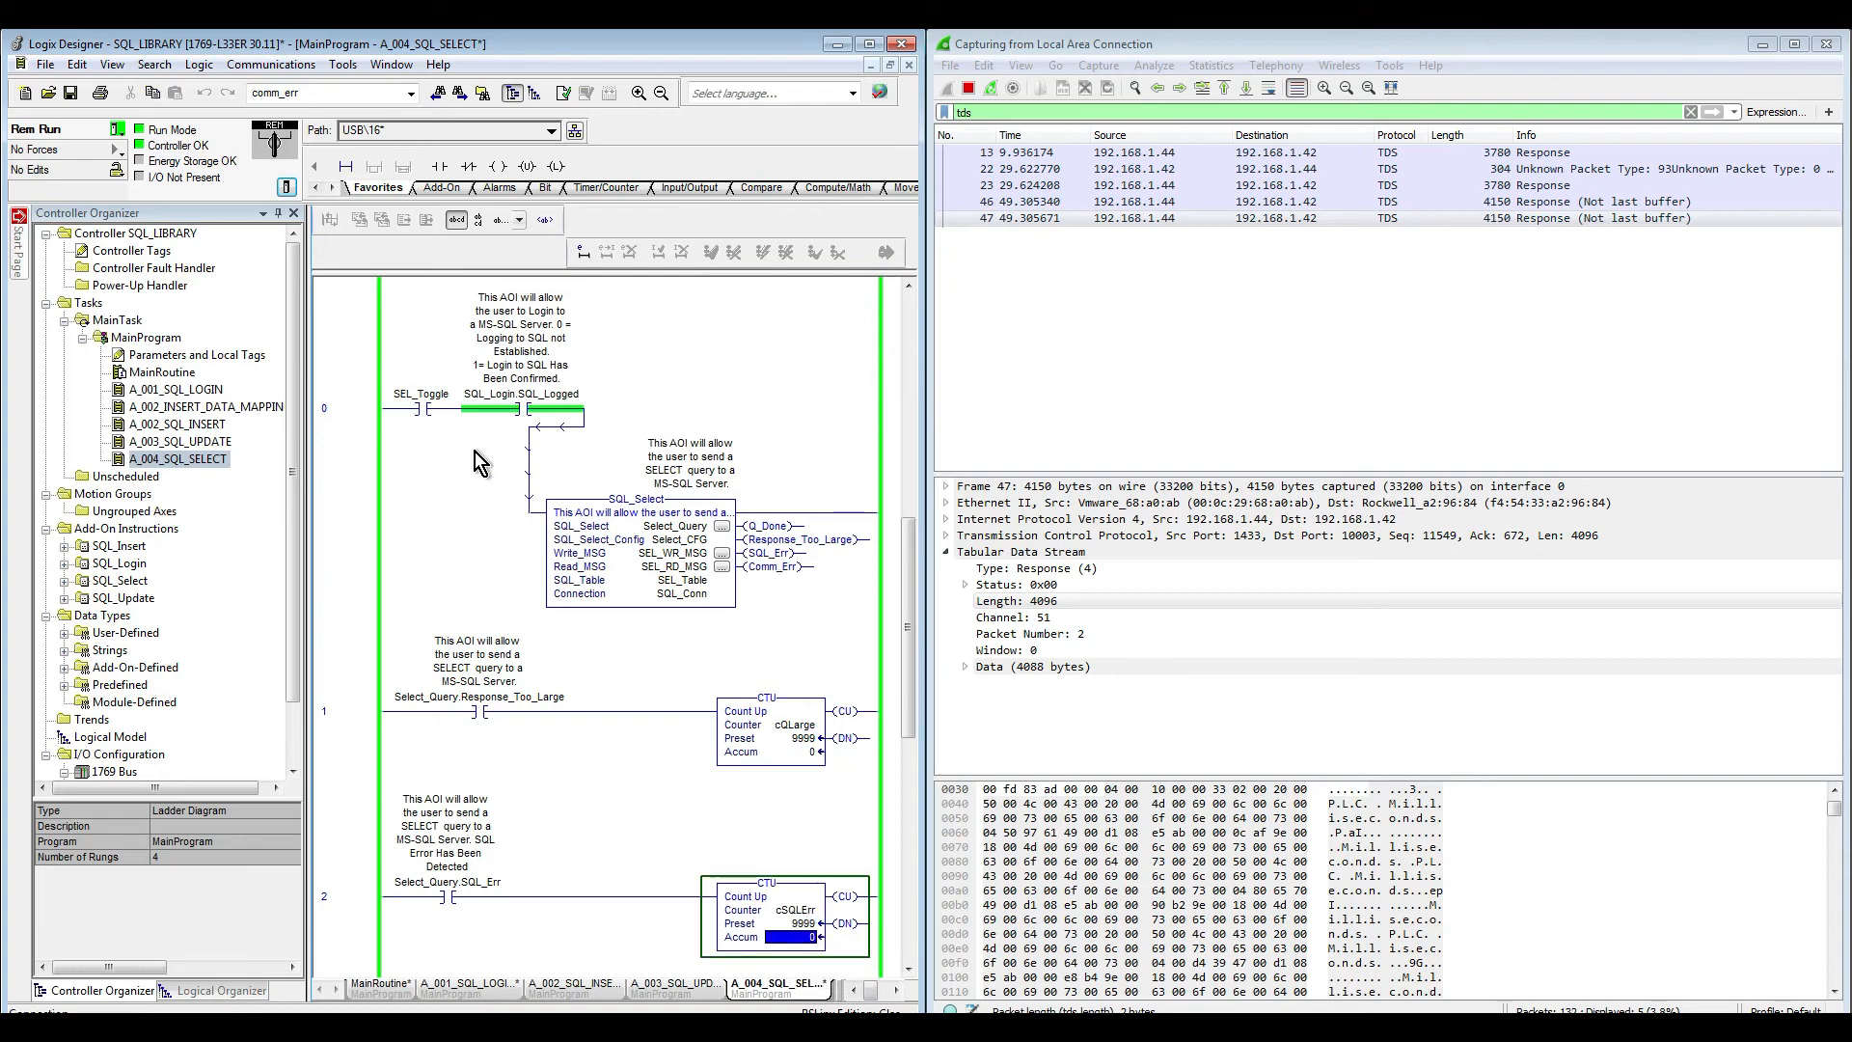
# Step: Toggle SEL_Toggle back on and inspect the row count in the Done token of the new response, packet 136, in Wireshark
pyautogui.click(421, 410)
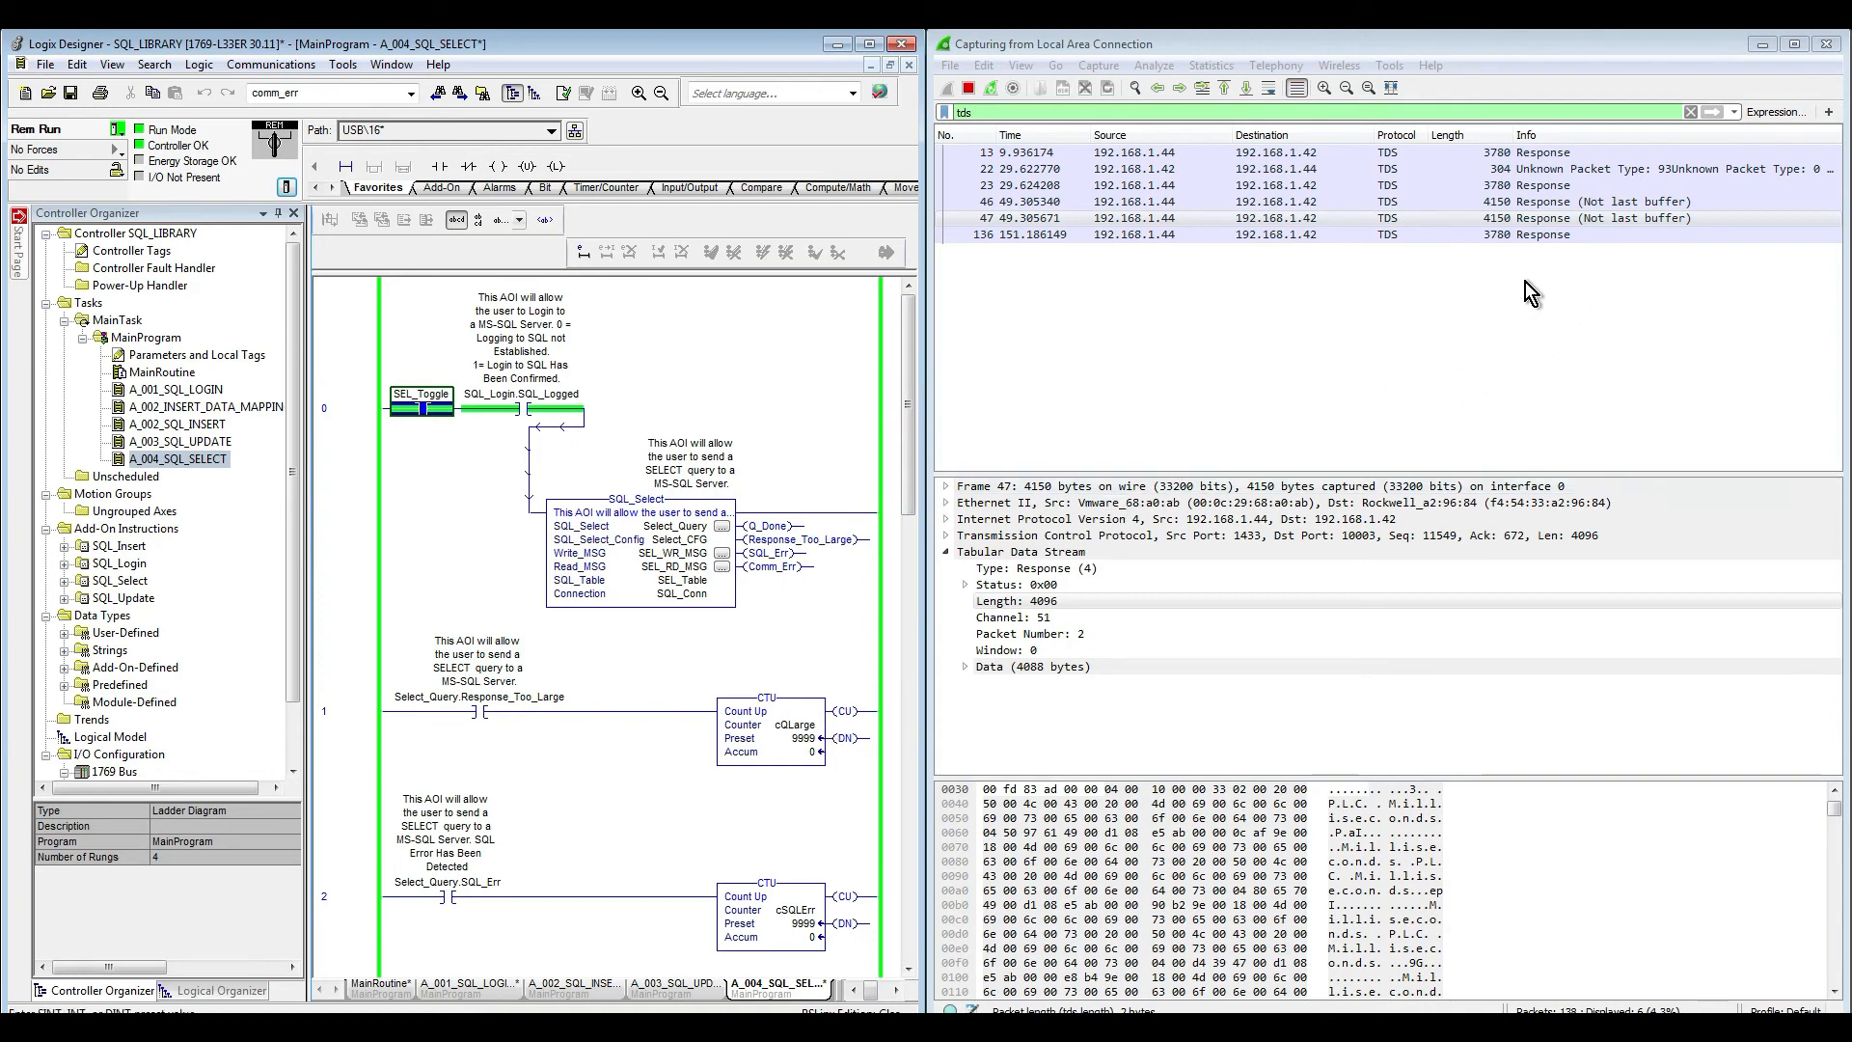
pyautogui.click(1545, 235)
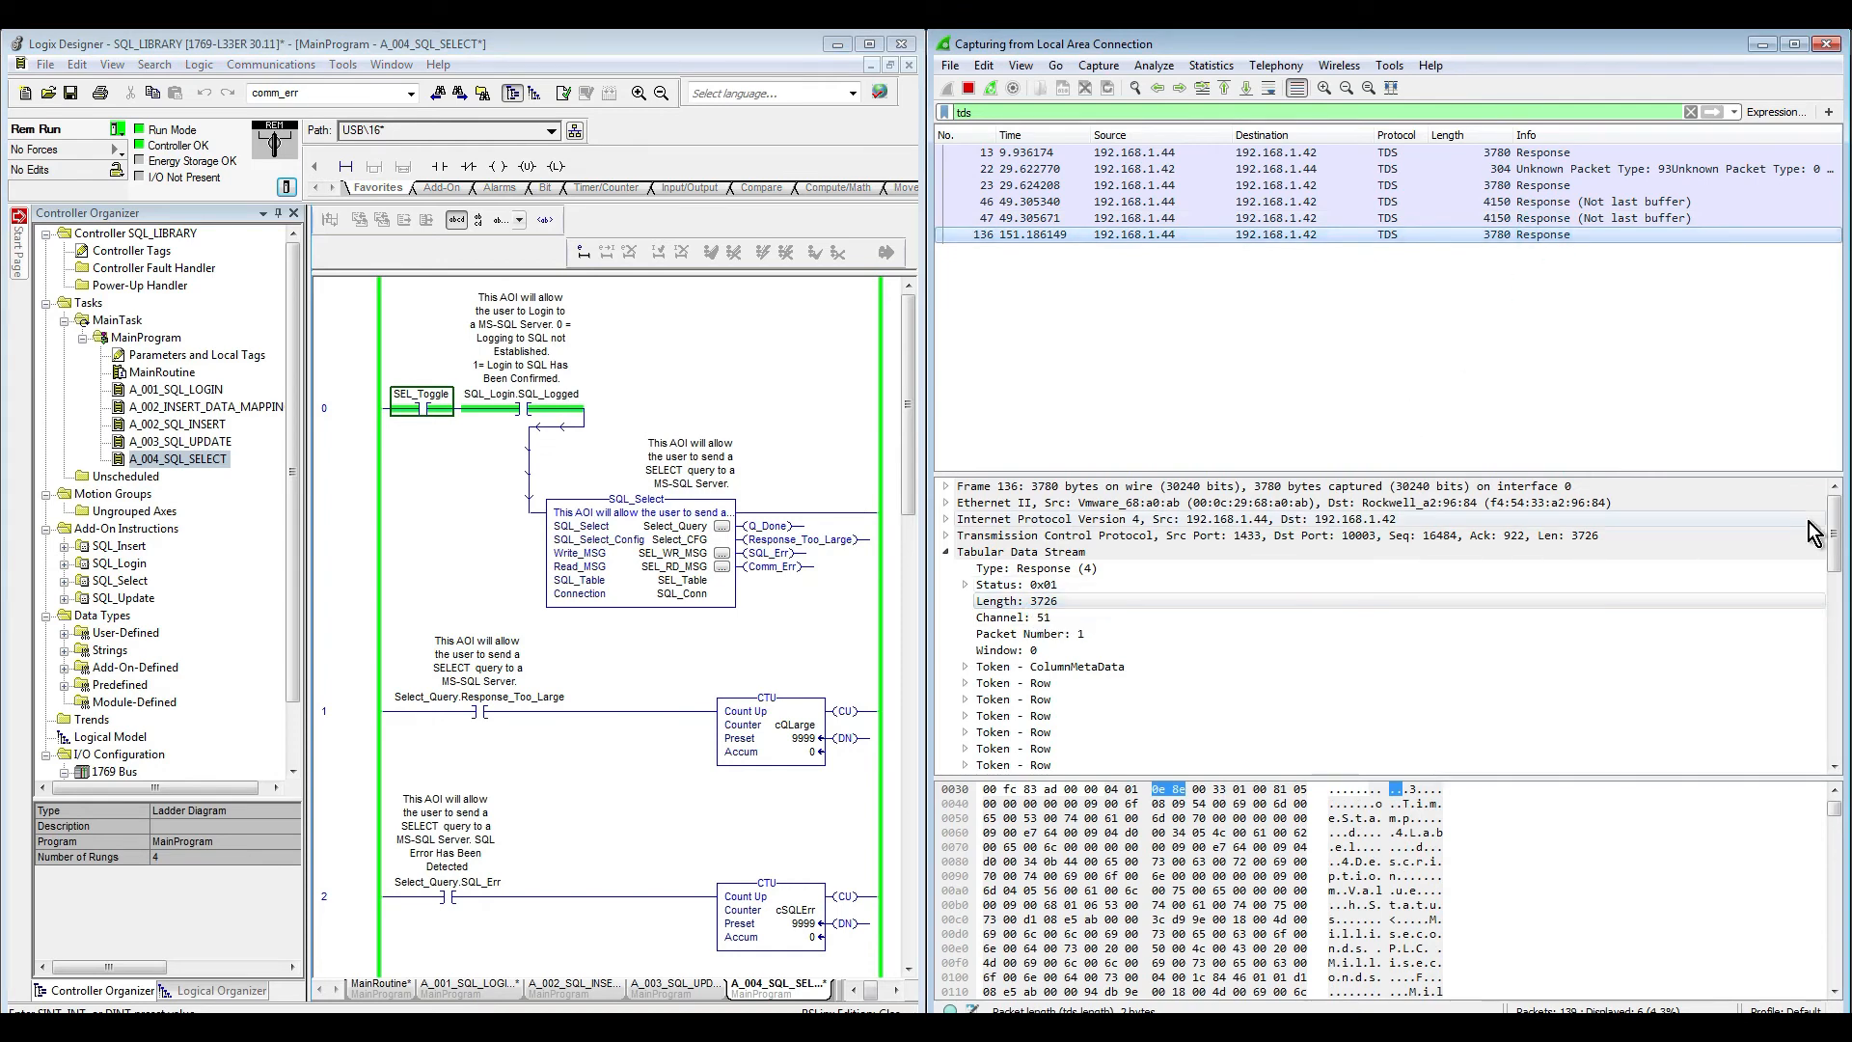
pyautogui.moveTo(1834, 545); pyautogui.dragTo(1846, 757)
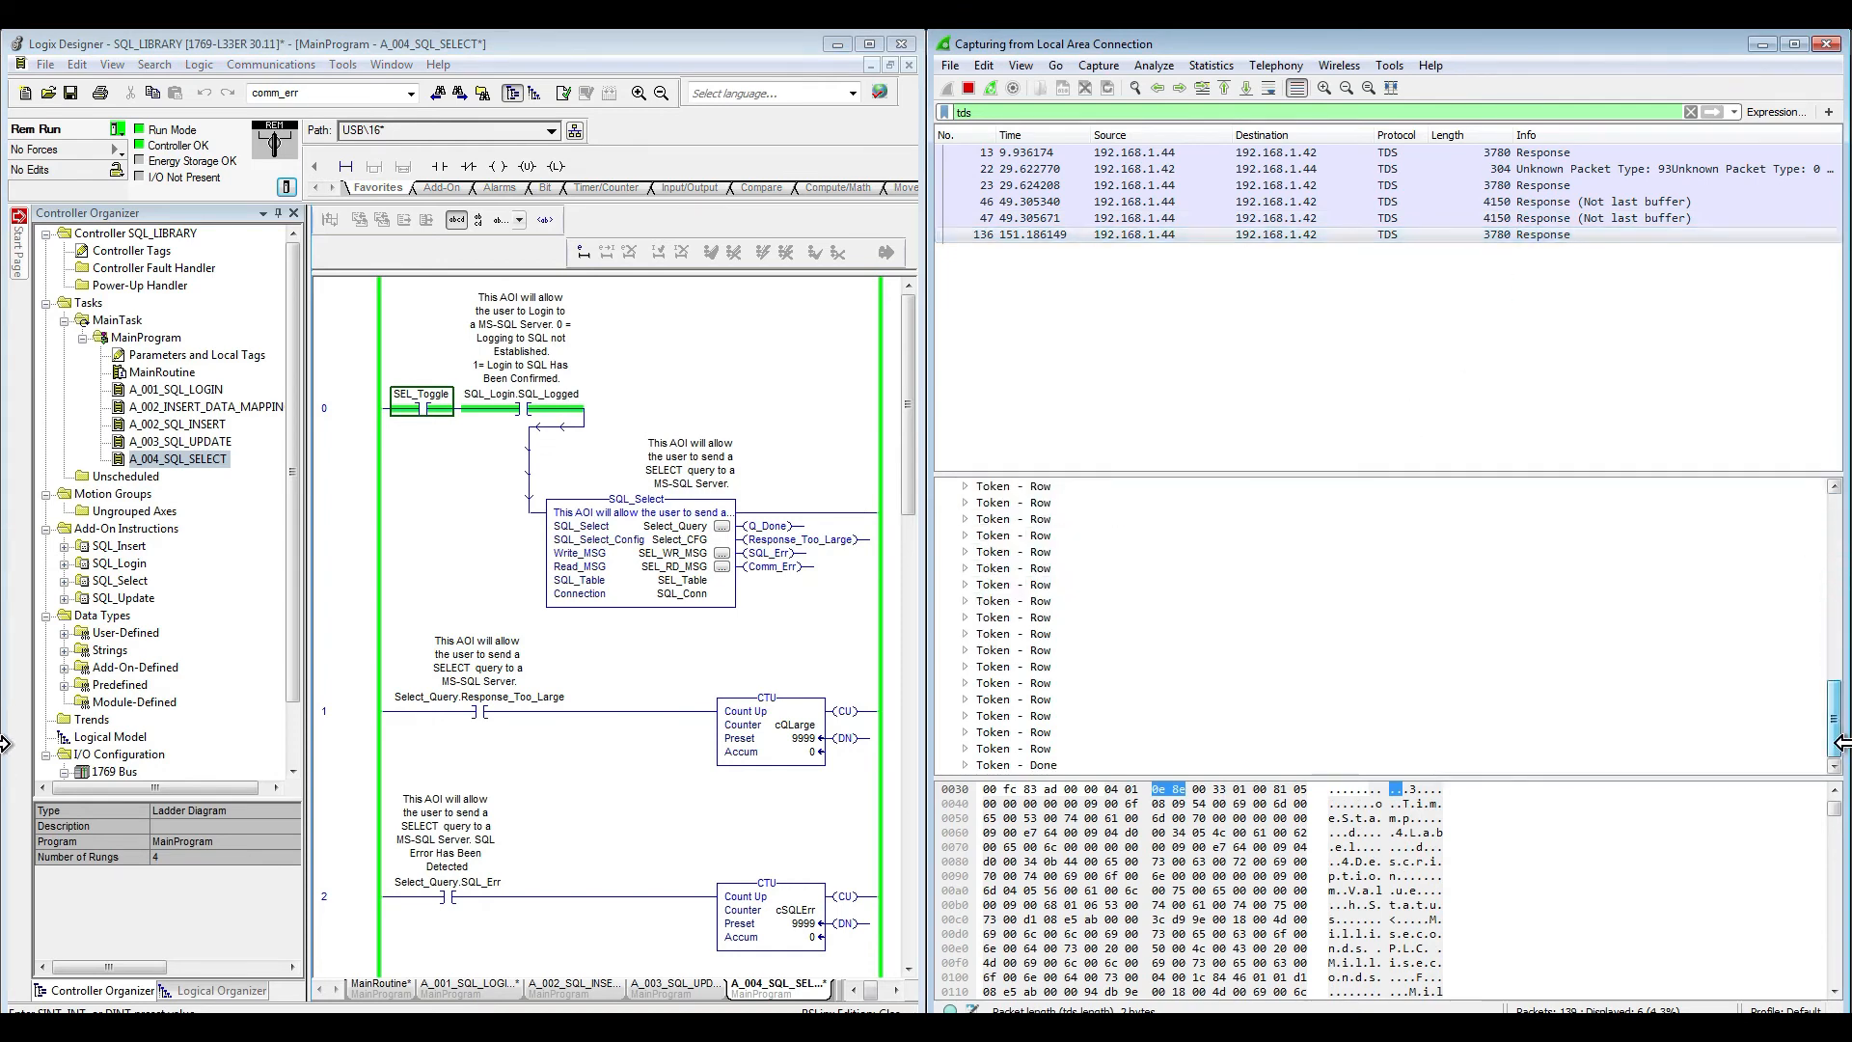
pyautogui.click(1024, 766)
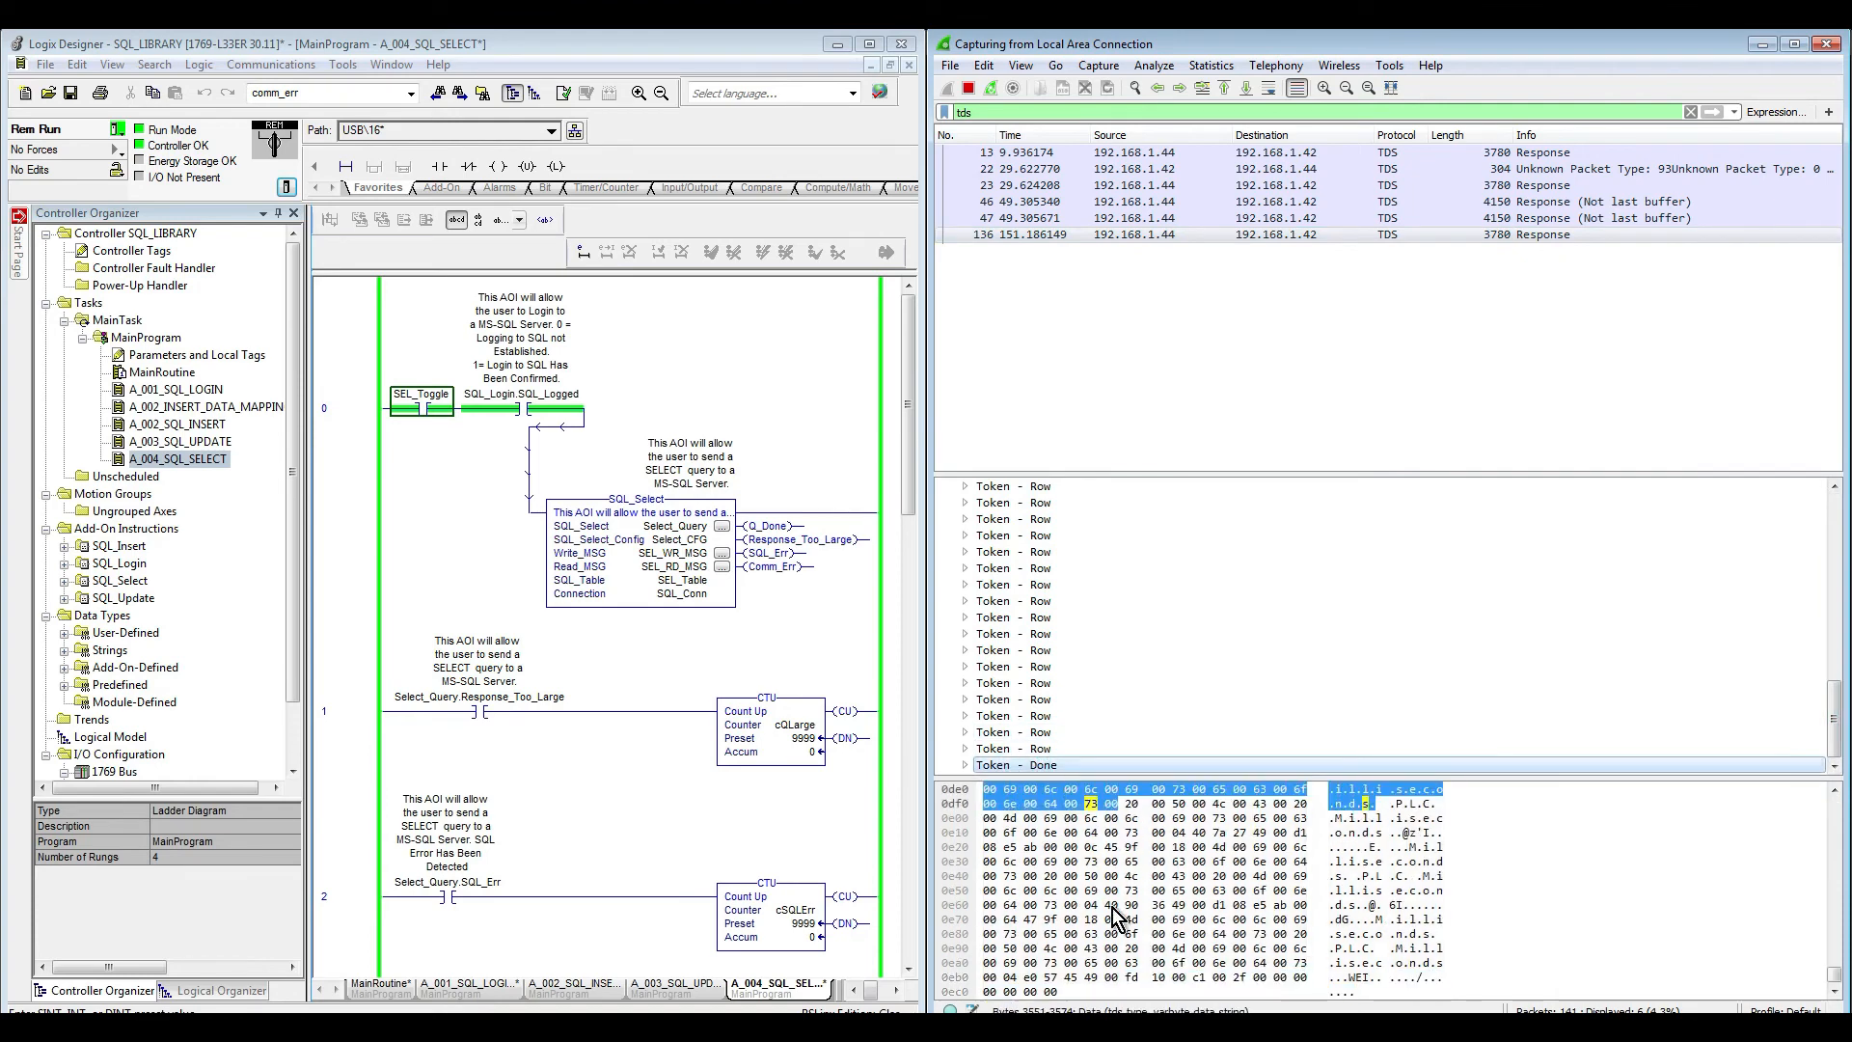
pyautogui.click(964, 765)
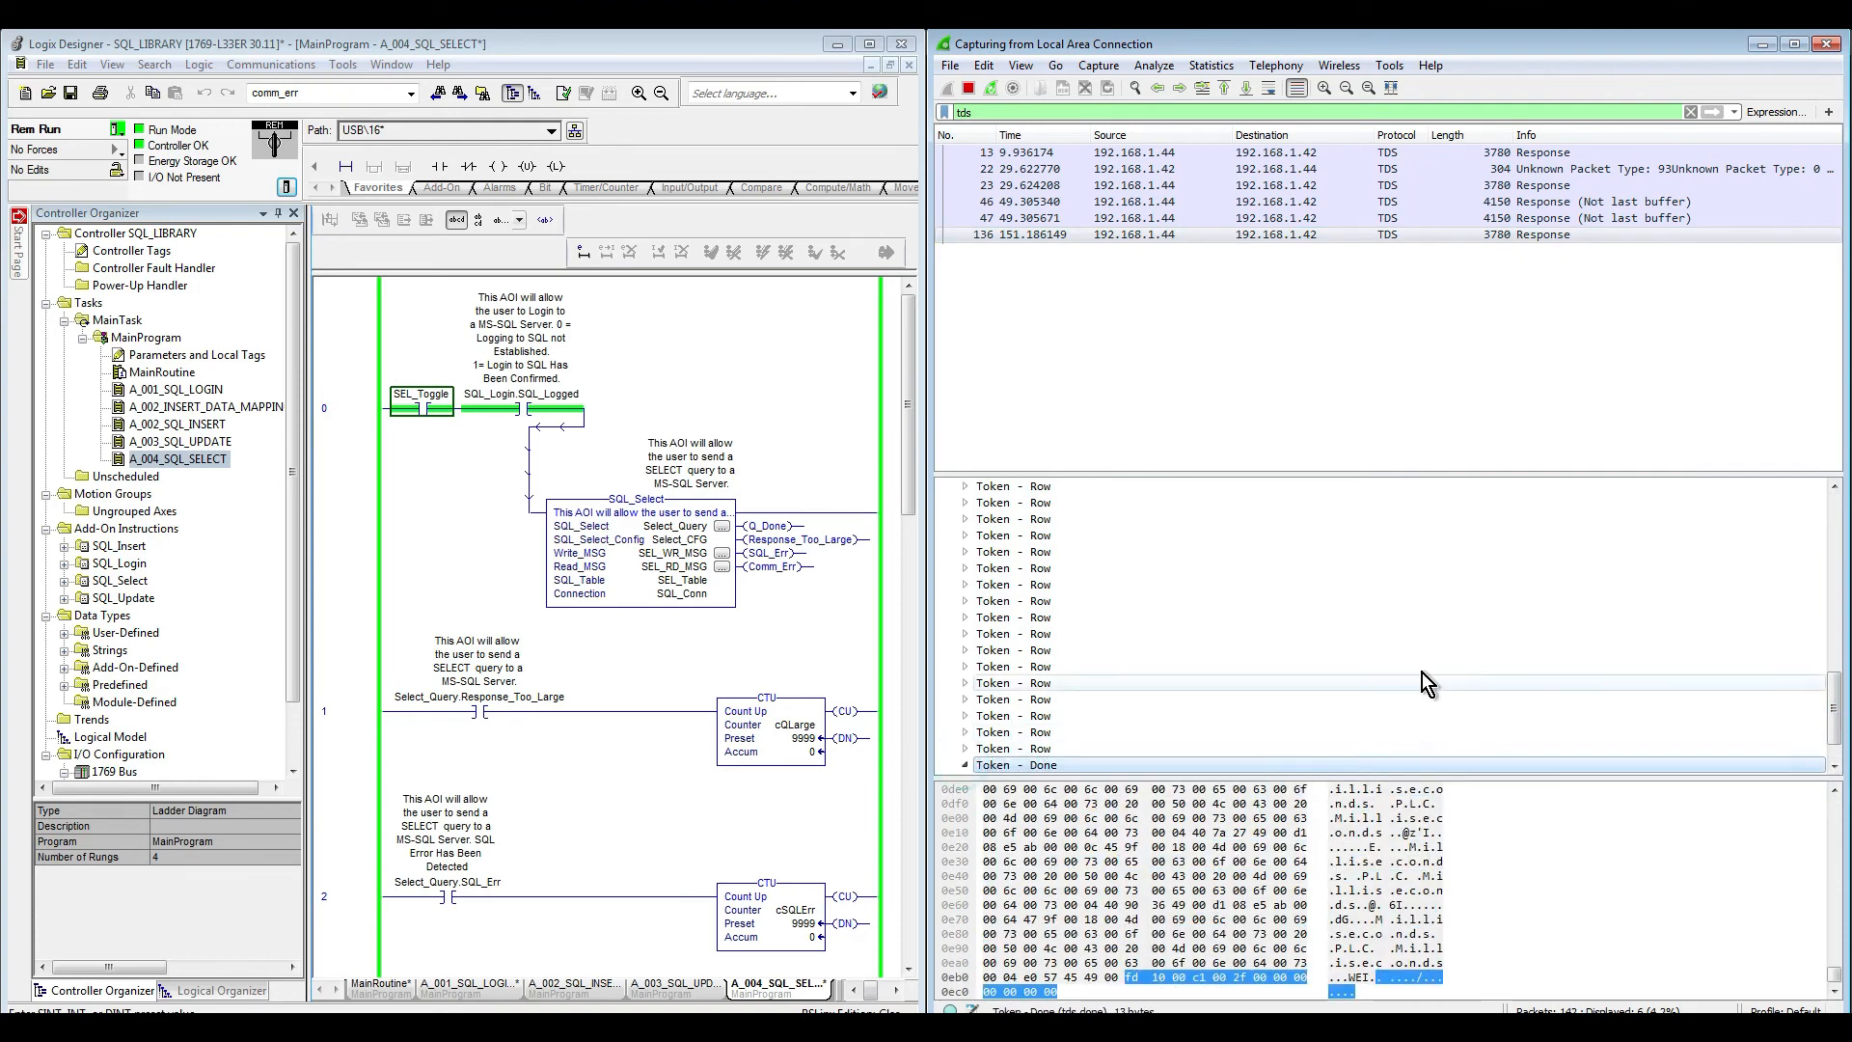
pyautogui.scroll(-1, 1834, 777)
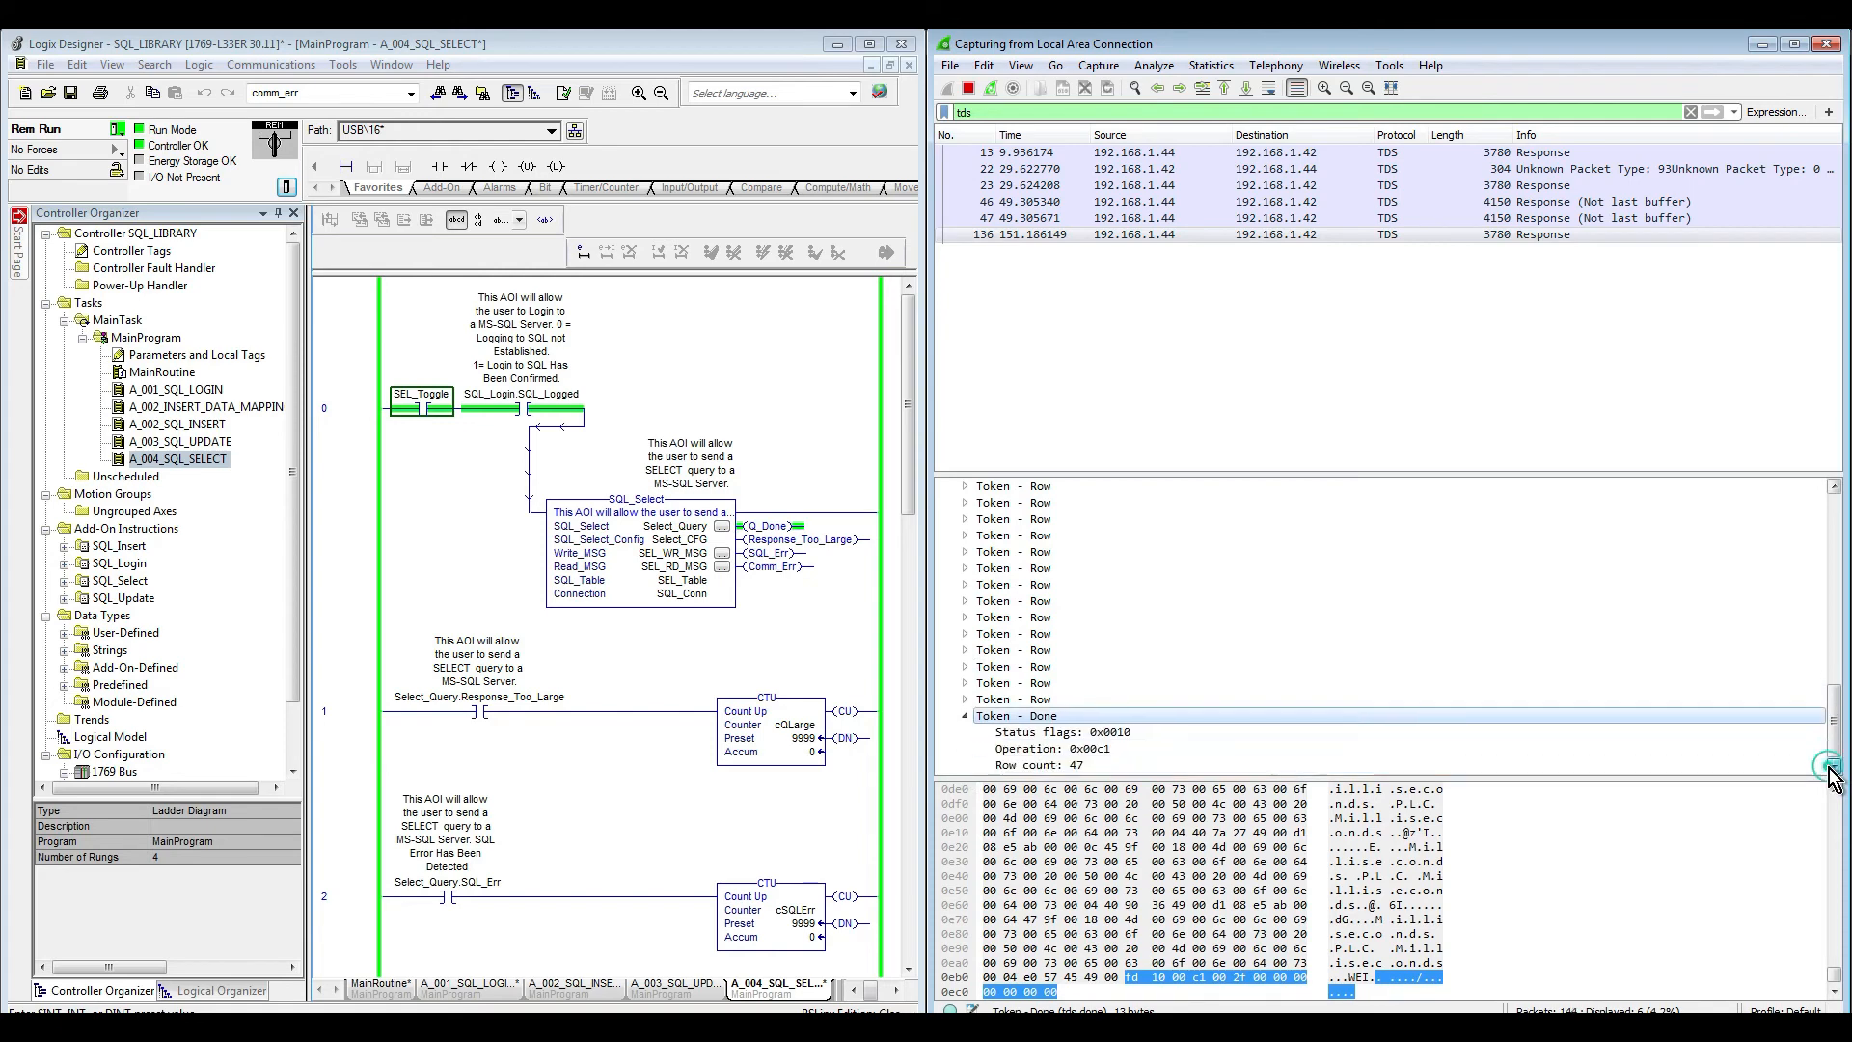
pyautogui.click(1087, 789)
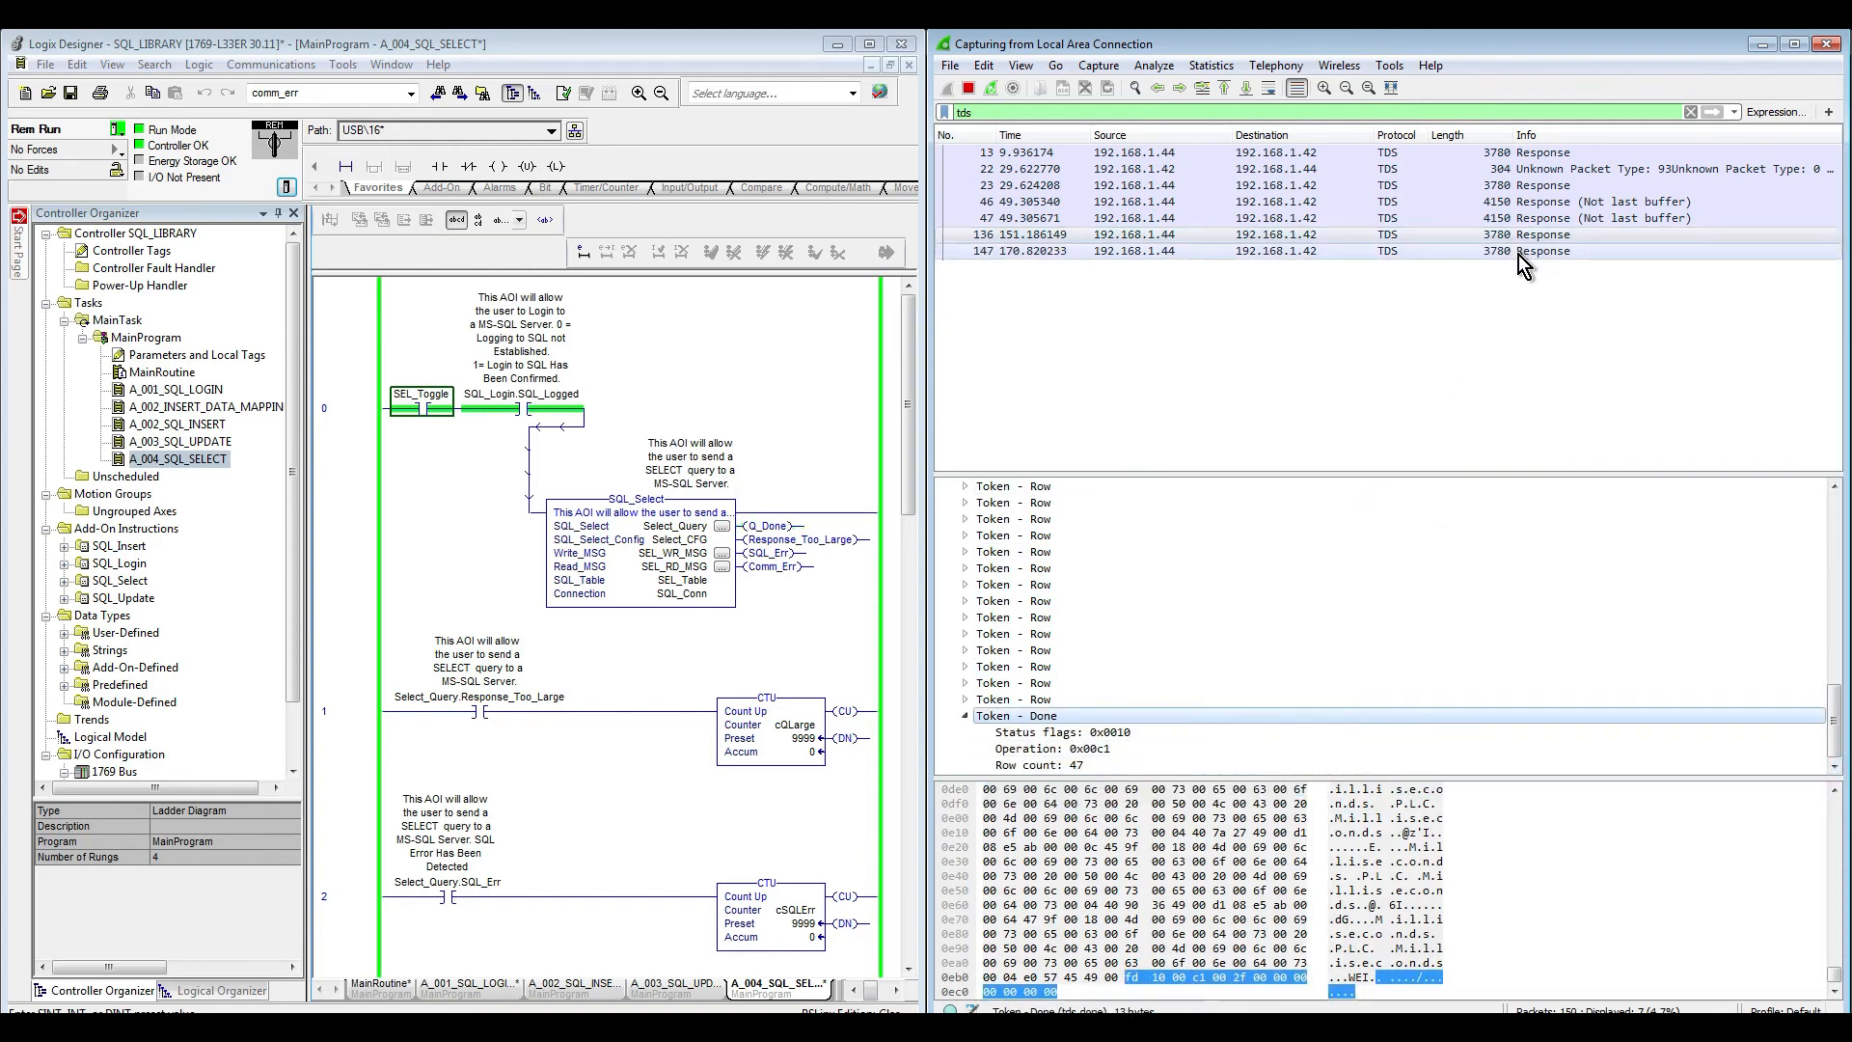
# Step: In the Select_Query properties, set SQL_Select_Config.SQL_Table to the invalid table name AILogl and accept the change
pyautogui.click(722, 527)
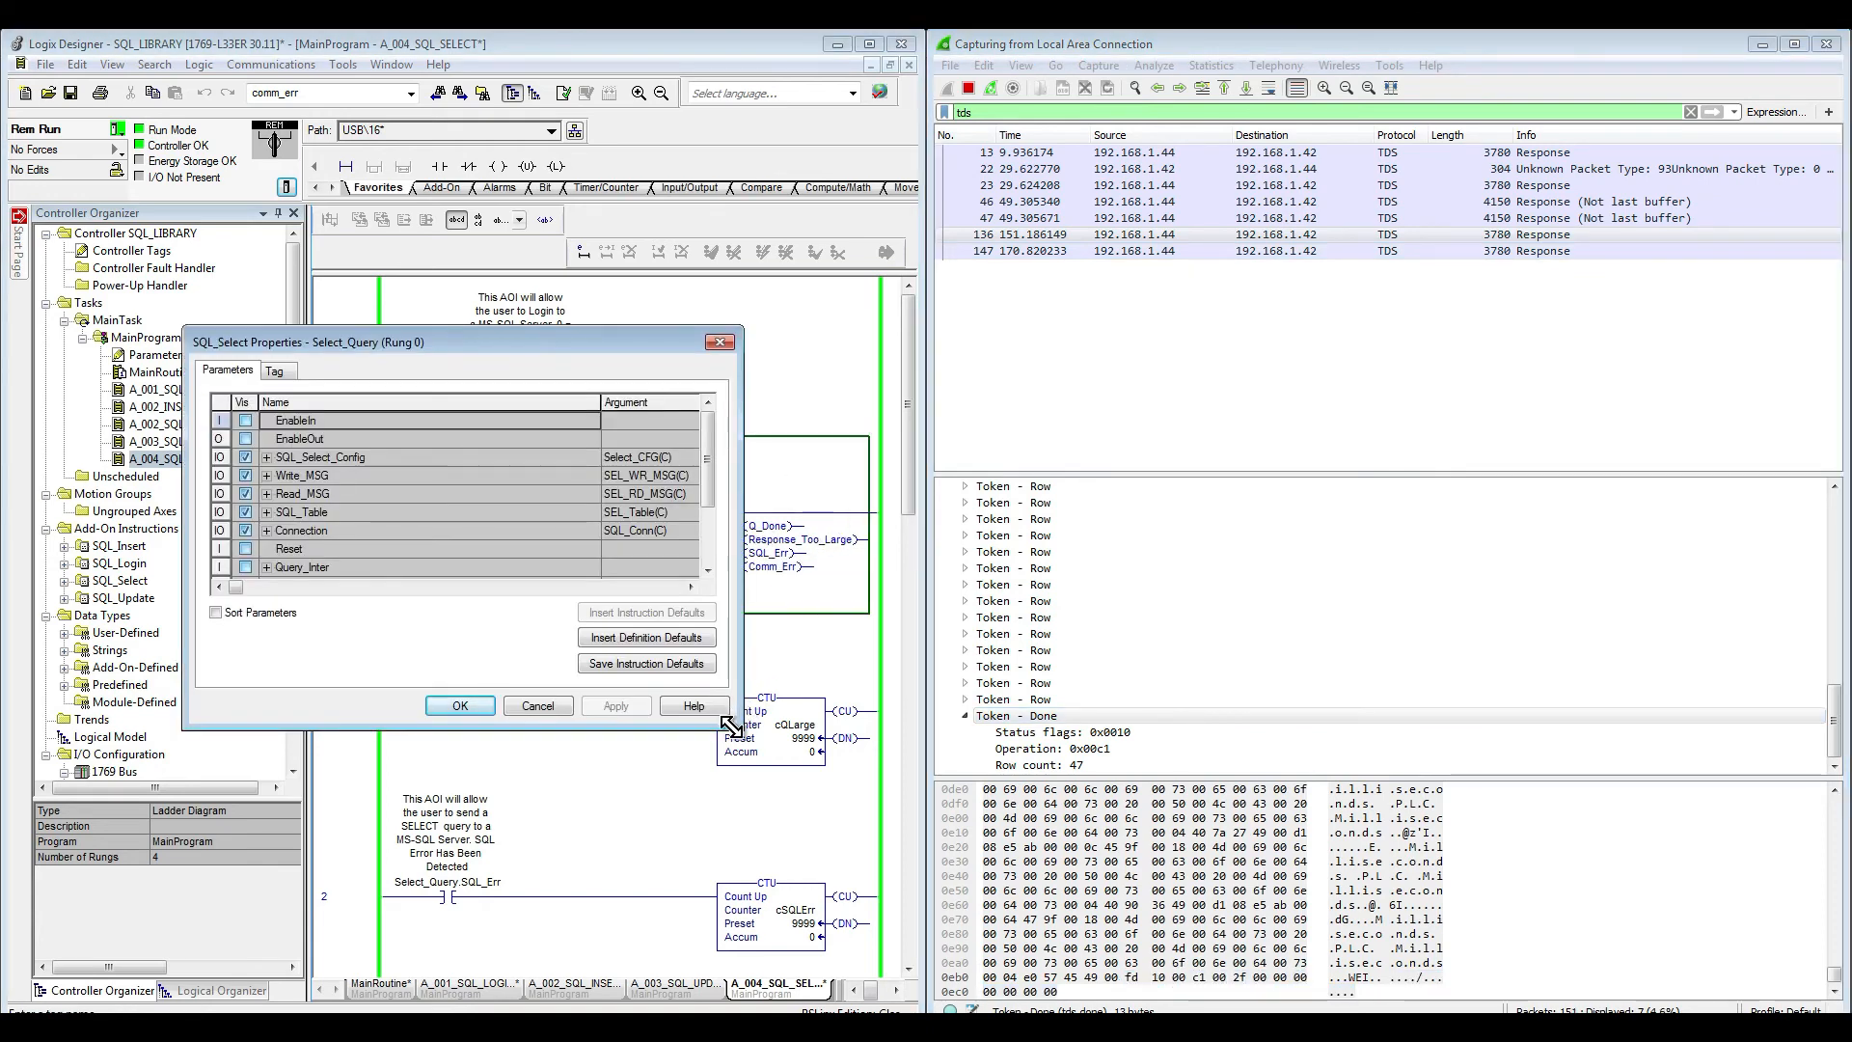
pyautogui.moveTo(731, 725); pyautogui.dragTo(917, 845)
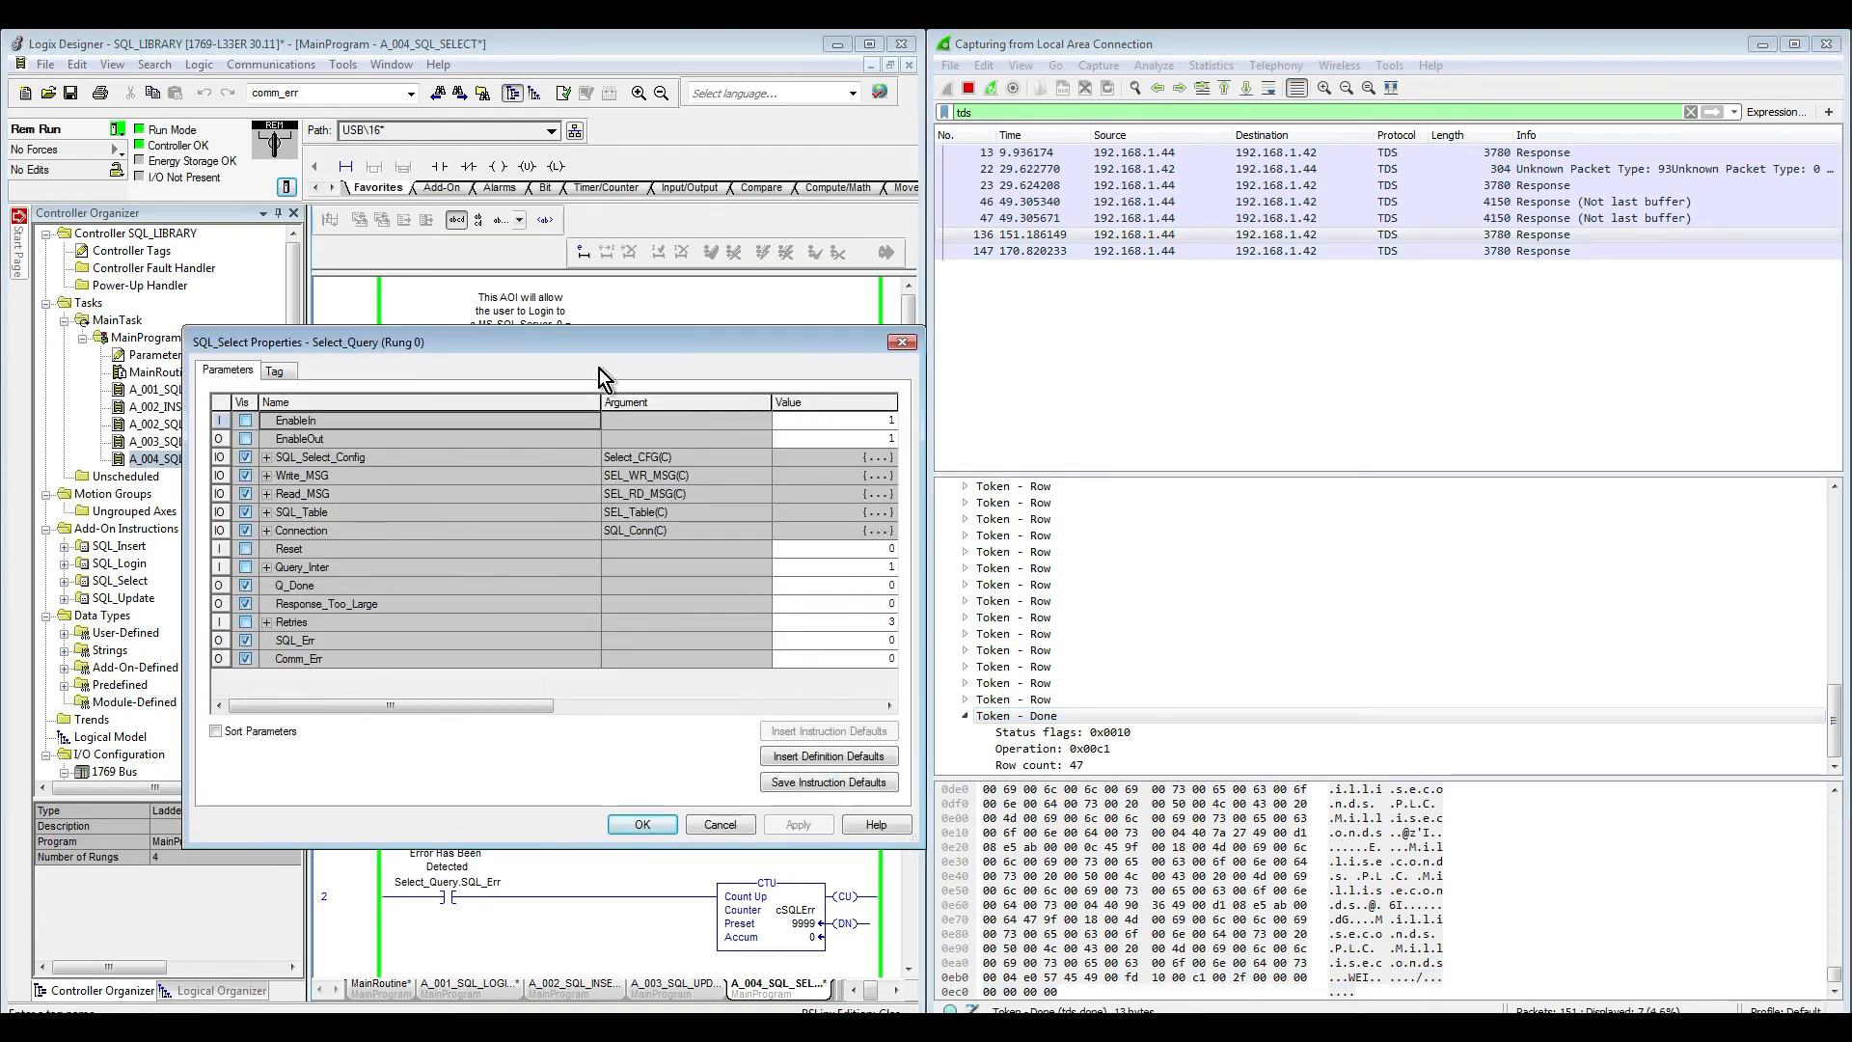
pyautogui.click(268, 461)
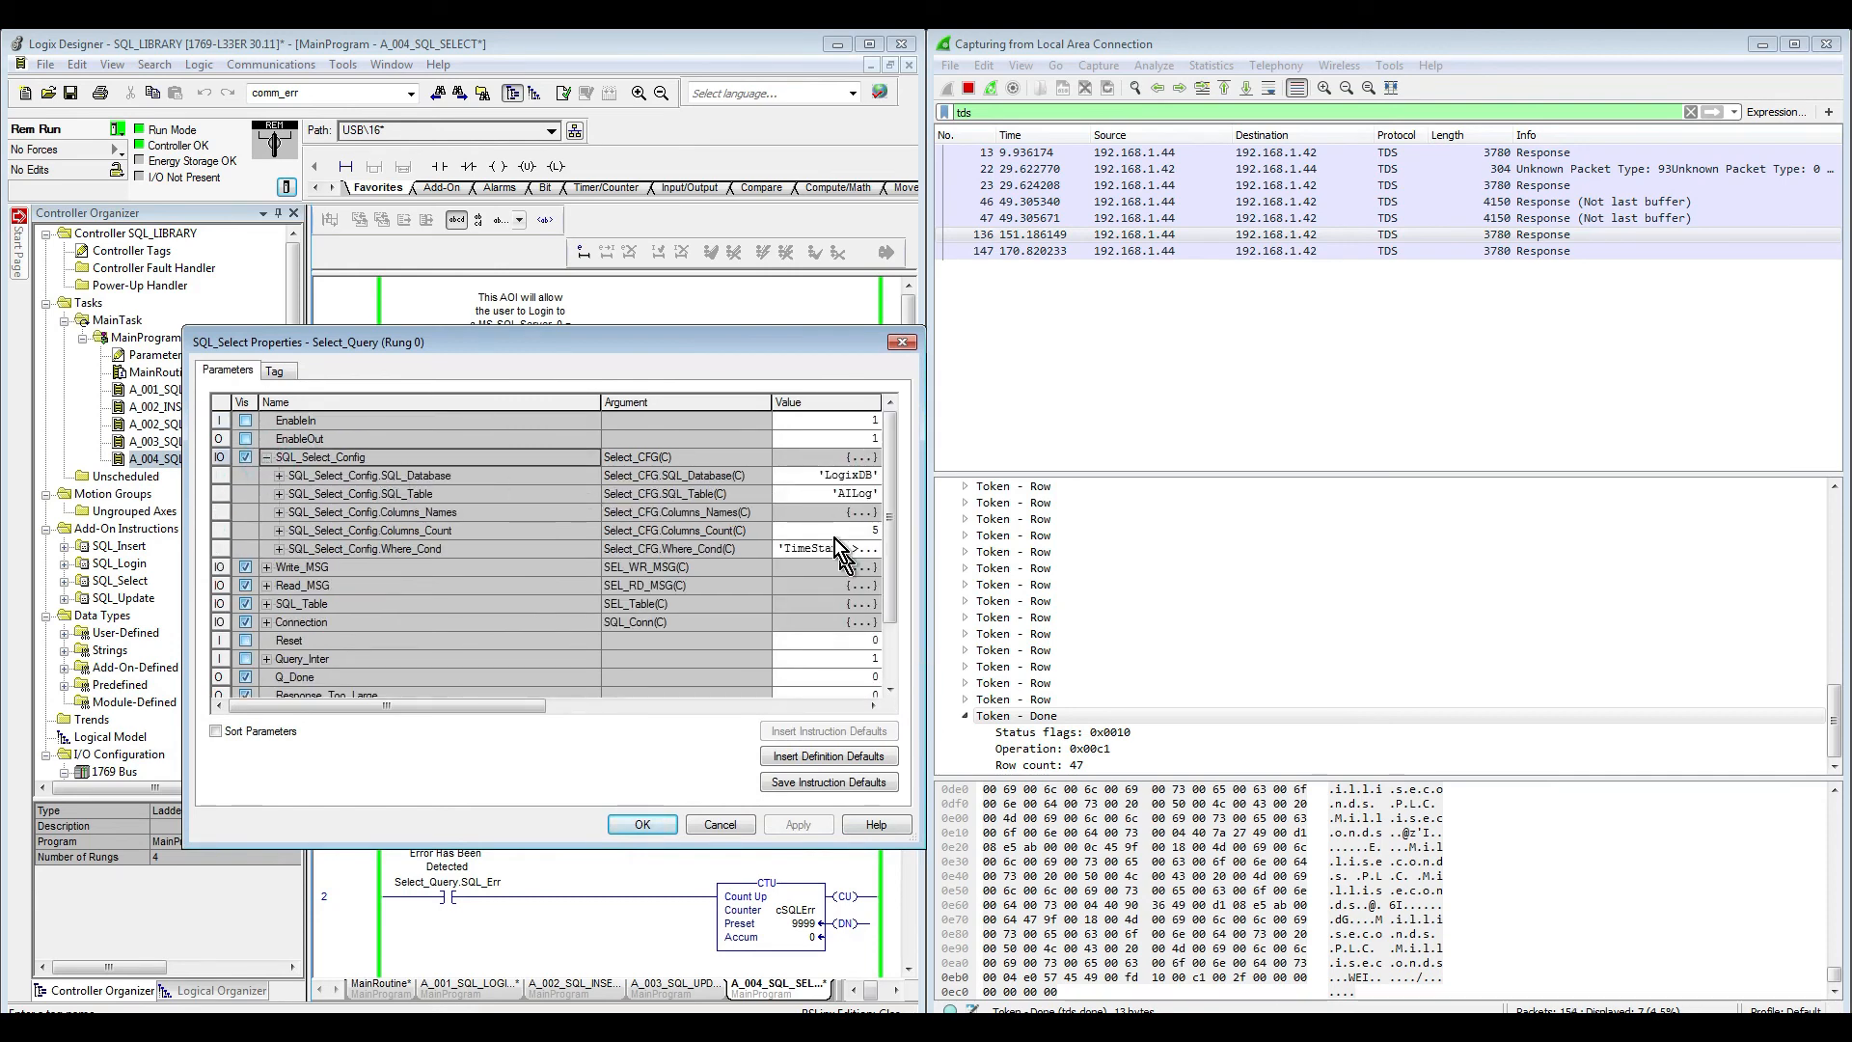
pyautogui.doubleClick(787, 495)
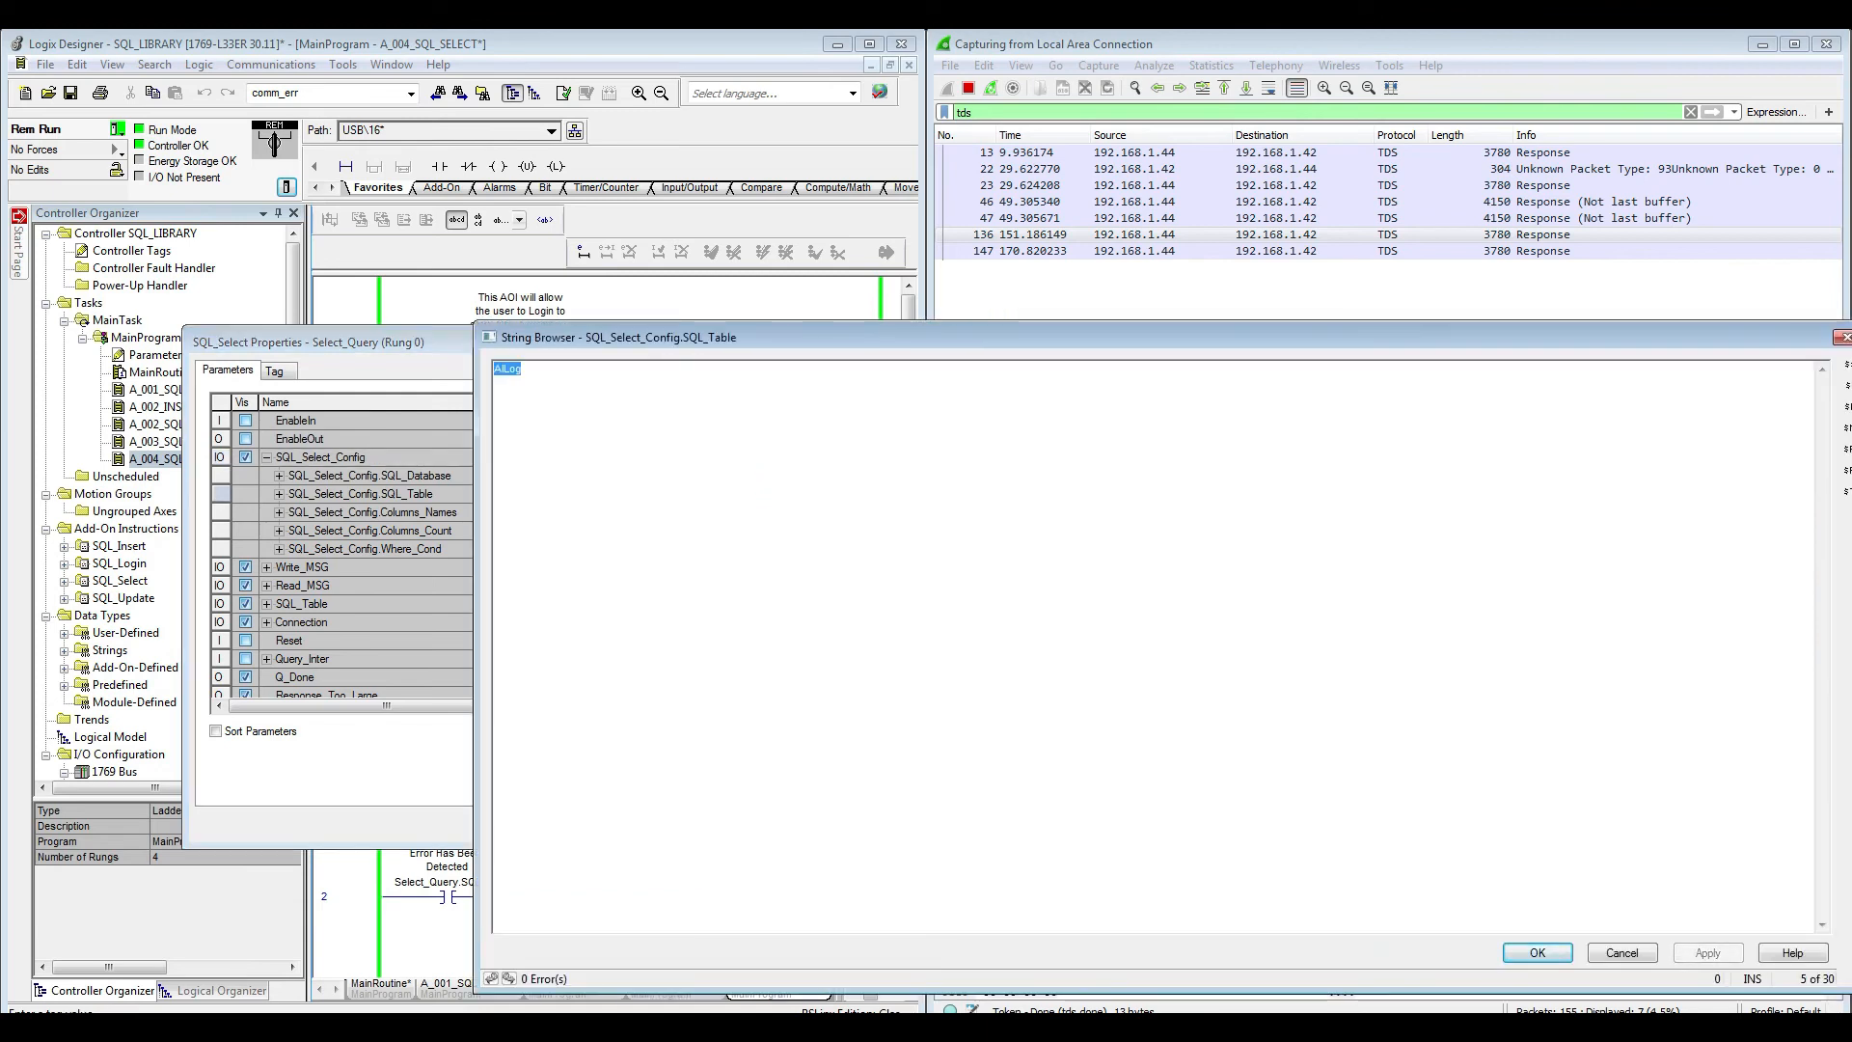
pyautogui.click(556, 376)
pyautogui.write('I')
pyautogui.click(1537, 953)
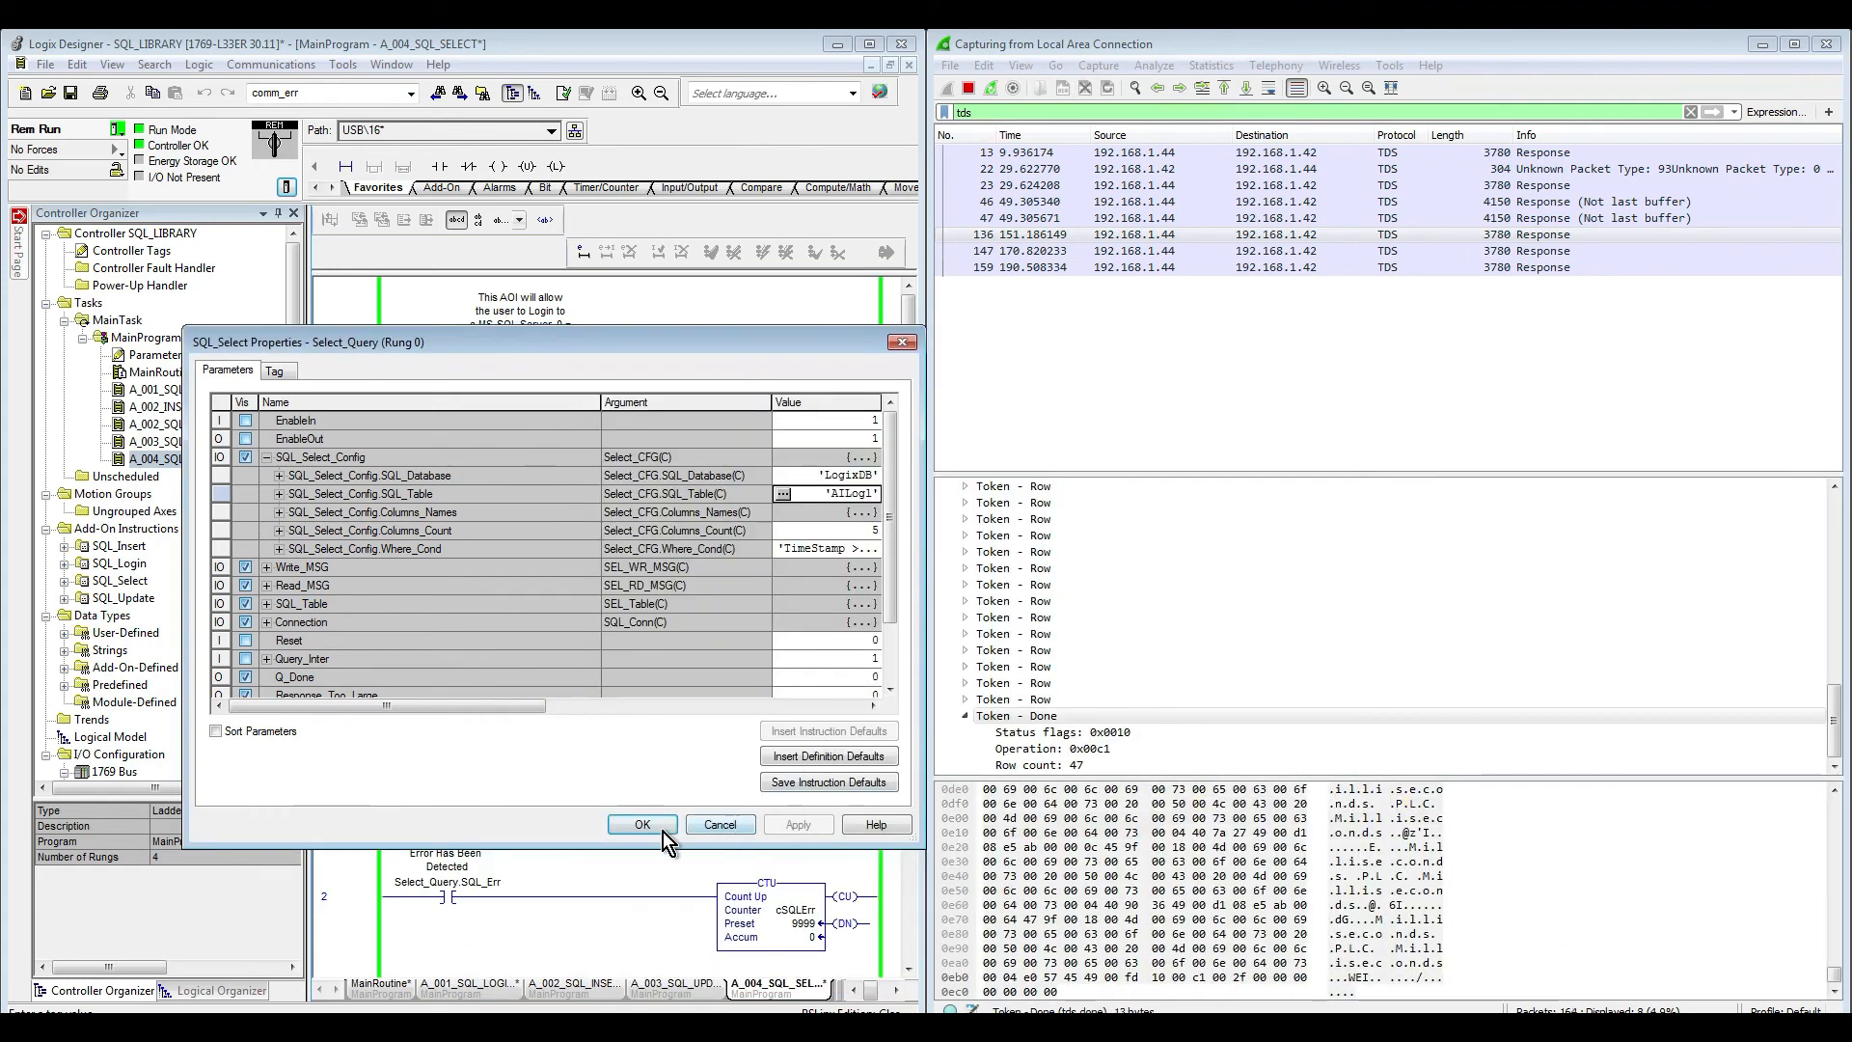
pyautogui.click(643, 825)
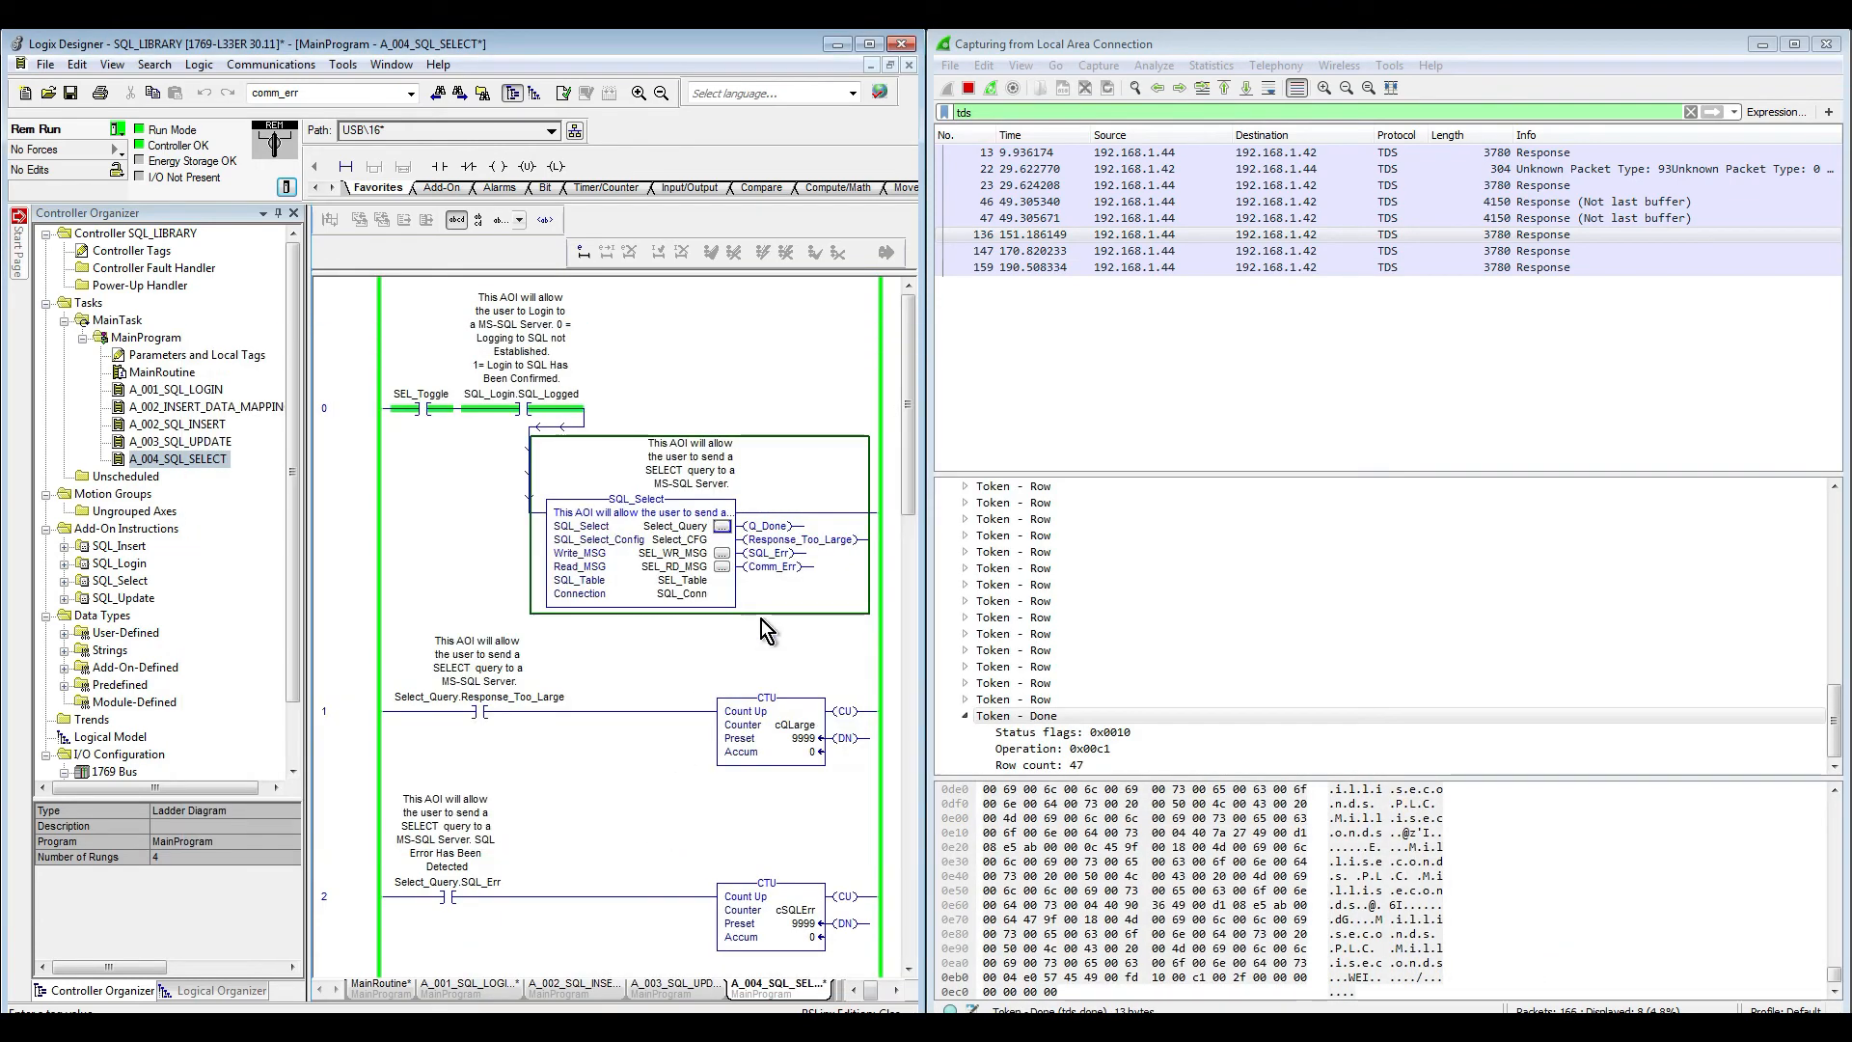
# Step: Review the SQL_Err counter rung and compare responses 159 and 182 in Wireshark, checking the Error token details
pyautogui.click(910, 967)
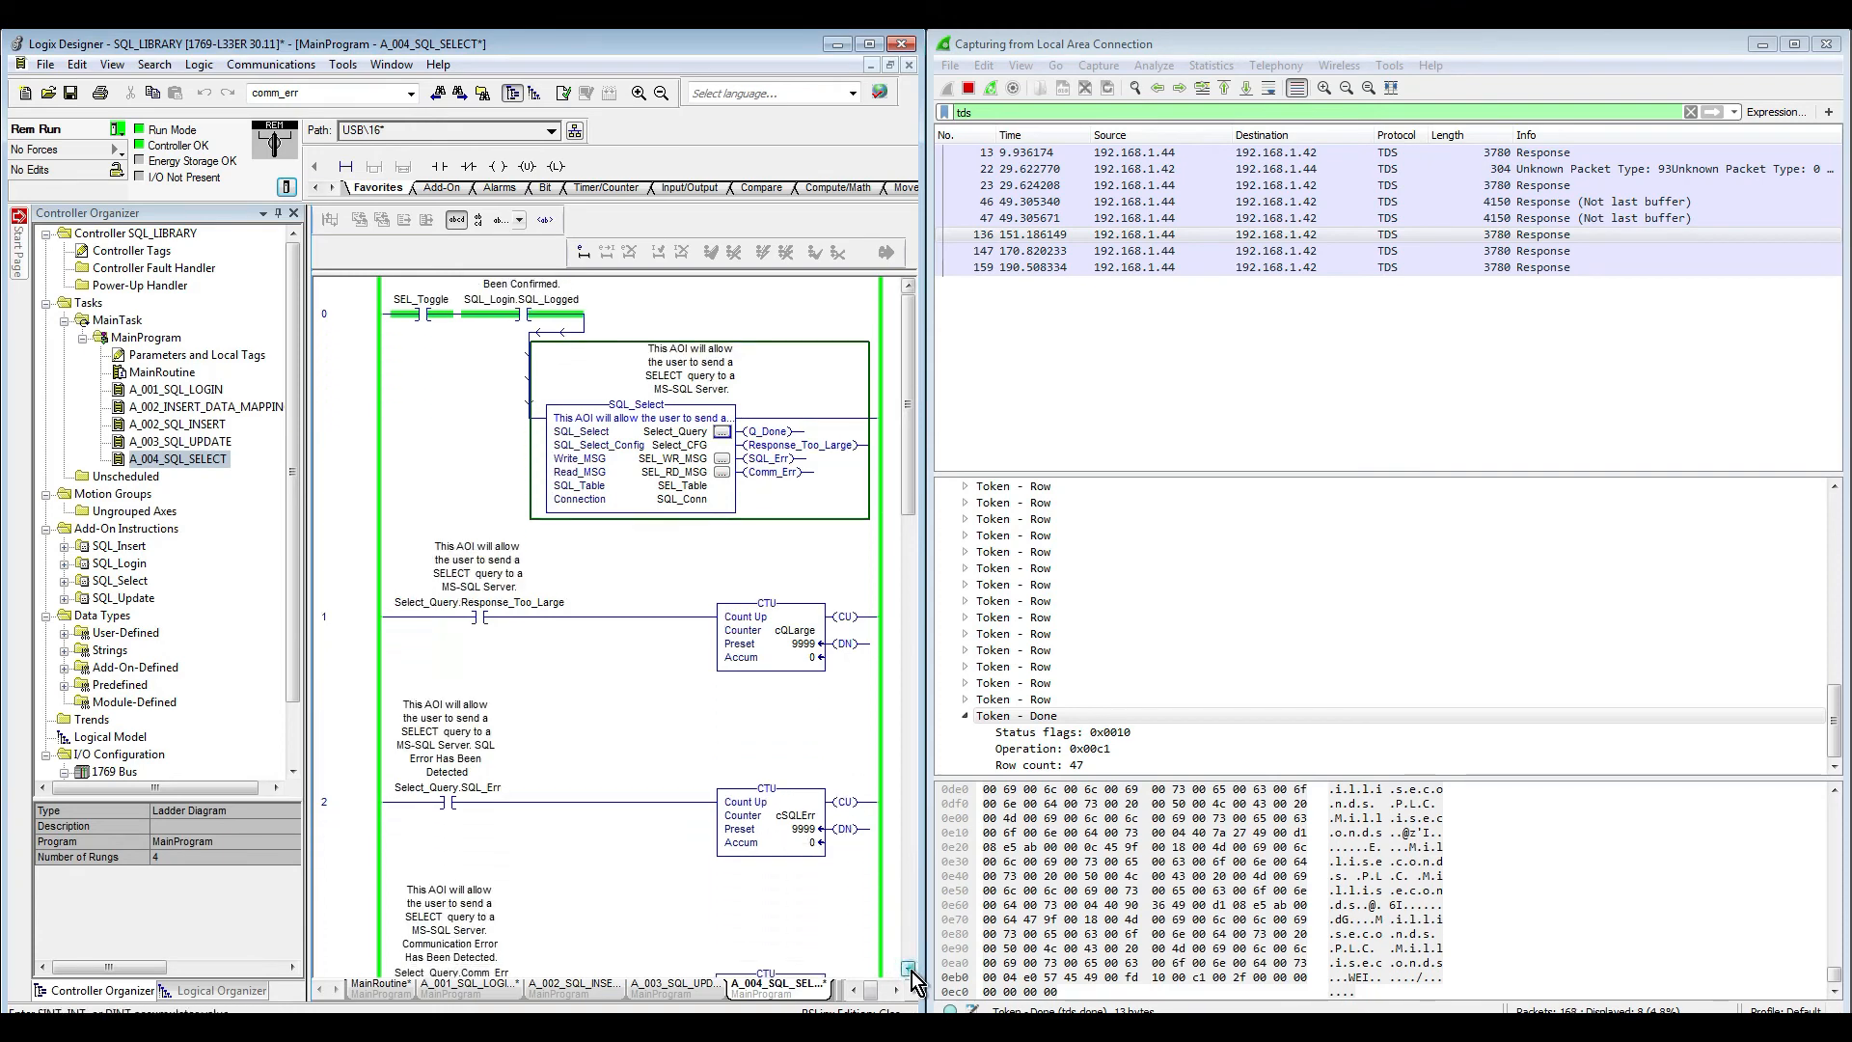
pyautogui.click(910, 968)
pyautogui.click(910, 969)
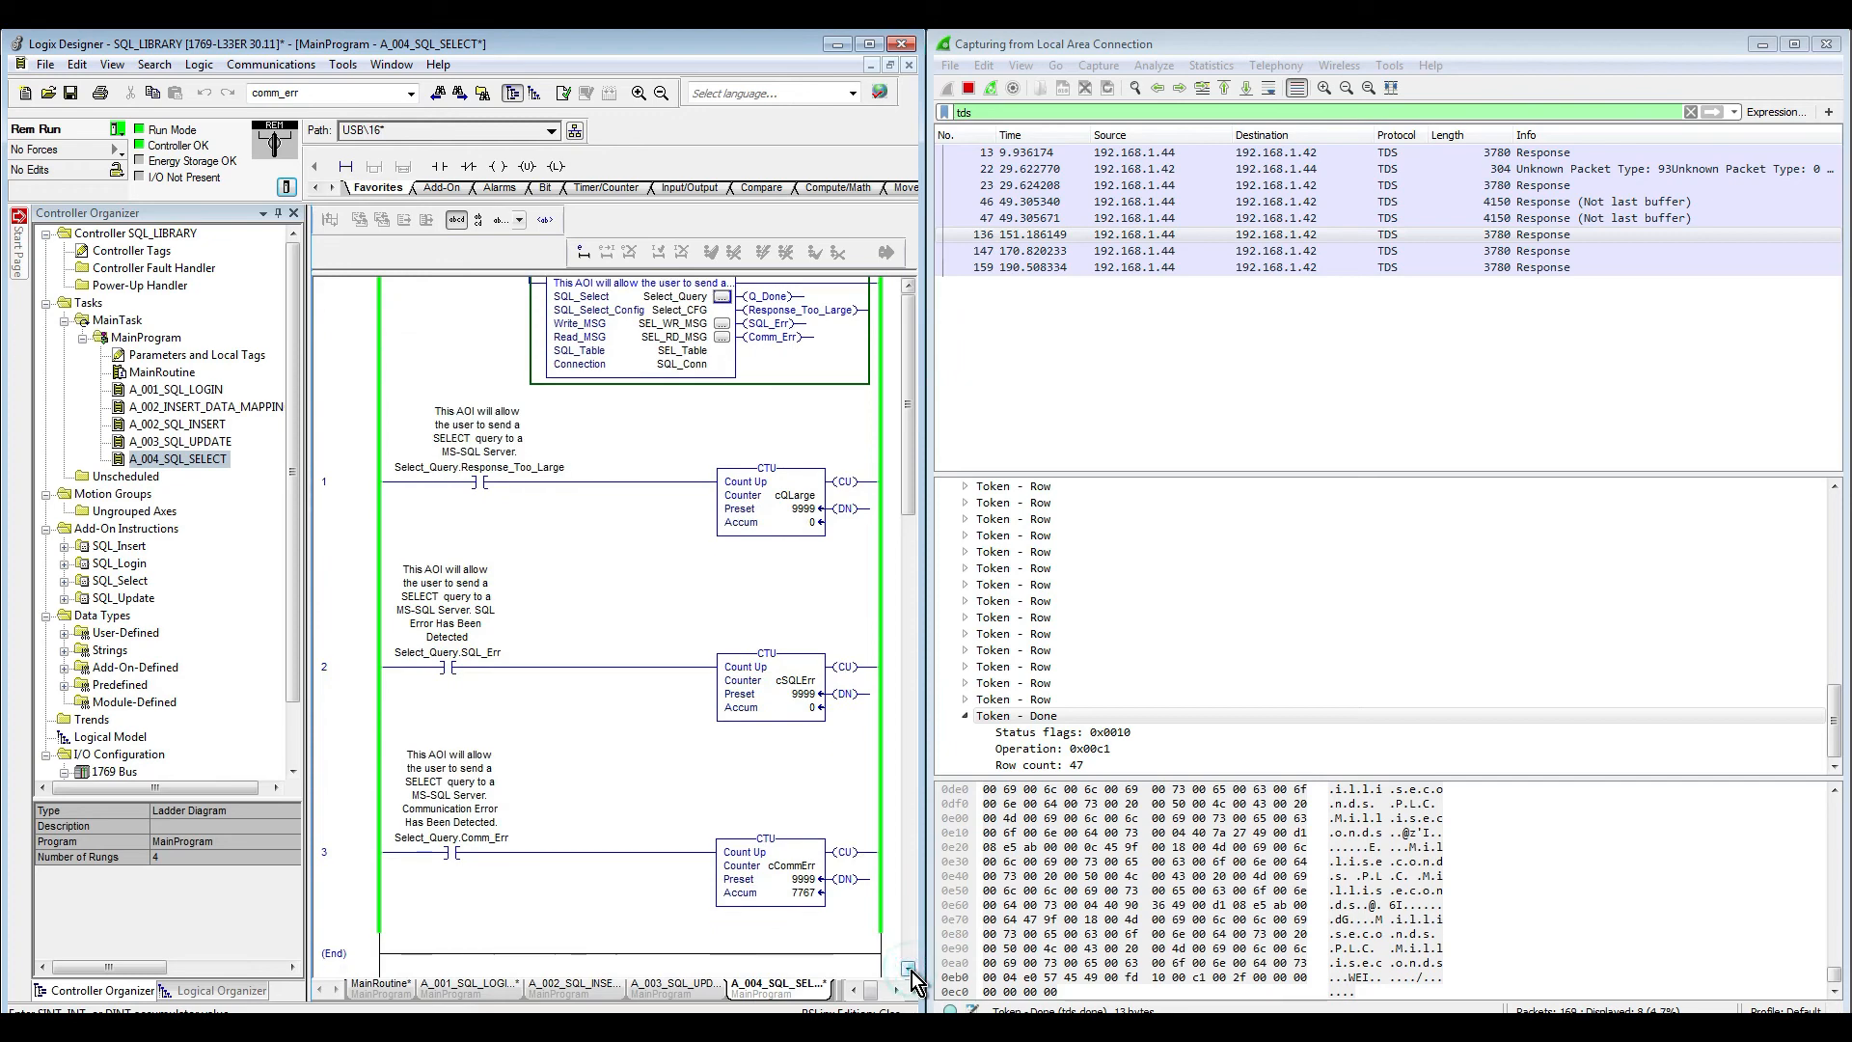
pyautogui.click(909, 968)
pyautogui.click(910, 969)
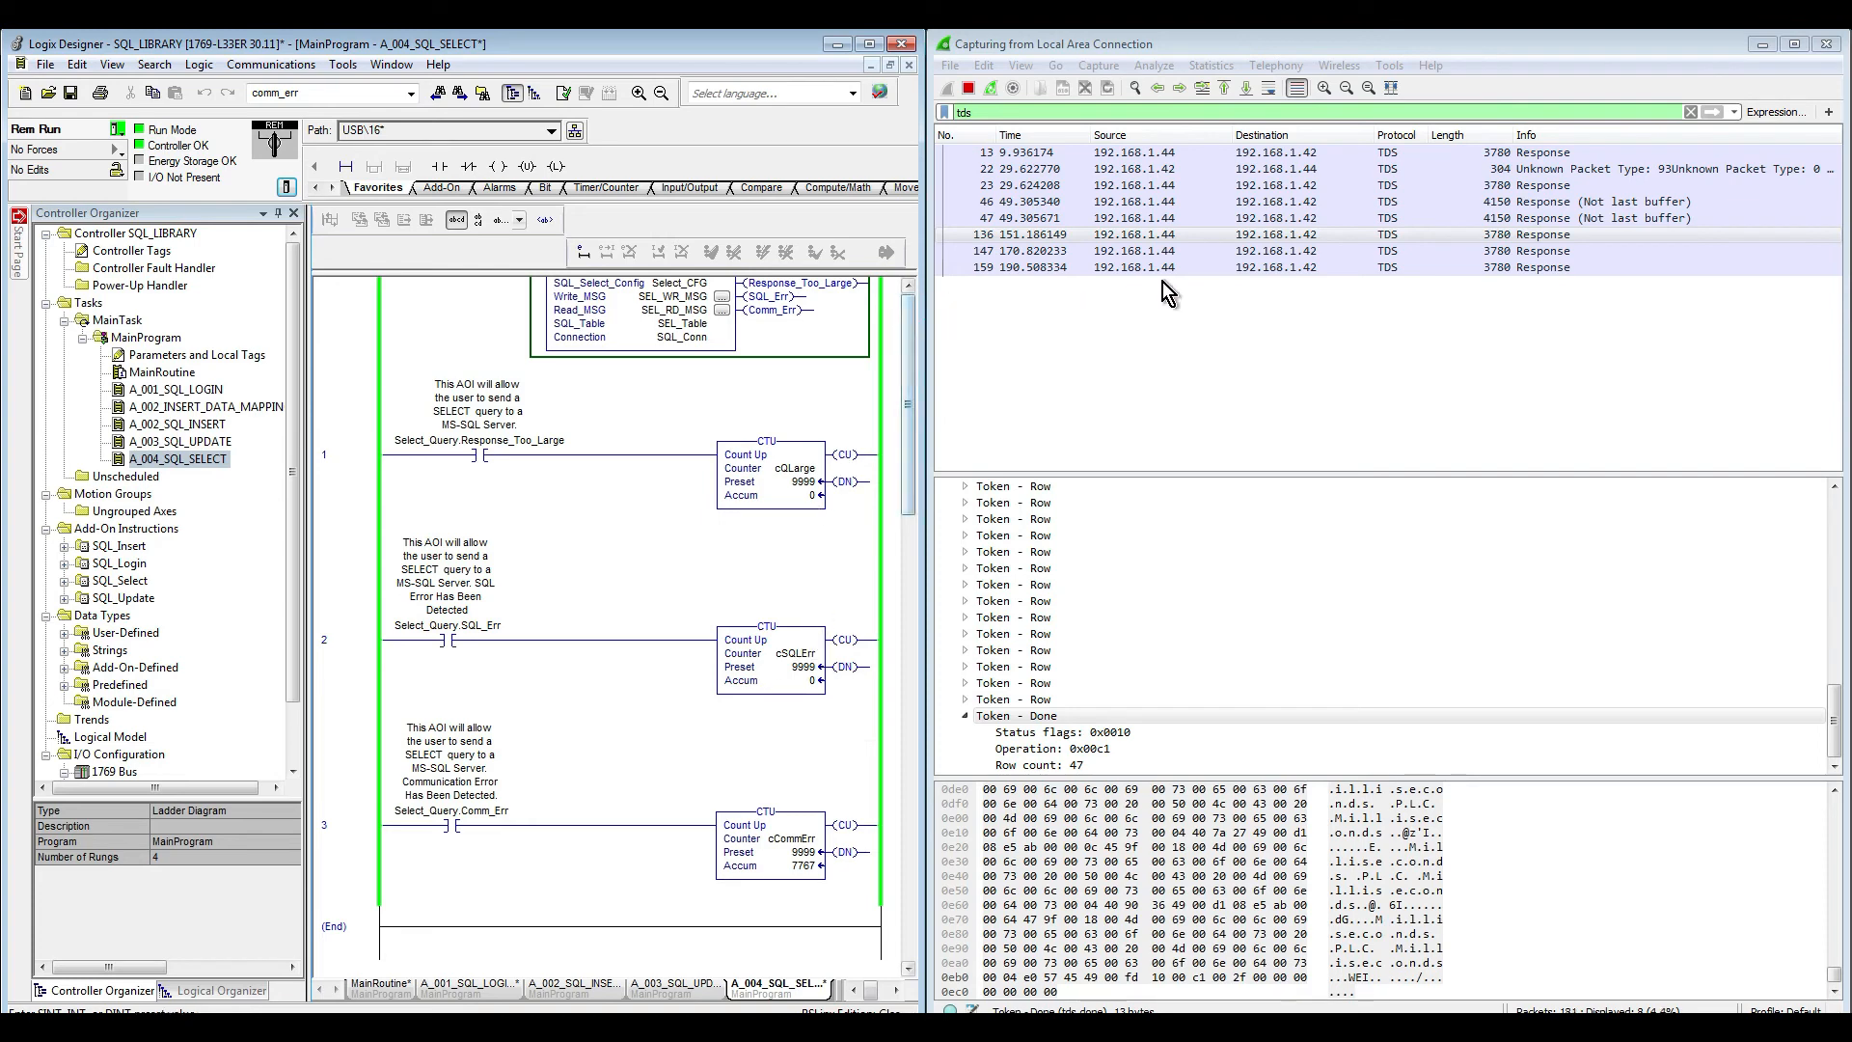
pyautogui.click(1258, 271)
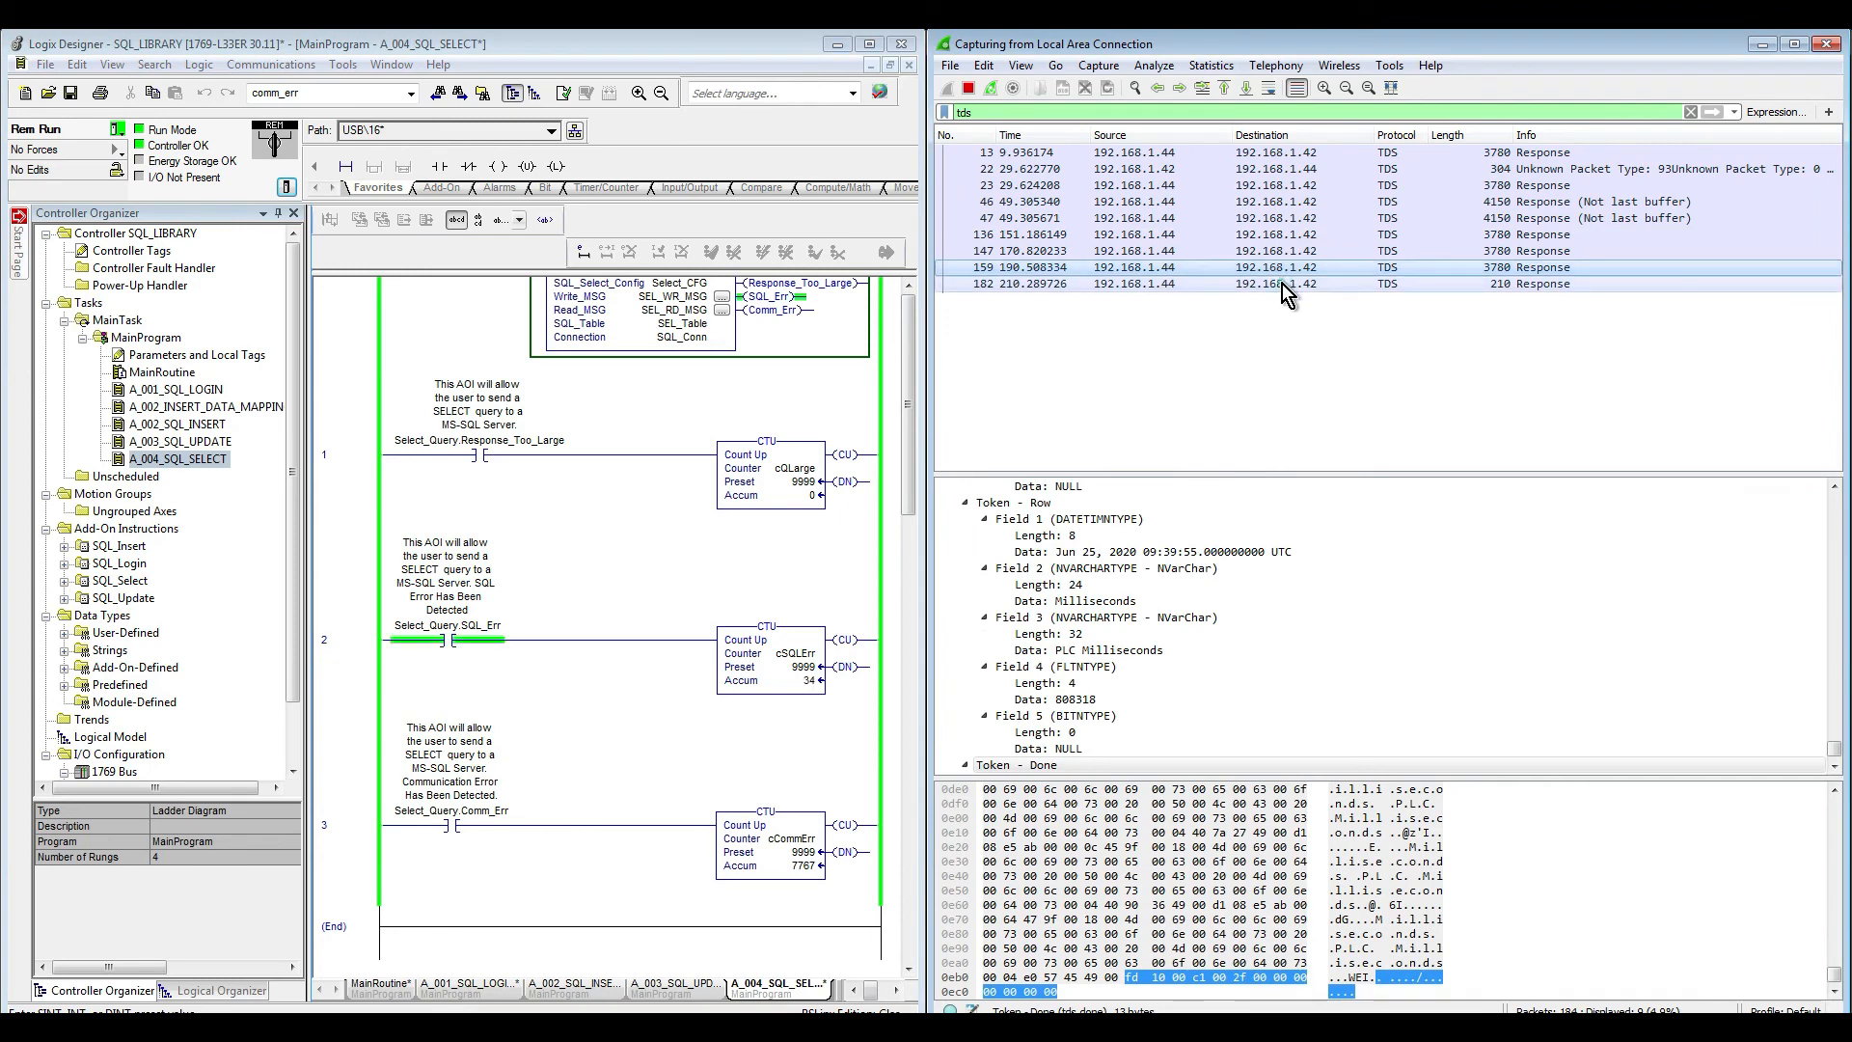
pyautogui.click(1282, 284)
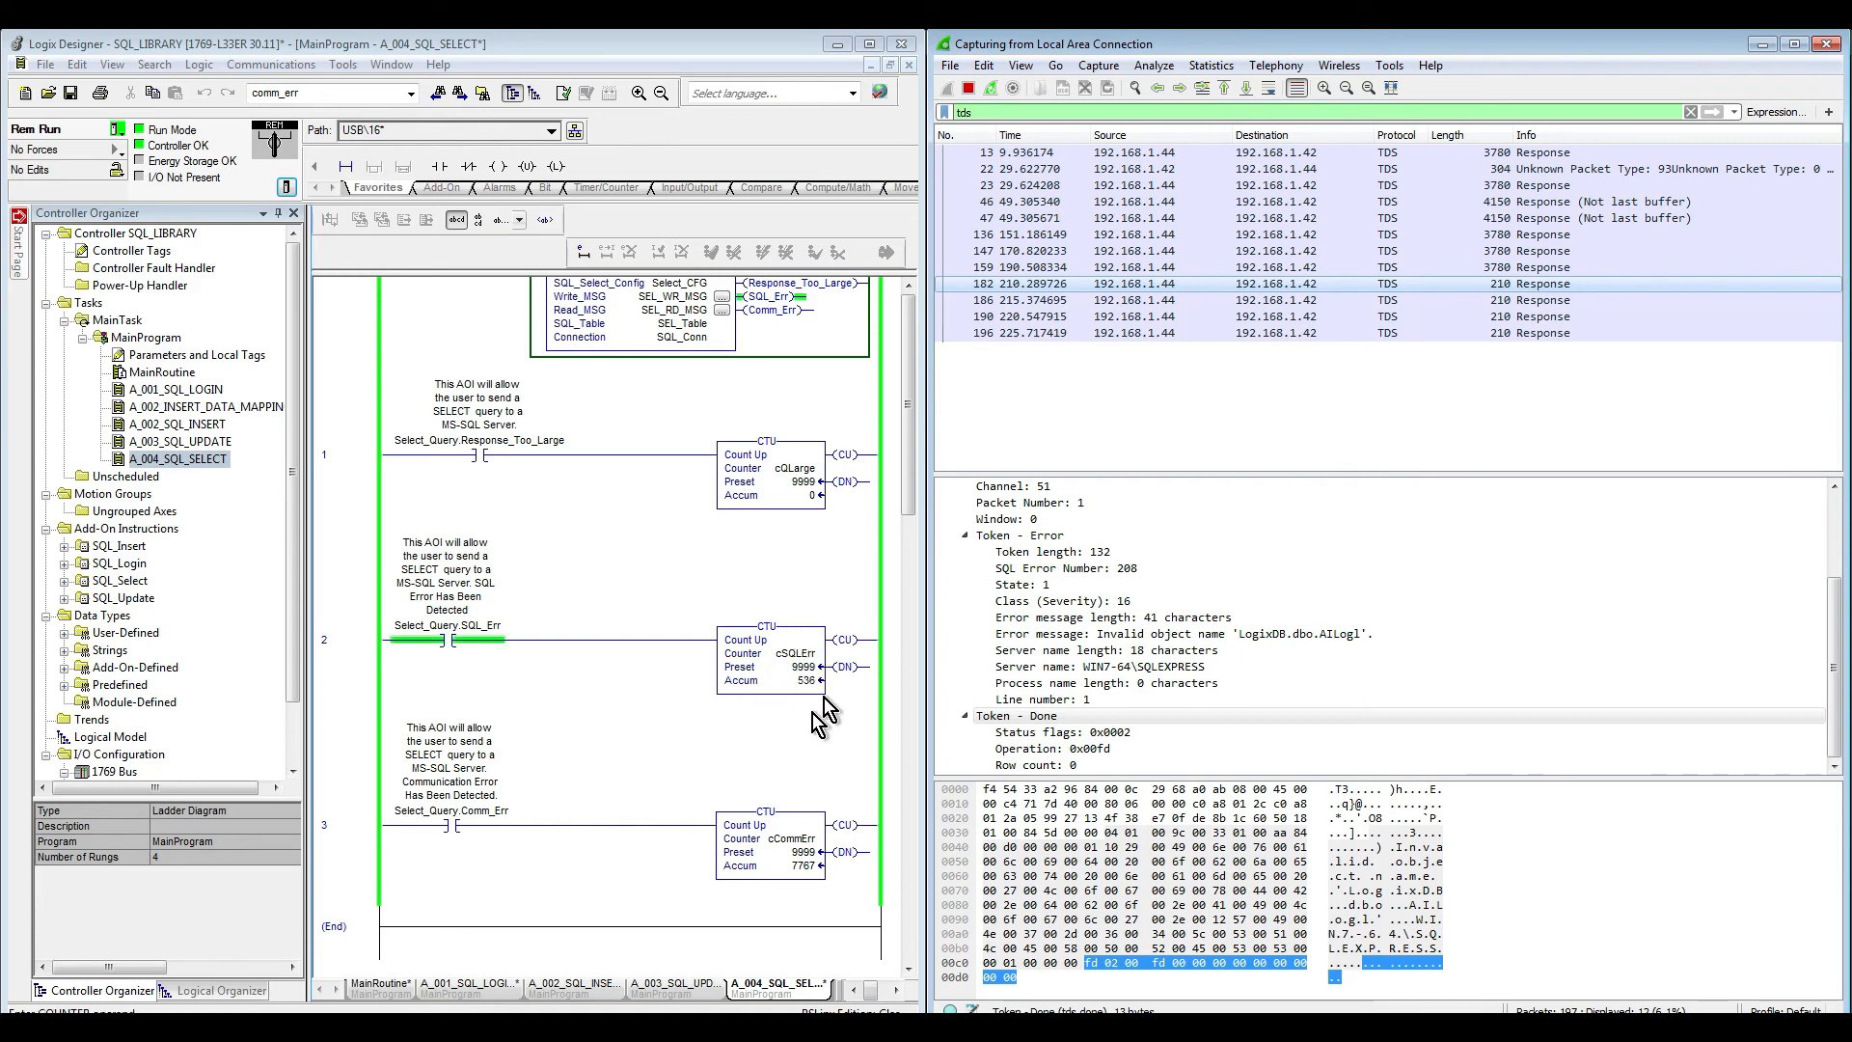
pyautogui.click(908, 290)
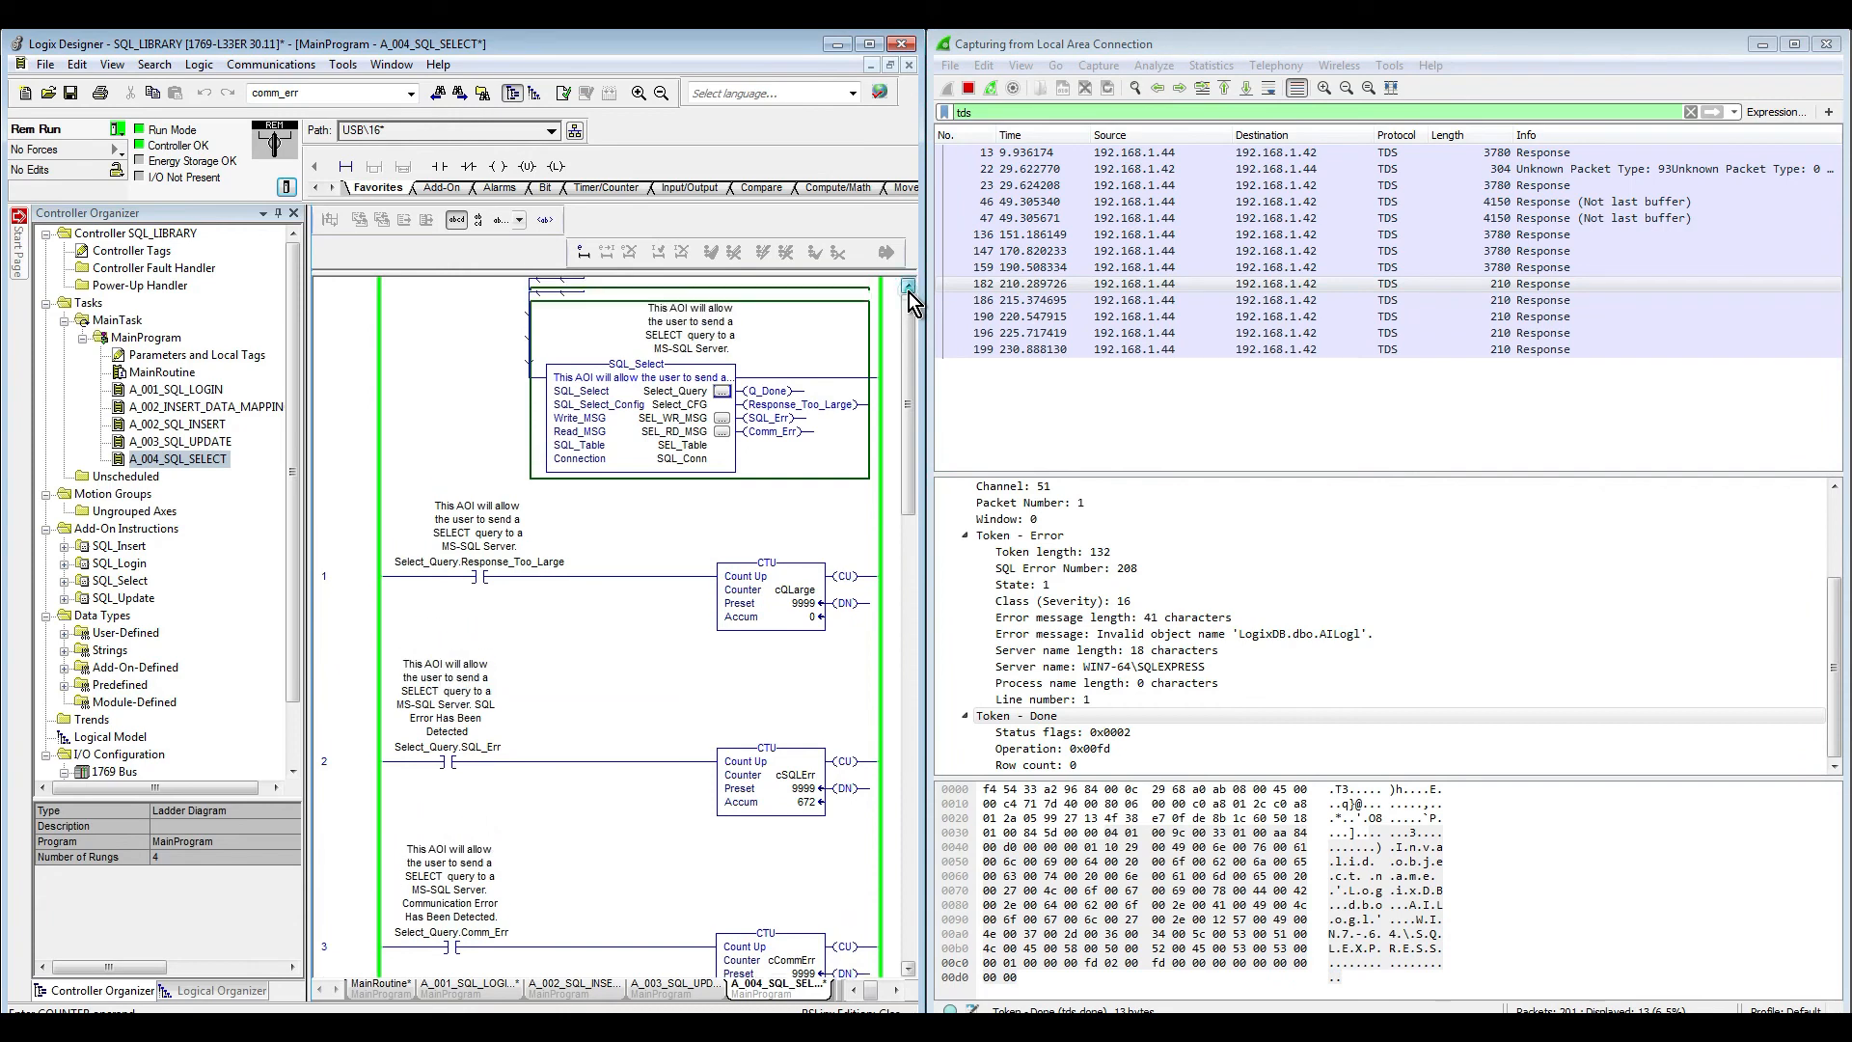
# Step: In the Select_Query properties, set SQL_Select_Config.SQL_Table to the table name AILog and accept the change
pyautogui.click(909, 289)
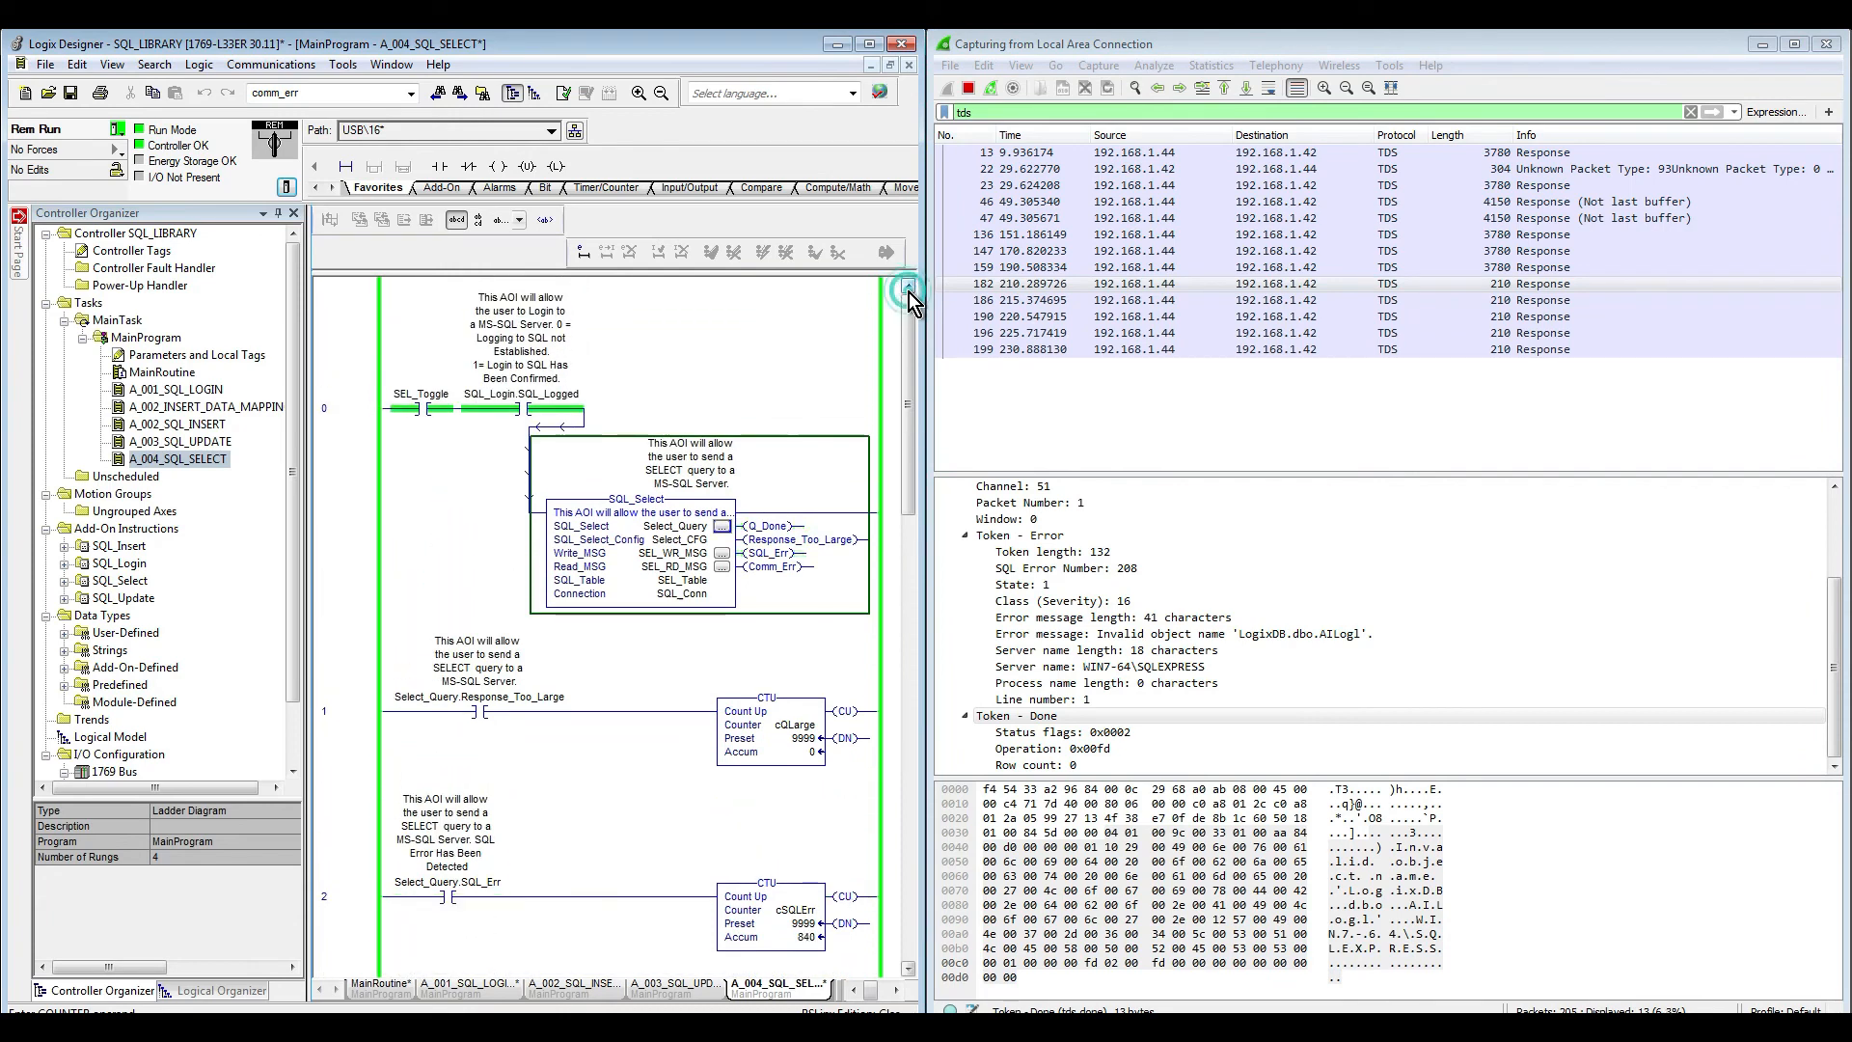
pyautogui.click(723, 529)
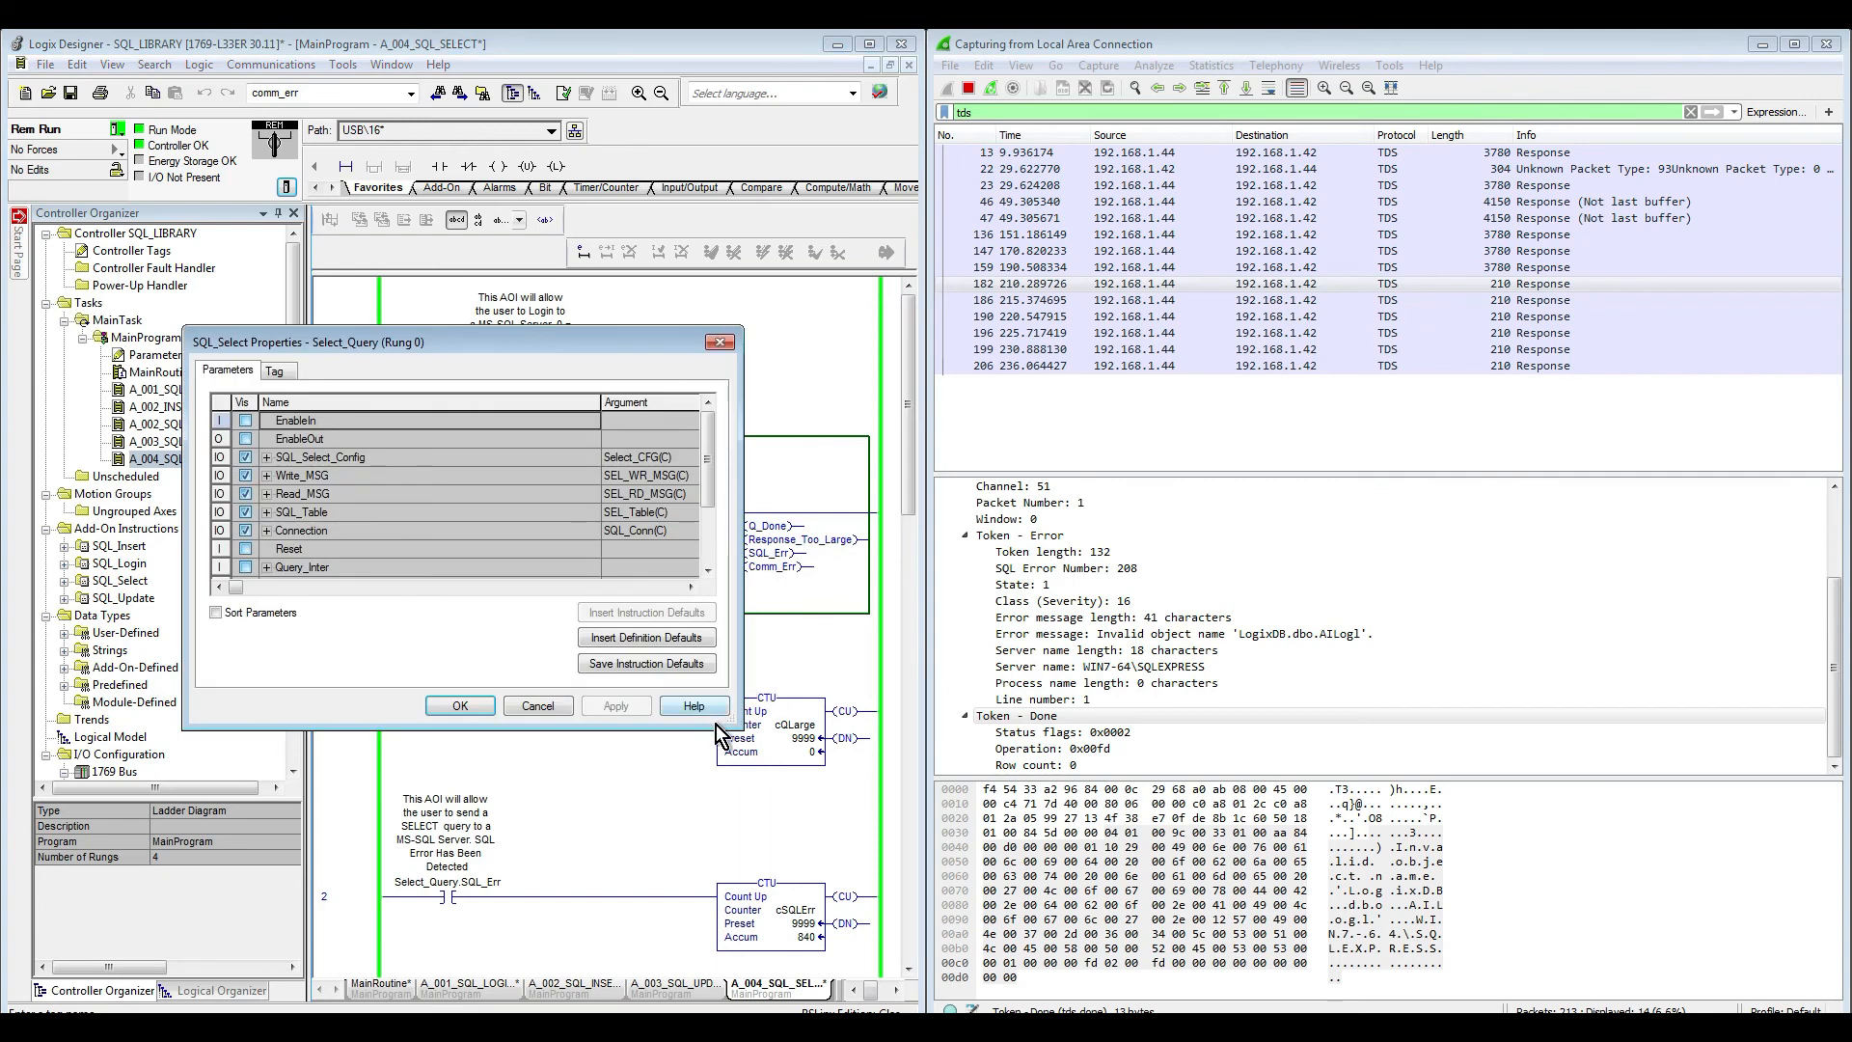
pyautogui.moveTo(737, 728); pyautogui.dragTo(941, 816)
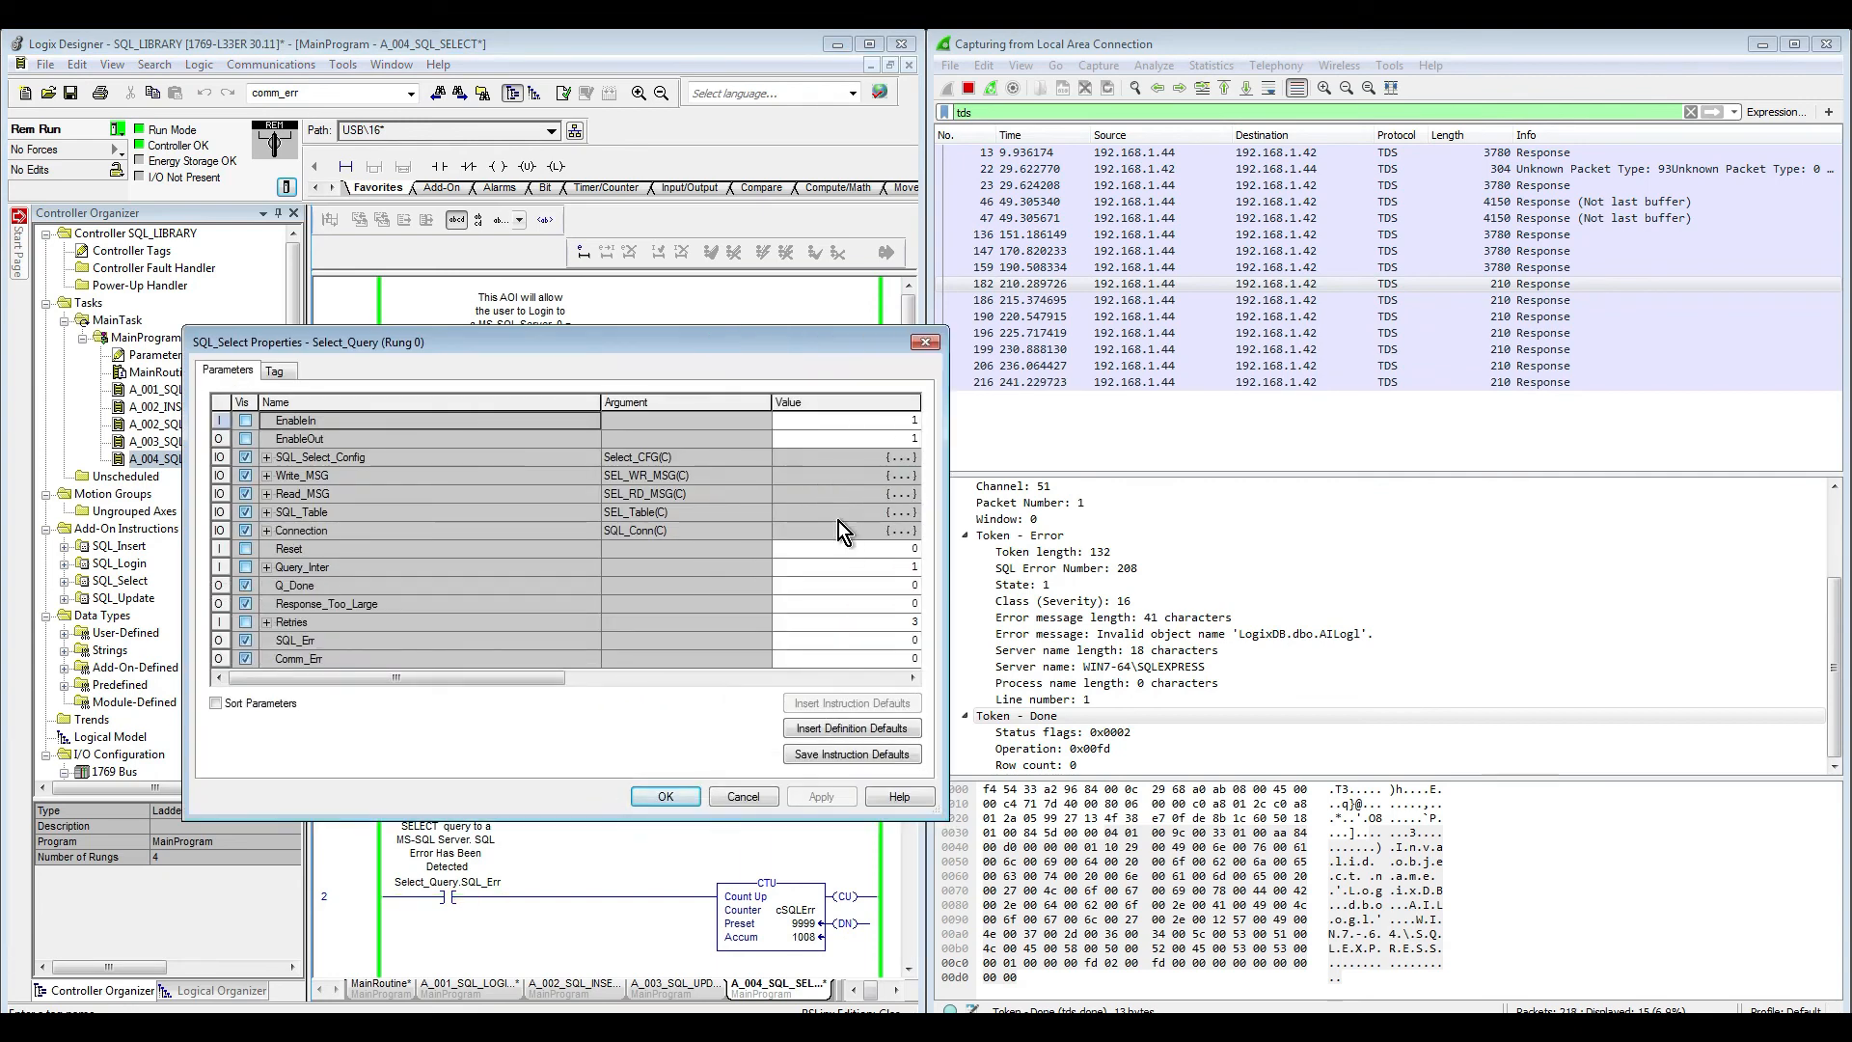
pyautogui.click(265, 460)
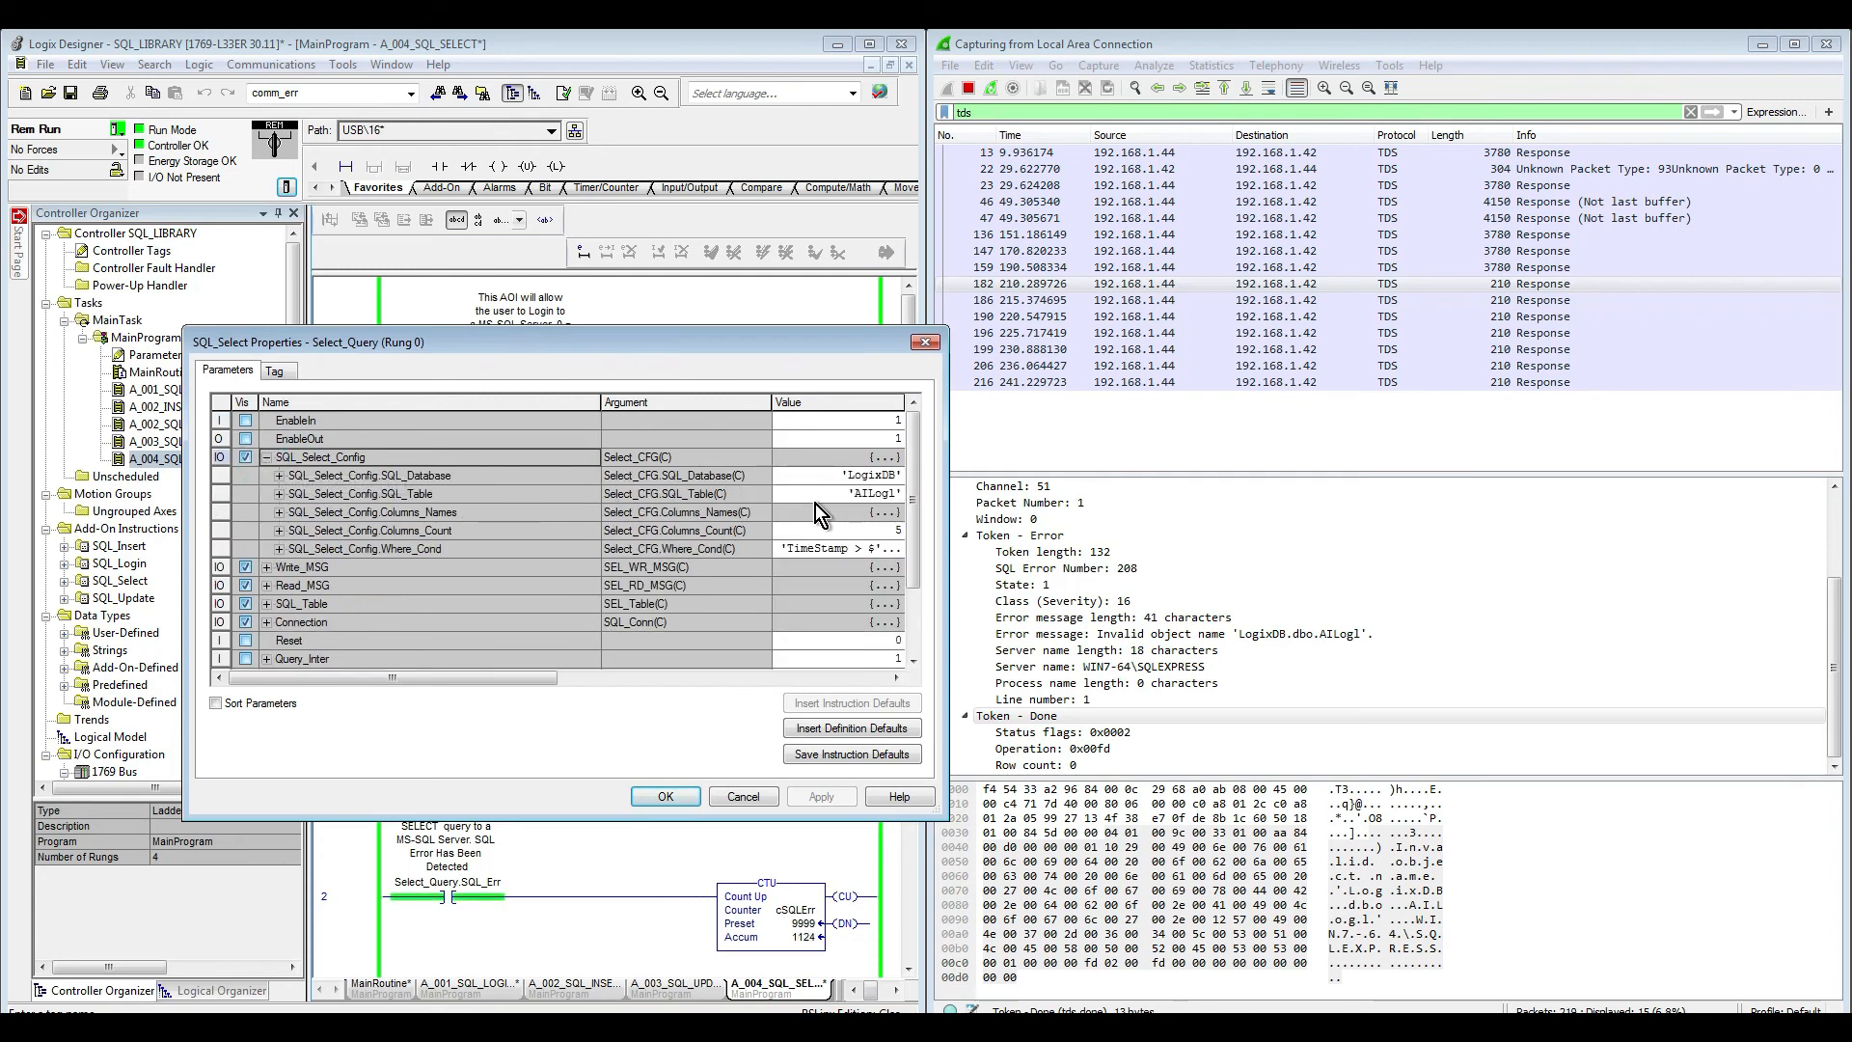
pyautogui.click(780, 496)
pyautogui.click(780, 496)
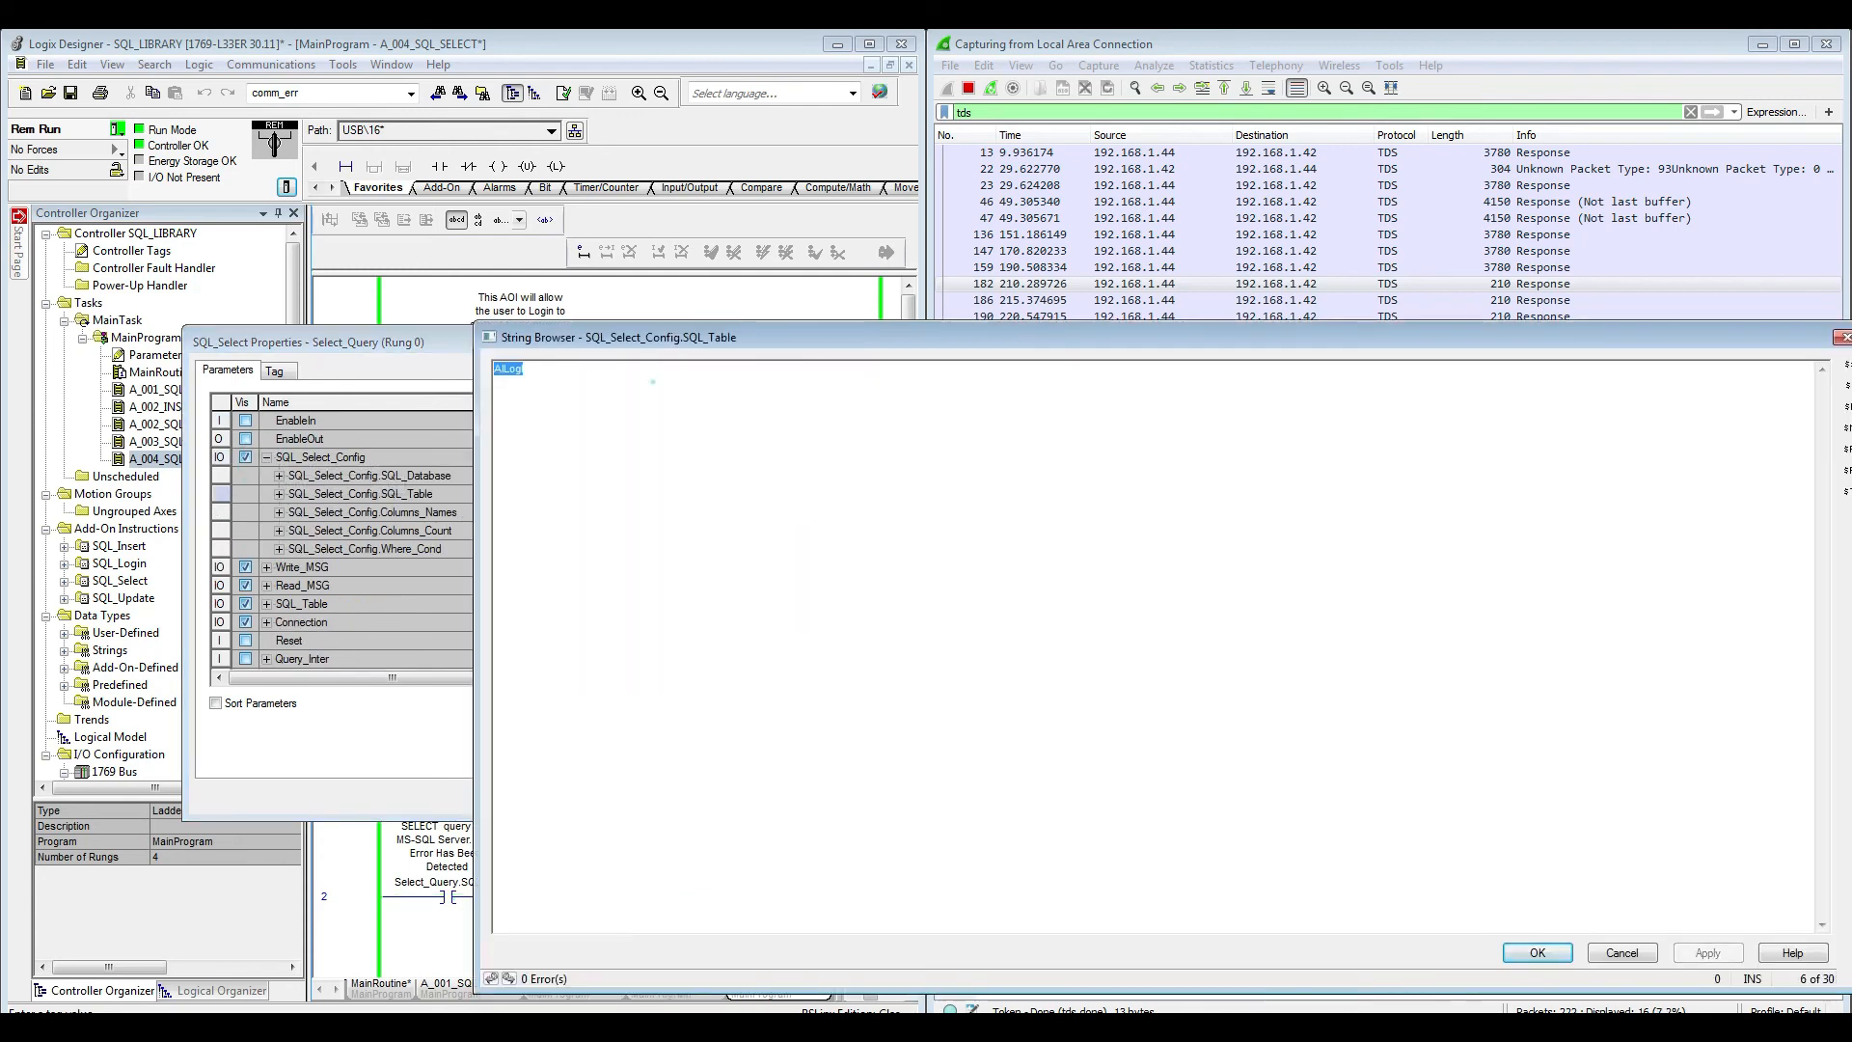
pyautogui.press('End')
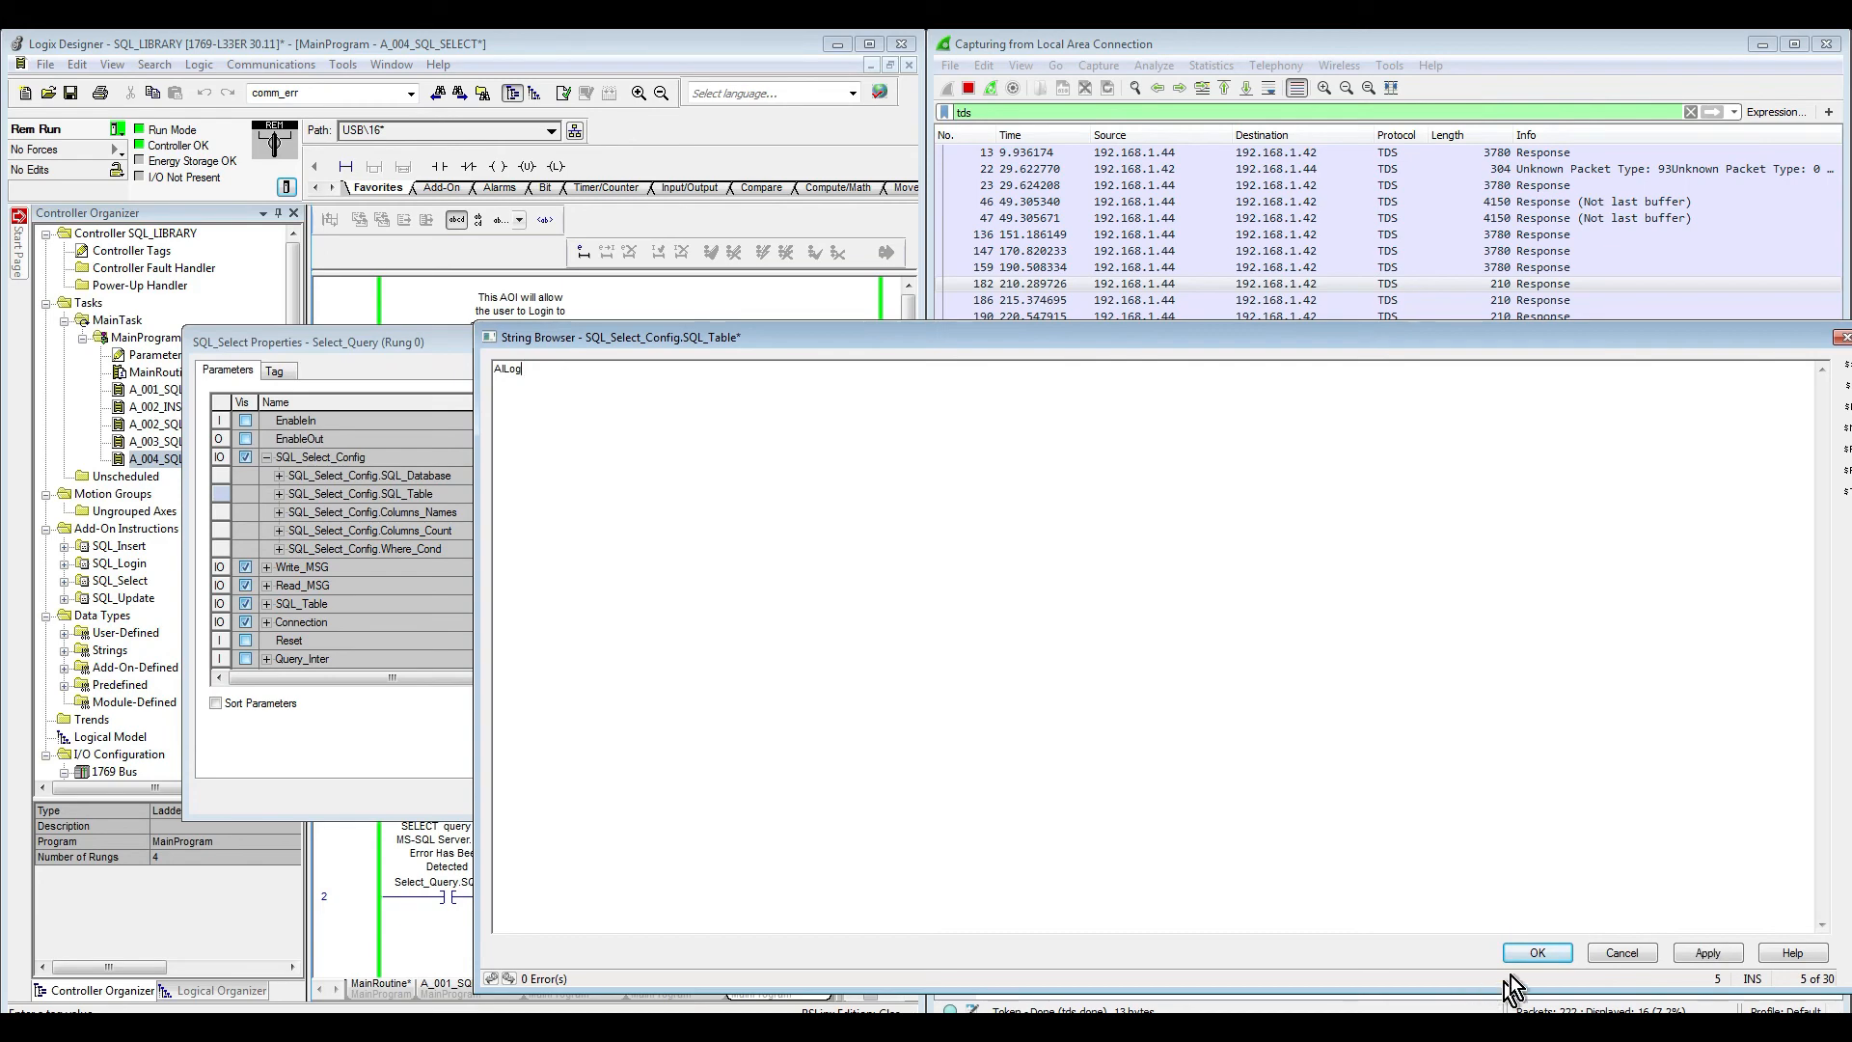
pyautogui.click(1535, 956)
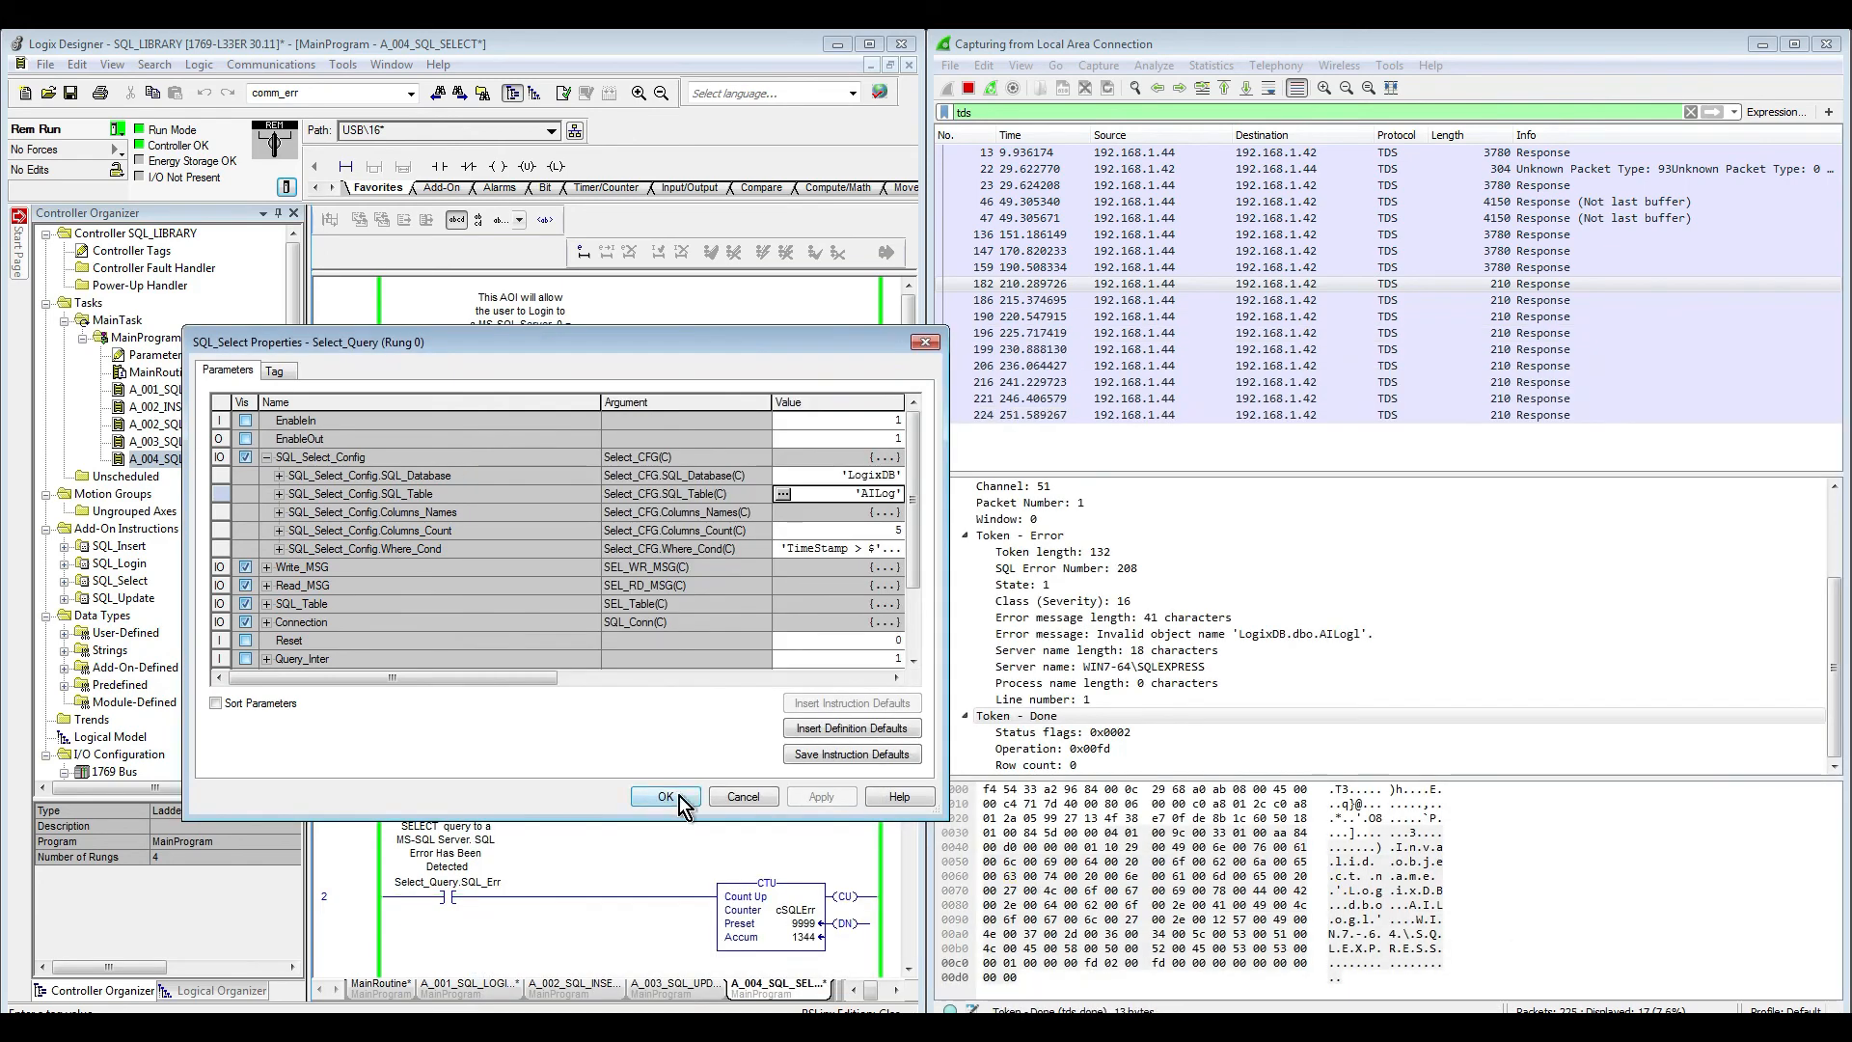
pyautogui.click(695, 799)
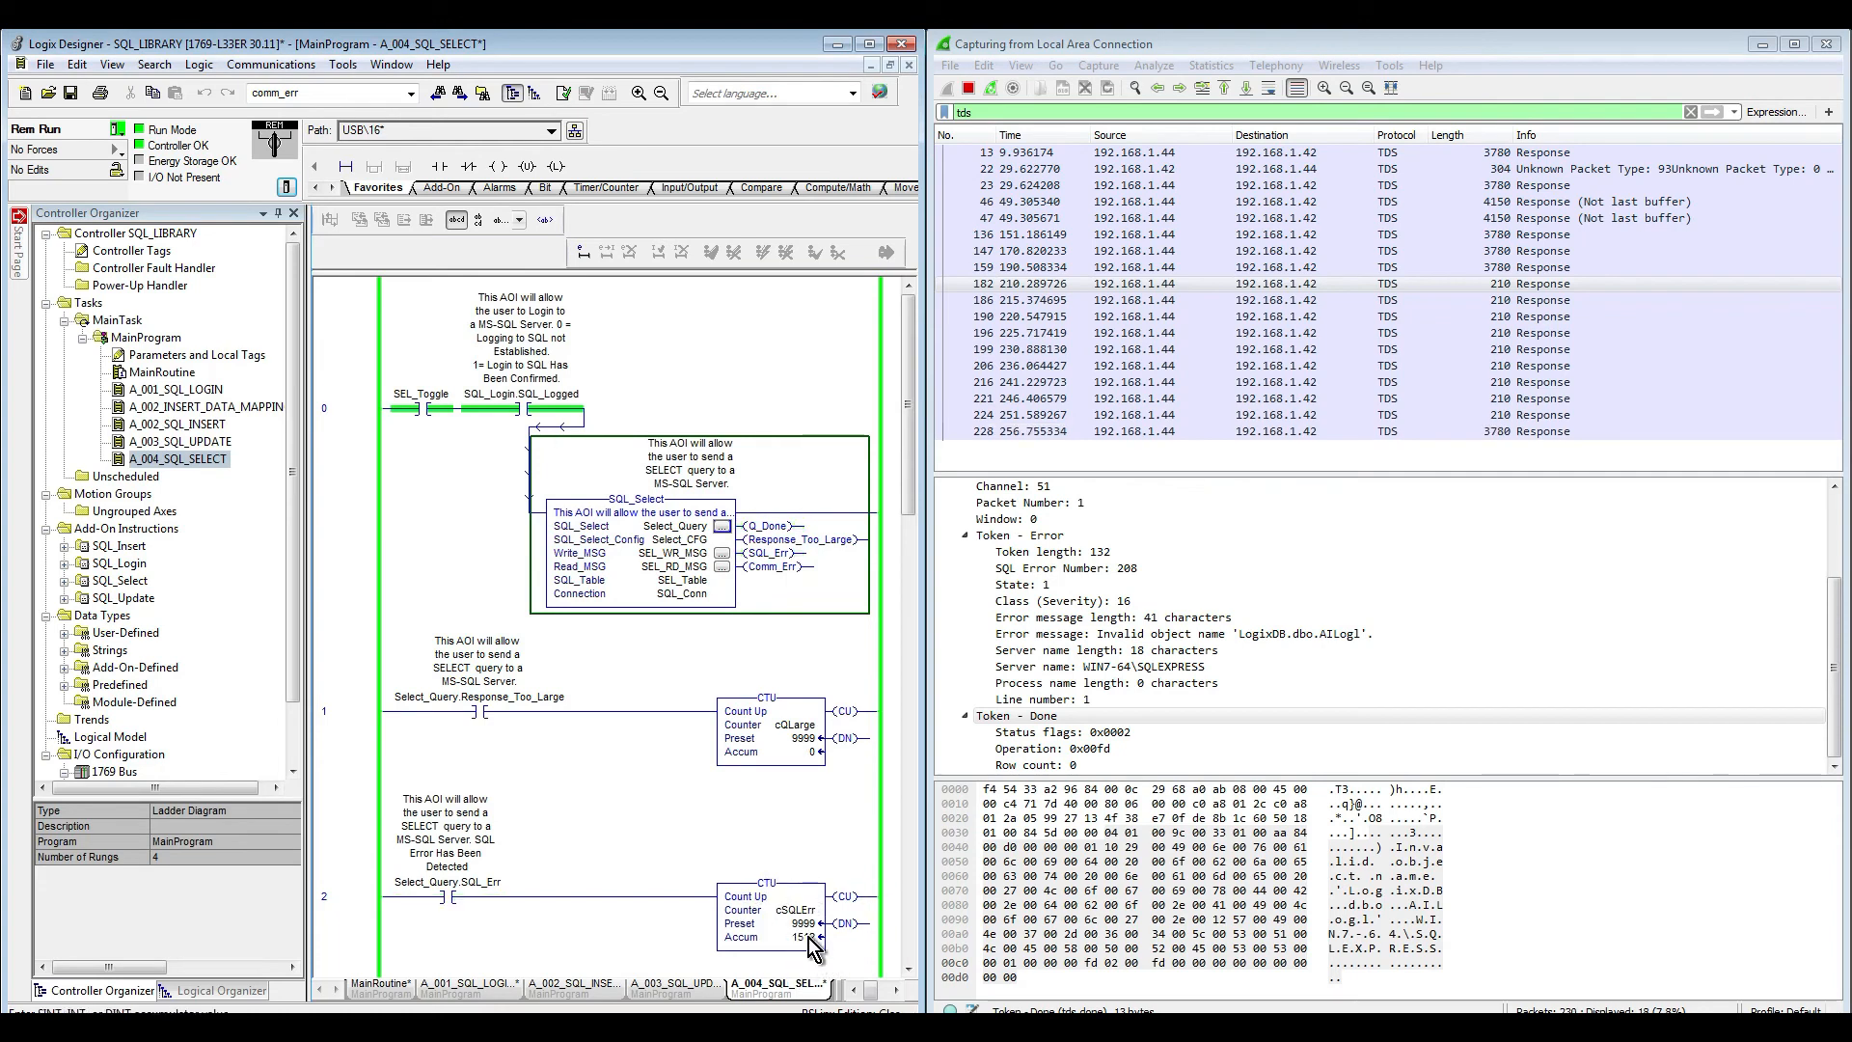
# Step: Inspect responses 228 and 245 in Wireshark and compare them with the Select_Query counter rungs
pyautogui.click(1503, 433)
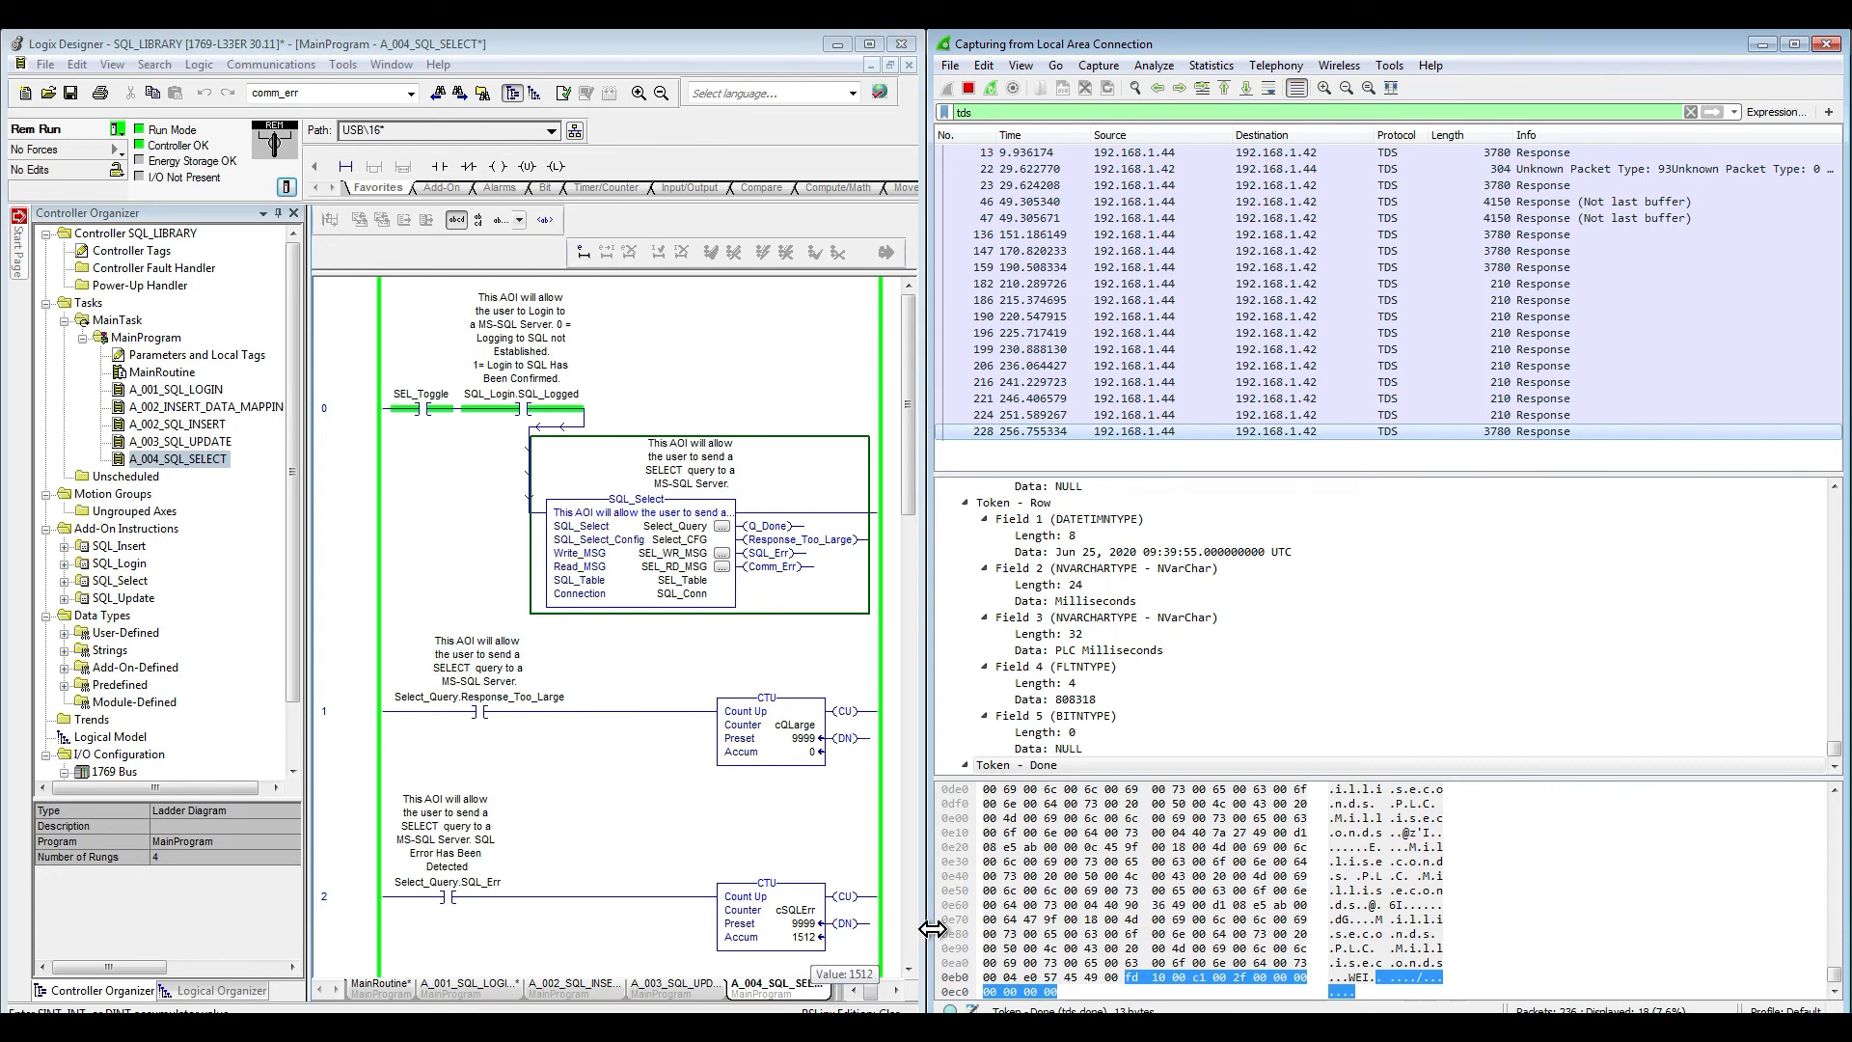
pyautogui.click(909, 969)
pyautogui.click(910, 969)
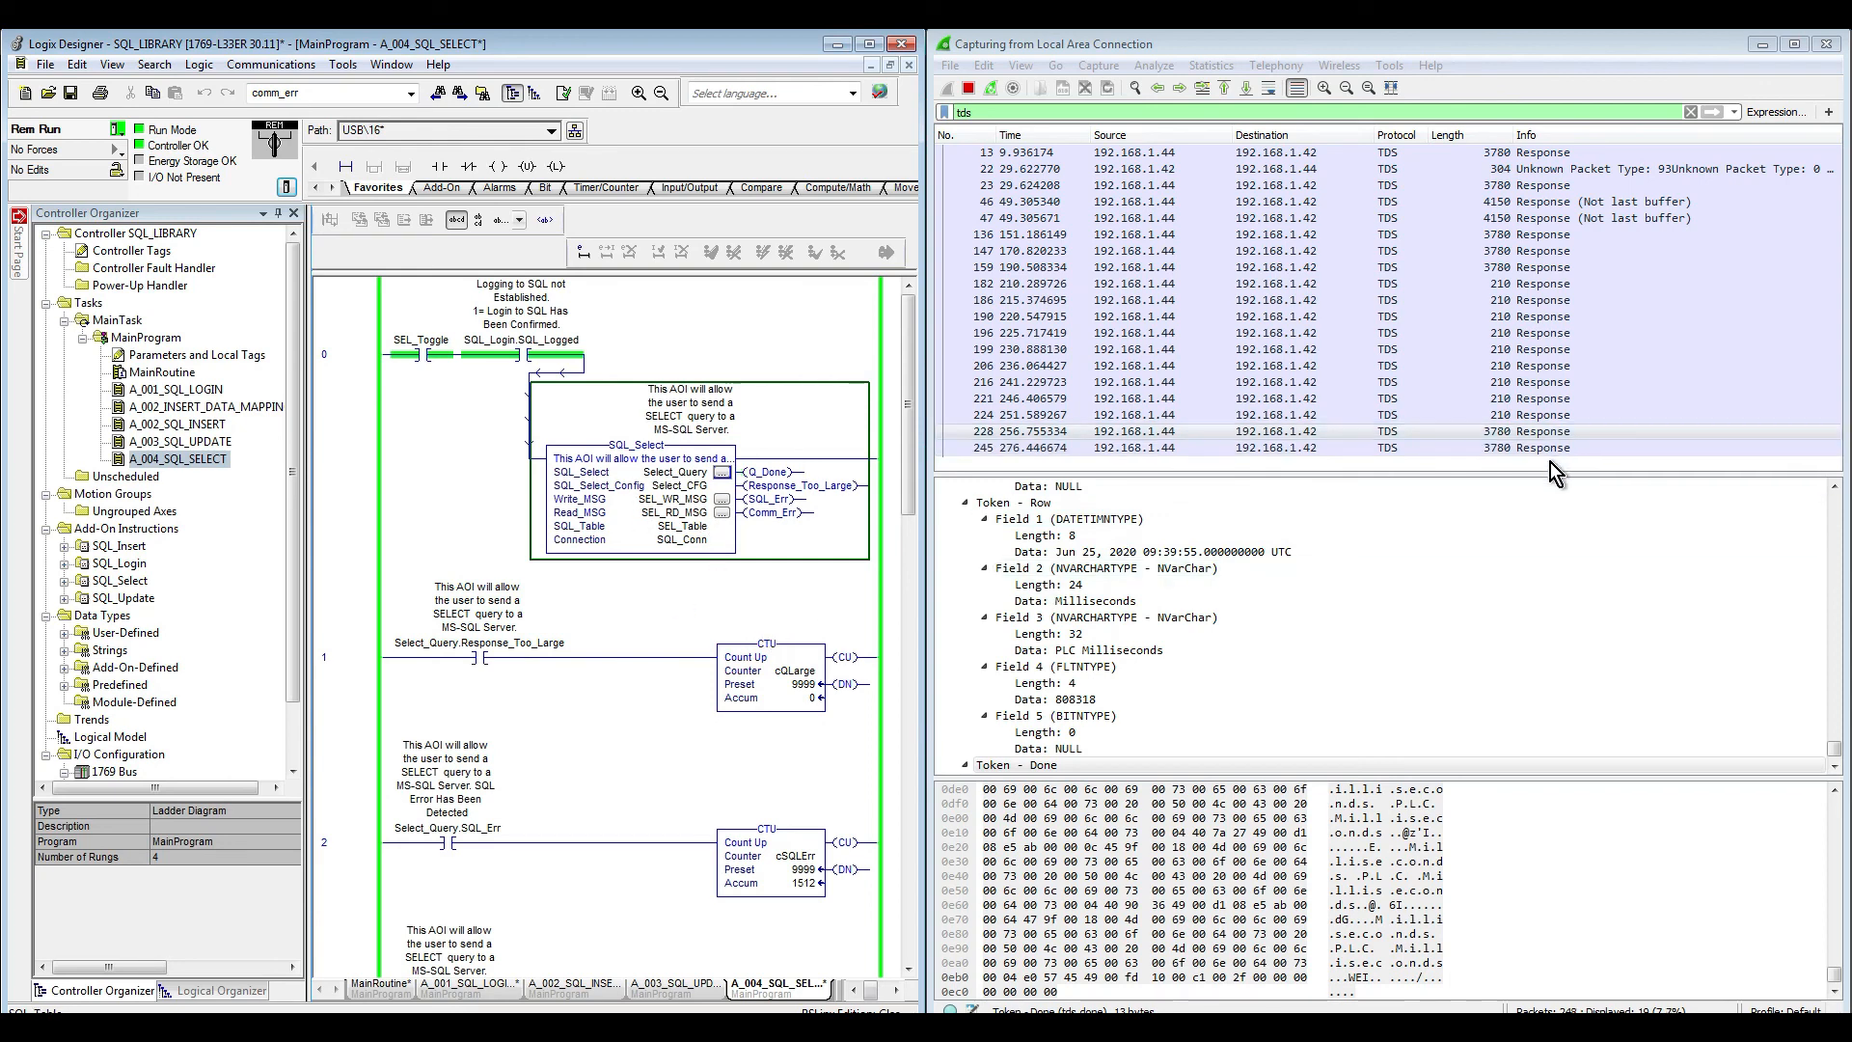
pyautogui.click(1543, 449)
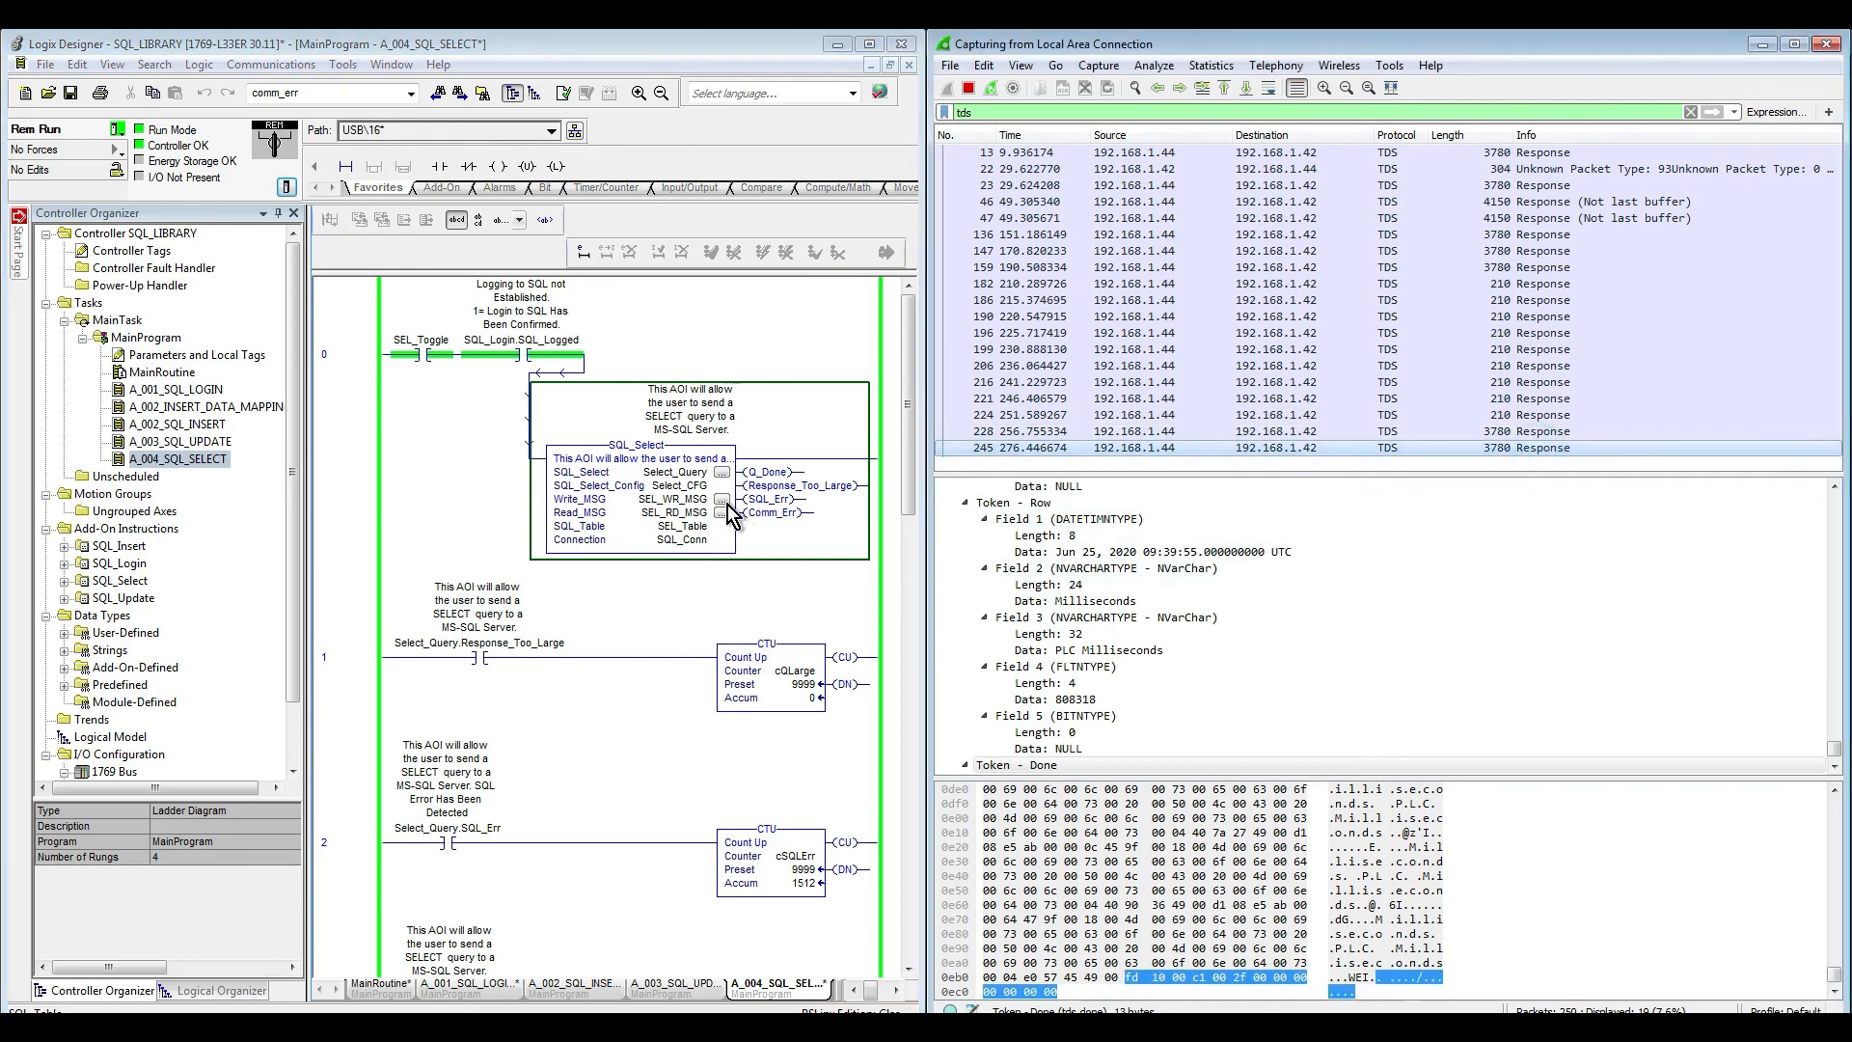
# Step: Reset the accumulated value of the cCommErr counter on rung 3 to 0
pyautogui.moveTo(911, 970); pyautogui.dragTo(910, 971)
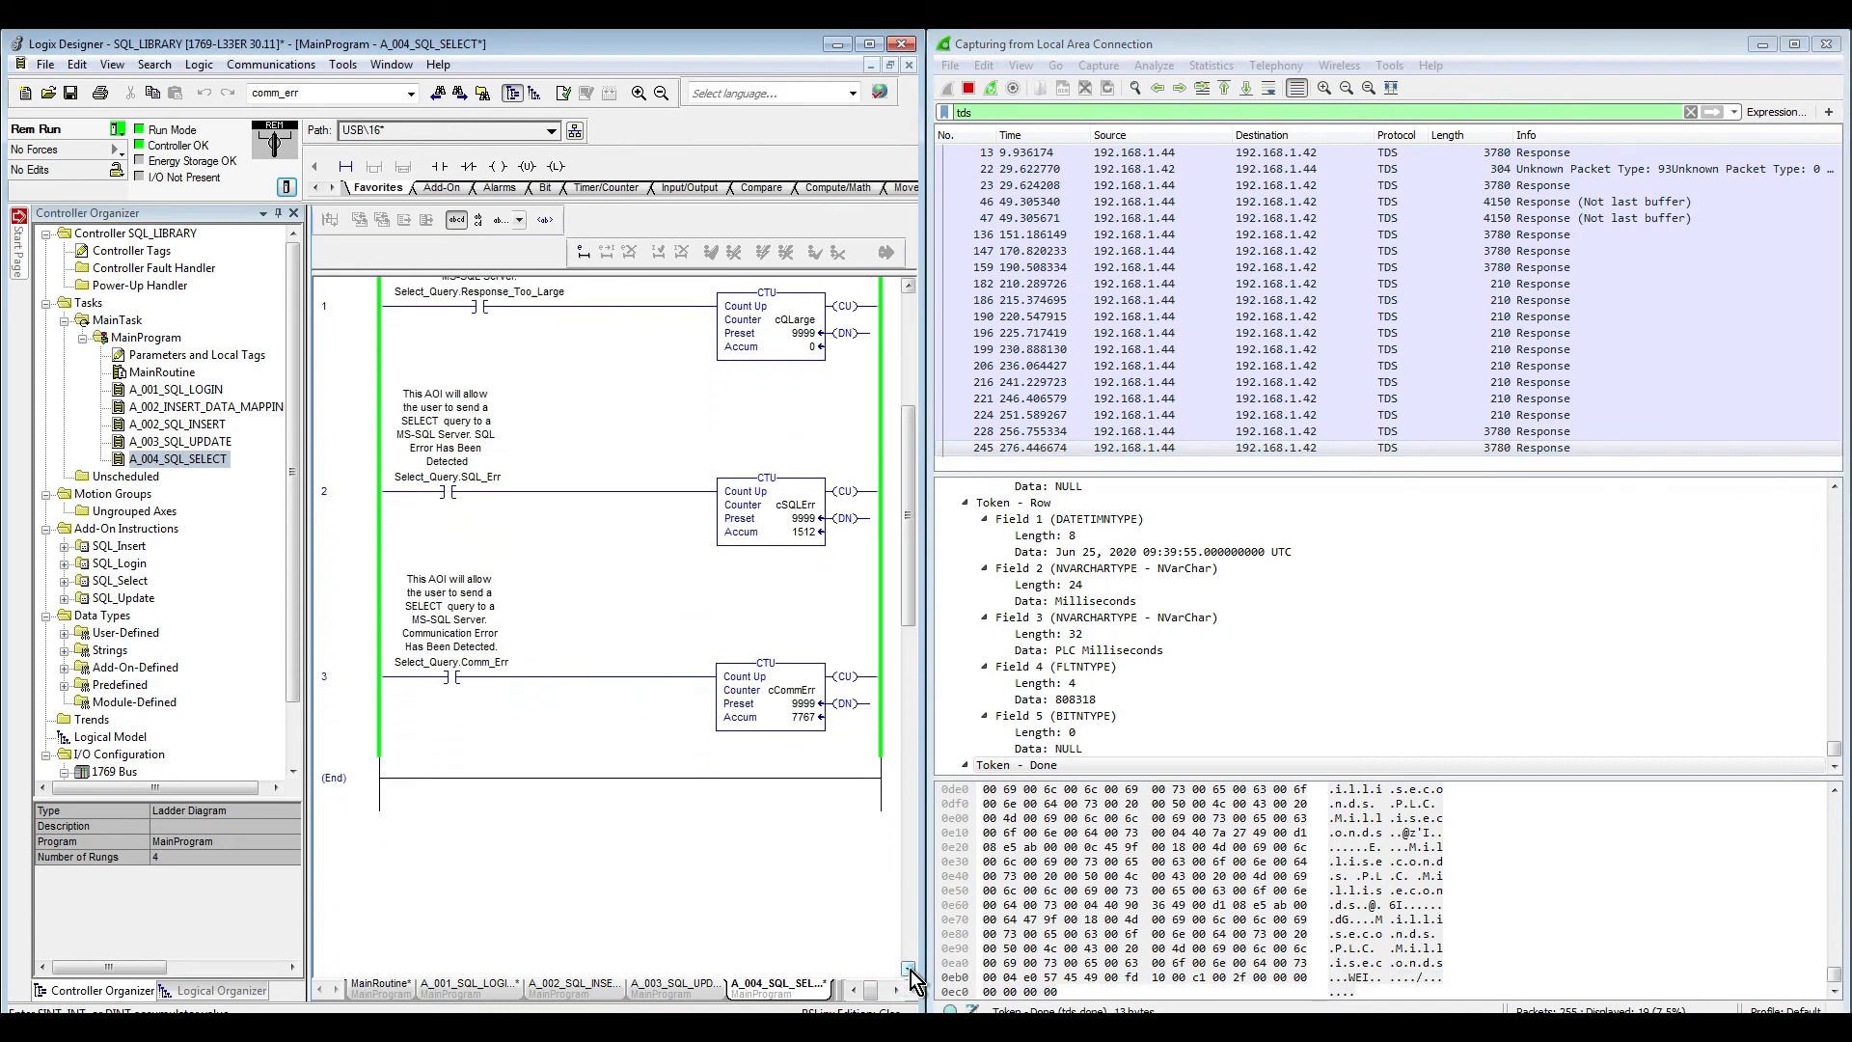
pyautogui.doubleClick(801, 716)
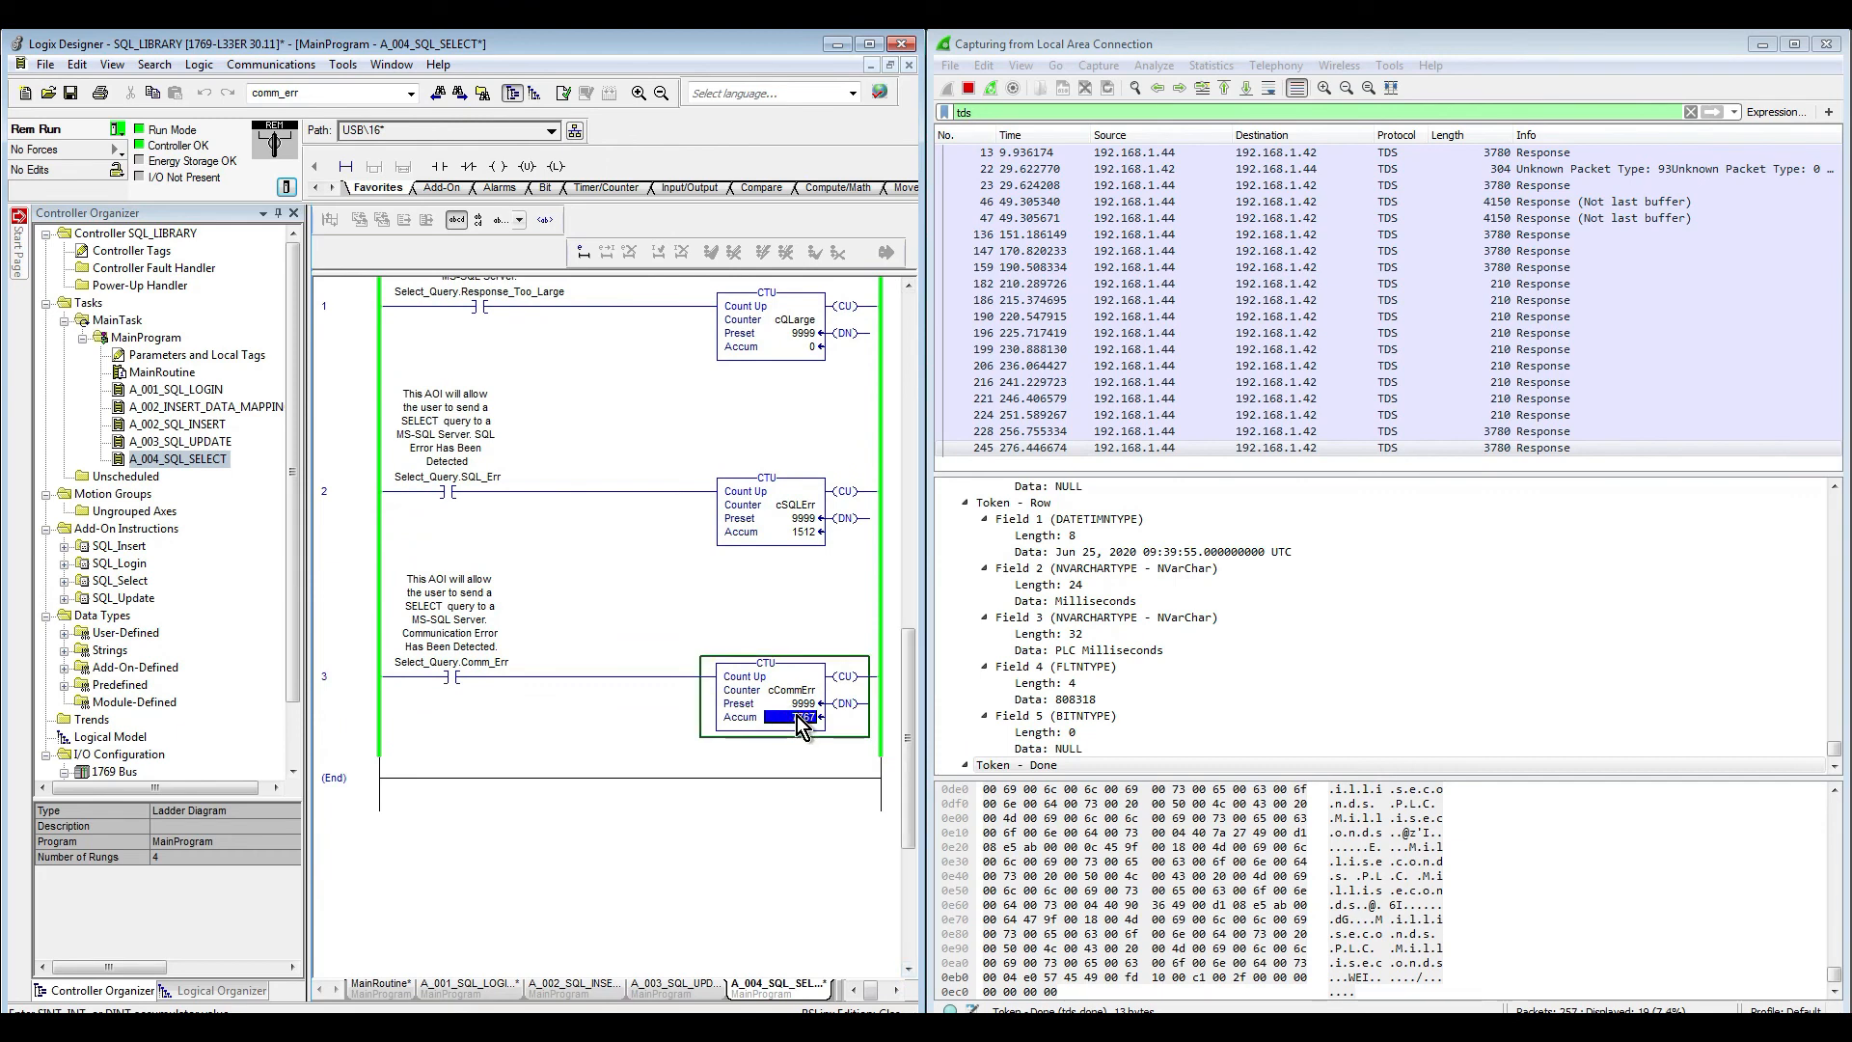
pyautogui.write('0')
pyautogui.press('Return')
# Step: Check the cCommErr counter on the Comm_Err rung, and open A_001_SQL_LOGIN to review the Comm_Err branches triggering the deleteALL message
pyautogui.click(908, 287)
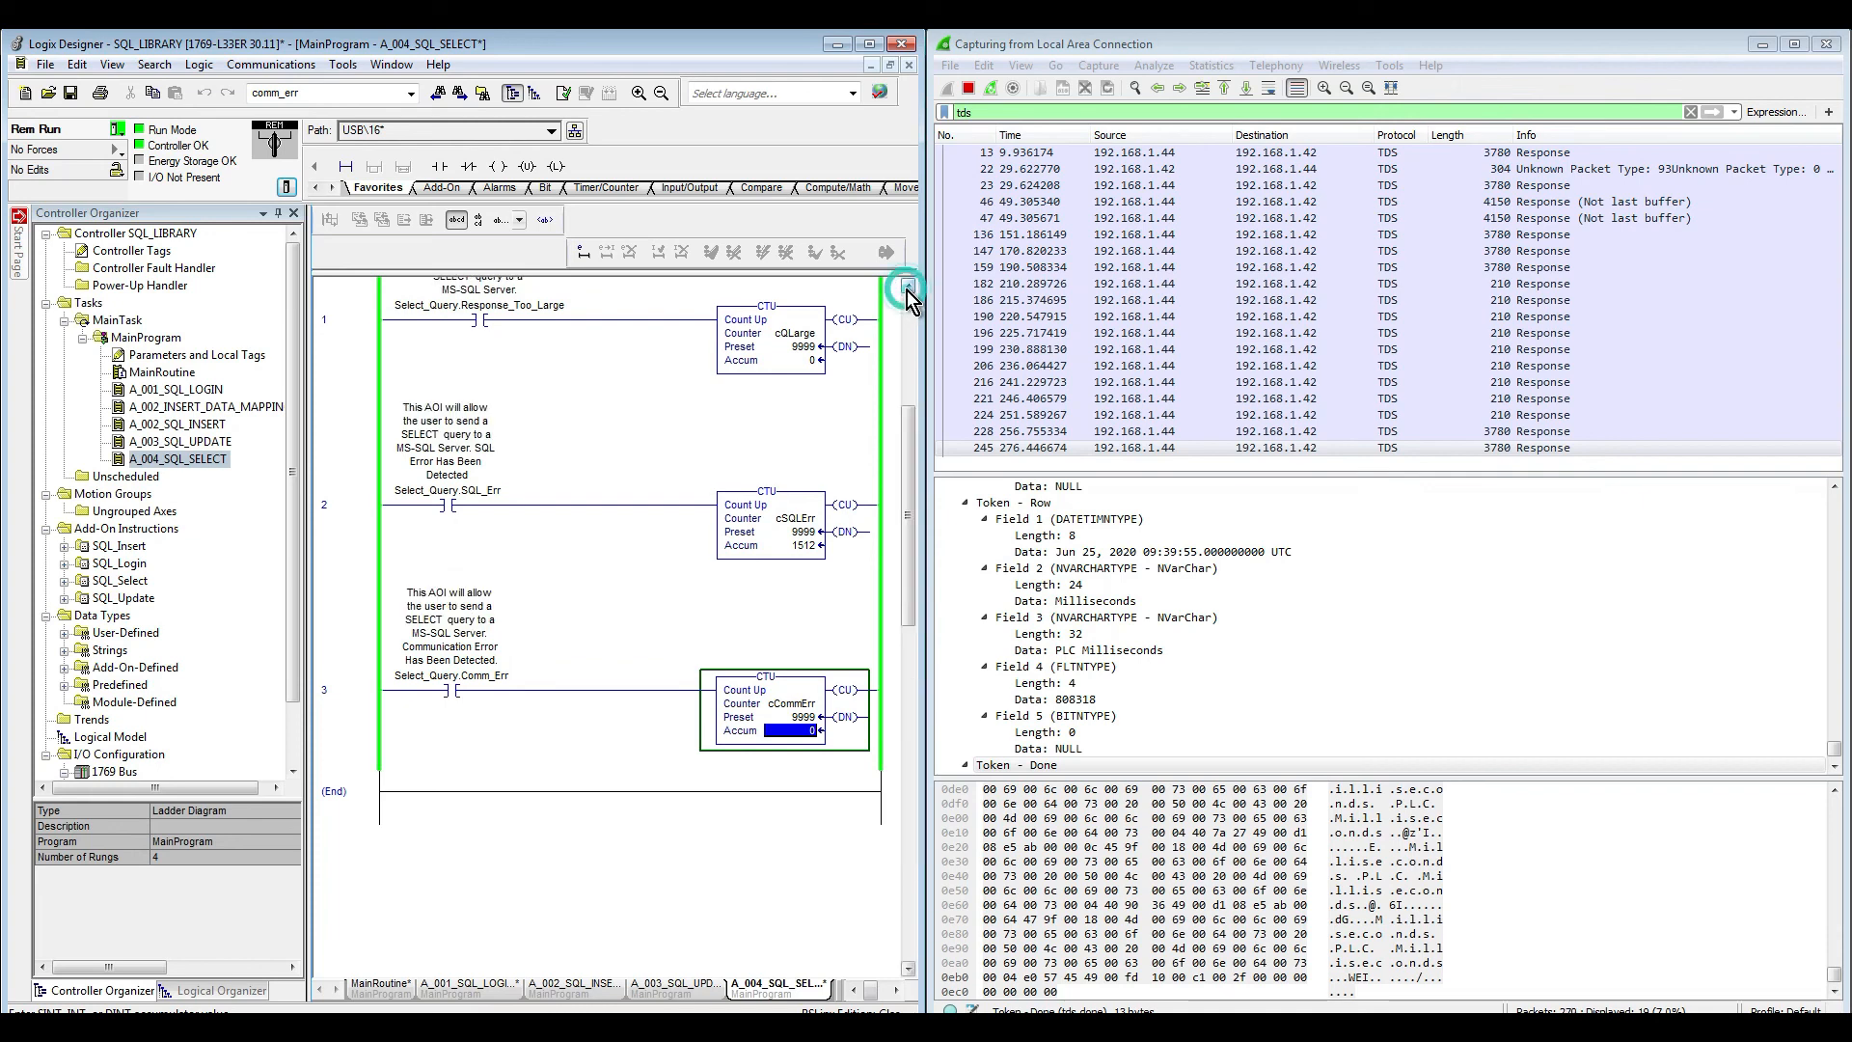
pyautogui.click(908, 287)
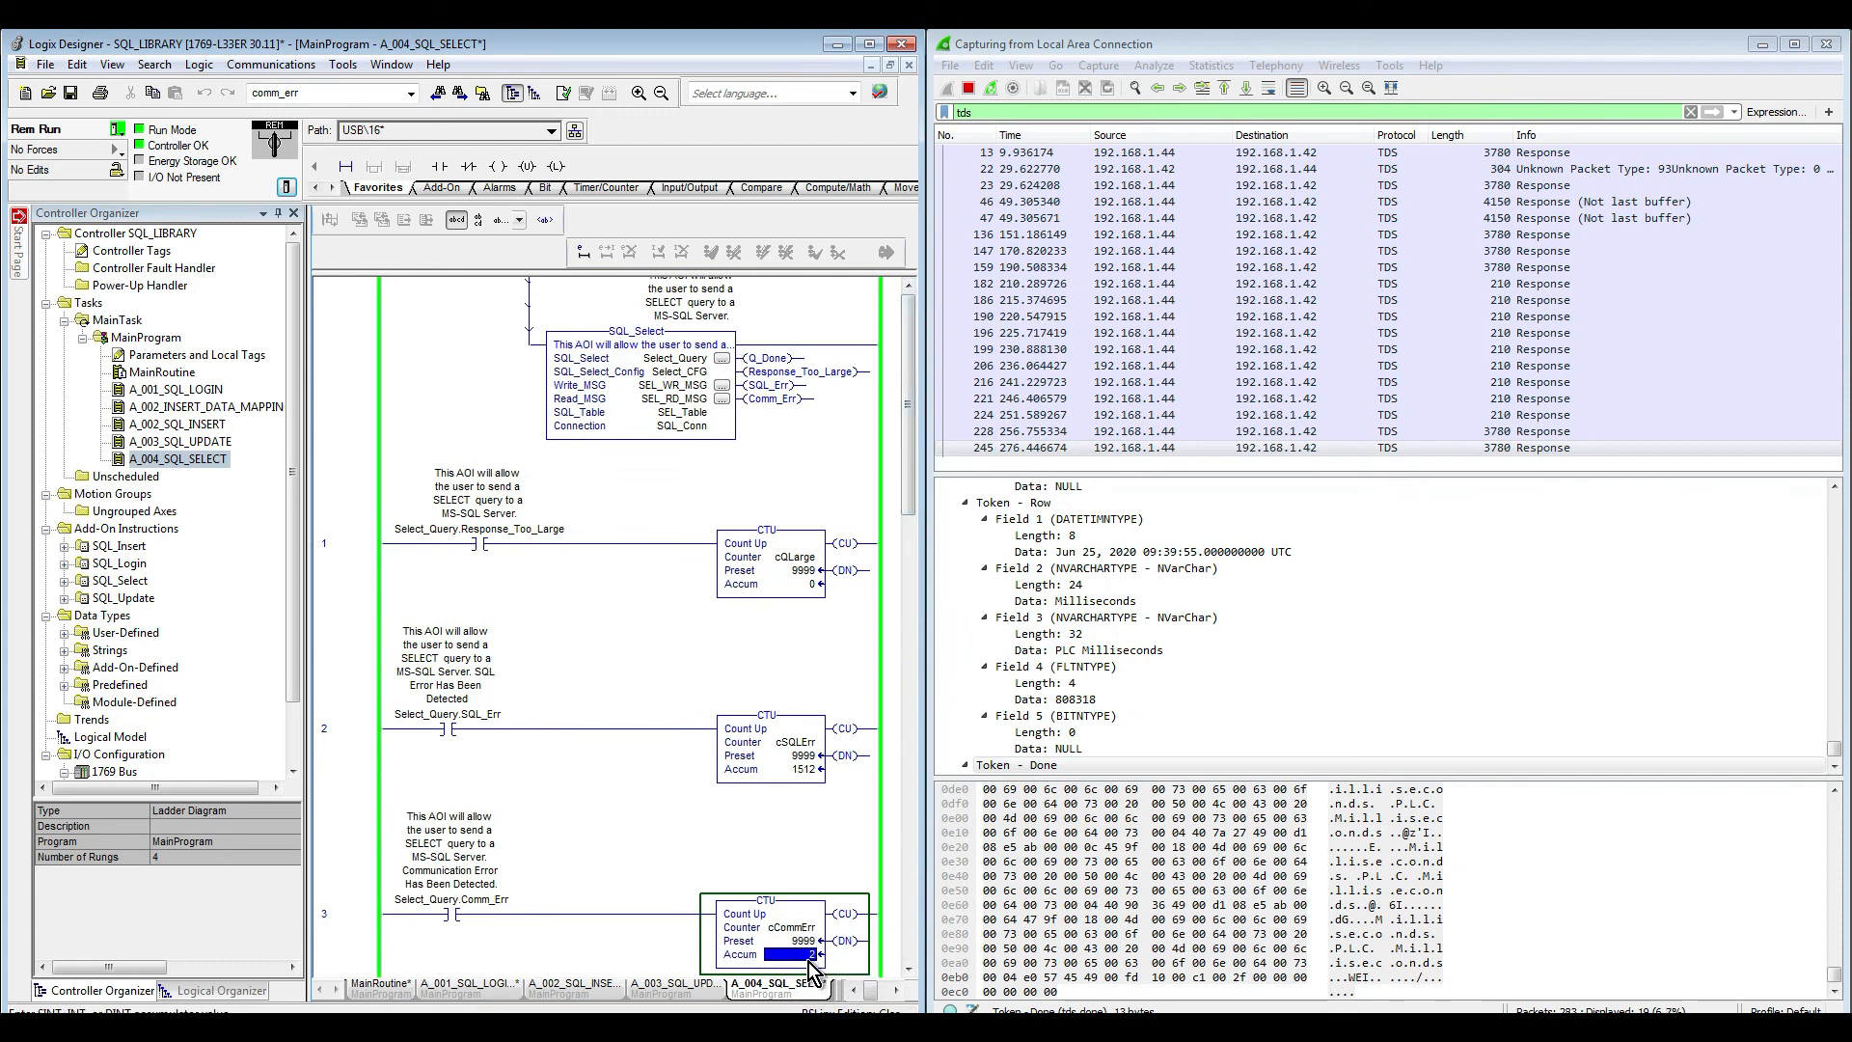
pyautogui.click(908, 968)
pyautogui.click(908, 967)
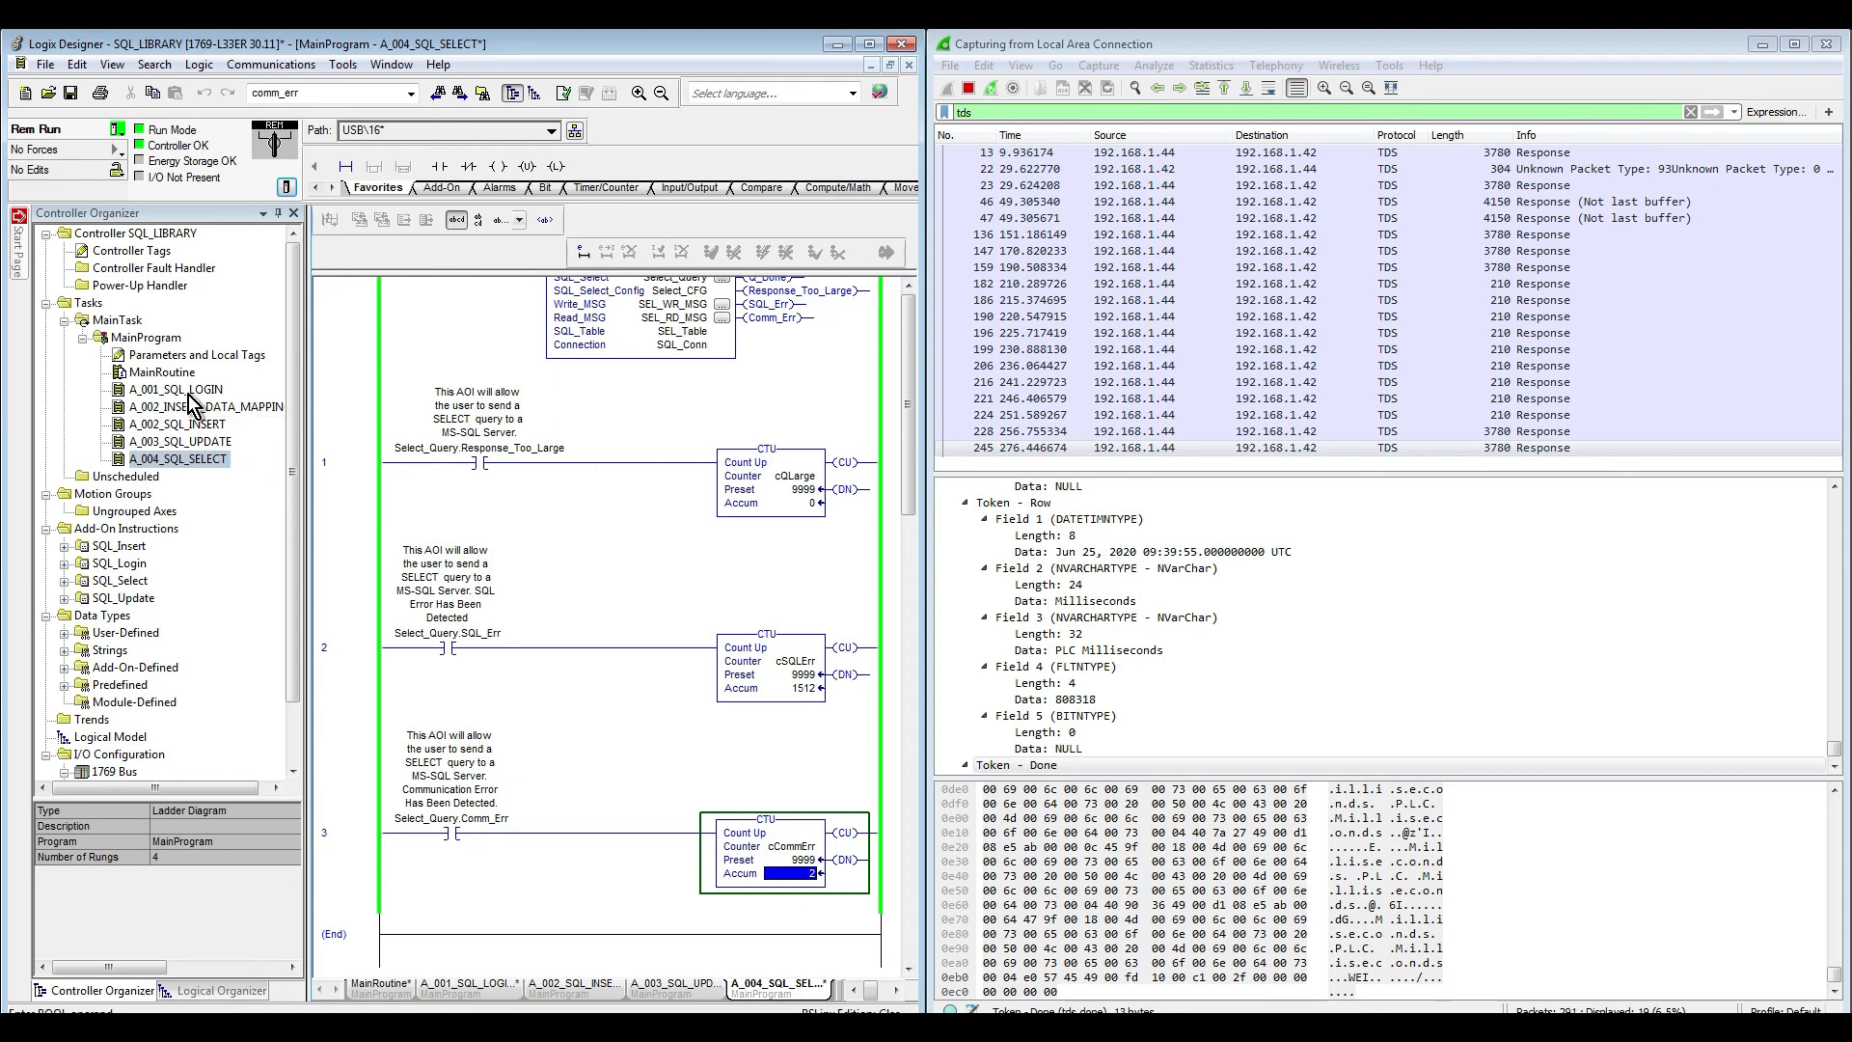
pyautogui.doubleClick(175, 390)
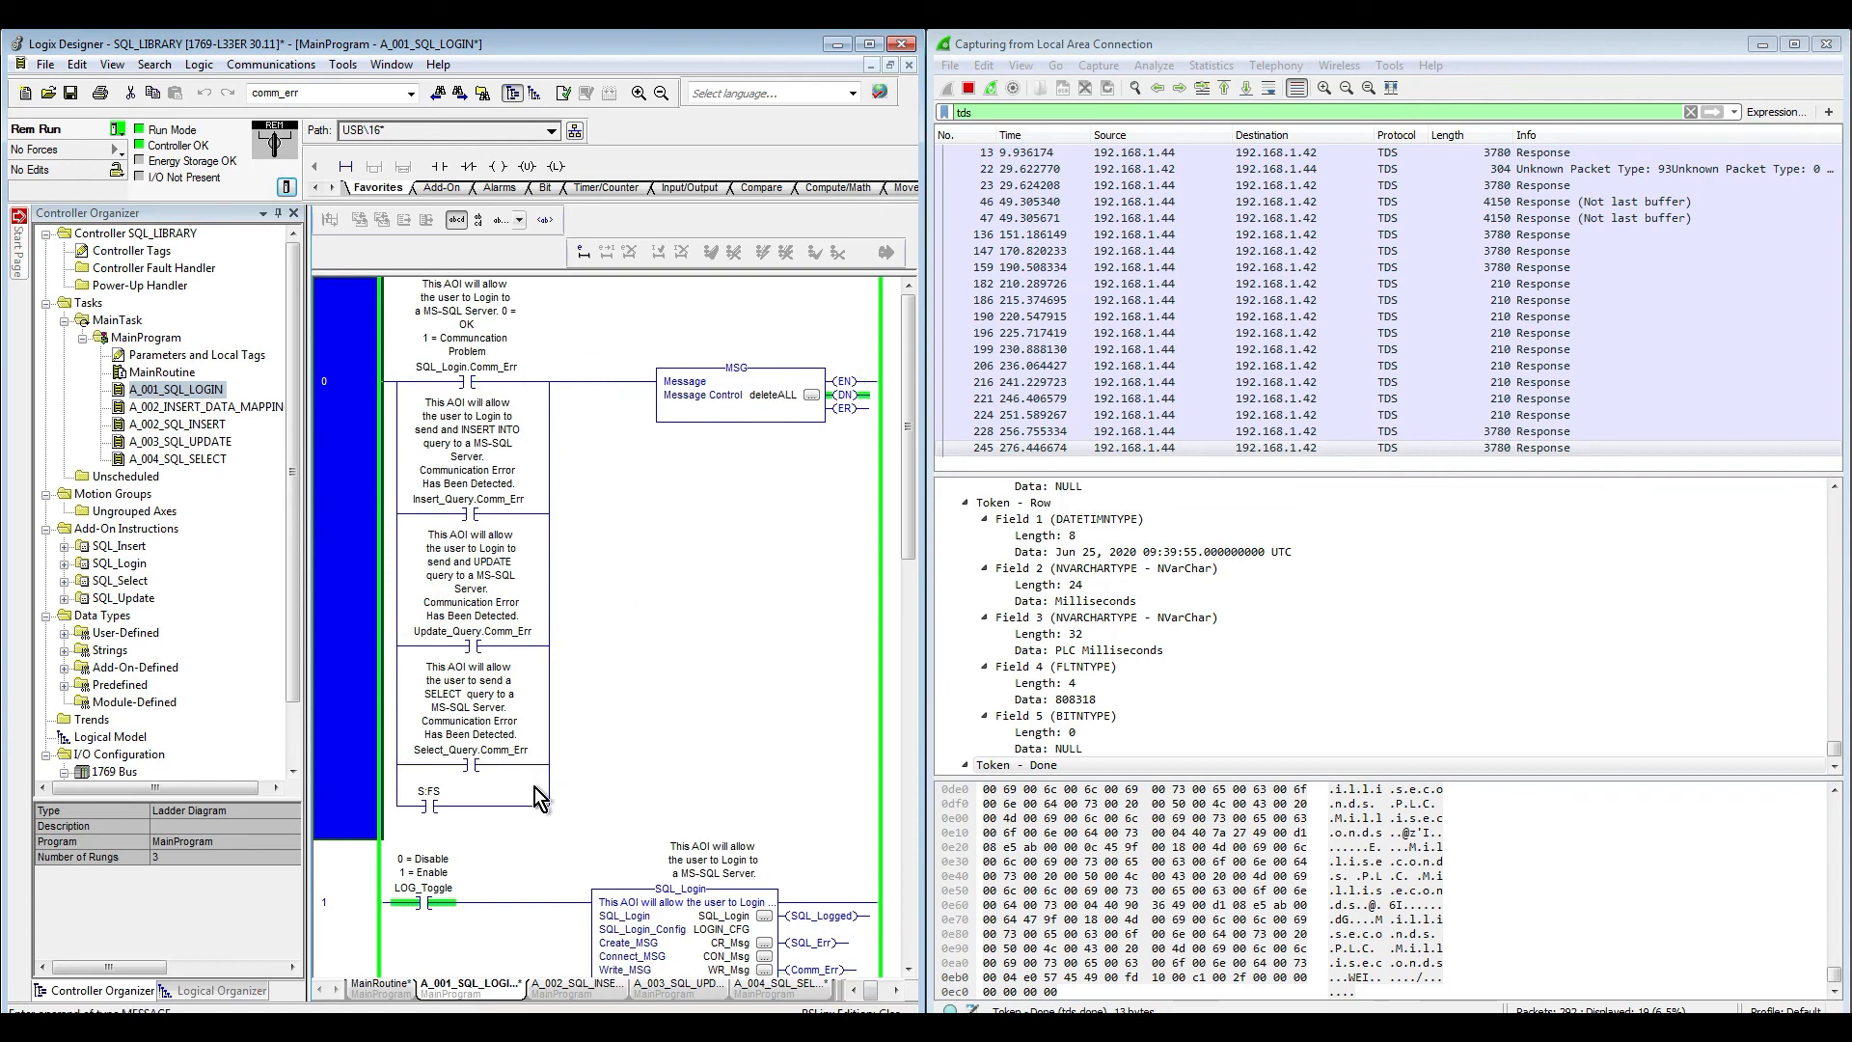
# Step: Return to A_004_SQL_SELECT and review the Select_Query rung and its counters alongside the incoming Wireshark packets
pyautogui.click(782, 986)
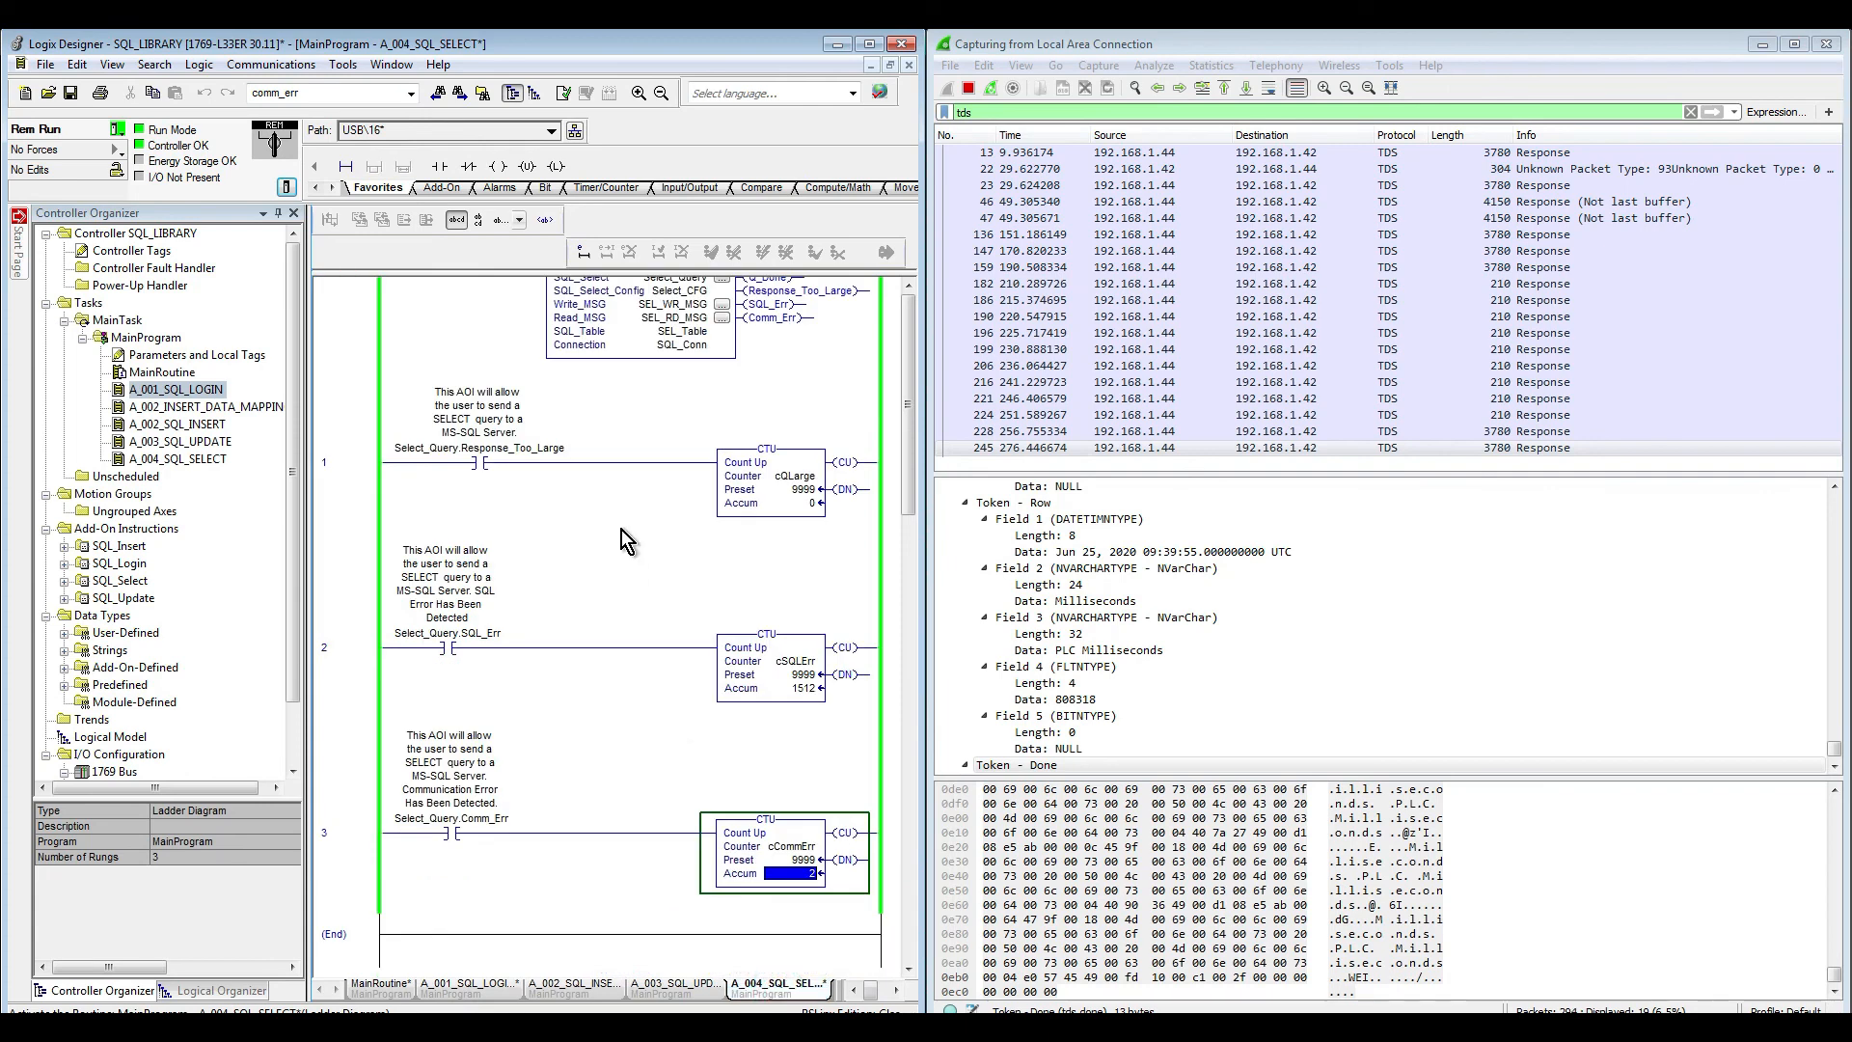
pyautogui.click(909, 286)
pyautogui.click(909, 287)
pyautogui.click(908, 286)
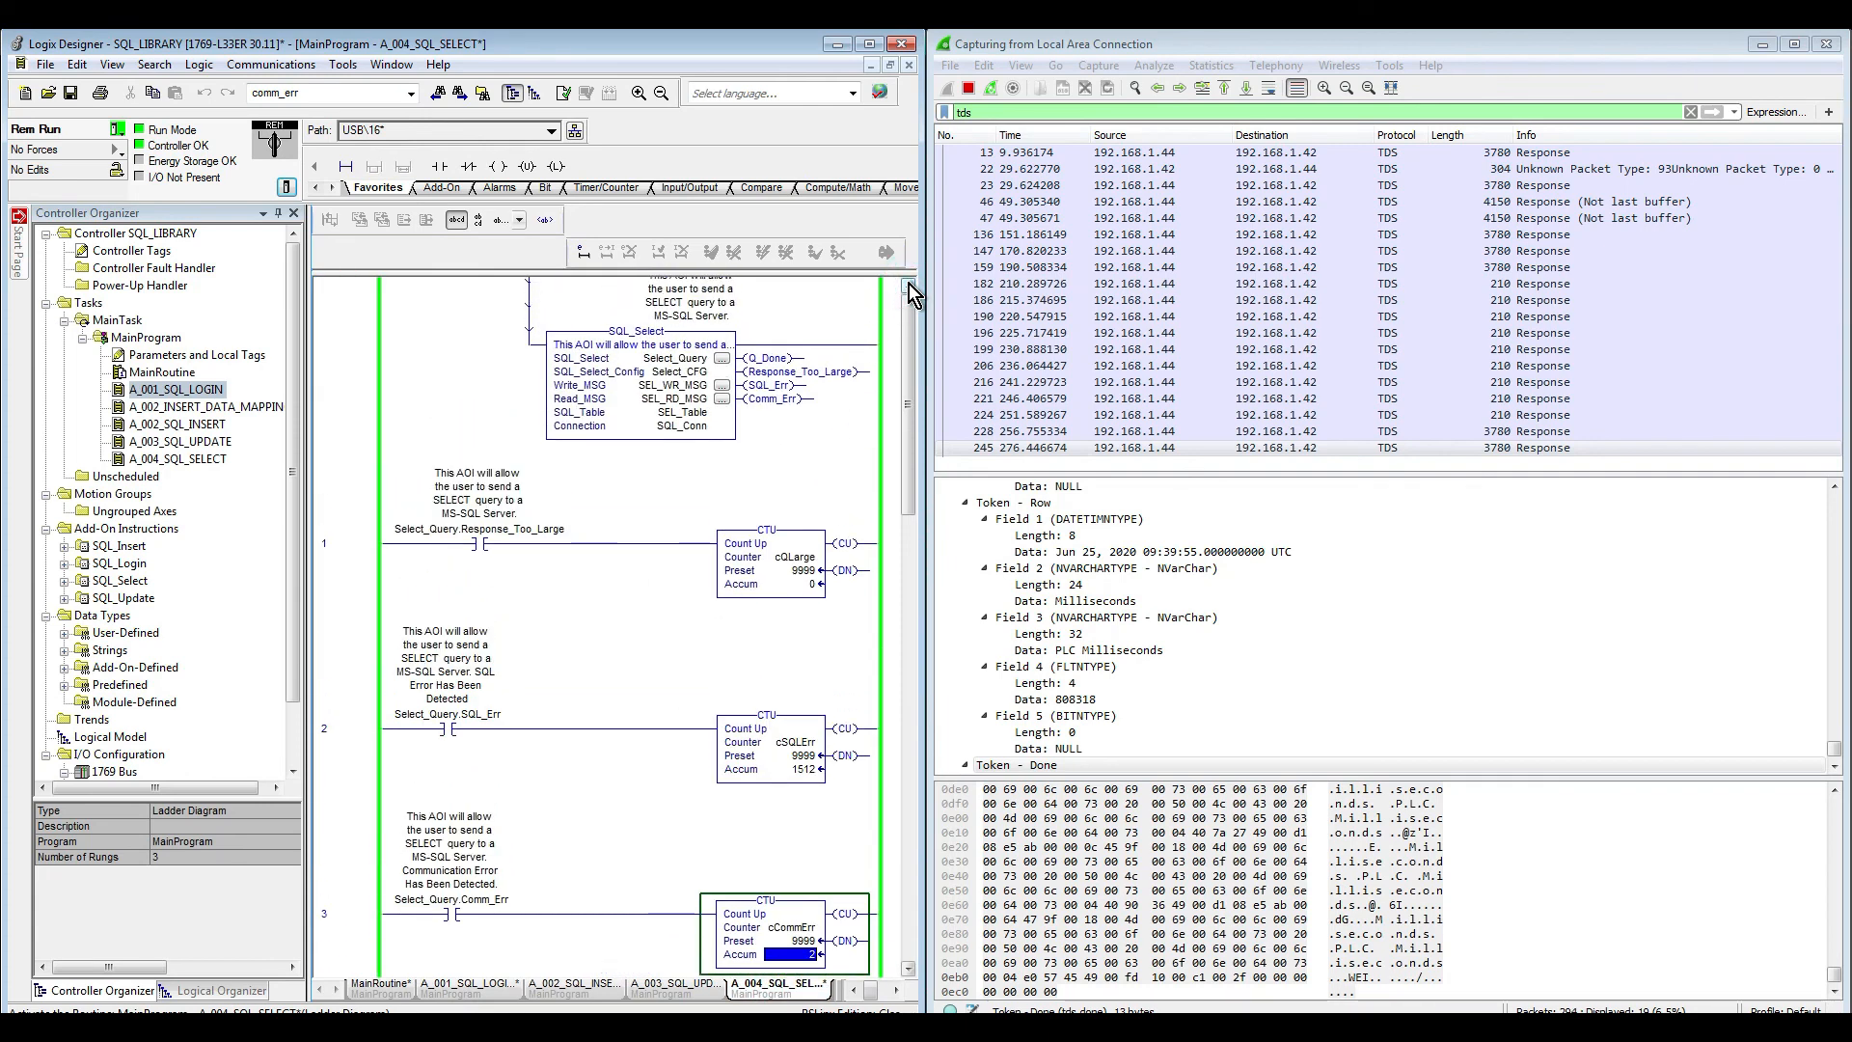
pyautogui.click(1836, 994)
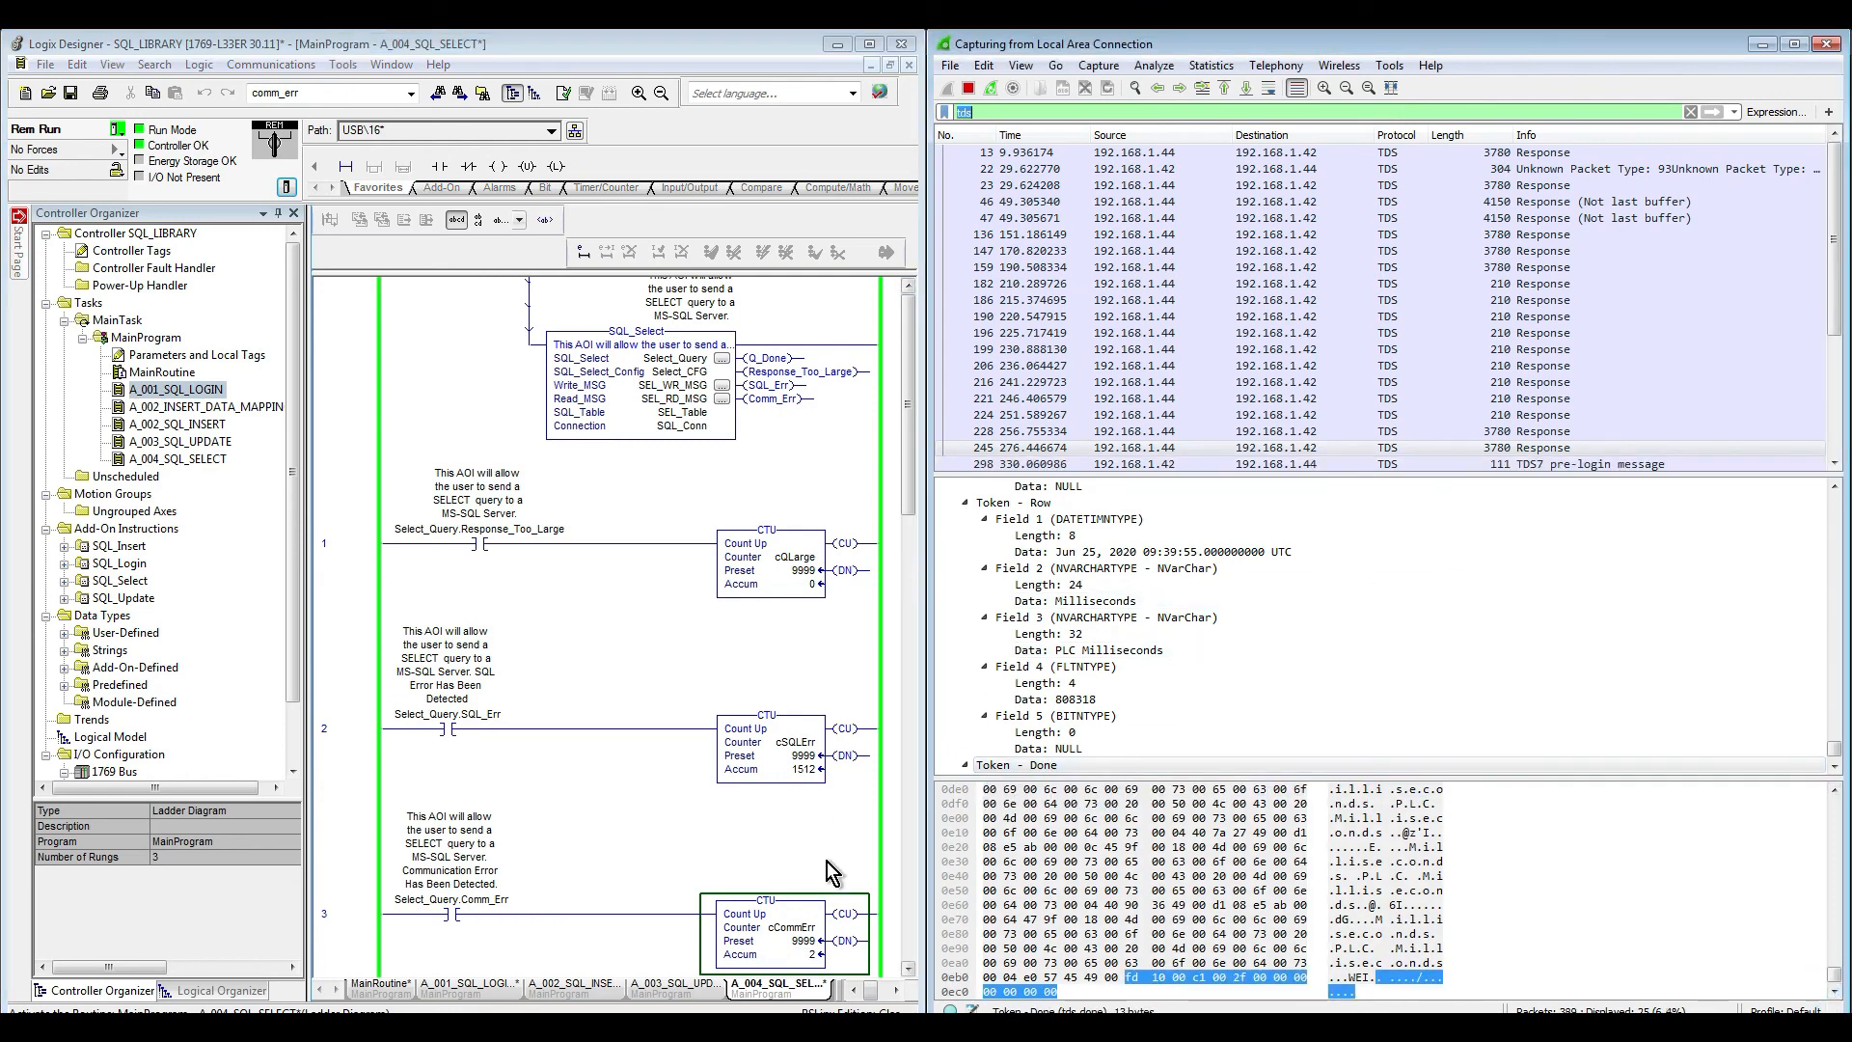
pyautogui.click(908, 286)
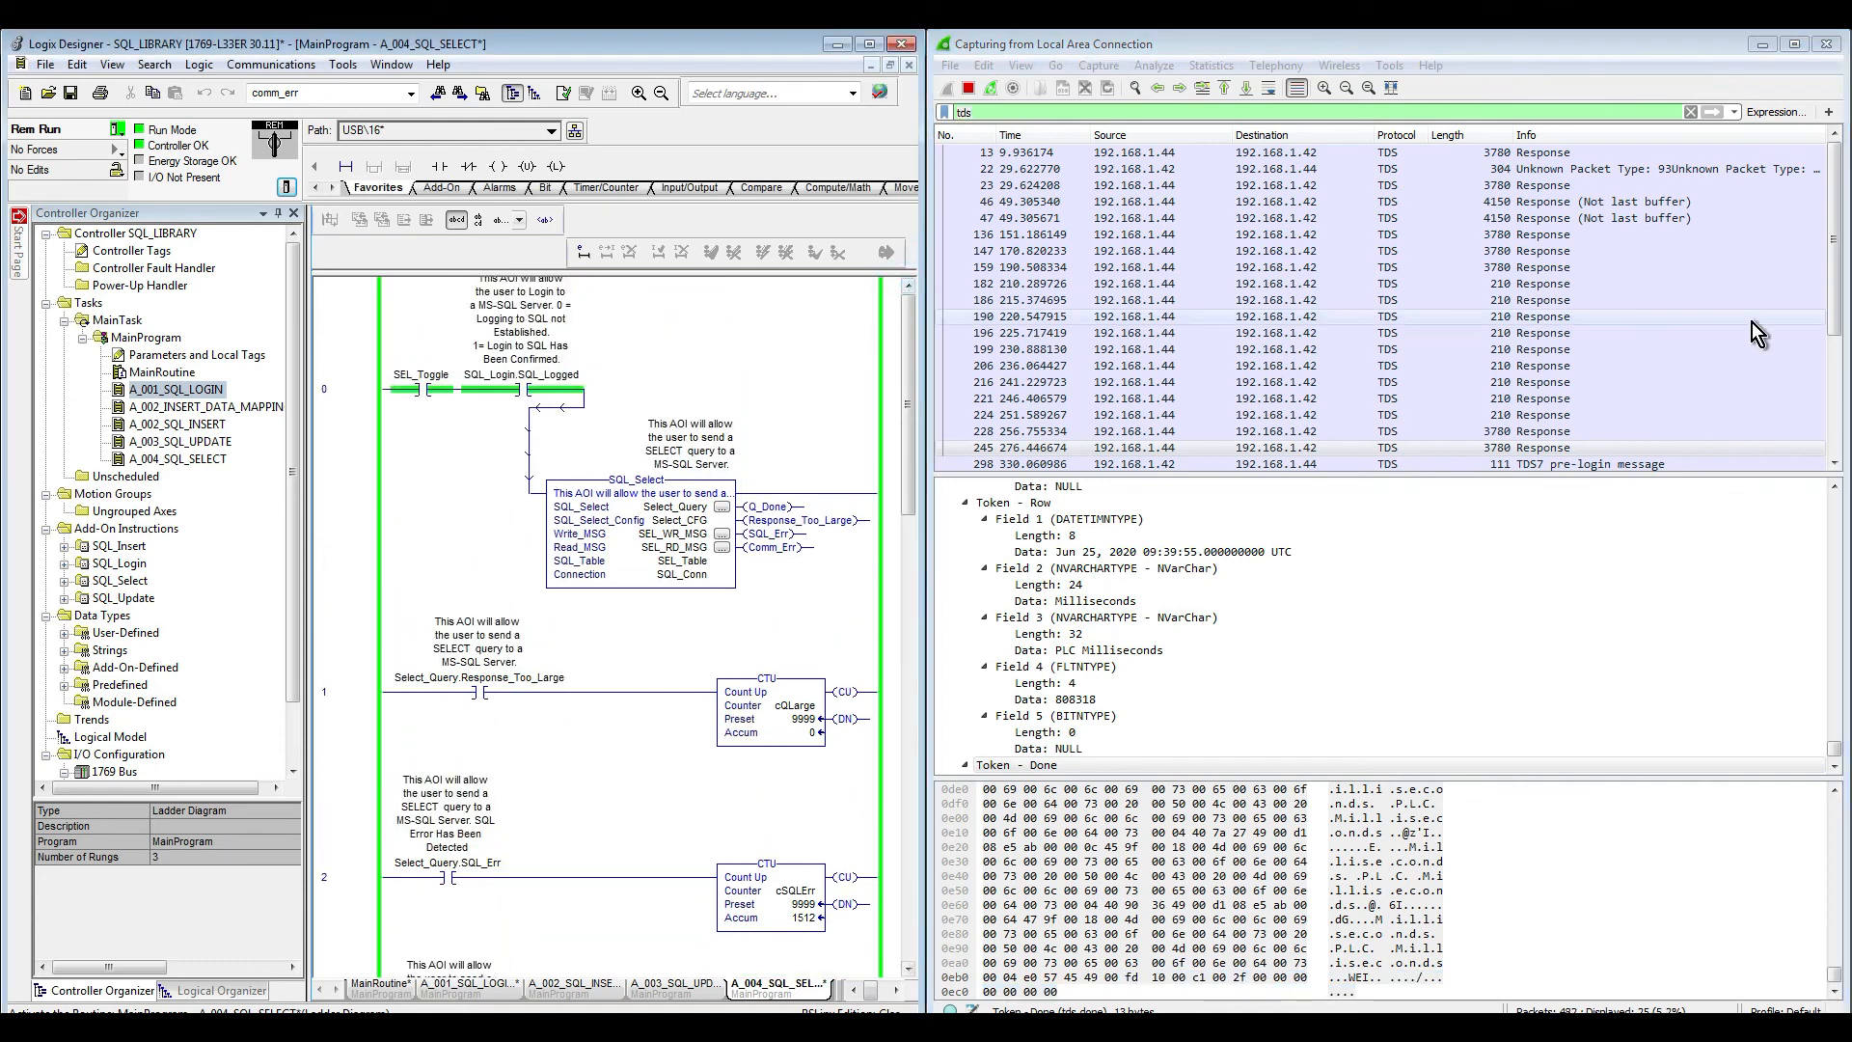
# Step: Inspect the query in SQL batch packet 316 and the Done token's row count in response 319, and select rung 0 in A_004_SQL_SELECT
pyautogui.click(1836, 469)
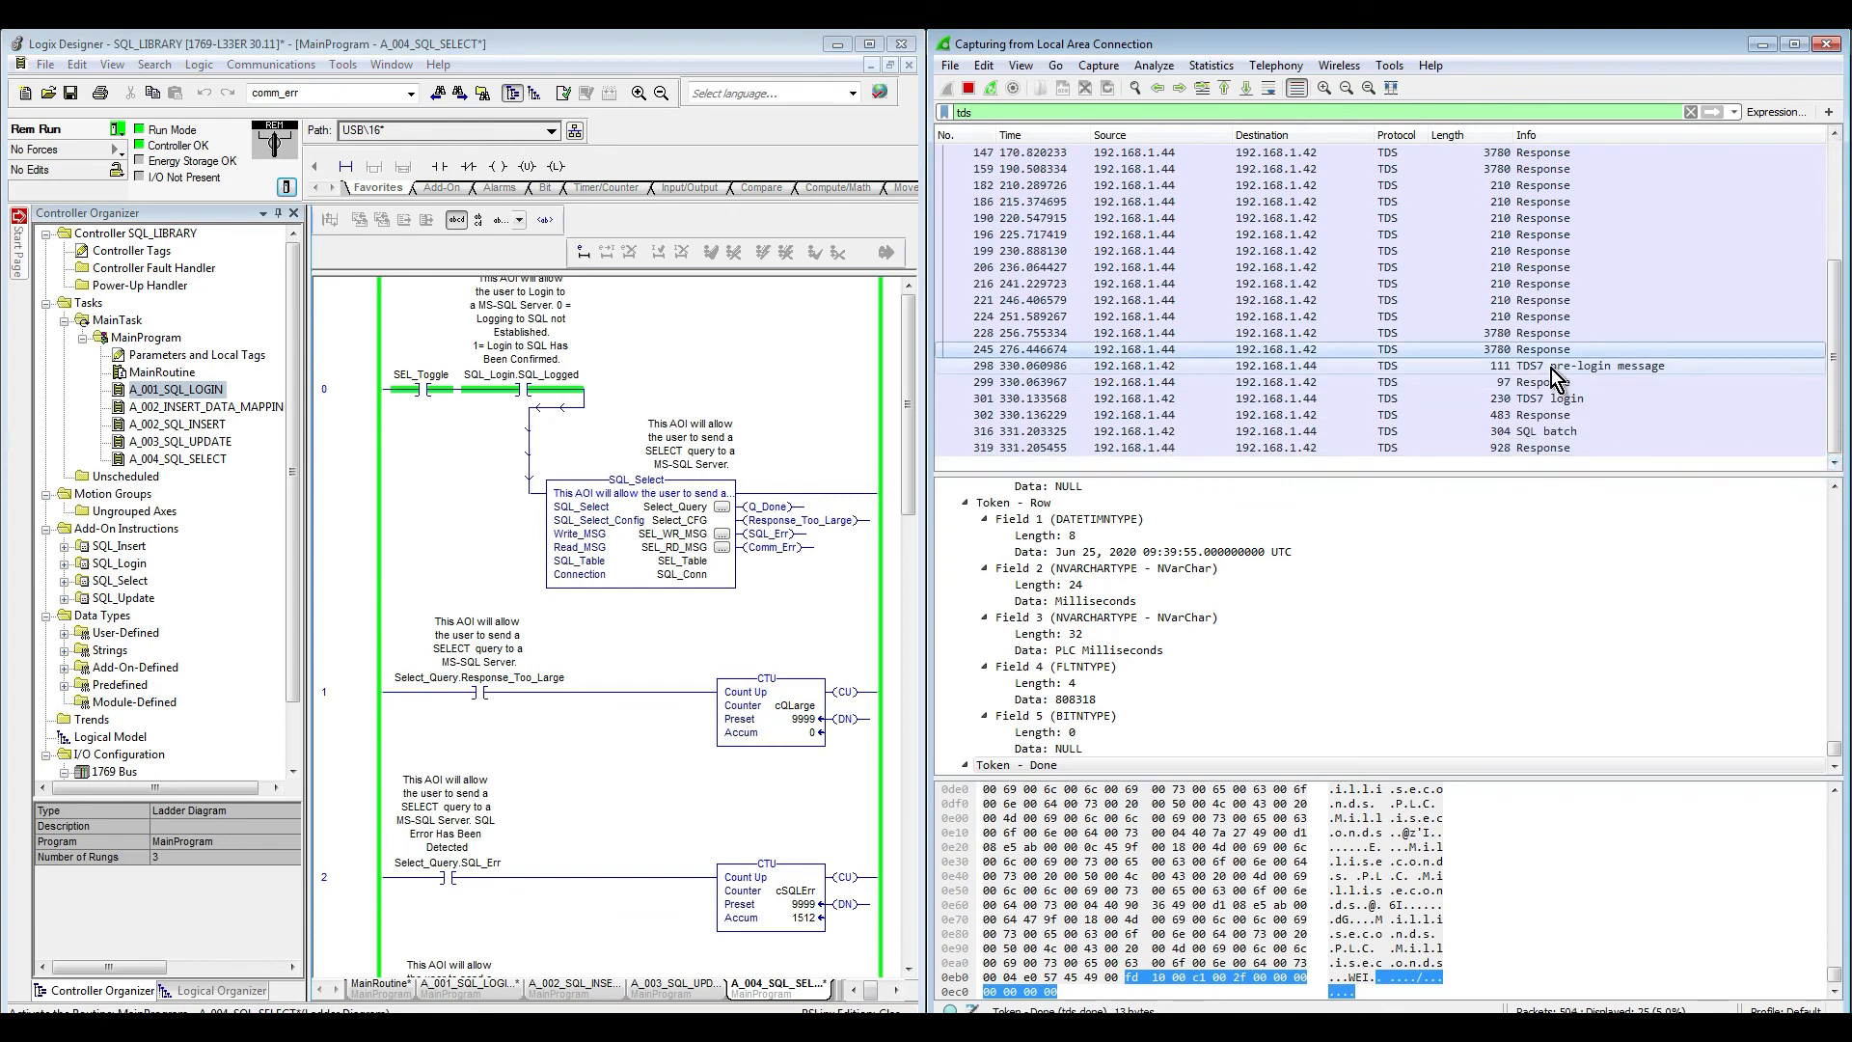
pyautogui.click(1550, 448)
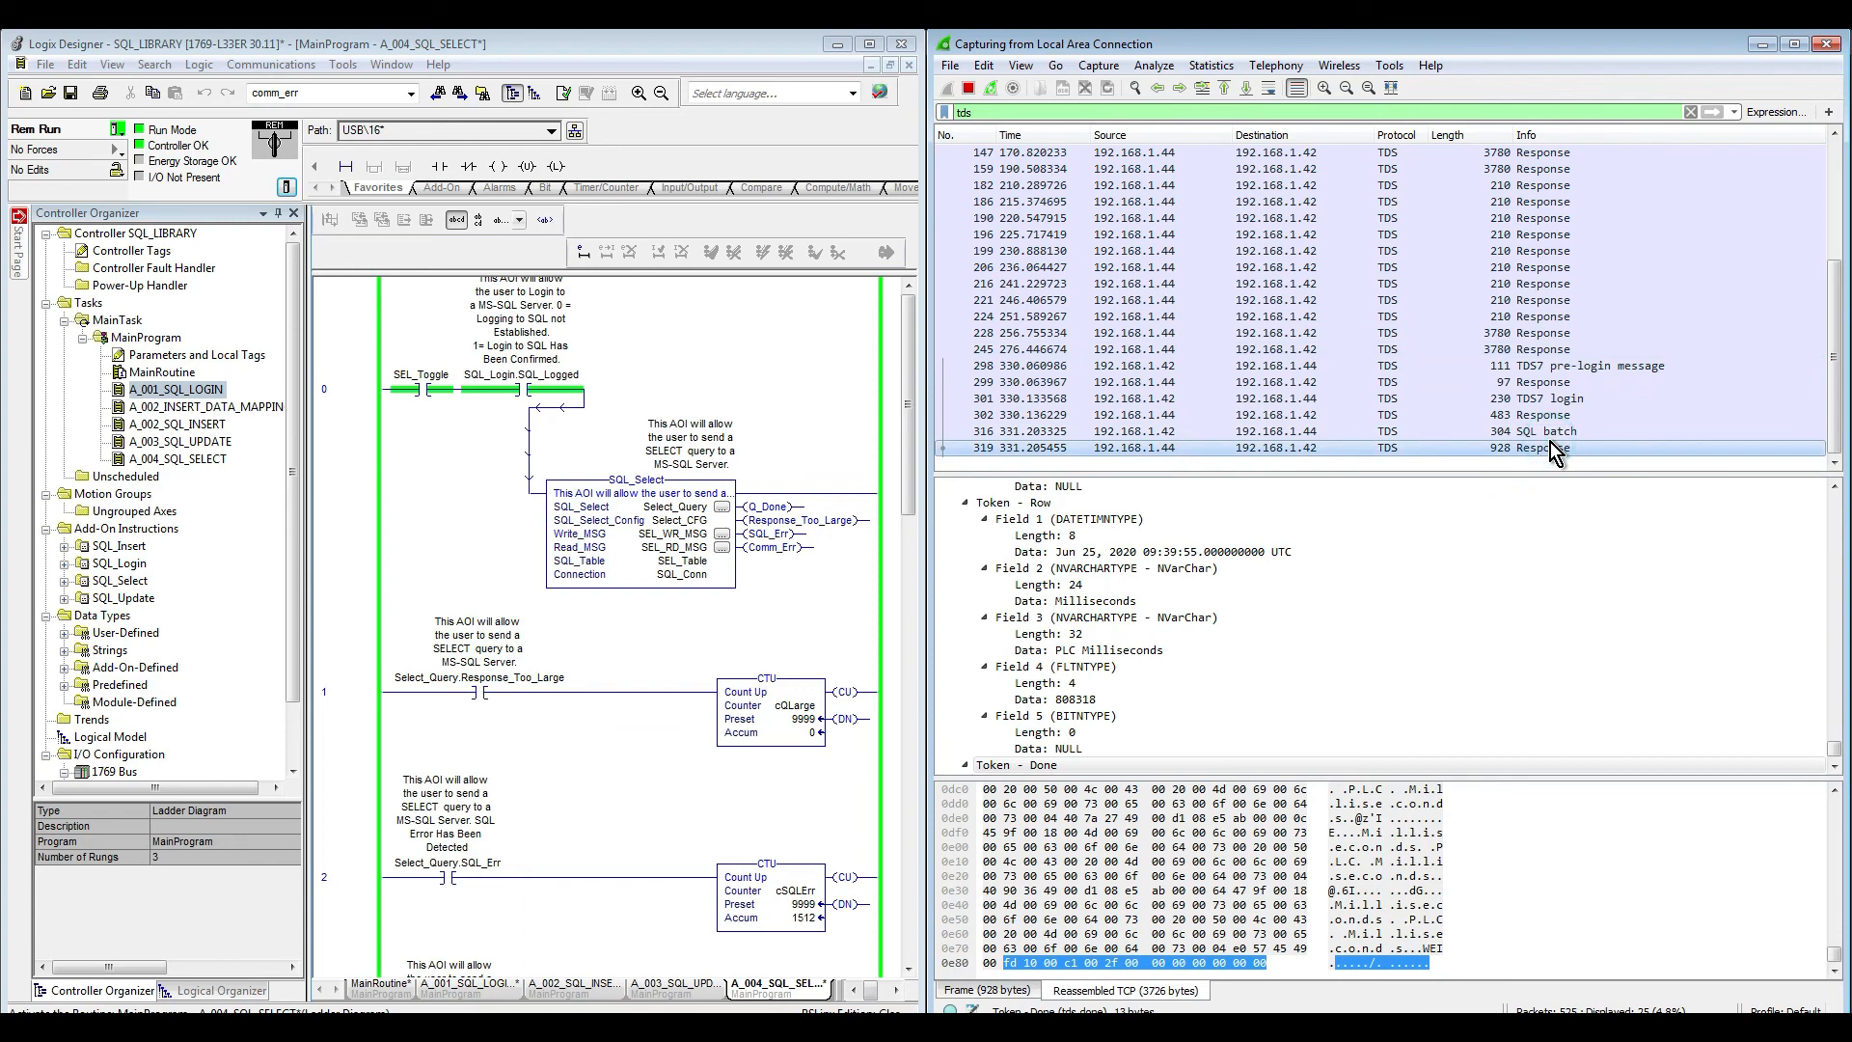
pyautogui.click(1549, 432)
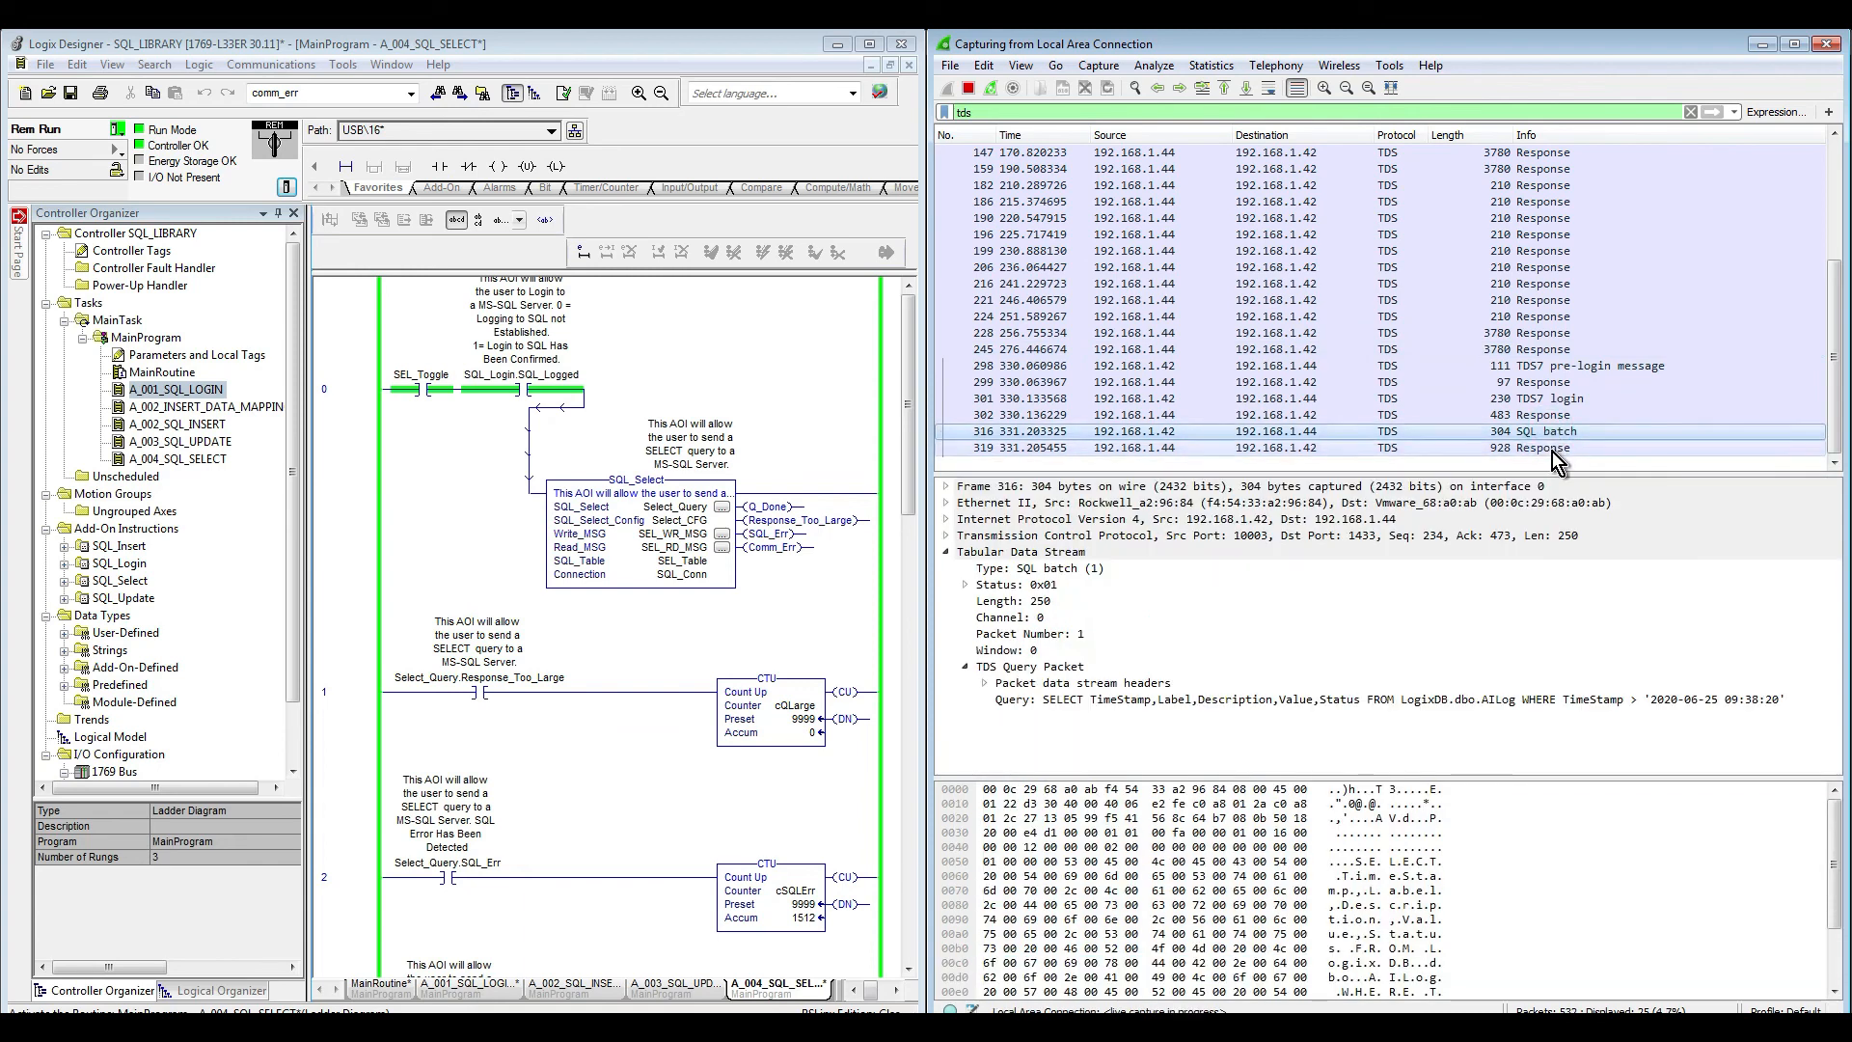
pyautogui.click(1553, 447)
pyautogui.click(1057, 765)
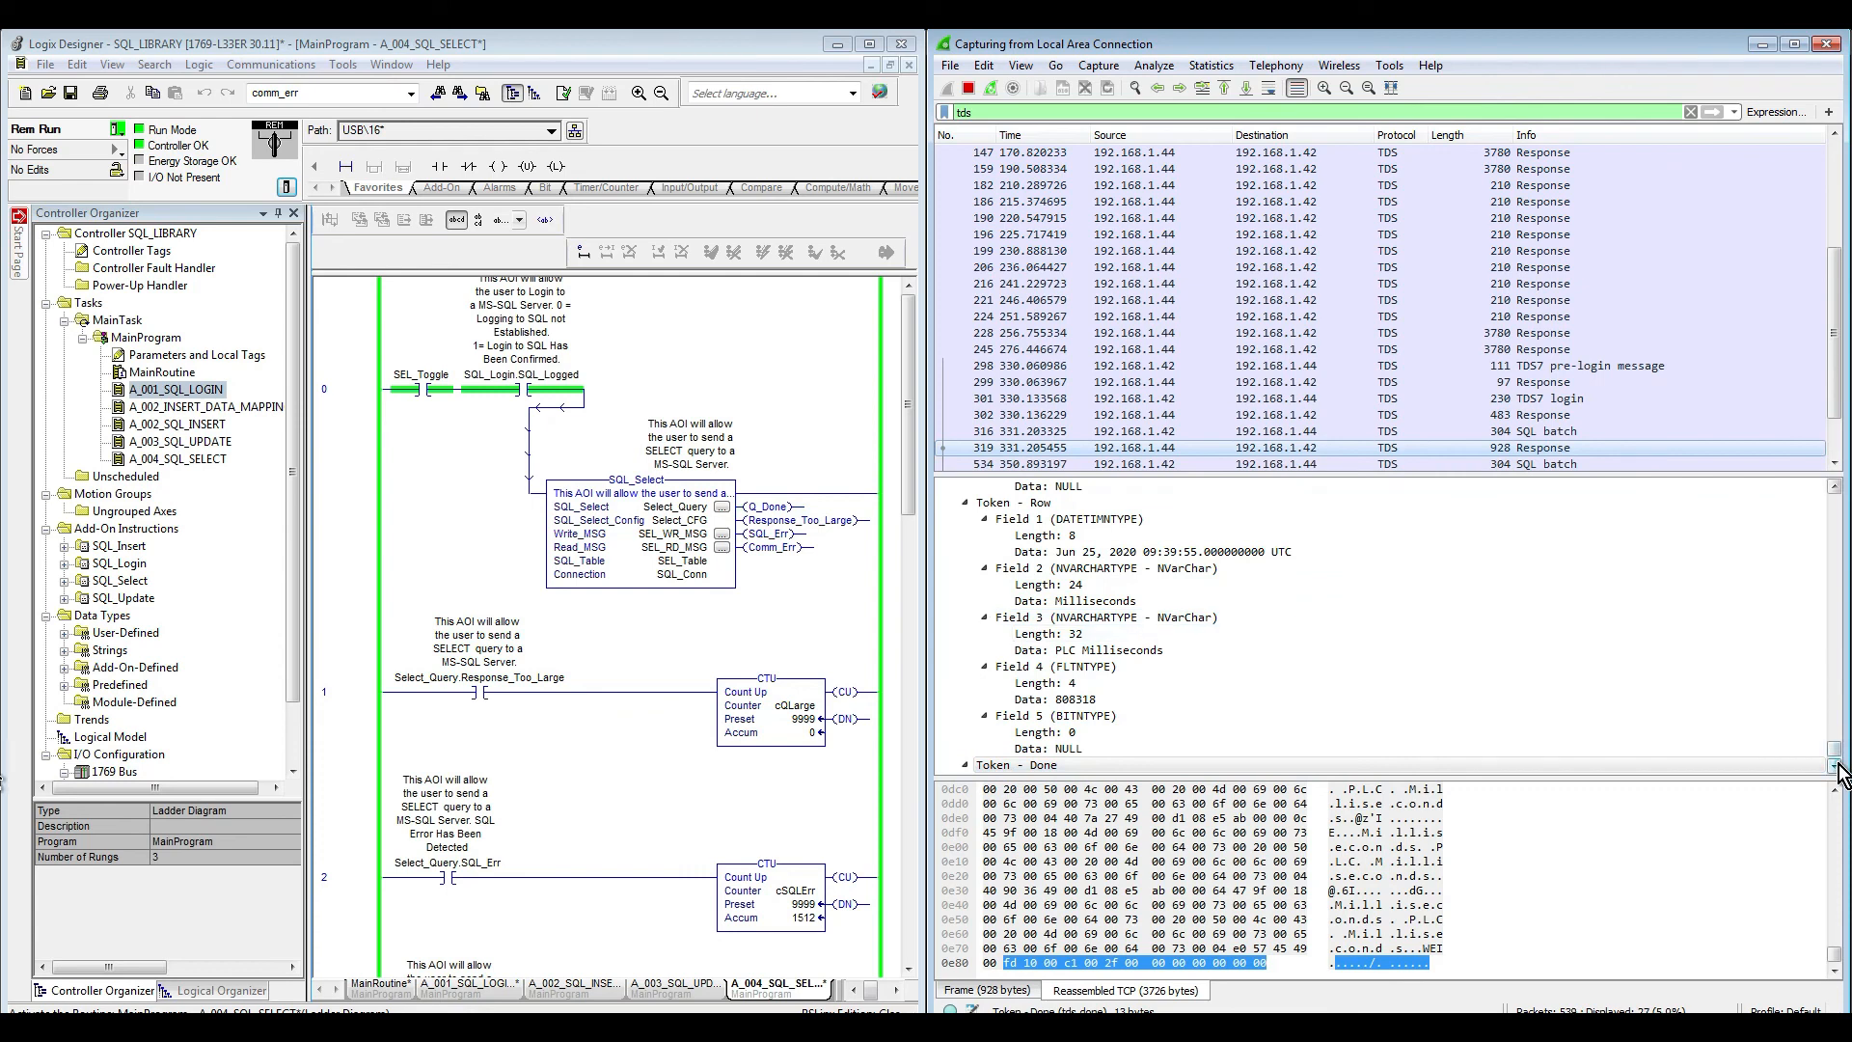
pyautogui.scroll(-1, 1840, 772)
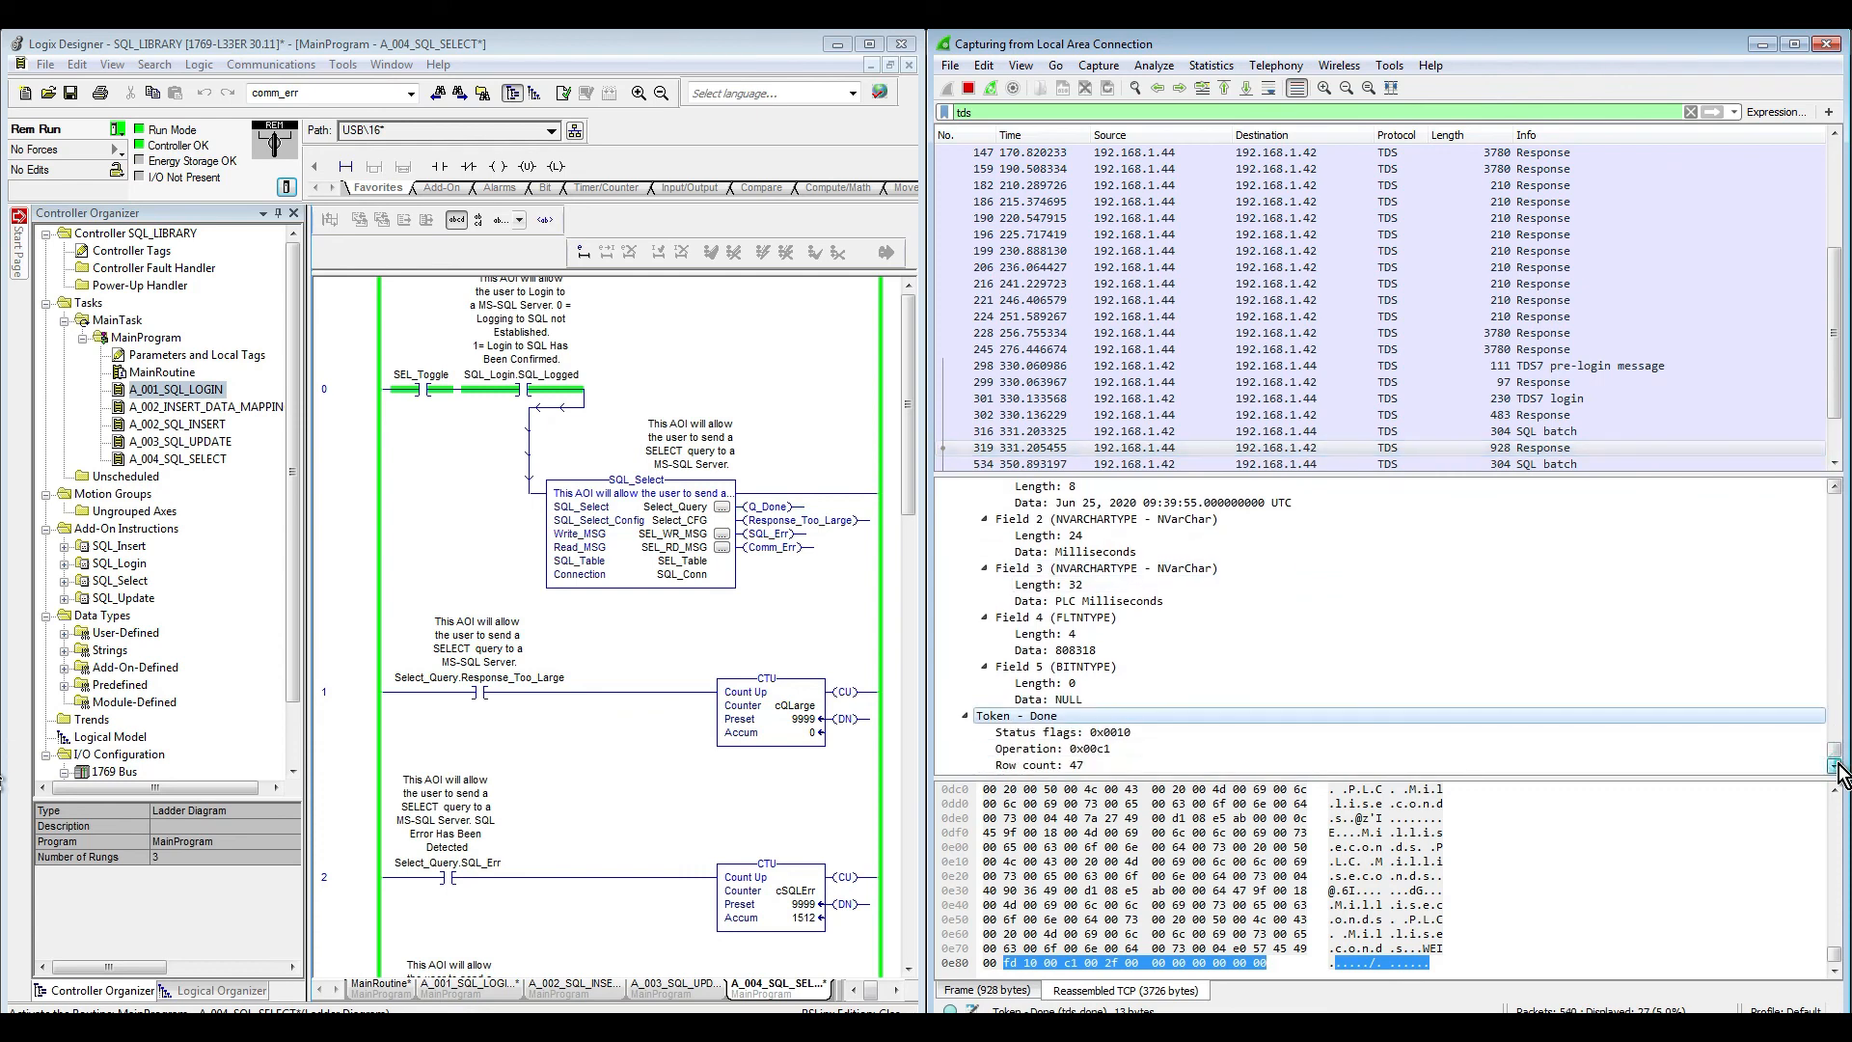
pyautogui.click(1065, 766)
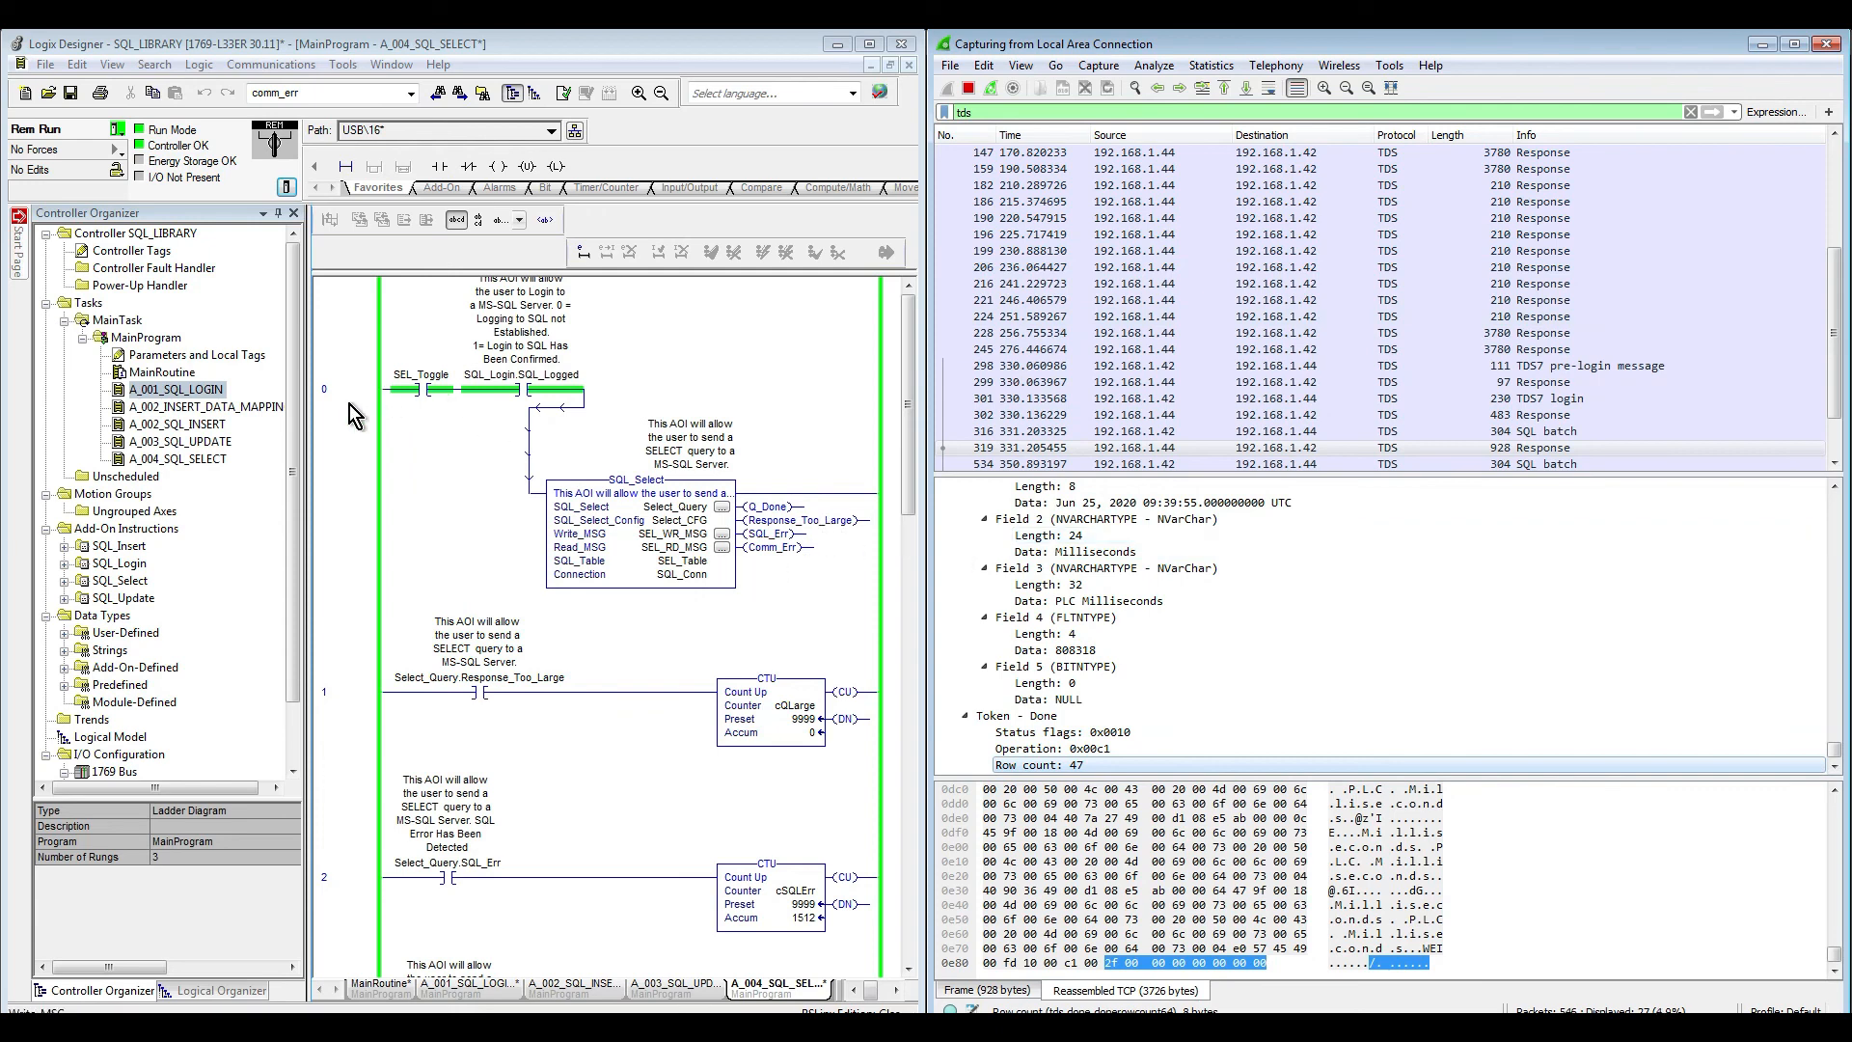
pyautogui.click(348, 403)
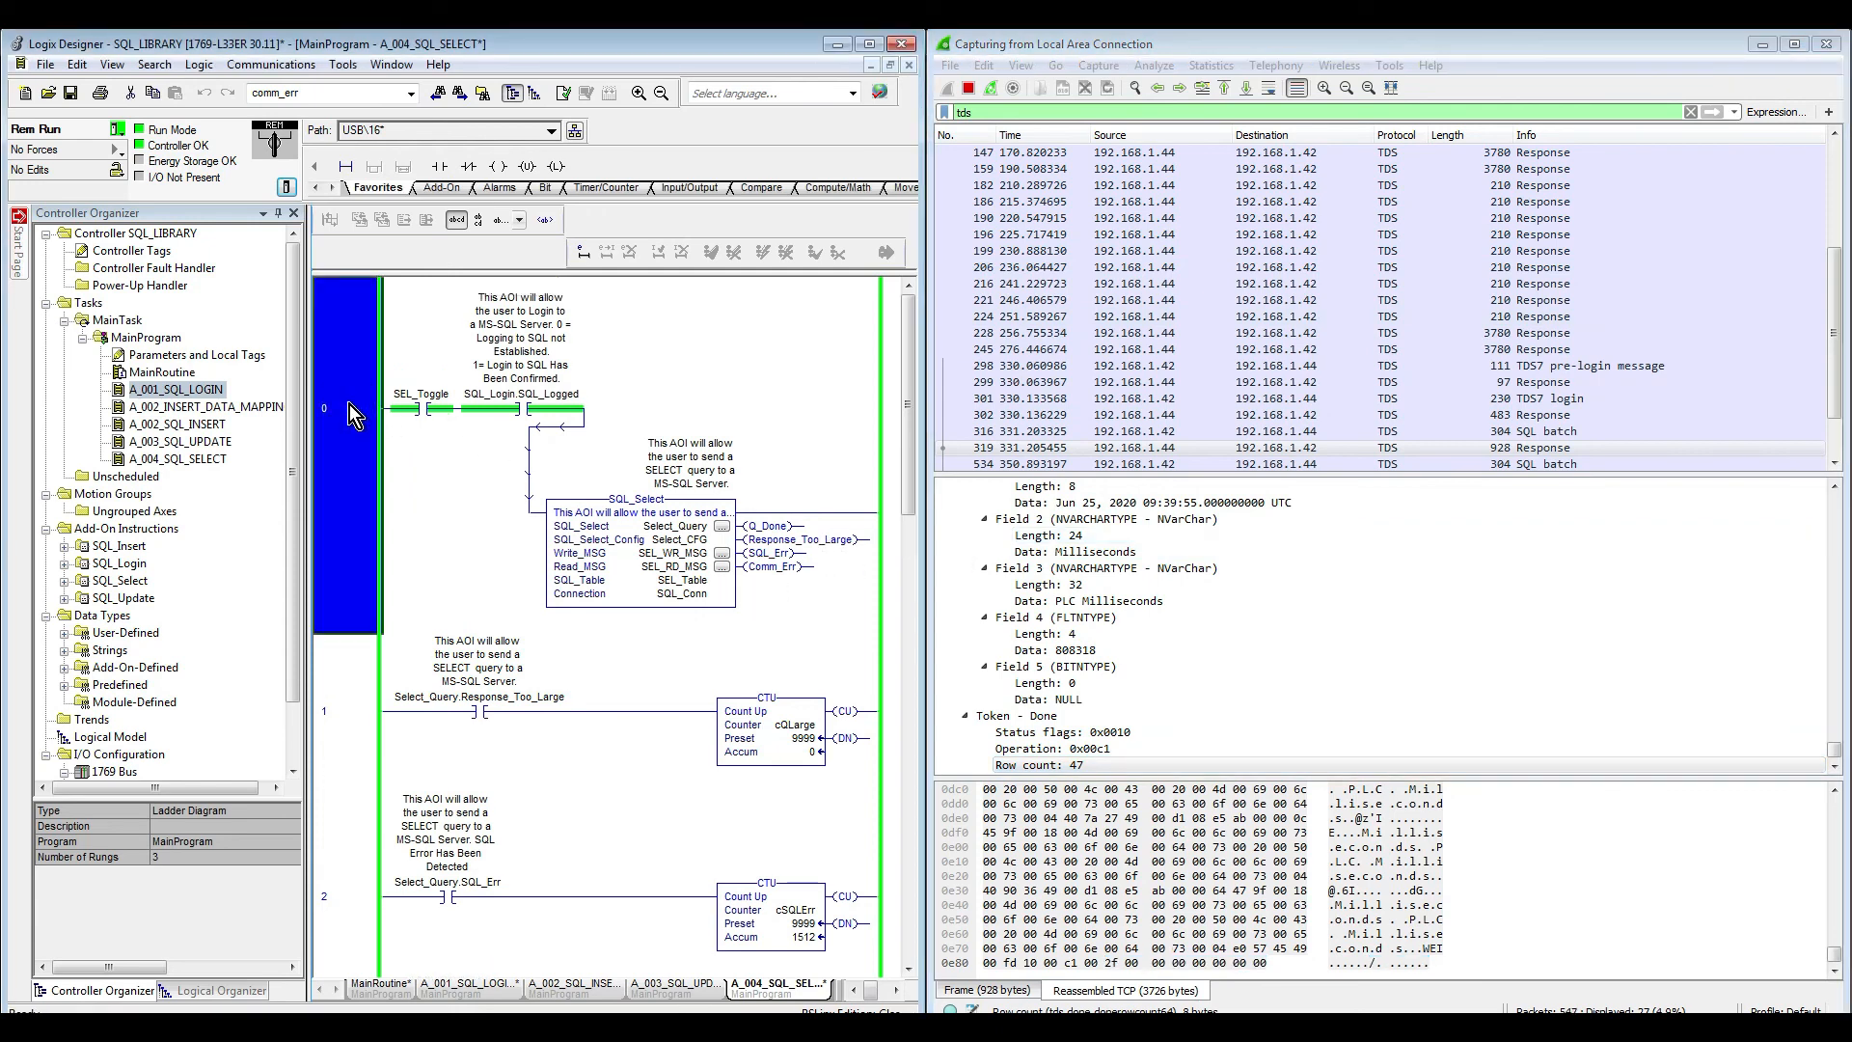